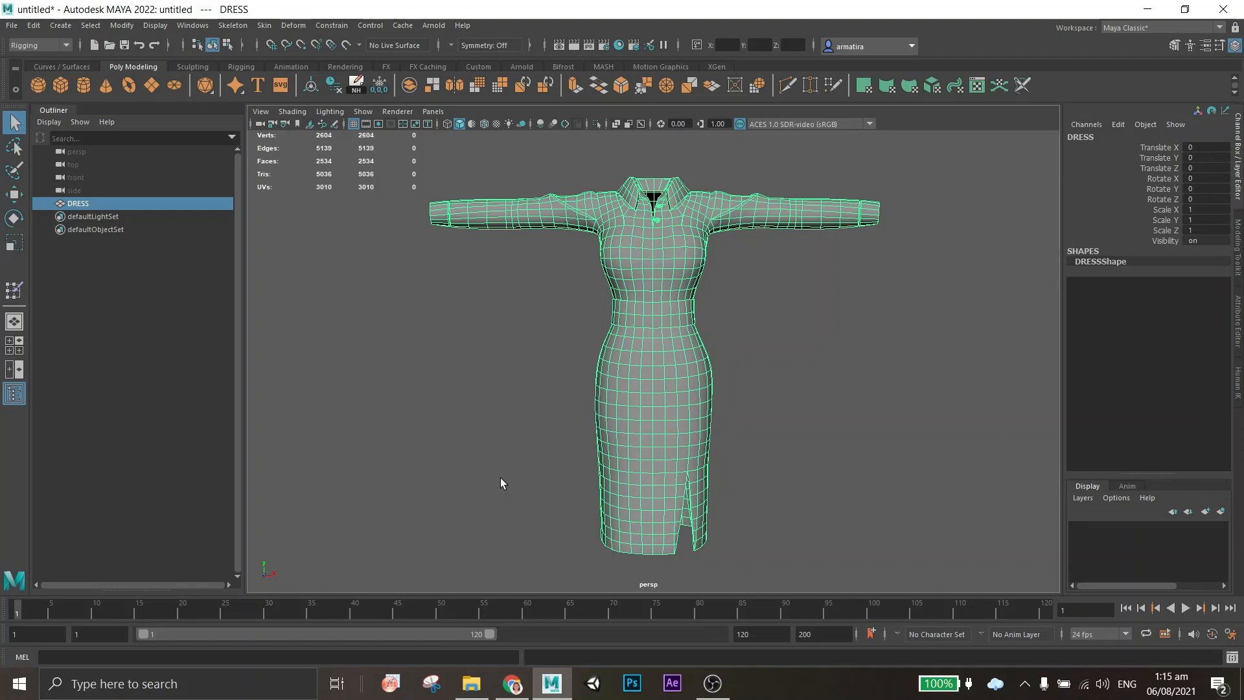
Import the creatorBaseSet_zepeto file from the Guides folder into the scene with the dress.
left_click_drag(780, 480, 706, 472, "alt")
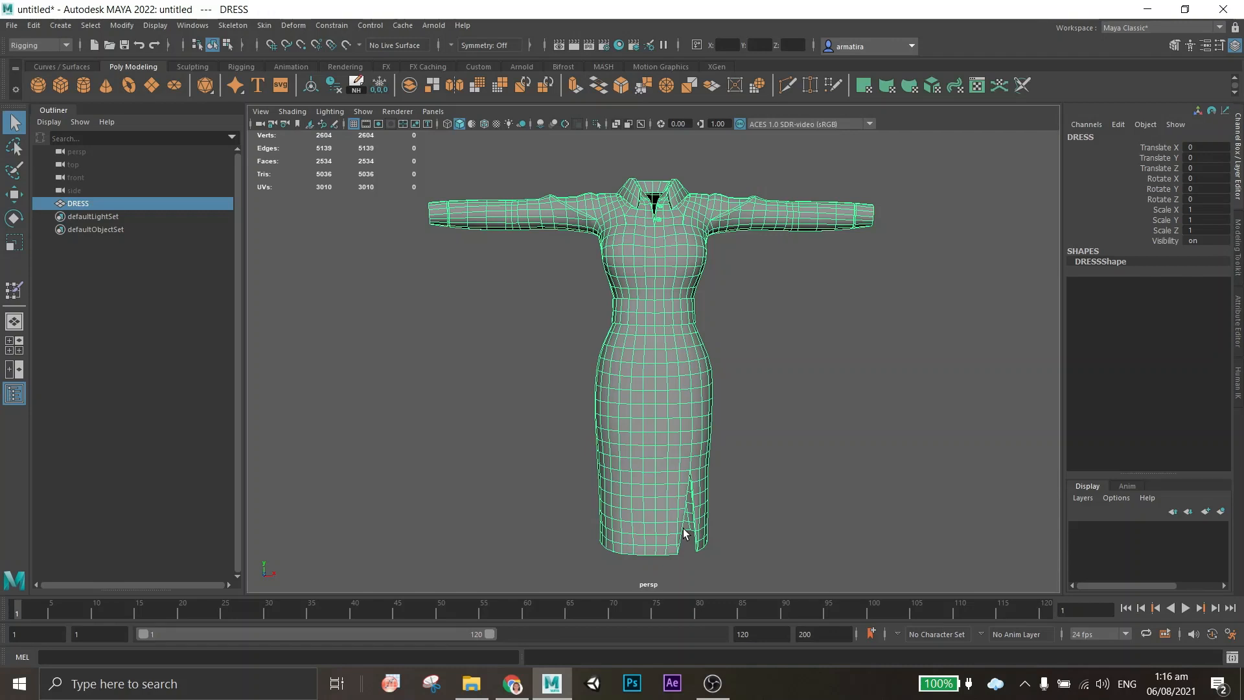
middle_click_drag(683, 528, 624, 535, "alt")
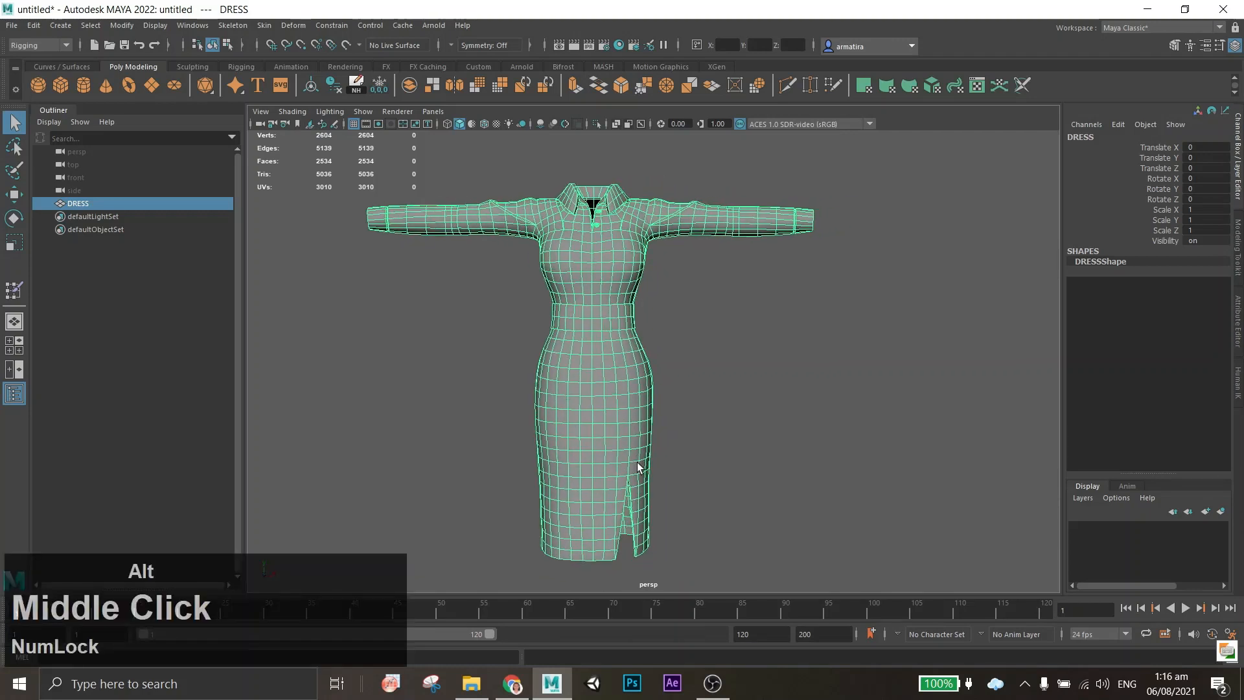
left_click_drag(624, 535, 632, 535, "alt")
left_click(472, 684)
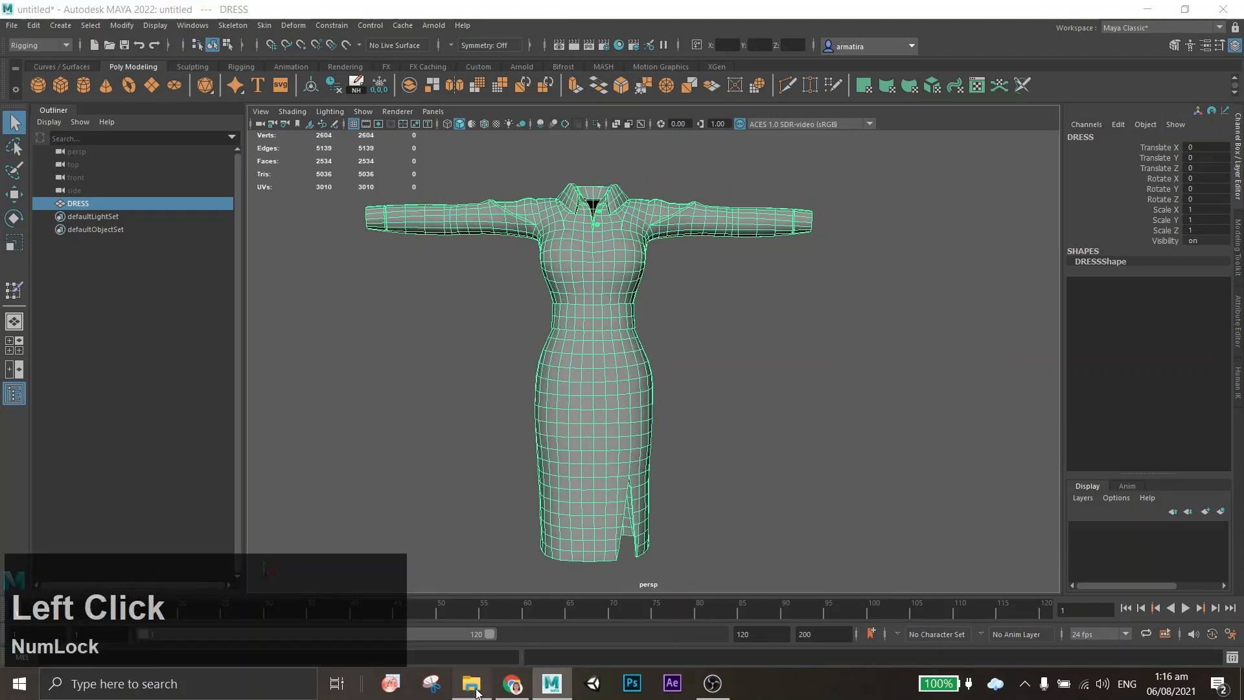
left_click(379, 401)
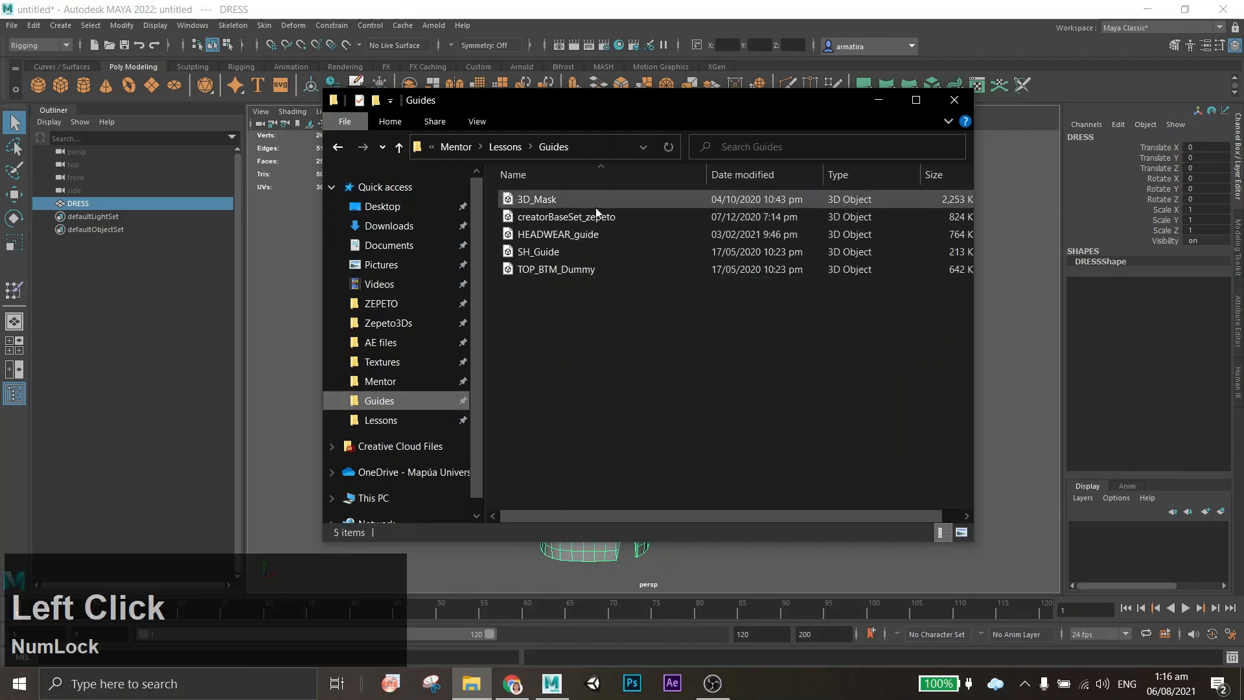
left_click_drag(583, 217, 284, 301)
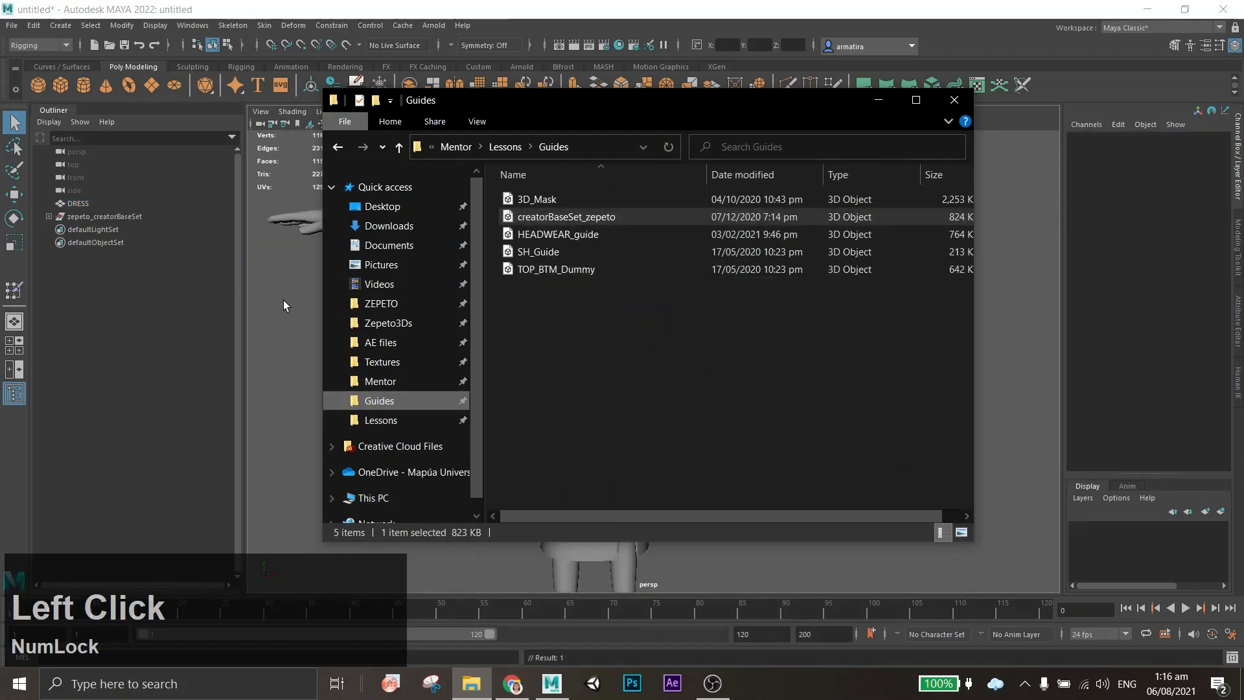
left_click(301, 304)
middle_click_drag(503, 387, 545, 409, "alt")
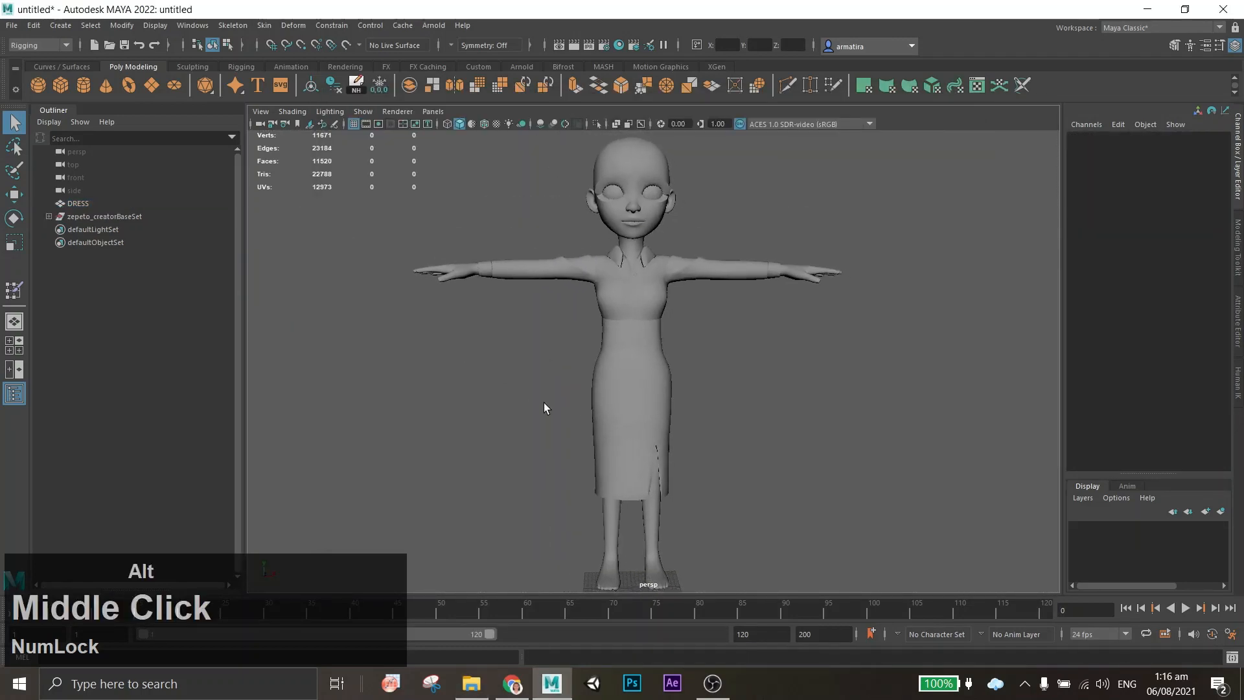
Reorder zepeto_creatorBaseSet above DRESS in the scene hierarchy, expand it, and select its hips joint.
left_click_drag(62, 217, 77, 200)
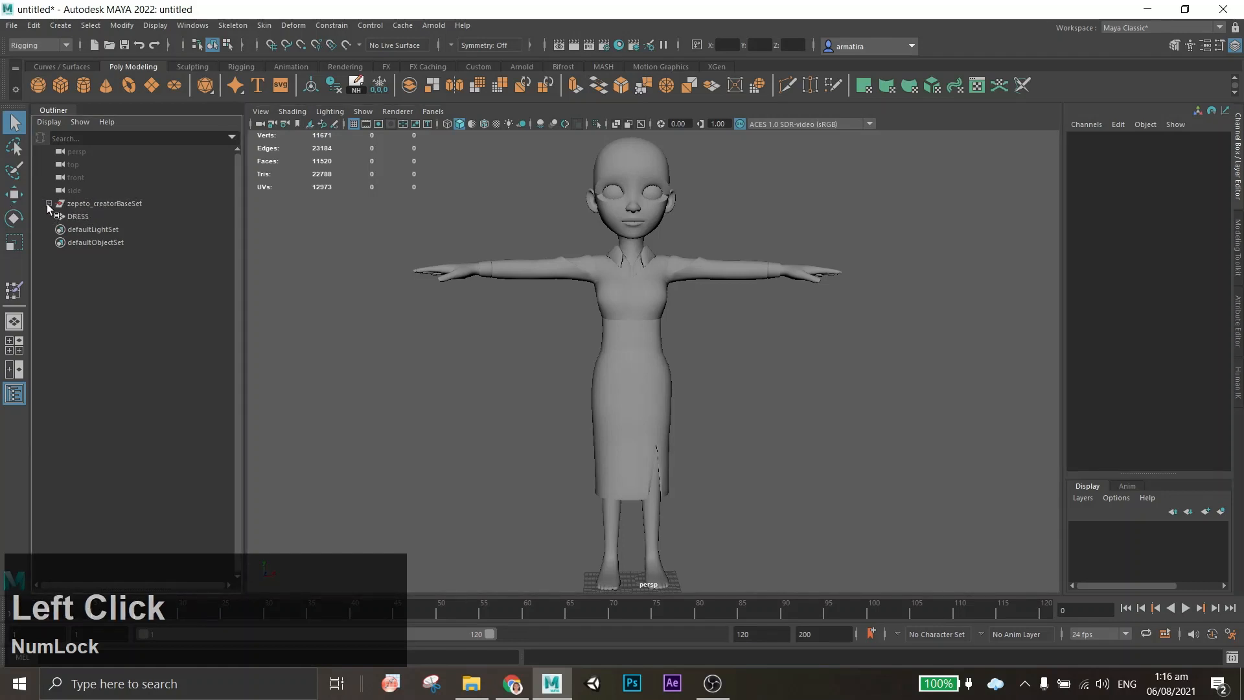
left_click(48, 203)
left_click(107, 215)
mouse_move(554, 328)
left_mouse_down("alt")
mouse_move(606, 338)
mouse_move(564, 337)
left_mouse_up("alt")
left_click(99, 297)
left_click(100, 230)
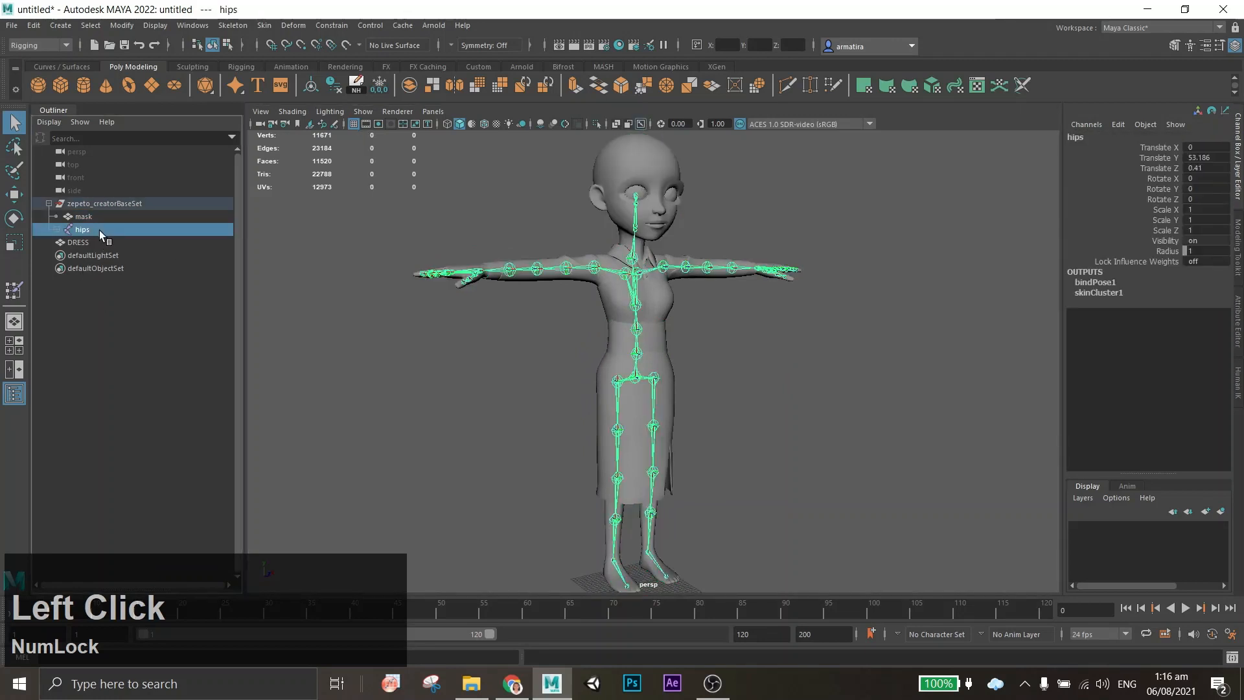
Expand the hips hierarchy to examine all its joints against the body, and collapse it again.
scroll(518, 422, "up", 5, "alt")
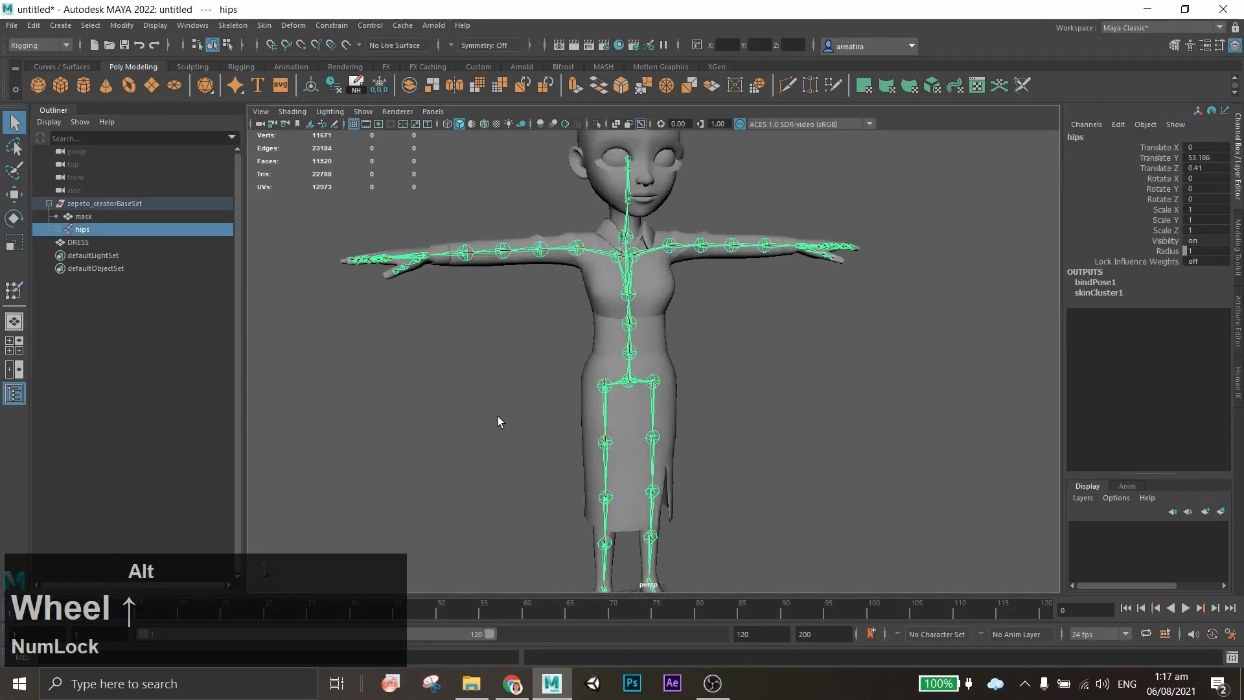
left_click(57, 230, "shift")
scroll(177, 319, "down", 3)
scroll(177, 319, "down", 10)
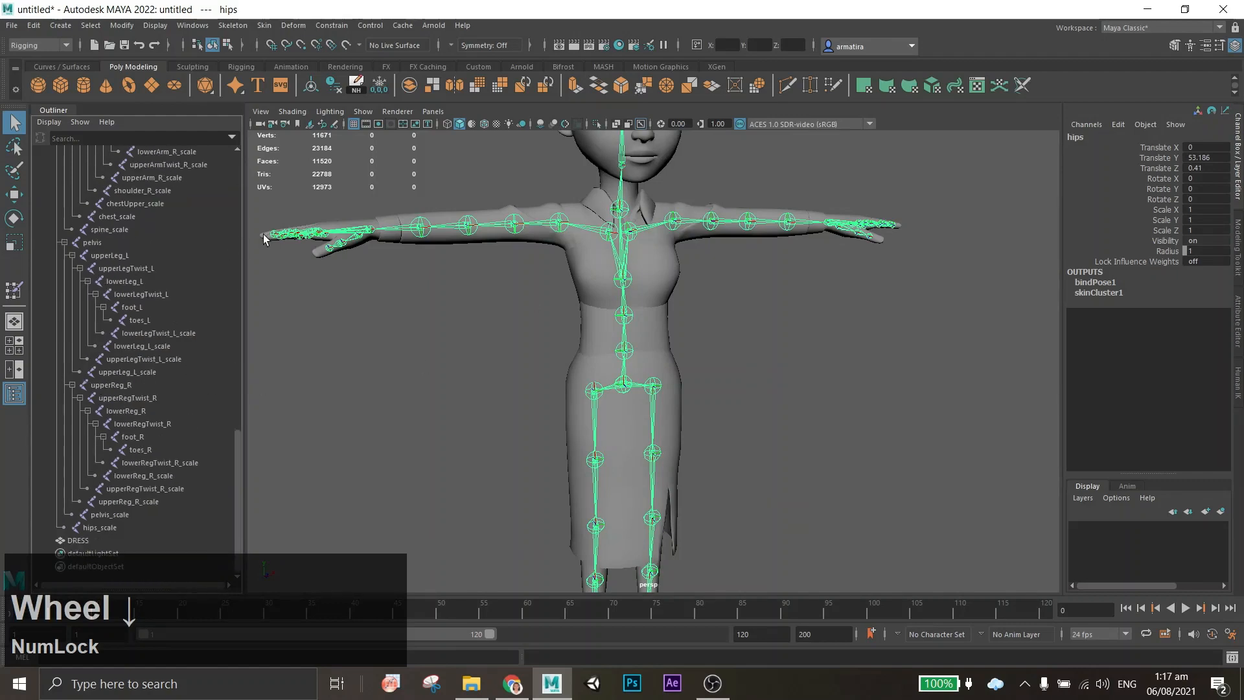
left_click_drag(321, 251, 586, 318, "alt")
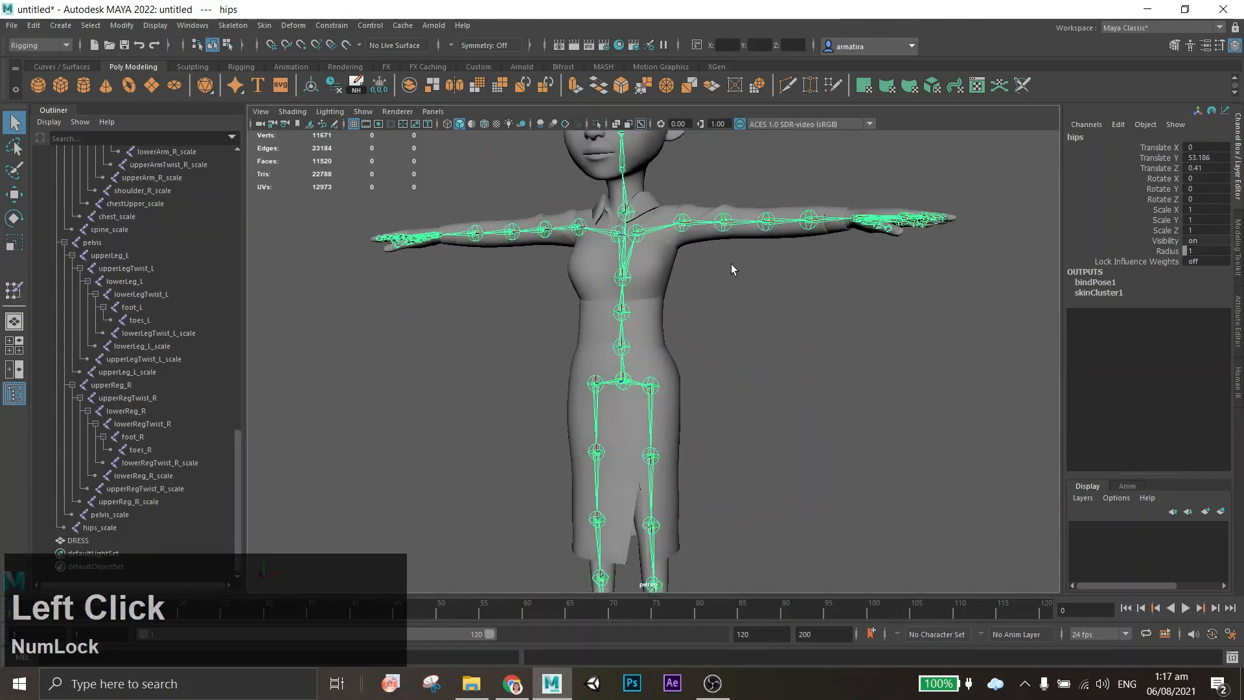
scroll(684, 330, "down", 4)
middle_click_drag(685, 332, 660, 330, "alt")
left_click_drag(660, 328, 686, 329, "alt")
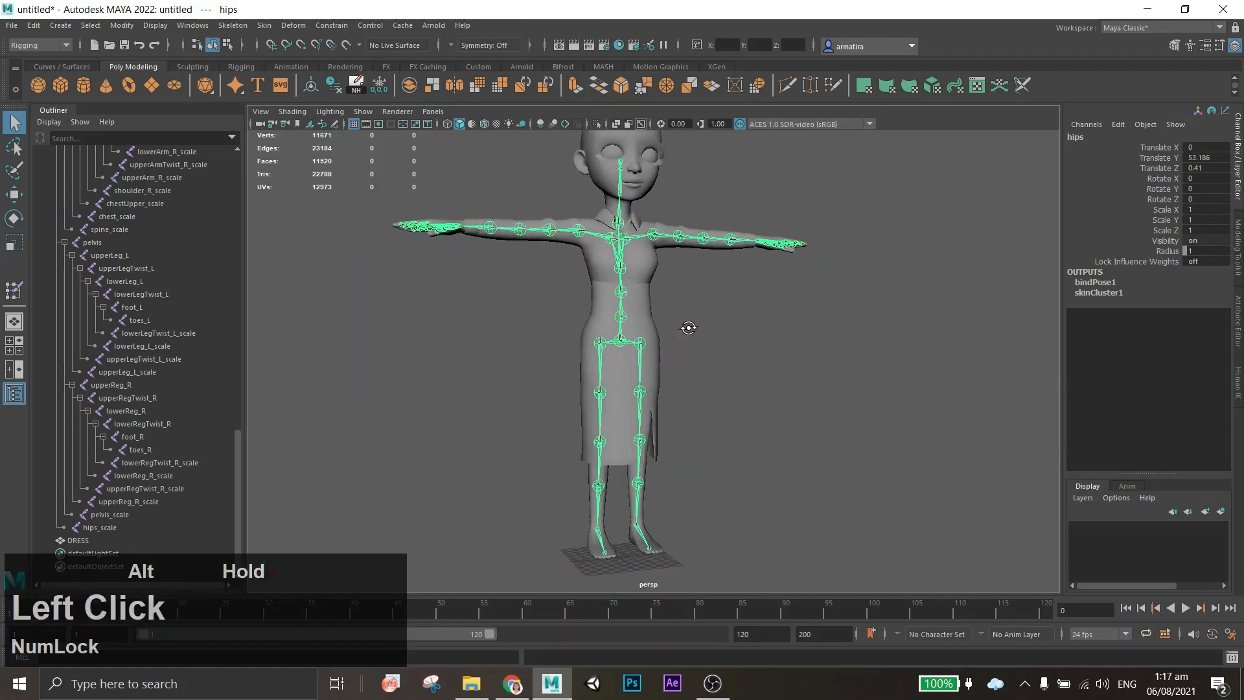
scroll(644, 362, "up", 4)
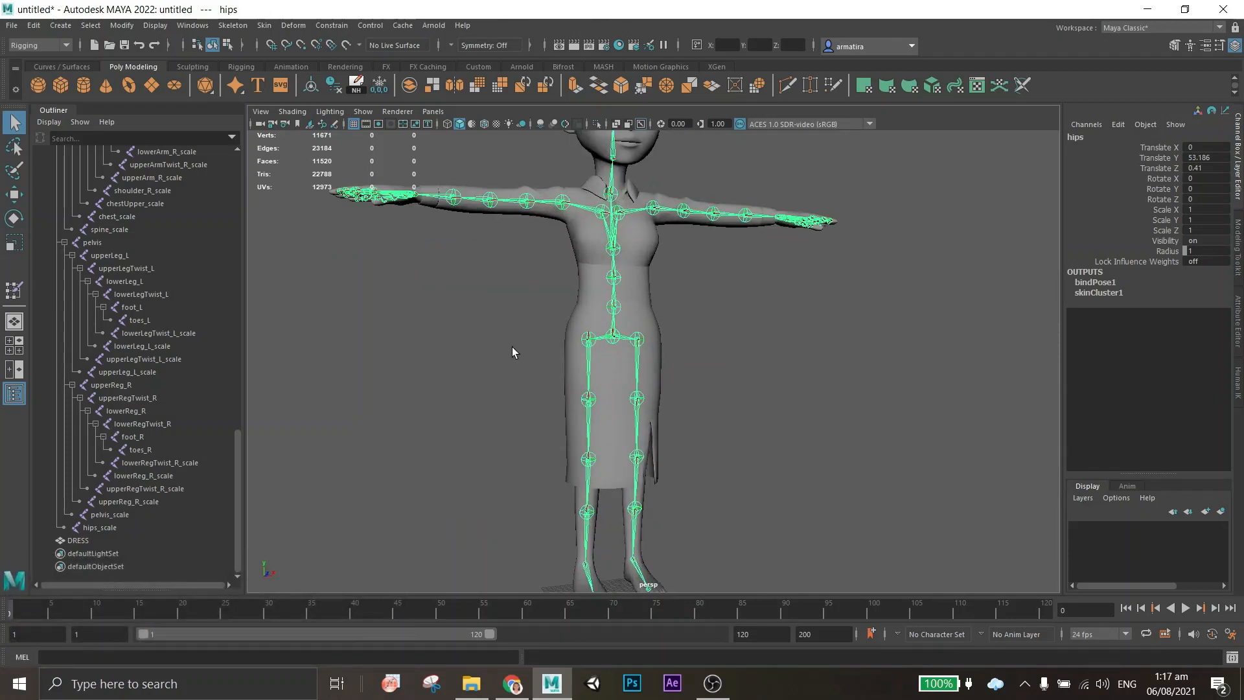
scroll(156, 394, "up", 10)
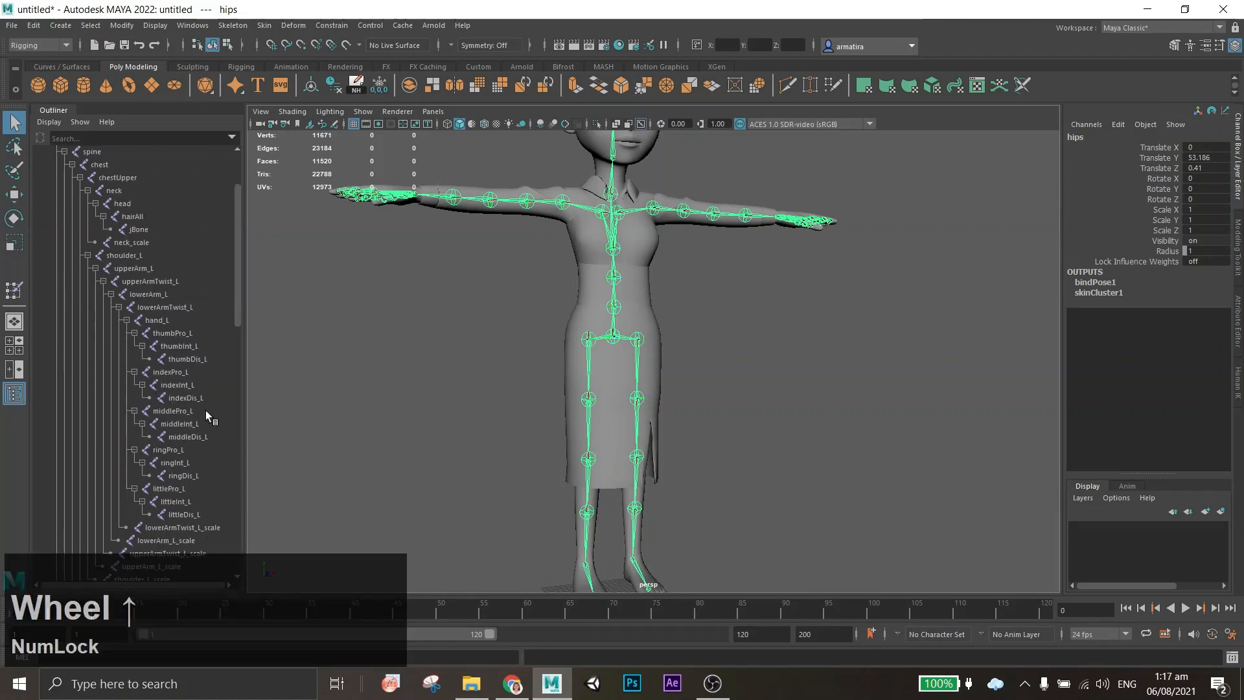
scroll(171, 359, "up", 3)
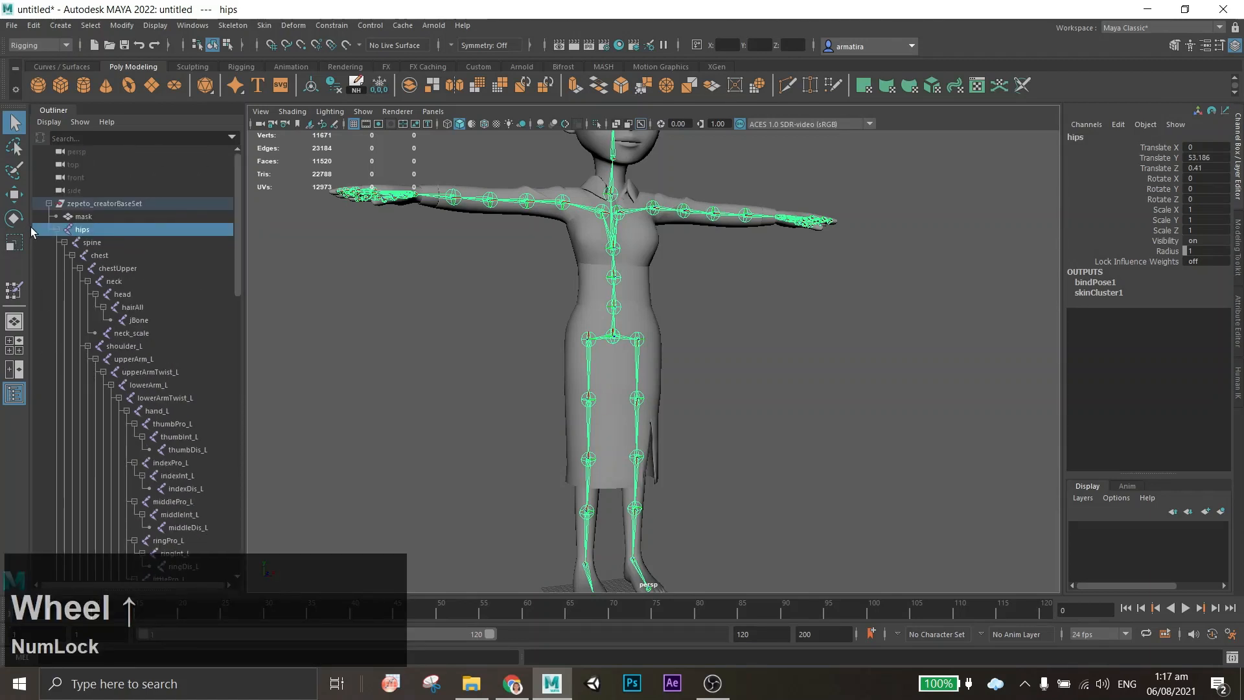
left_click(54, 230)
left_click(140, 355)
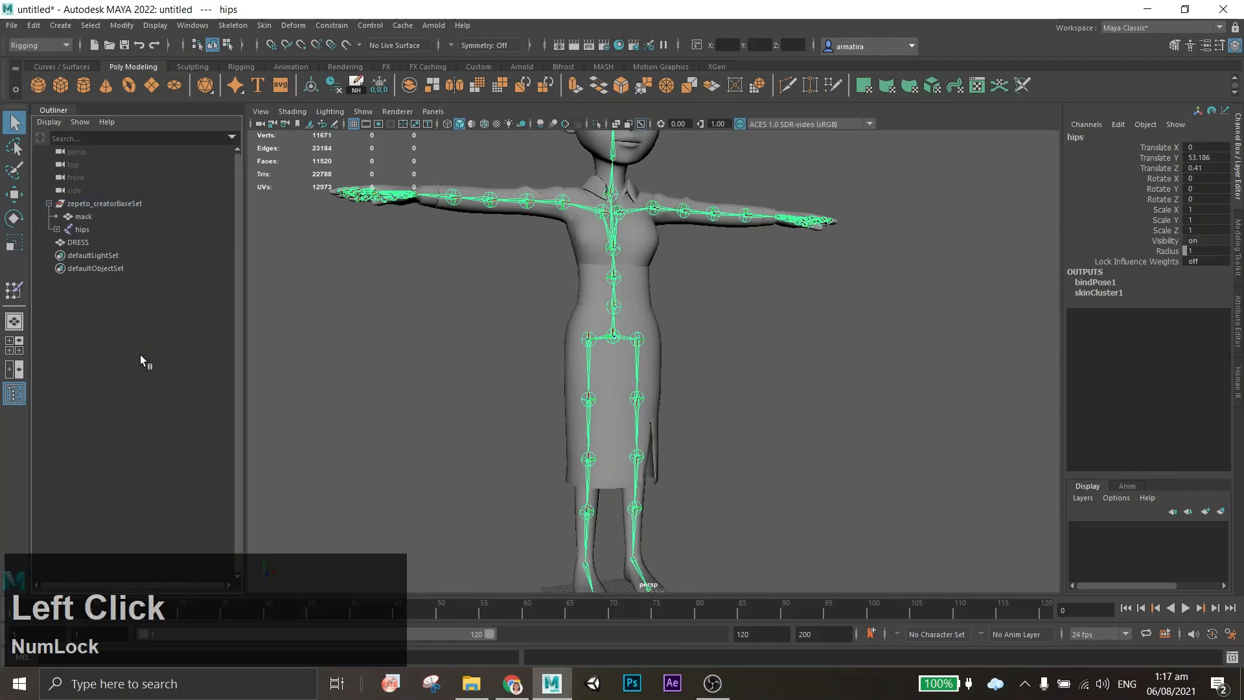
Select the hips joint together with DRESS and open the Bind Skin options.
left_click(92, 229)
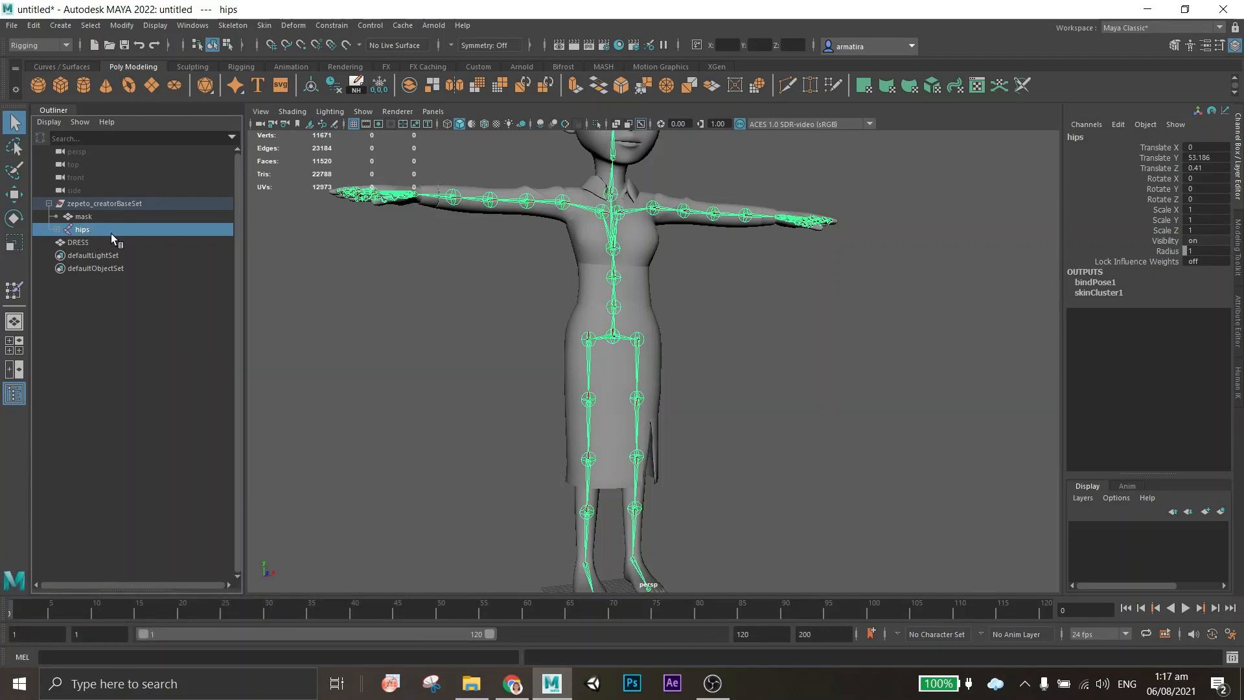
left_click(79, 243, "shift")
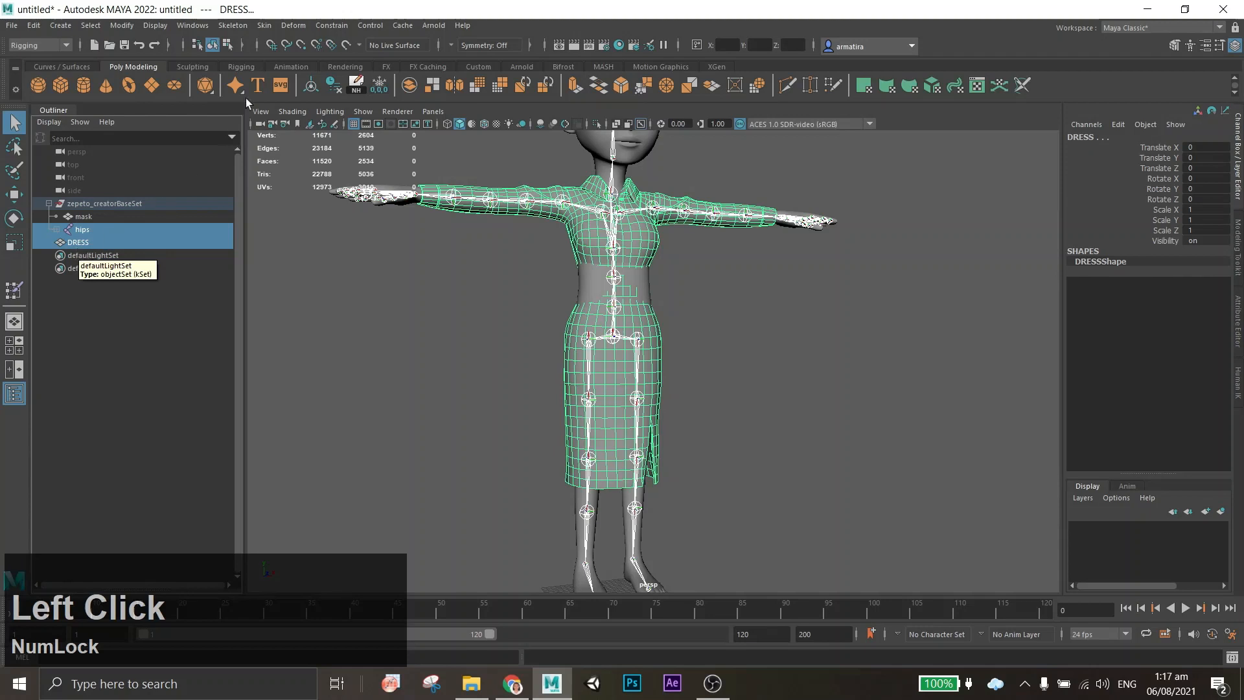
left_click(67, 46)
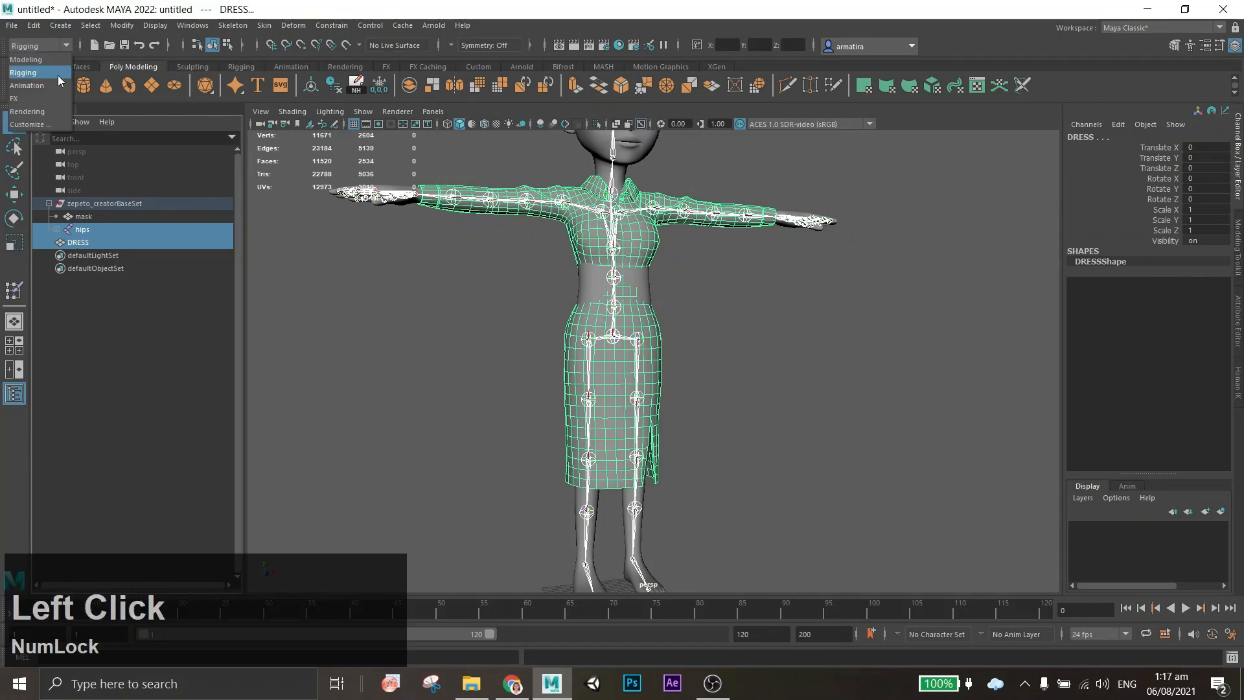
left_click(263, 26)
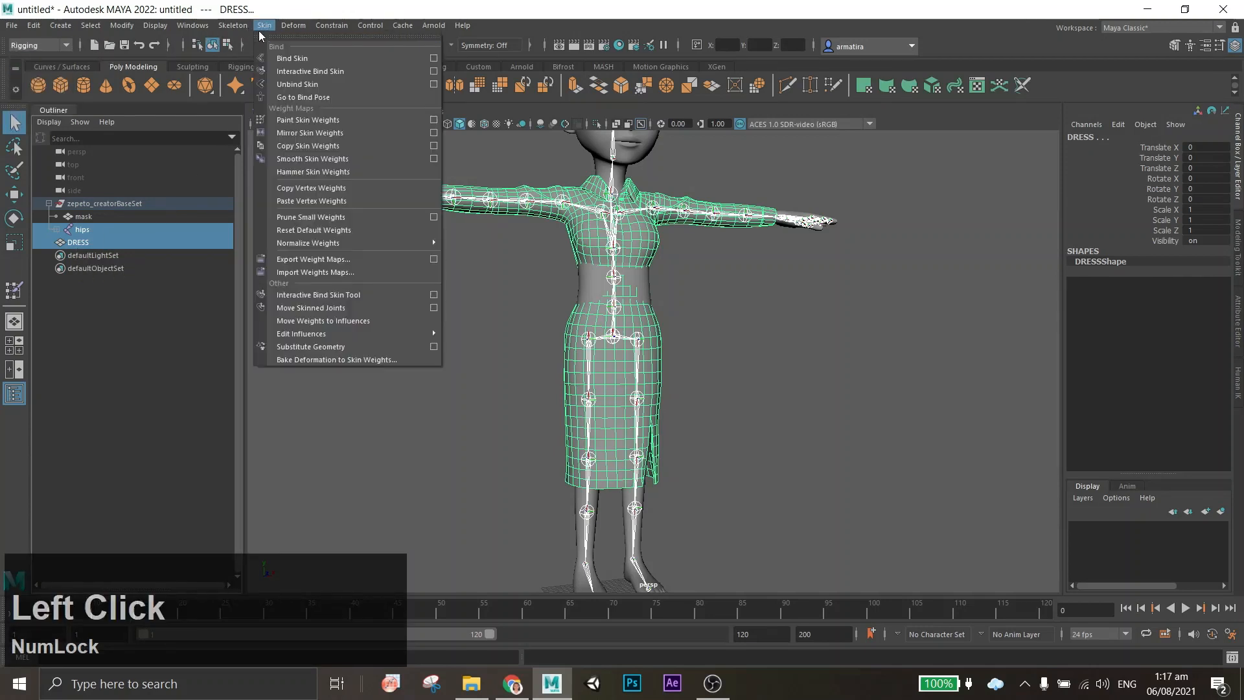
left_click(433, 57)
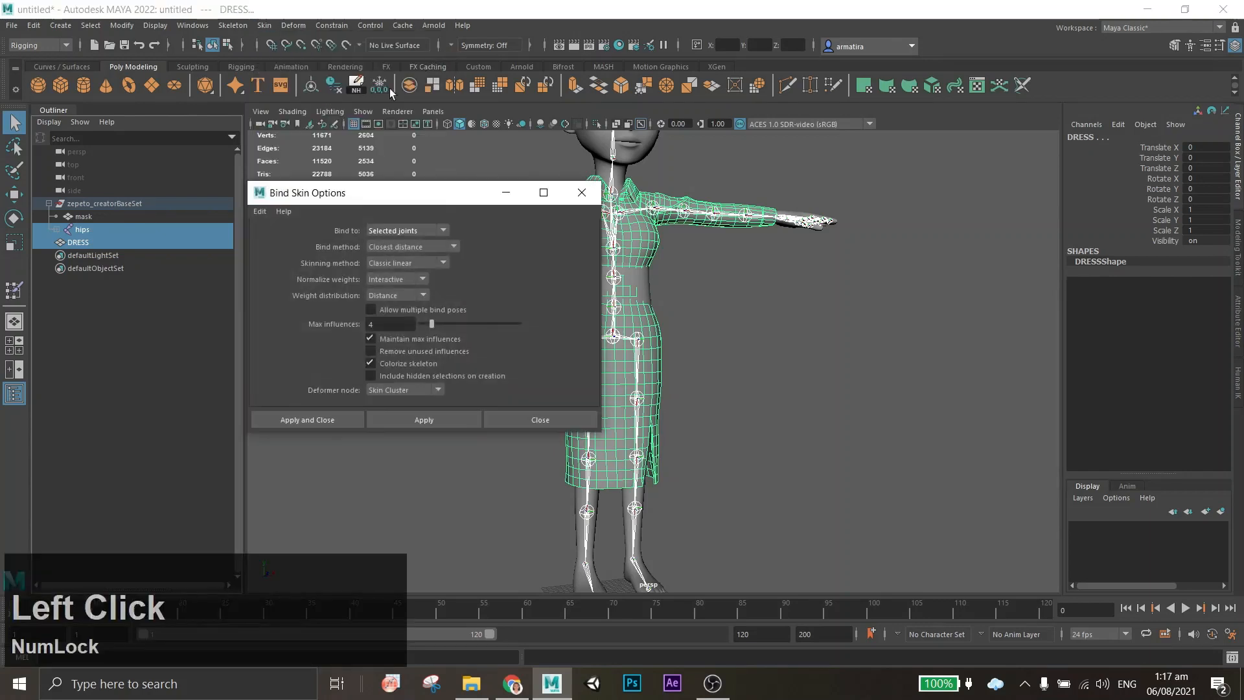
Set Bind Skin to bind to the Joint hierarchy and close the options without applying.
left_click_drag(445, 202, 639, 192)
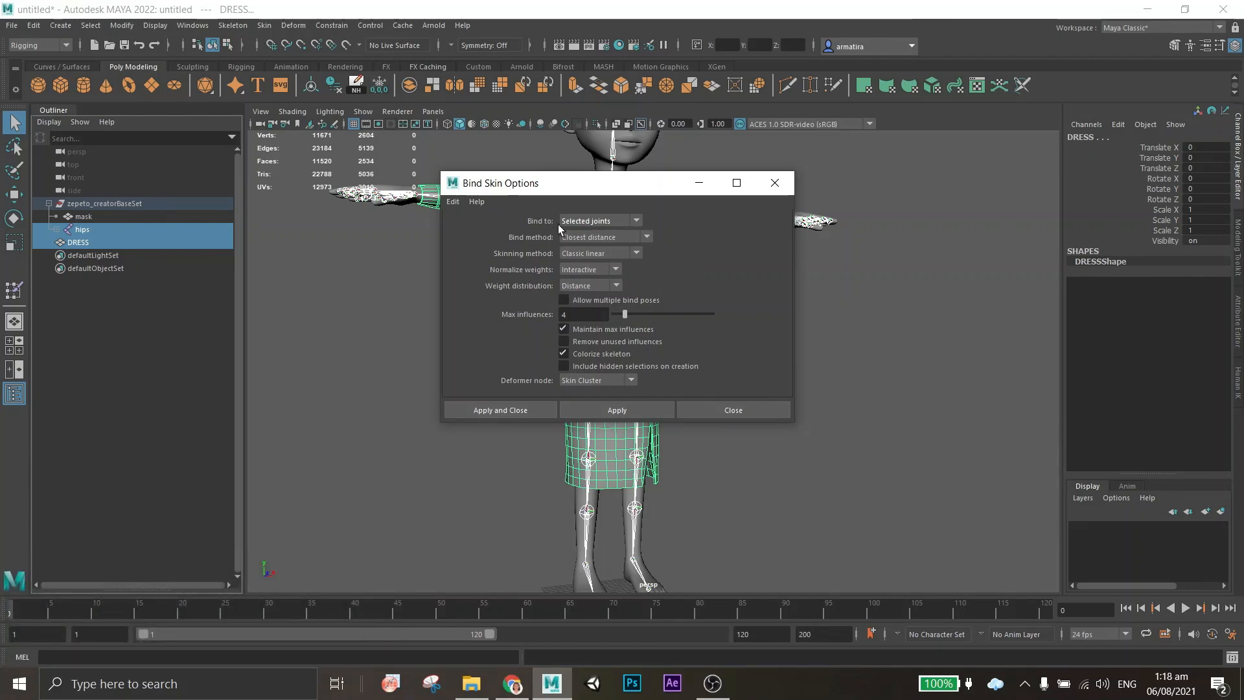
left_click_drag(564, 183, 745, 182)
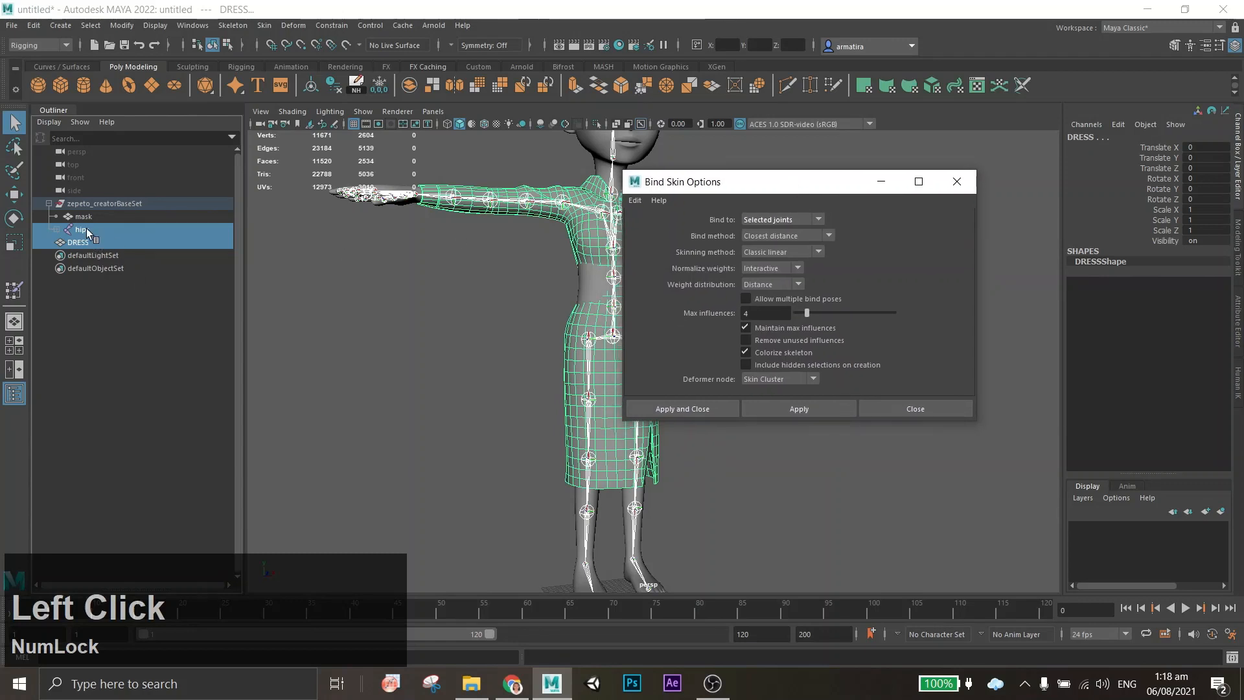
left_click(819, 221)
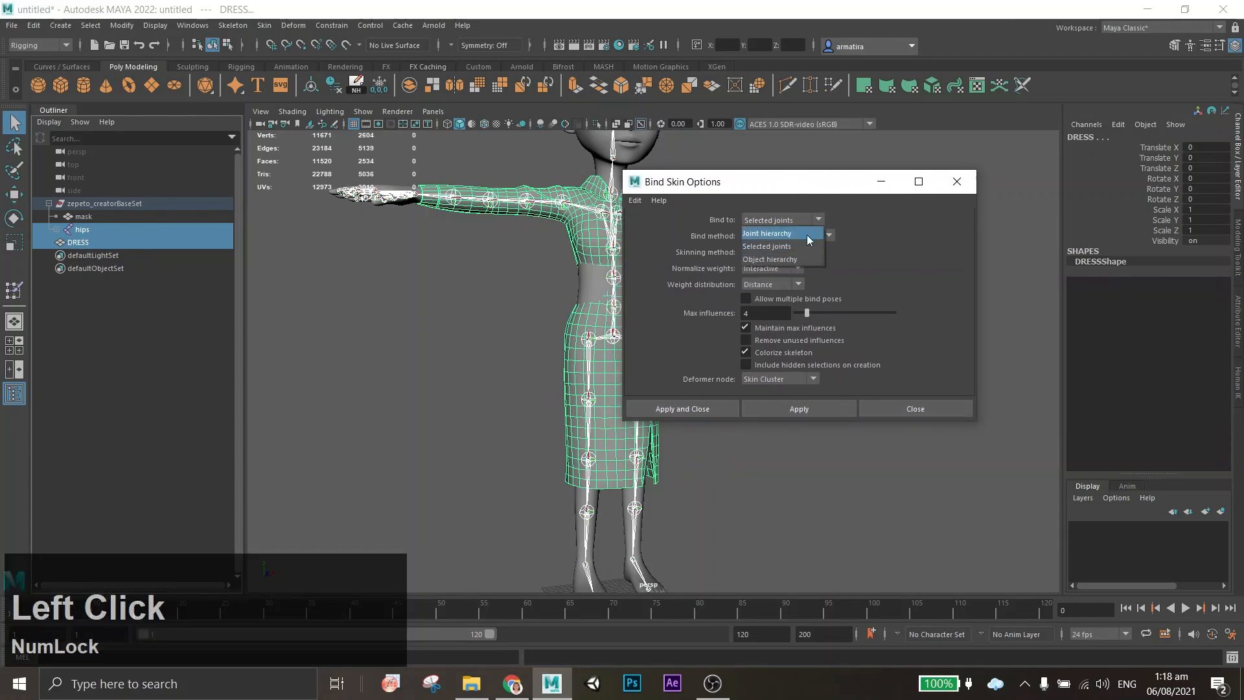
left_click(772, 234)
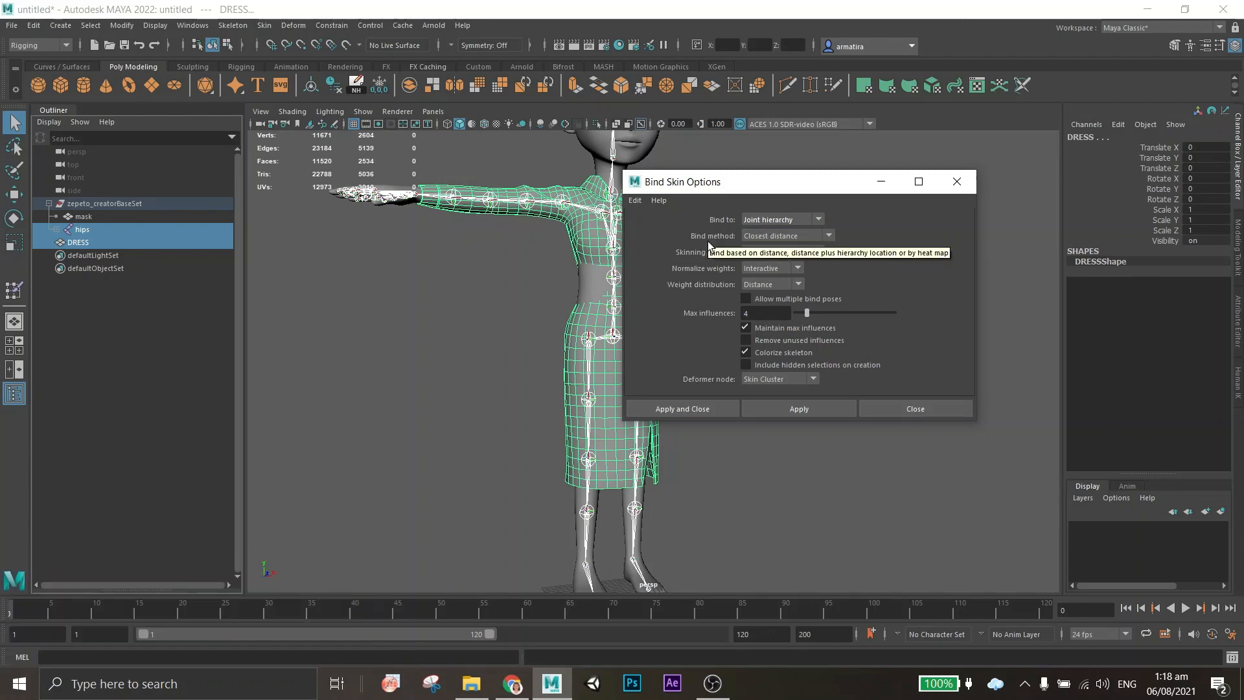
left_click(941, 413)
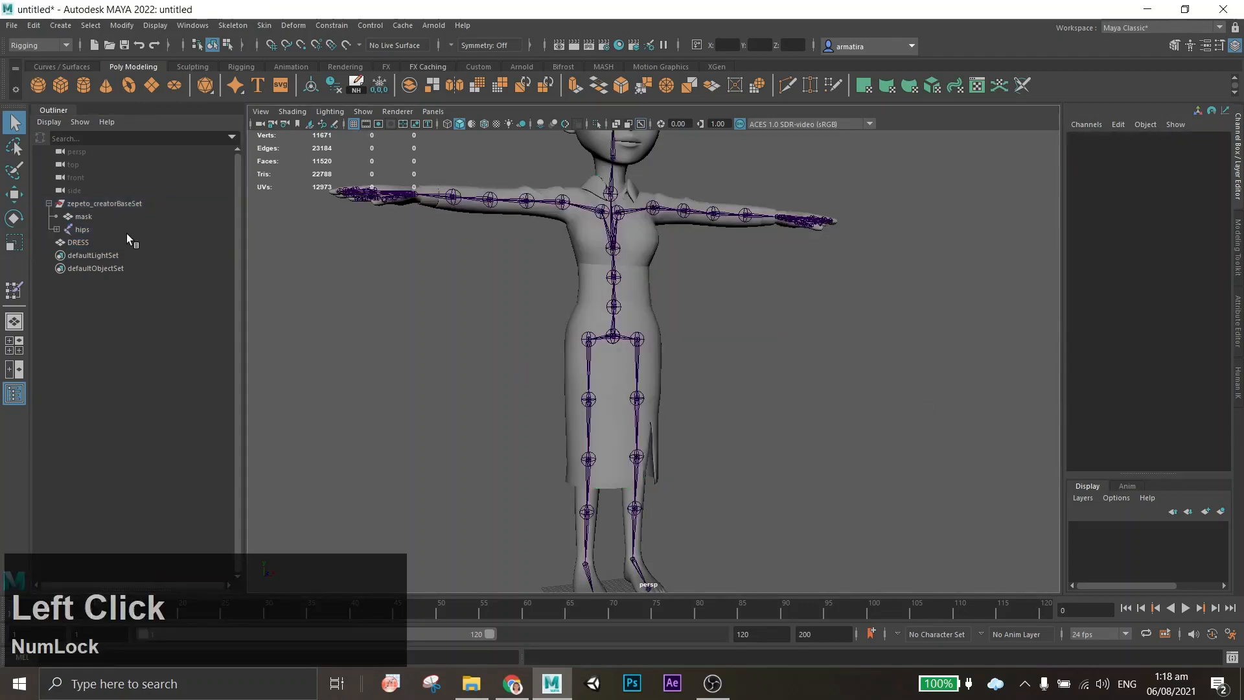
Expand all joints under hips and examine the skeleton inside the dress from the feet up to the head.
left_click(57, 230, "shift")
scroll(683, 398, "down", 5)
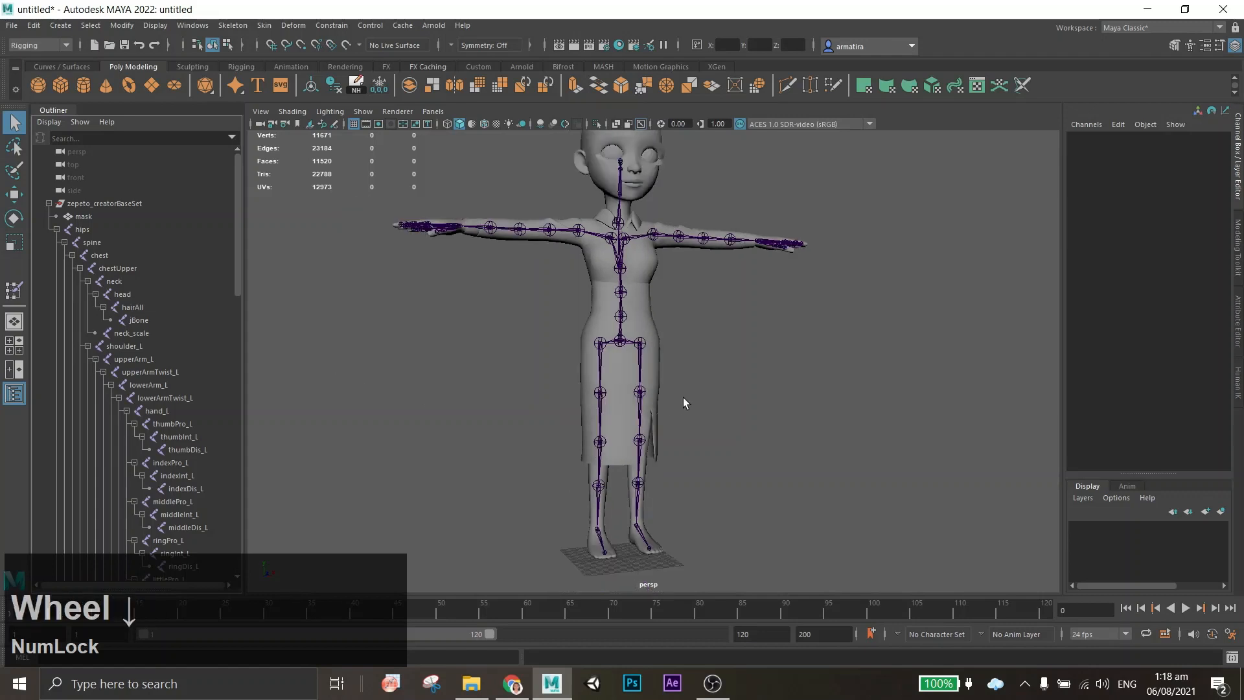
left_click_drag(626, 407, 641, 450, "alt")
scroll(643, 453, "up", 3)
middle_click_drag(645, 458, 640, 451, "alt")
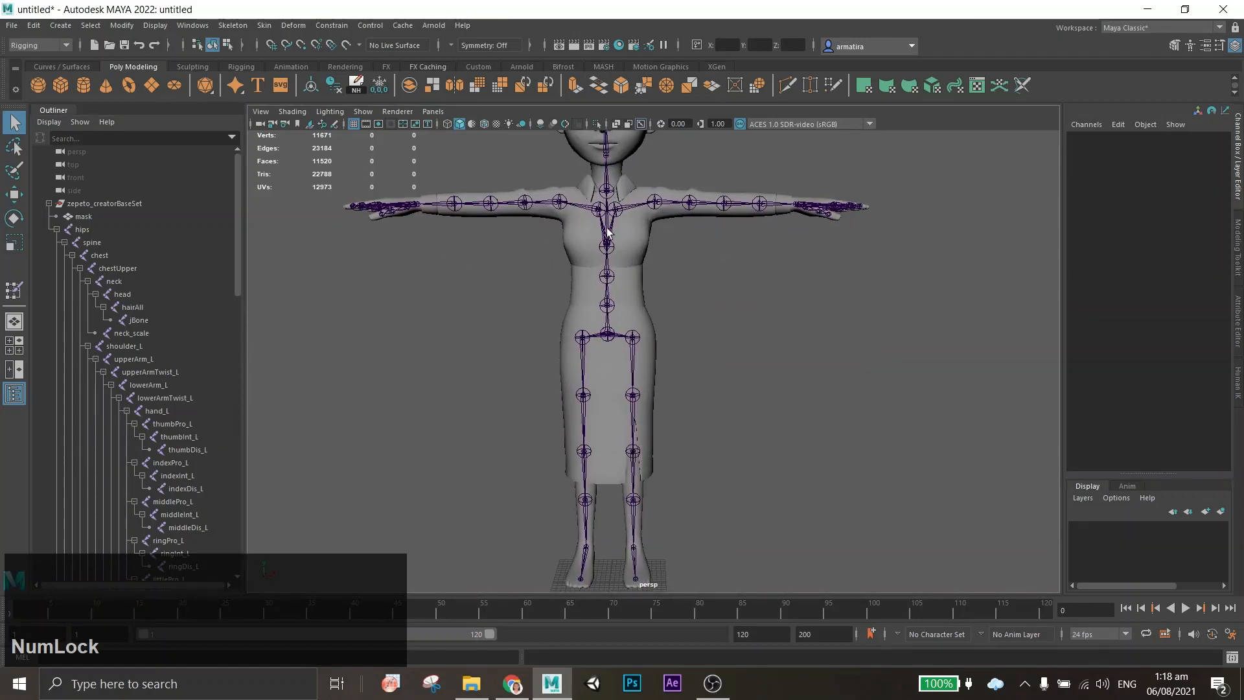
left_click_drag(622, 334, 659, 229, "alt")
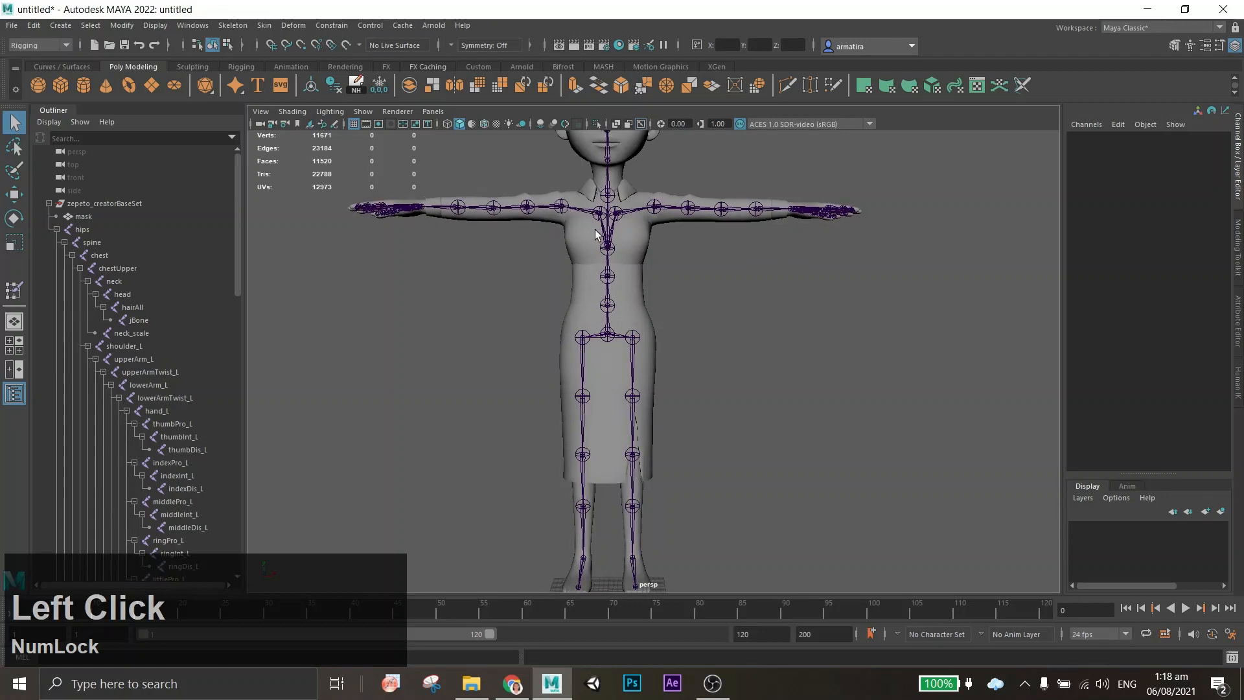
middle_click_drag(649, 460, 648, 453, "alt")
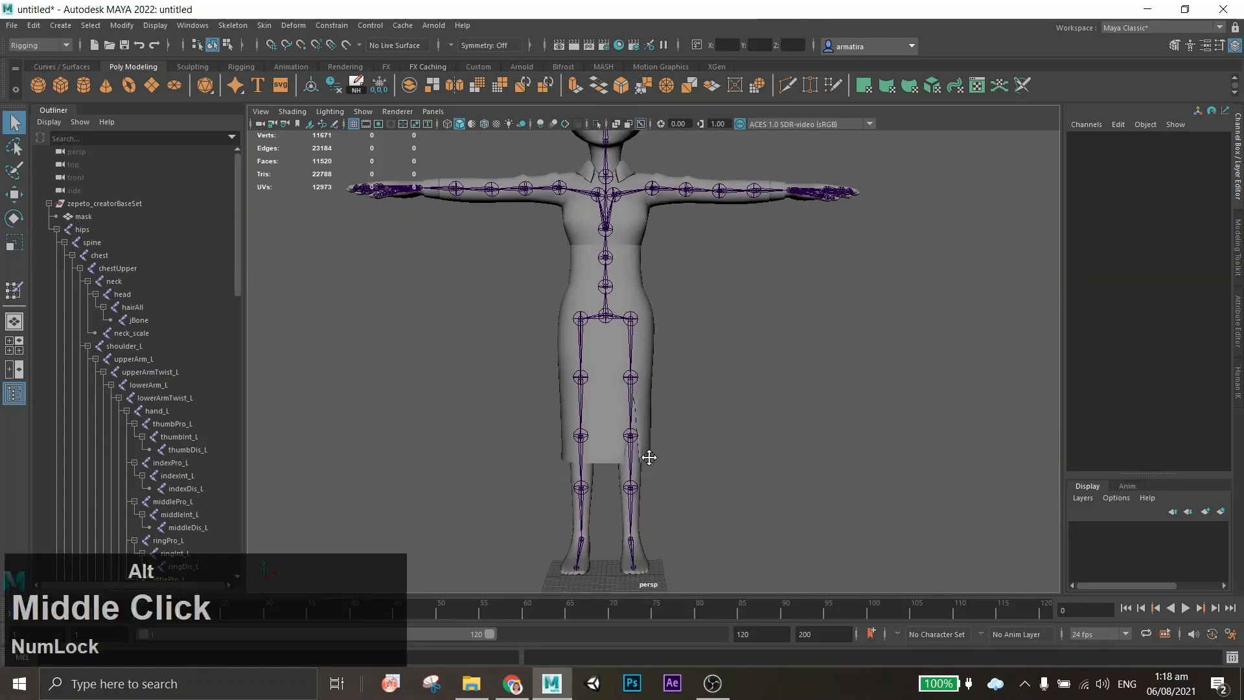
left_click_drag(647, 453, 713, 527, "alt")
left_click_drag(726, 402, 707, 448, "alt")
middle_click_drag(706, 447, 672, 527, "alt")
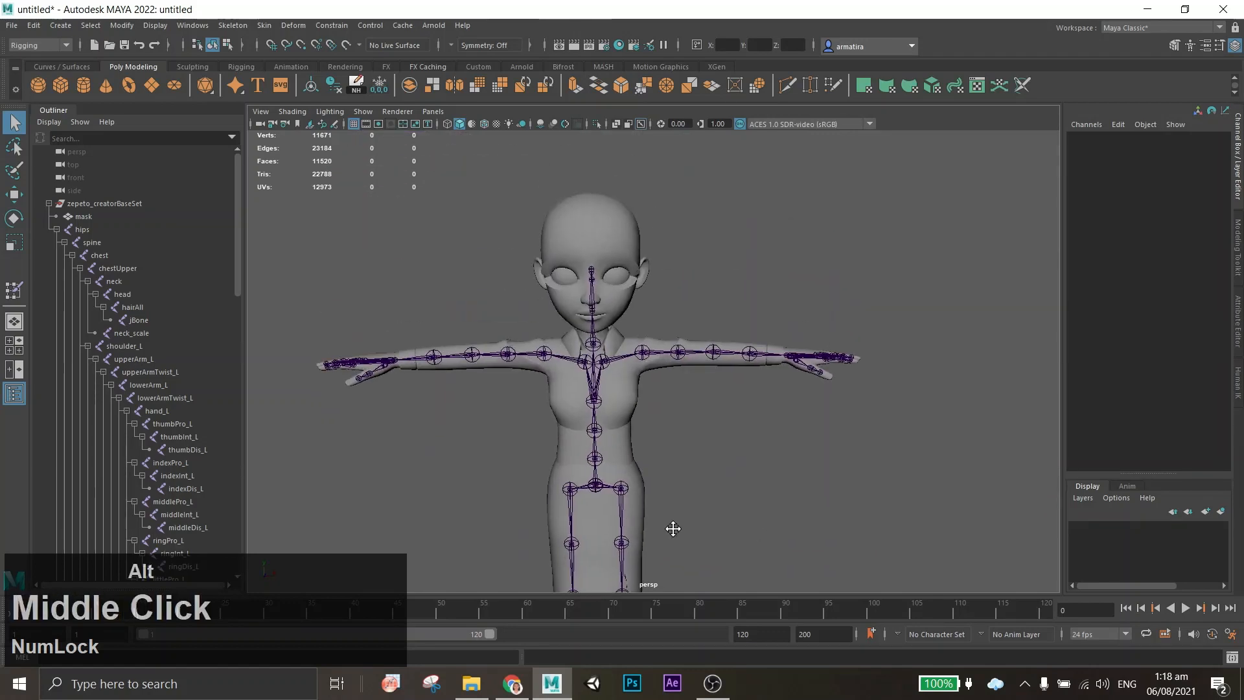
Check the neck and head joint chain, and examine the torso and leg joints within the dress from several angles.
left_click_drag(542, 219, 667, 320)
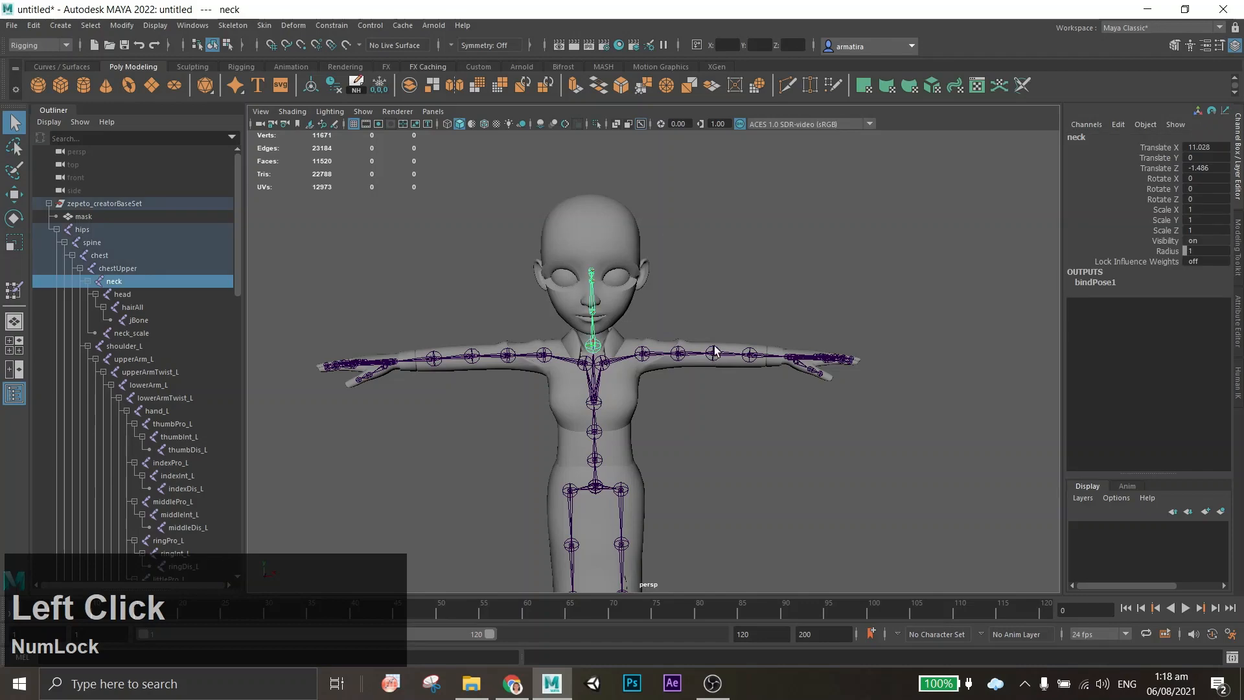
left_click(718, 353)
middle_click_drag(735, 486, 728, 425, "alt")
middle_click_drag(648, 456, 693, 426, "alt")
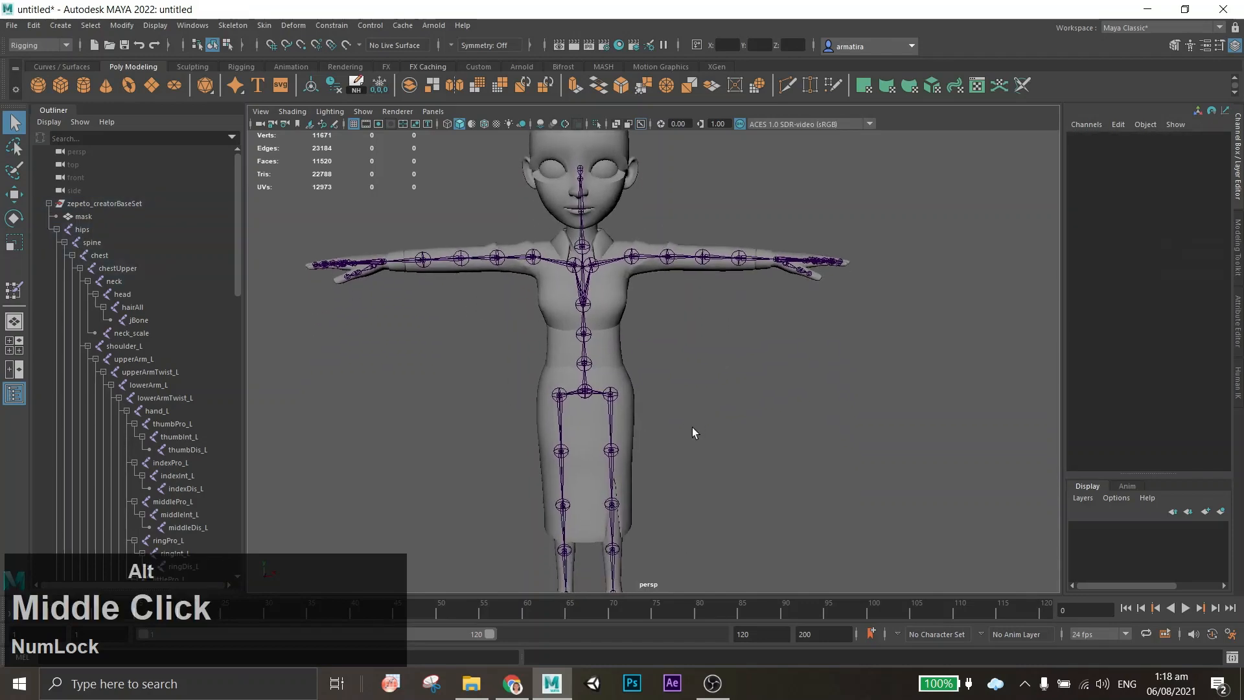
left_click_drag(692, 427, 667, 425, "alt")
middle_click_drag(667, 425, 648, 394, "alt")
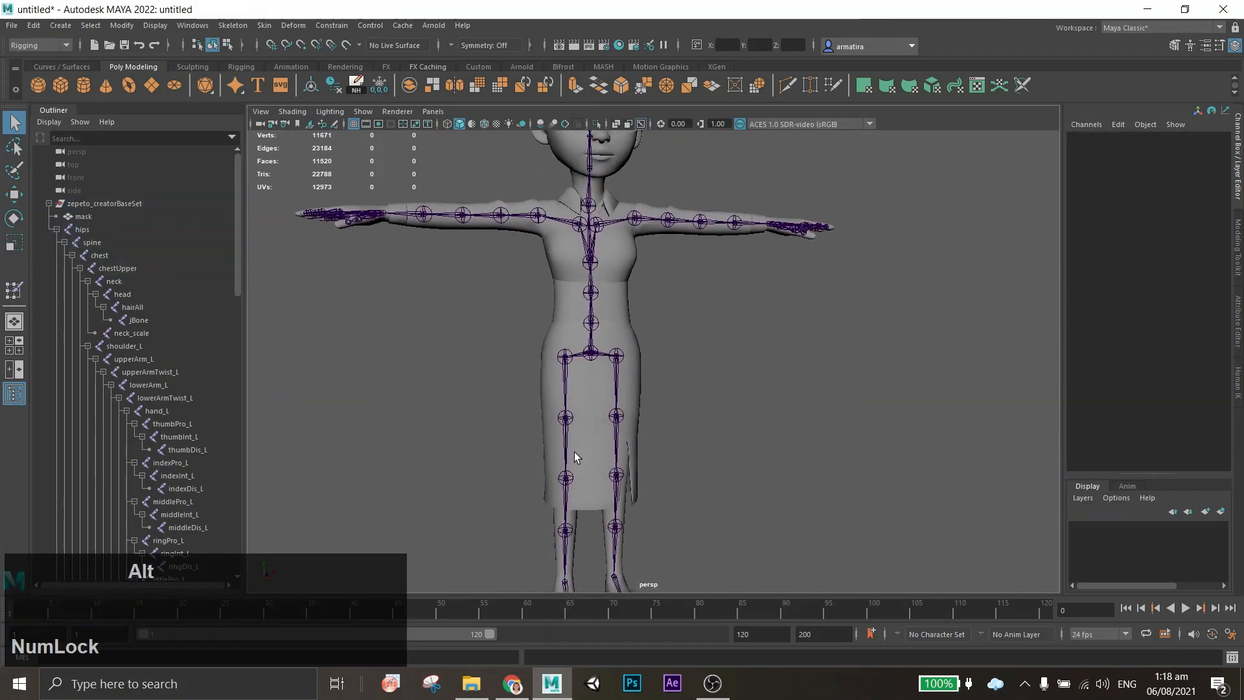
left_click_drag(577, 422, 645, 403, "alt")
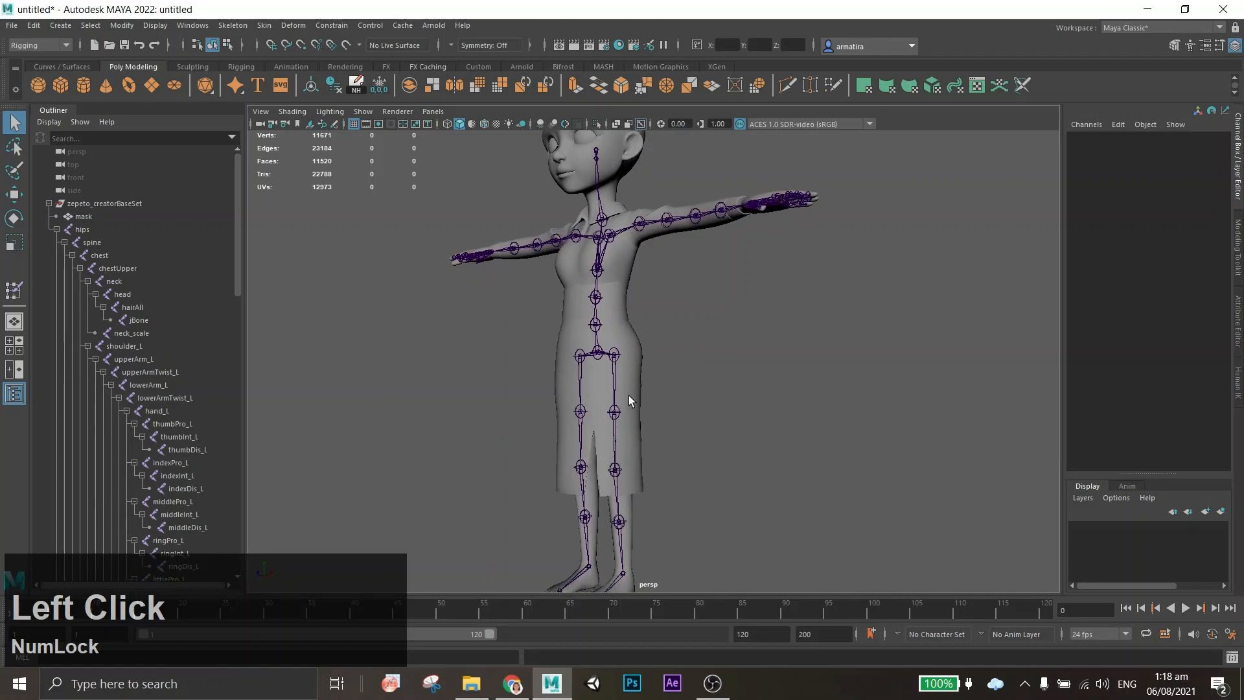
Highlight the hips joint hierarchy to examine how it sits inside the dress, and clear the selection.
middle_click_drag(644, 485, 698, 485, "alt")
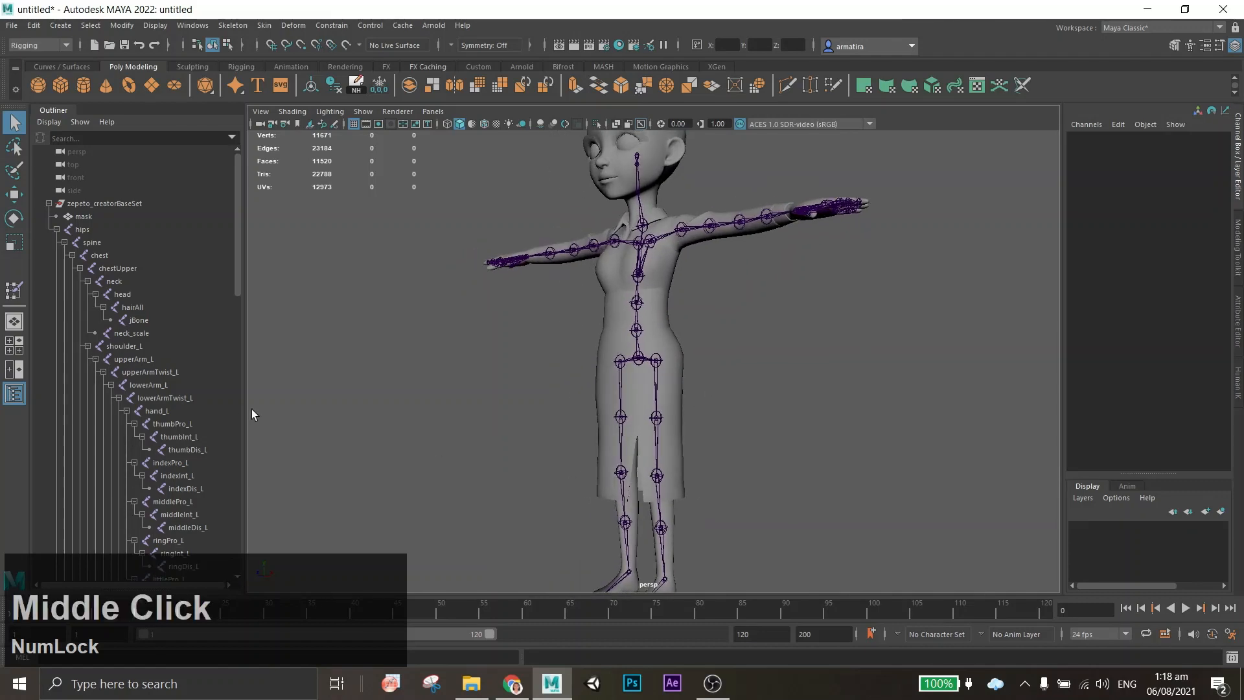
left_click(91, 242)
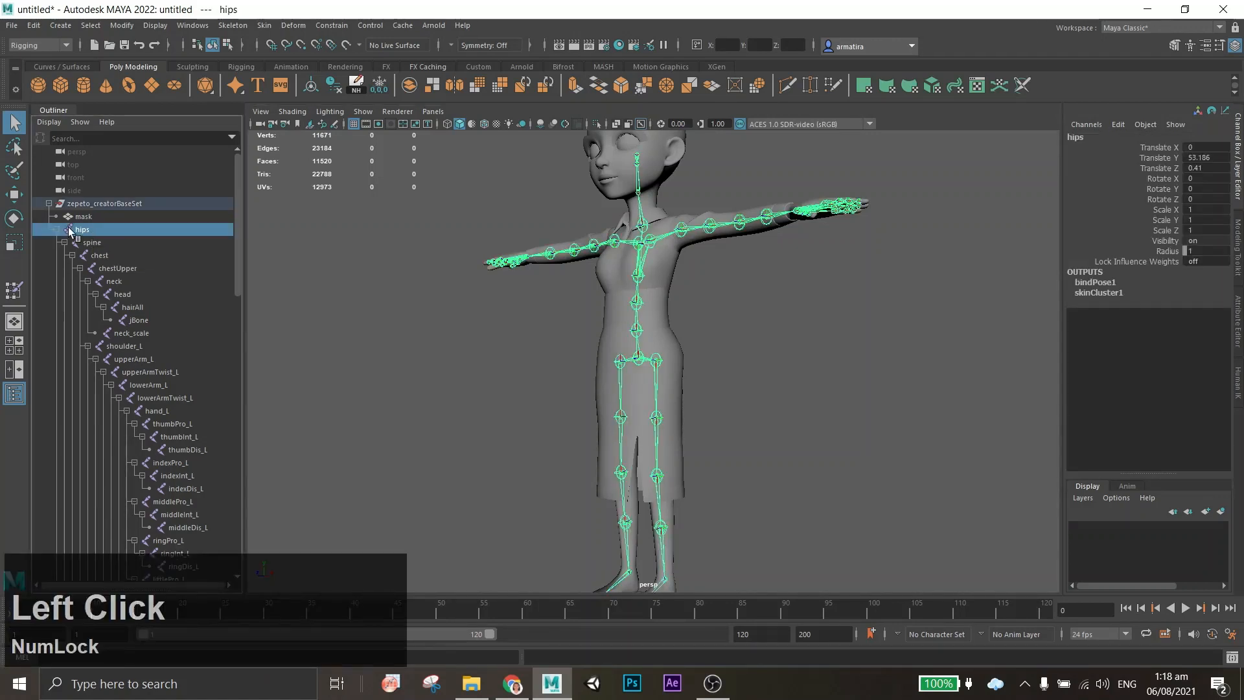
left_click(452, 332)
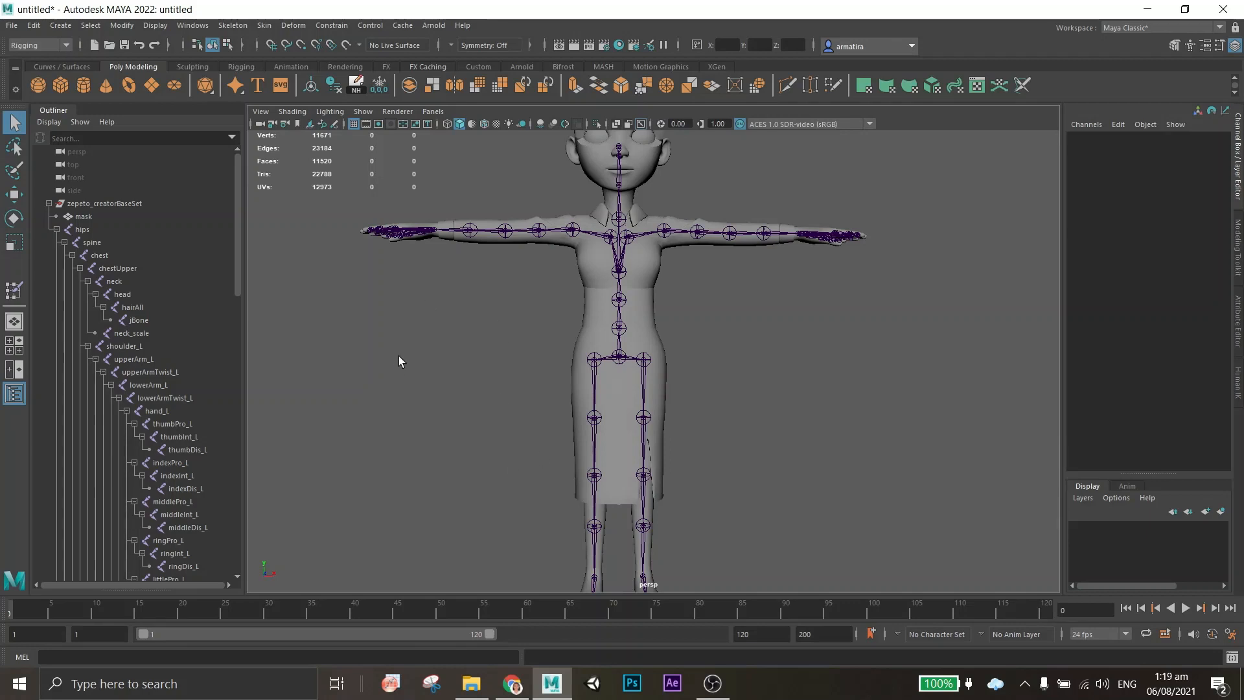
Select the consecutive joints from hips down through hand_L in the Outliner.
left_click(91, 230)
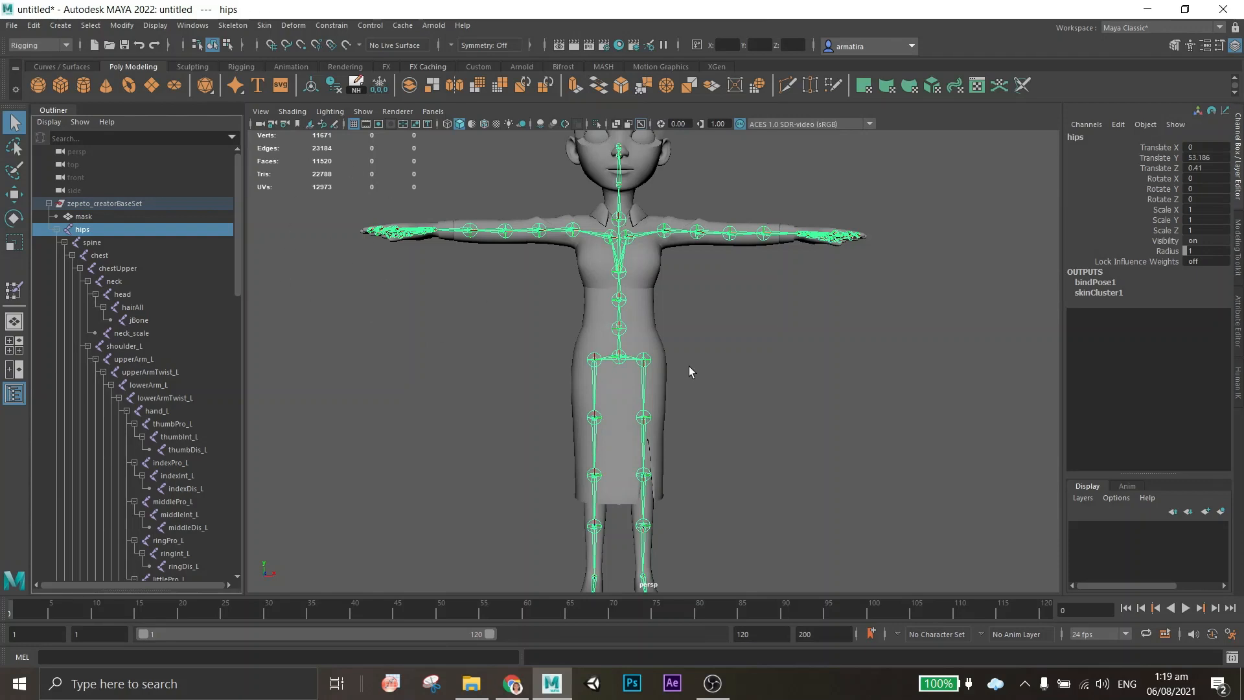
key("alt")
key("Num_Lock")
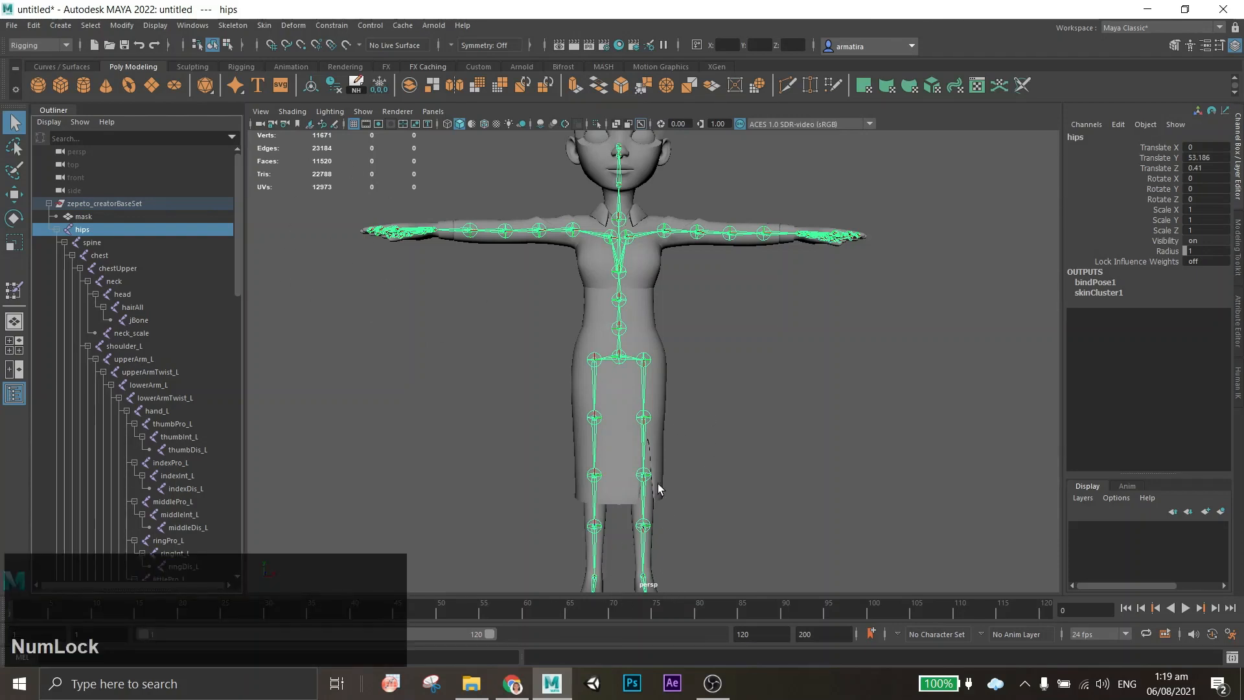
key("shift")
left_click(100, 245, "shift")
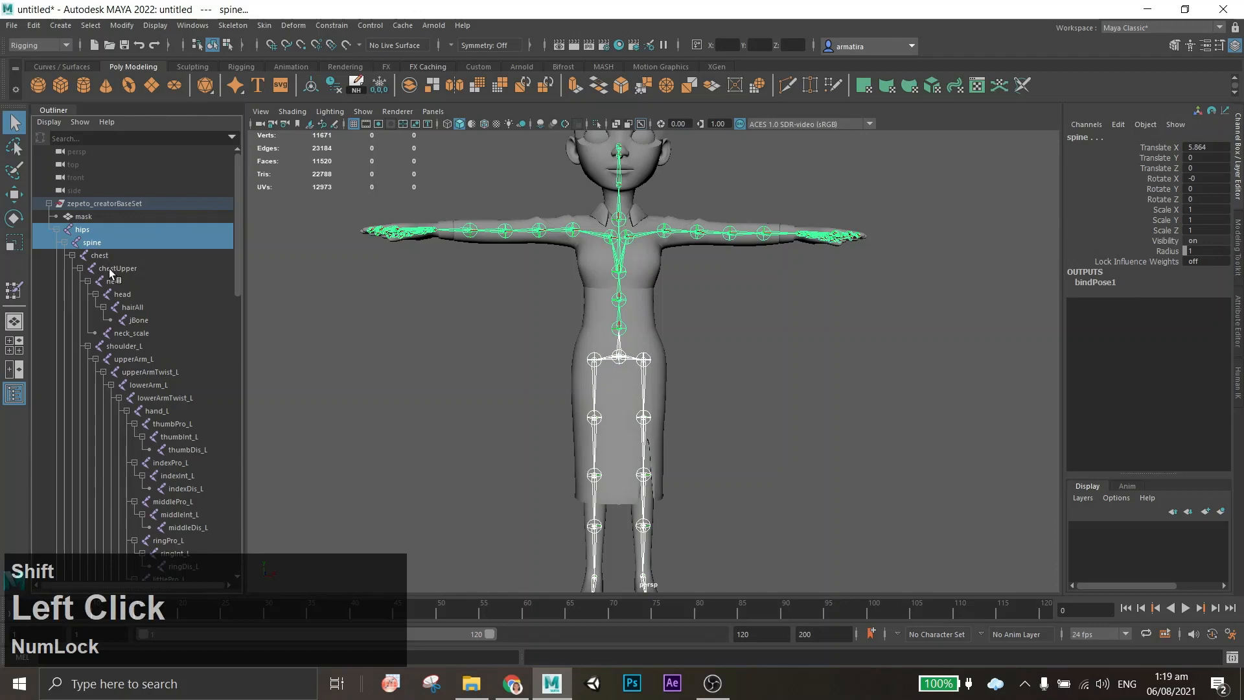
left_click(170, 411, "shift")
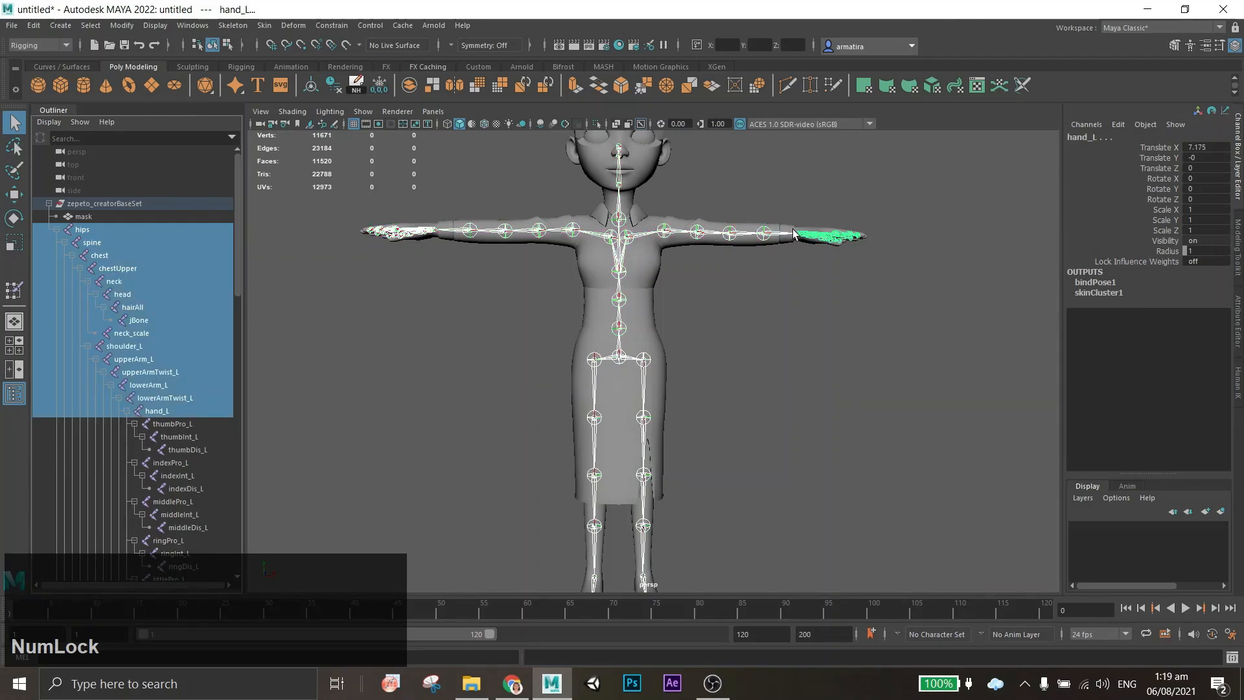
Leave out the left finger joints and add lowerArmTwist_L_scale to the joint selection.
scroll(794, 243, "up", 7)
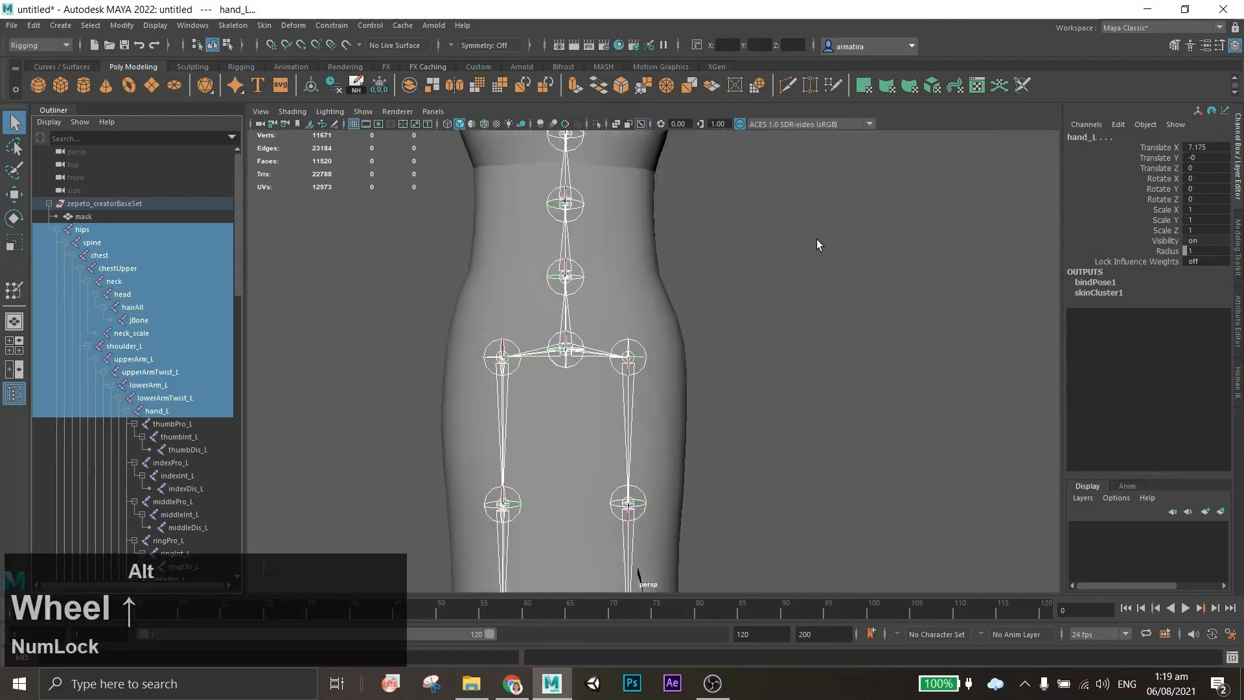
middle_click_drag(817, 239, 636, 511, "alt")
middle_click_drag(917, 240, 770, 378, "alt")
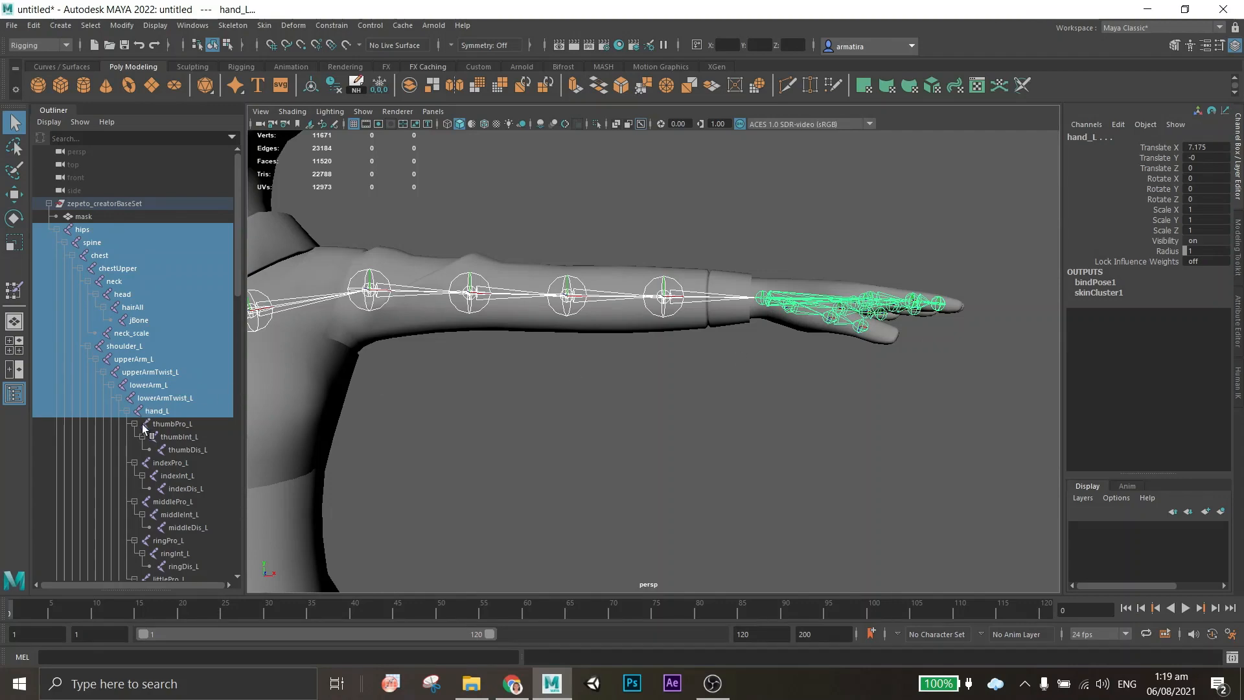
scroll(142, 424, "down", 5)
scroll(407, 433, "down", 3)
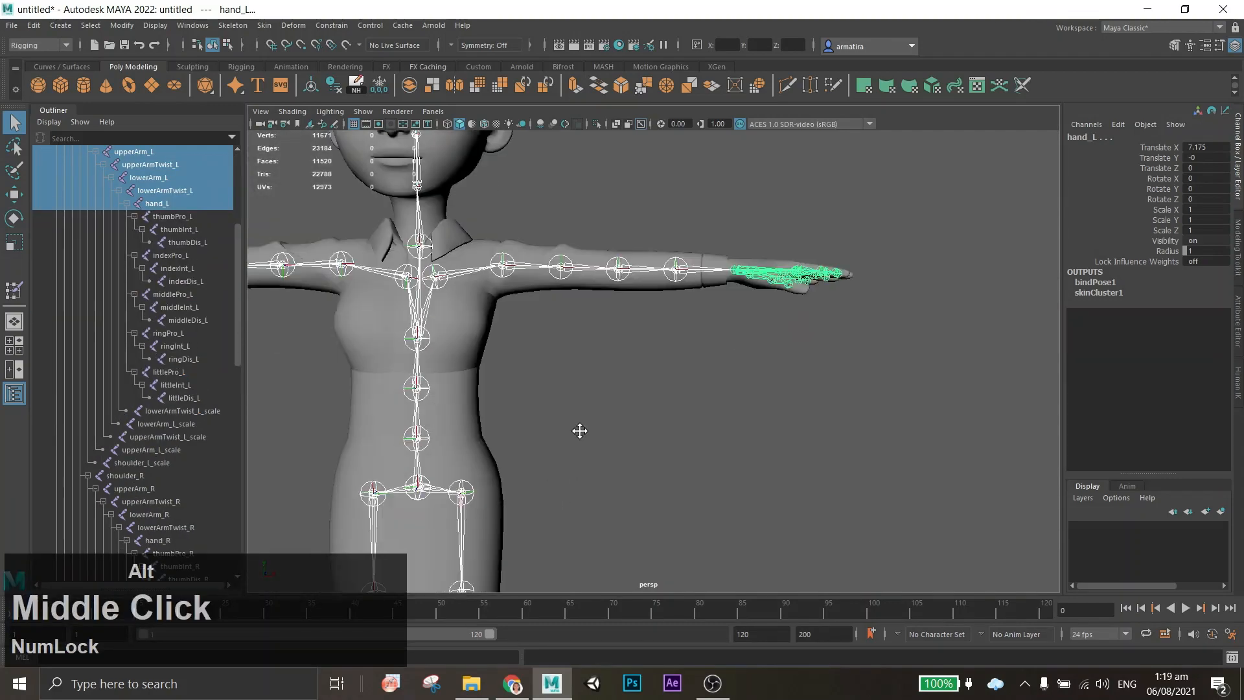
middle_click_drag(578, 431, 689, 253, "alt")
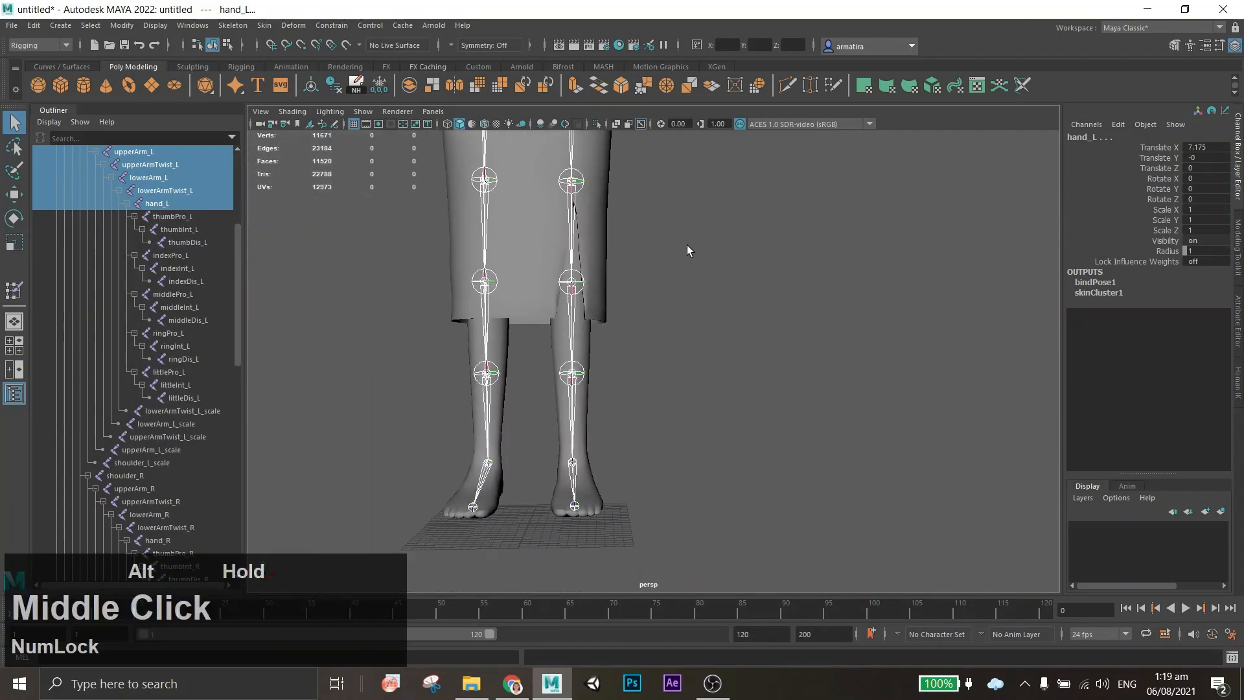
left_click(185, 411, "ctrl")
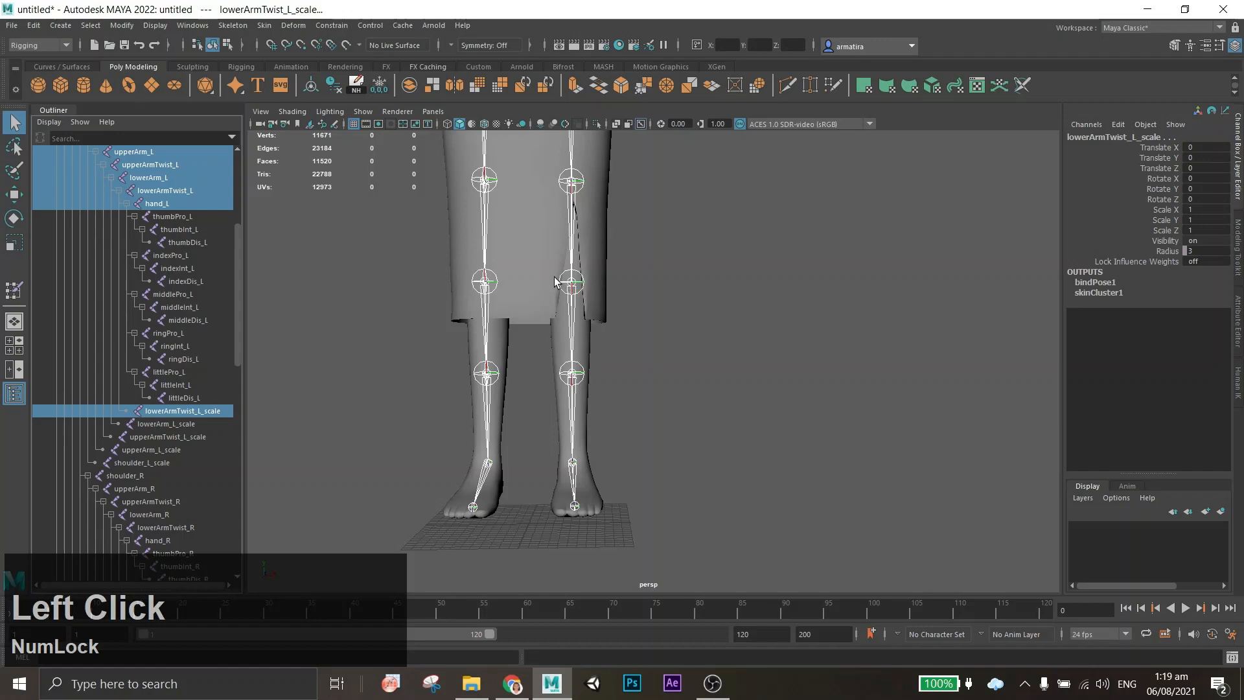
Add the remaining left arm scale joints from lowerArm_L_scale to shoulder_L_scale, plus shoulder_R, to the selection.
middle_click_drag(722, 380, 658, 495, "alt")
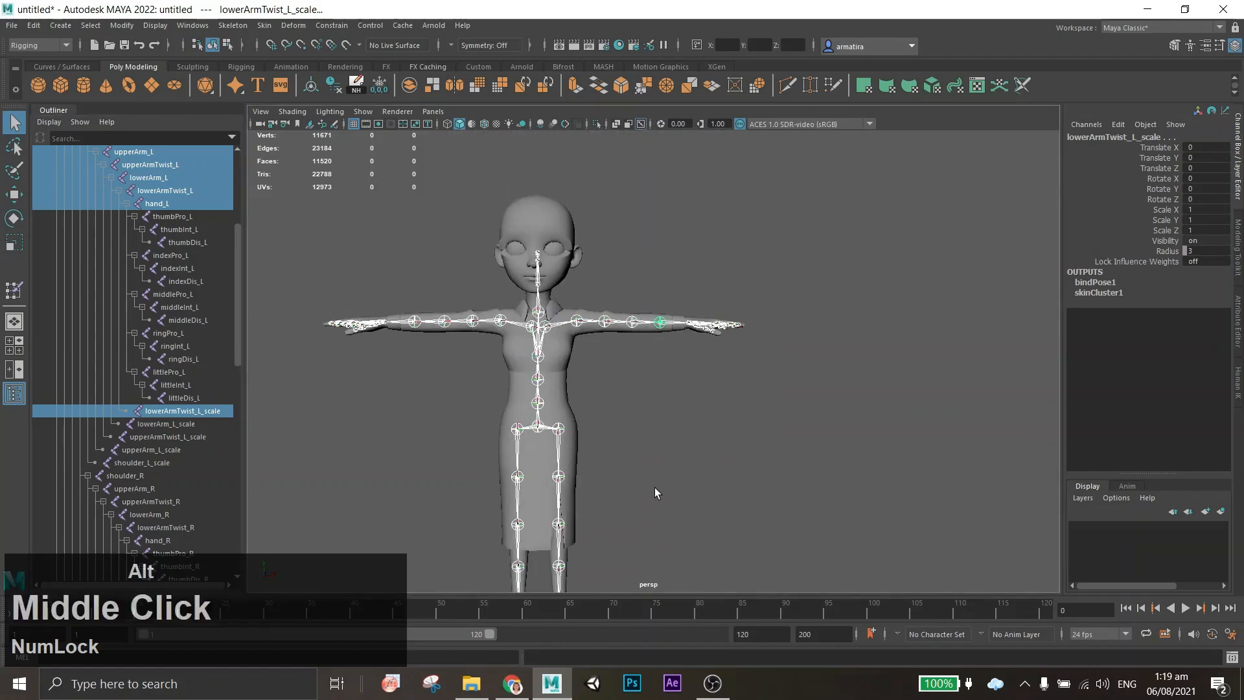
scroll(605, 369, "up", 3)
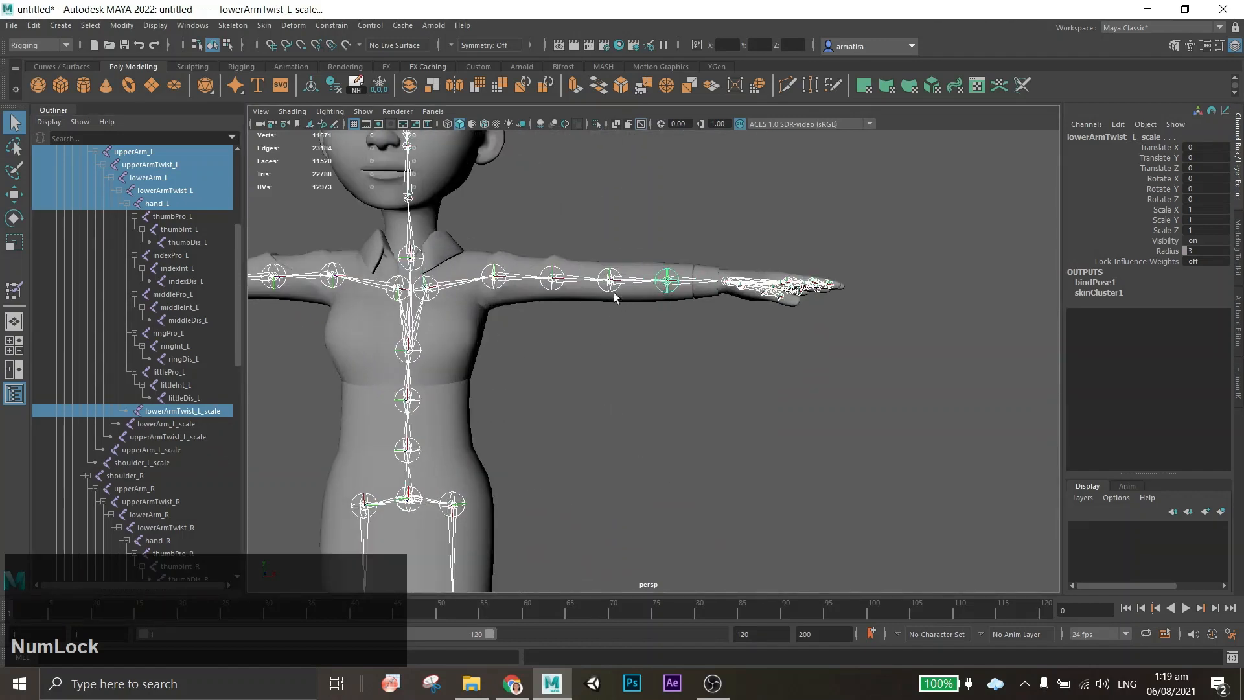
left_click_drag(171, 429, 150, 469, "ctrl")
left_click(144, 476, "ctrl")
middle_click_drag(501, 430, 680, 340, "alt")
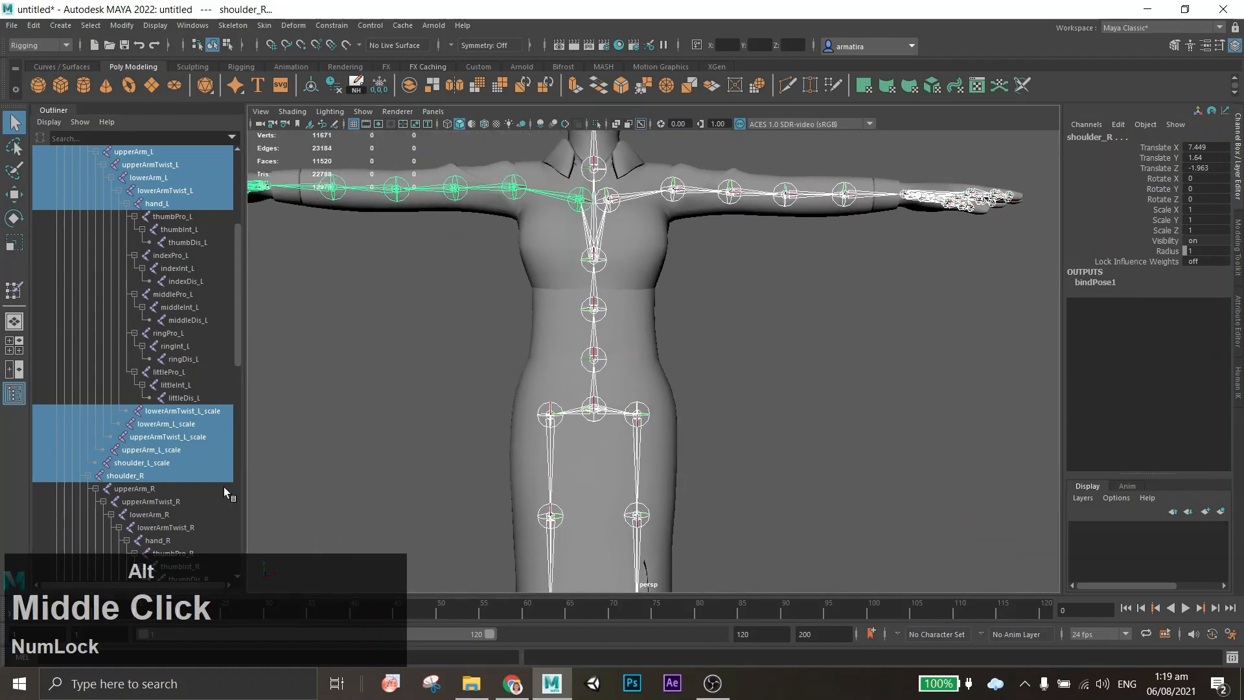
Add the right arm joints from upperArm_R through hand_R to the selection.
scroll(158, 454, "down", 5)
left_click_drag(155, 281, 181, 319, "ctrl")
left_click(175, 333, "ctrl")
middle_click_drag(473, 369, 633, 395, "alt")
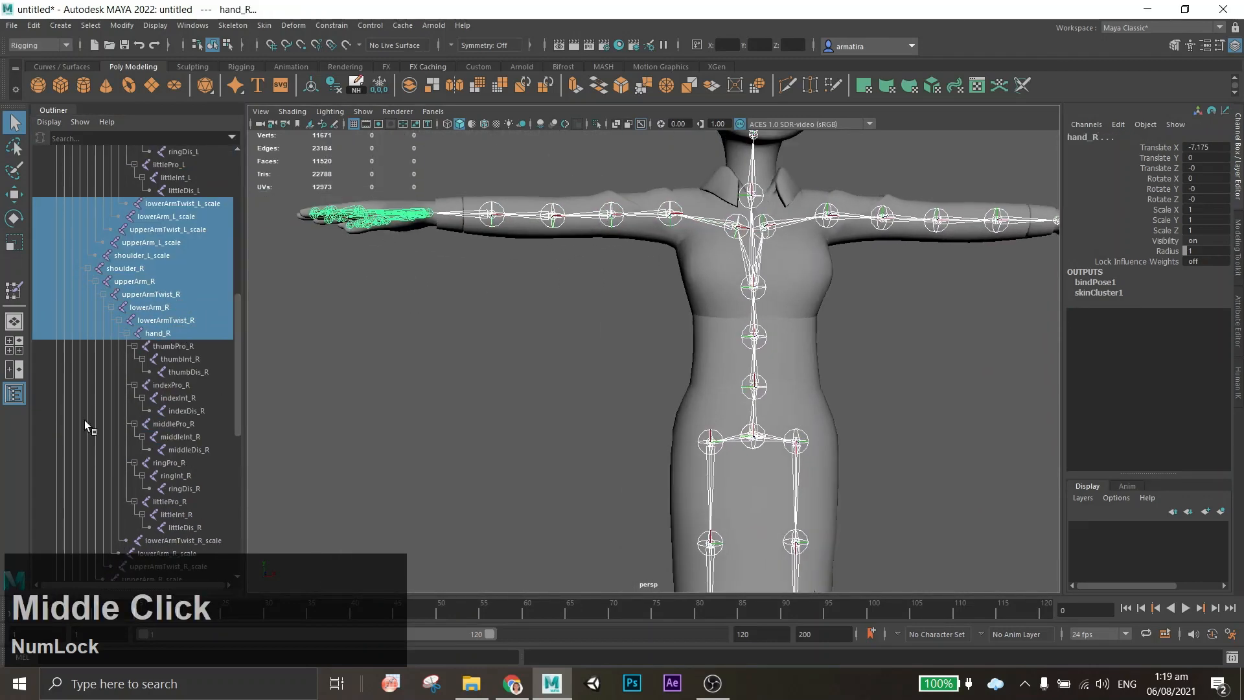
Skip the right finger joints and add the scale joints from lowerArmTwist_R_scale to shoulder_R_scale to the selection.
scroll(114, 386, "down", 5)
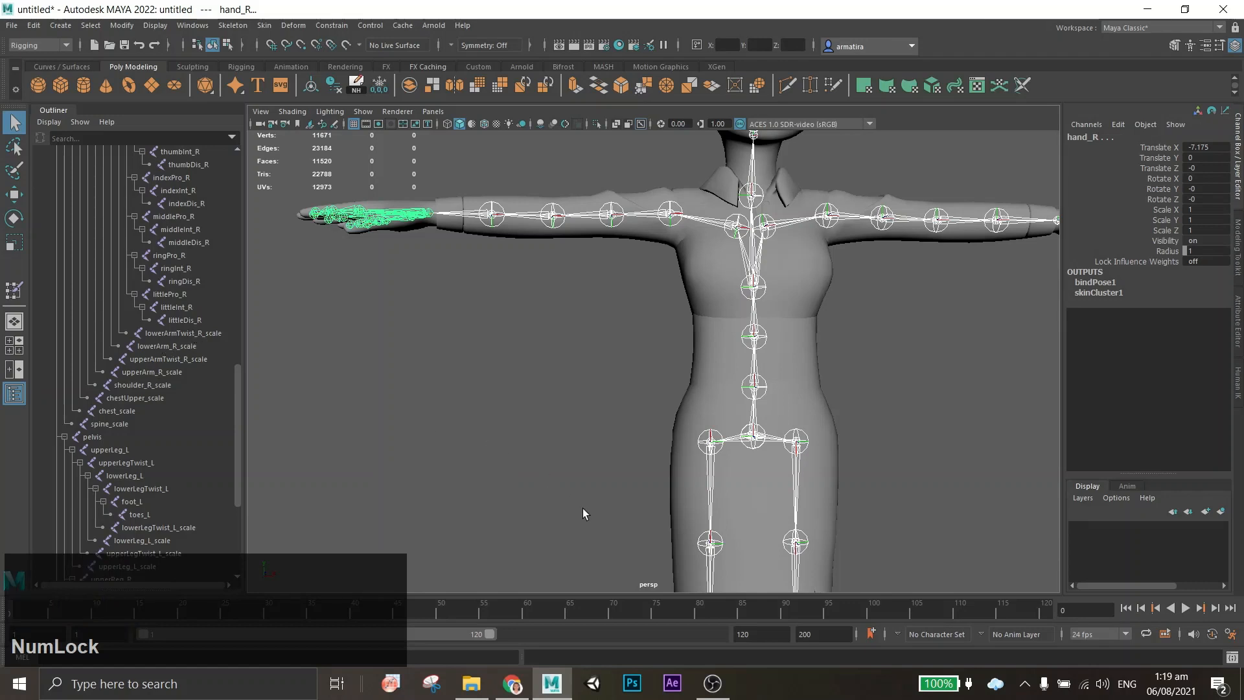
left_click(182, 359, "ctrl")
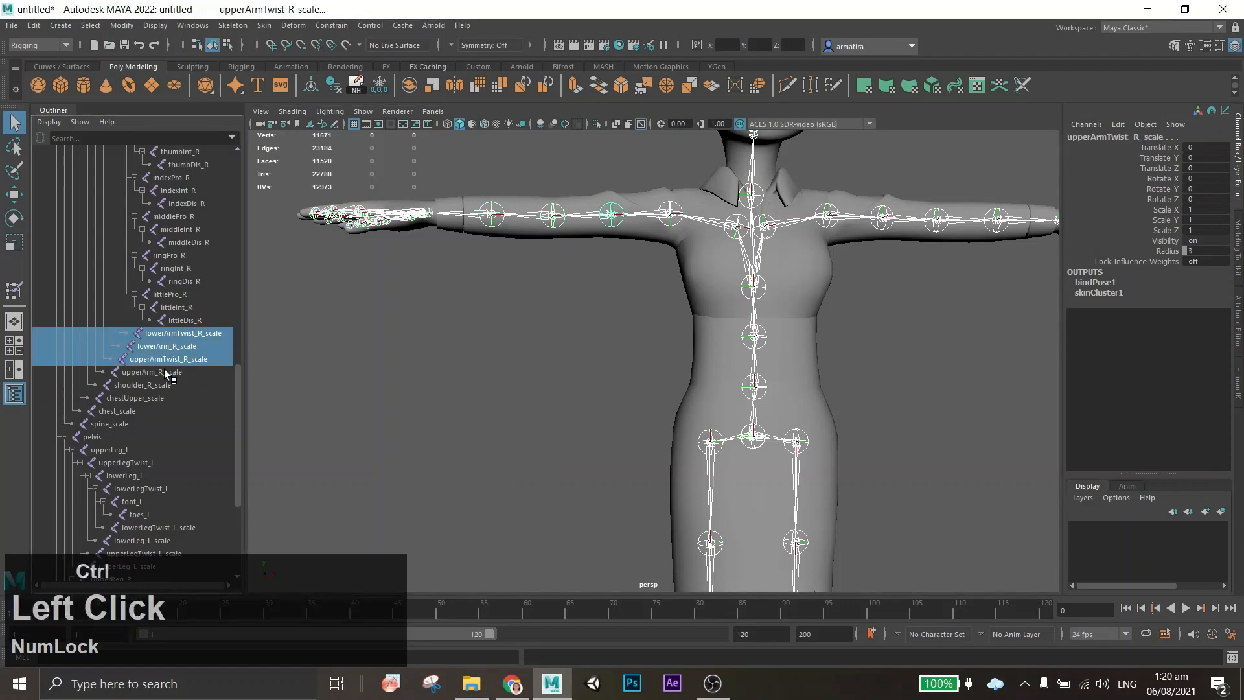
left_click(162, 372, "ctrl")
left_click(153, 385, "ctrl")
middle_click_drag(767, 356, 612, 231, "alt")
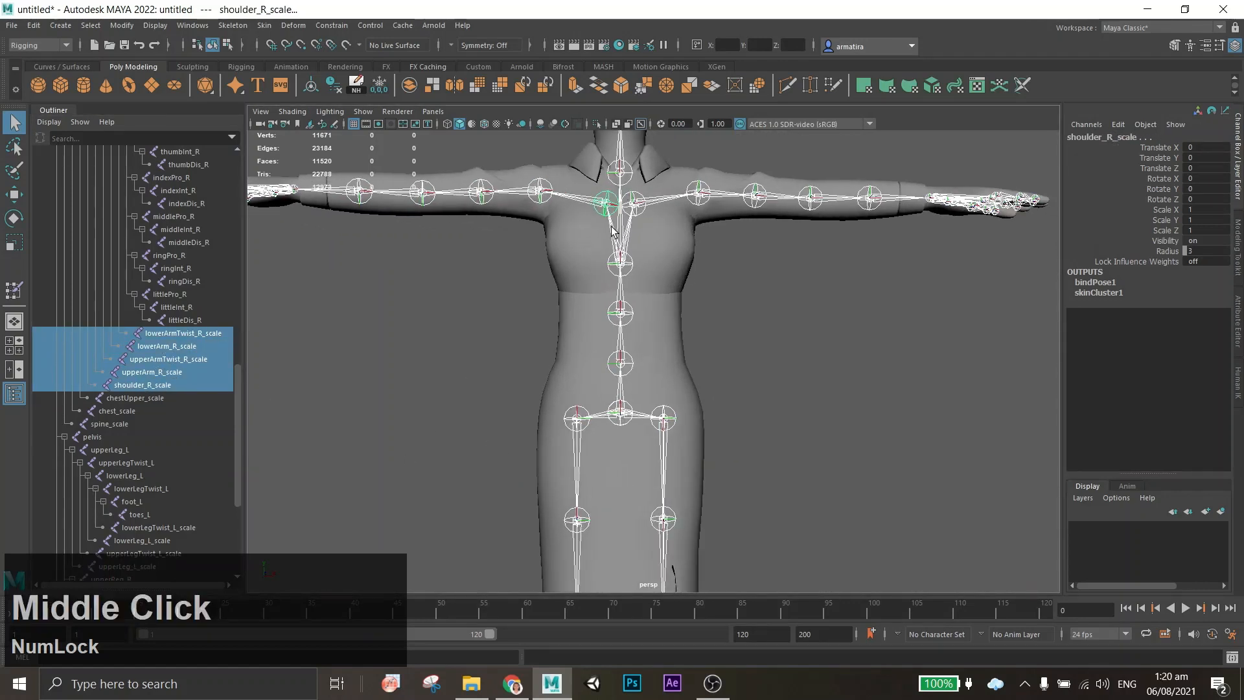
Add chestUpper_scale, chest_scale, spine_scale and pelvis to the joint selection.
left_click(138, 398, "ctrl")
left_click(123, 410, "ctrl")
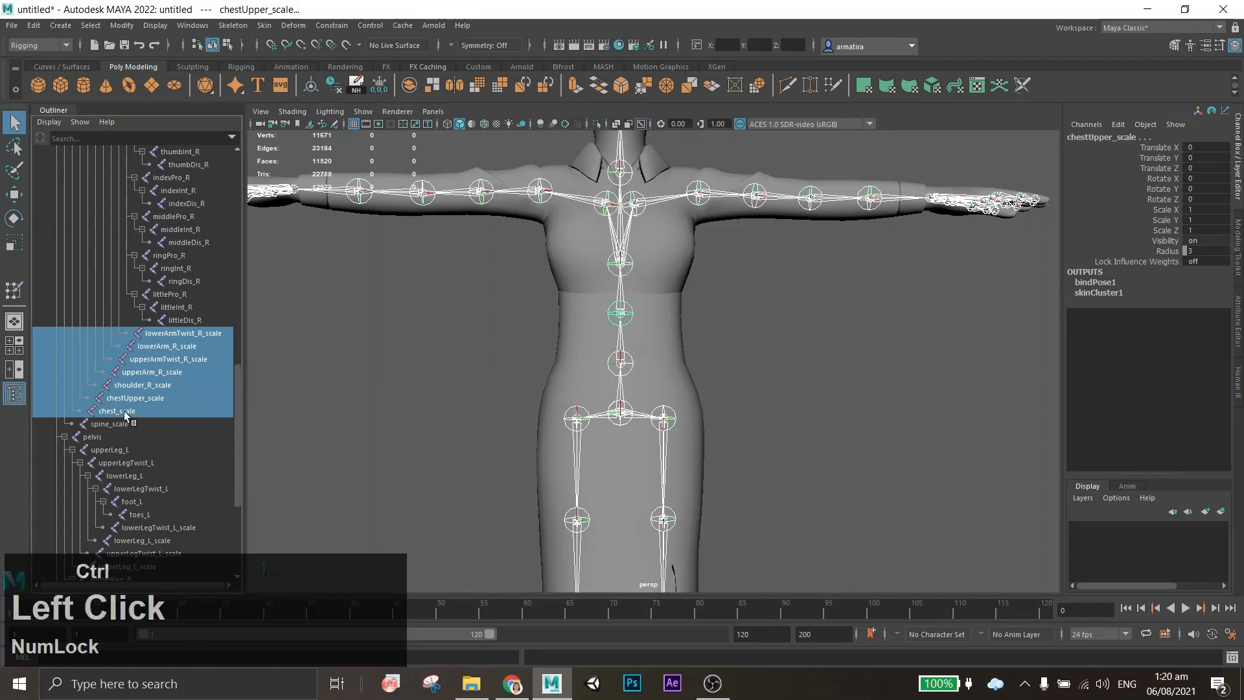
left_click(116, 424, "ctrl")
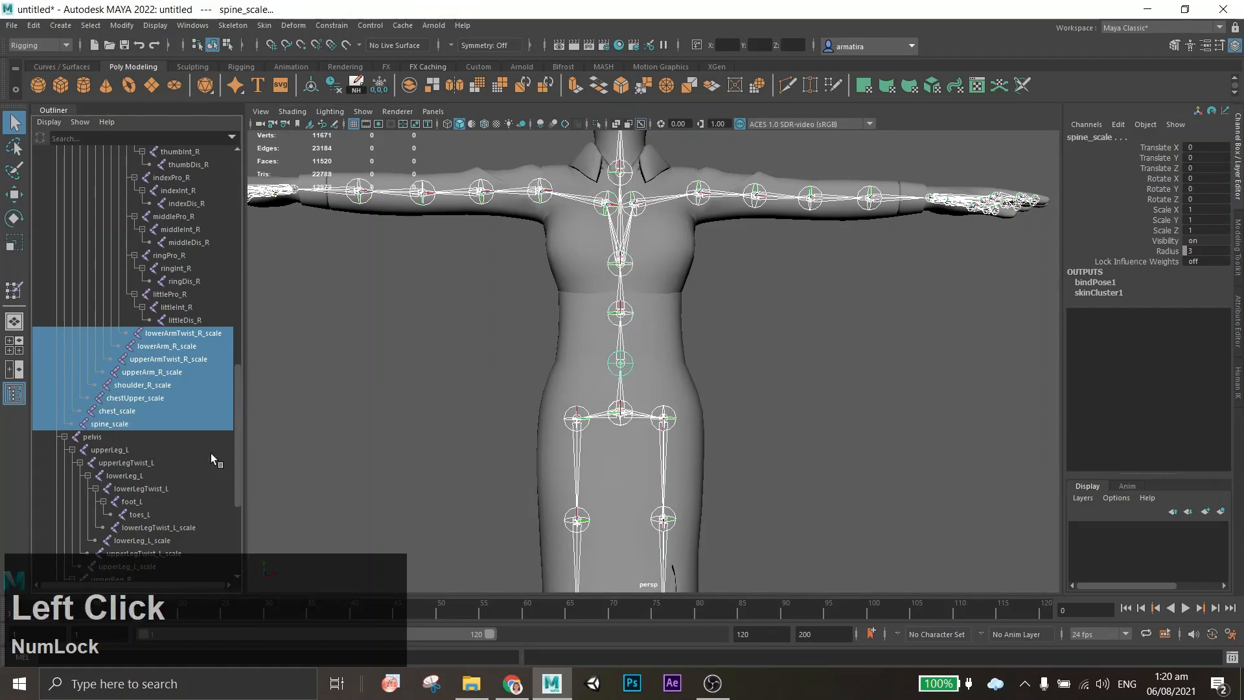
left_click(168, 437, "ctrl")
middle_click_drag(792, 511, 631, 293, "alt")
Add the left leg joints from upperLeg_L to lowerLegTwist_L and all left leg scale joints, leaving out foot_L and toes_L.
scroll(177, 446, "down", 5)
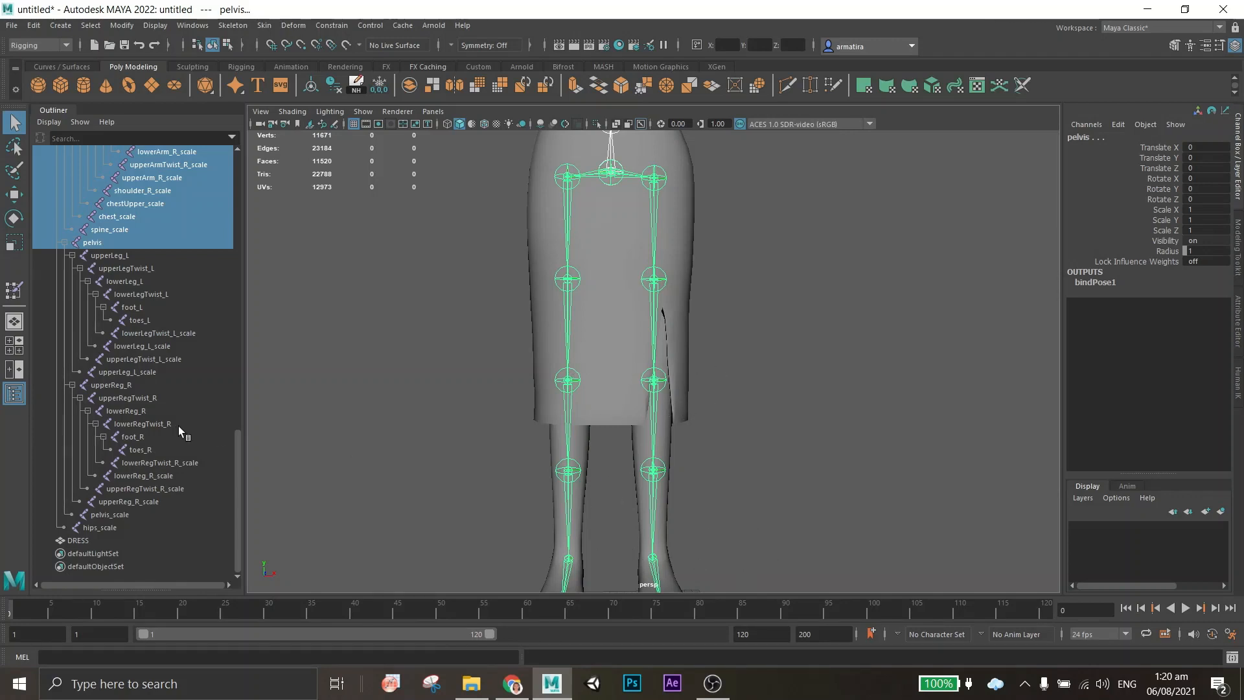
middle_click_drag(686, 546, 796, 522, "alt")
left_click(111, 256, "ctrl")
left_click(130, 267, "ctrl")
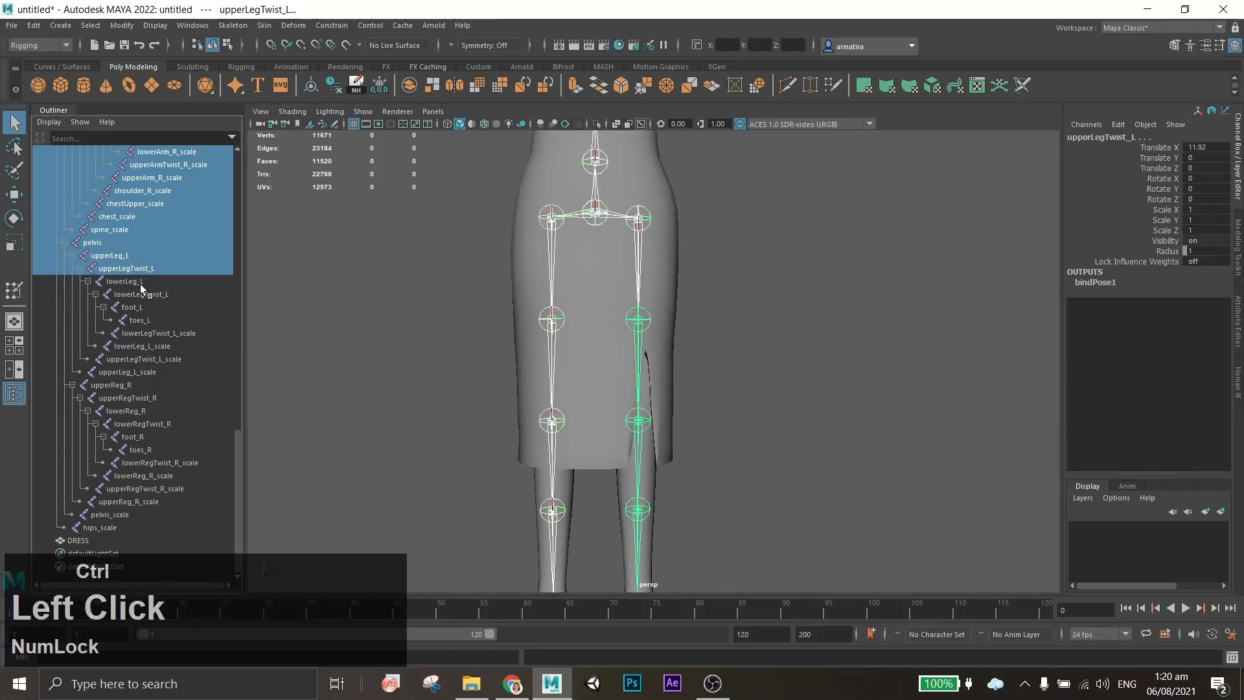
left_click(140, 283, "ctrl")
left_click(142, 296, "ctrl")
left_click(154, 333, "ctrl")
left_click(156, 347, "ctrl")
left_click(151, 359, "ctrl")
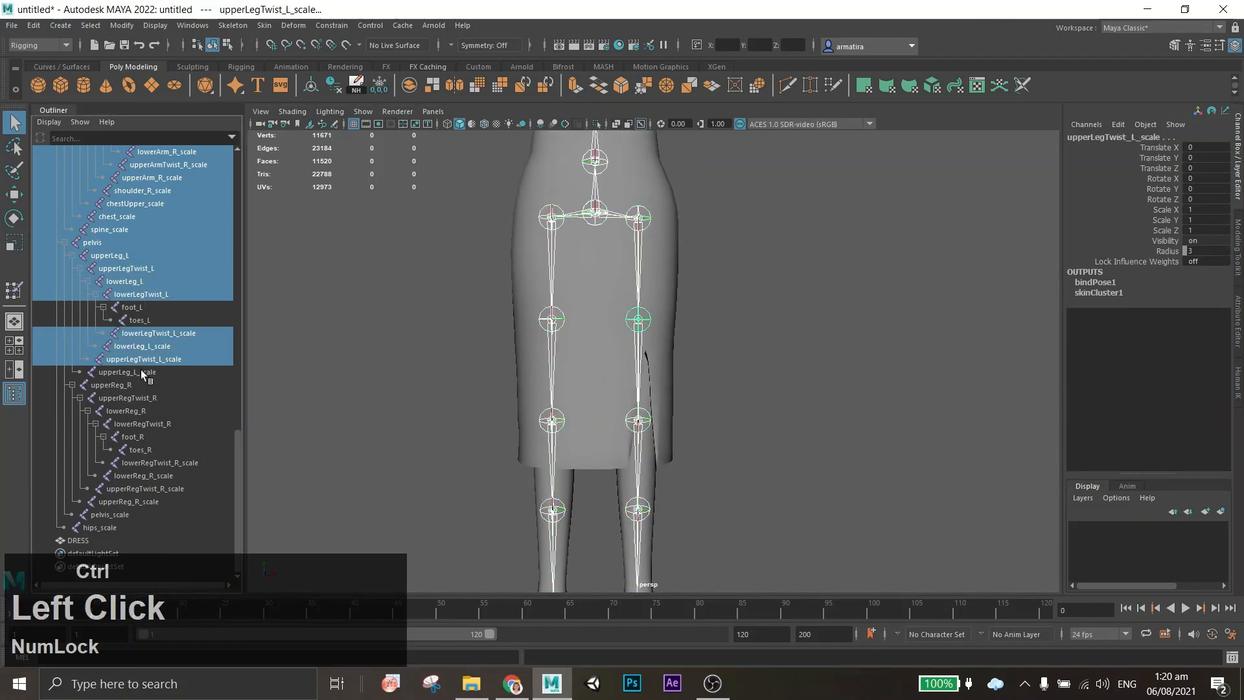
left_click(144, 372, "ctrl")
Add the right leg joints from upperReg_R to lowerRegTwist_R and their scale joints, leaving out foot_R and toes_R.
left_click(140, 385, "ctrl")
left_click(138, 396, "ctrl")
left_click(142, 411, "ctrl")
left_click(145, 422, "ctrl")
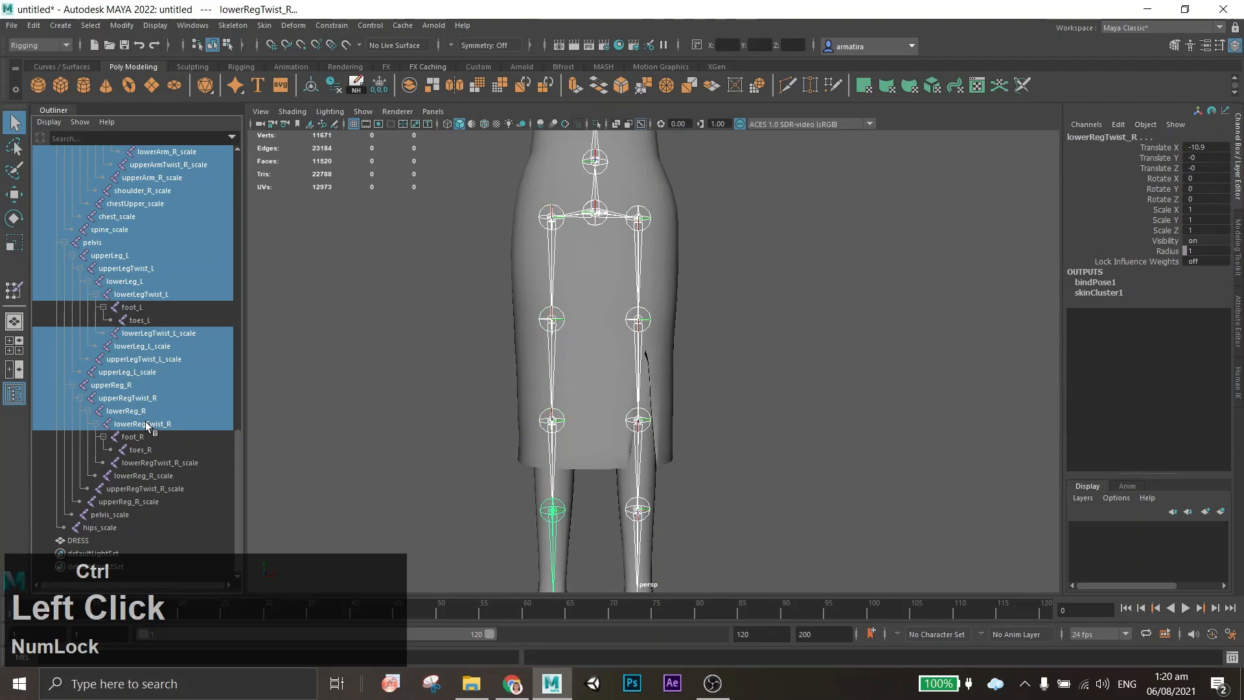
left_click(158, 462, "ctrl")
left_click(149, 476, "ctrl")
left_click(160, 489, "ctrl")
left_click(128, 502, "ctrl")
Add pelvis_scale and hips_scale to the selection, keeping DRESS out of it.
left_click(118, 515, "ctrl")
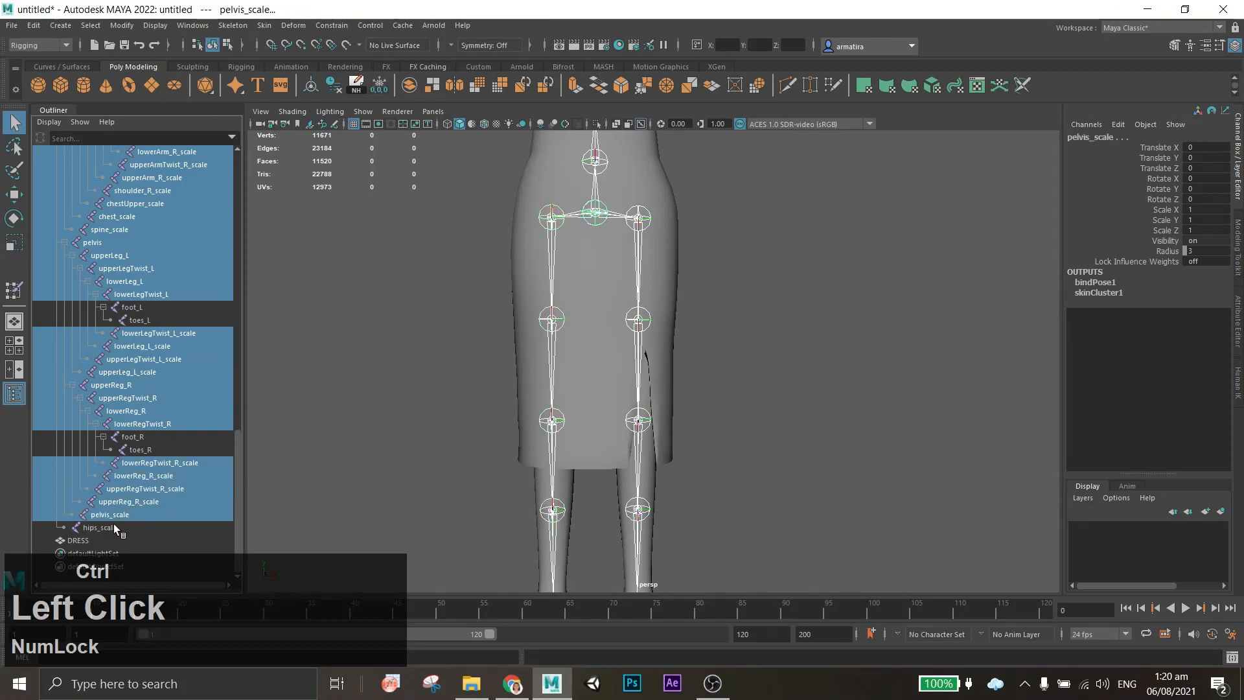
left_click(112, 540, "ctrl")
left_click(117, 527, "ctrl")
left_click(113, 539, "ctrl")
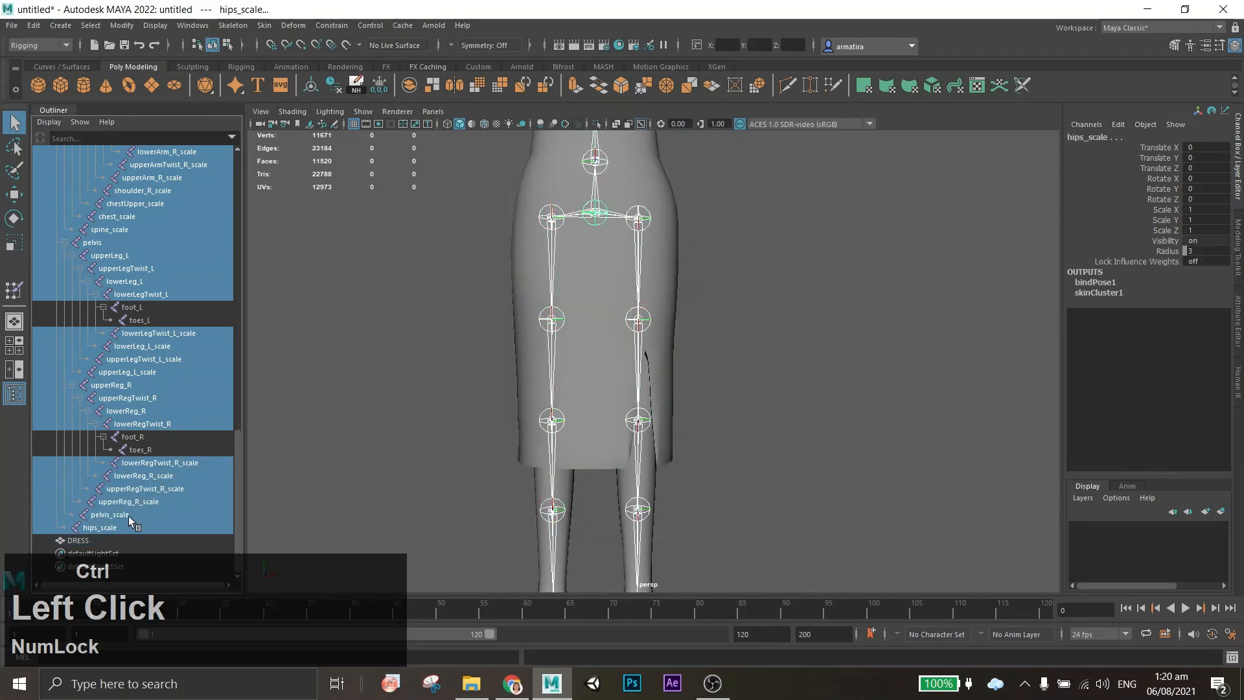
Review the selected joints in the Outliner and add the DRESS mesh to the selection.
scroll(138, 376, "down", 1)
scroll(138, 370, "up", 10)
scroll(139, 367, "down", 10)
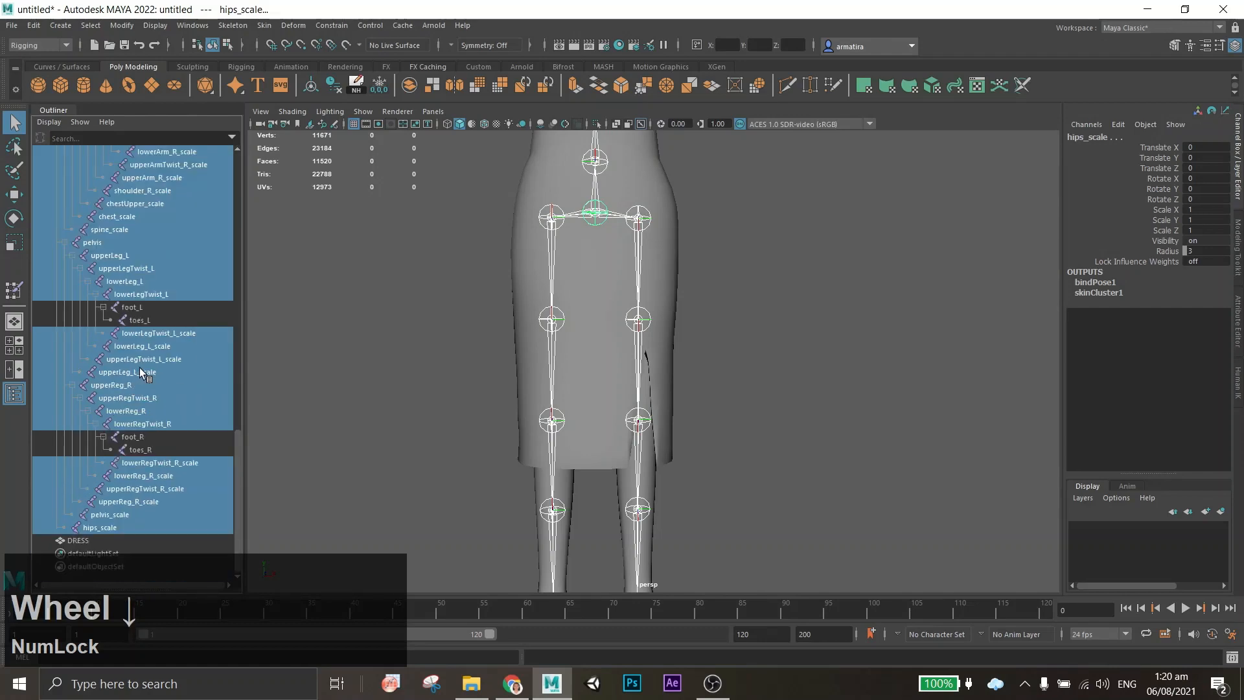
left_click(98, 539, "ctrl")
scroll(792, 361, "down", 3, "alt")
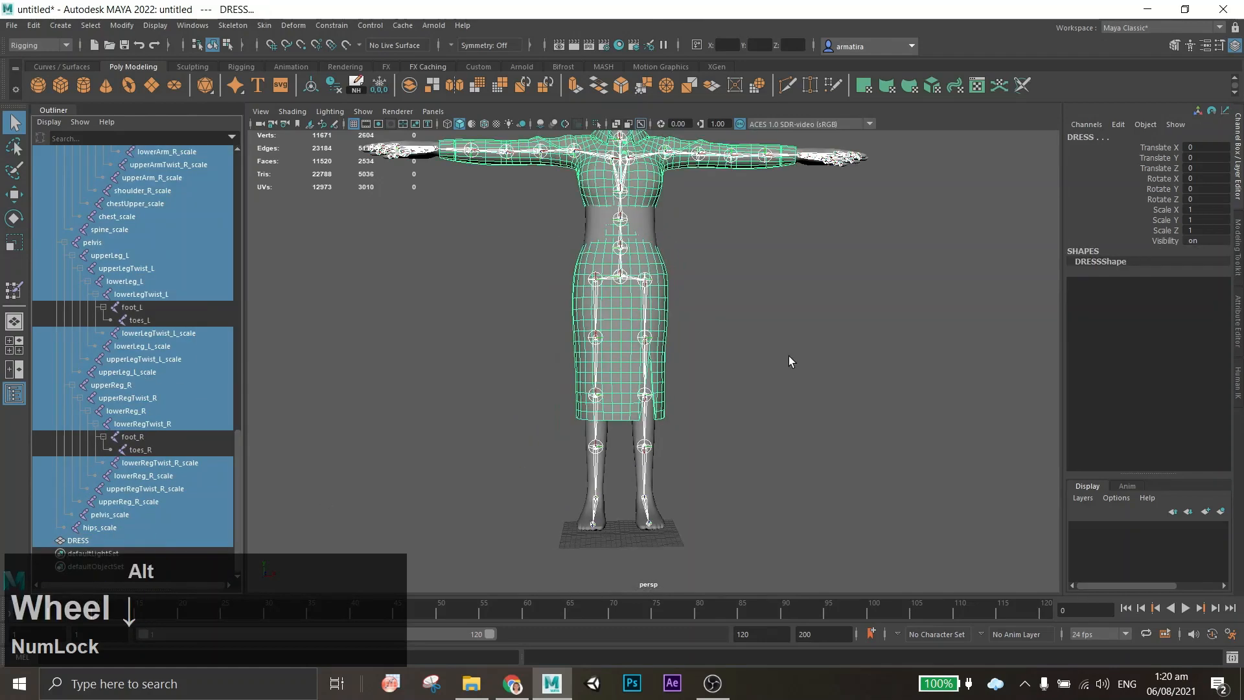
scroll(649, 361, "up", 2)
scroll(130, 324, "up", 15)
Bind the skin of DRESS with Bind to set to Selected joints.
left_click(264, 25)
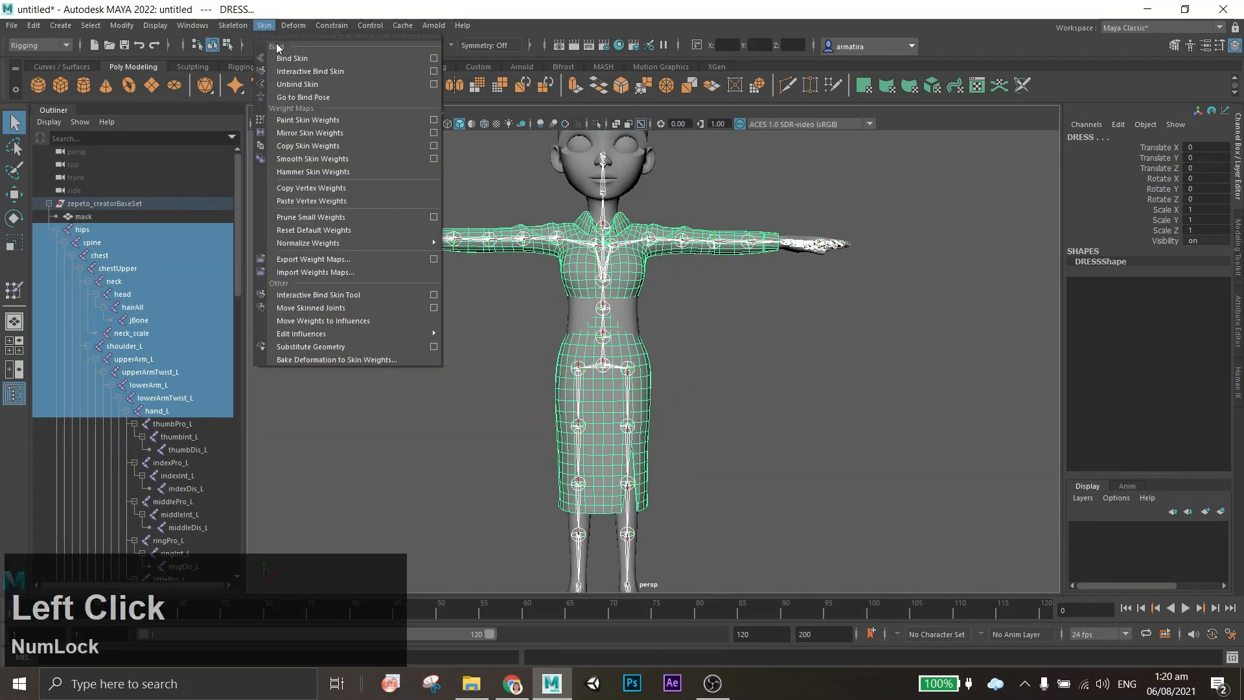
left_click(434, 58)
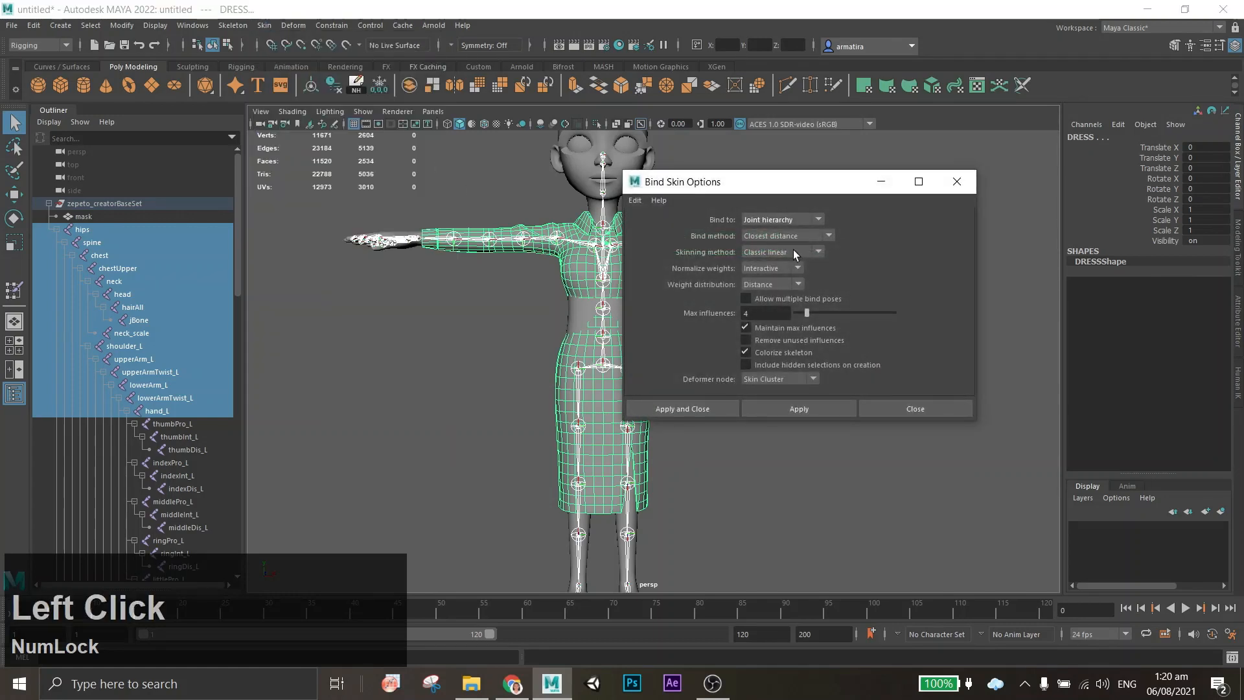
left_click(781, 219)
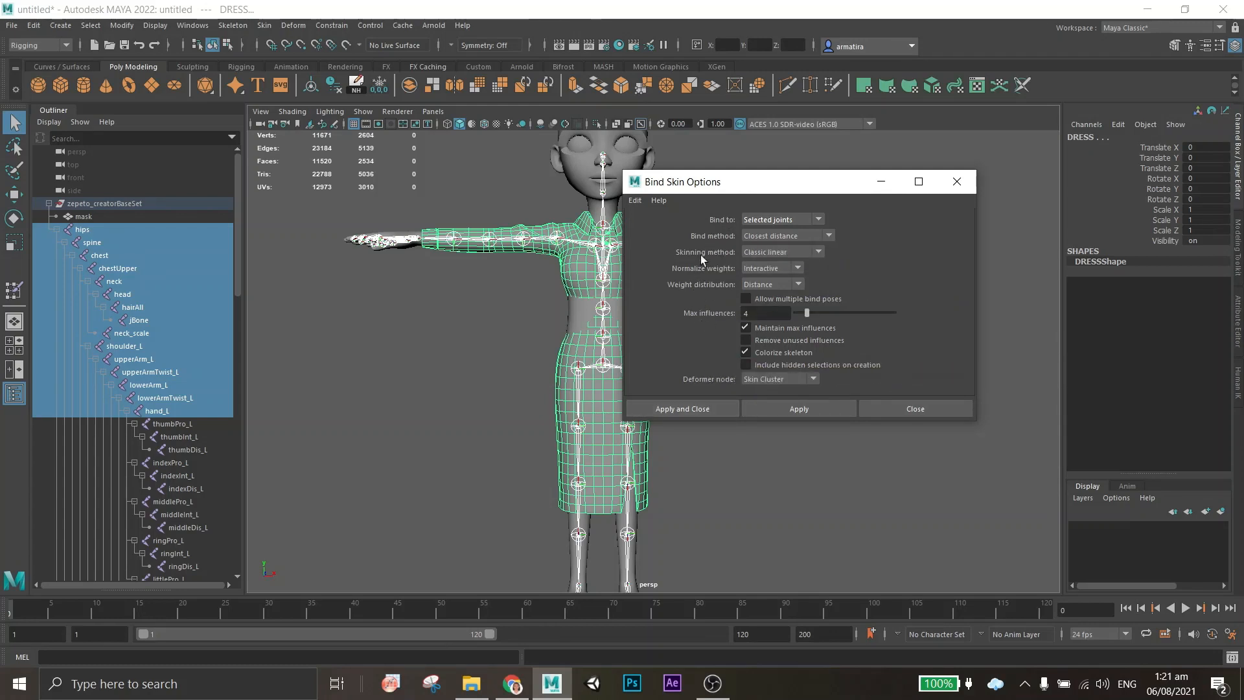
left_click(722, 406)
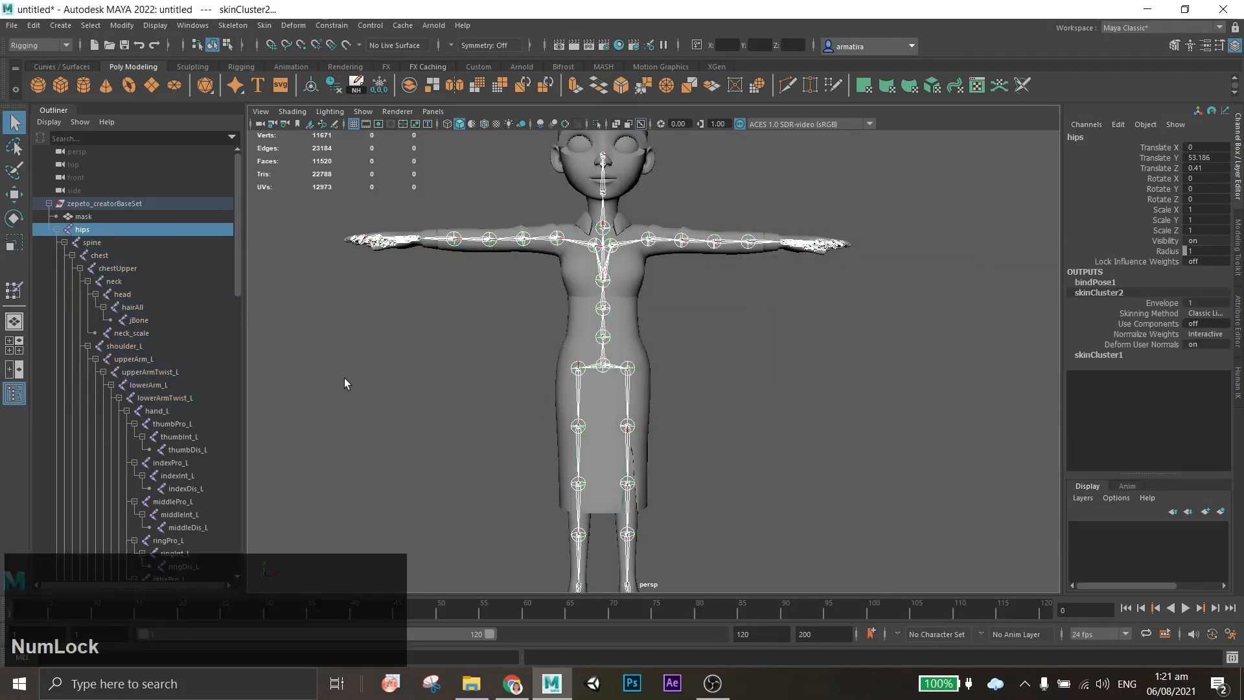
Rotate the upperLeg_L joint to raise the left leg forward and test how the bound dress deforms.
left_click(392, 361)
left_click_drag(401, 362, 619, 395, "alt")
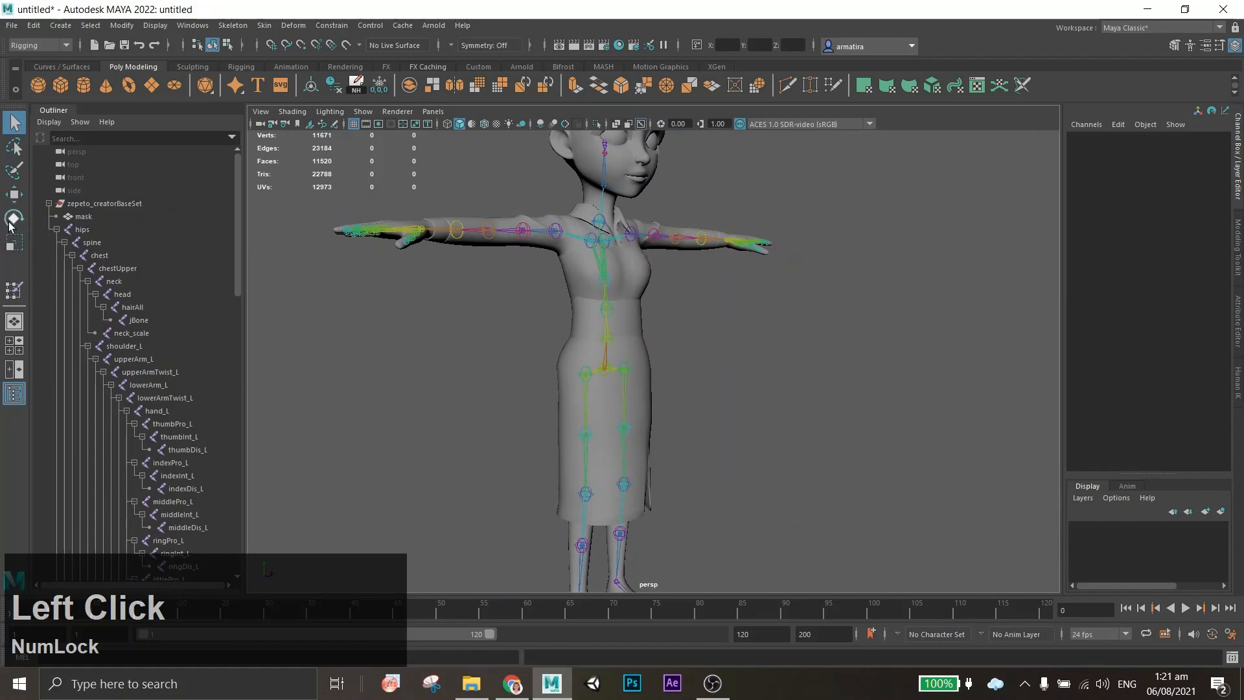
left_click(10, 221)
left_click(624, 396)
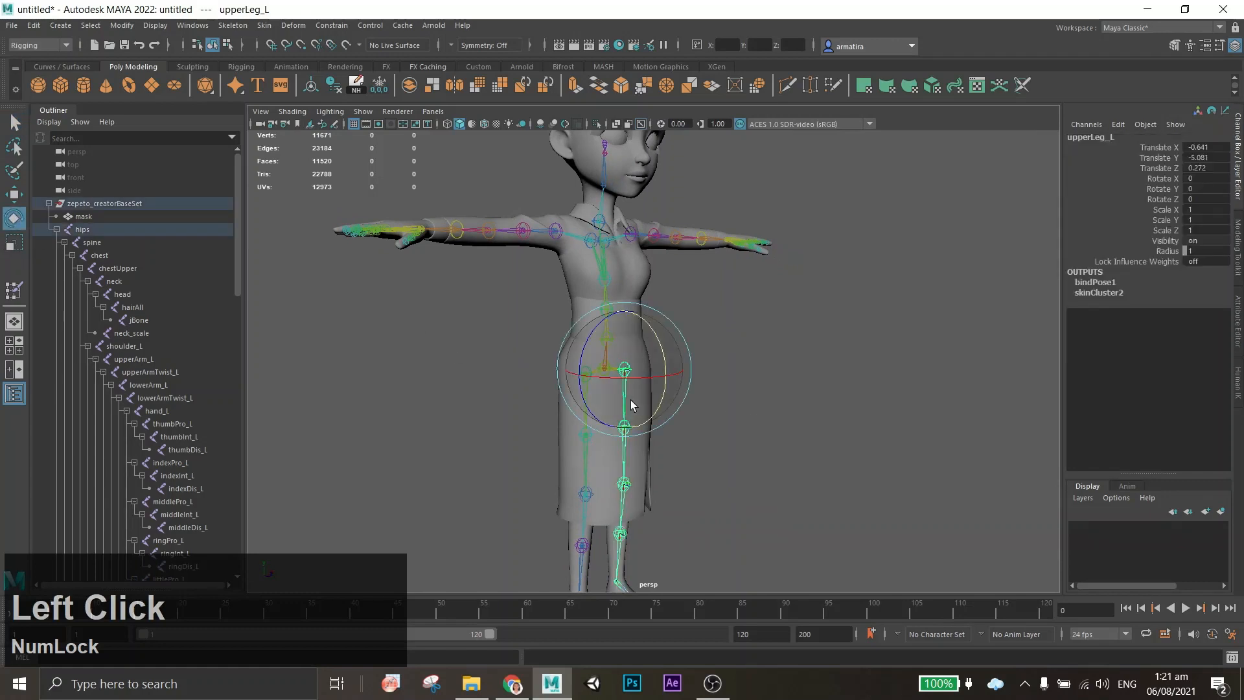
scroll(161, 408, "down", 10)
scroll(162, 407, "down", 5)
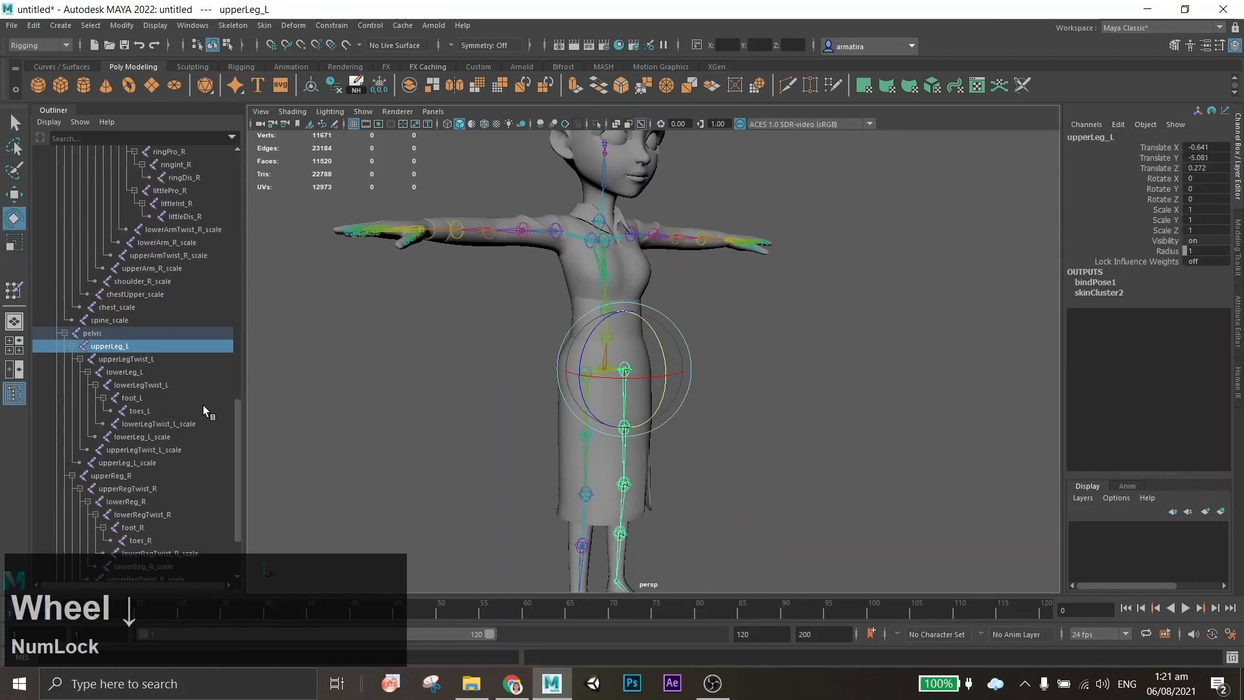
left_click_drag(663, 415, 731, 440)
key("ctrl+z")
left_click_drag(647, 418, 589, 375, "ctrl")
Select the DRESS mesh and examine its deformation around the raised left leg from several sides.
scroll(724, 499, "up", 2, "alt")
left_click(702, 495)
left_click(772, 466)
left_click(594, 363)
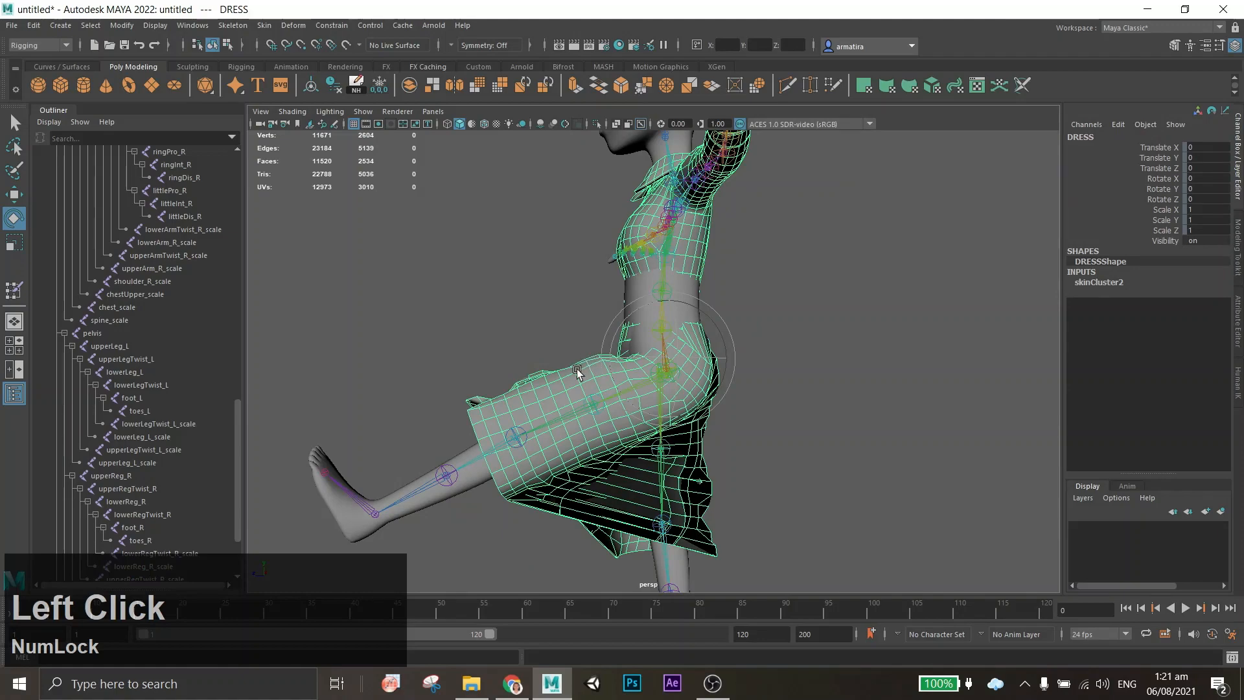
left_click_drag(515, 392, 767, 446, "alt")
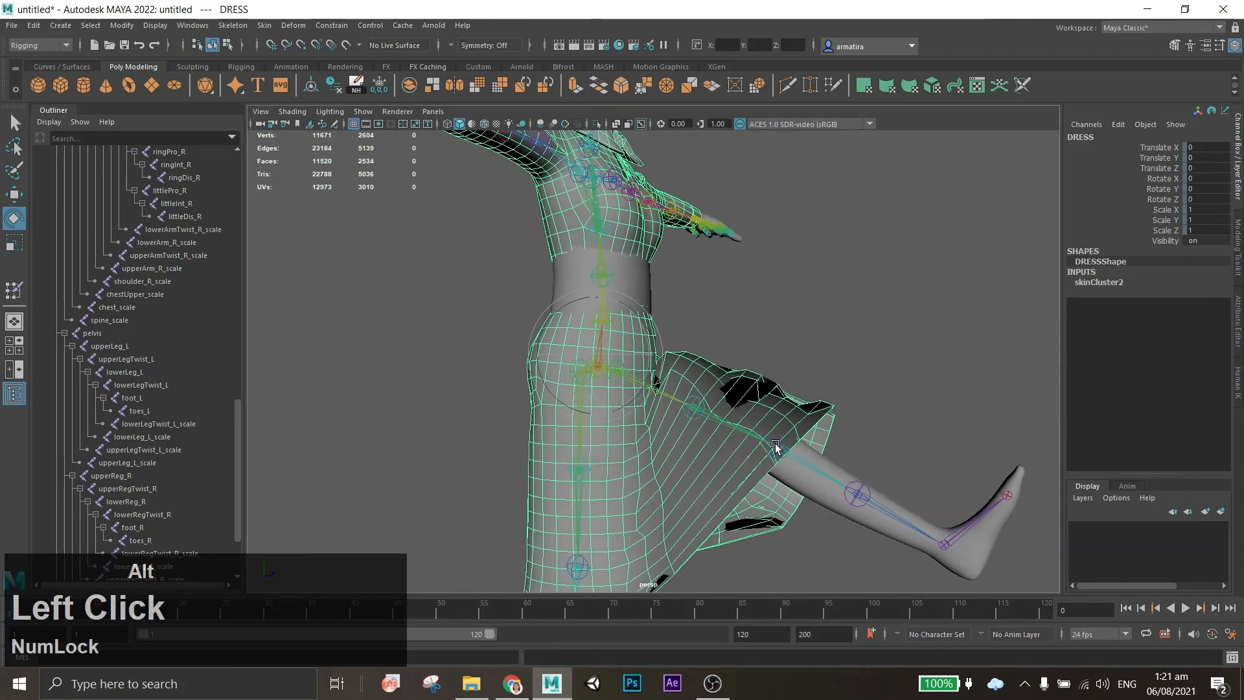
Undo the upperLeg_L test rotation and clear the selection.
key("ctrl+z")
key("ctrl+z")
key("ctrl+z")
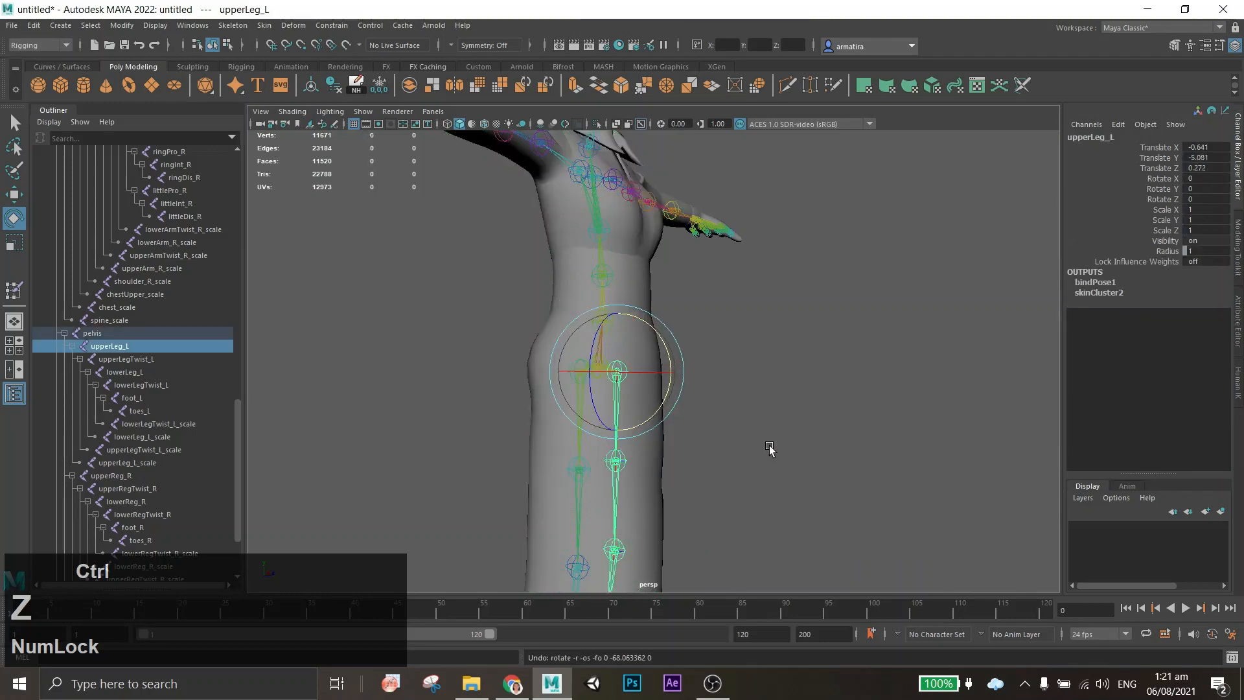
left_click(770, 448)
left_click_drag(761, 450, 666, 356, "alt")
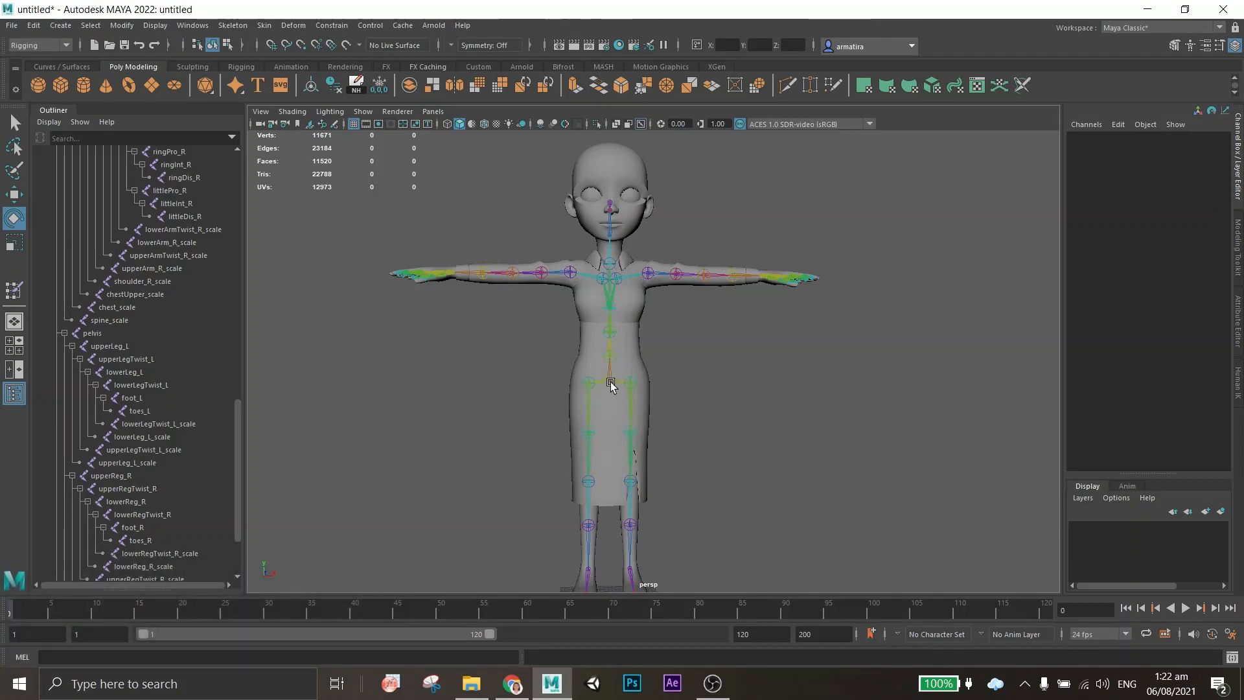
Collapse the hips joint hierarchy in the Outliner and select the mask mesh to inspect which body parts it covers.
scroll(99, 329, "up", 8)
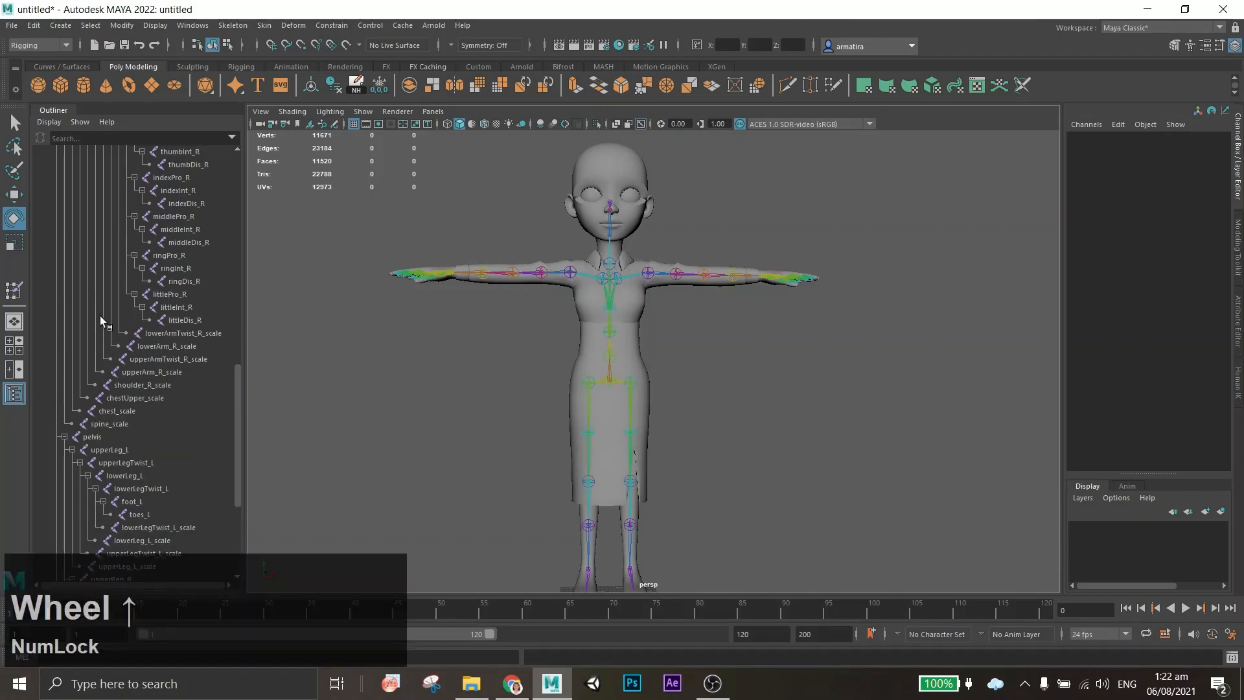
scroll(101, 317, "up", 10)
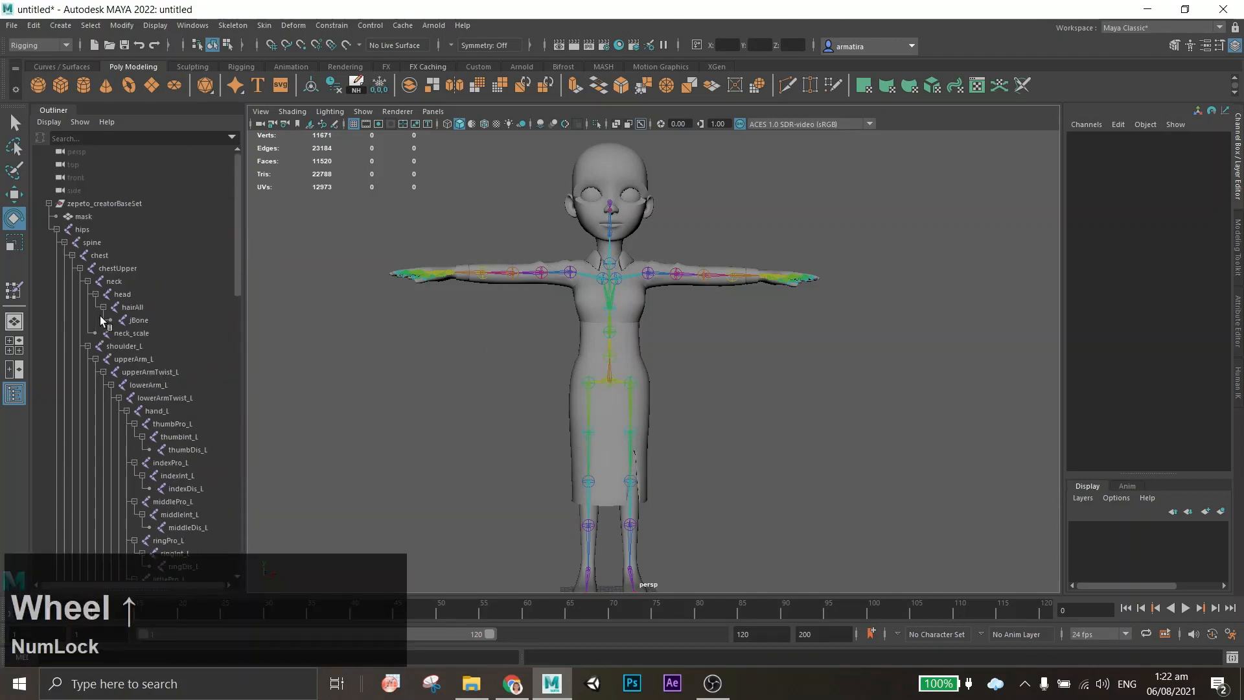
left_click(57, 230)
left_click(104, 203)
left_click(83, 216)
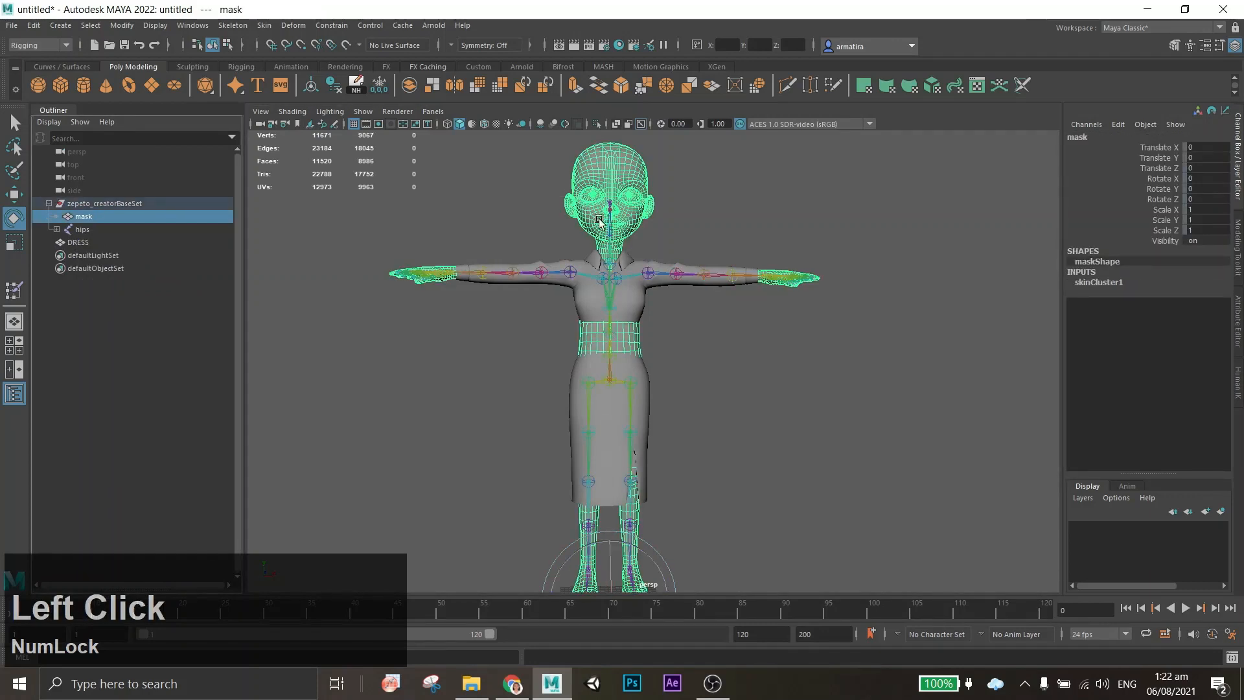
scroll(600, 220, "up", 3)
middle_click_drag(599, 221, 602, 217, "alt")
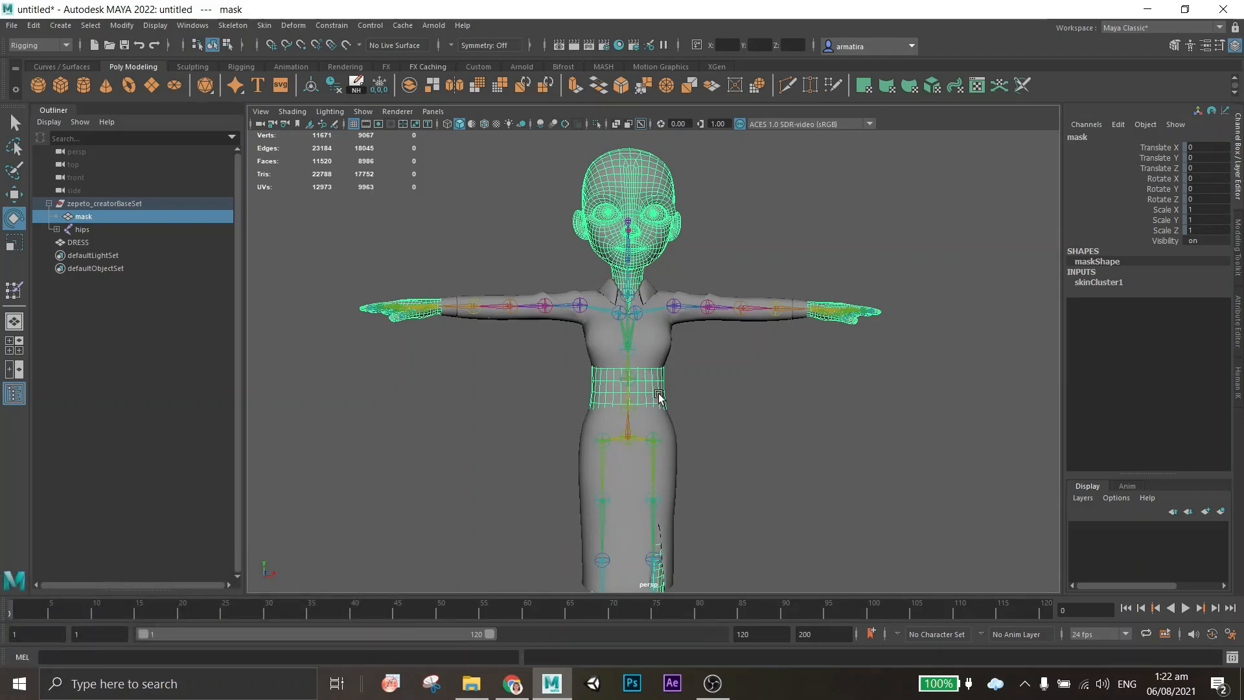
middle_click_drag(715, 435, 694, 434, "alt")
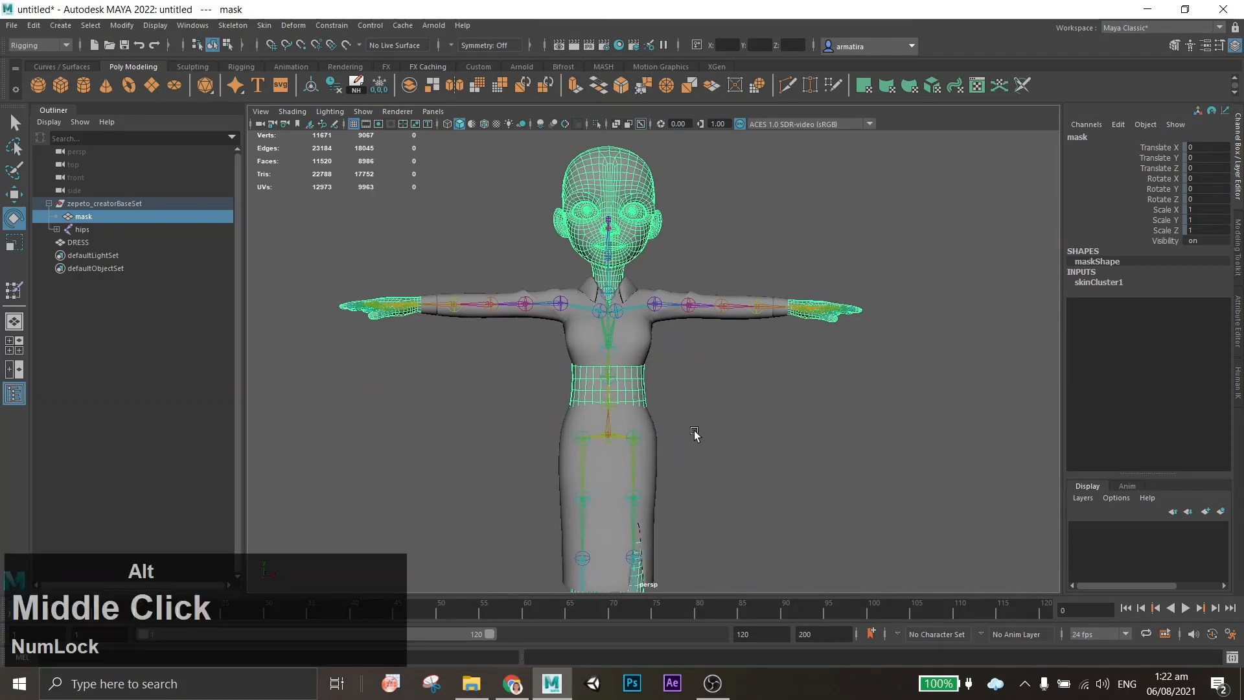
Rotate the upperArm_R joint to test the sleeve's deformation, undo the rotations and clear the selection.
left_click(544, 318)
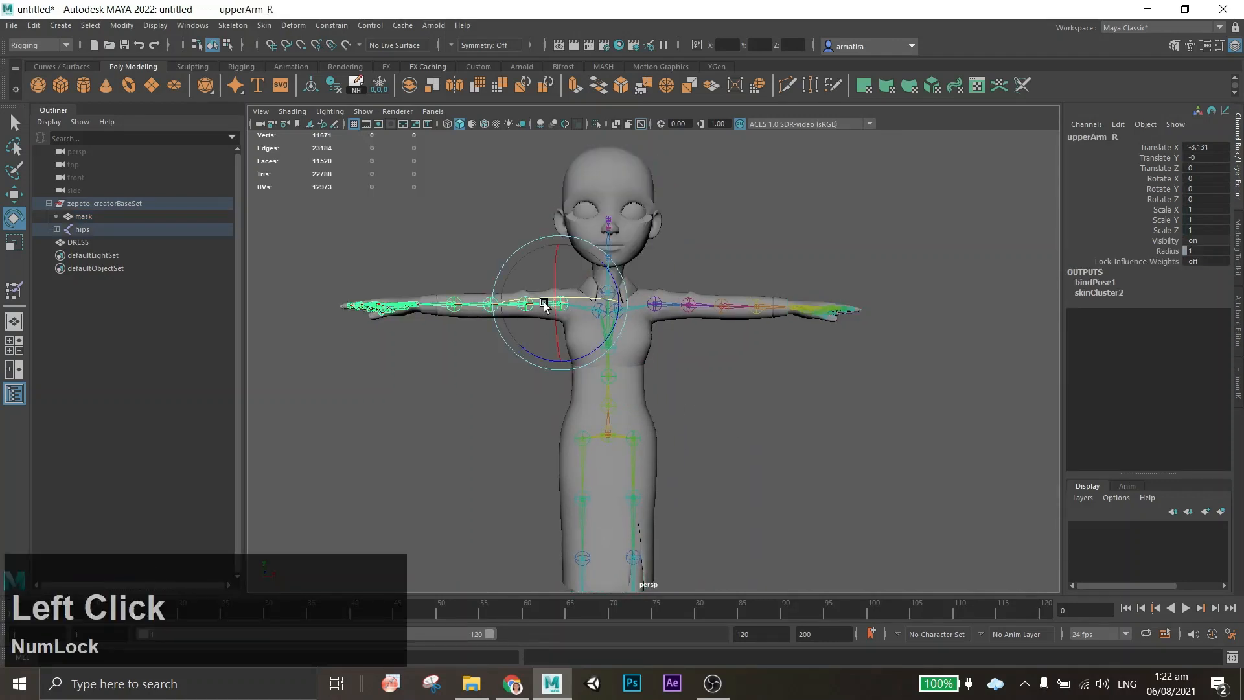
left_click_drag(633, 285, 599, 282)
key("ctrl+z")
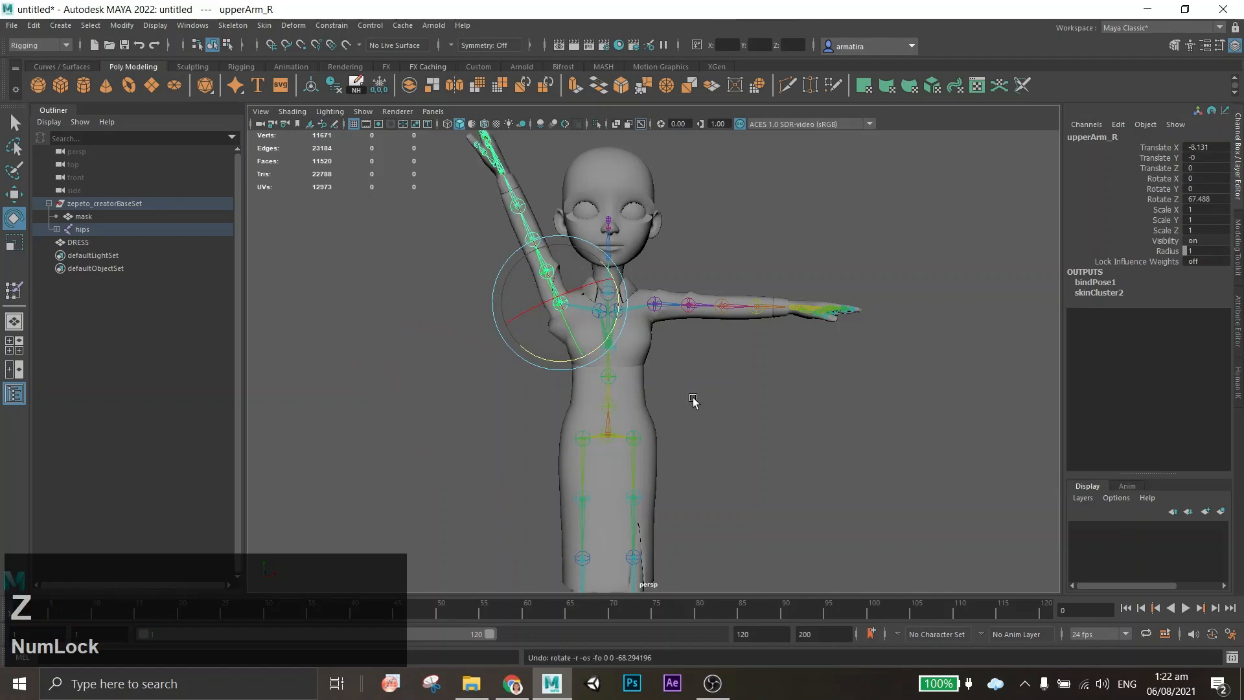
key("ctrl+z")
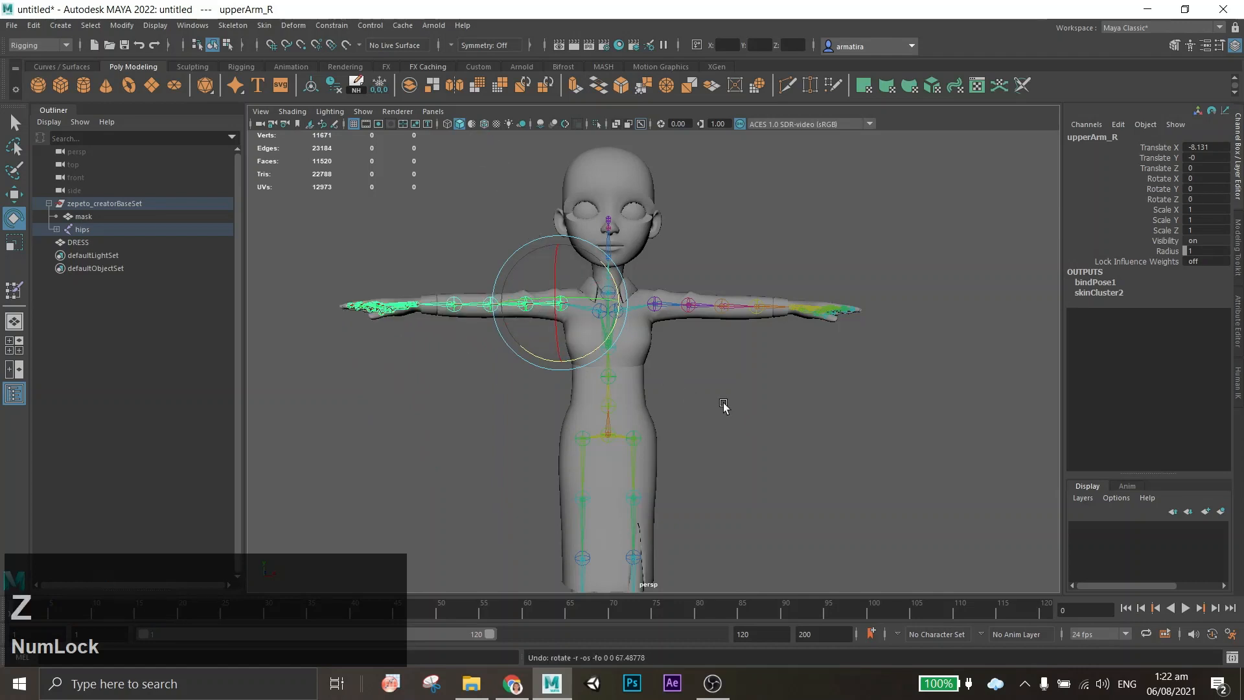
left_click(666, 446)
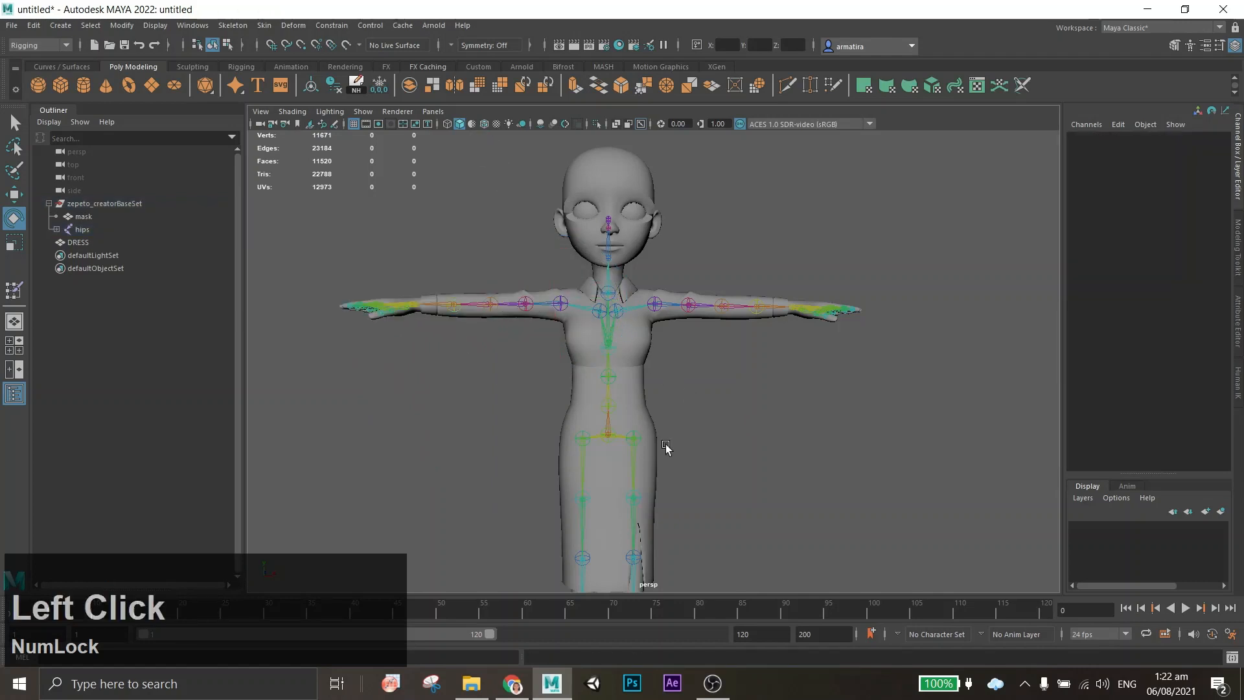
Select the mask mesh first and DRESS second, and open the options for Copy Skin Weights.
left_click(89, 215)
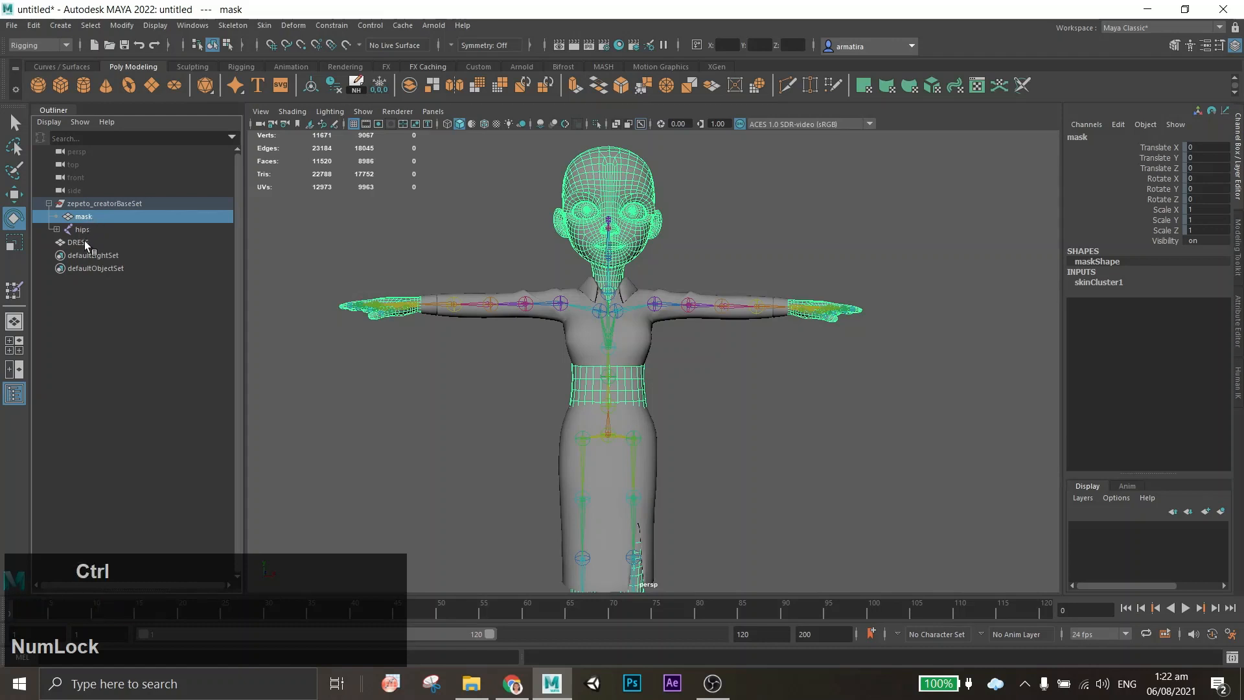
left_click(85, 243, "ctrl")
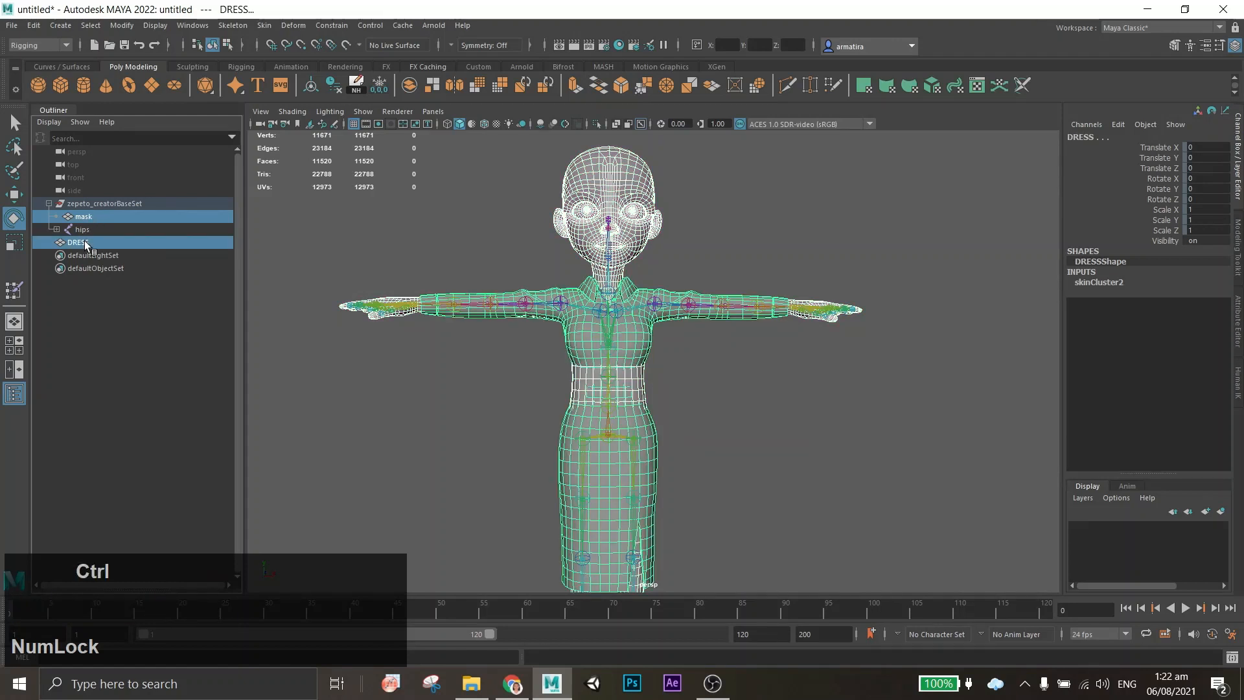
left_click(259, 26)
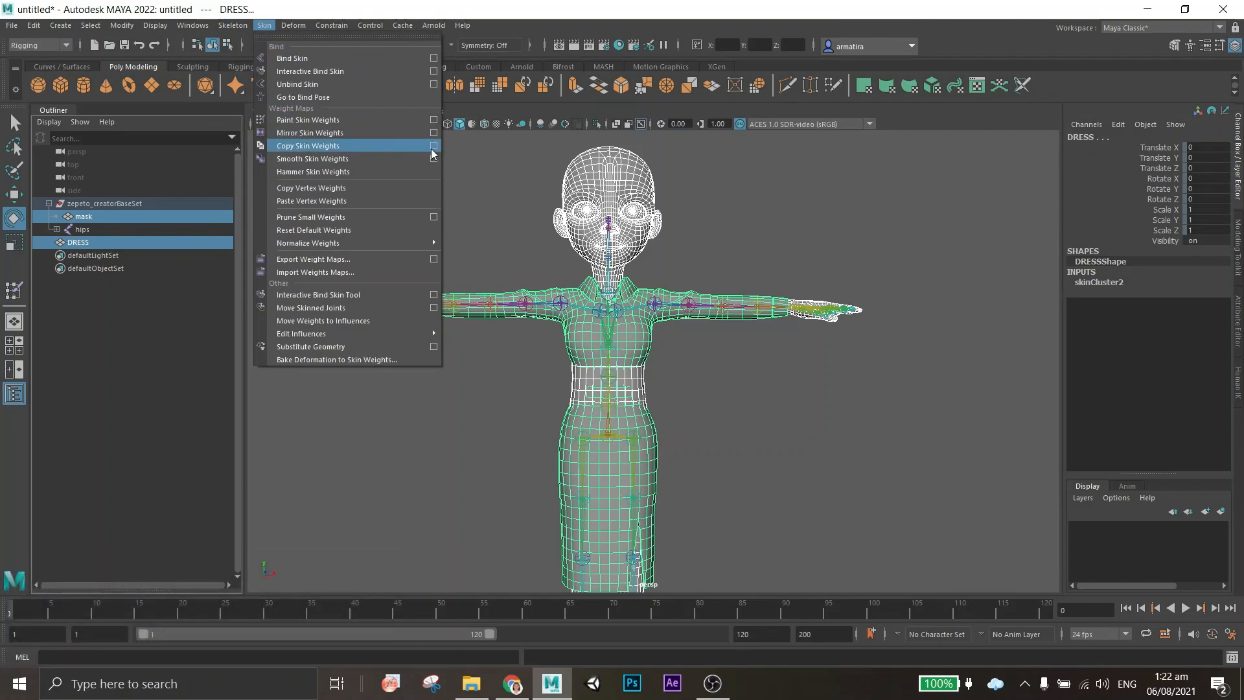
left_click(434, 146)
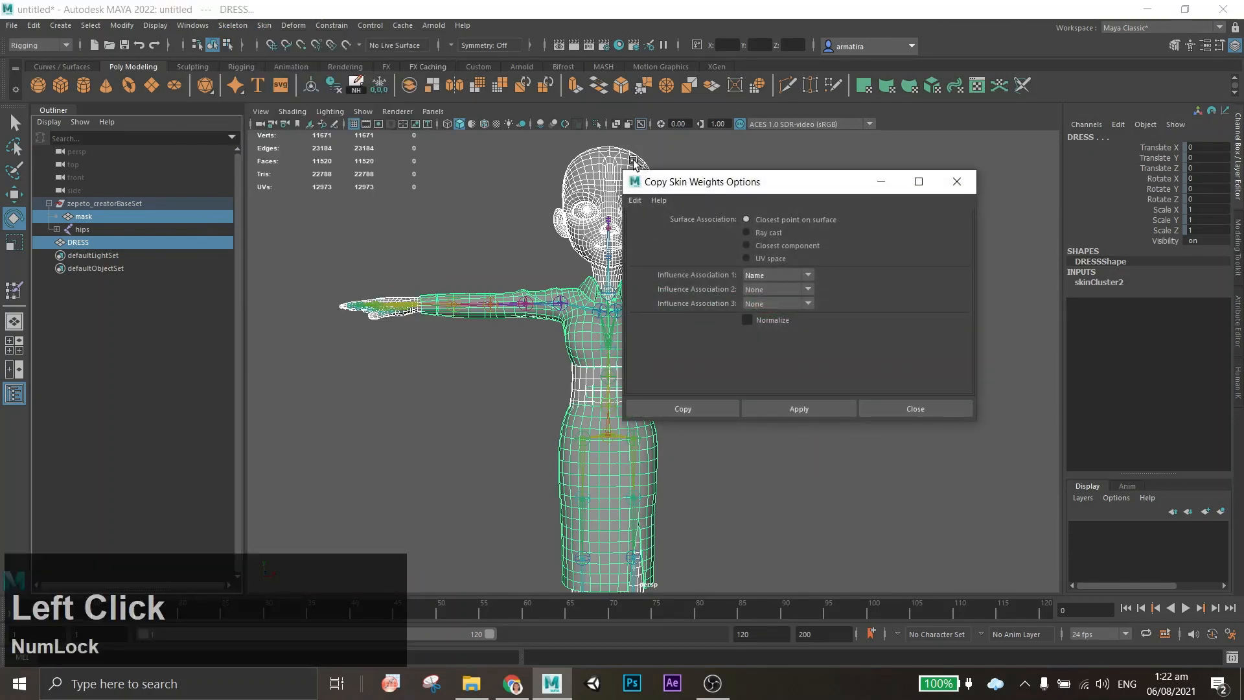
left_click_drag(757, 188, 556, 199)
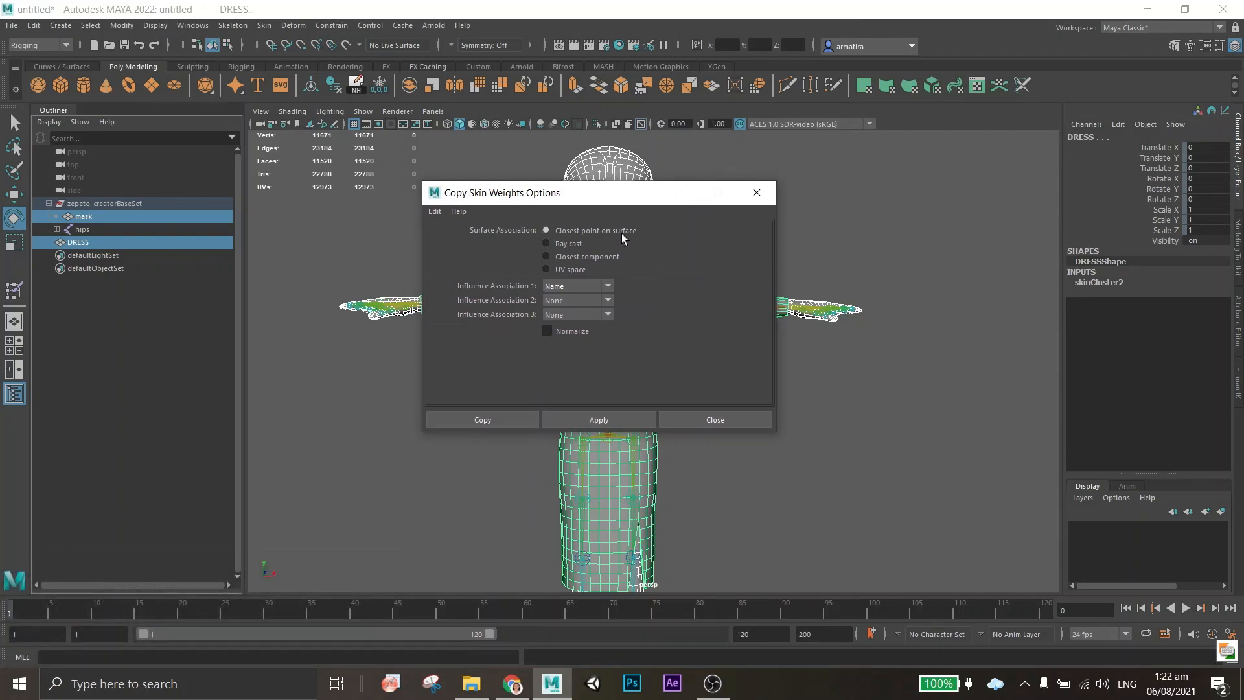
left_click_drag(609, 194, 814, 203)
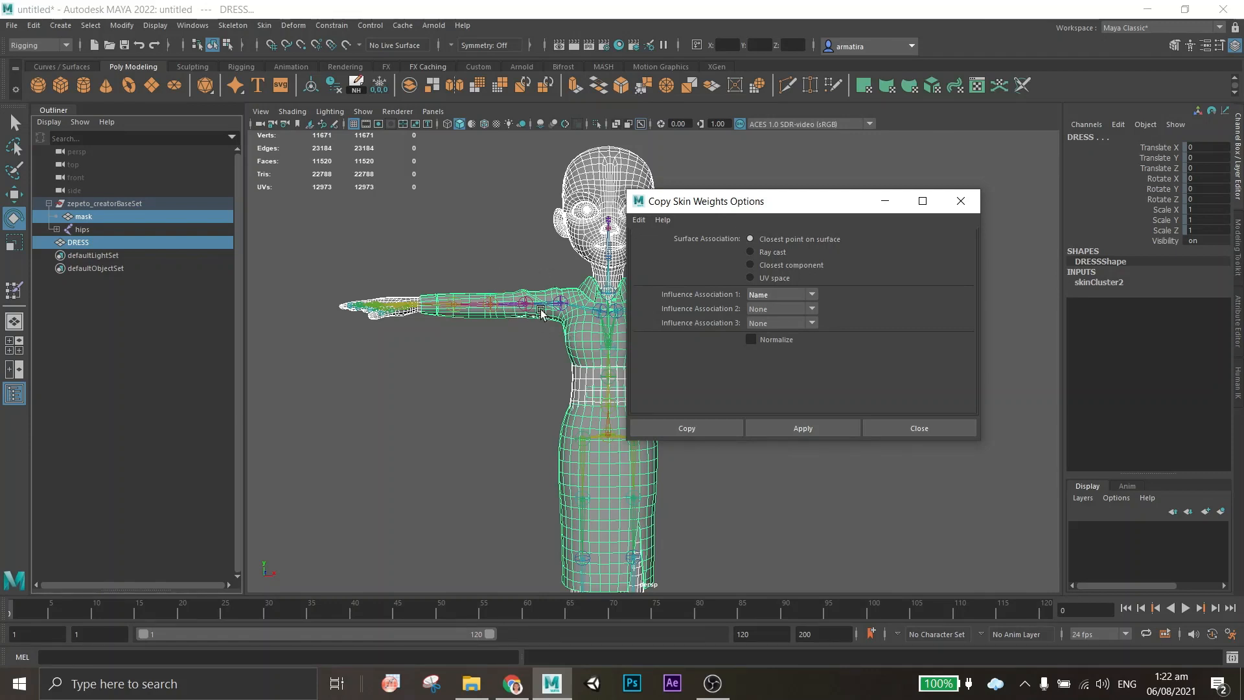
Set Influence Association 1 to Name in the Copy Skin Weights options.
scroll(524, 304, "up", 5)
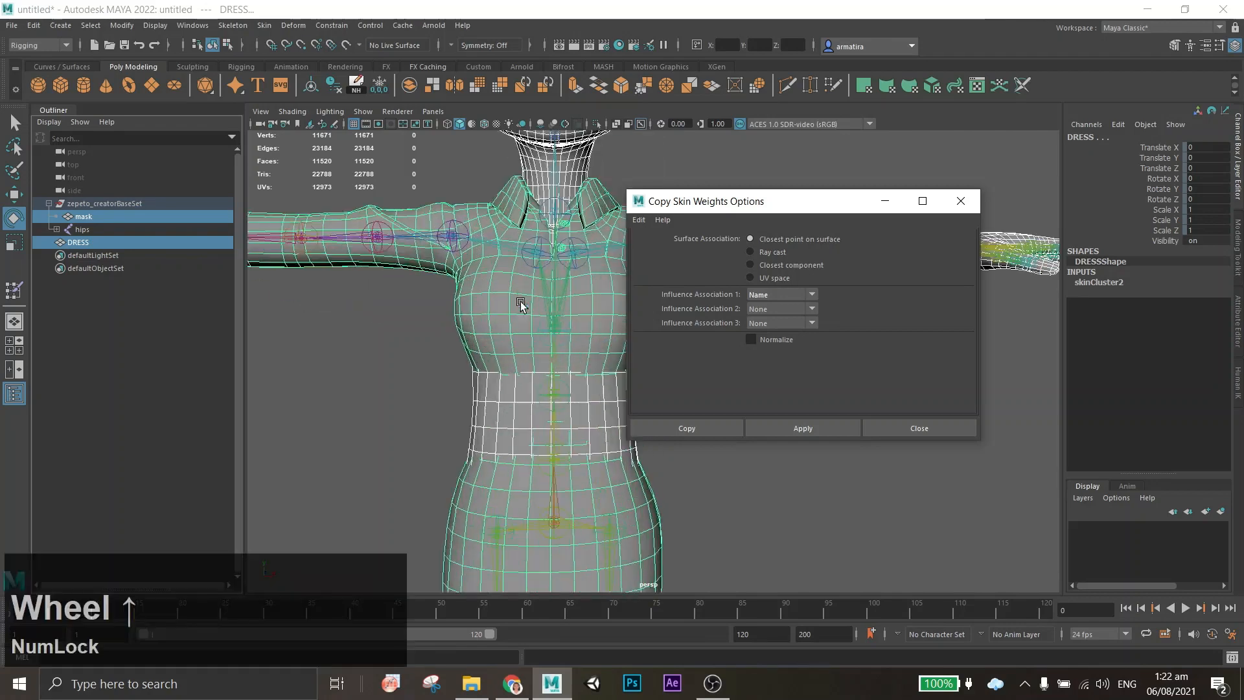
middle_click_drag(524, 300, 615, 389, "alt")
middle_click_drag(401, 302, 461, 314, "alt")
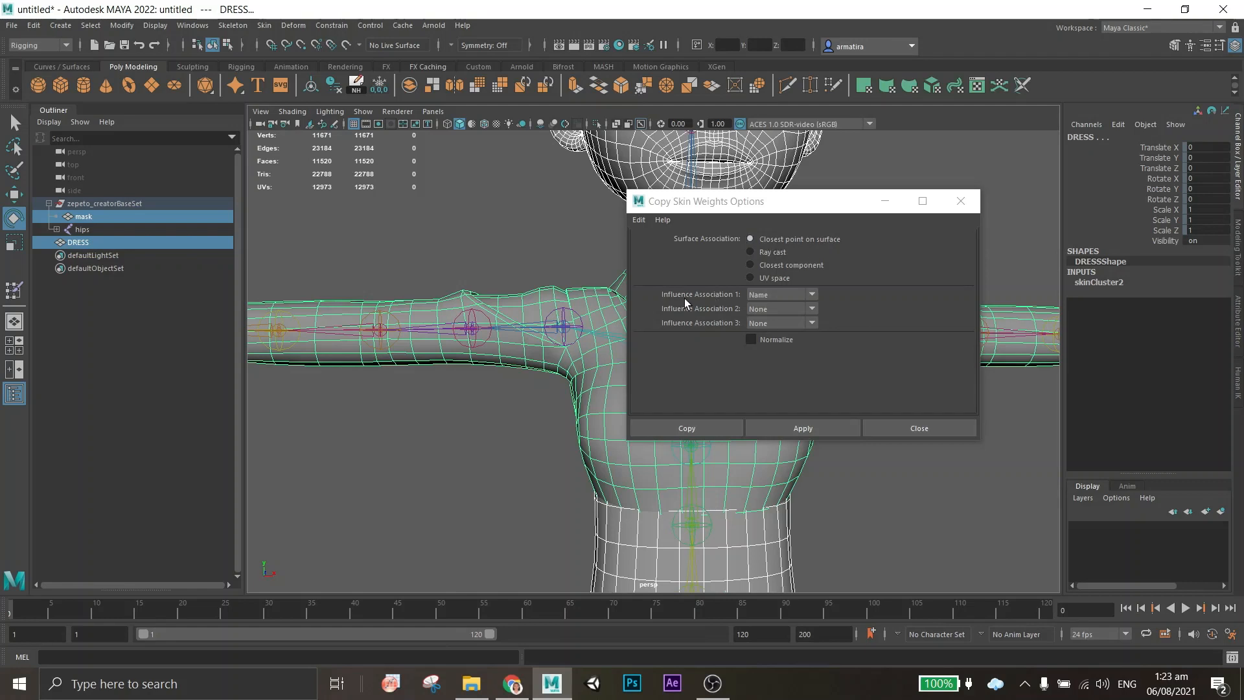
left_click(813, 294)
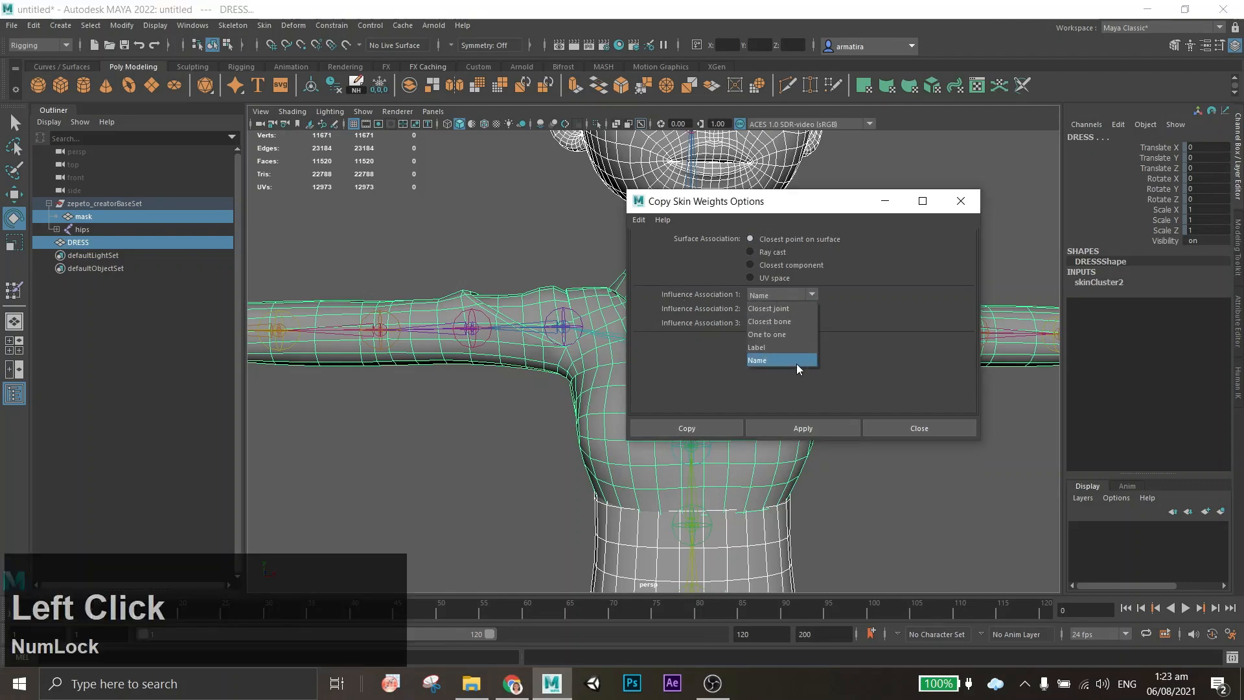
left_click(760, 362)
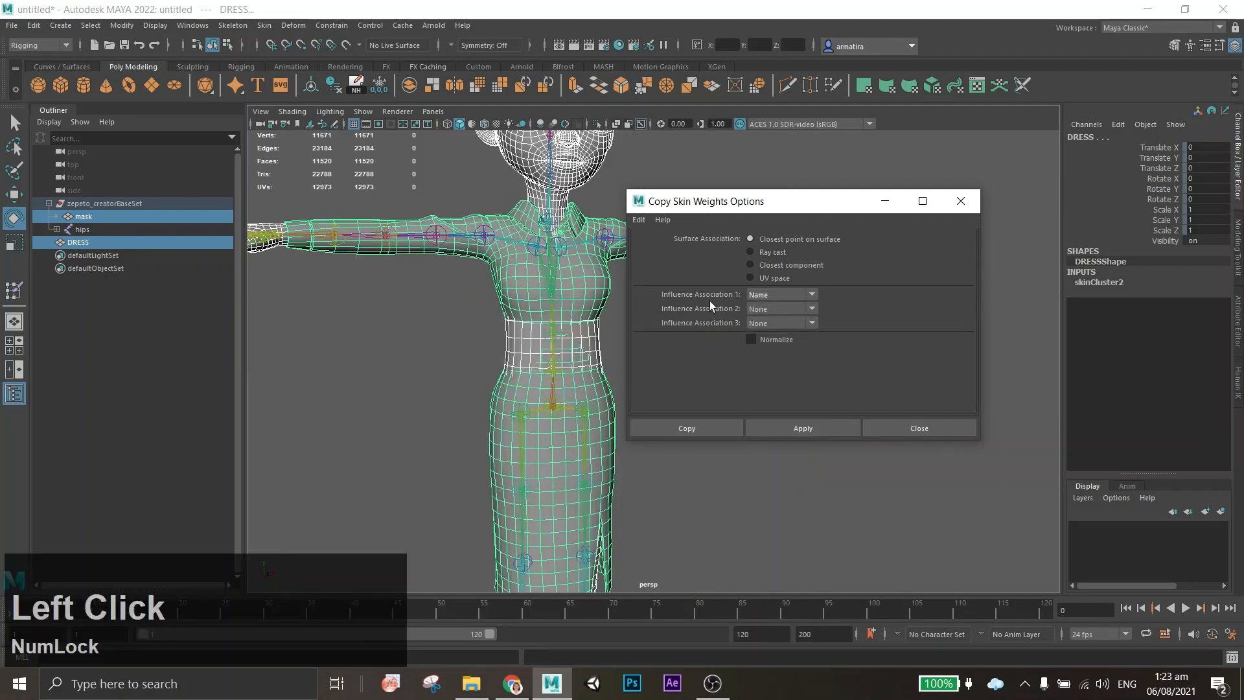
left_click(767, 295)
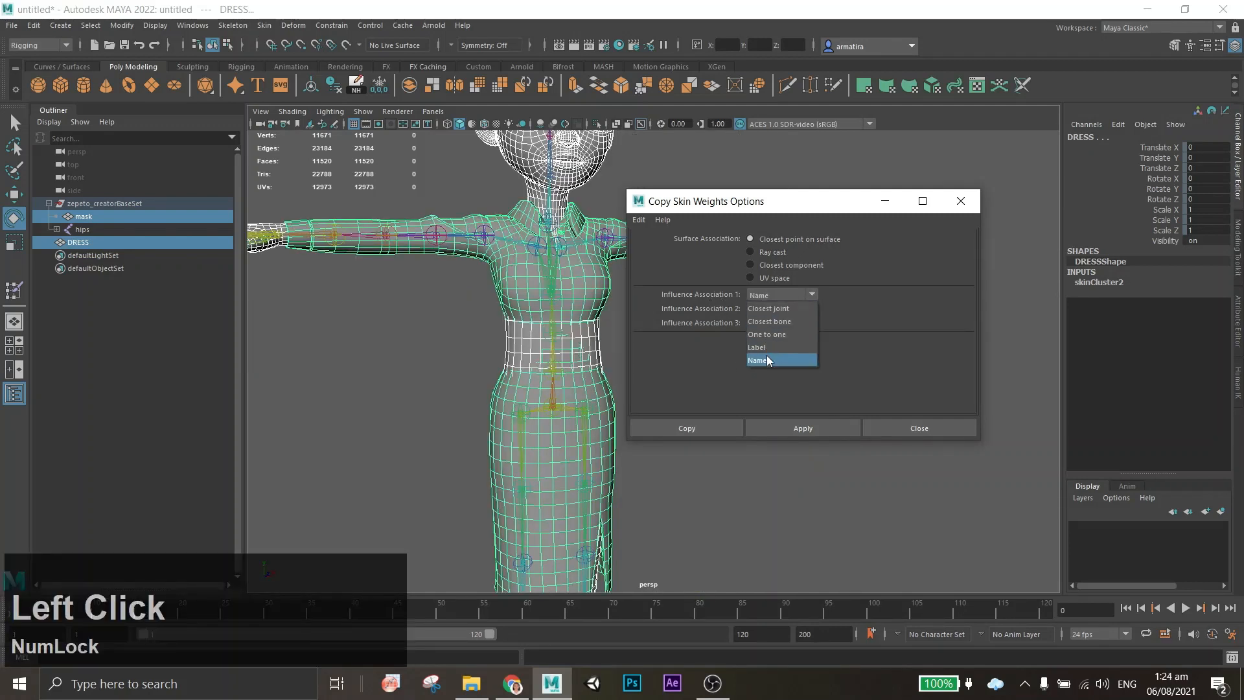
left_click(766, 360)
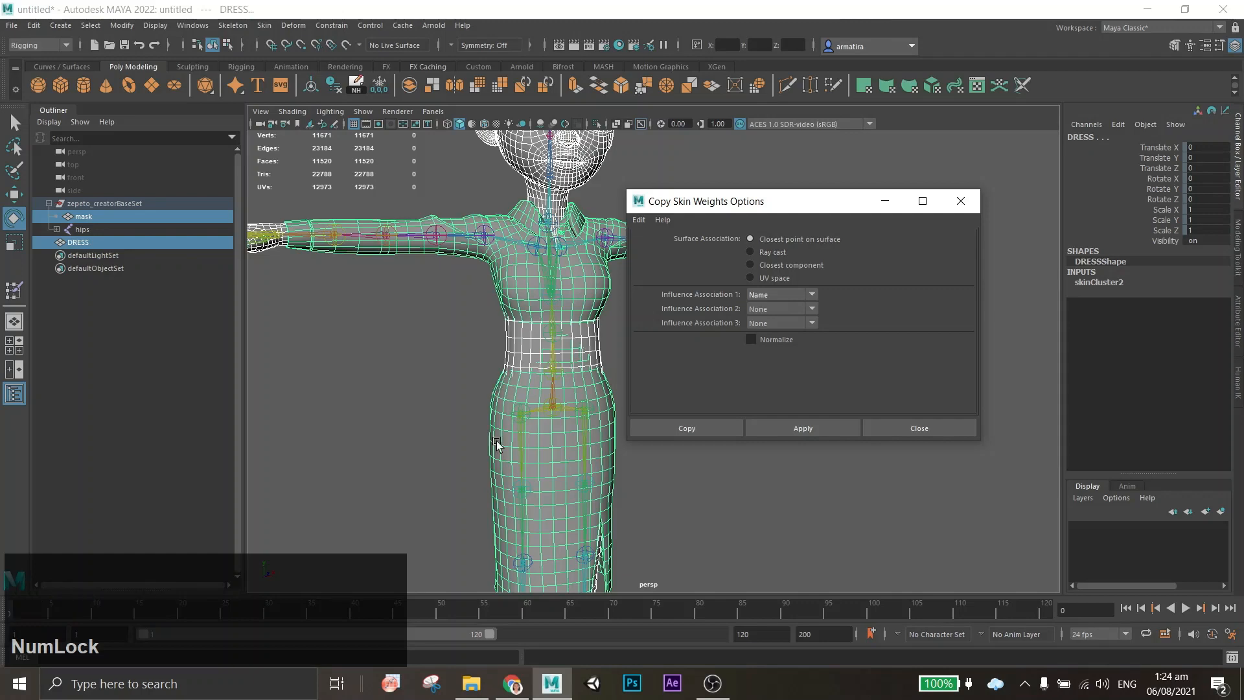
Copy the skin weights from mask to DRESS using Closest point on surface and the Name influence association.
scroll(542, 447, "down", 2)
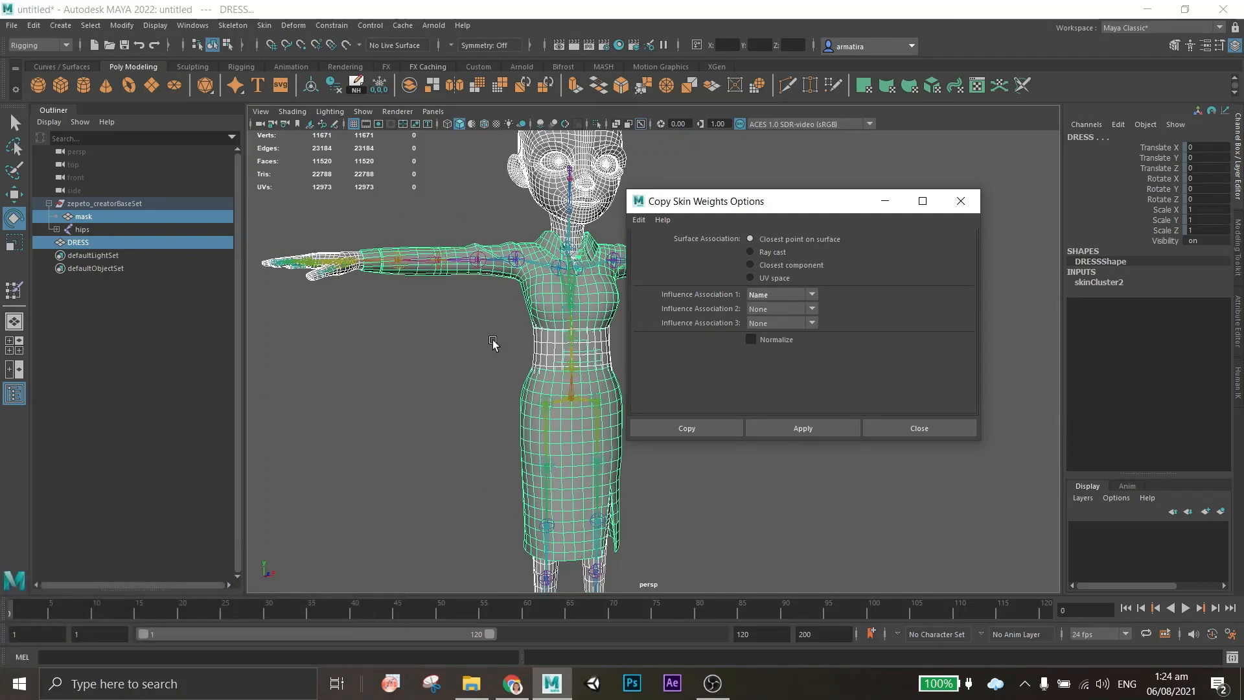
middle_click_drag(494, 342, 455, 328, "alt")
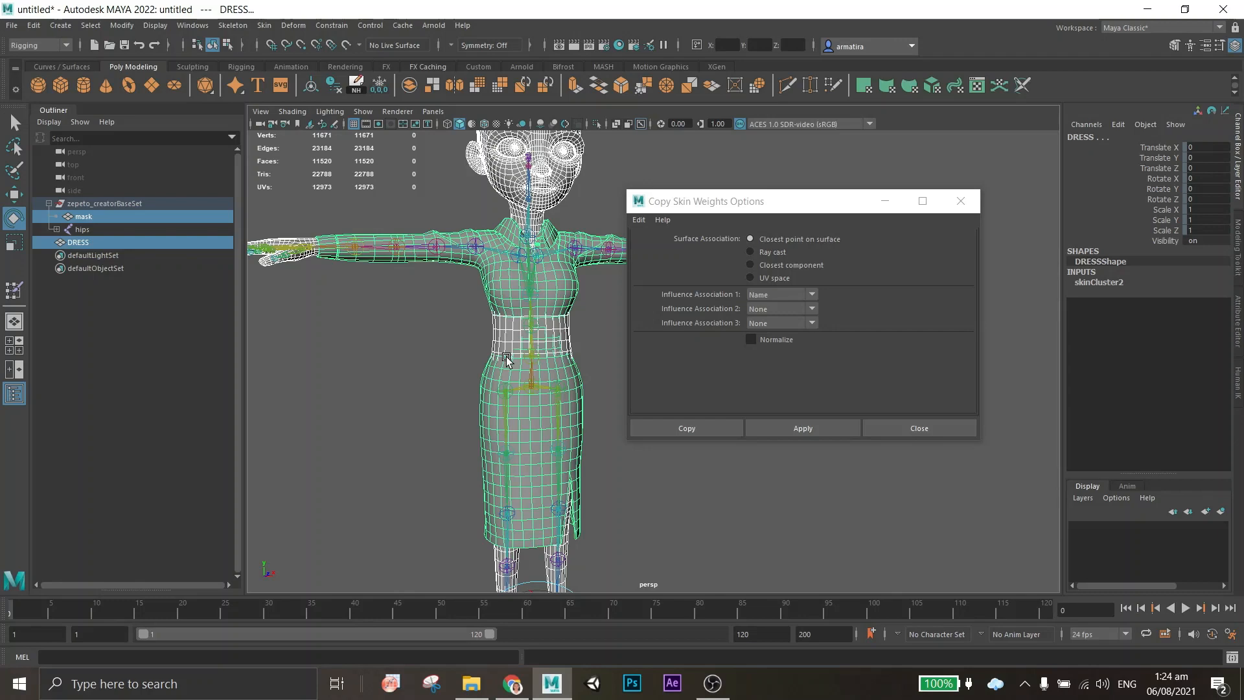
scroll(507, 356, "up", 2, "alt")
middle_click_drag(507, 357, 550, 384, "alt")
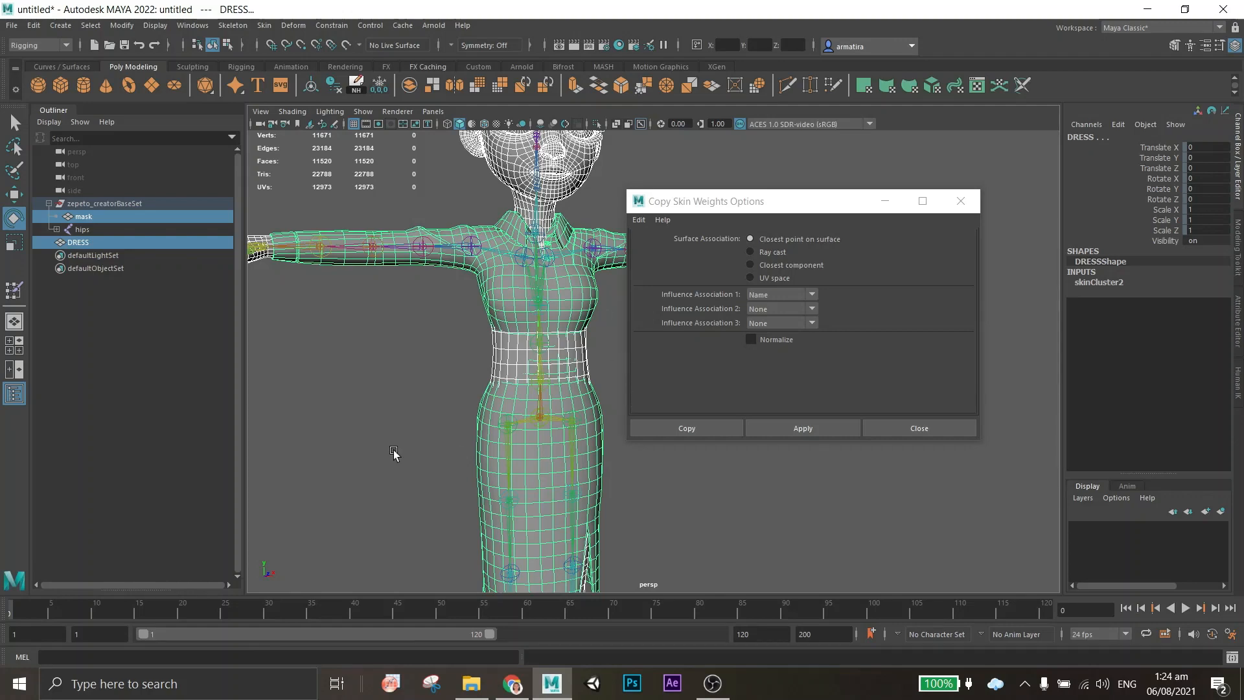
middle_click_drag(549, 504, 512, 465, "alt")
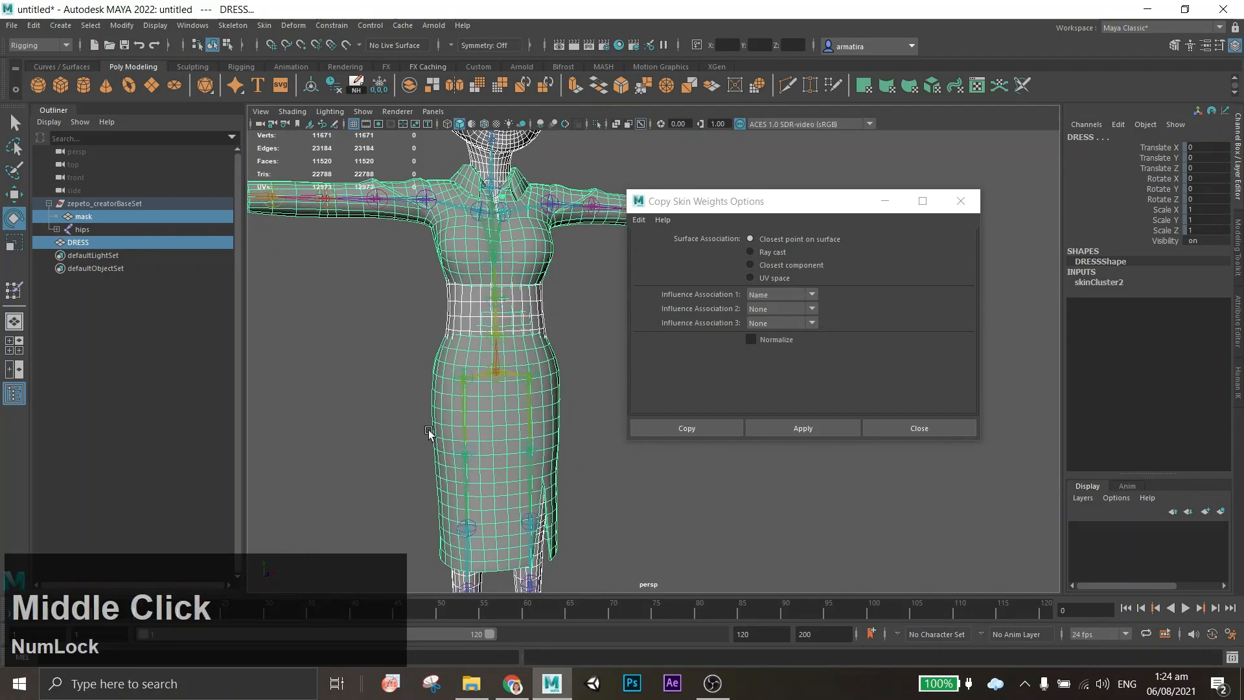
scroll(493, 422, "down", 3, "alt")
middle_click_drag(493, 423, 734, 402, "alt")
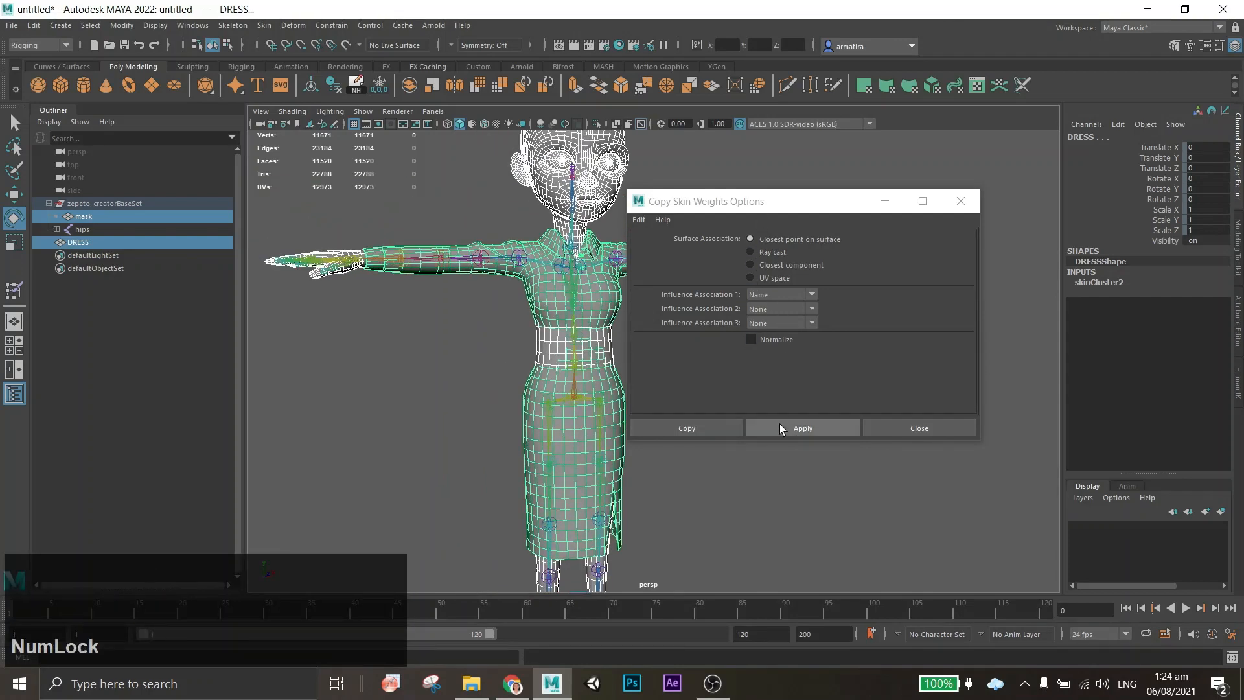
left_click(801, 428)
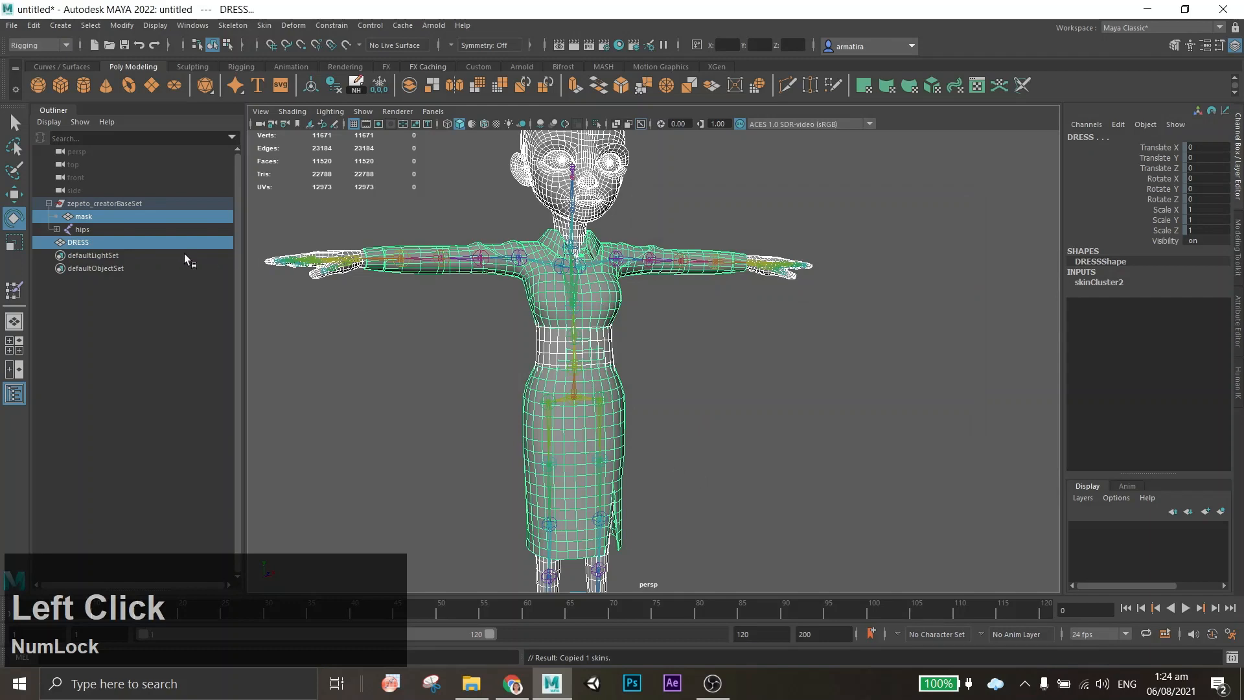
Rotate the upperLeg_L joint to test how the skirt deforms, and undo the rotation.
left_click(663, 443)
left_click(602, 433)
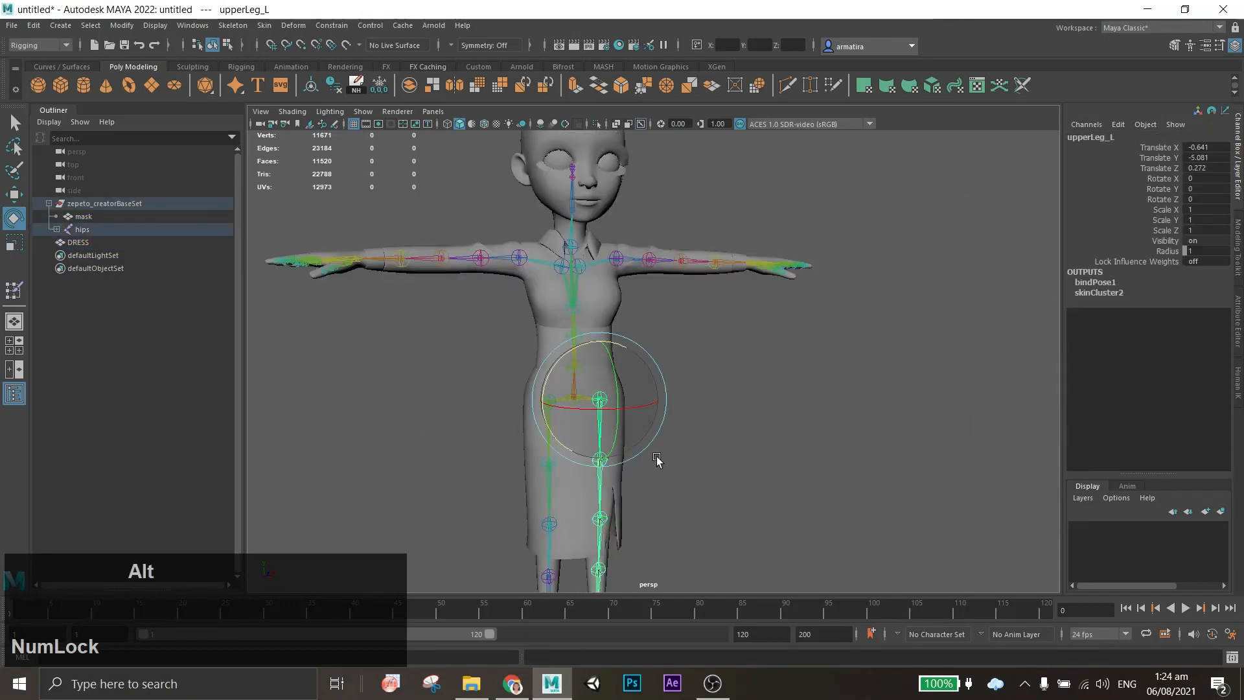
left_click_drag(658, 460, 548, 438, "alt")
scroll(618, 451, "up", 3, "alt")
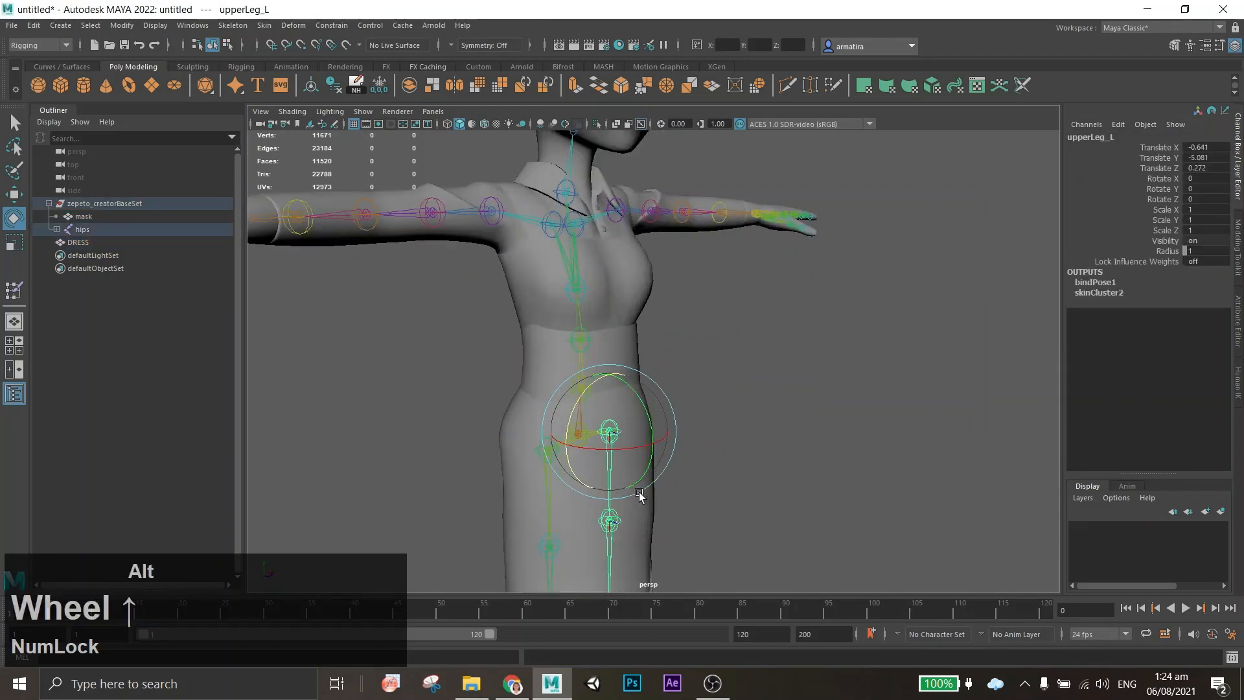
middle_click_drag(622, 453, 625, 386, "alt")
left_click_drag(625, 387, 628, 425)
left_click(656, 461)
key("ctrl+z")
key("ctrl+z")
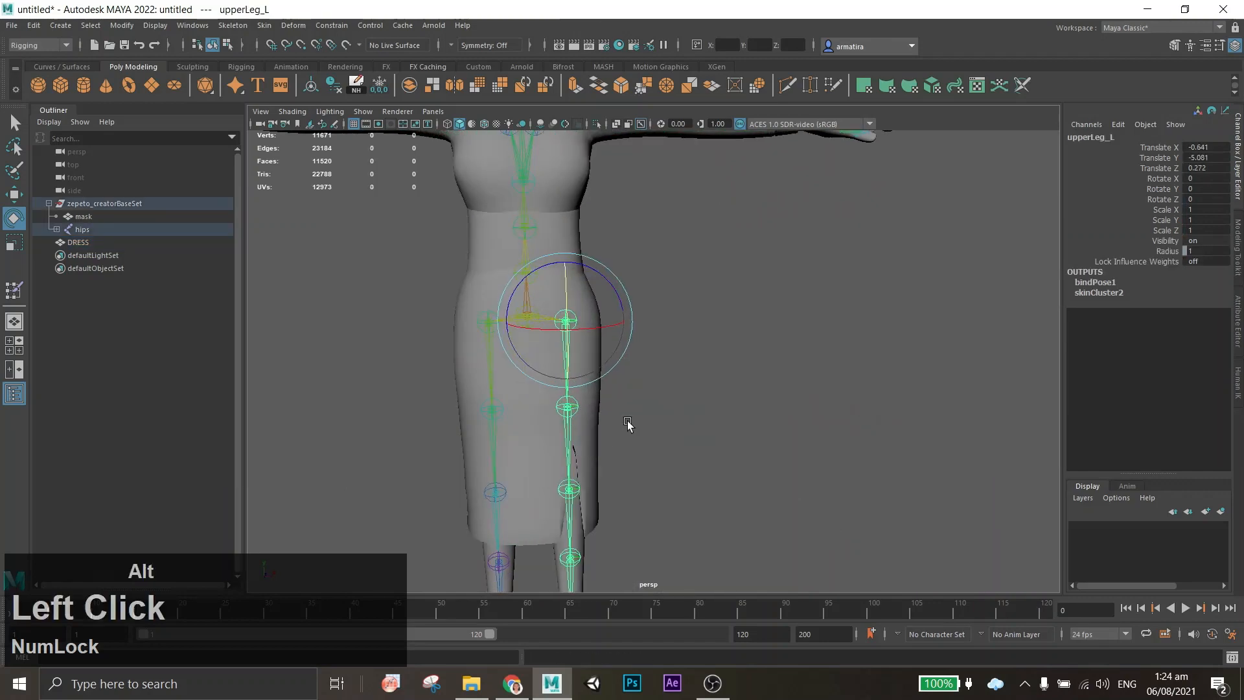
Test the skirt's deformation further by rotating the upper leg joints, including upperReg_R, and undo the test rotations.
left_click_drag(619, 301, 486, 471)
left_click(564, 444)
key("ctrl+z")
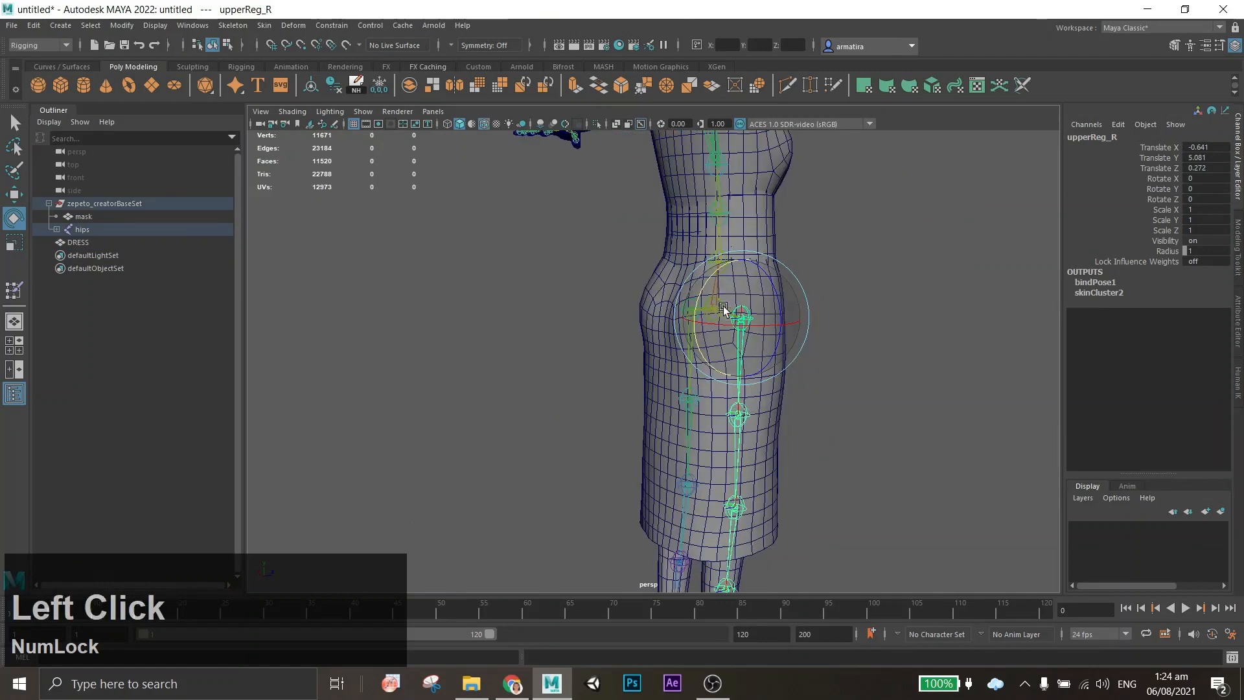
left_click_drag(719, 389, 825, 509)
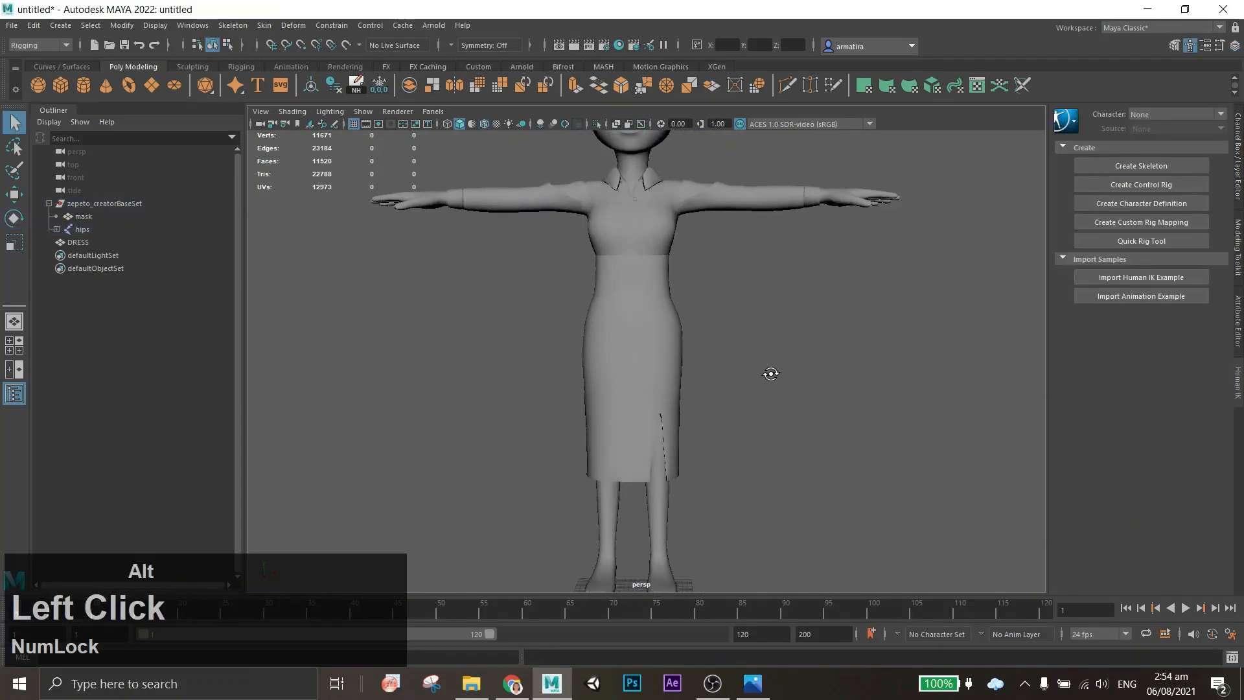
Display the joints through the mesh, examine upperLeg_L inside the skirt from several angles and clear the selection.
middle_click_drag(770, 374, 757, 423, "alt")
left_click_drag(757, 418, 664, 379, "alt")
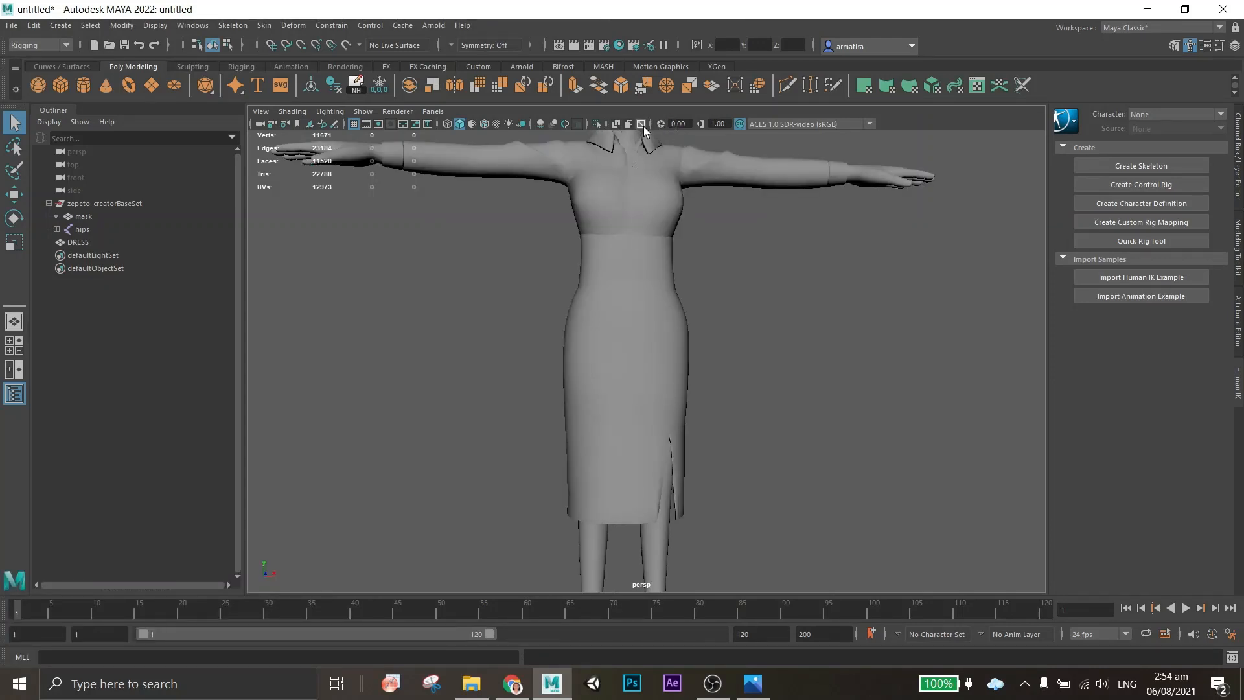
left_click(657, 376)
left_click_drag(658, 378, 652, 414, "alt")
middle_click_drag(653, 415, 730, 425, "alt")
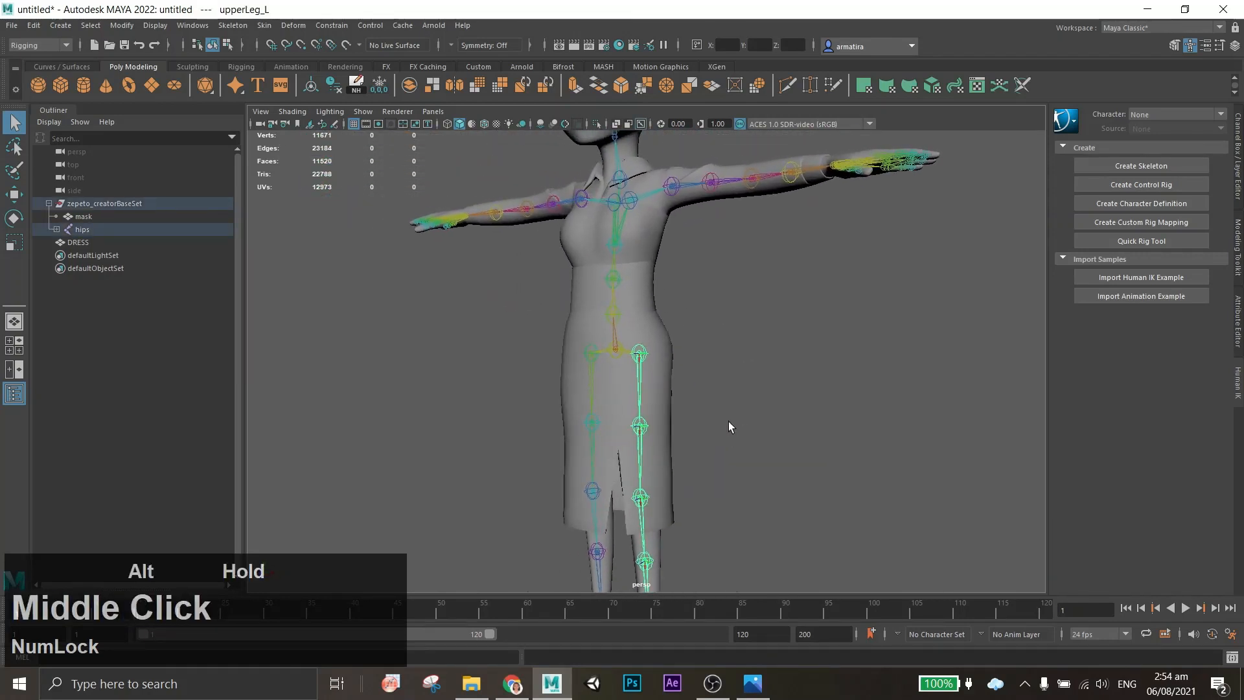
mouse_move(731, 425)
left_mouse_down("alt")
mouse_move(671, 413)
mouse_move(736, 430)
mouse_move(687, 430)
mouse_move(648, 415)
mouse_move(689, 378)
mouse_move(736, 394)
mouse_move(662, 425)
mouse_move(630, 419)
mouse_move(650, 405)
mouse_move(822, 414)
mouse_move(718, 418)
left_mouse_up("alt")
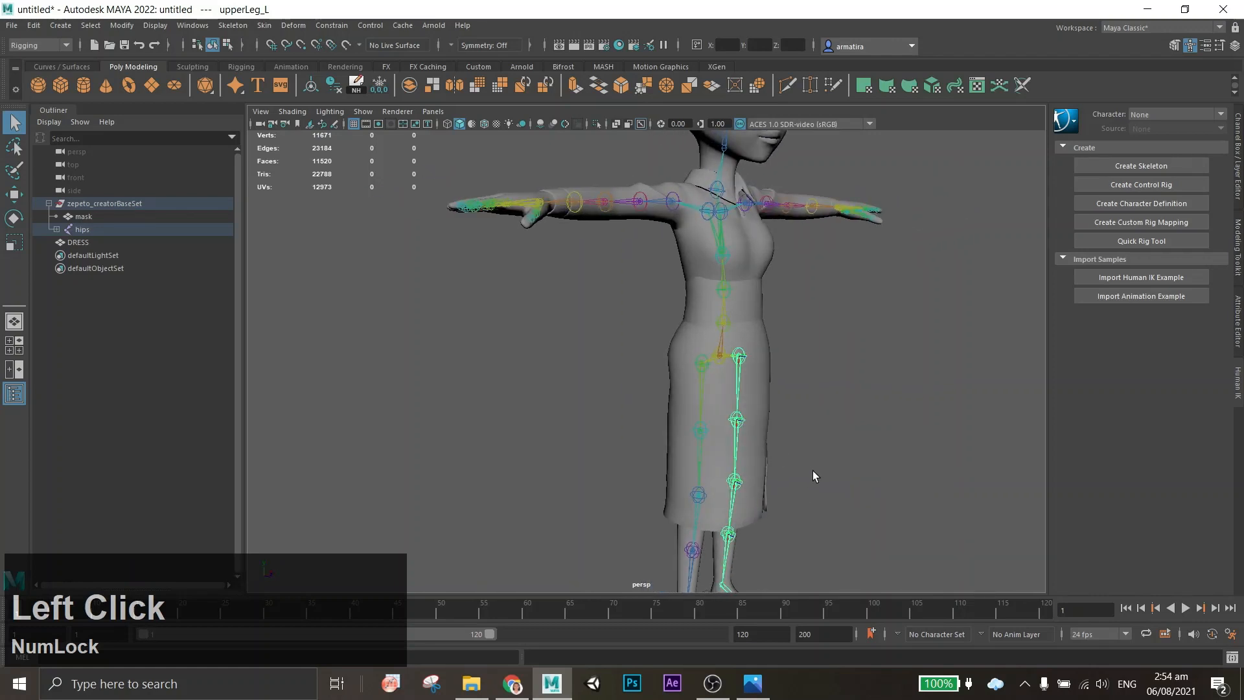
middle_click_drag(814, 475, 716, 458, "alt")
left_click_drag(716, 458, 677, 463, "alt")
left_click(766, 488)
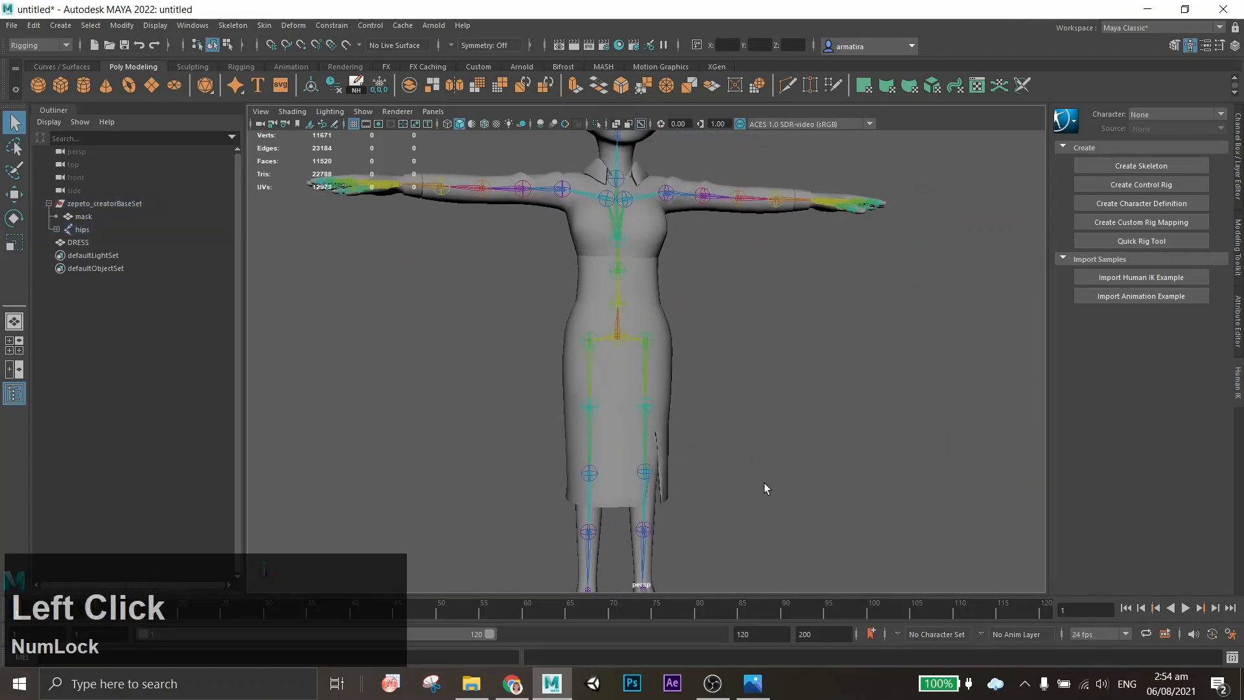
left_click_drag(766, 488, 750, 483, "alt")
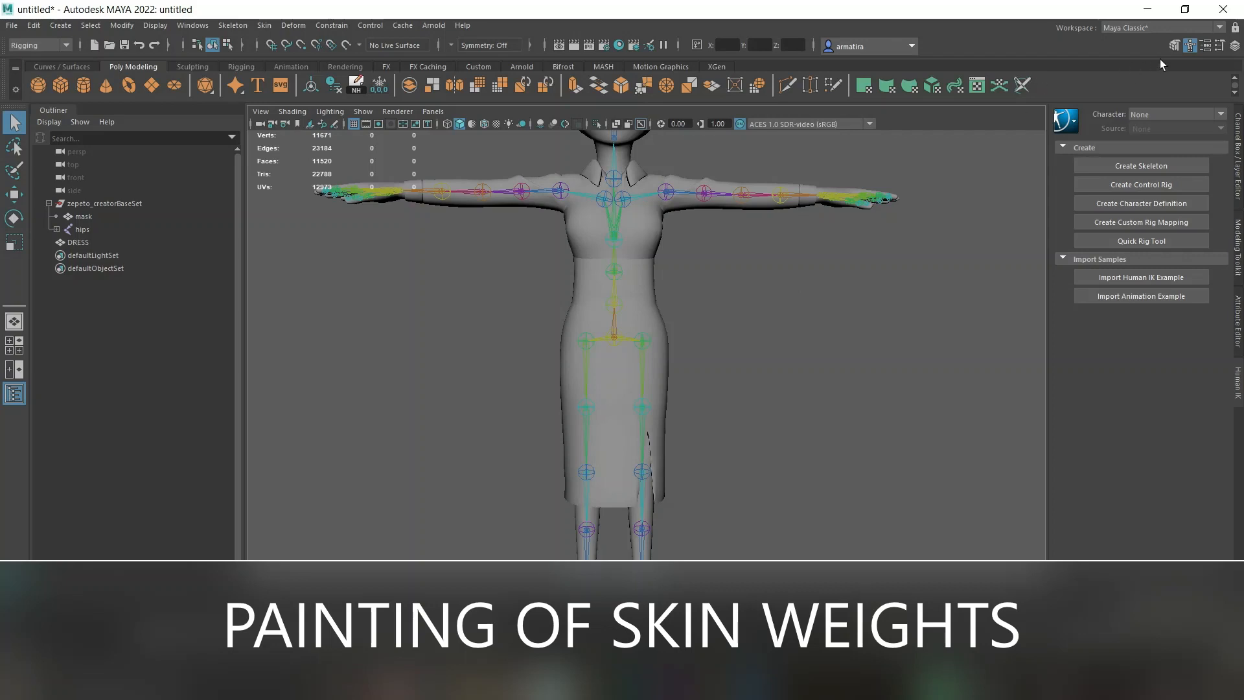
Select the DRESS mesh and open the Paint Skin Weights tool settings, moving the window clear of the dress.
left_click(627, 417)
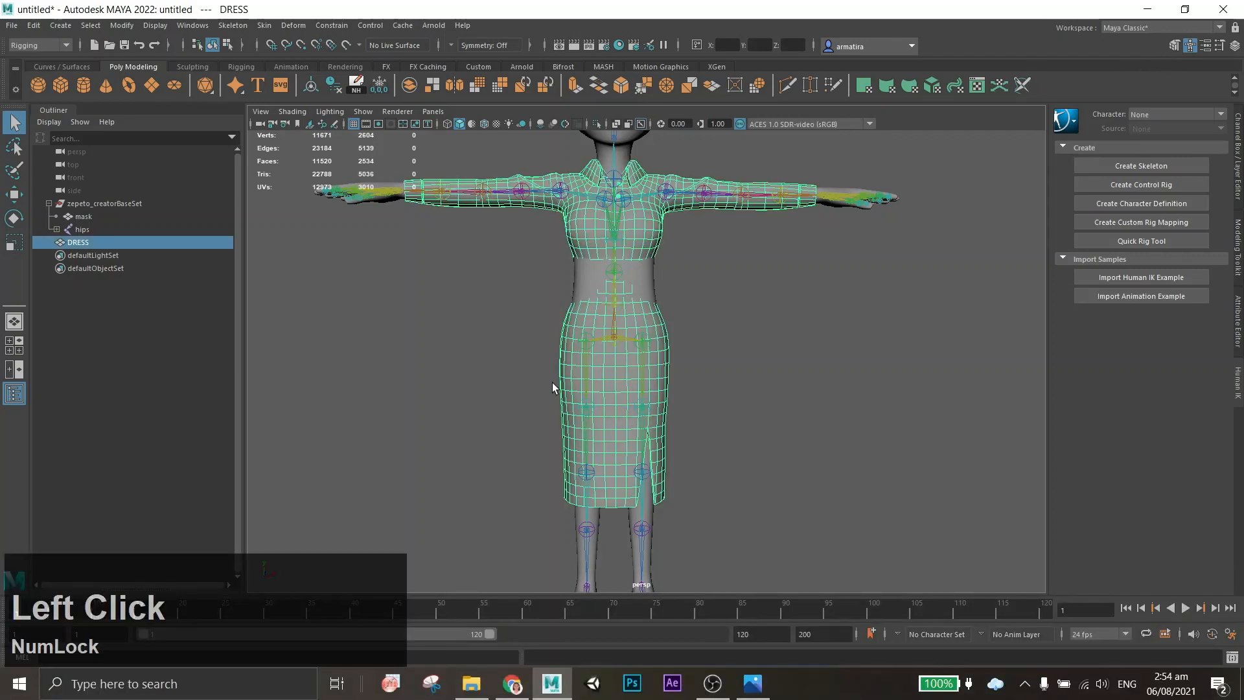
left_click(266, 25)
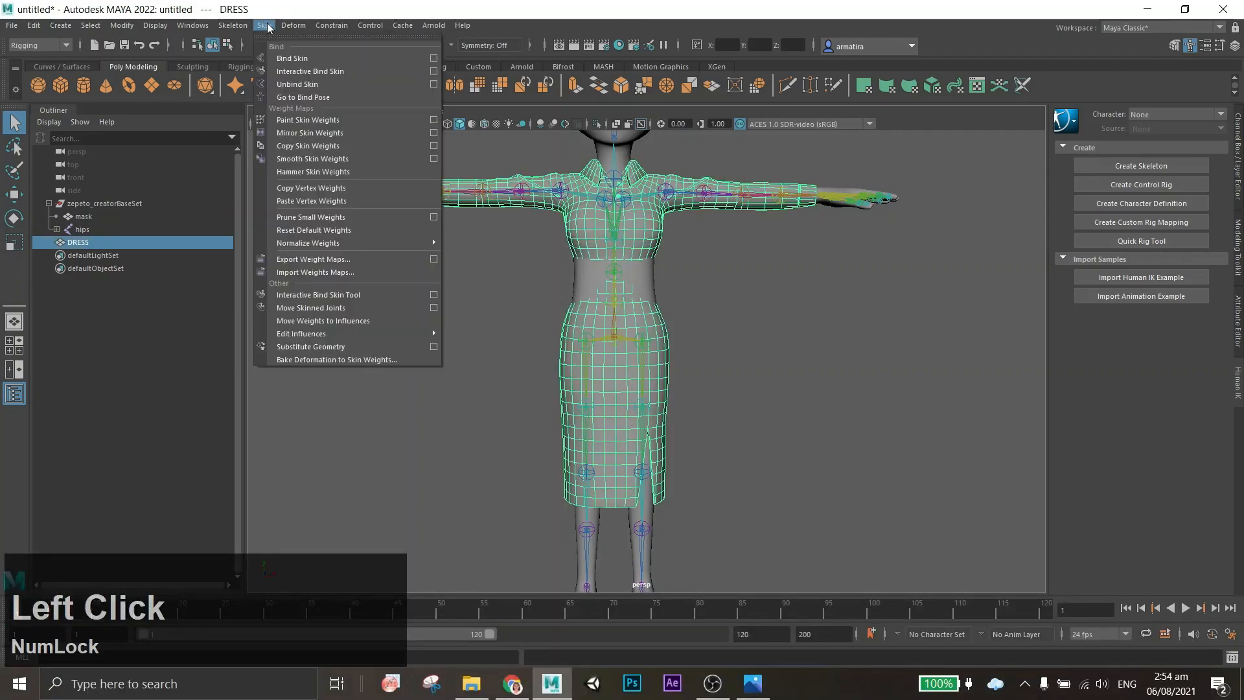
left_click(434, 120)
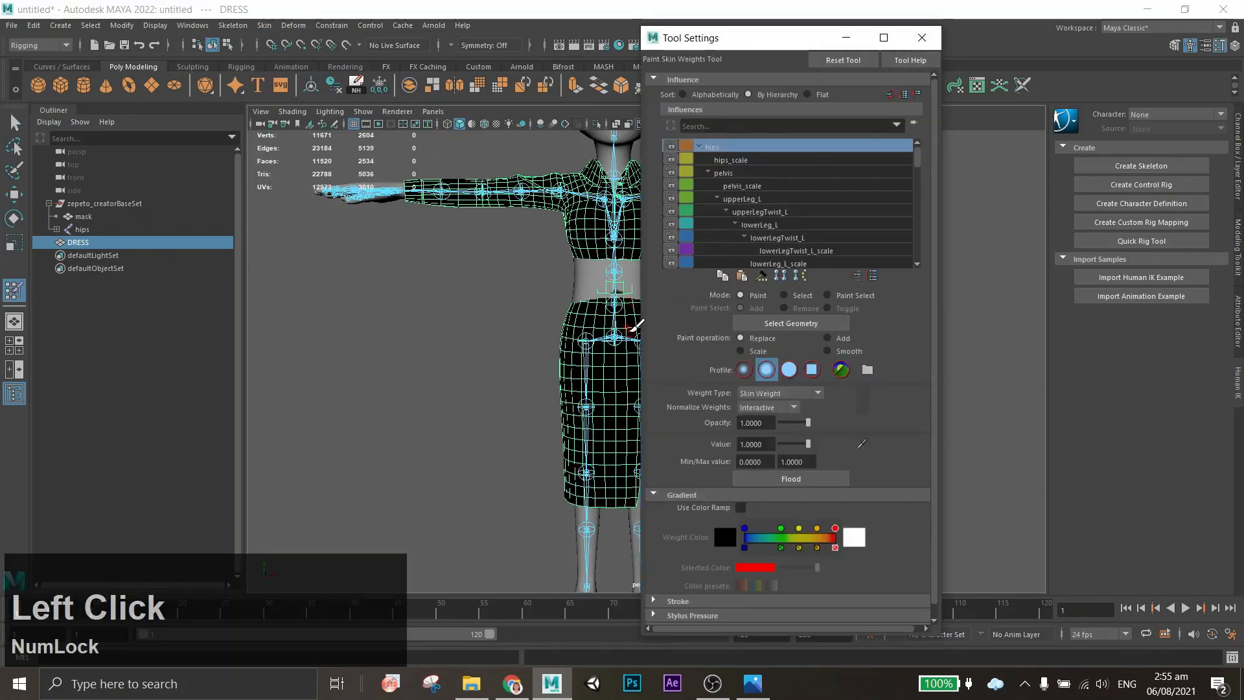
middle_click_drag(639, 325, 443, 322, "alt")
left_click_drag(587, 322, 606, 322, "alt")
middle_click_drag(610, 323, 637, 342, "alt")
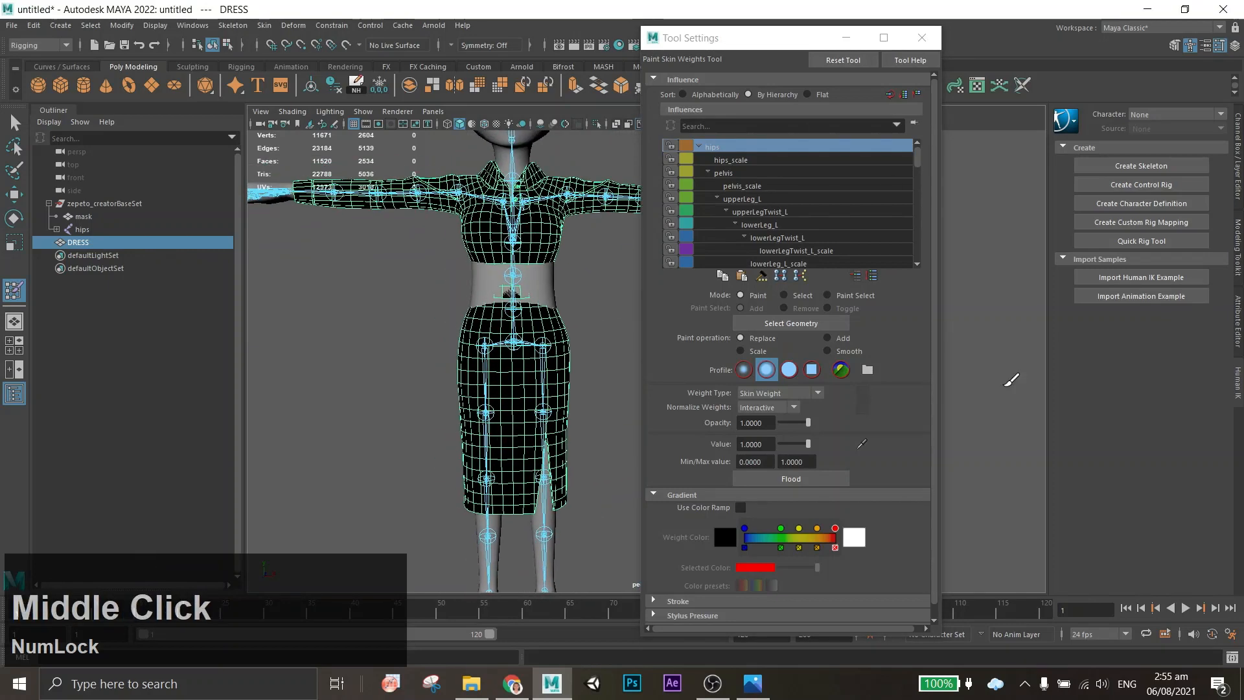
left_click_drag(758, 49, 864, 39)
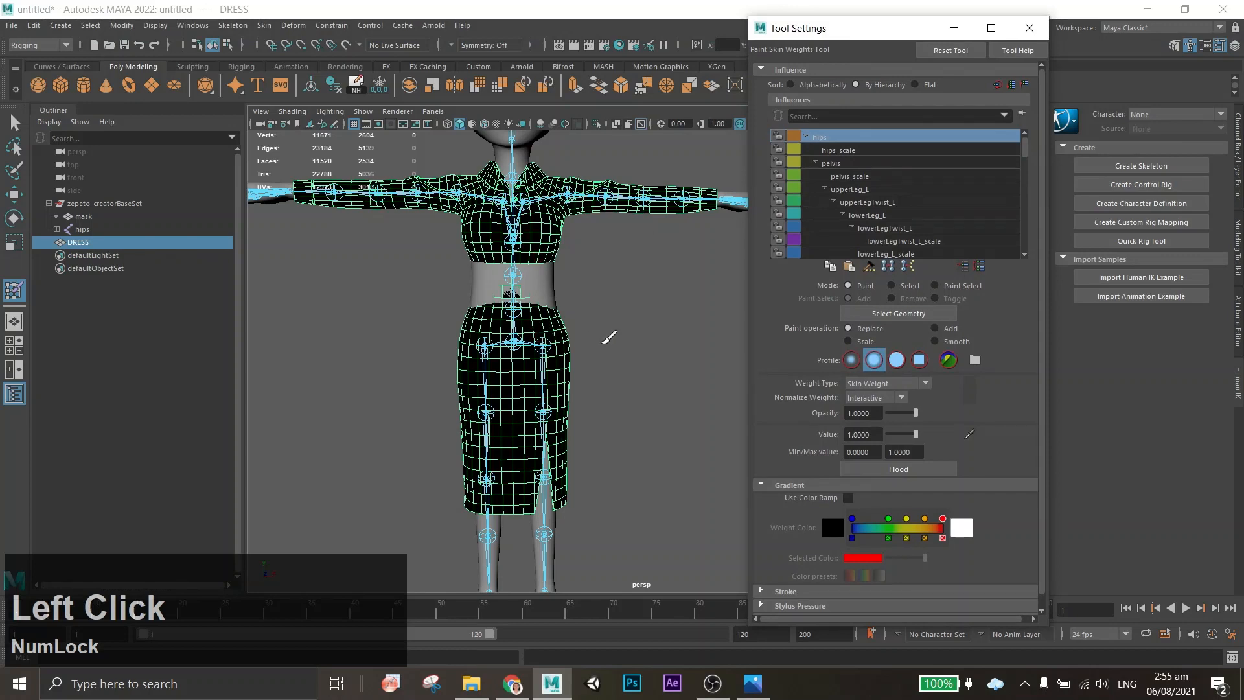
middle_click_drag(610, 337, 691, 373, "alt")
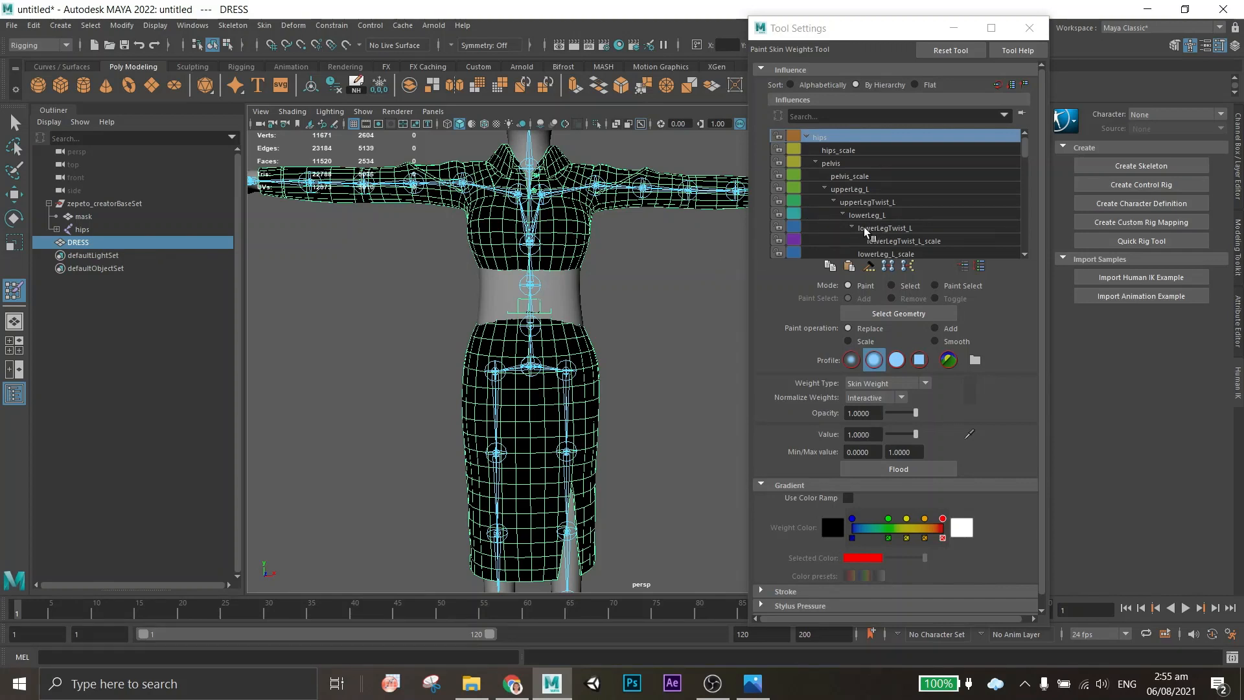
Look through the joints in the hierarchy-sorted influence list of the Paint Skin Weights tool.
scroll(866, 232, "down", 1)
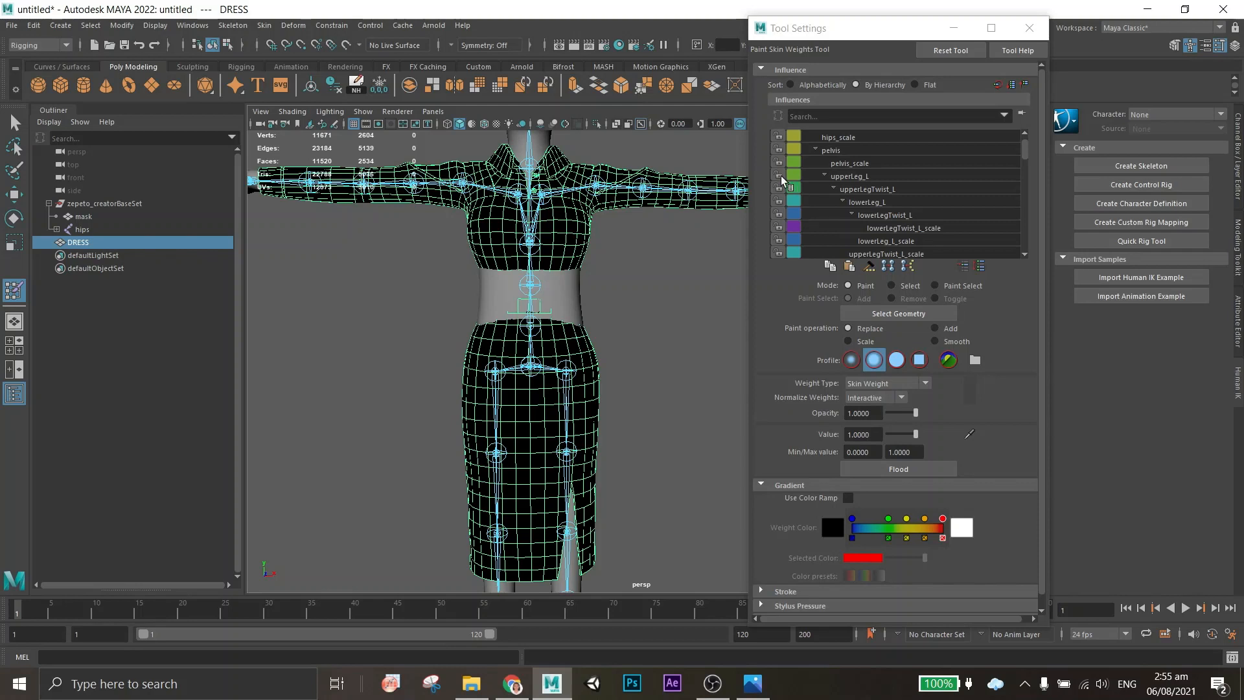
scroll(845, 189, "up", 1)
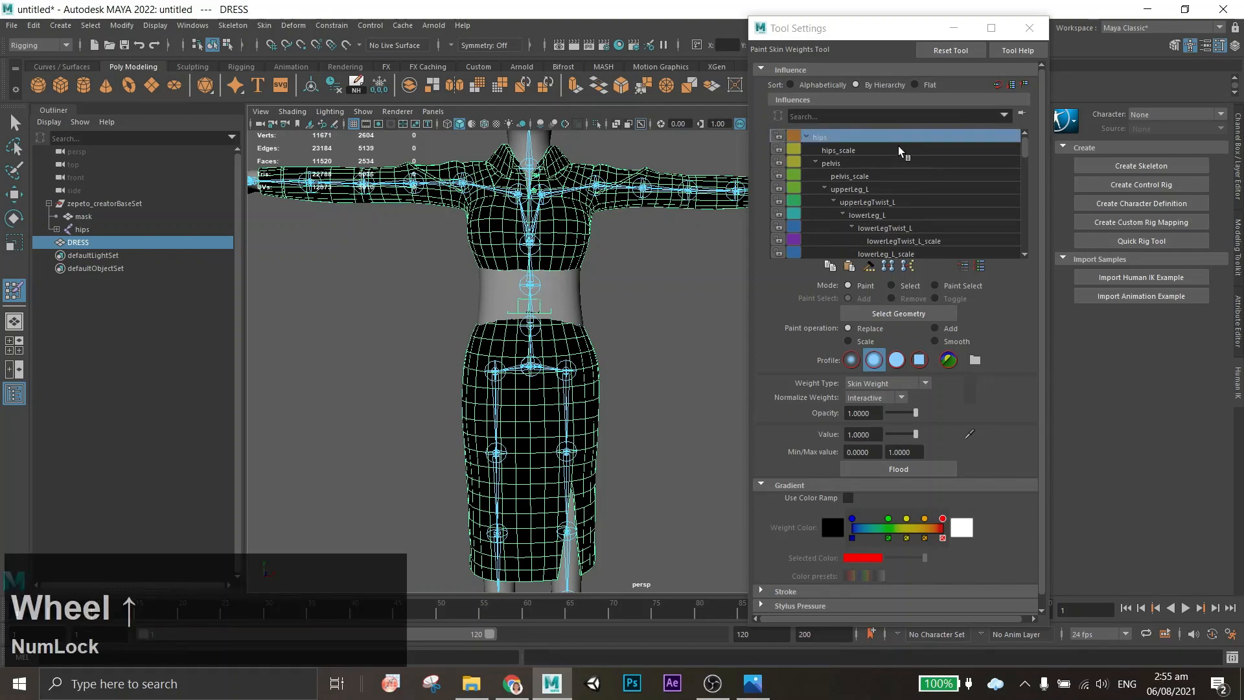
scroll(901, 155, "down", 10)
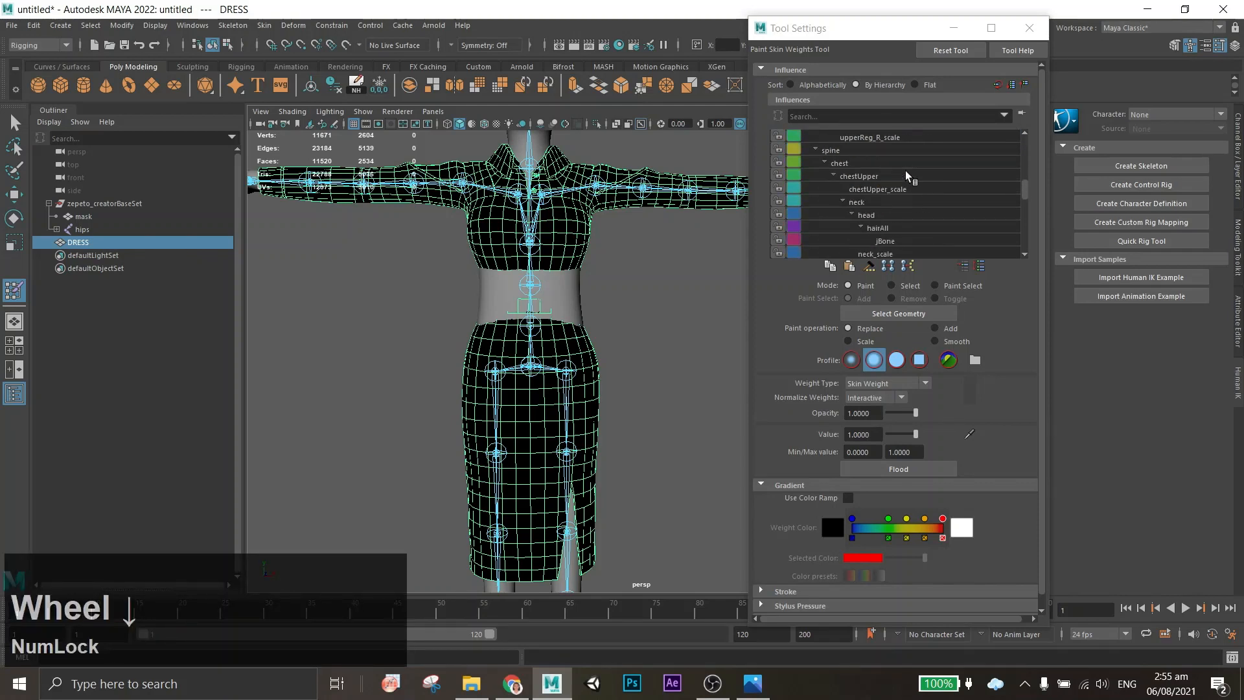
scroll(907, 175, "down", 6)
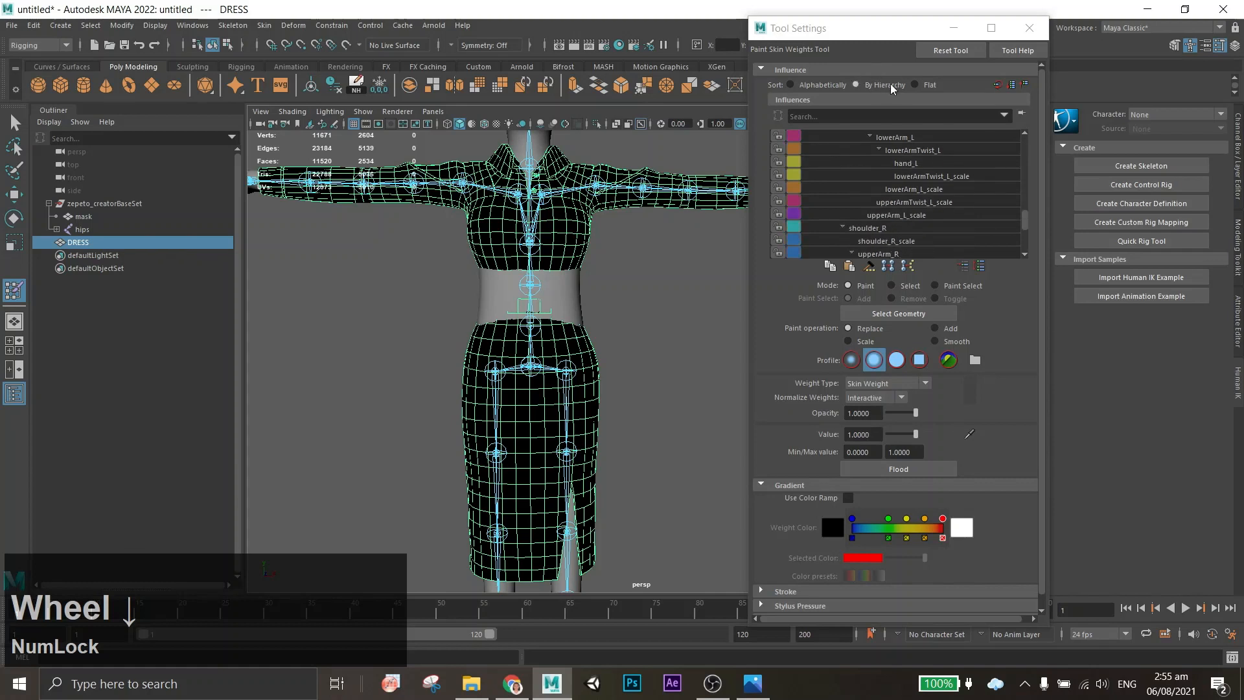
scroll(888, 183, "up", 8)
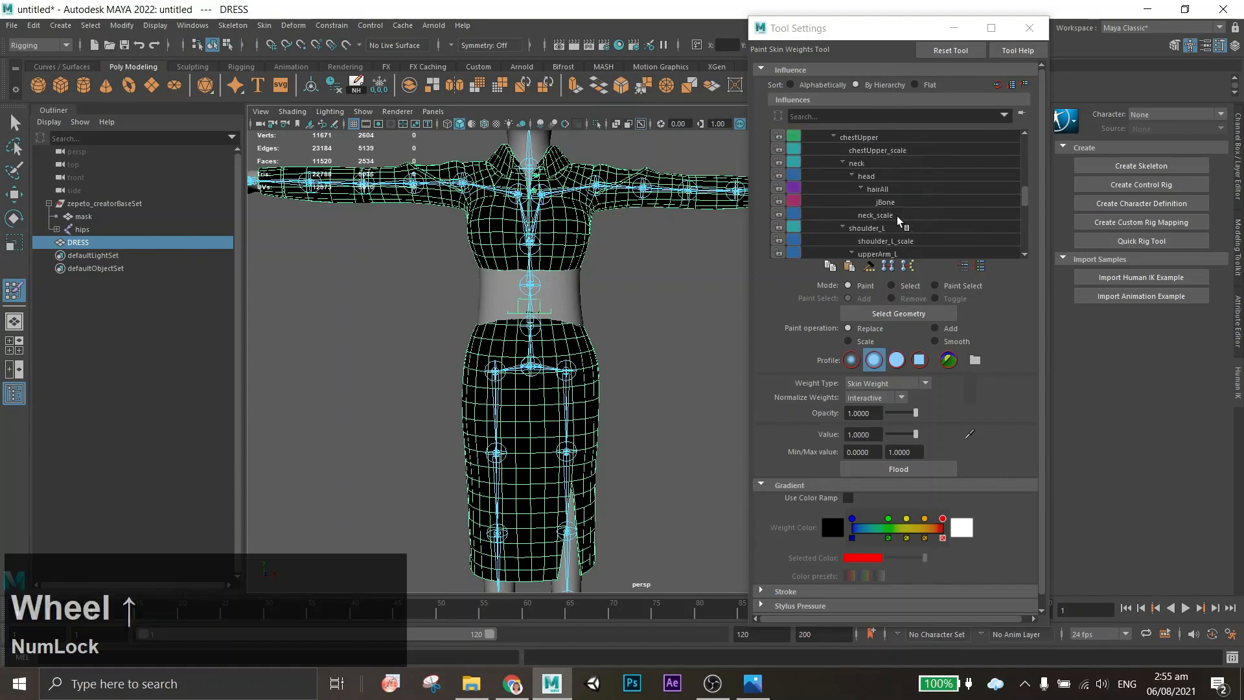
scroll(896, 227, "up", 2)
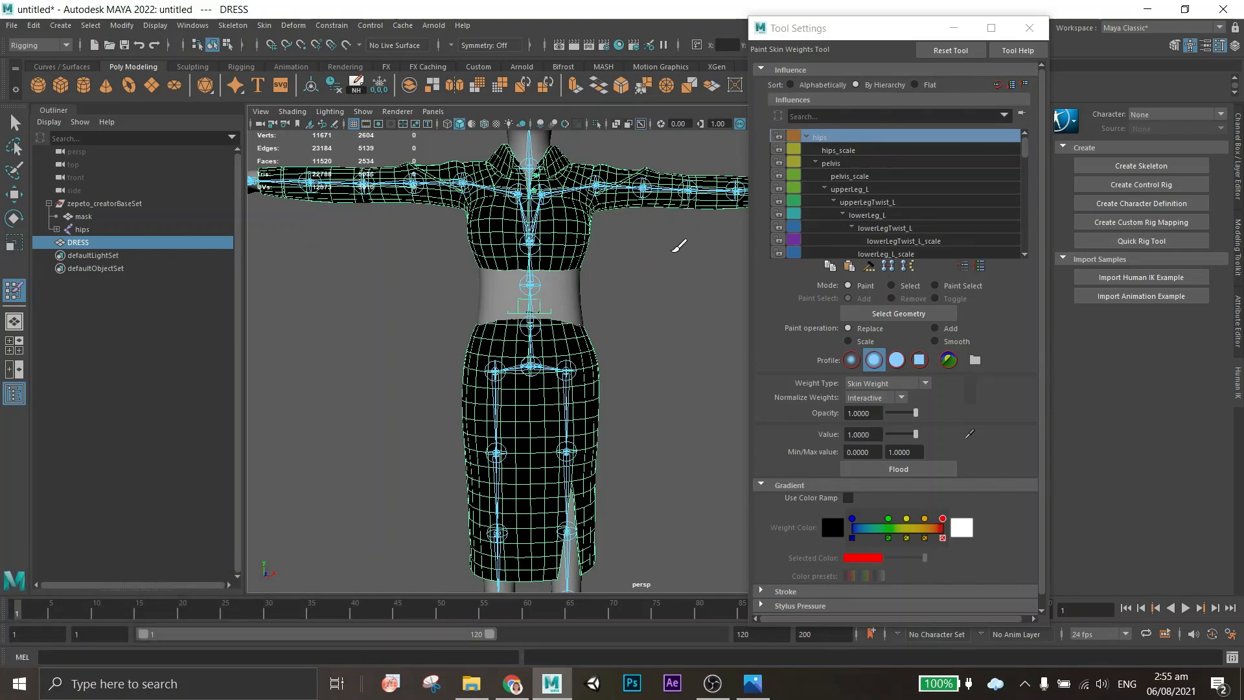
Select the upperLeg_L_scale influence and examine its weights on the skirt around the hip and slit.
scroll(945, 234, "down", 2)
scroll(910, 195, "up", 1)
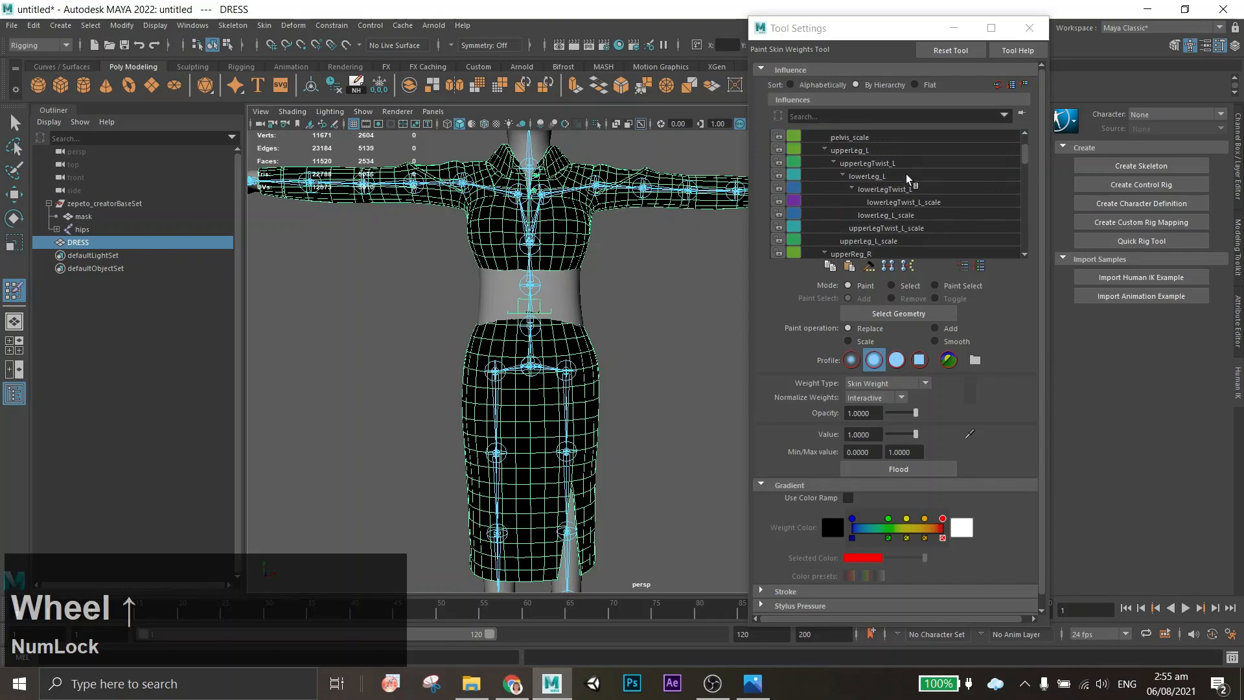
left_click(901, 151)
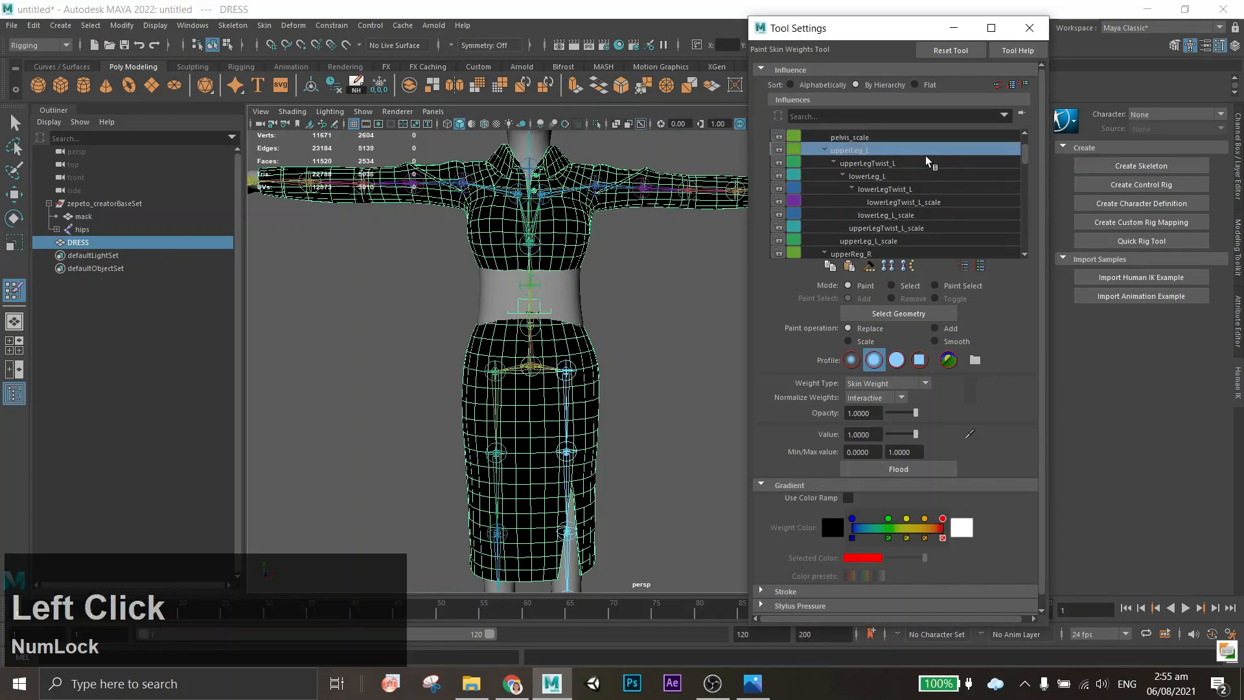
left_click(898, 241)
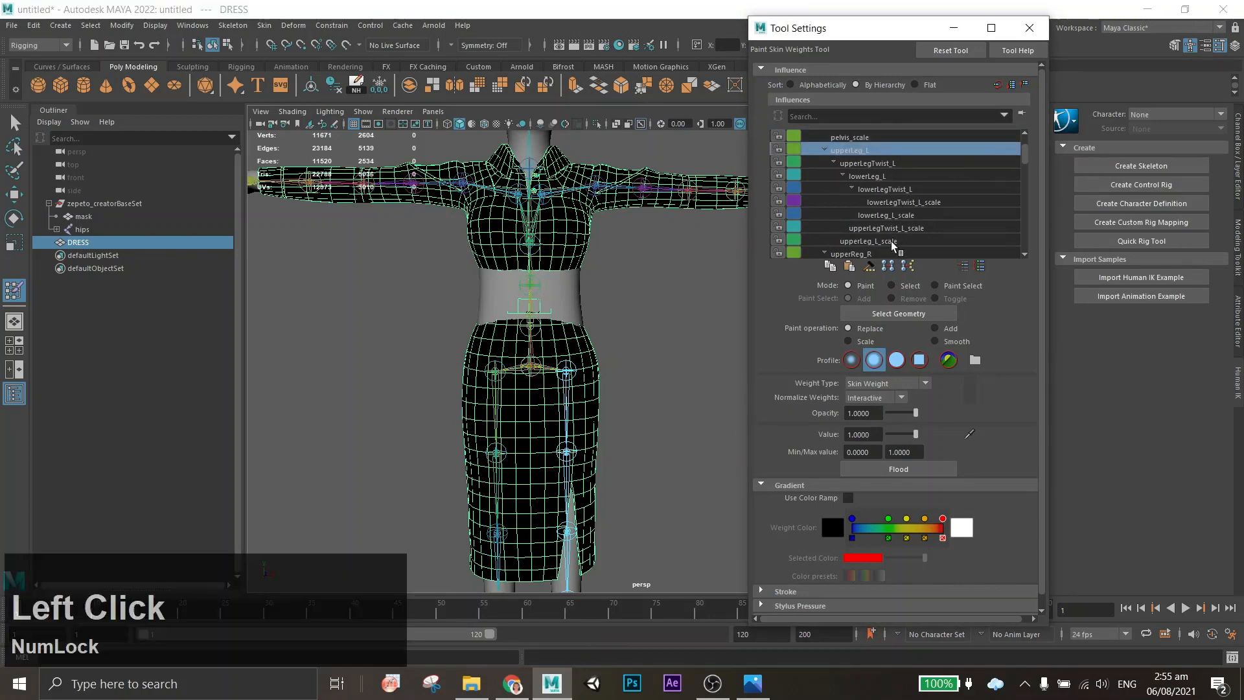
left_click_drag(600, 450, 584, 436, "alt")
middle_click_drag(583, 436, 616, 370, "alt")
left_click_drag(617, 370, 665, 388, "alt")
middle_click_drag(664, 387, 714, 333, "alt")
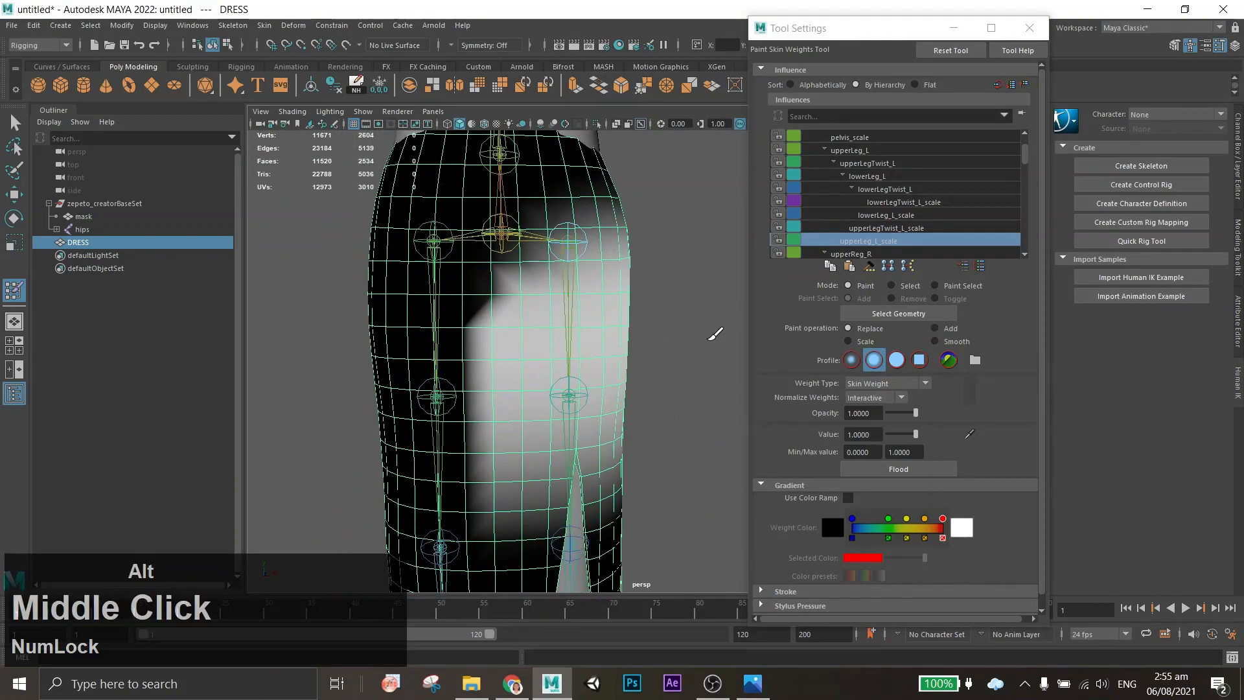
left_click_drag(714, 333, 686, 300, "alt")
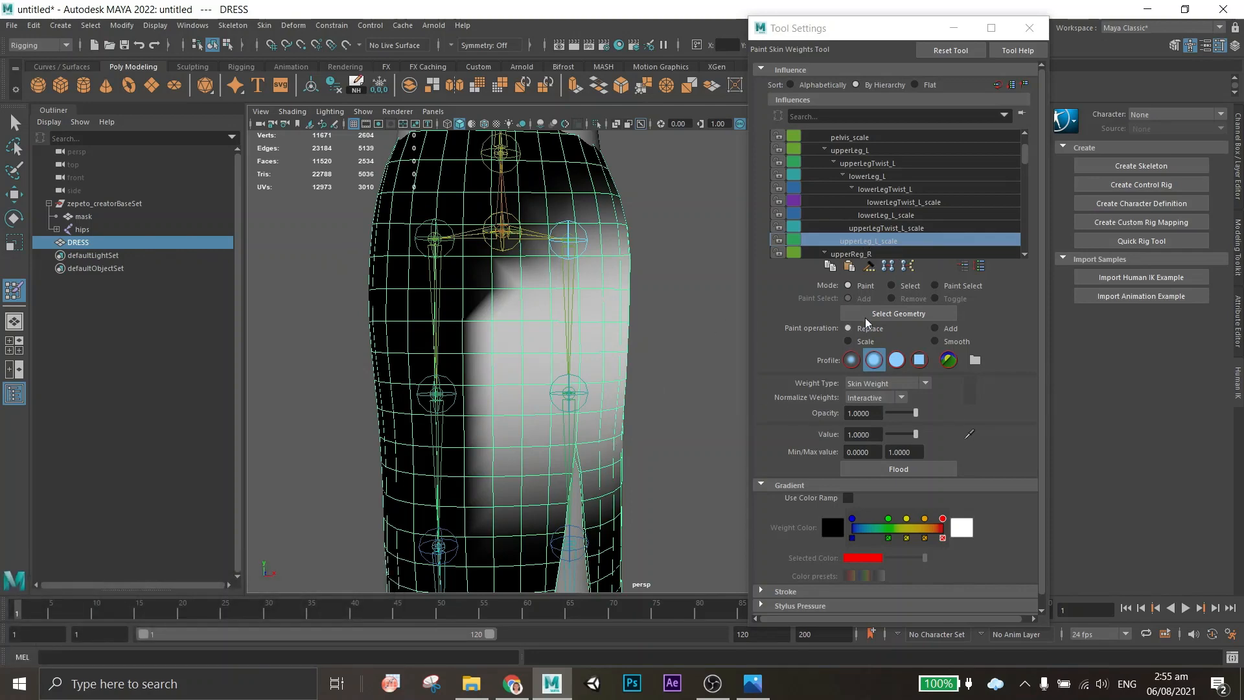
left_click_drag(582, 506, 692, 423, "alt")
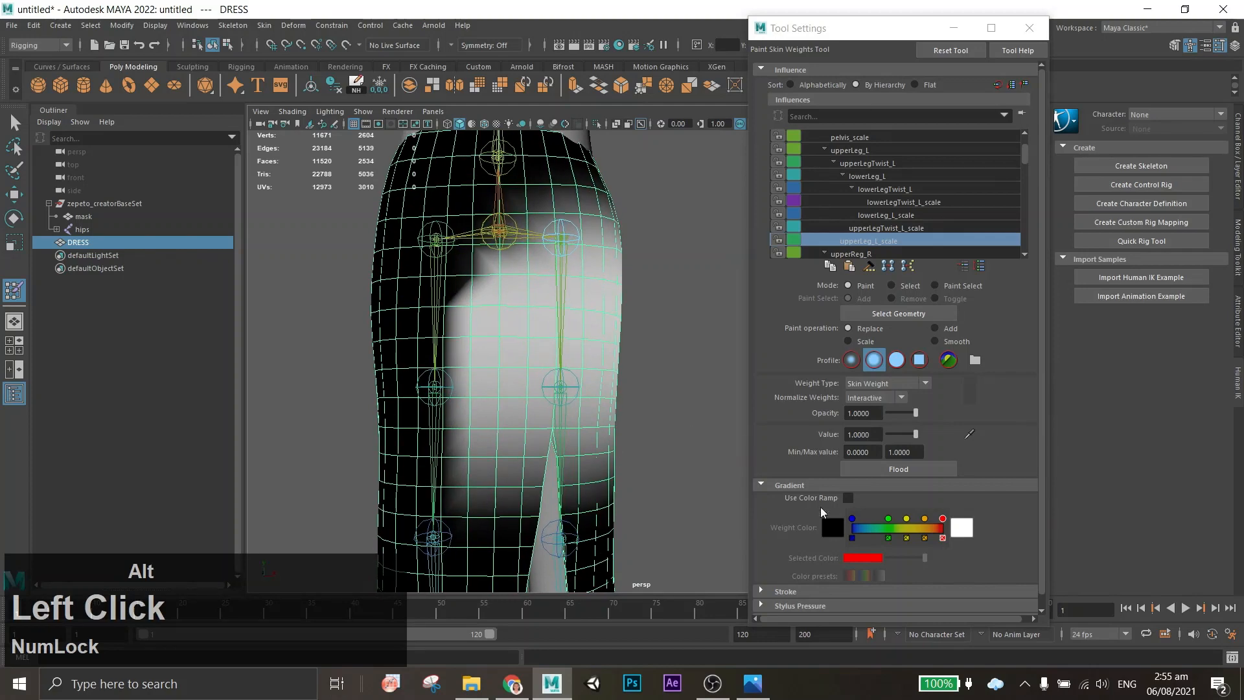
Enable the color ramp for the weight display and inspect the skirt's weight gradient.
left_click(848, 498)
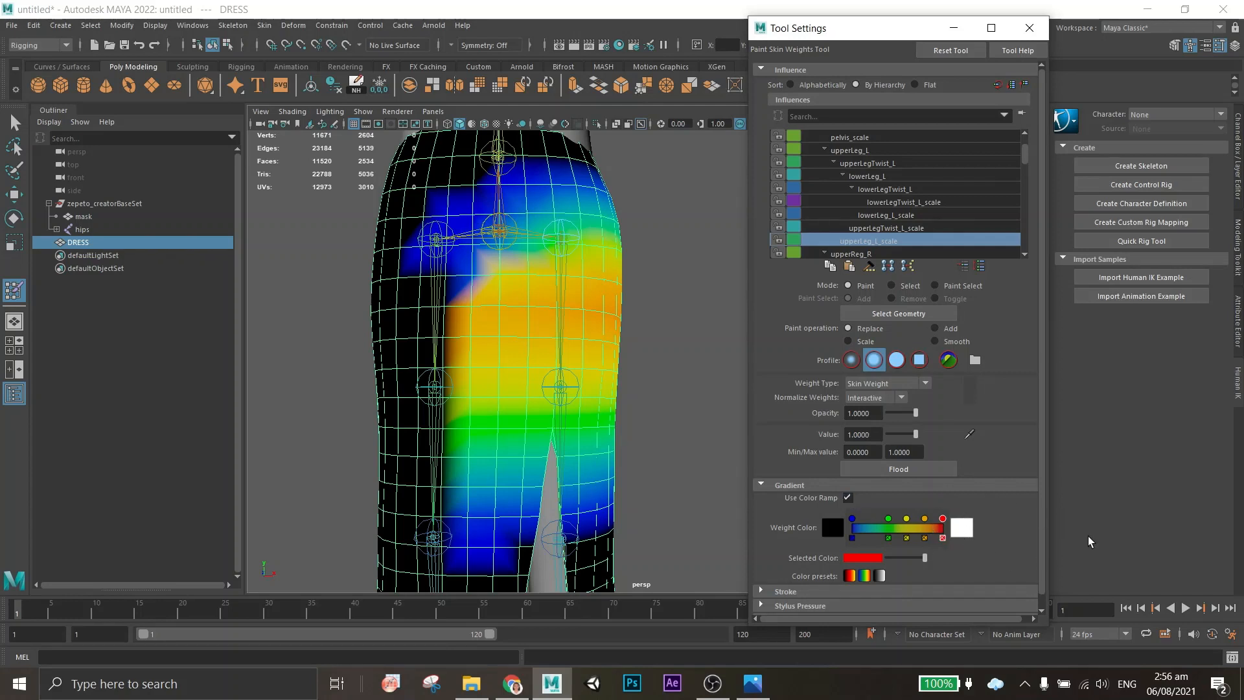
left_click_drag(650, 339, 644, 370, "alt")
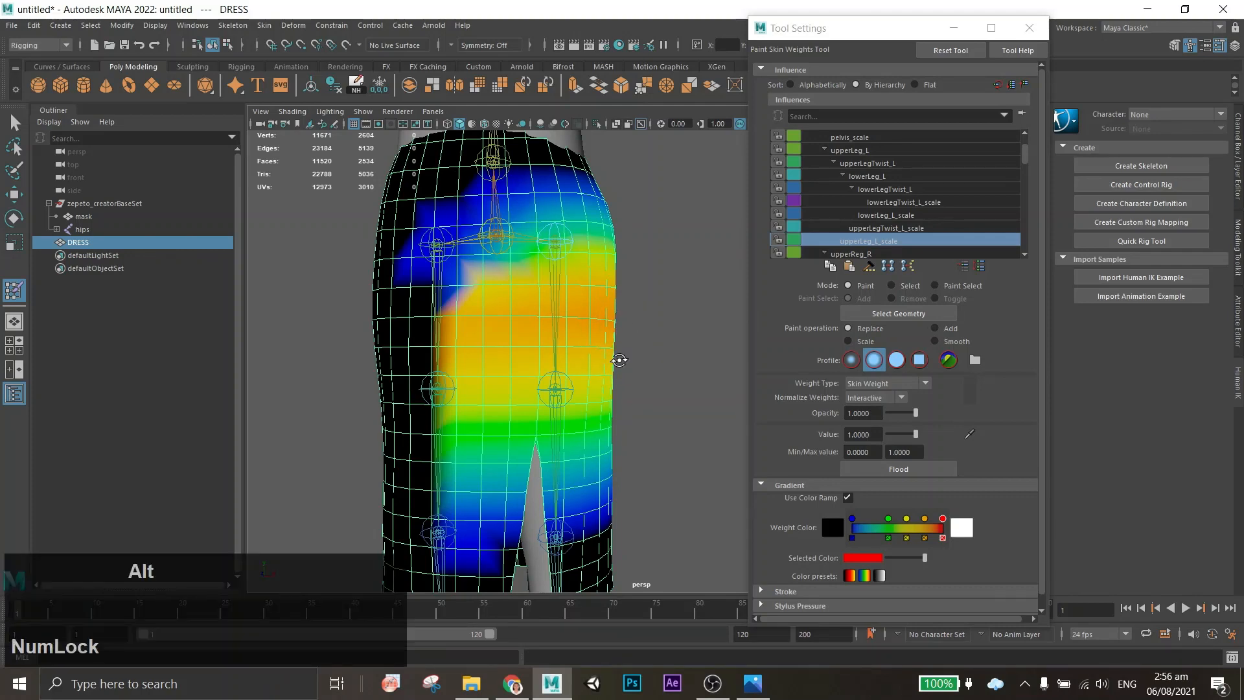
left_click_drag(615, 359, 578, 261, "alt")
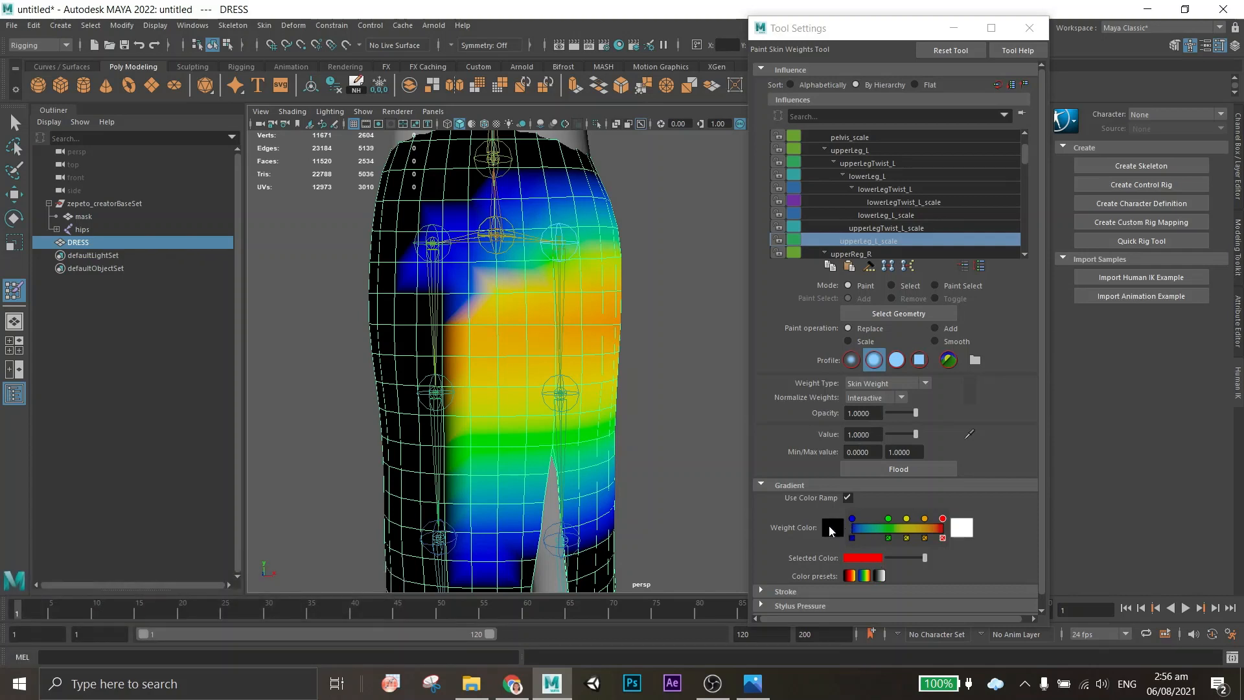
Switch the color ramp off and on again to compare the skirt's weight display in grayscale and color.
left_click(848, 499)
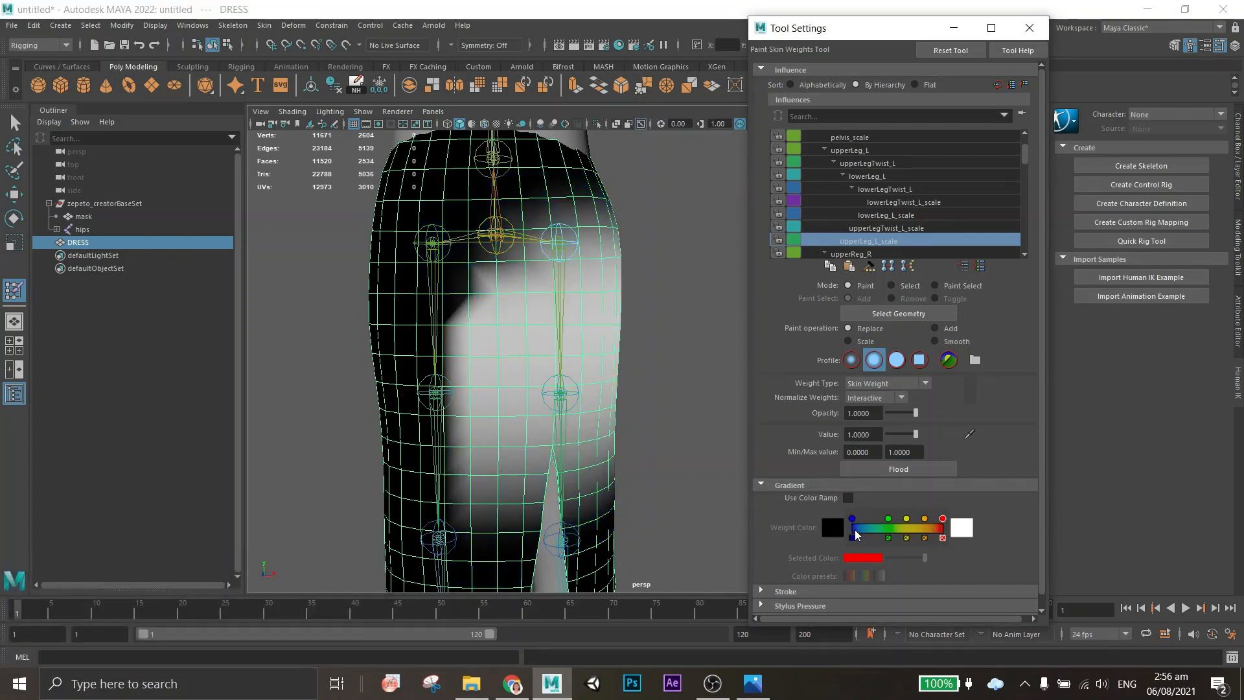
left_click(850, 504)
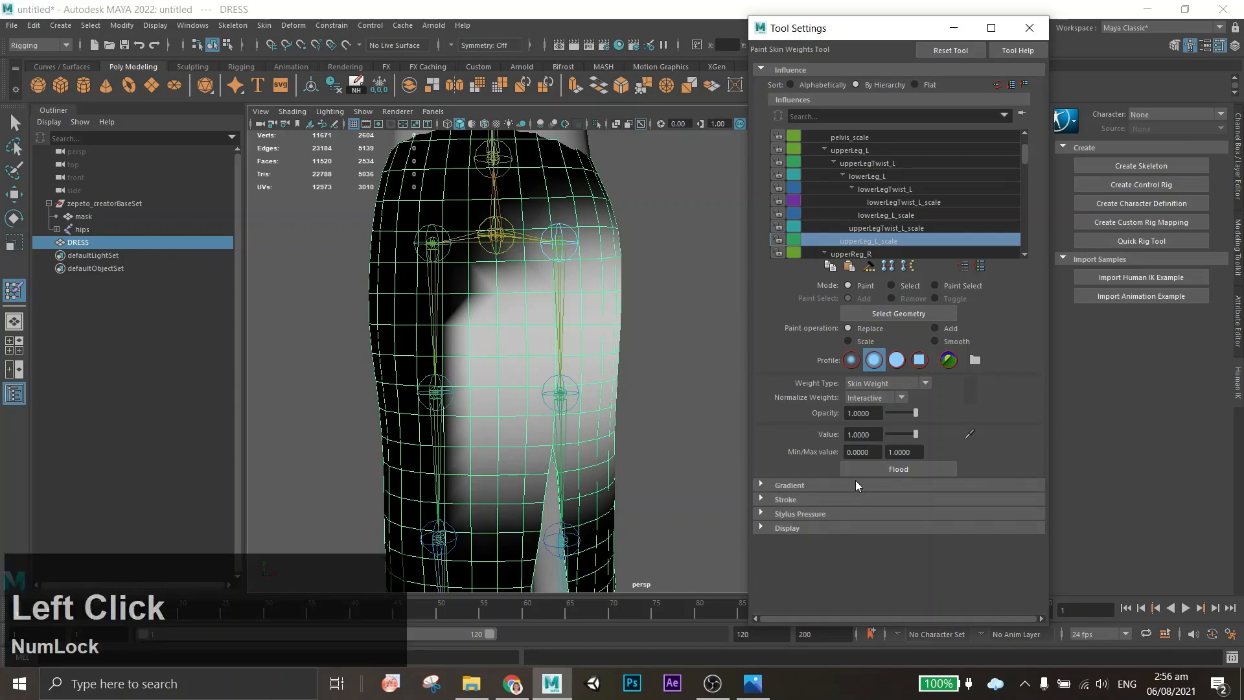
left_click(849, 498)
middle_click_drag(414, 293, 582, 249, "alt")
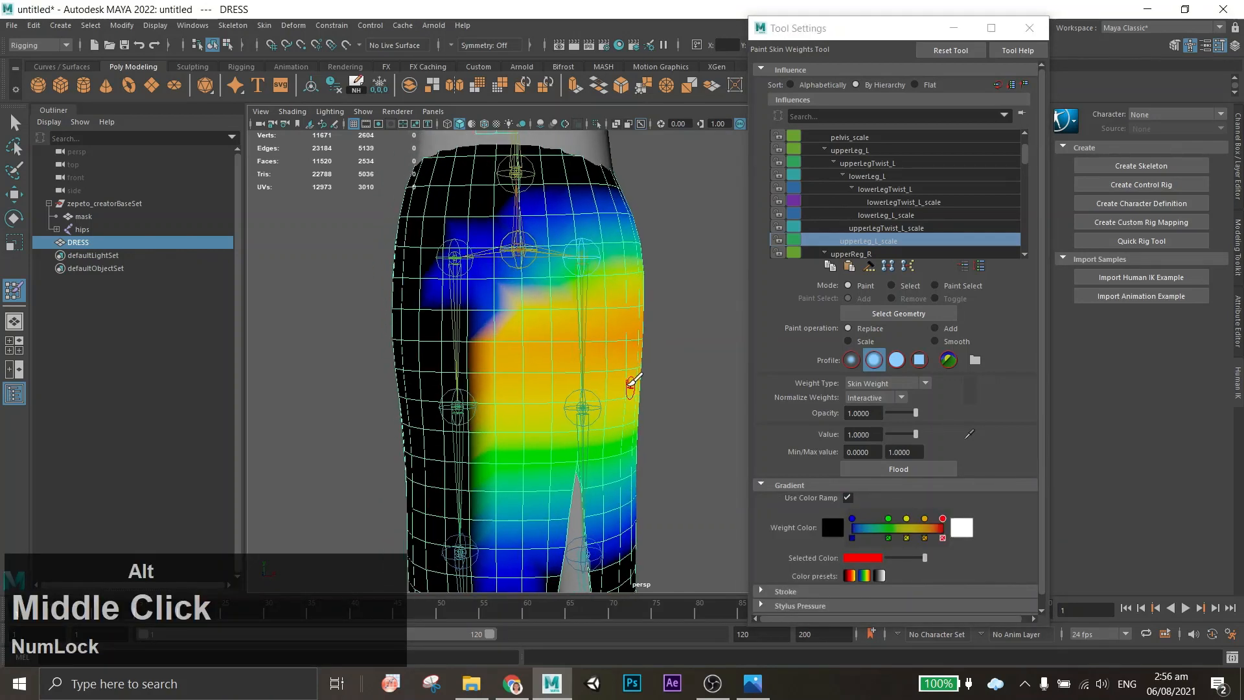
left_click_drag(581, 266, 541, 296, "alt")
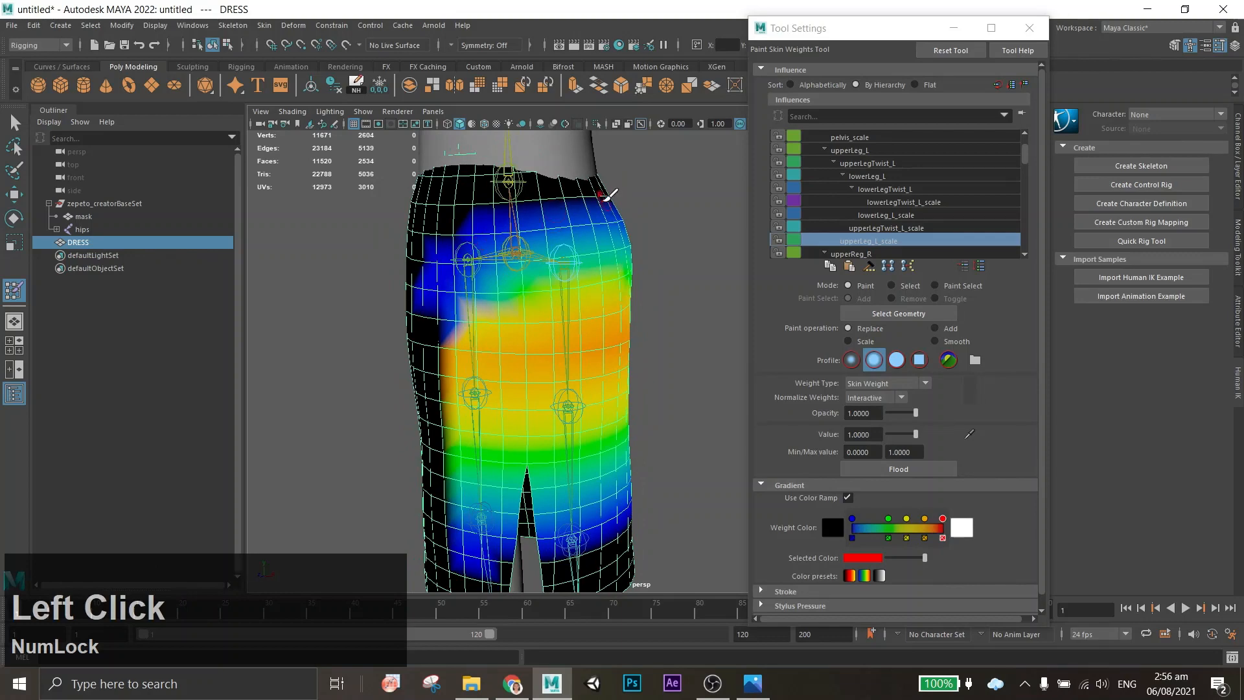
Enlarge the paint brush and switch the upperLeg_L_scale weight display on the skirt from color ramp to grayscale.
mouse_move(616, 332)
left_mouse_down("alt")
mouse_move(650, 356)
mouse_move(564, 297)
left_mouse_up("alt")
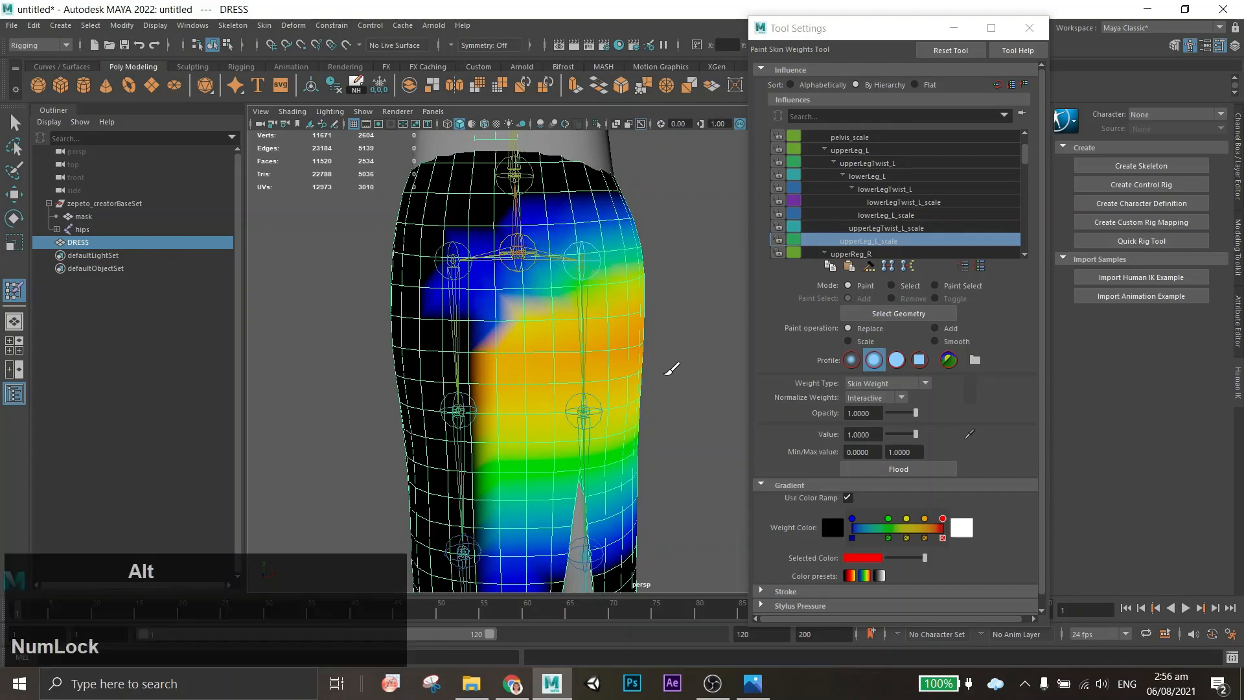
left_click_drag(669, 364, 502, 333, "alt")
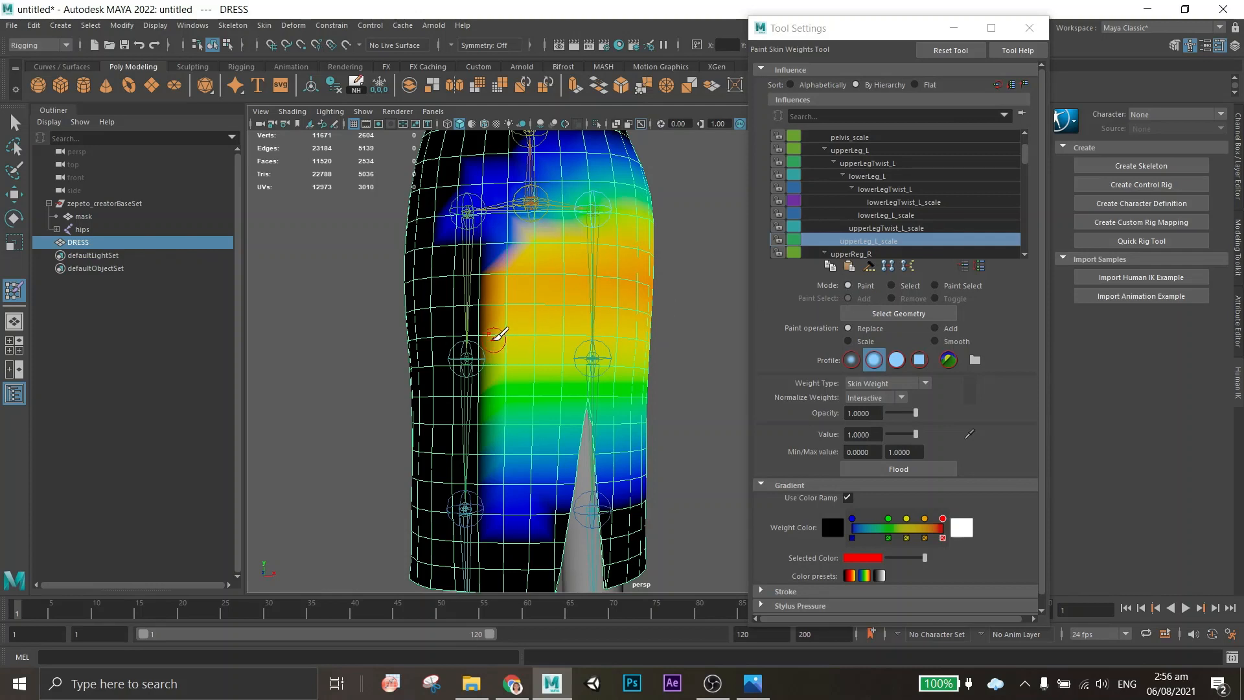
key("b")
mouse_move(525, 339)
left_mouse_down()
mouse_move(564, 339)
mouse_move(549, 339)
mouse_move(542, 292)
mouse_move(561, 339)
mouse_move(522, 333)
mouse_move(526, 363)
left_mouse_up()
left_click_drag(917, 419, 897, 419)
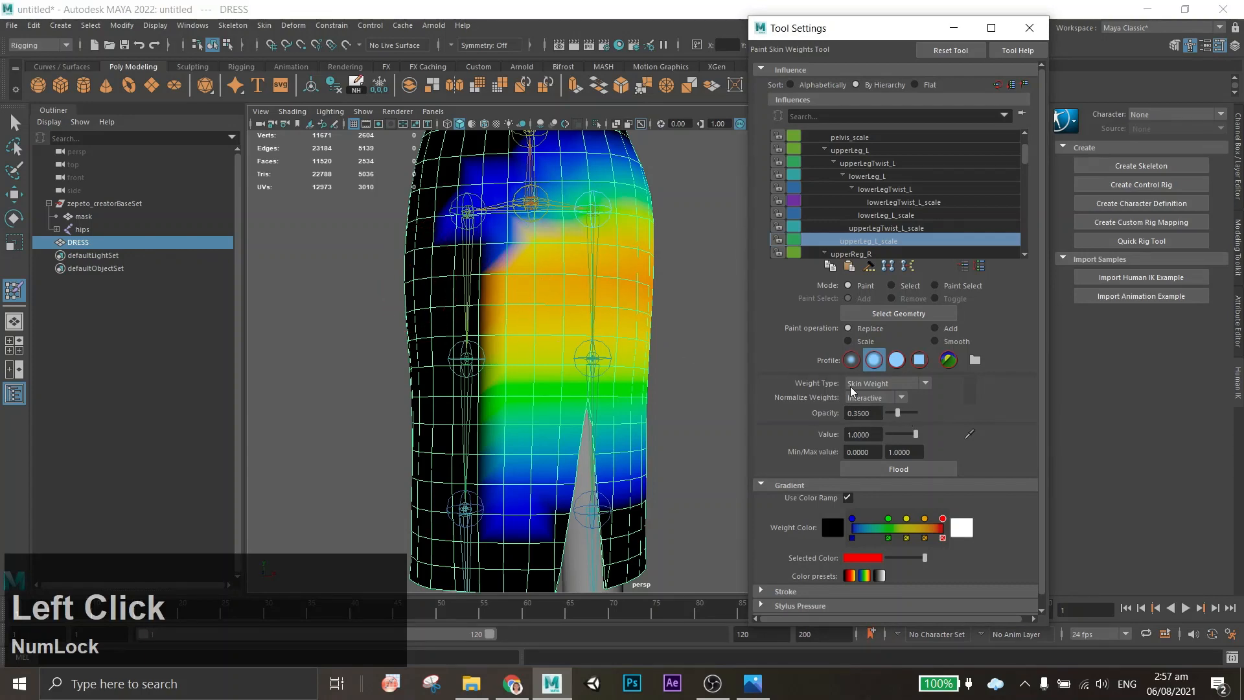
left_click(848, 498)
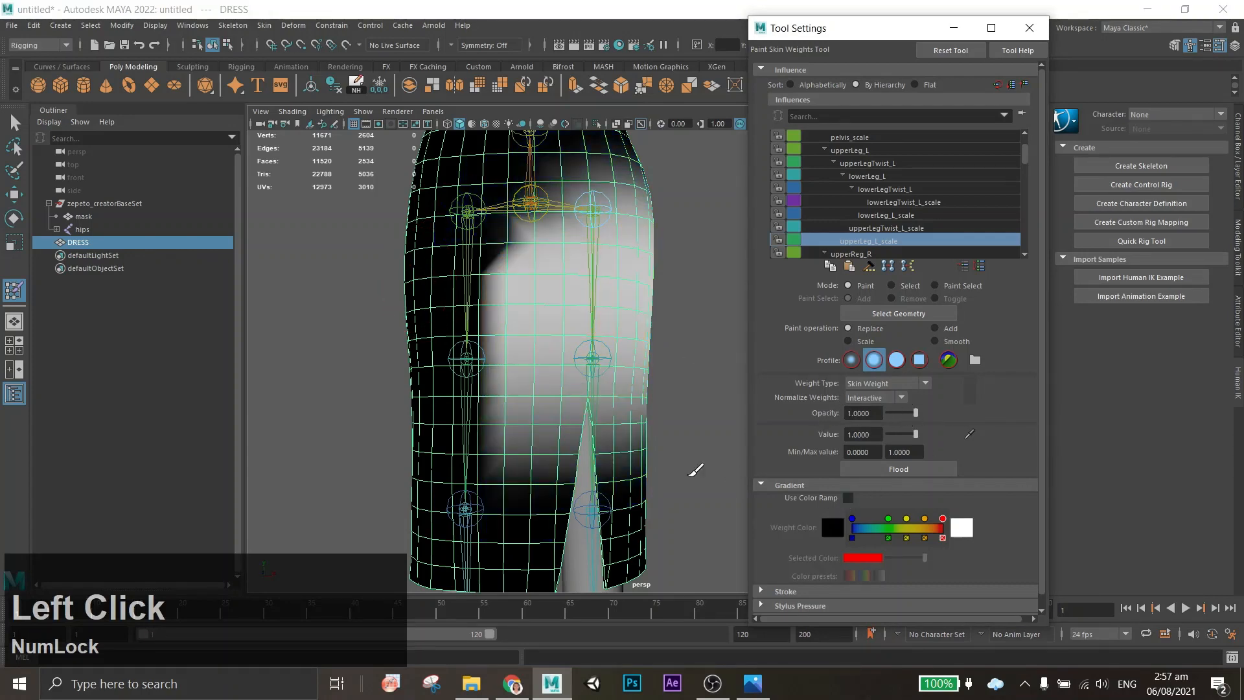
Try painting upperLeg_L_scale weight across the skirt's front at opacity 0.05 and value 1, and undo the stroke.
left_click_drag(593, 353, 680, 356, "alt")
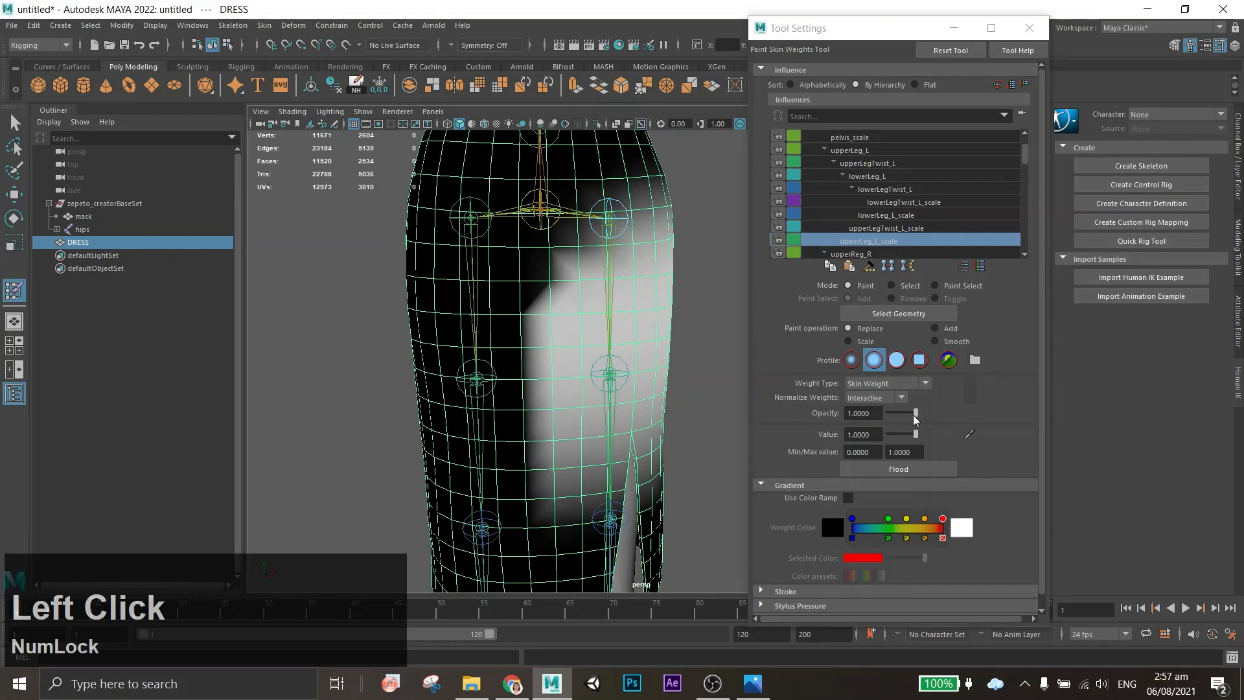
left_click_drag(916, 413, 891, 416)
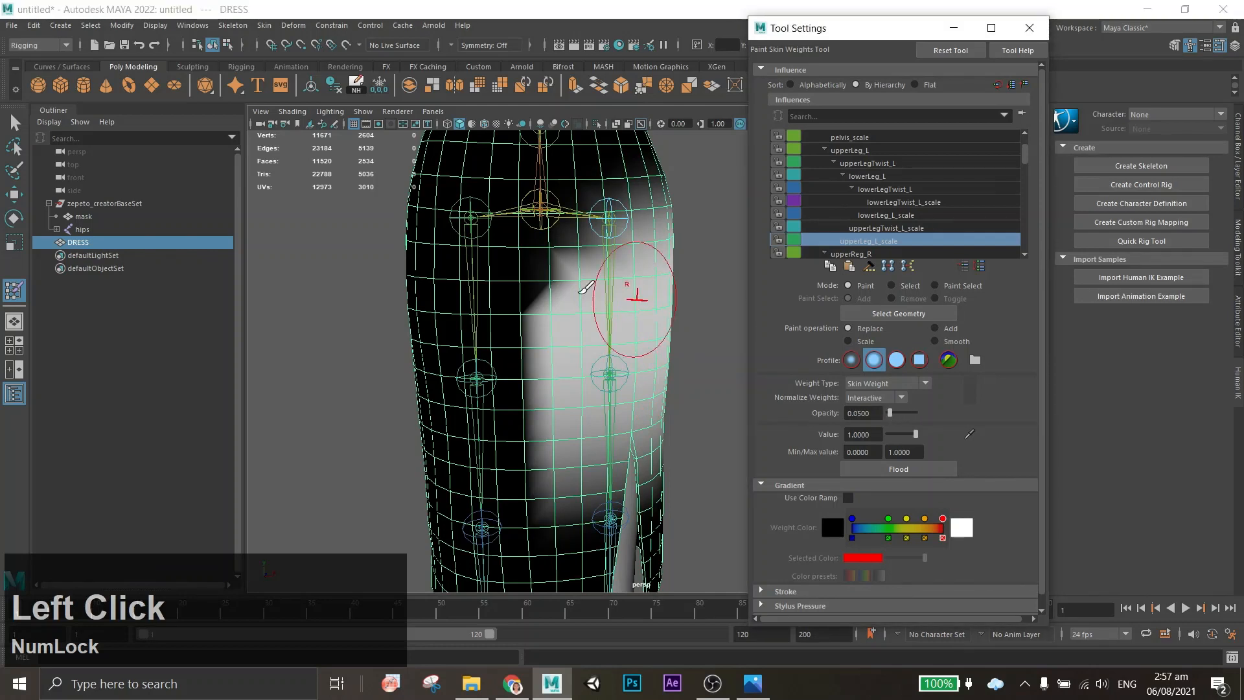
mouse_move(528, 286)
left_mouse_down()
mouse_move(538, 270)
mouse_move(503, 360)
mouse_move(528, 236)
mouse_move(501, 330)
mouse_move(481, 296)
left_mouse_up()
key("z")
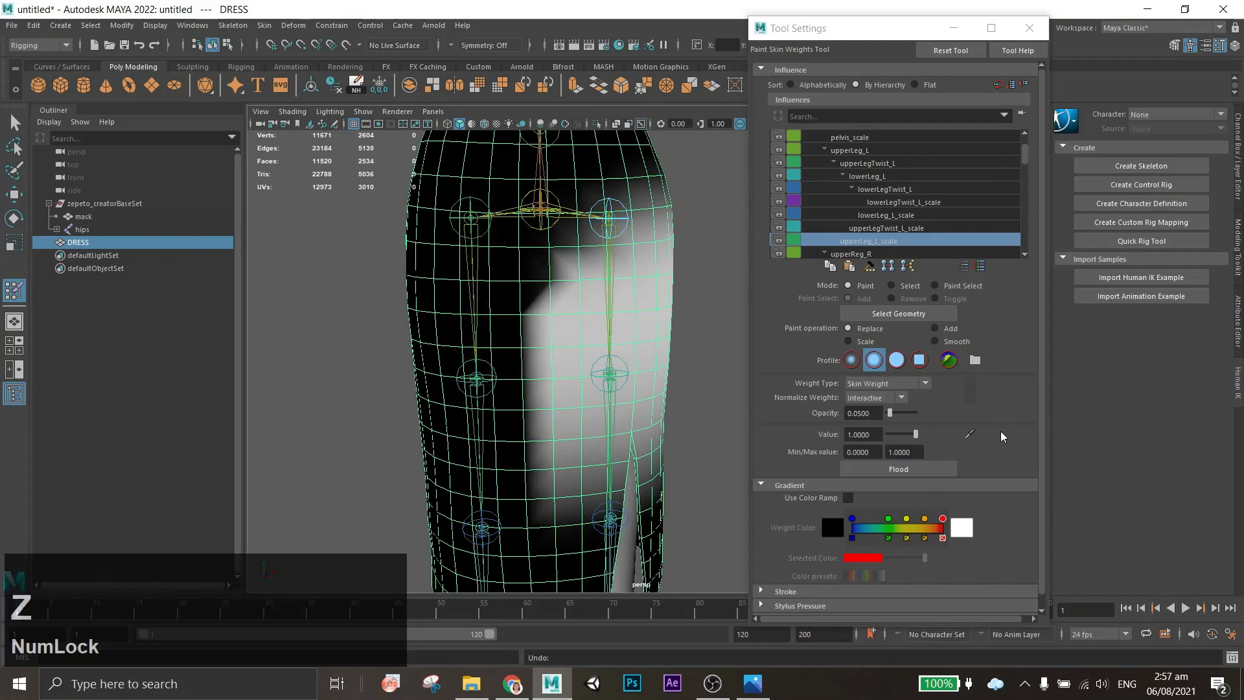
Restore the brush opacity to 1 and try full-strength strokes on the unweighted half of the skirt, undoing each one.
left_click_drag(891, 417, 899, 417)
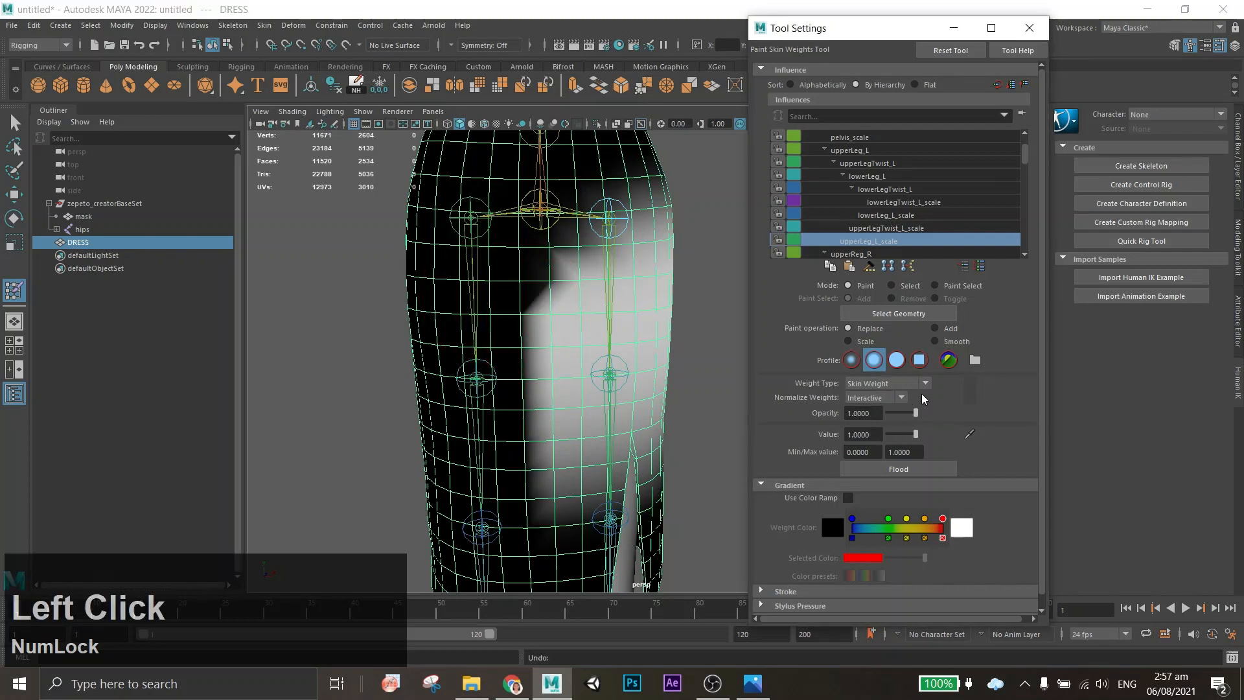
mouse_move(453, 264)
left_mouse_down()
mouse_move(477, 253)
mouse_move(467, 318)
mouse_move(528, 209)
left_mouse_up()
key("ctrl+z")
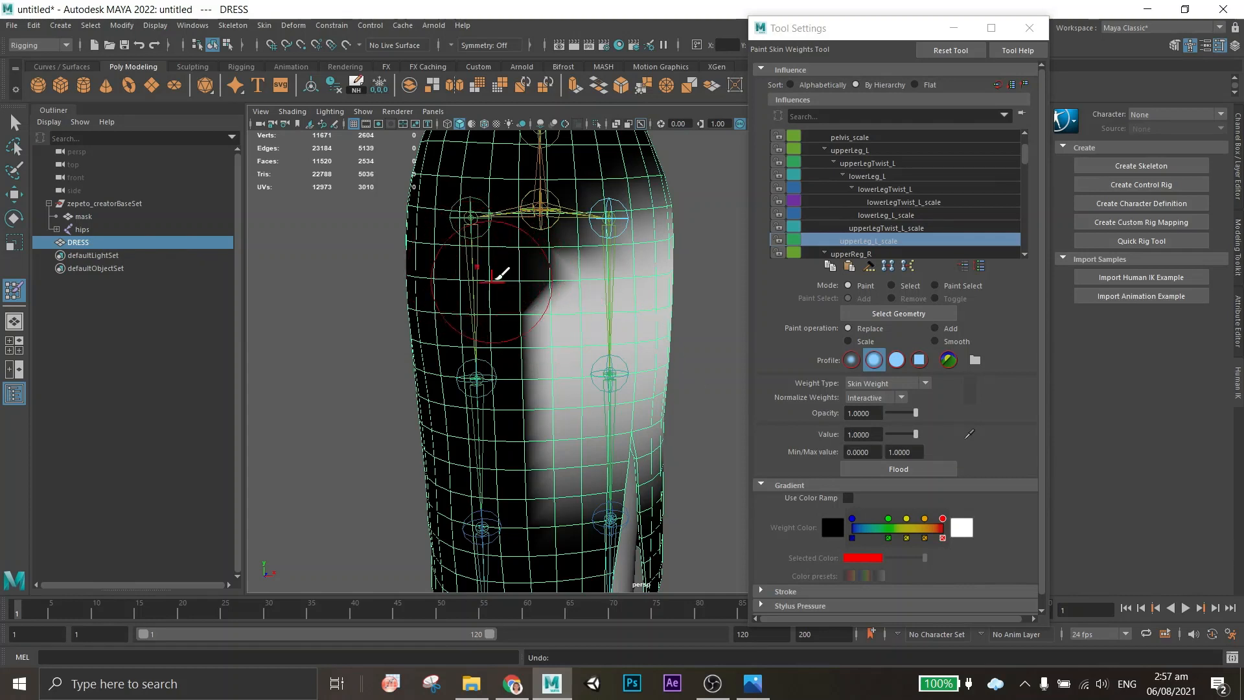
mouse_move(502, 273)
left_mouse_down()
mouse_move(457, 321)
mouse_move(430, 292)
mouse_move(440, 285)
left_mouse_up()
key("ctrl+z")
Set the brush value to 0 and try erasing upperLeg_L_scale weight above the skirt's slit, undoing the stroke.
left_click_drag(914, 433, 887, 434)
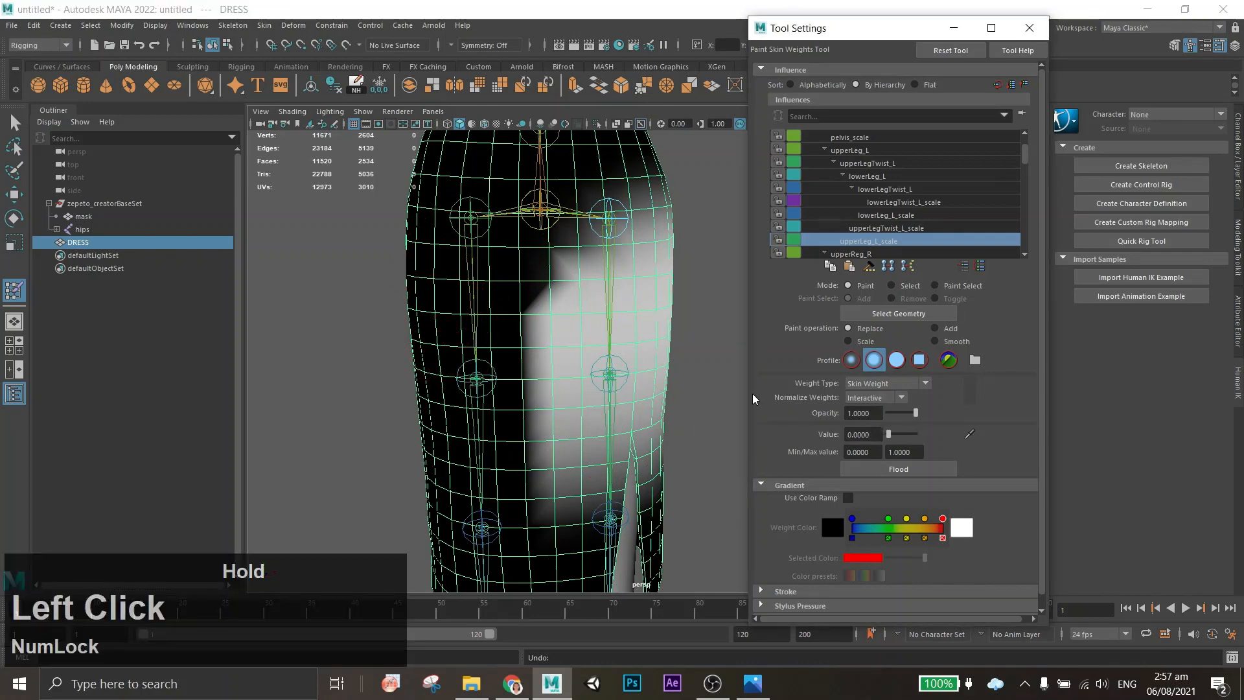
mouse_move(639, 334)
left_mouse_down("alt")
mouse_move(519, 319)
mouse_move(547, 322)
mouse_move(606, 289)
mouse_move(558, 336)
mouse_move(592, 295)
mouse_move(616, 337)
left_mouse_up("alt")
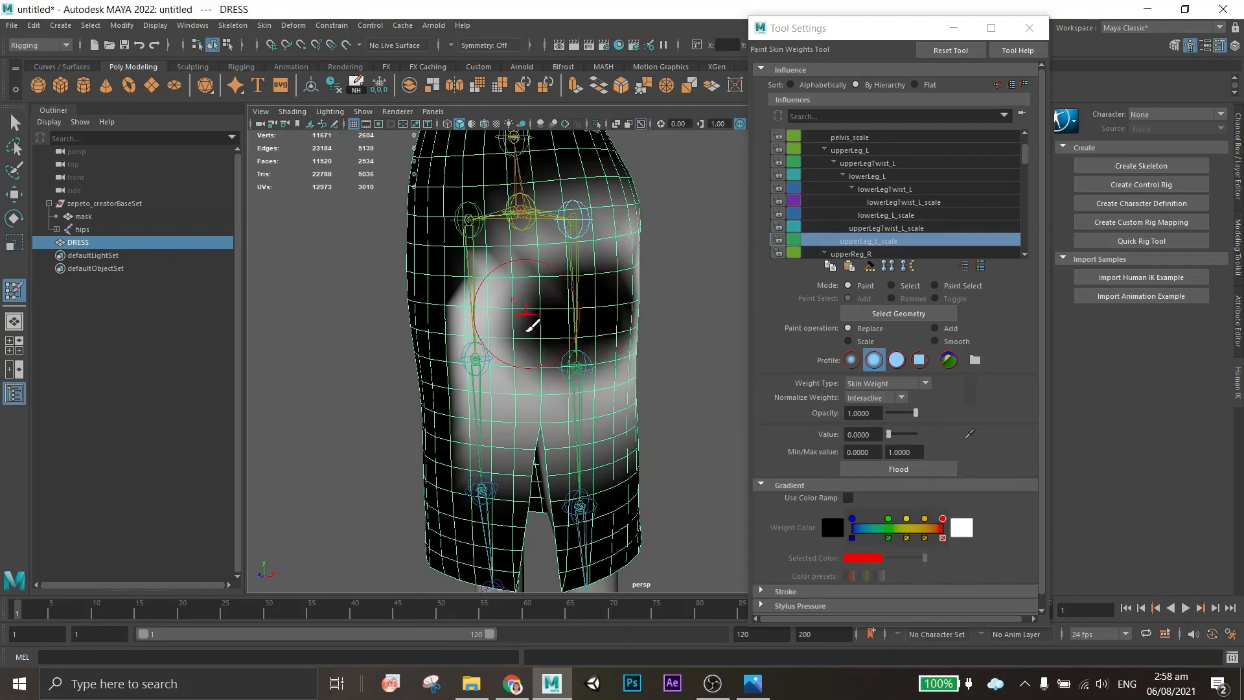
key("ctrl+z")
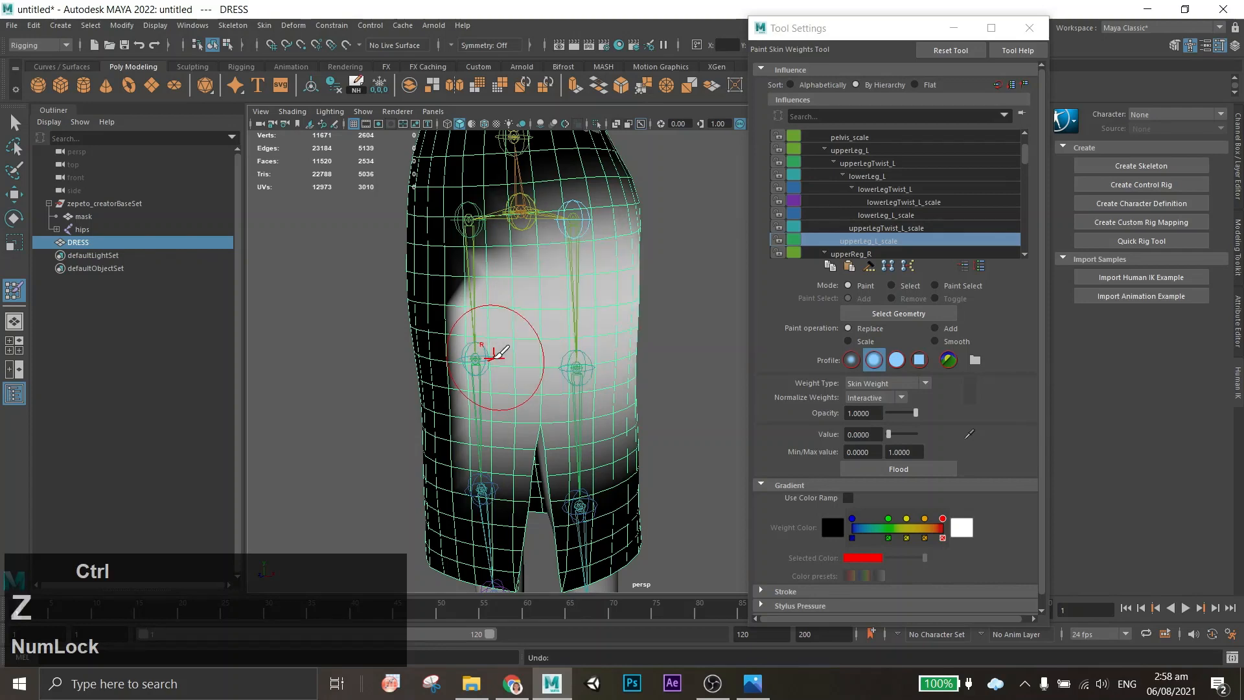
Examine the upperLeg_L_scale weight distribution across the skirt's front and around the slit.
left_click_drag(591, 352, 713, 347, "alt")
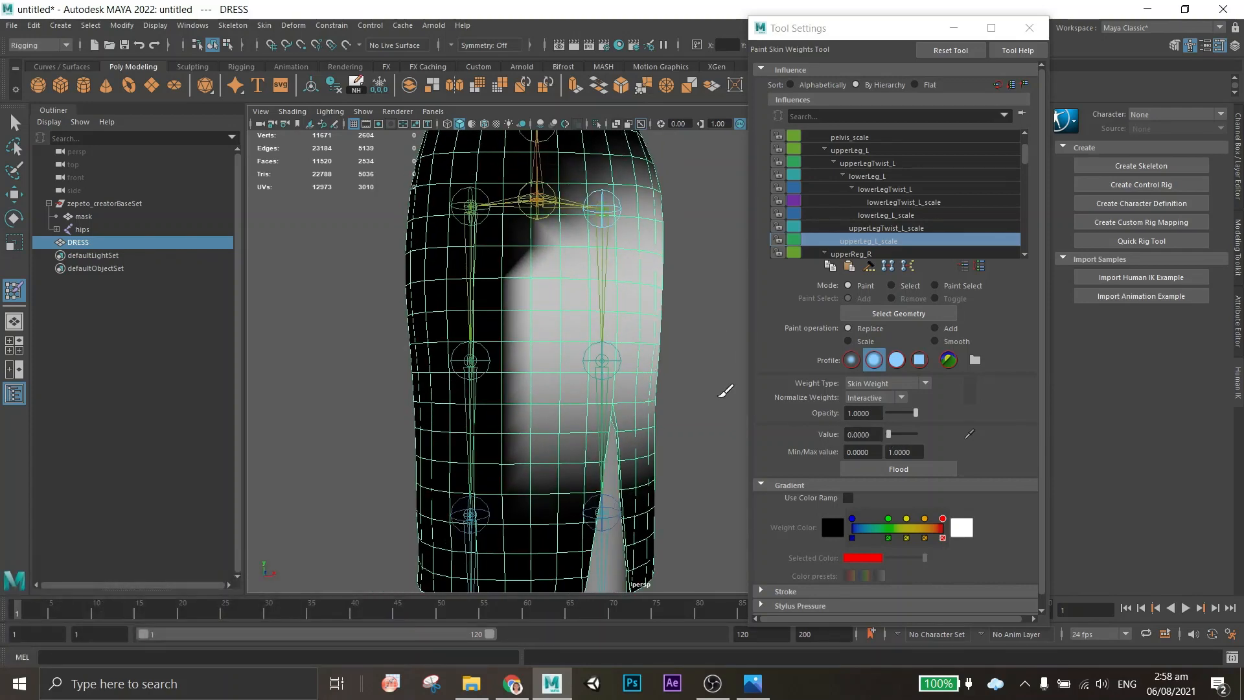
left_click_drag(519, 361, 542, 361, "alt")
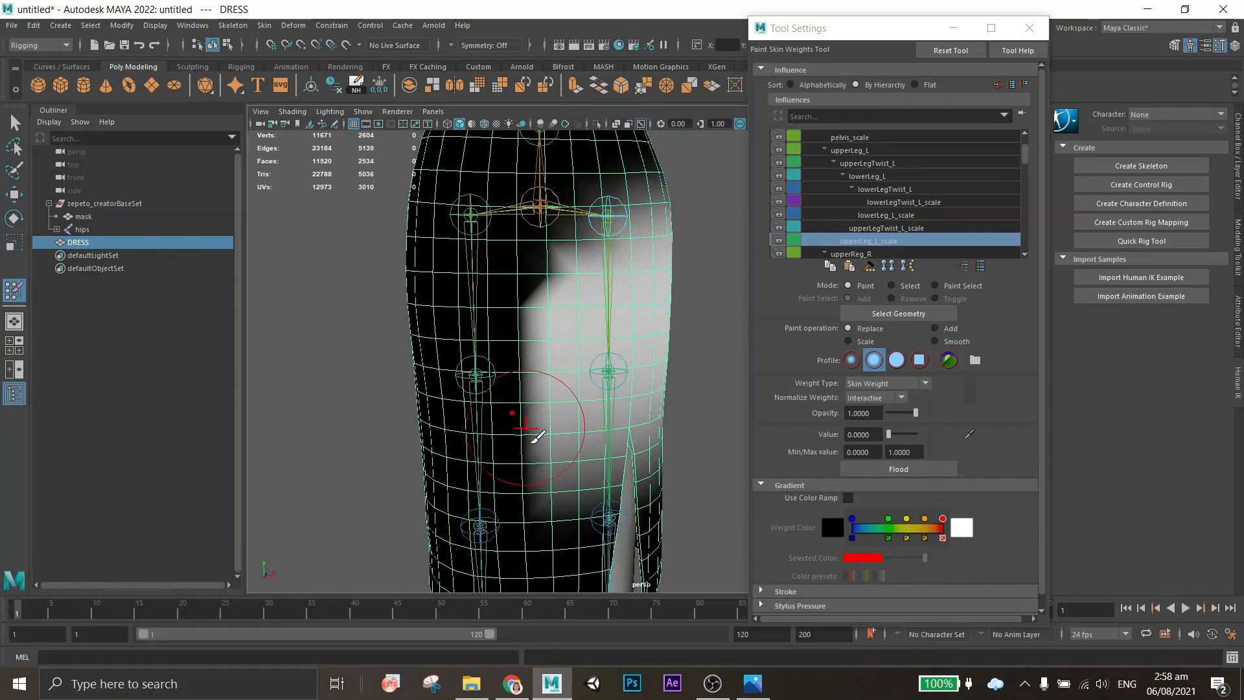
scroll(580, 350, "down", 2)
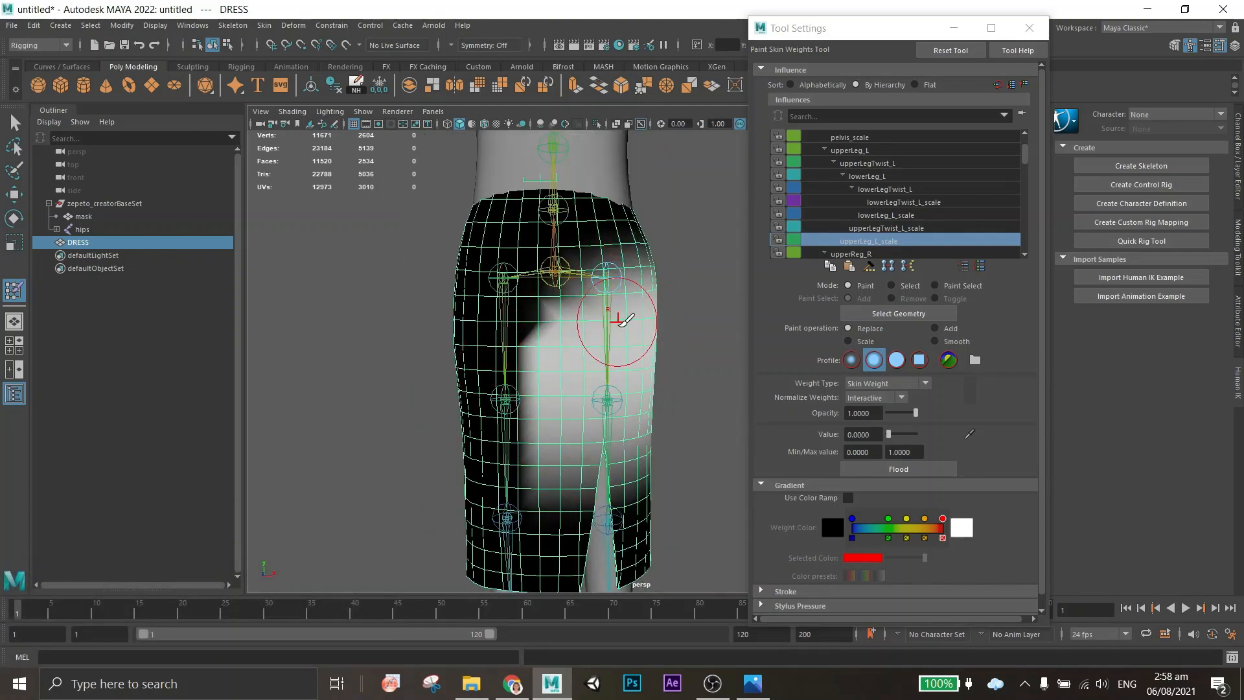
middle_click_drag(668, 412, 612, 355, "alt")
left_click_drag(613, 355, 644, 329, "alt")
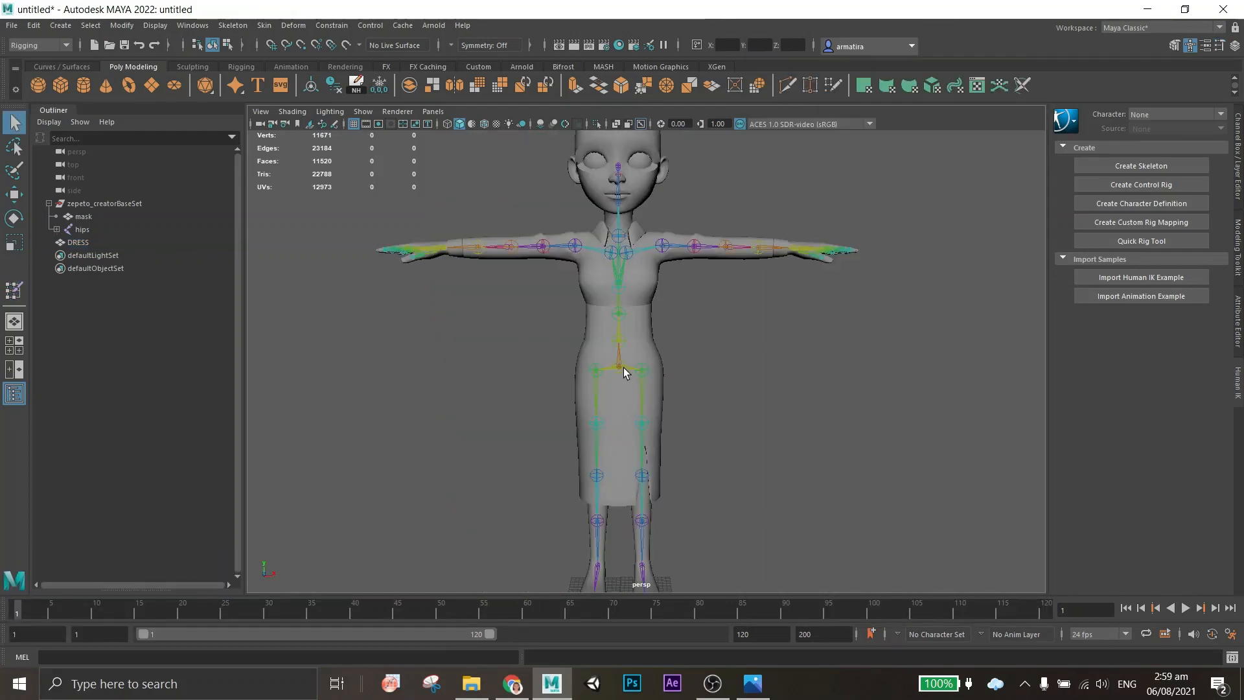
Select the DRESS mesh and open the Paint Skin Weights tool with its options, focused on the skirt.
scroll(638, 402, "up", 4)
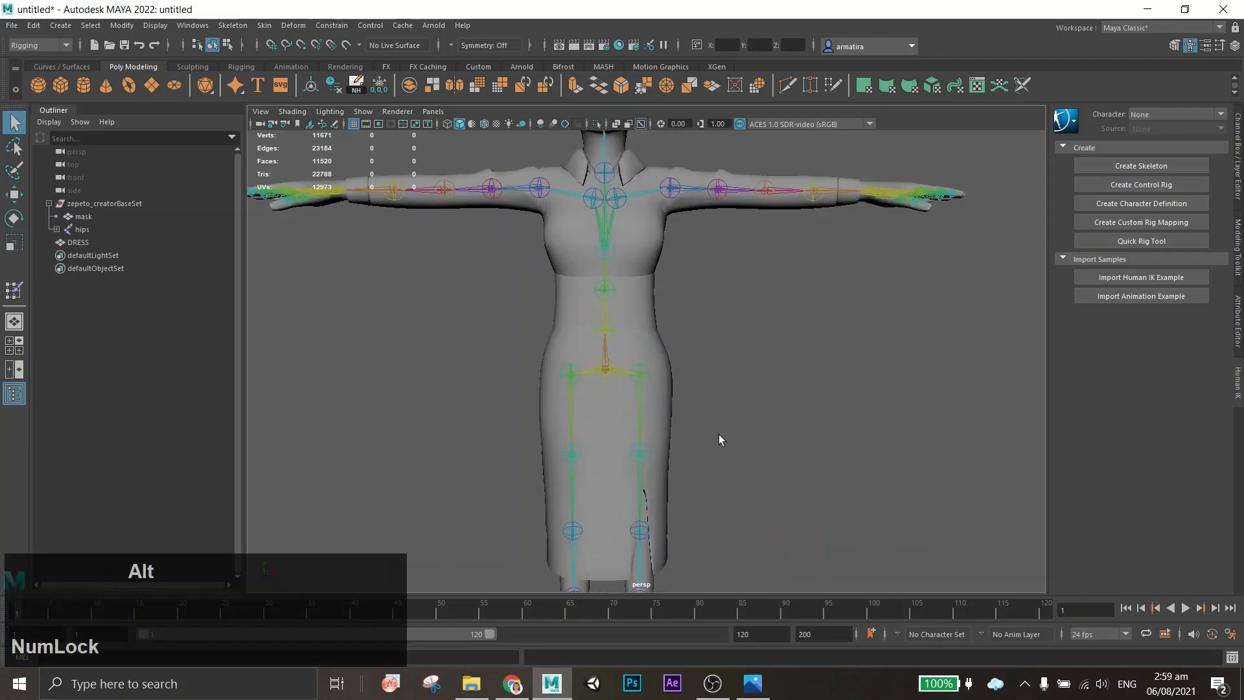
middle_click_drag(720, 436, 642, 588, "alt")
left_click_drag(642, 588, 687, 372, "alt")
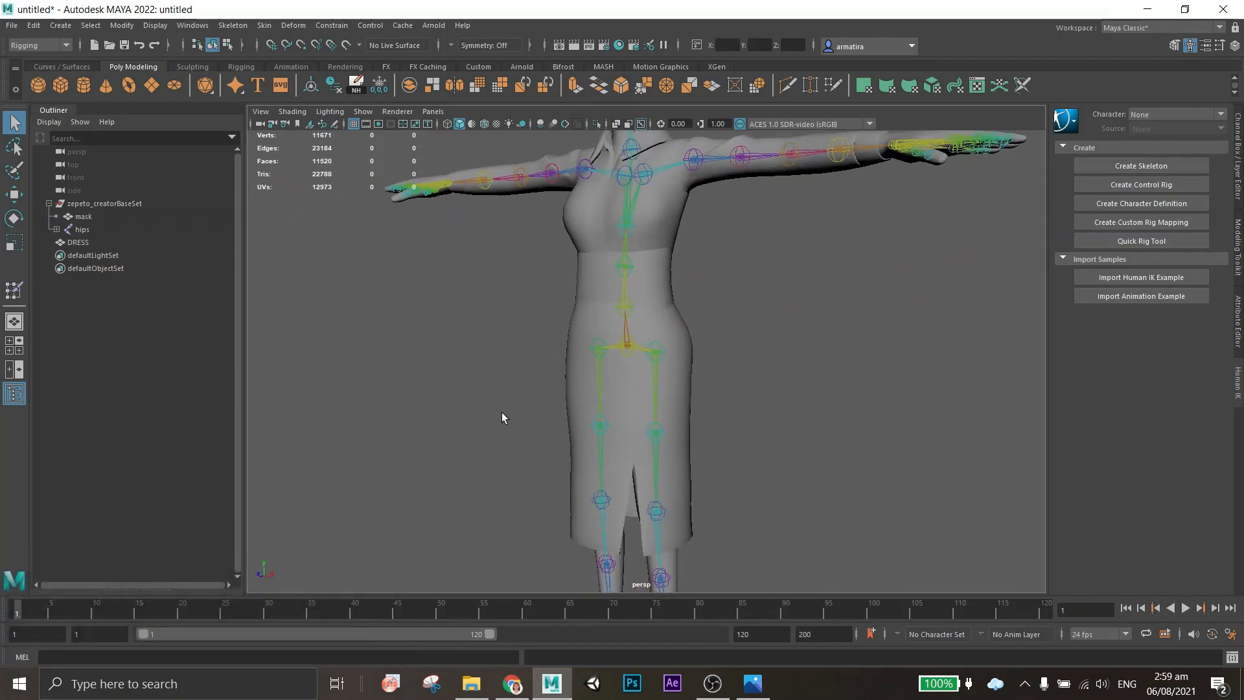
left_click(104, 243)
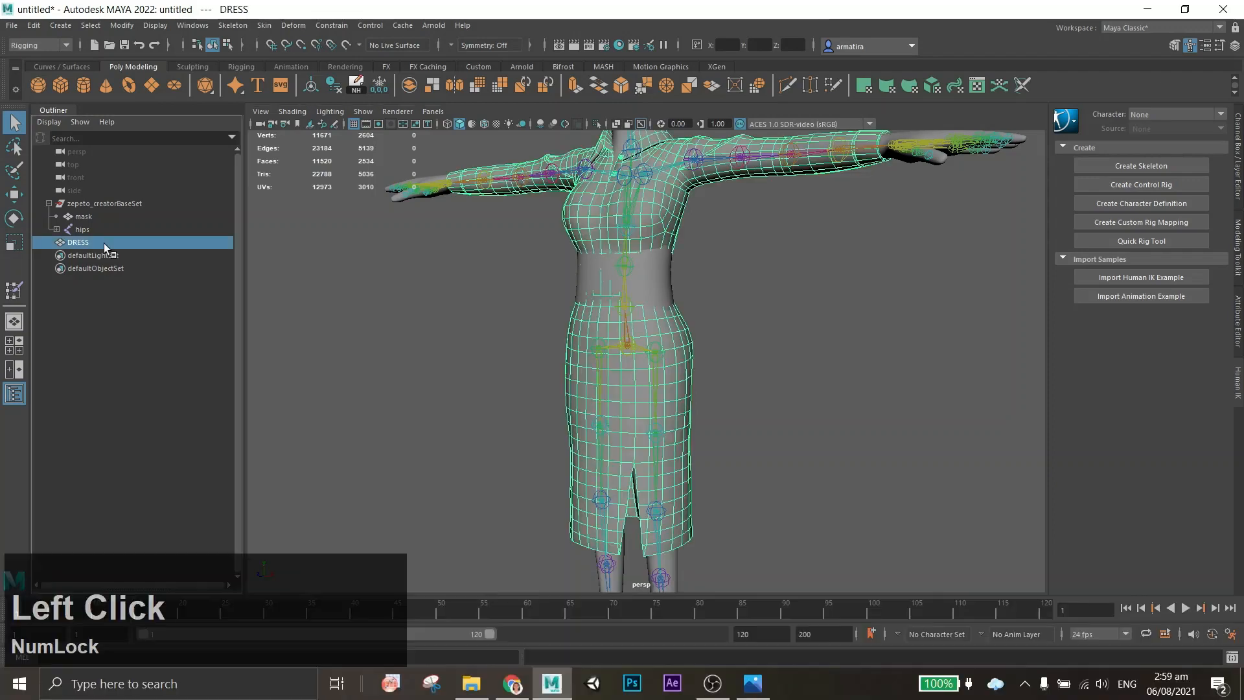
left_click(264, 25)
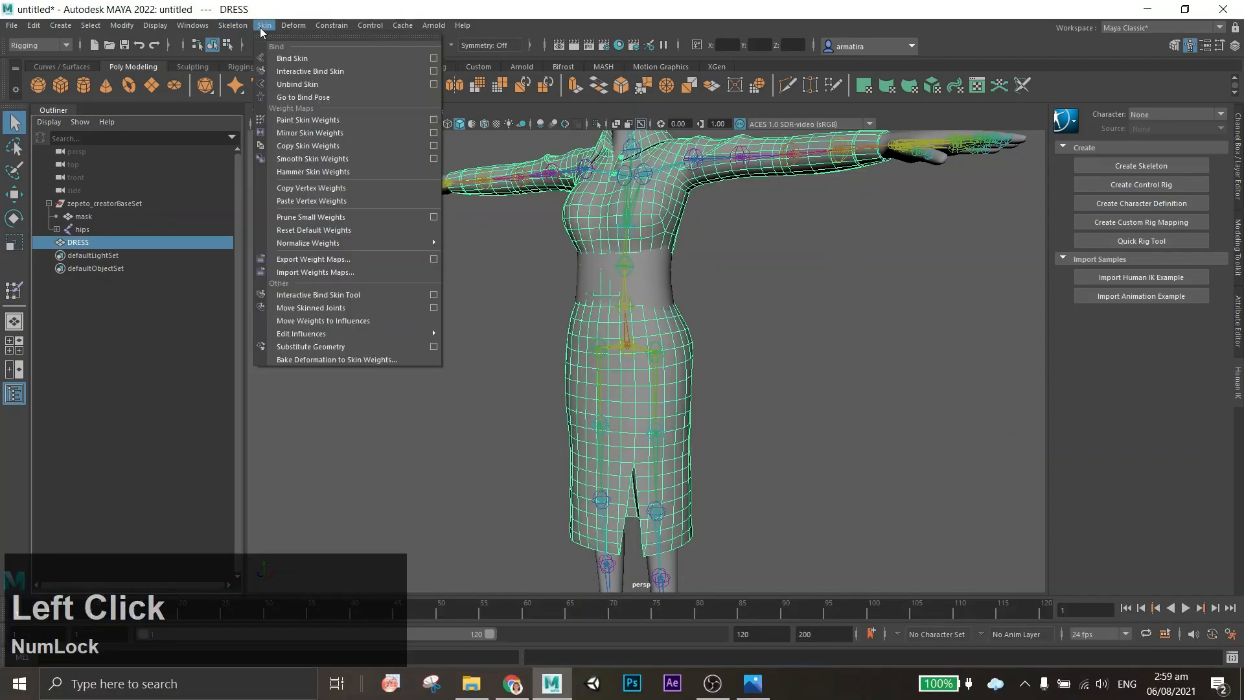
left_click(434, 122)
scroll(593, 444, "up", 3)
middle_click_drag(593, 444, 711, 304, "alt")
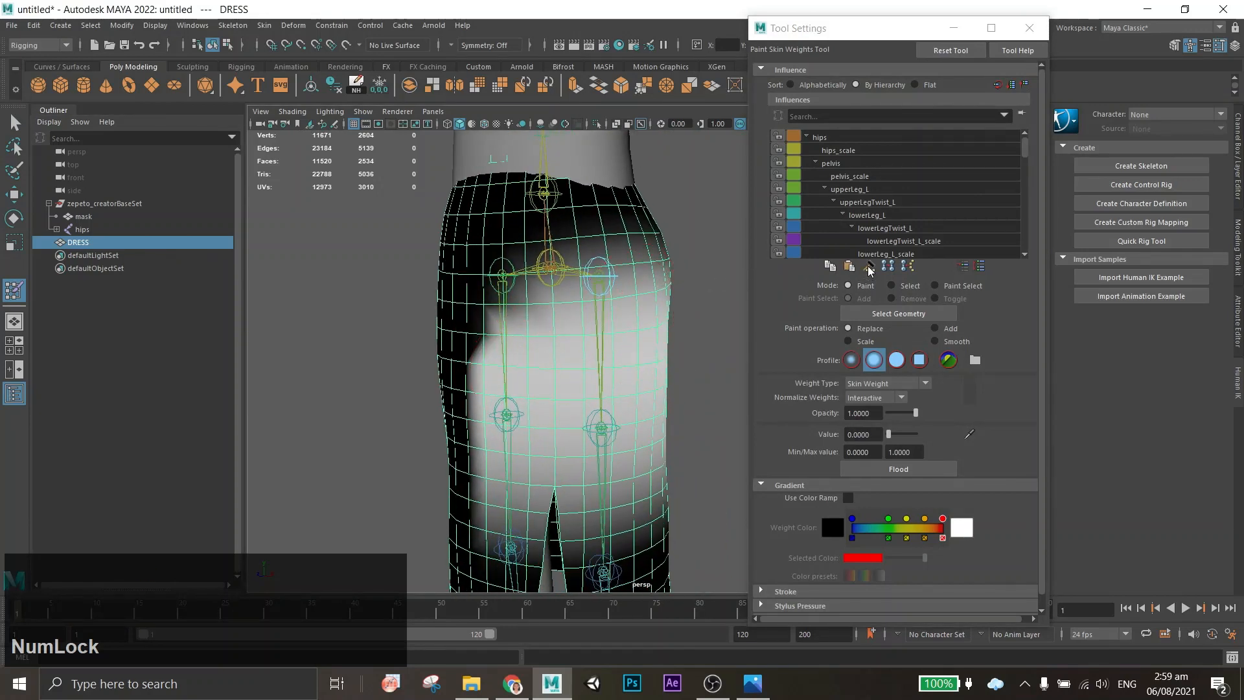
Leave weight painting, show the Modeling Toolkit and inspect the skirt's mesh in vertex selection mode.
left_click(15, 123)
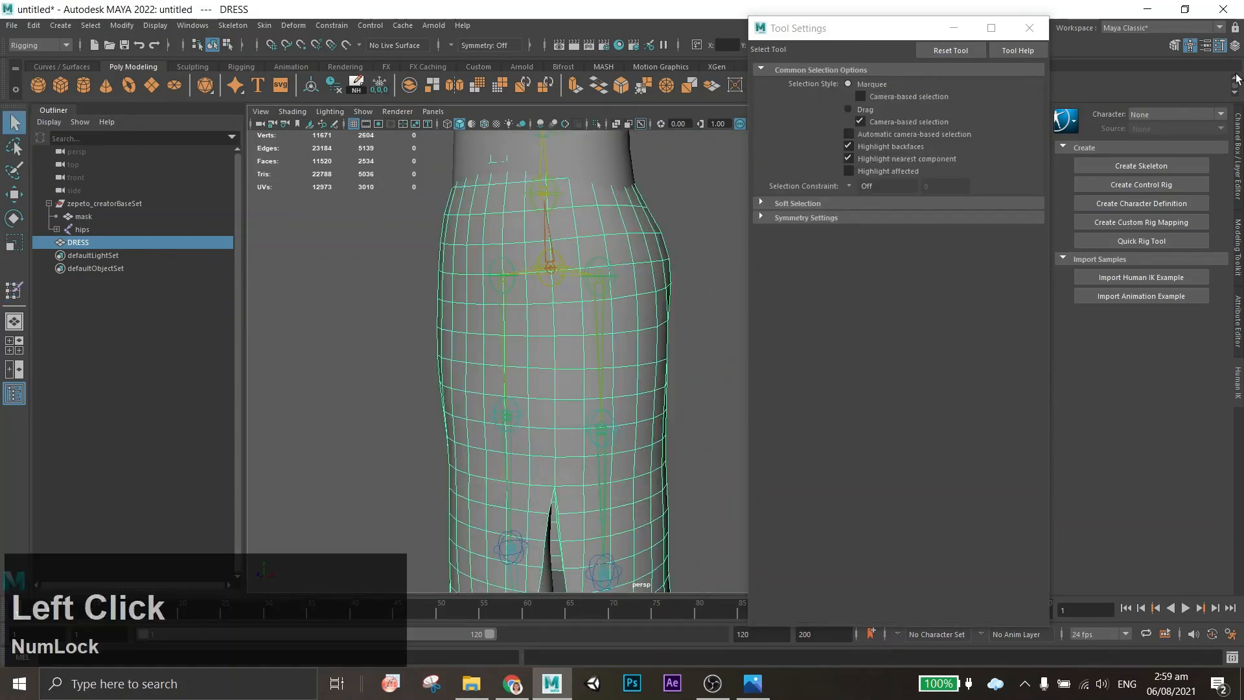
left_click(1175, 47)
left_click(1115, 155)
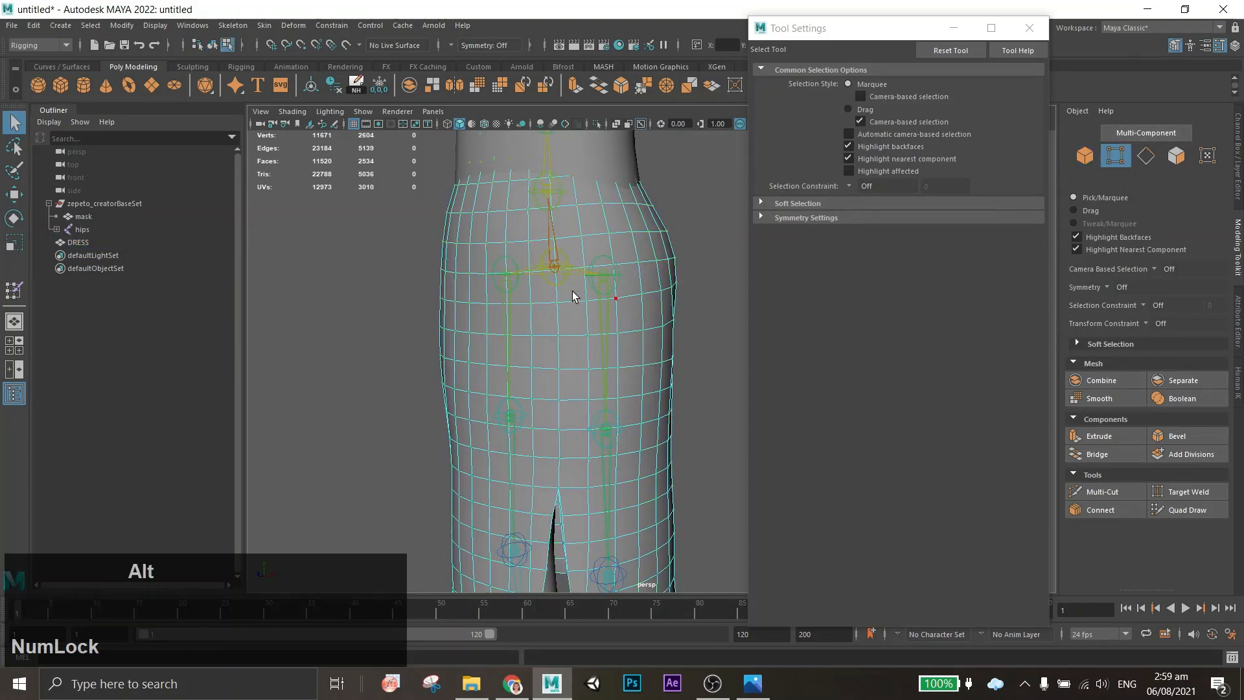
left_click_drag(569, 292, 613, 168, "alt")
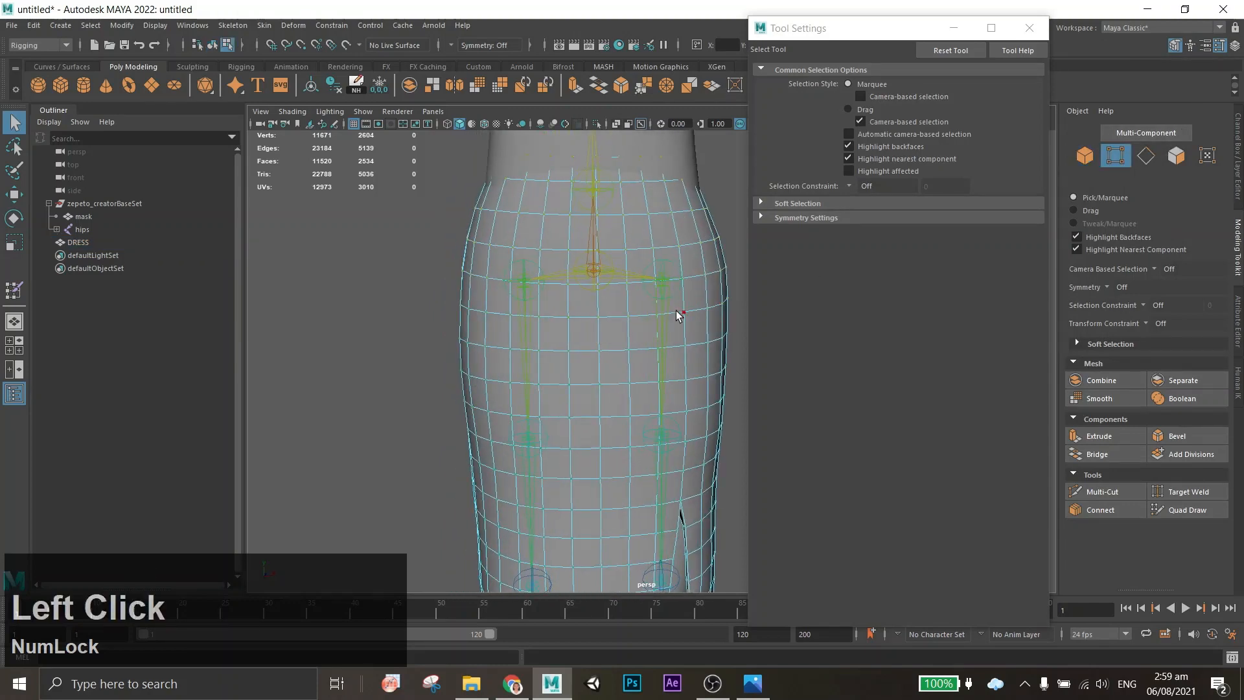
left_click_drag(675, 310, 514, 327, "alt")
Return to object selection and rotate the upperReg_R joint to swing the leg forward, redoing the rotation from a side view.
key("e")
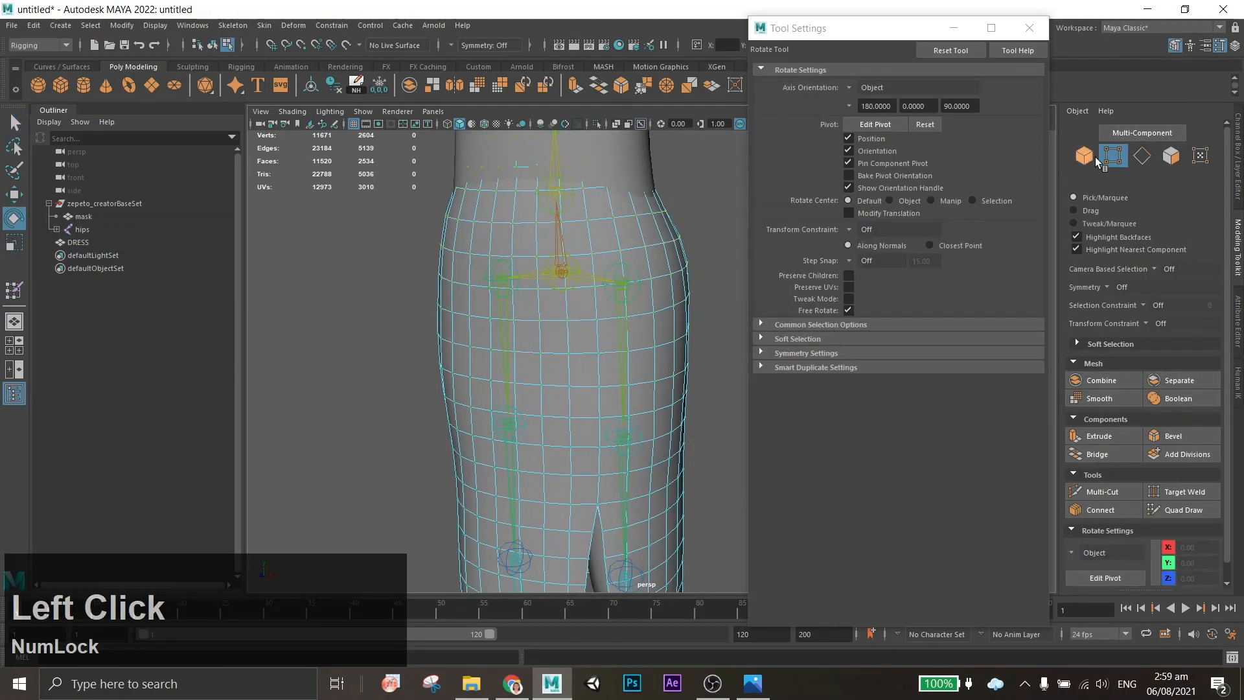
left_click(1094, 157)
left_click(502, 341)
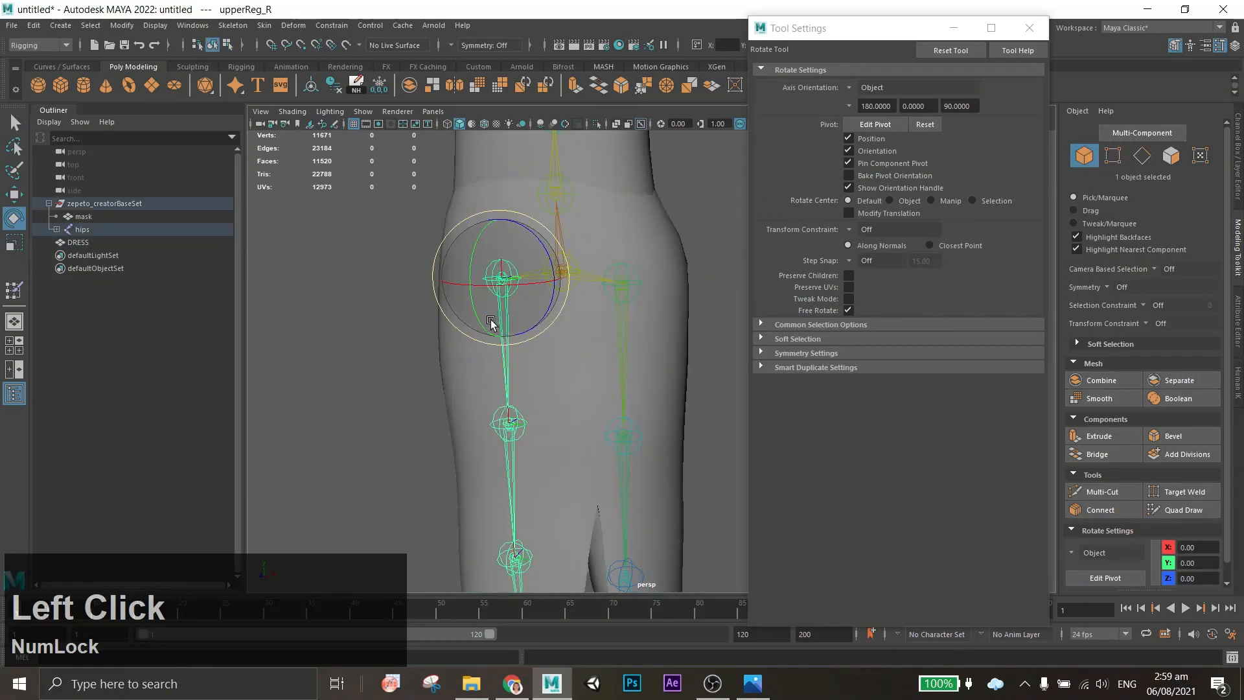
left_click_drag(491, 320, 486, 271)
key("z")
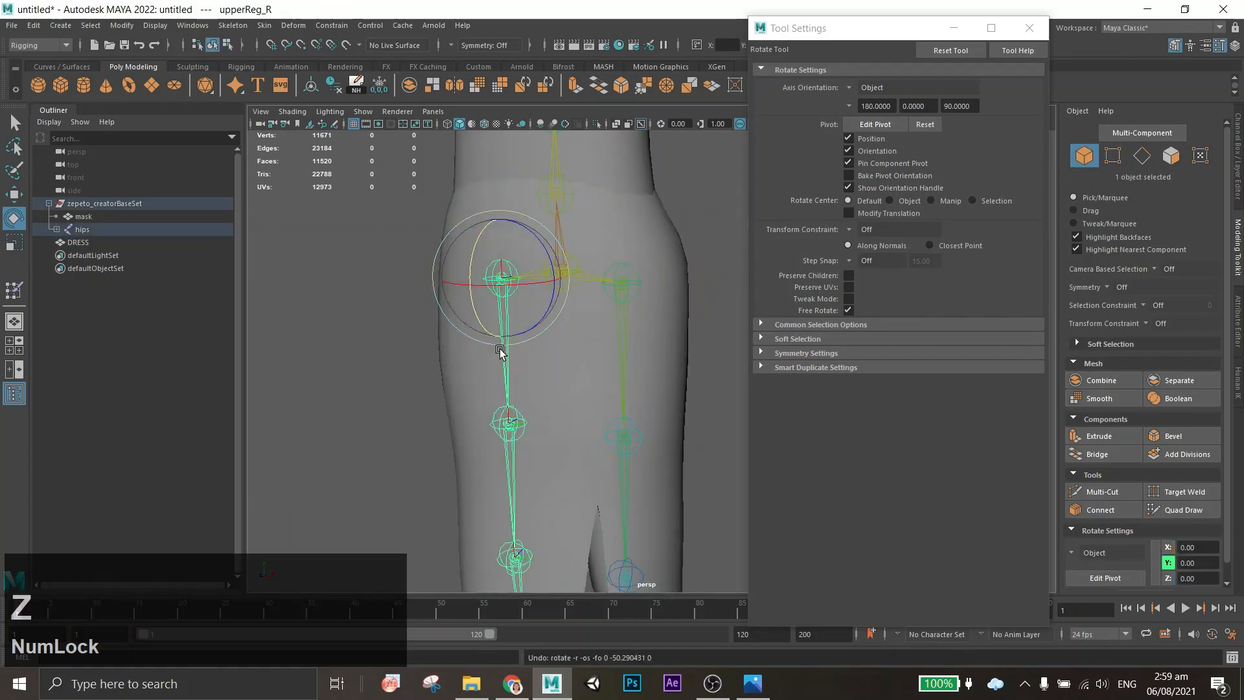
left_click_drag(500, 348, 717, 344, "alt")
middle_click_drag(717, 344, 613, 246, "alt")
left_click_drag(612, 246, 602, 285)
middle_click_drag(625, 458, 597, 373, "alt")
left_click_drag(597, 372, 616, 376, "alt")
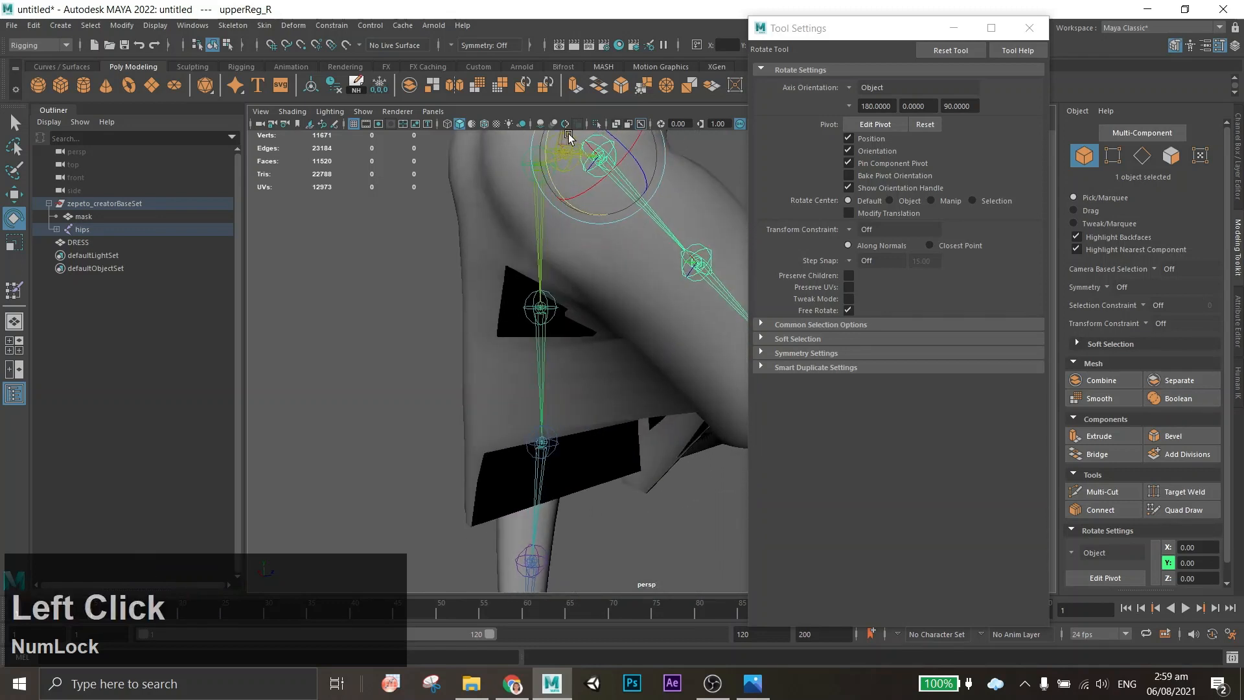
Turn off the X-ray joint display and select the DRESS mesh to inspect its stretched, torn-looking faces around the raised leg.
left_click(640, 125)
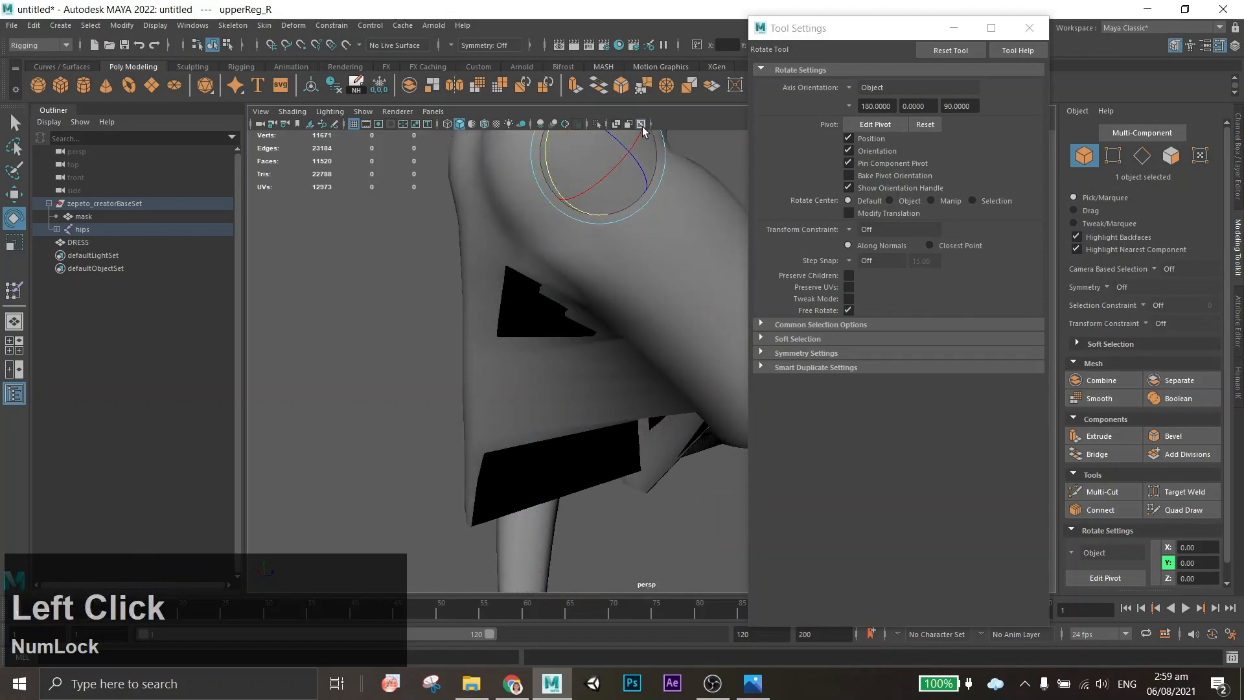
middle_click_drag(411, 334, 445, 389, "alt")
left_click_drag(444, 388, 484, 342, "alt")
left_click(484, 341)
middle_click_drag(484, 342, 606, 389, "alt")
scroll(540, 249, "up", 2)
left_click_drag(639, 340, 644, 345, "alt")
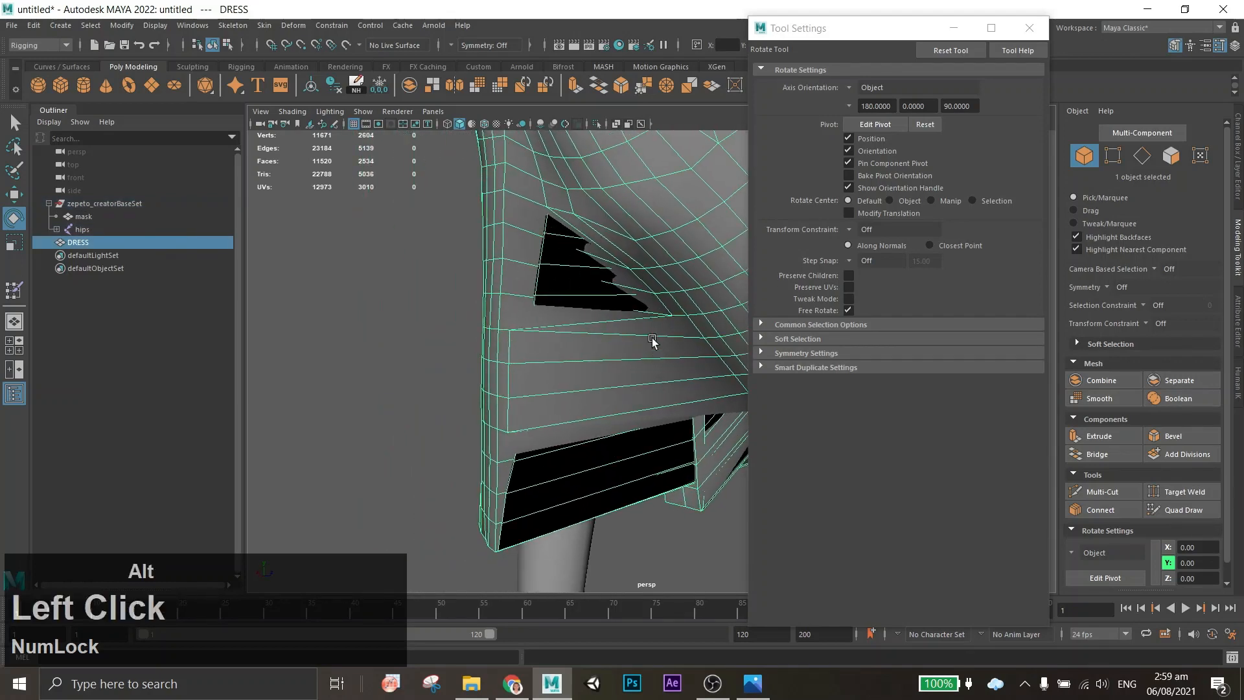
scroll(646, 344, "up", 2)
middle_click_drag(647, 344, 557, 337, "alt")
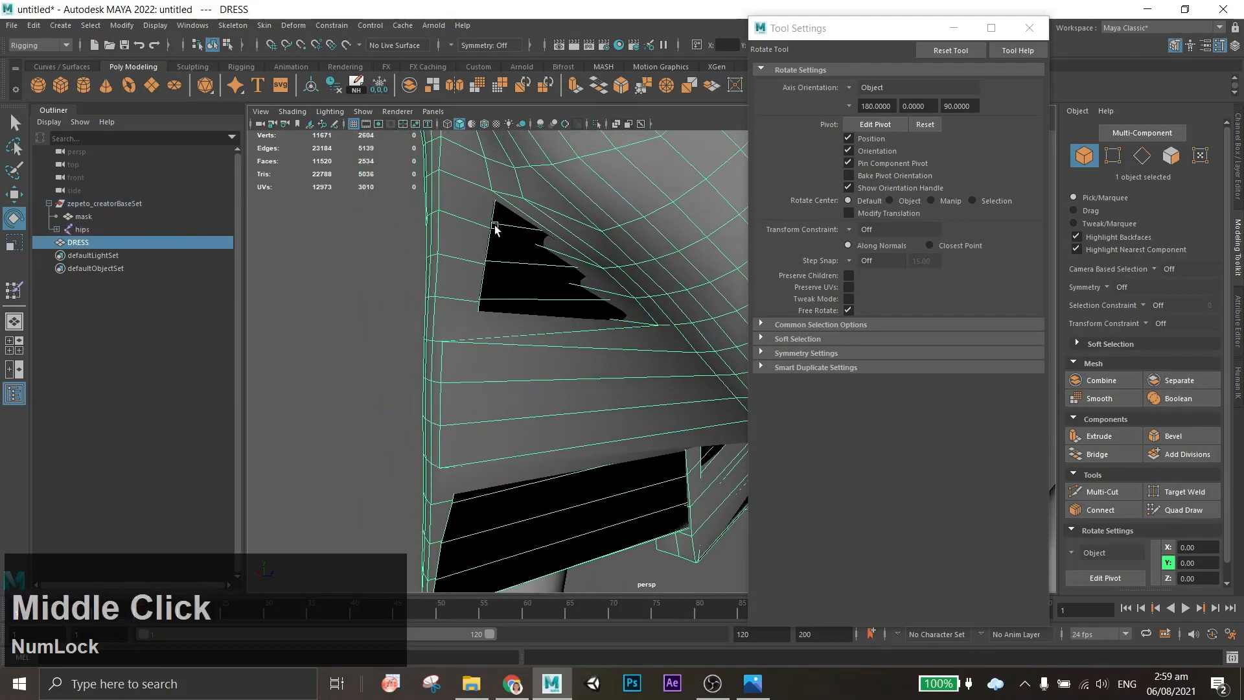
left_click_drag(539, 295, 472, 258, "alt")
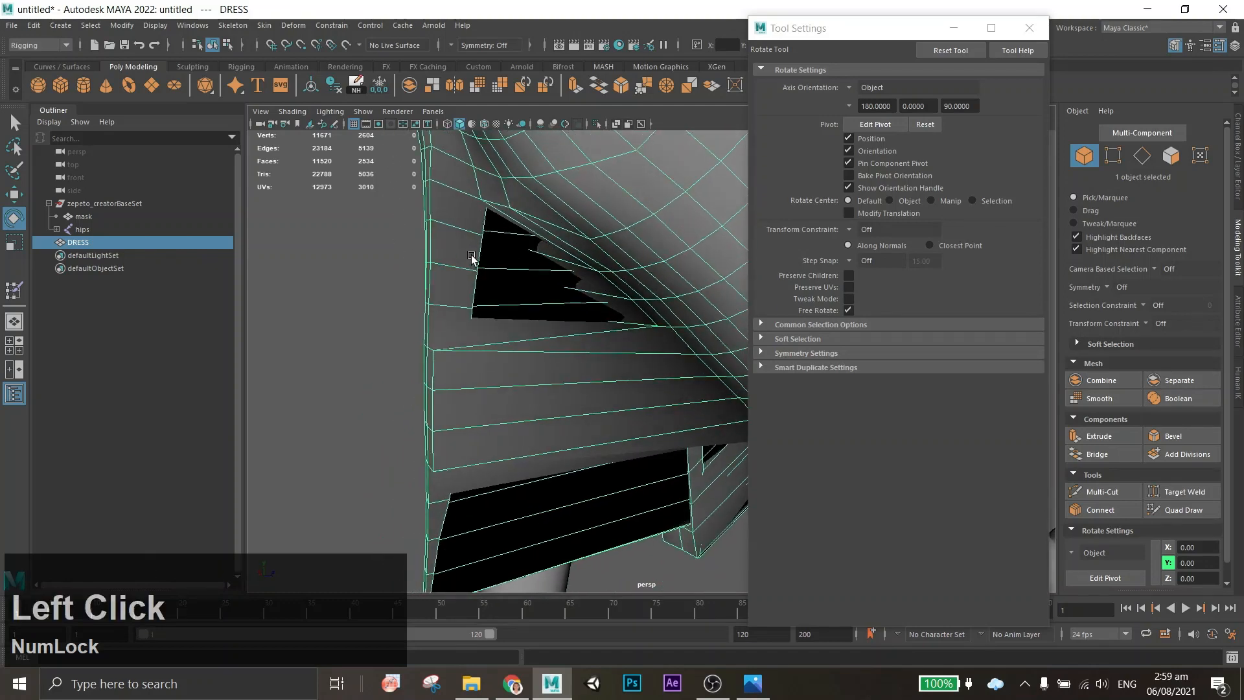
Check the dress's painted weights around the torn faces with Paint Skin Weights and switch to selecting vertices.
left_click(17, 295)
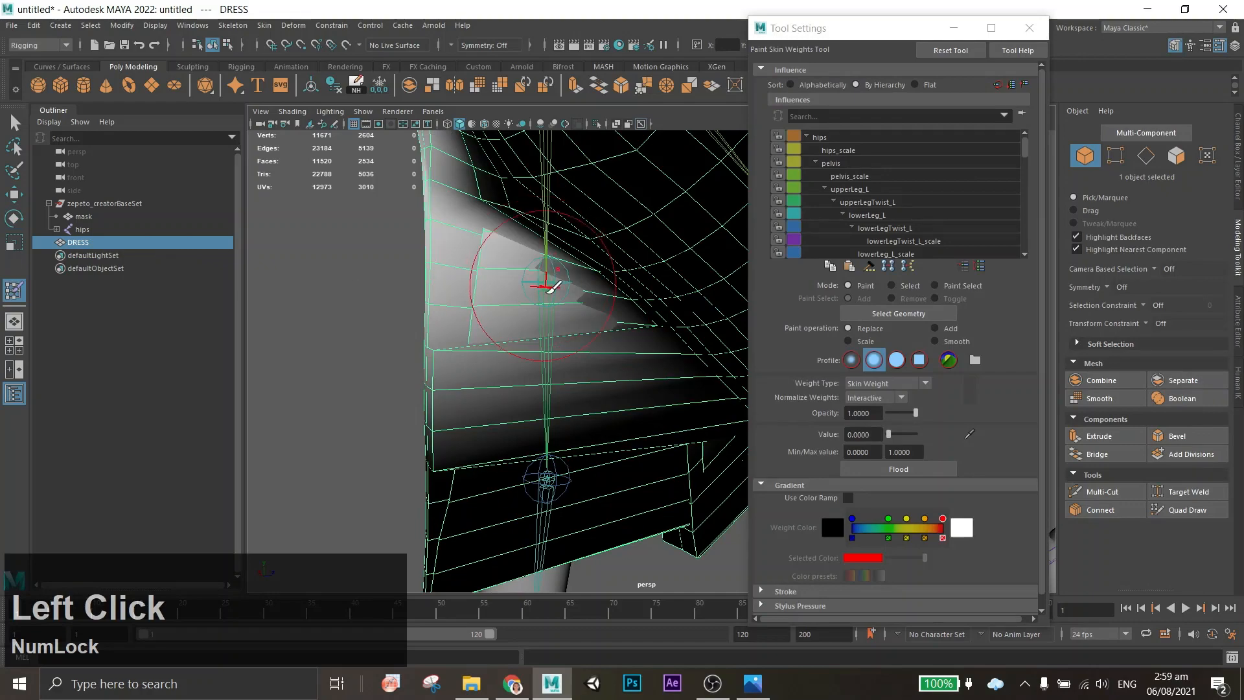
mouse_move(527, 319)
left_mouse_down("alt")
mouse_move(633, 359)
mouse_move(521, 330)
mouse_move(478, 339)
left_mouse_up("alt")
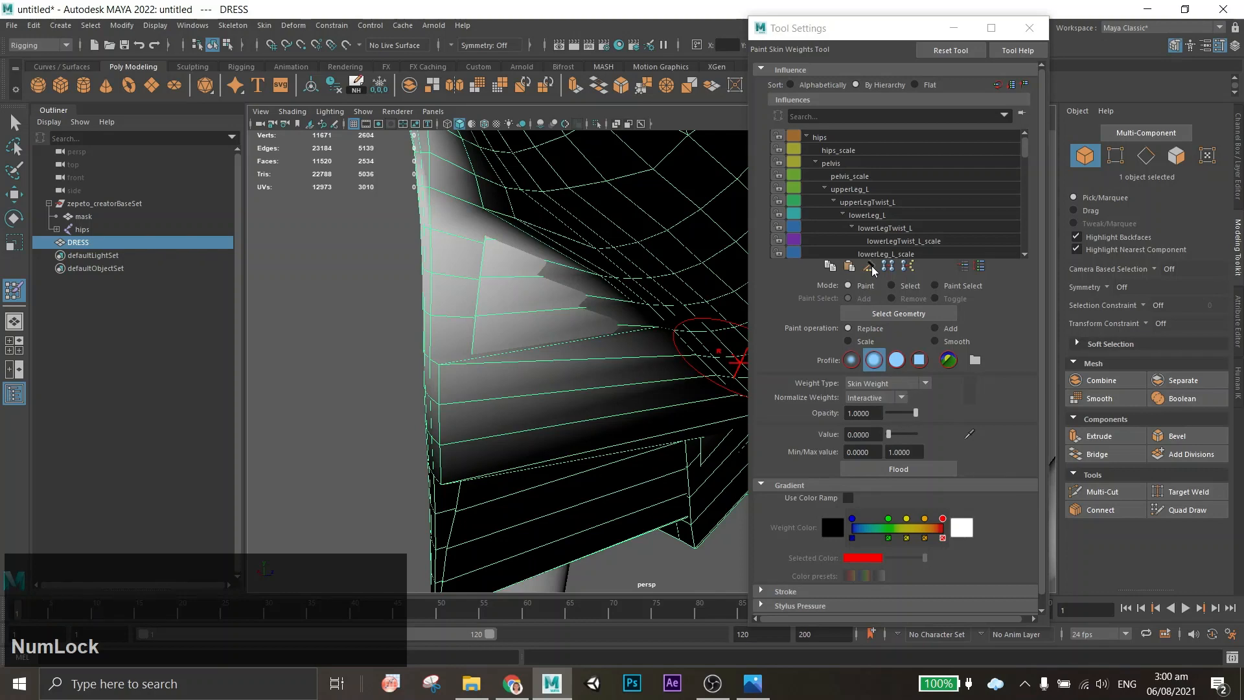
left_click(1115, 156)
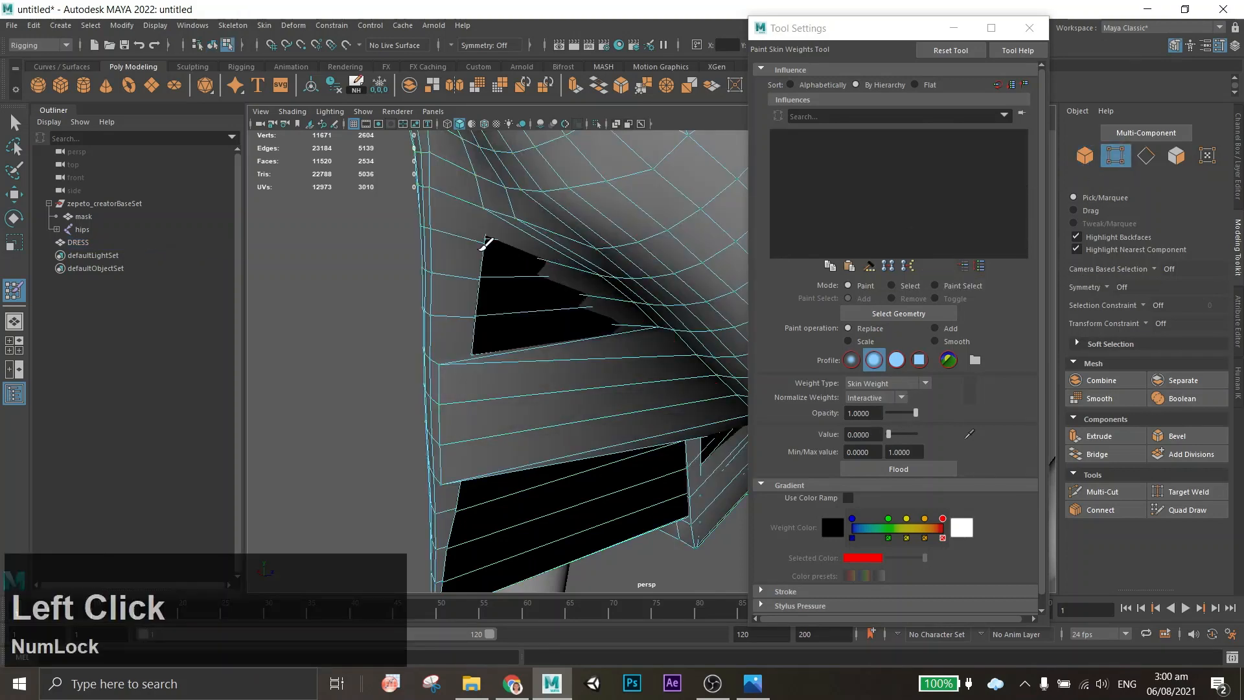
left_click(17, 124)
Select the 15 vertices running down the edges of the two torn gaps and the strip between them on the skirt.
left_click(484, 278)
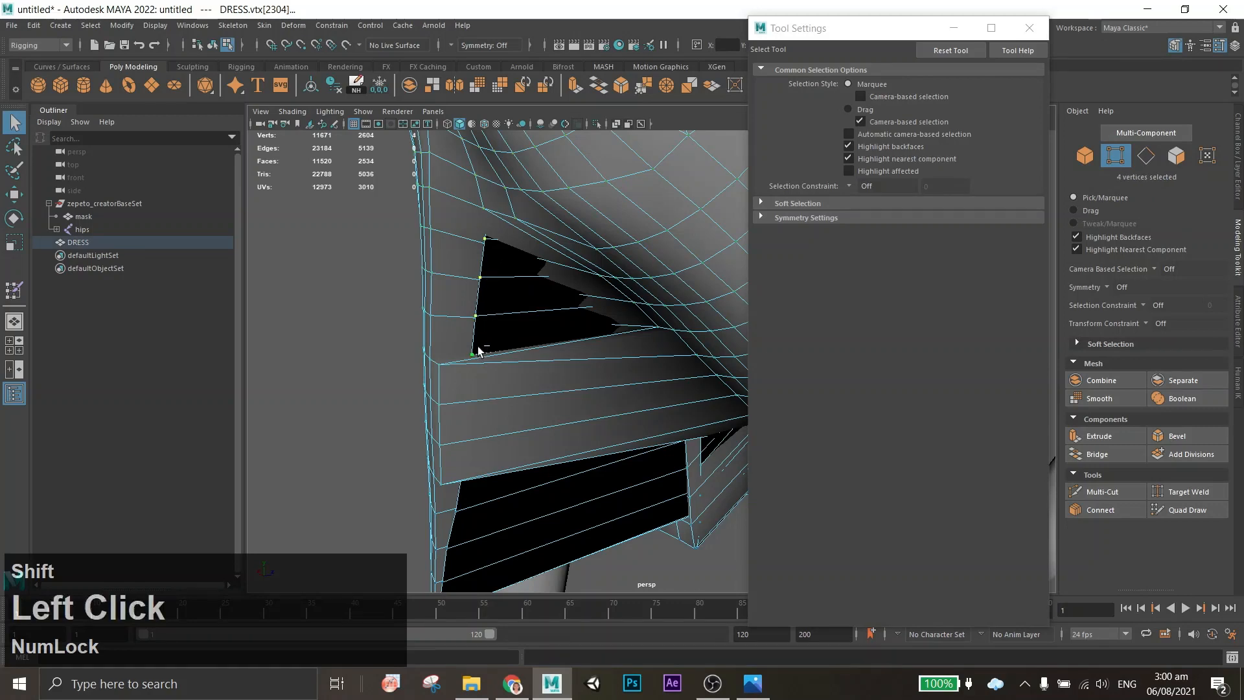
left_click_drag(477, 492, 467, 453, "alt")
left_click(452, 420, "shift")
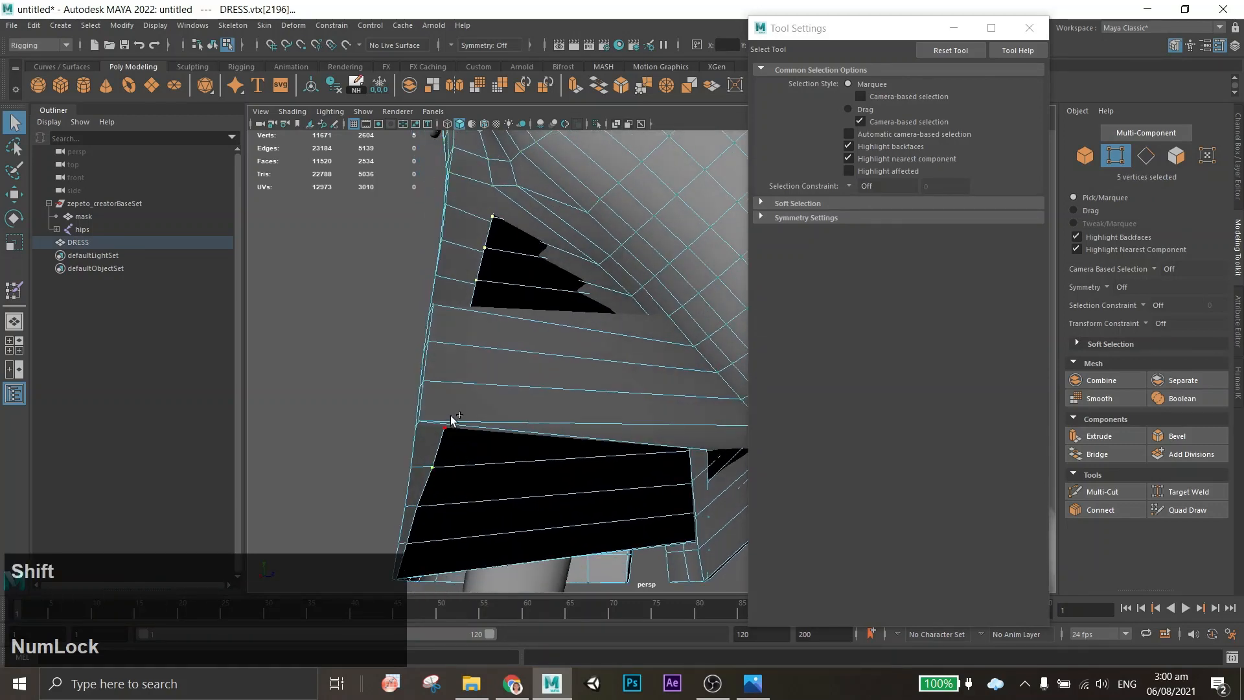
left_click(425, 383, "shift")
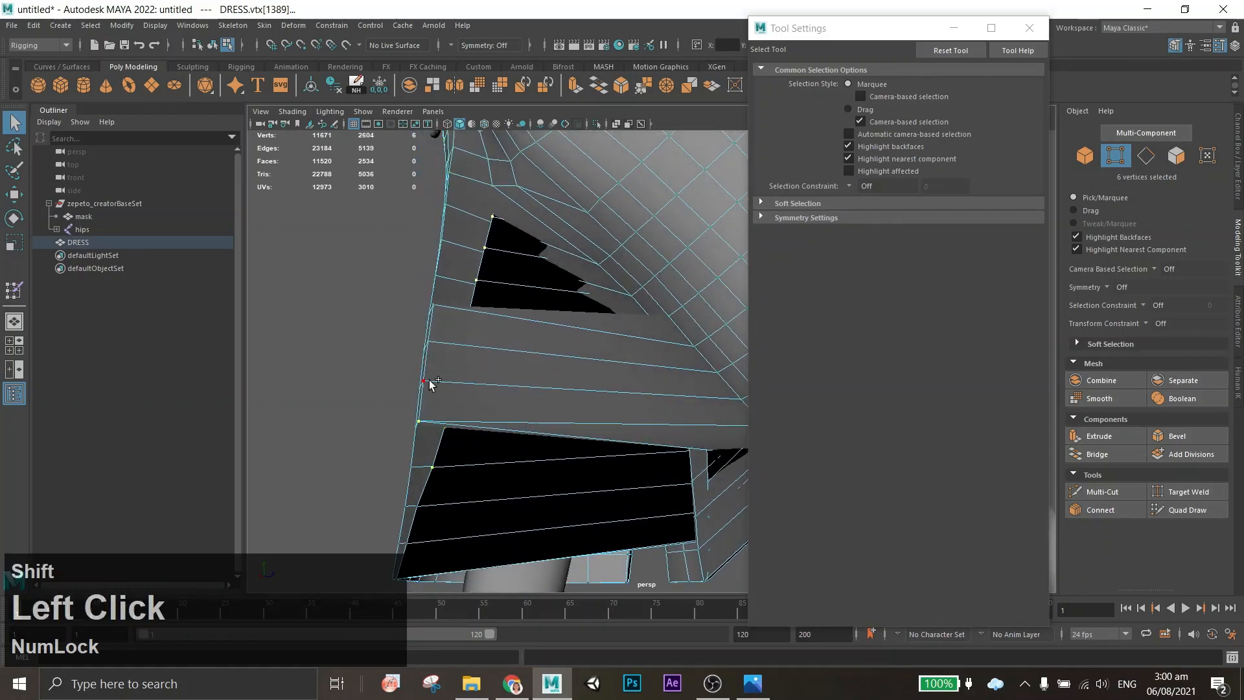
left_click(495, 223)
middle_click_drag(497, 329, 536, 290, "alt")
double_click(445, 532, "shift")
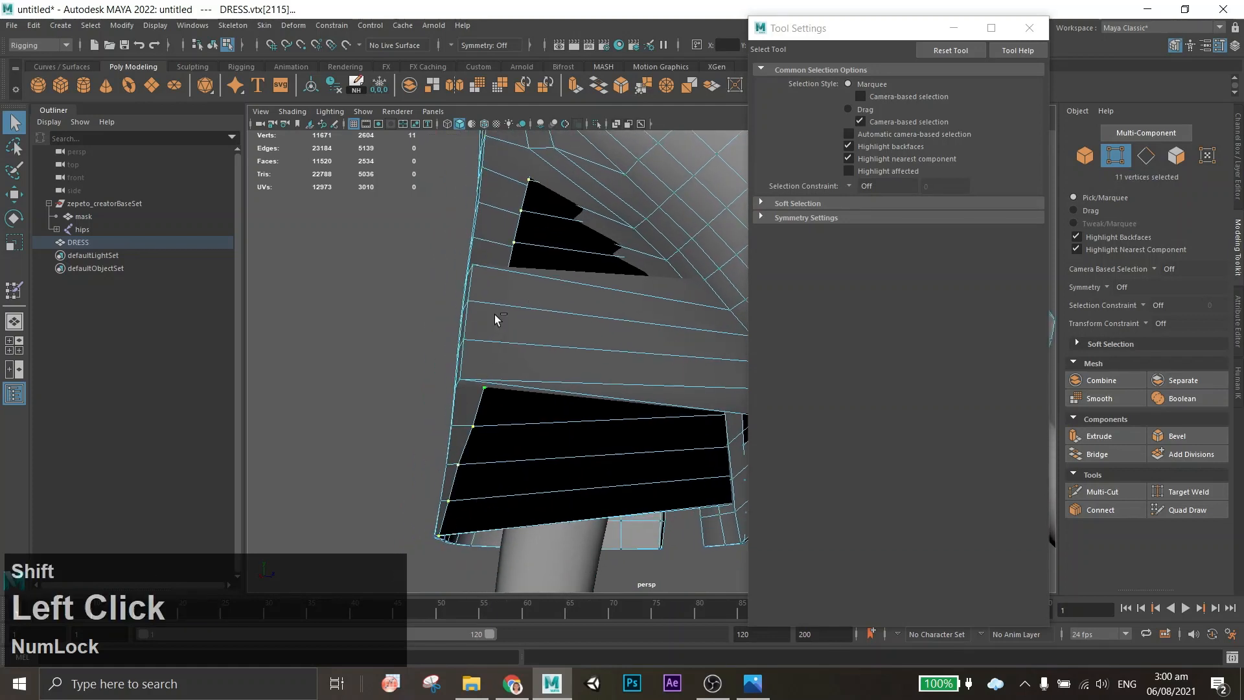
double_click(475, 365, "shift")
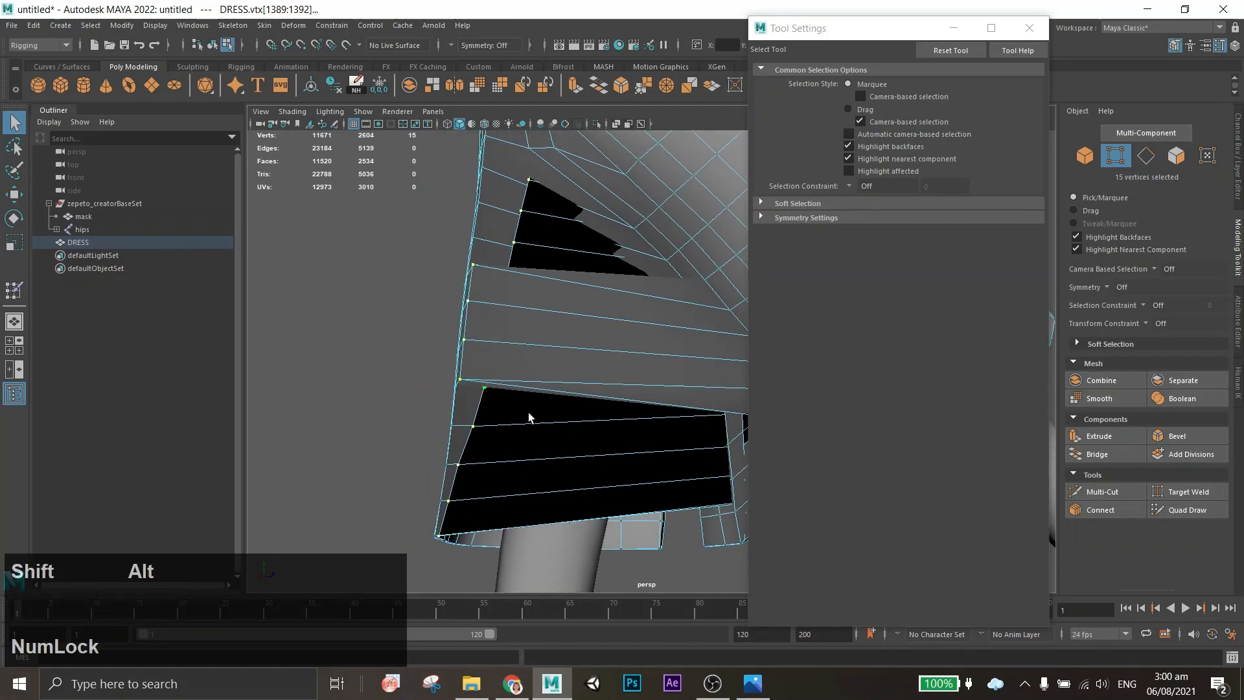
left_click_drag(530, 417, 556, 440, "alt")
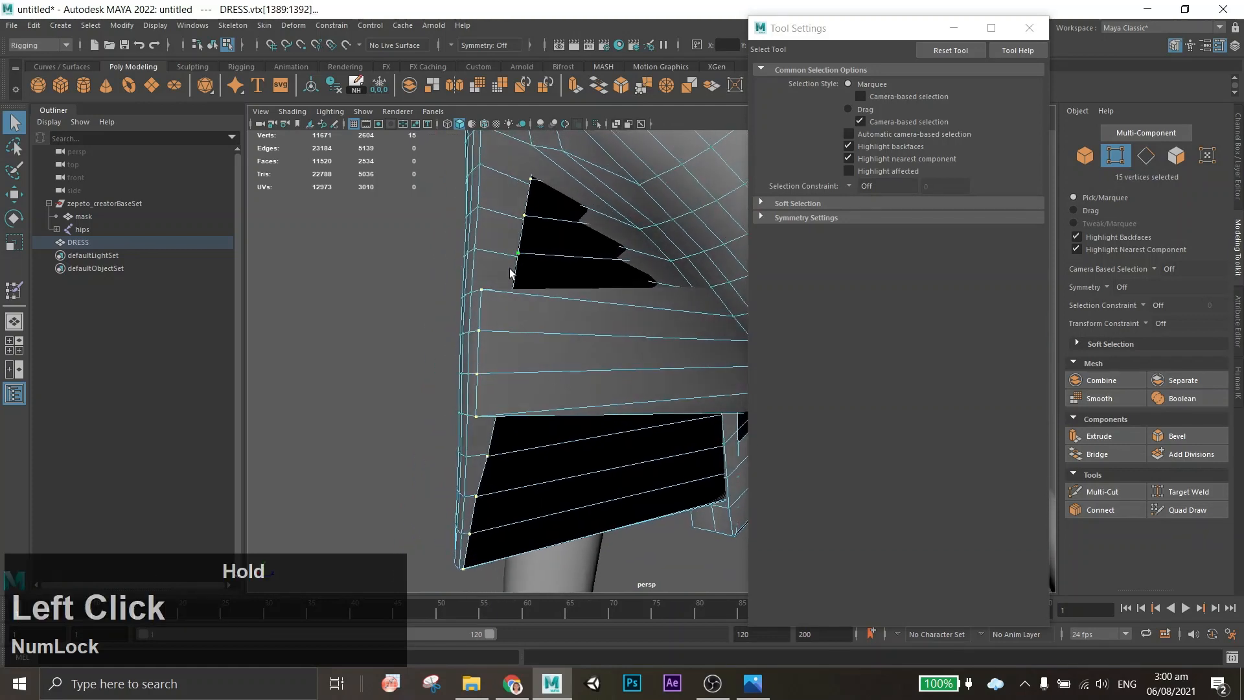
Reopen the Paint Skin Weights options and apply the Weight Hammer to the selected skirt vertices.
left_click(14, 296)
left_click(264, 24)
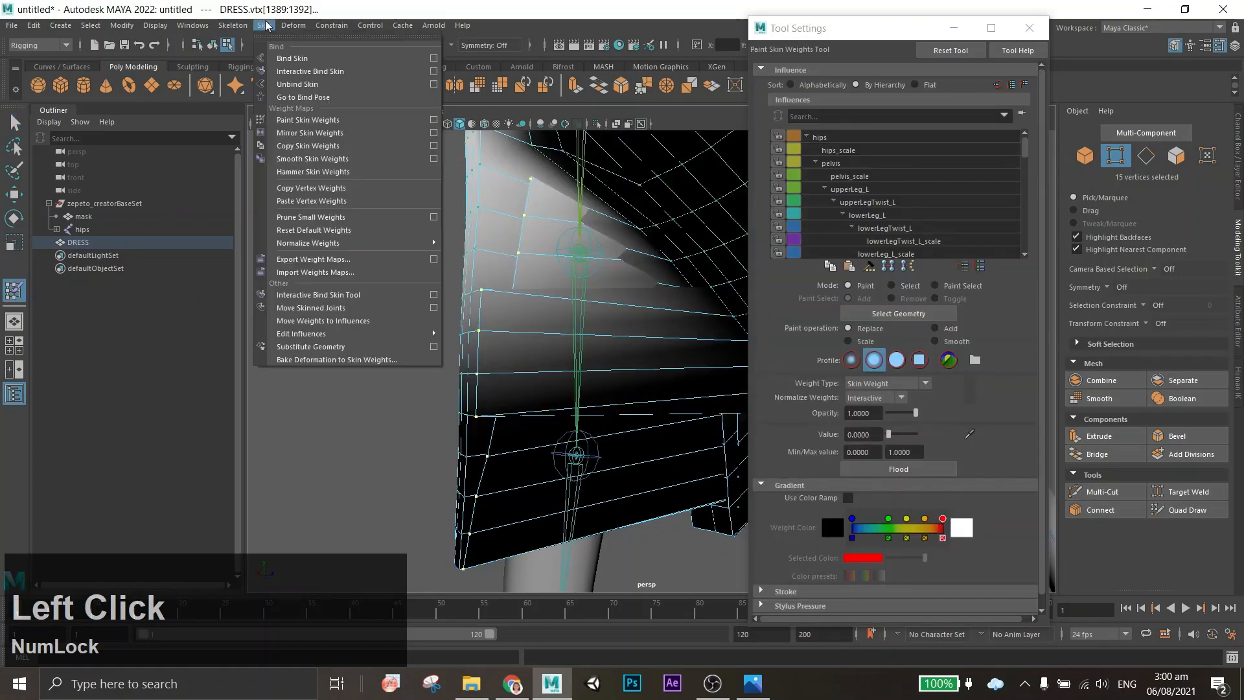
left_click(436, 121)
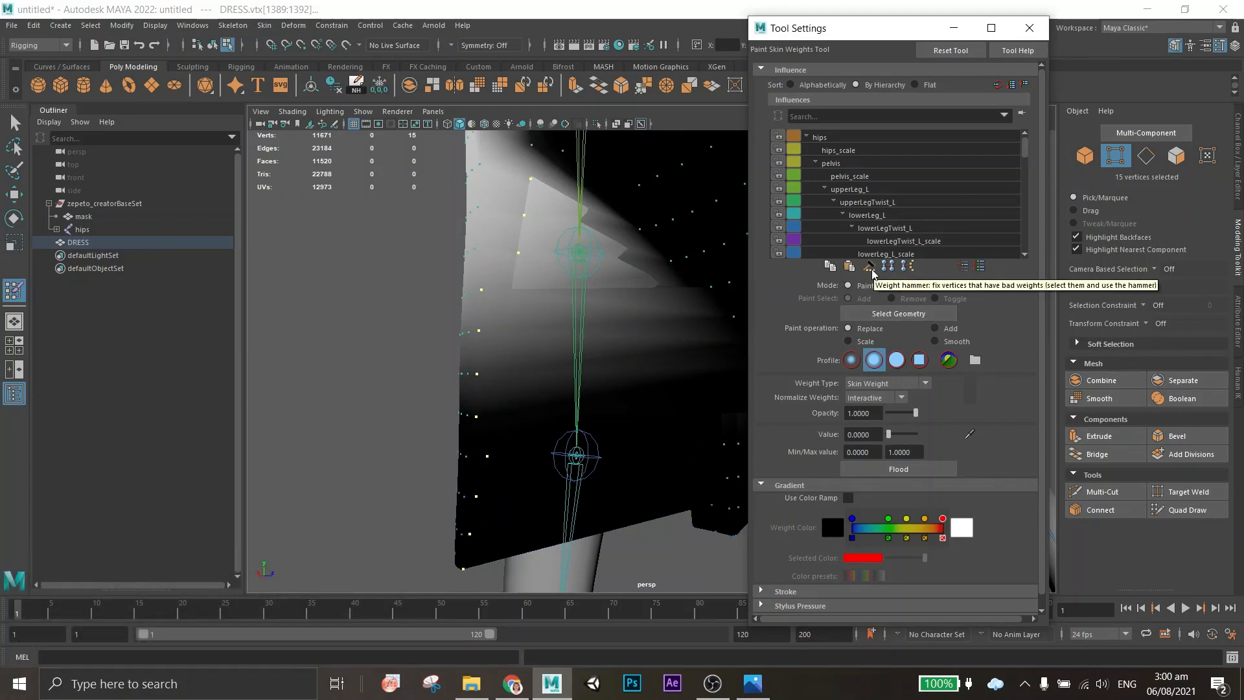
left_click(873, 270)
Examine the hammered skirt vertices from the front, side and inner leg to judge the deformation.
left_click_drag(495, 392, 617, 352, "alt")
left_click(13, 193)
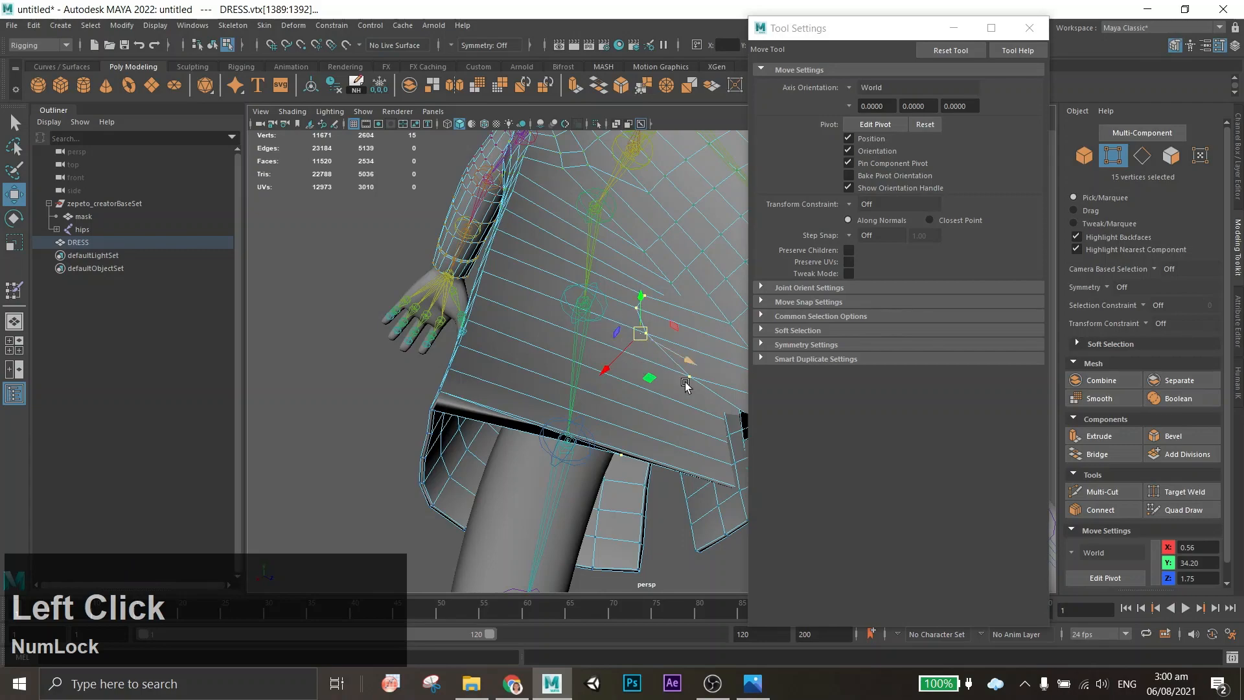
left_click_drag(685, 386, 708, 443, "alt")
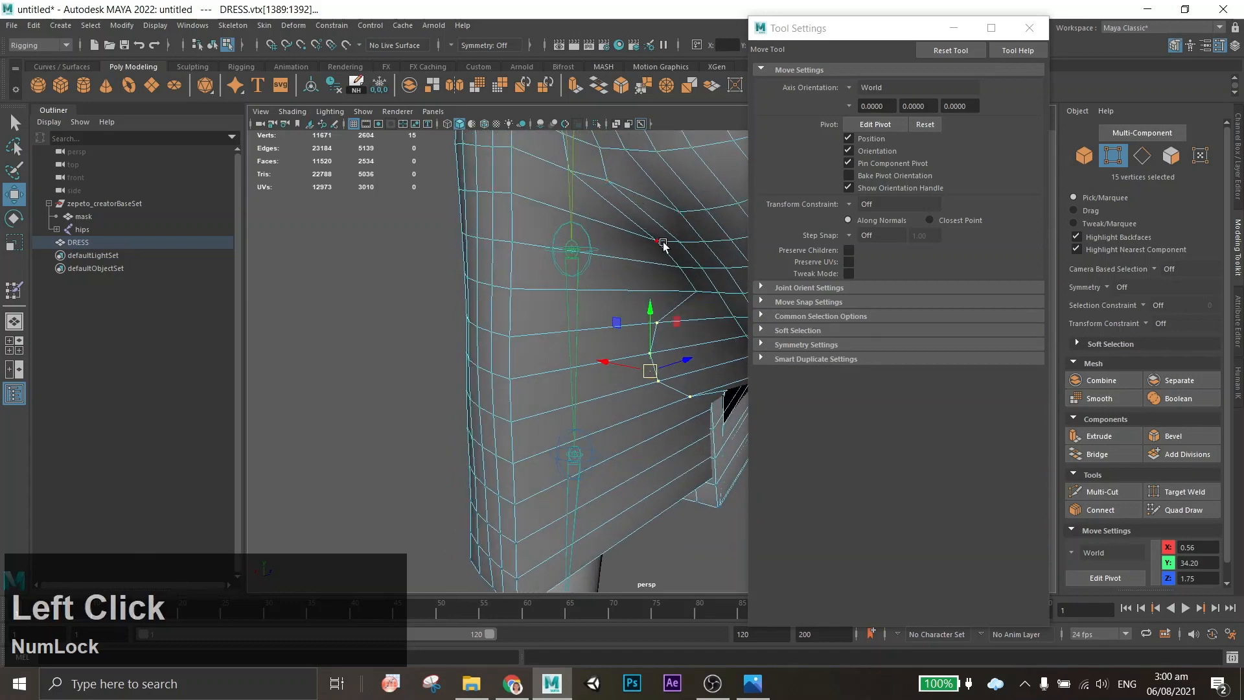
left_click_drag(708, 328, 667, 312, "alt")
left_click(673, 298)
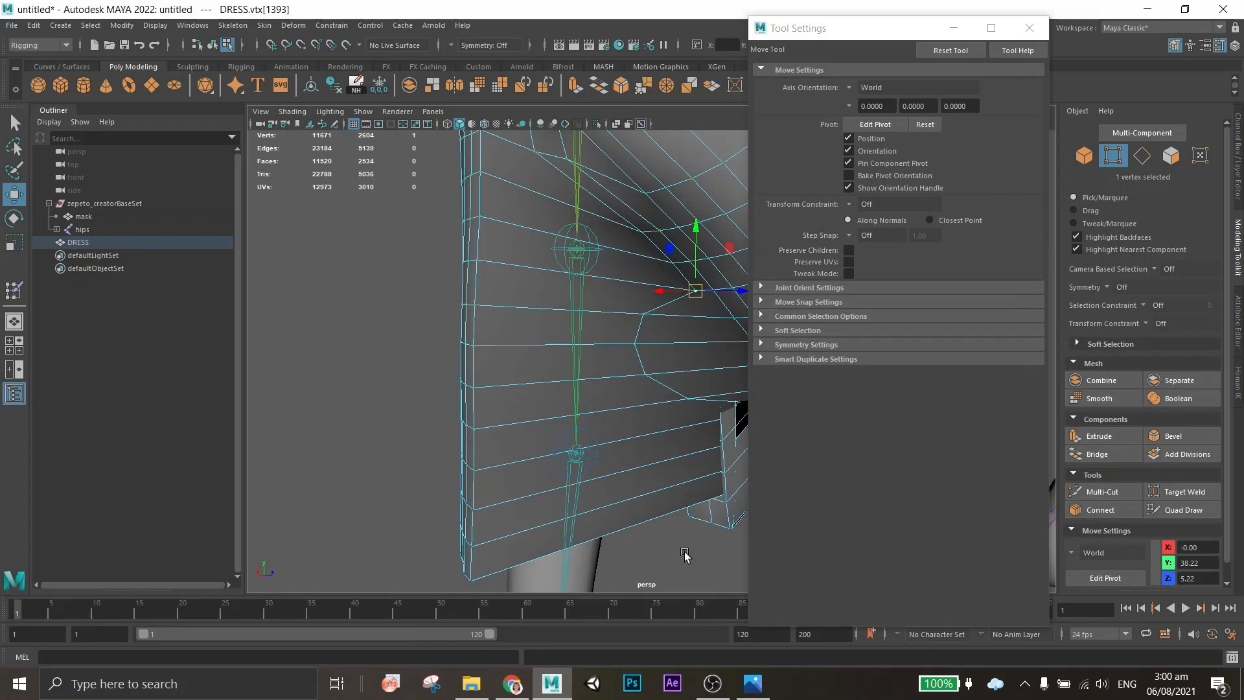
left_click_drag(602, 485, 356, 457, "alt")
middle_click_drag(461, 457, 593, 492, "alt")
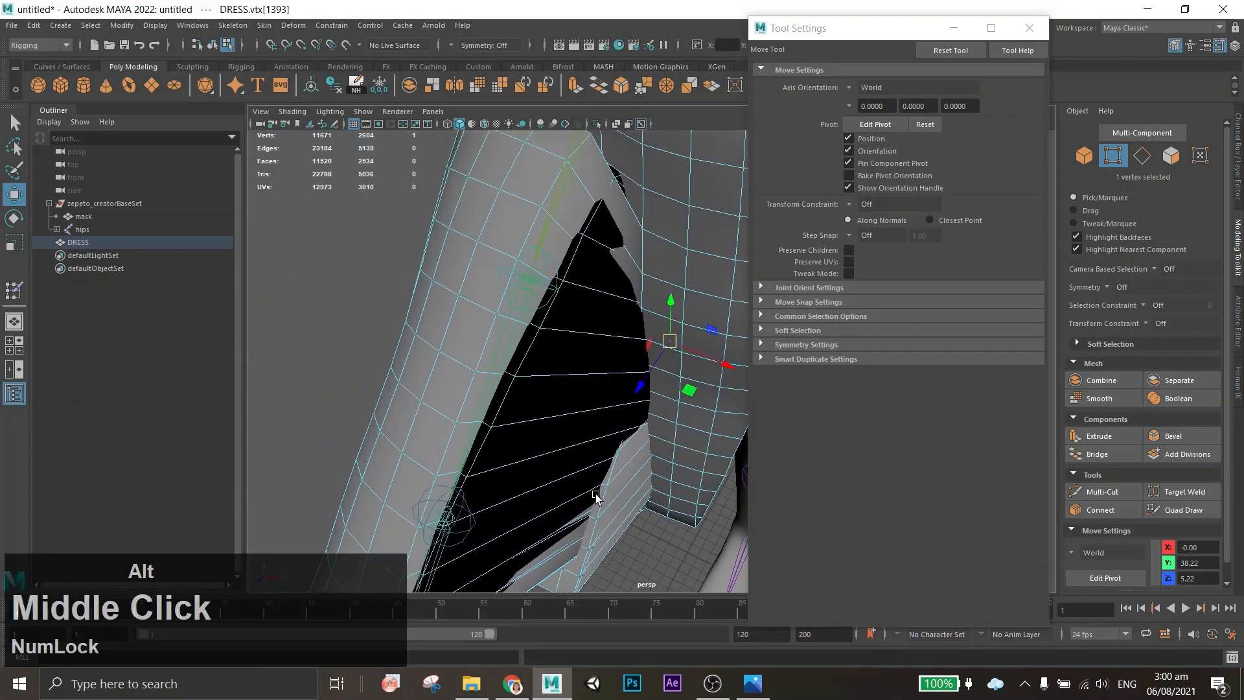
left_click_drag(594, 492, 642, 415, "alt")
scroll(502, 426, "down", 6, "alt")
Undo the Weight Hammer change on the skirt and return to object selection.
left_click(1085, 155)
key("ctrl+z")
key("ctrl+z")
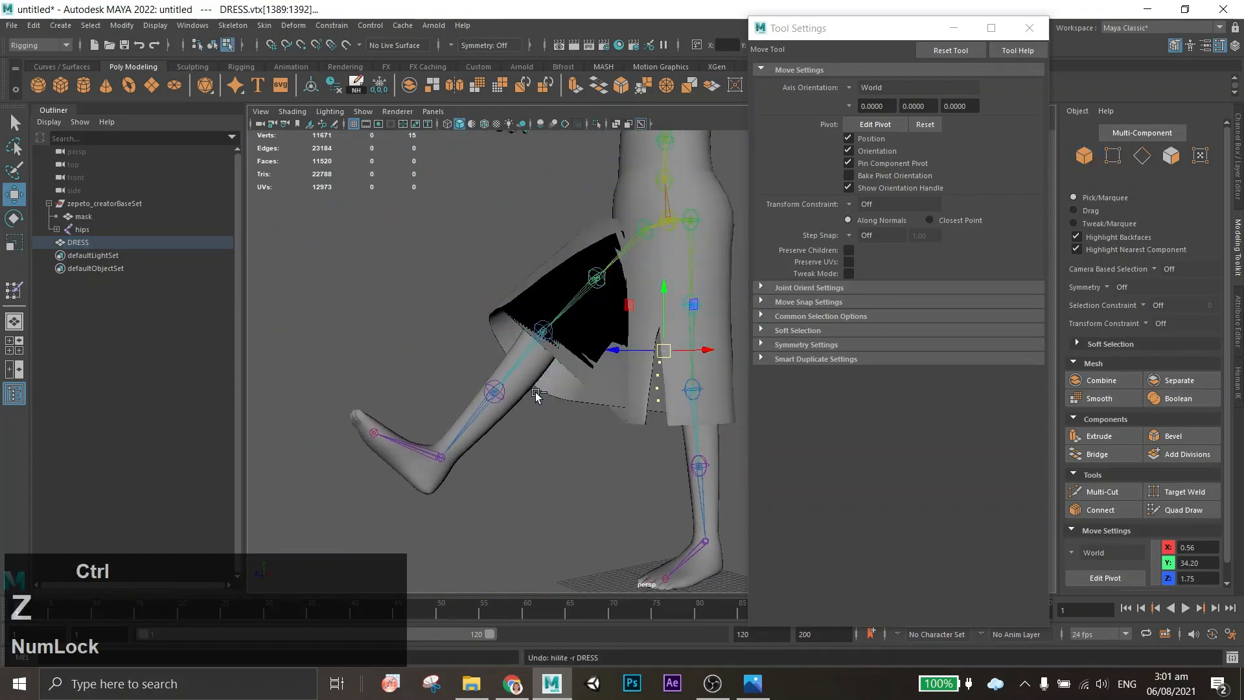
key("ctrl+z")
left_click(611, 262)
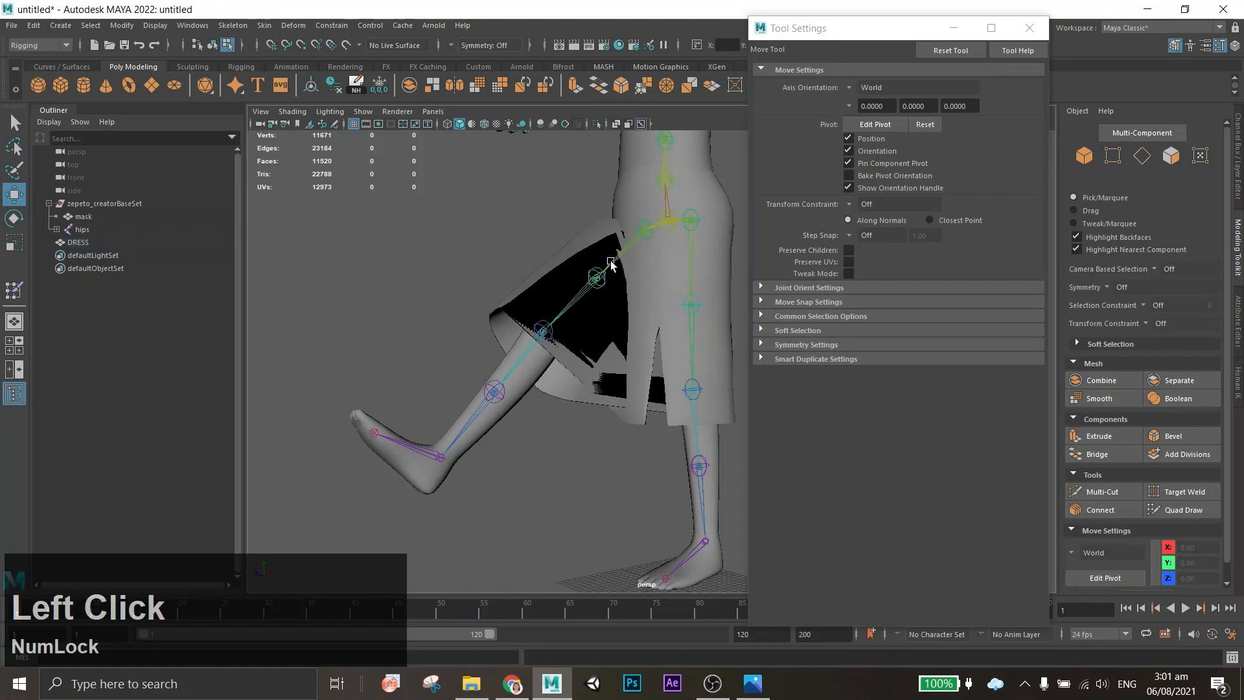
left_click(1081, 160)
Select the upperReg_R joint with the Rotate tool and examine the skirt's tearing around the raised leg.
left_click_drag(389, 324, 566, 258, "alt")
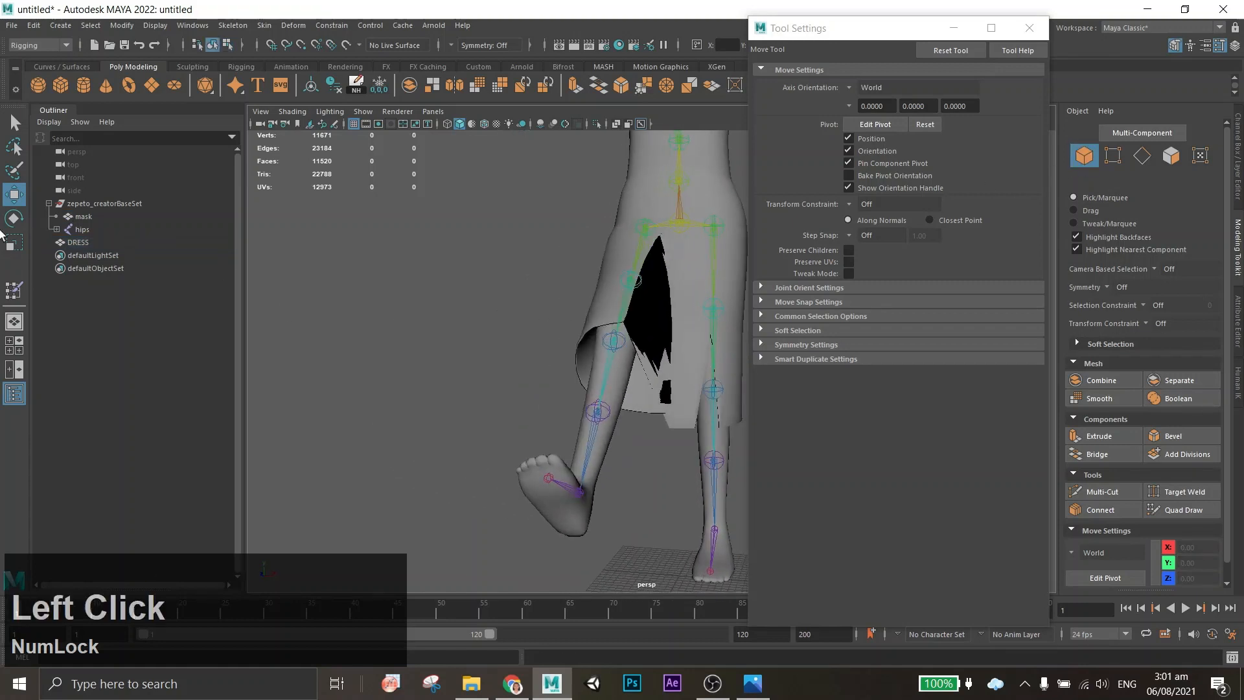
key("e")
left_click(636, 261)
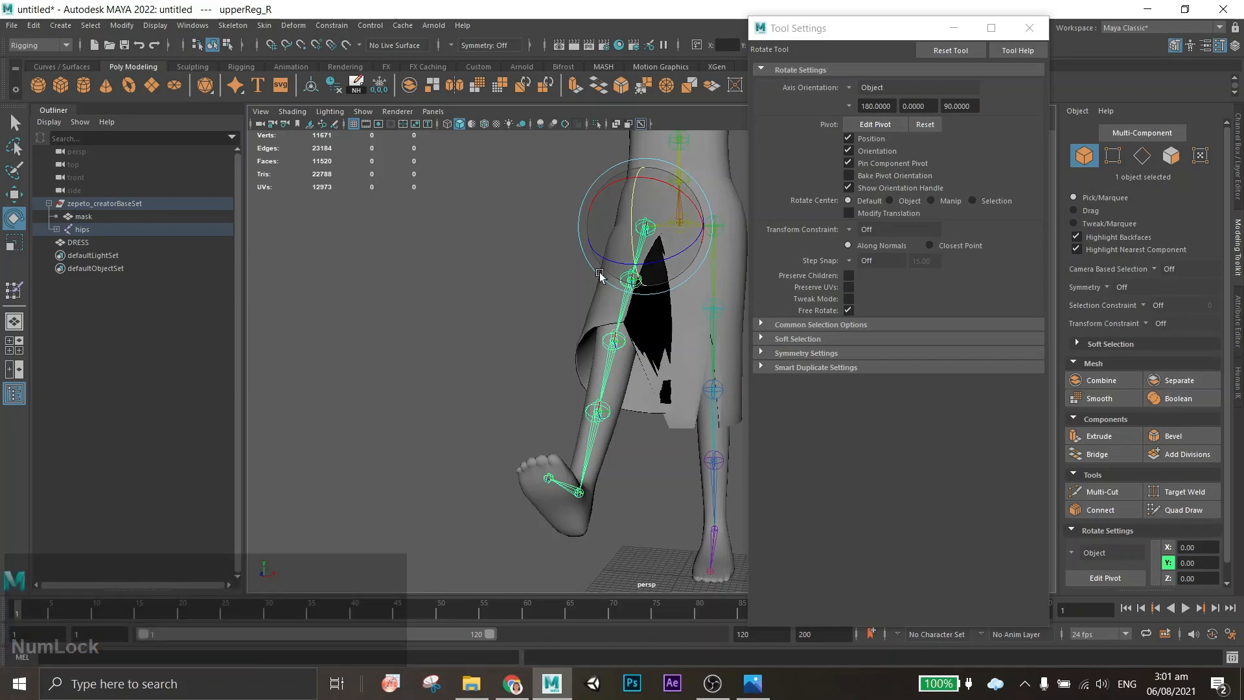
left_click_drag(605, 277, 570, 331, "alt")
scroll(493, 360, "up", 2, "alt")
scroll(492, 360, "up", 1, "alt")
middle_click_drag(493, 361, 340, 272, "alt")
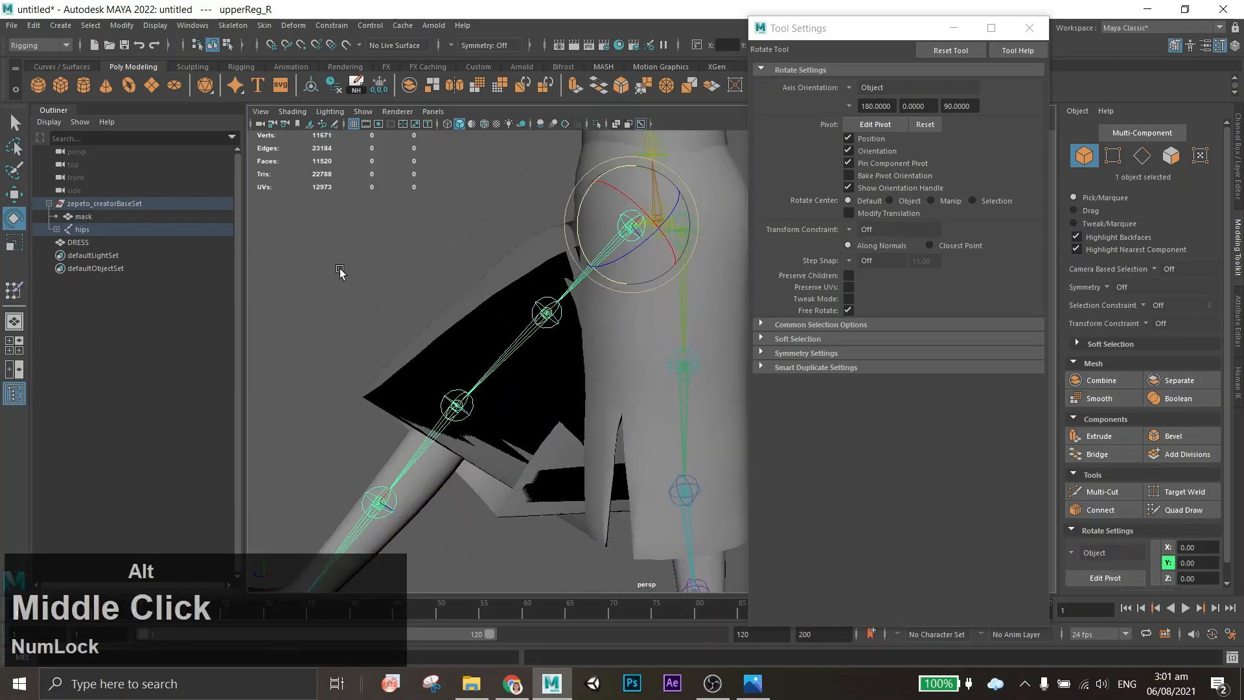
Open the Component Editor.
left_click(202, 29)
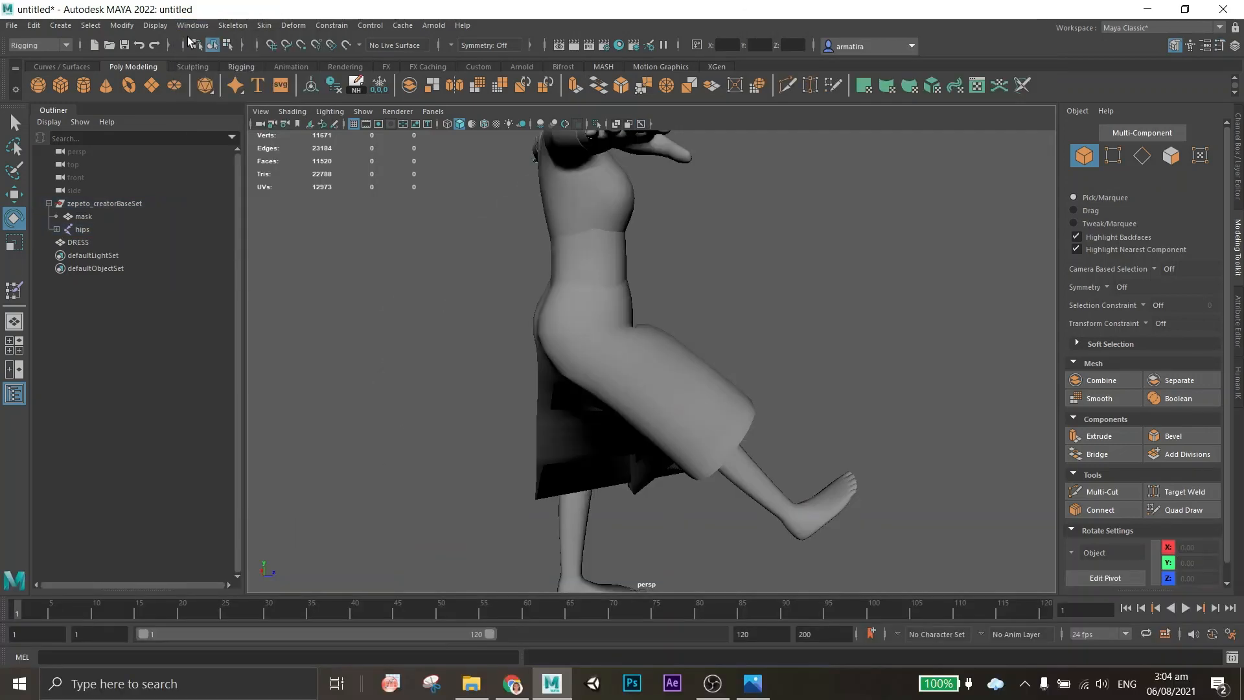
left_click(193, 26)
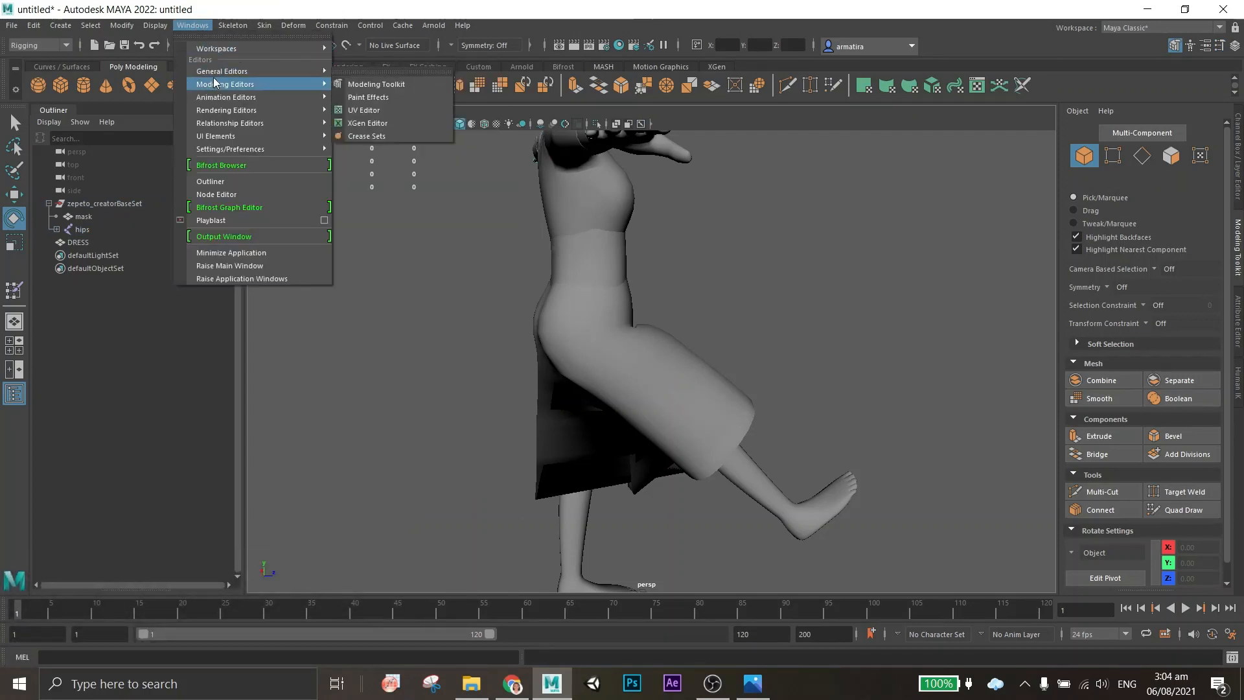
mouse_move(217, 73)
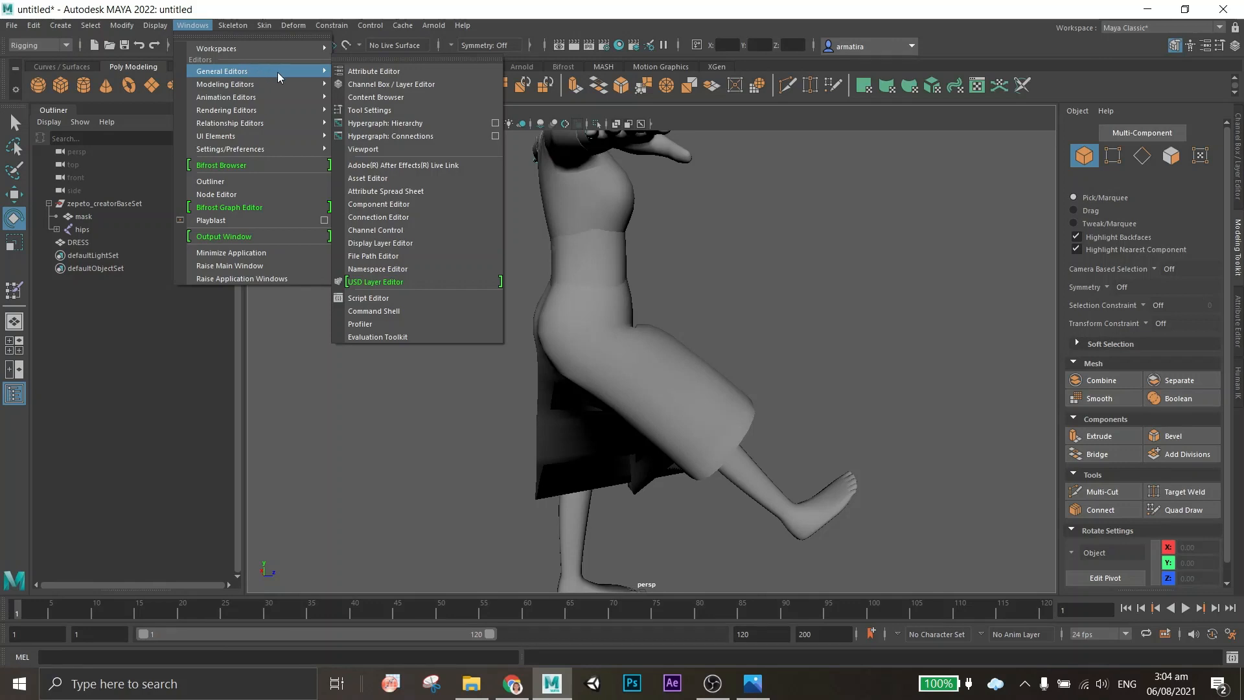
left_click(378, 204)
Select a single DRESS vertex just above the torn gap at the back of the skirt to load its skin weights.
middle_click_drag(691, 319, 739, 328, "alt")
scroll(736, 322, "up", 6)
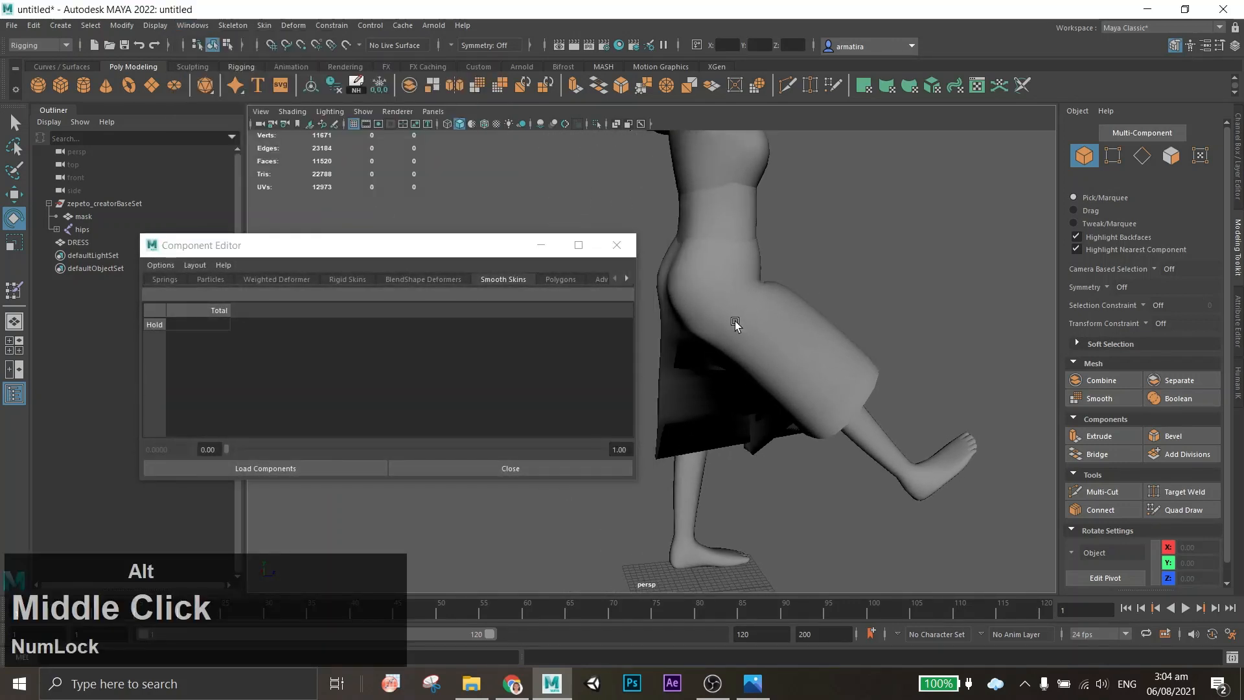
left_click_drag(849, 309, 814, 387, "alt")
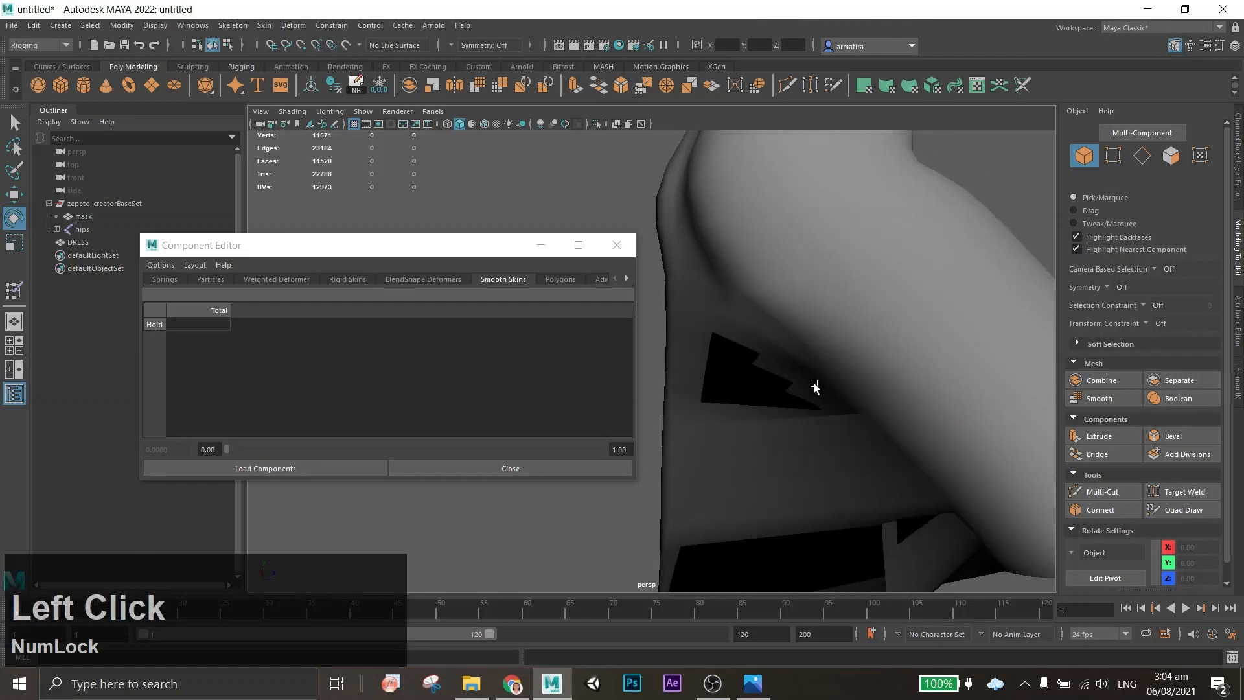
left_click(778, 408)
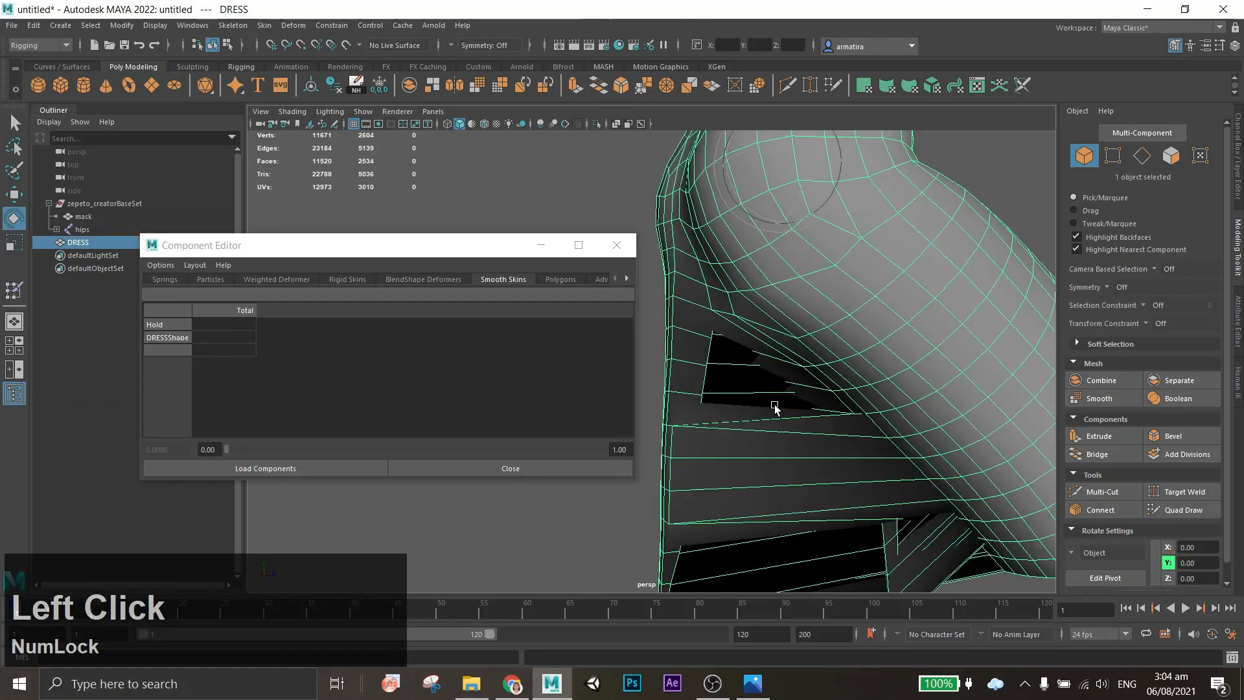
left_click(1112, 156)
left_click(708, 291)
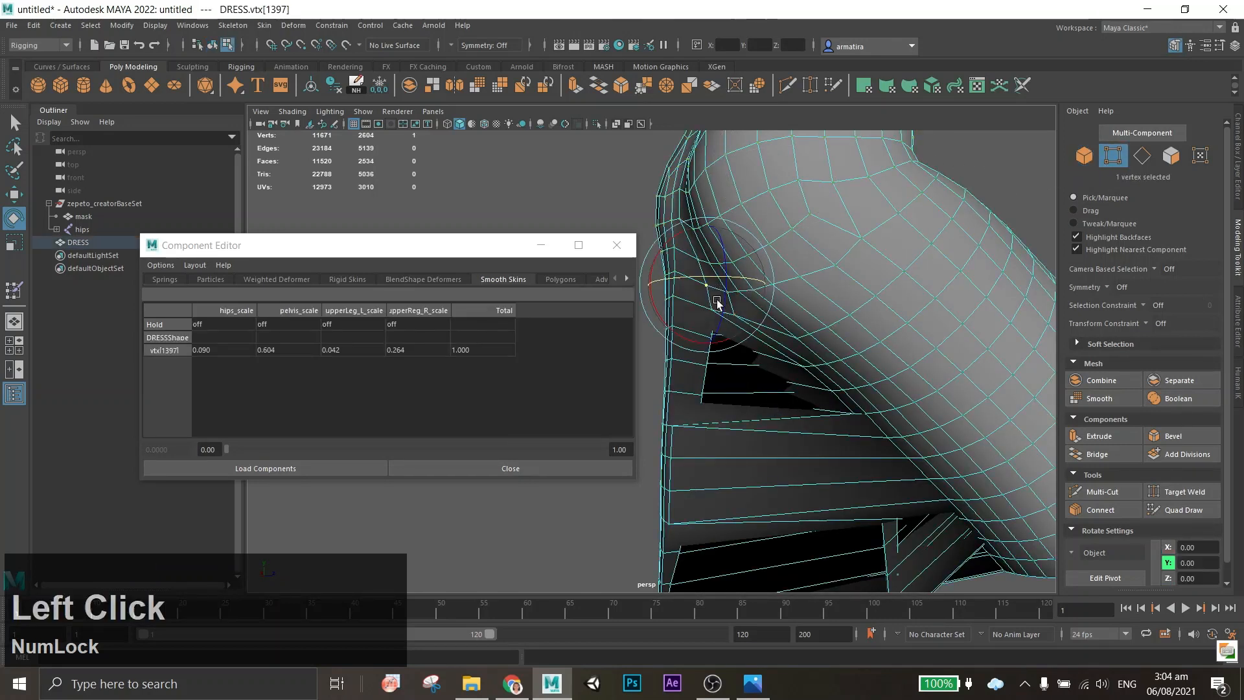
scroll(723, 304, "up", 3)
middle_click_drag(728, 313, 805, 439, "alt")
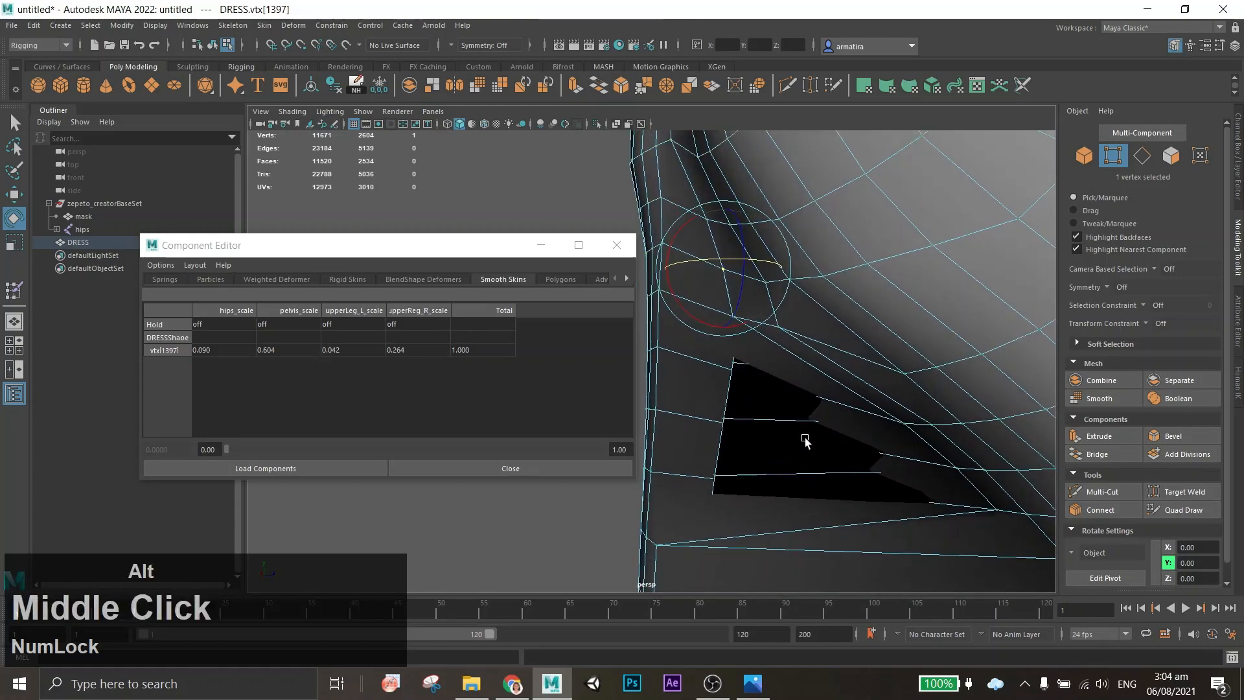
scroll(742, 317, "up", 2)
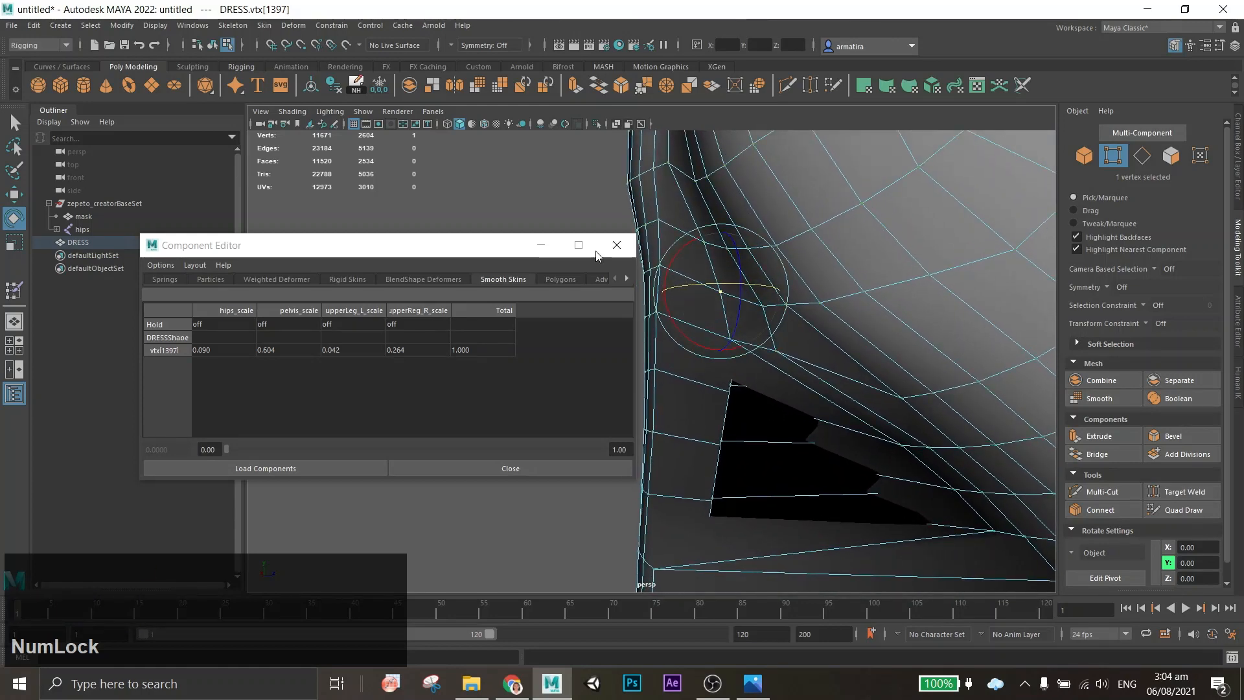
left_click(14, 123)
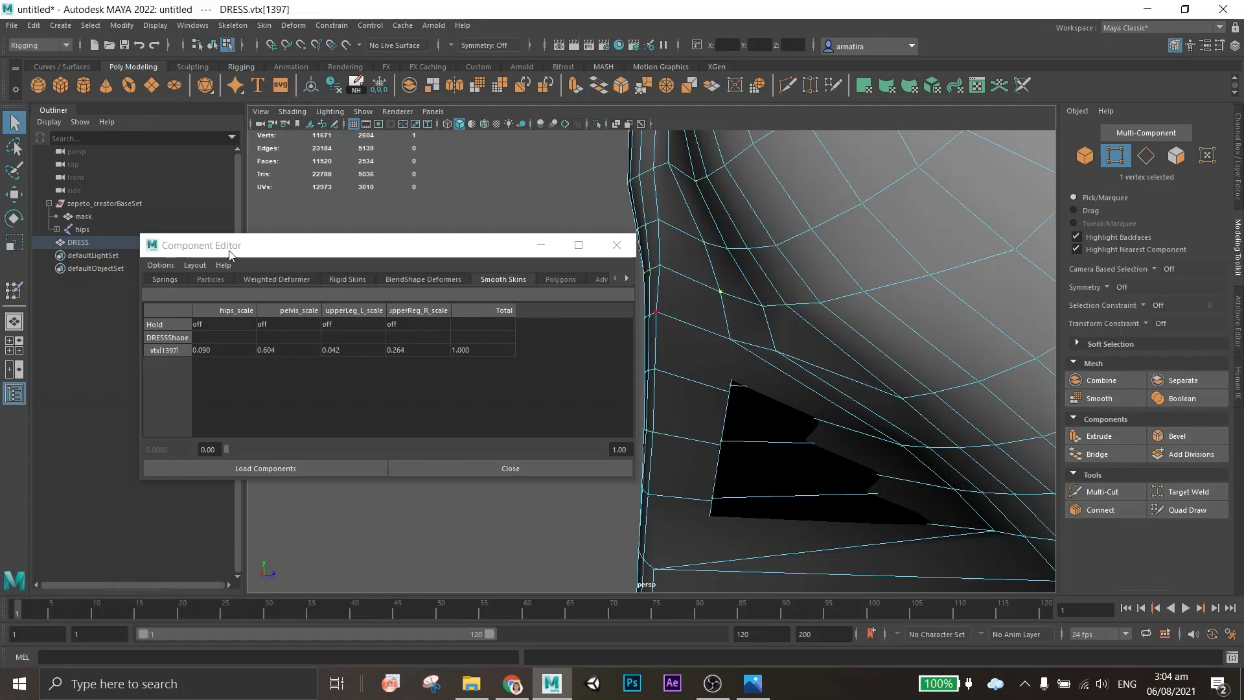
Look through the Component Editor's Springs, Particles, Weighted Deformers, Rigid Skins and BlendShape Deformers categories, returning to Smooth Skins.
left_click(177, 282)
left_click(220, 280)
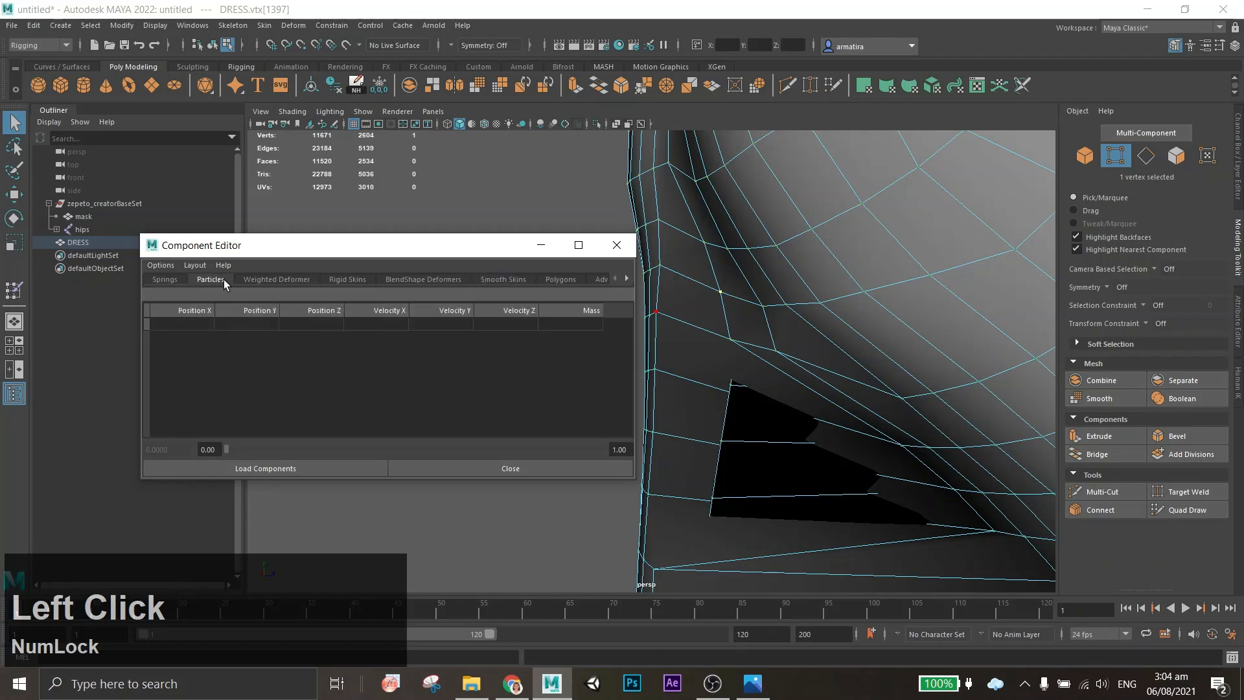
left_click(273, 279)
left_click(331, 280)
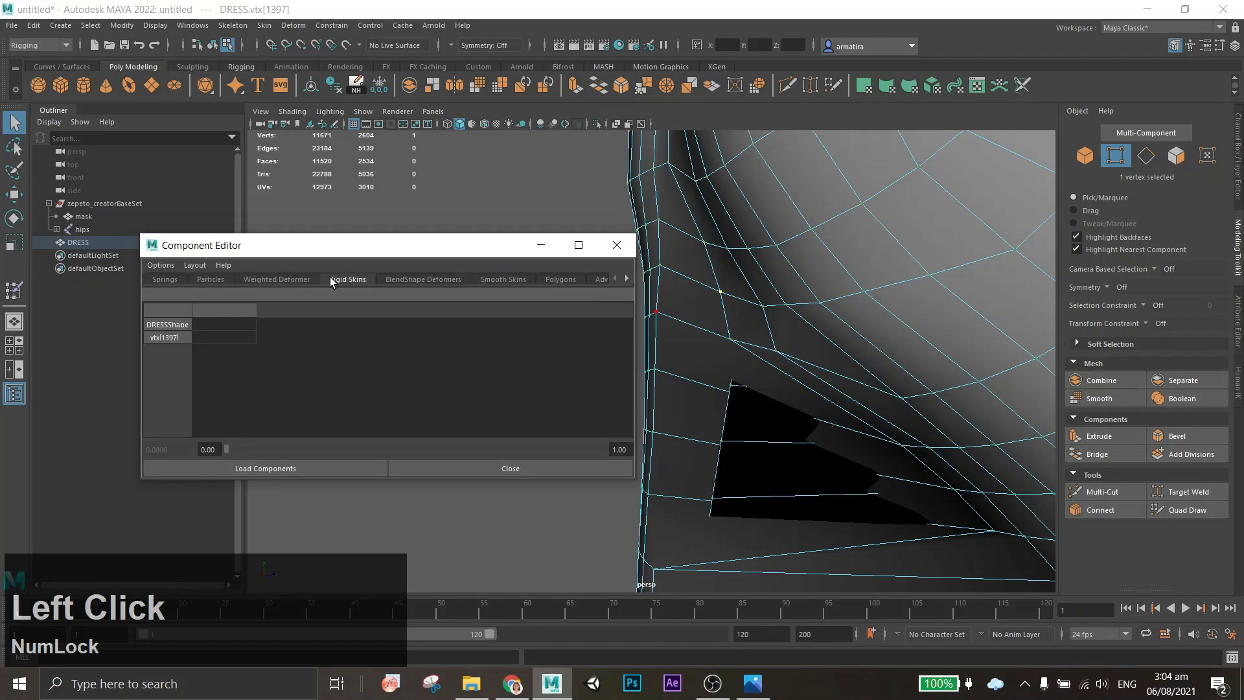
left_click(429, 279)
left_click(488, 279)
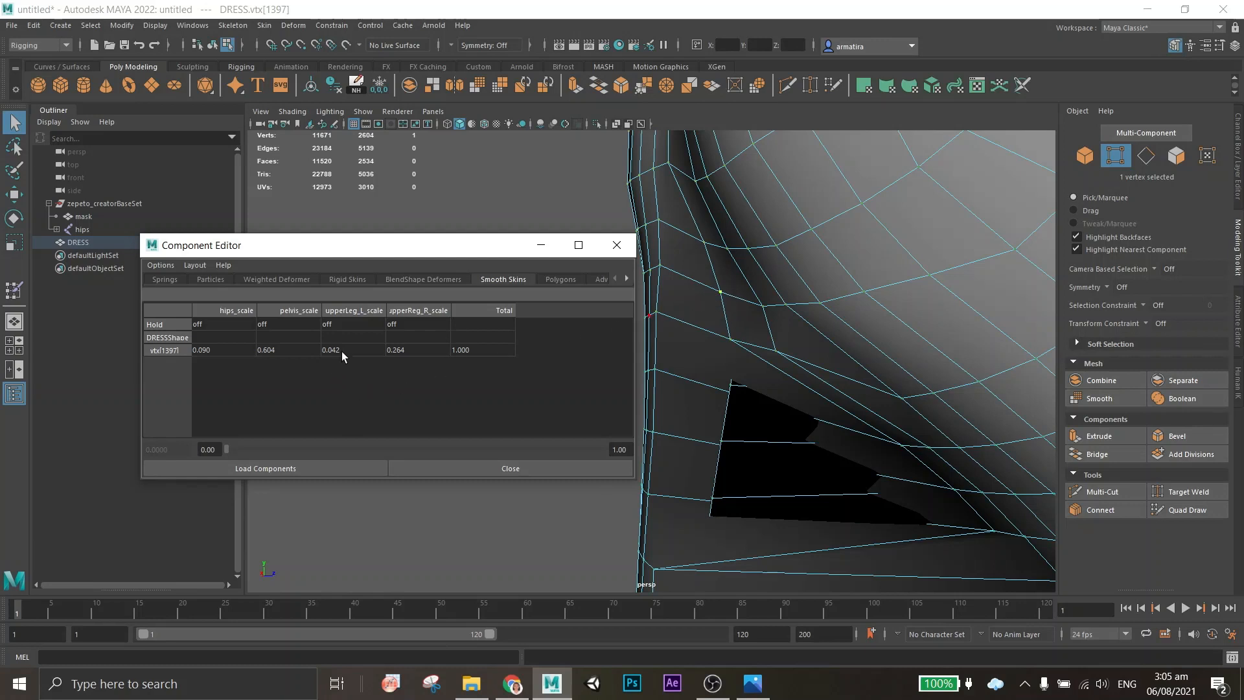
Try different pelvis_scale weights on the selected DRESS vertex and close the Component Editor.
left_click(284, 349)
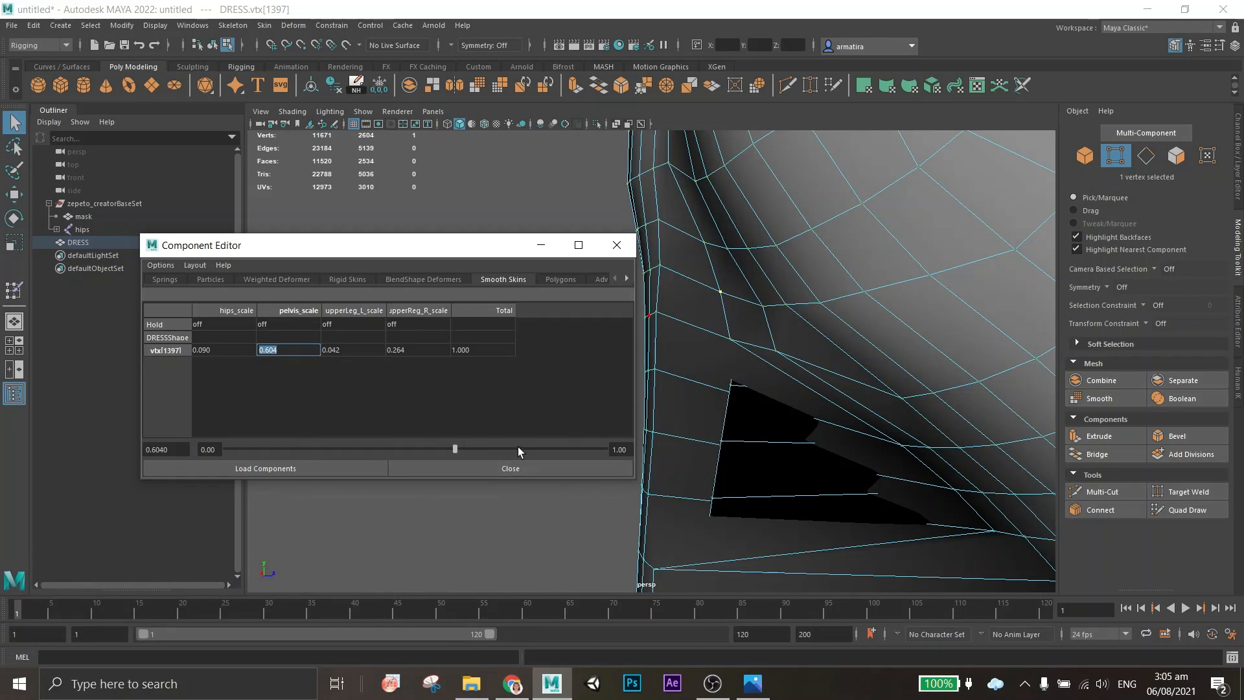
left_click_drag(454, 449, 546, 450)
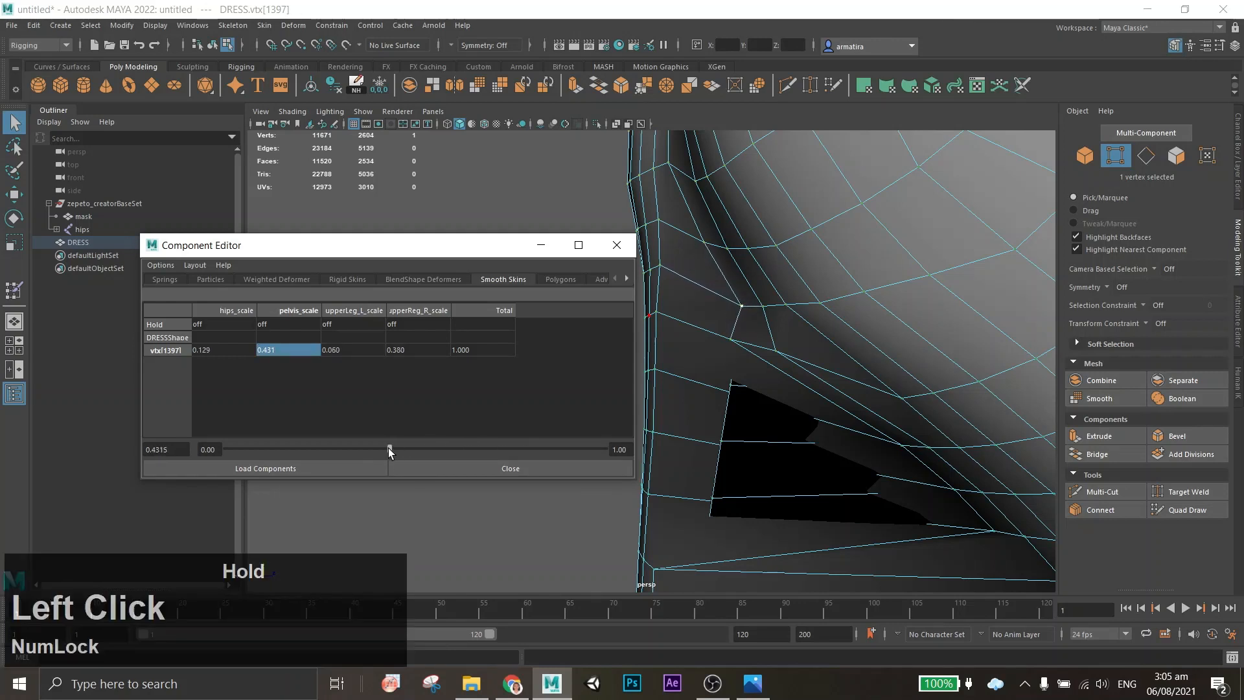
mouse_move(389, 447)
left_mouse_down()
mouse_move(499, 447)
mouse_move(378, 450)
left_mouse_up()
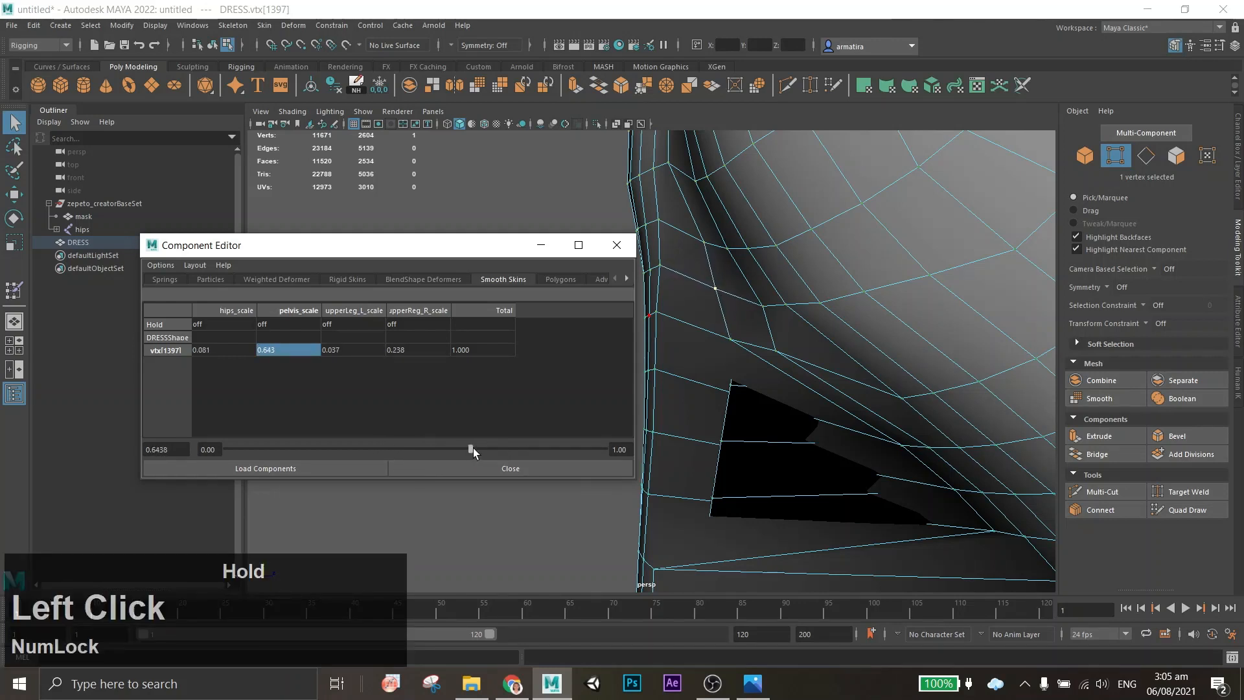
left_click_drag(473, 449, 423, 465)
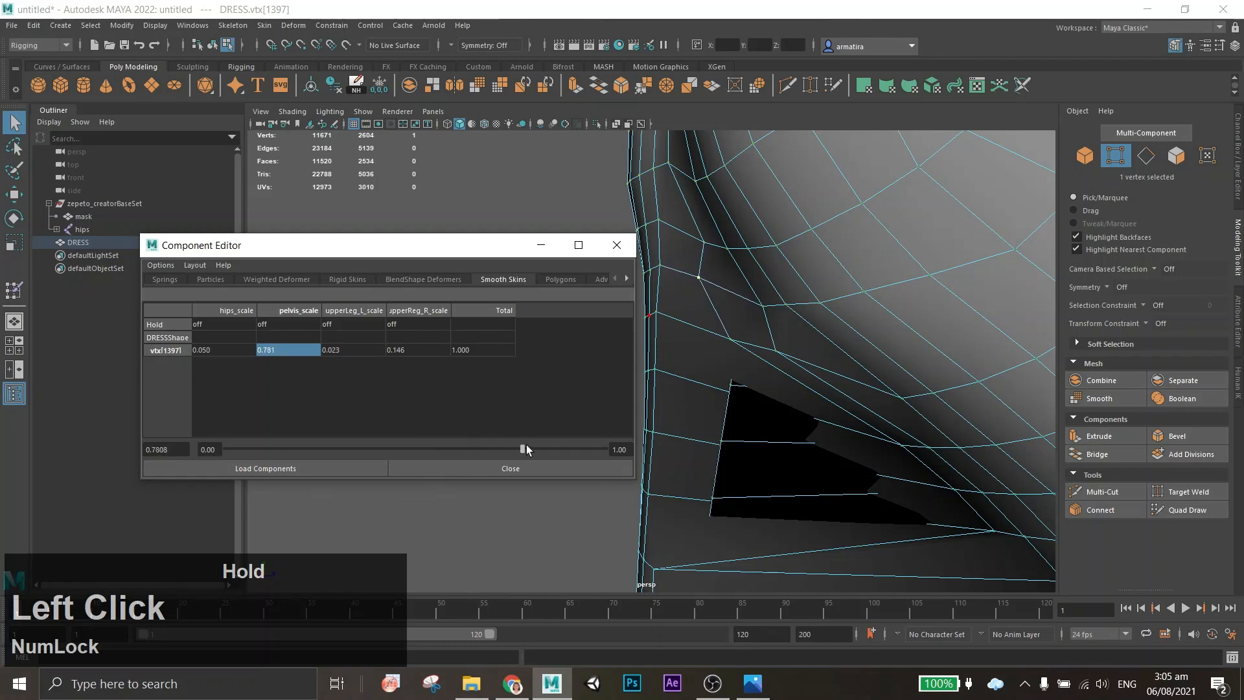
left_click_drag(526, 446, 473, 441)
left_click(501, 468)
Examine the dressed character from several angles, checking the skirt and its slit in the T-pose.
scroll(789, 436, "down", 6, "alt")
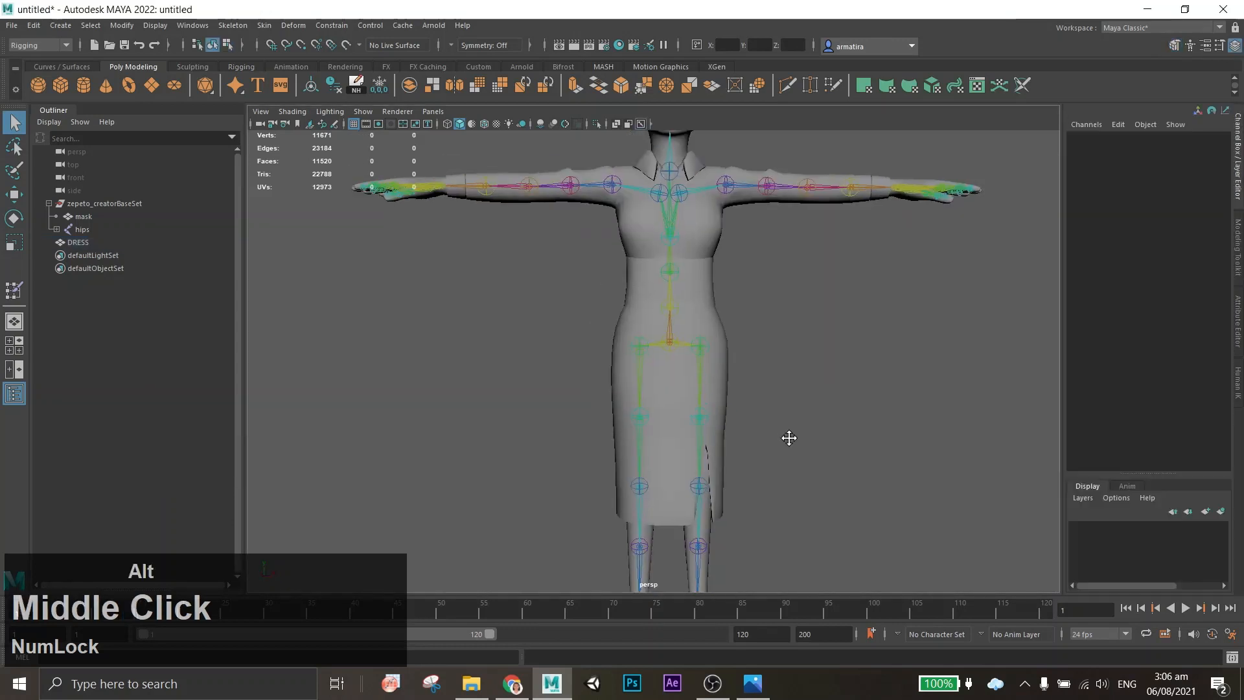
middle_click_drag(781, 445, 825, 405, "alt")
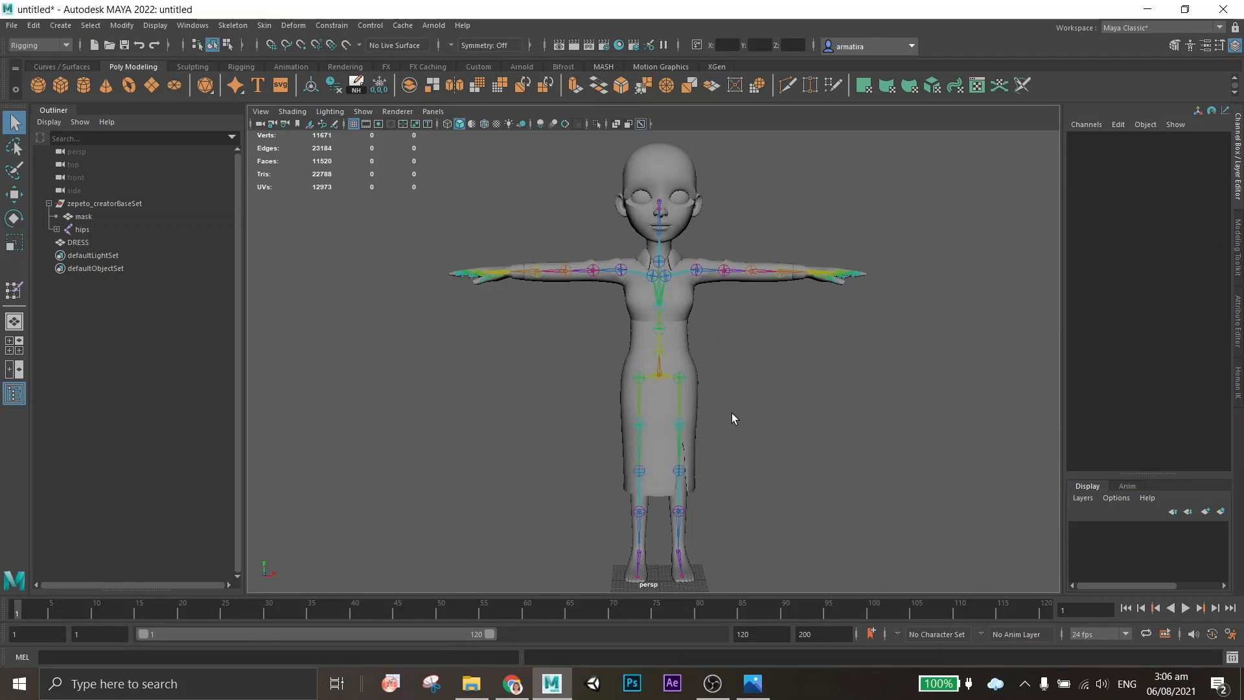
left_click_drag(701, 418, 671, 412, "alt")
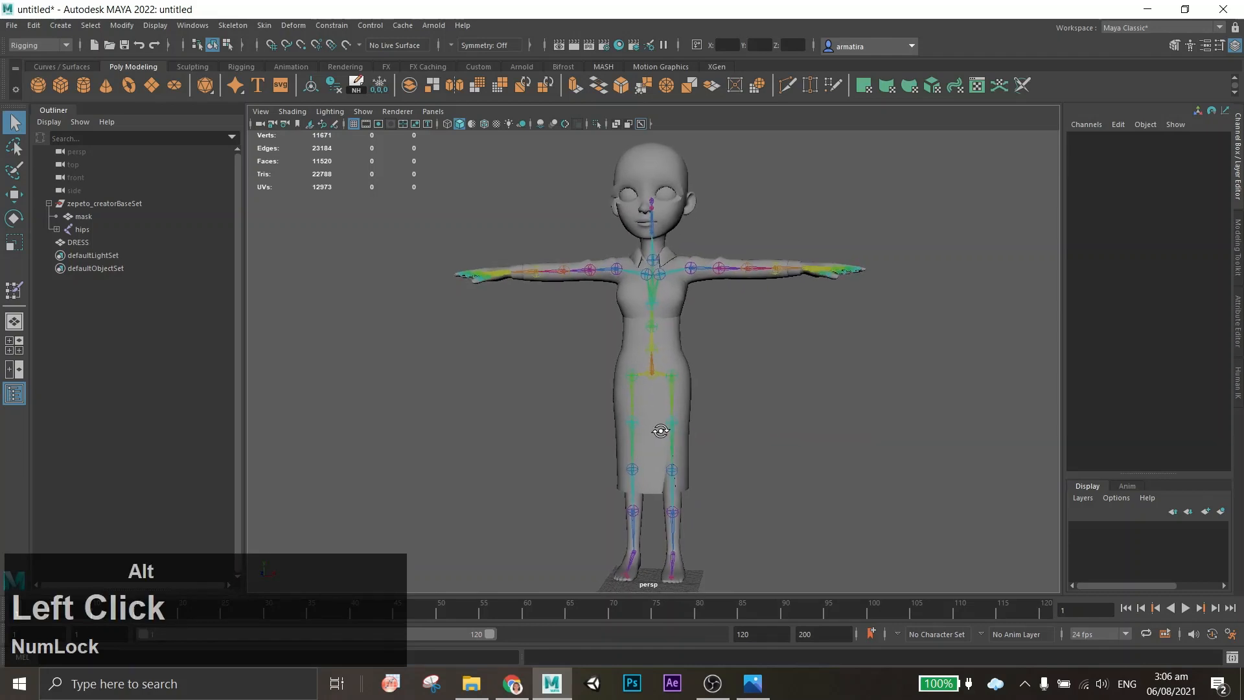
scroll(665, 445, "up", 5, "alt")
middle_click_drag(665, 447, 669, 390, "alt")
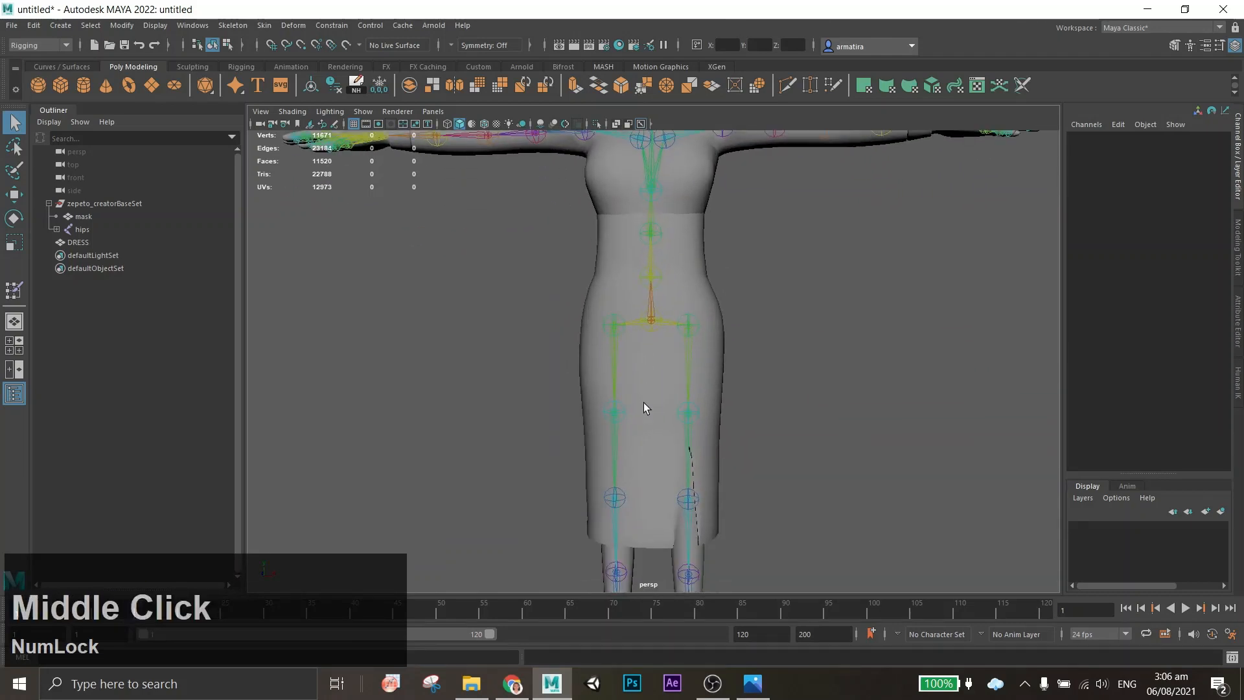
scroll(648, 427, "down", 3)
left_click_drag(652, 444, 620, 418, "alt")
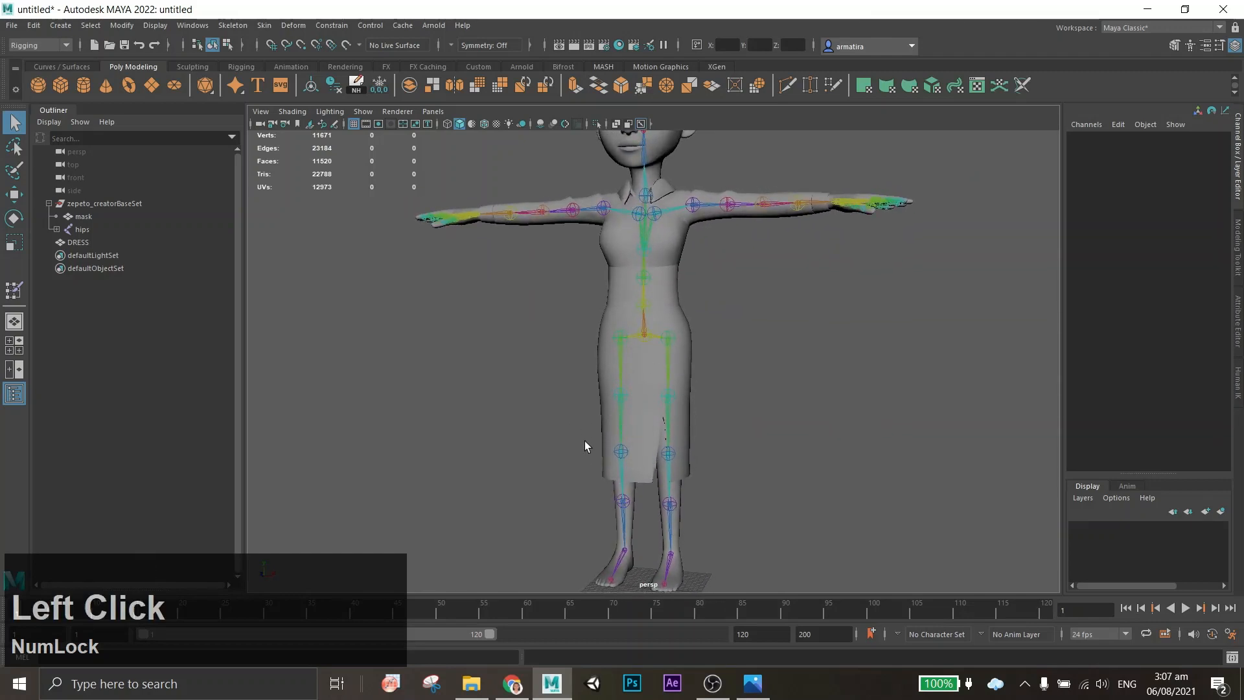
left_click_drag(636, 436, 710, 452, "alt")
scroll(693, 476, "down", 2)
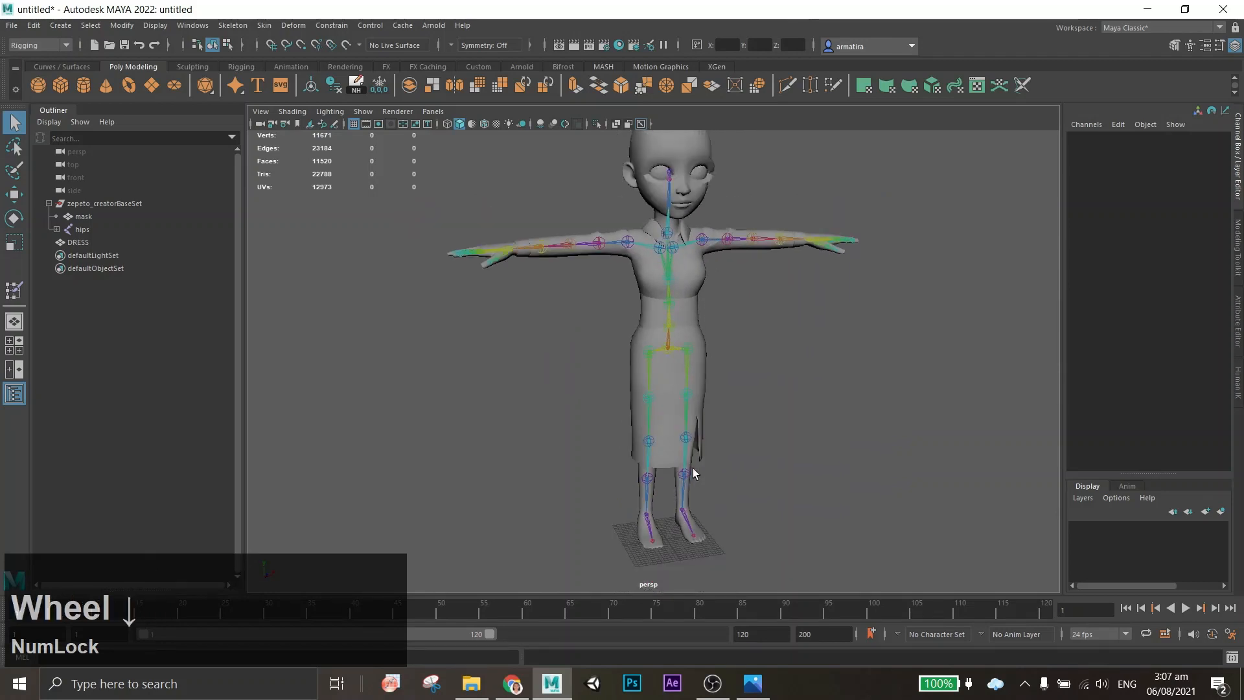
scroll(795, 422, "up", 3)
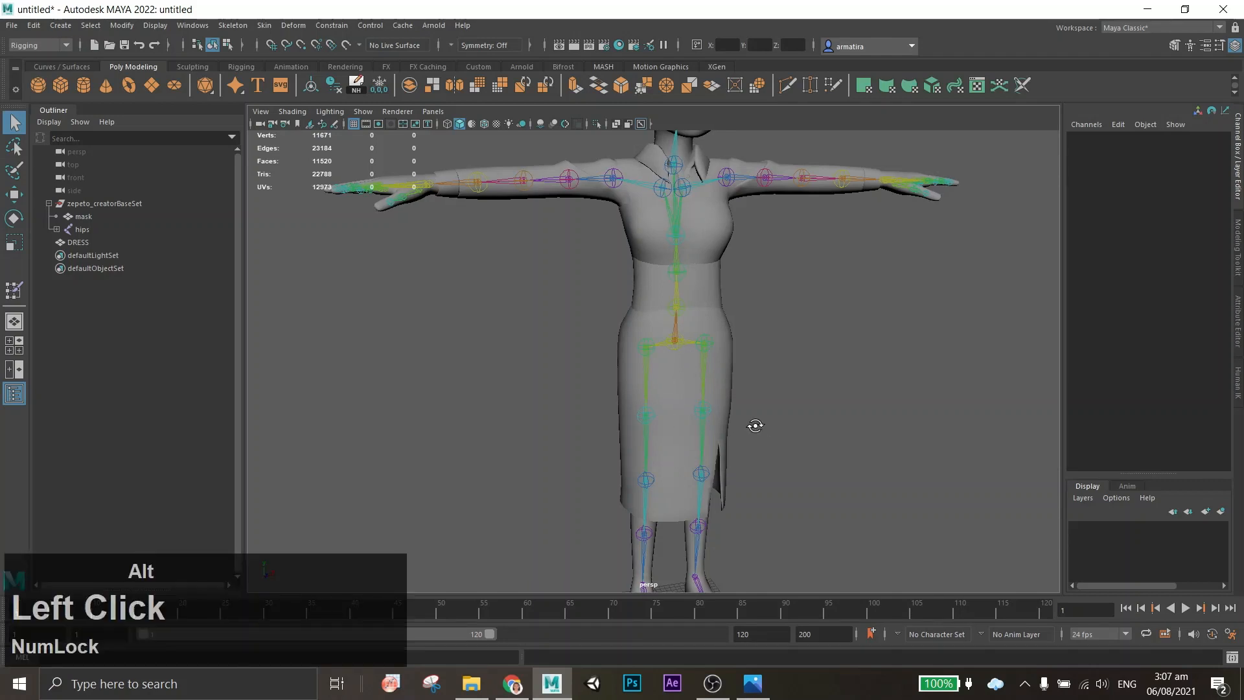
left_click_drag(687, 417, 725, 441, "alt")
scroll(759, 471, "down", 3)
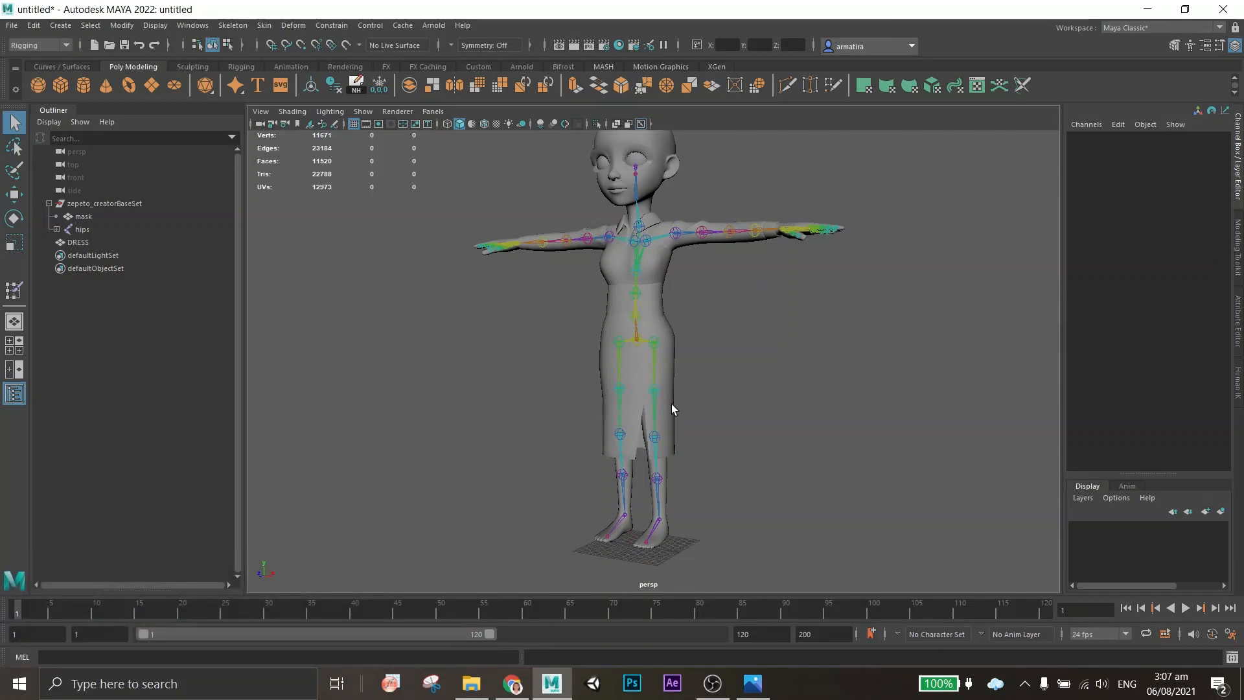
left_click_drag(669, 430, 694, 431, "alt")
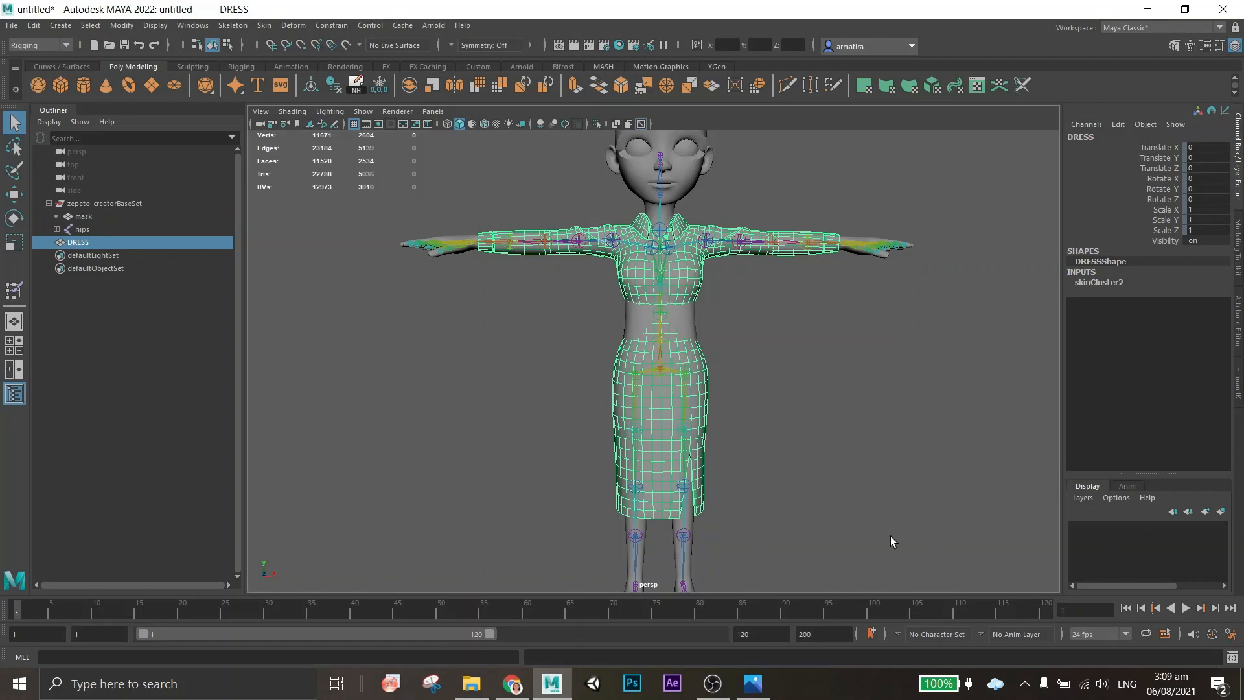
left_click(77, 232)
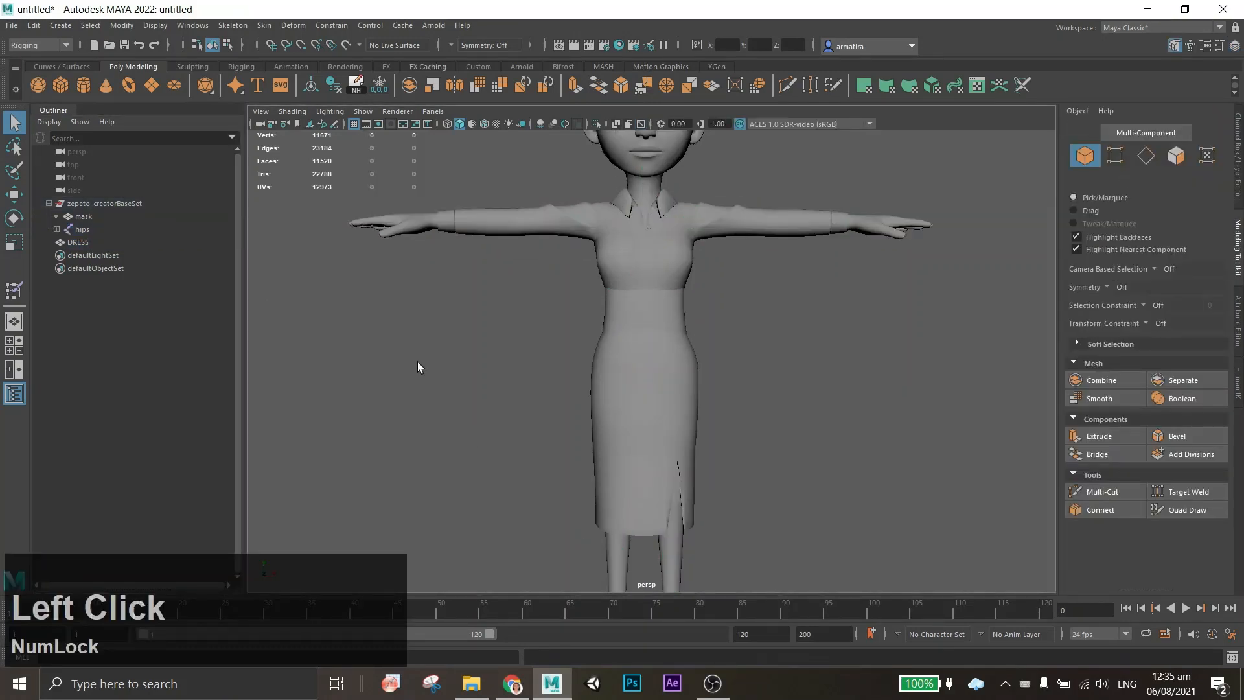
left_click(78, 242, "shift")
left_click(264, 27)
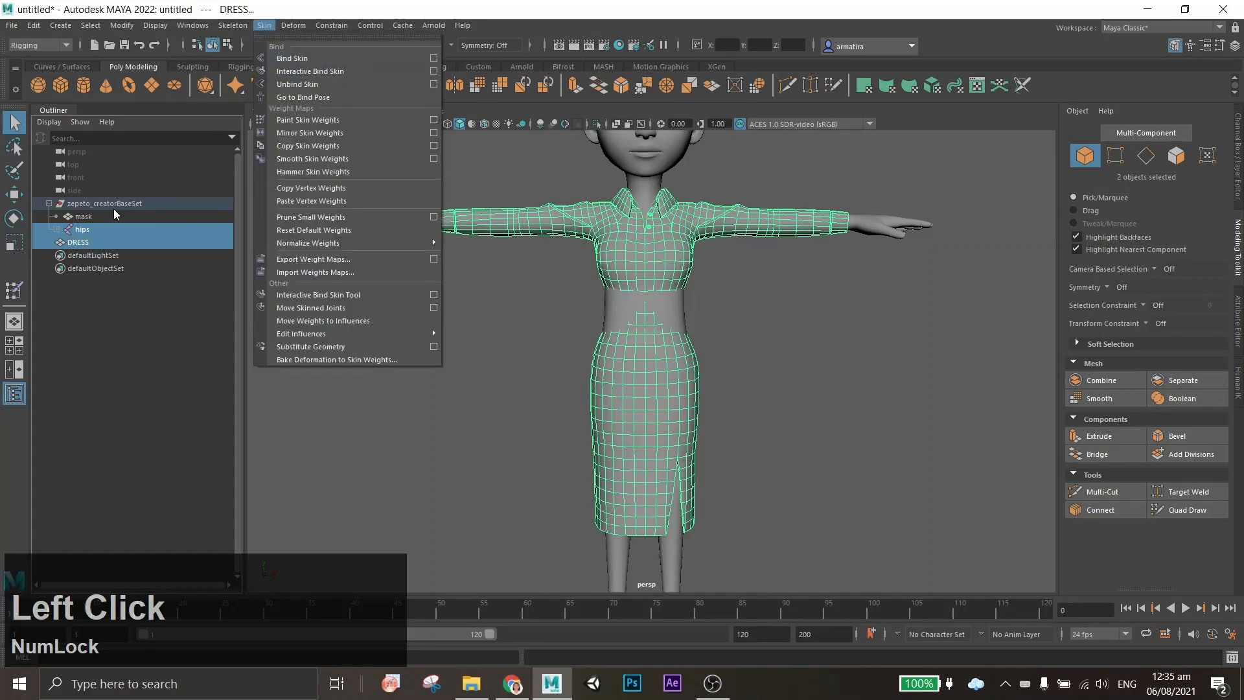
left_click(113, 215)
Expand the hips hierarchy and select every joint from hips through hand_L.
left_click(57, 229)
left_click(94, 241)
left_click(155, 410, "shift")
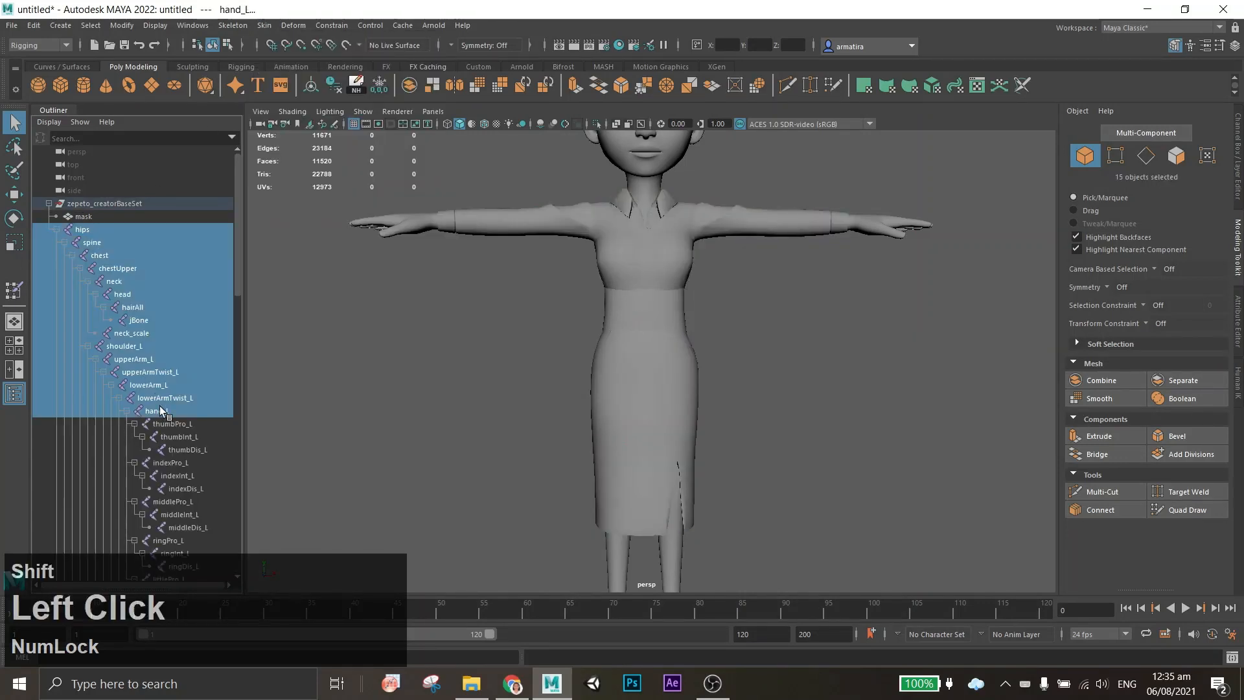
Add the left arm's scale joints, from lowerArmTwist_L_scale to shoulder_L_scale, to the selection without the finger joints.
scroll(165, 392, "down", 5)
left_click(172, 415)
key("ctrl+z")
left_click(173, 413, "ctrl")
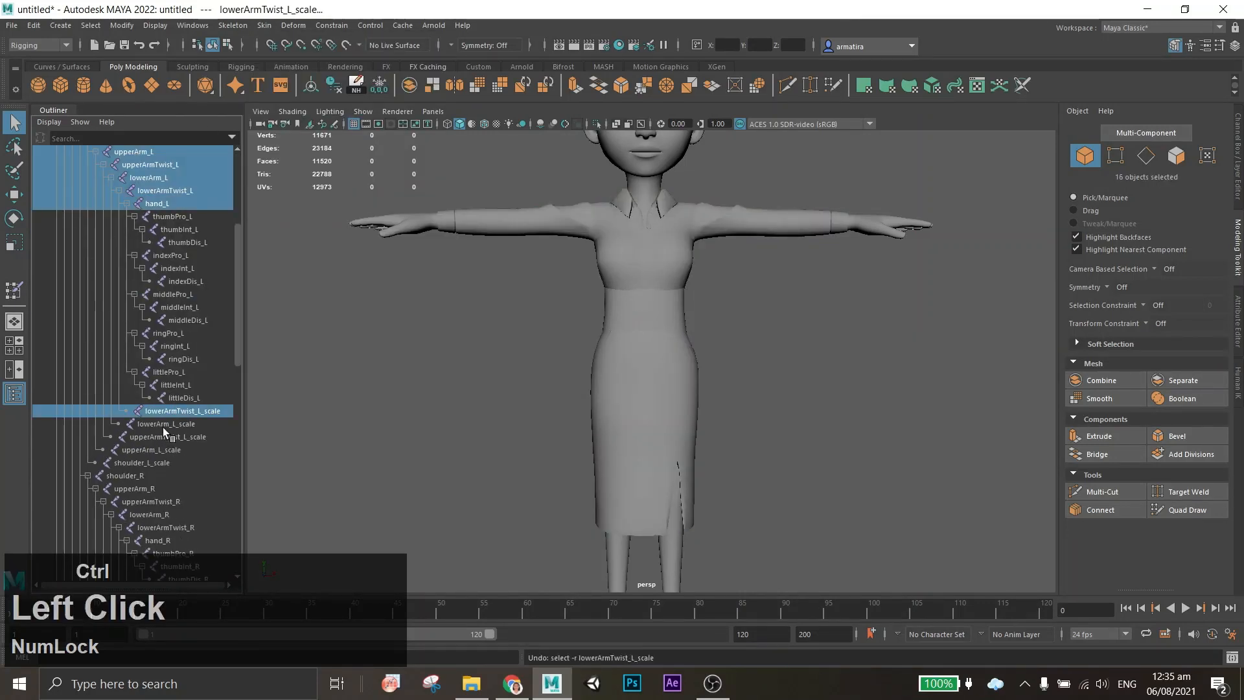
left_click(167, 424, "ctrl")
left_click(166, 437, "ctrl")
left_click(162, 450, "ctrl")
left_click(159, 462, "ctrl")
Add the right arm joints from shoulder_R down to hand_R to the selection.
scroll(158, 462, "down", 5)
left_click(130, 269, "ctrl")
left_click(139, 281, "ctrl")
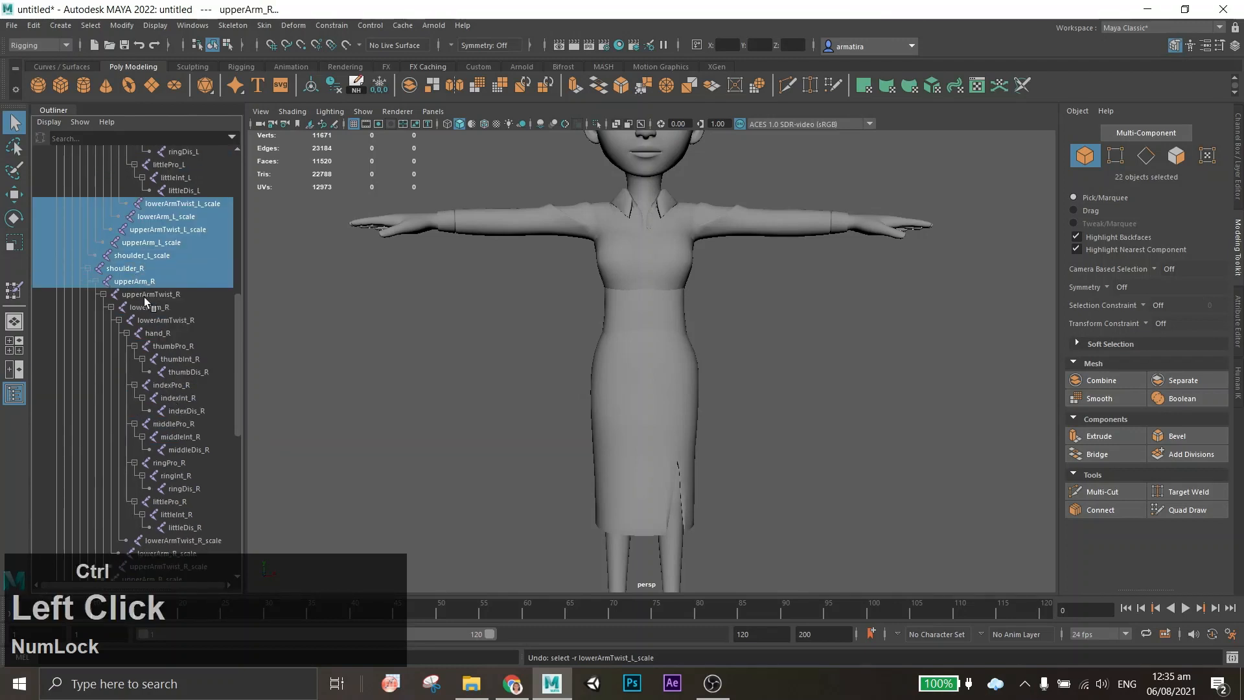
left_click(152, 294, "ctrl")
left_click(152, 307, "ctrl")
left_click(162, 320, "ctrl")
left_click(159, 333, "ctrl")
Add the right arm's scale joints plus chestUpper_scale, chest_scale and spine_scale to the selection, leaving out the finger joints.
scroll(168, 385, "down", 5)
left_click(172, 333, "ctrl")
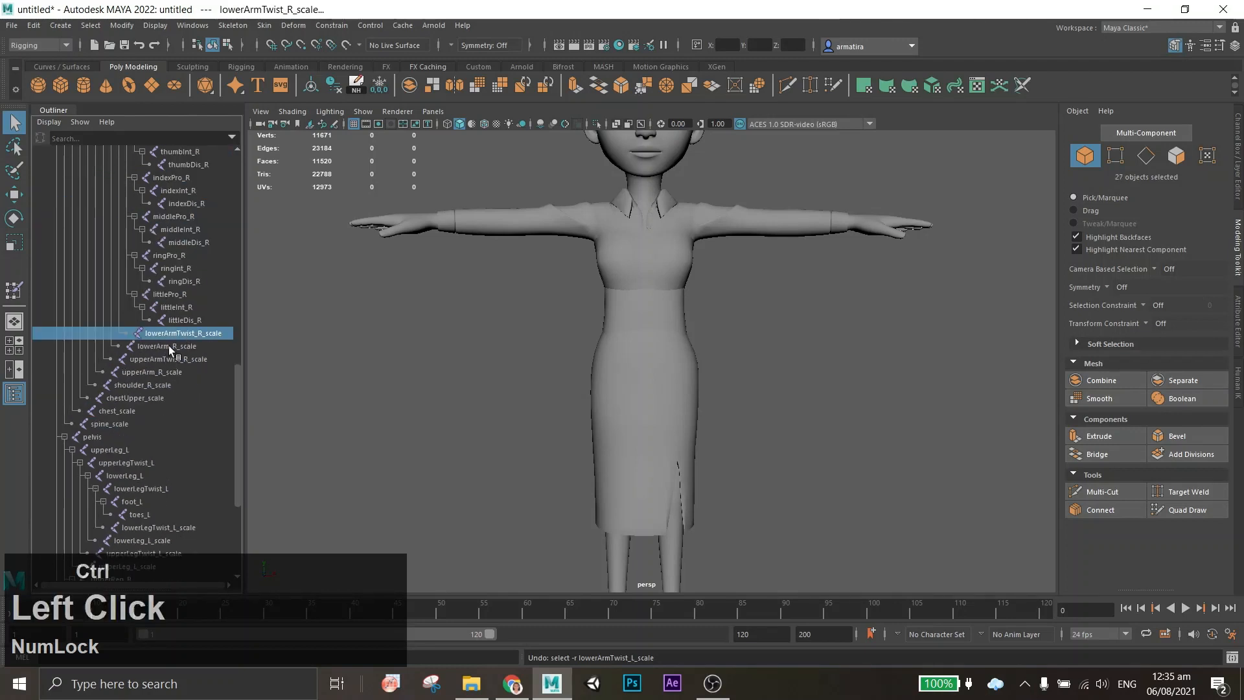
left_click(165, 346, "ctrl")
left_click(162, 359, "ctrl")
left_click(152, 372, "ctrl")
left_click(146, 385, "ctrl")
left_click(139, 398, "ctrl")
left_click(141, 411, "ctrl")
left_click(139, 423, "ctrl")
Add the pelvis and the left leg joints from upperLeg_L to lowerLegTwist_L with their scale joints, leaving out foot_L and toes_L.
left_click(137, 436, "ctrl")
left_click(136, 450, "ctrl")
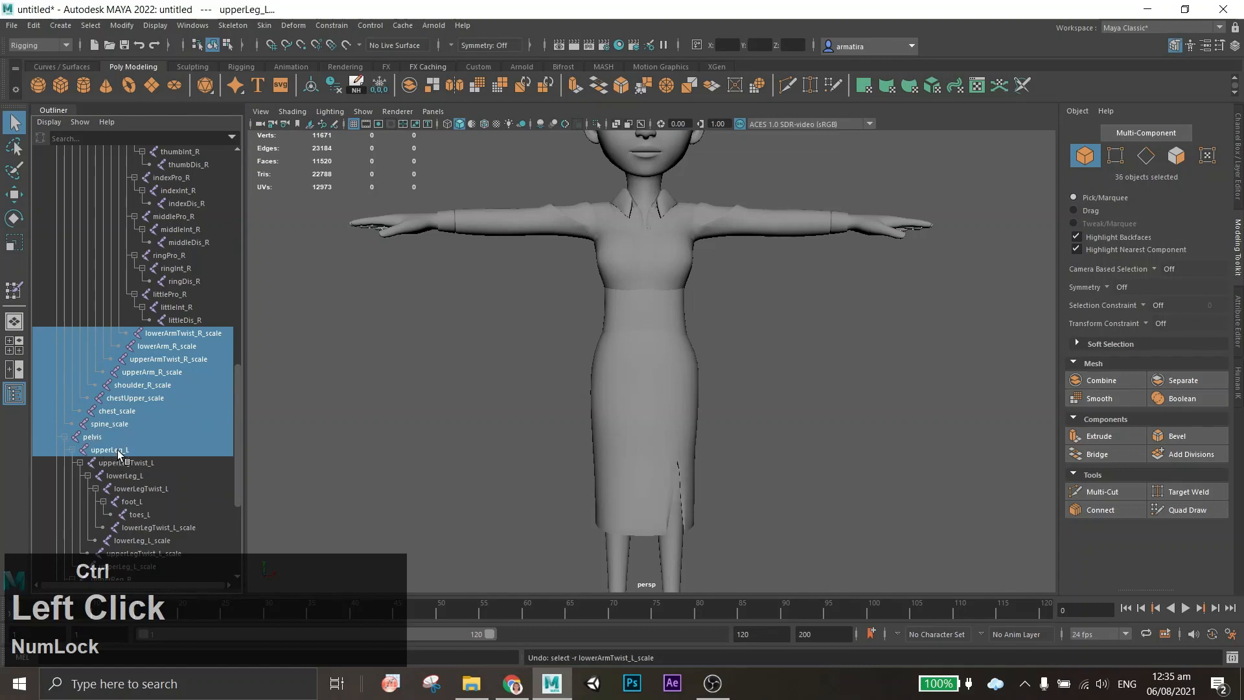
scroll(136, 454, "down", 5)
left_click(141, 269, "ctrl")
left_click(142, 281, "ctrl")
left_click(143, 294, "ctrl")
left_click(155, 333, "ctrl")
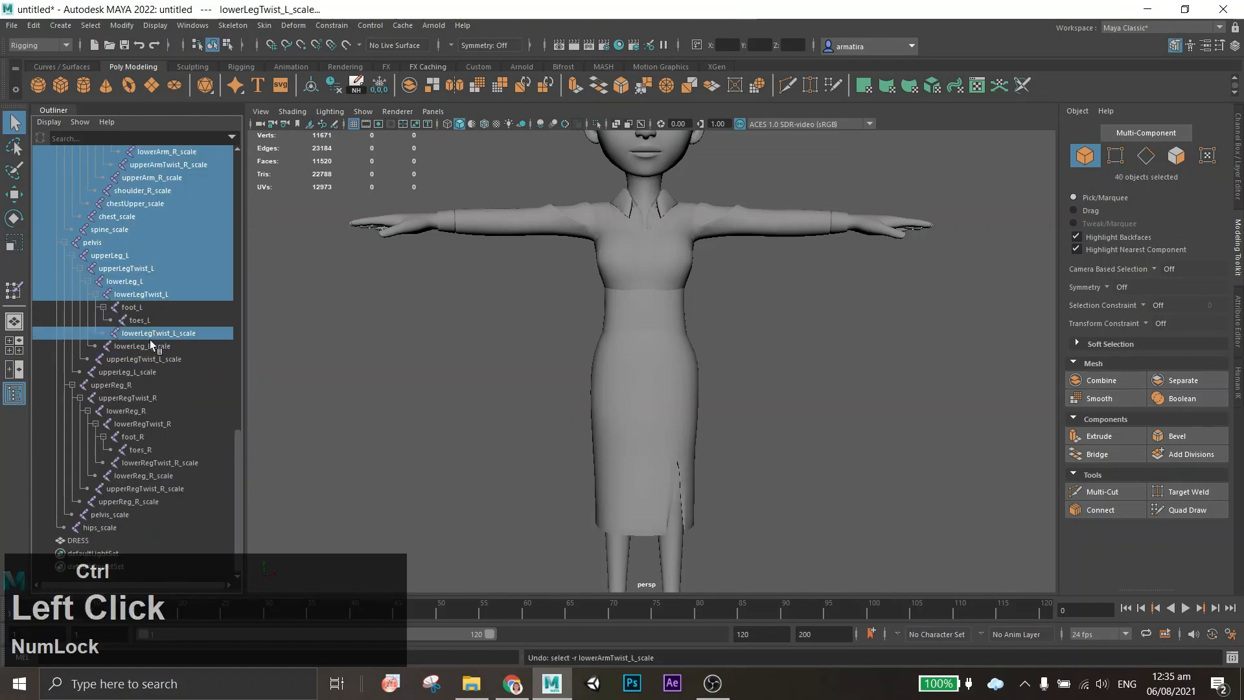
left_click(144, 346, "ctrl")
left_click(143, 359, "ctrl")
left_click(130, 372, "ctrl")
Add the right leg joints from upperReg_R to lowerRegTwist_R with their scale joints, leaving out foot_R and toes_R.
left_click(120, 385, "ctrl")
left_click(128, 398, "ctrl")
left_click(125, 411, "ctrl")
left_click(137, 424, "ctrl")
left_click(149, 463, "ctrl")
left_click(139, 475, "ctrl")
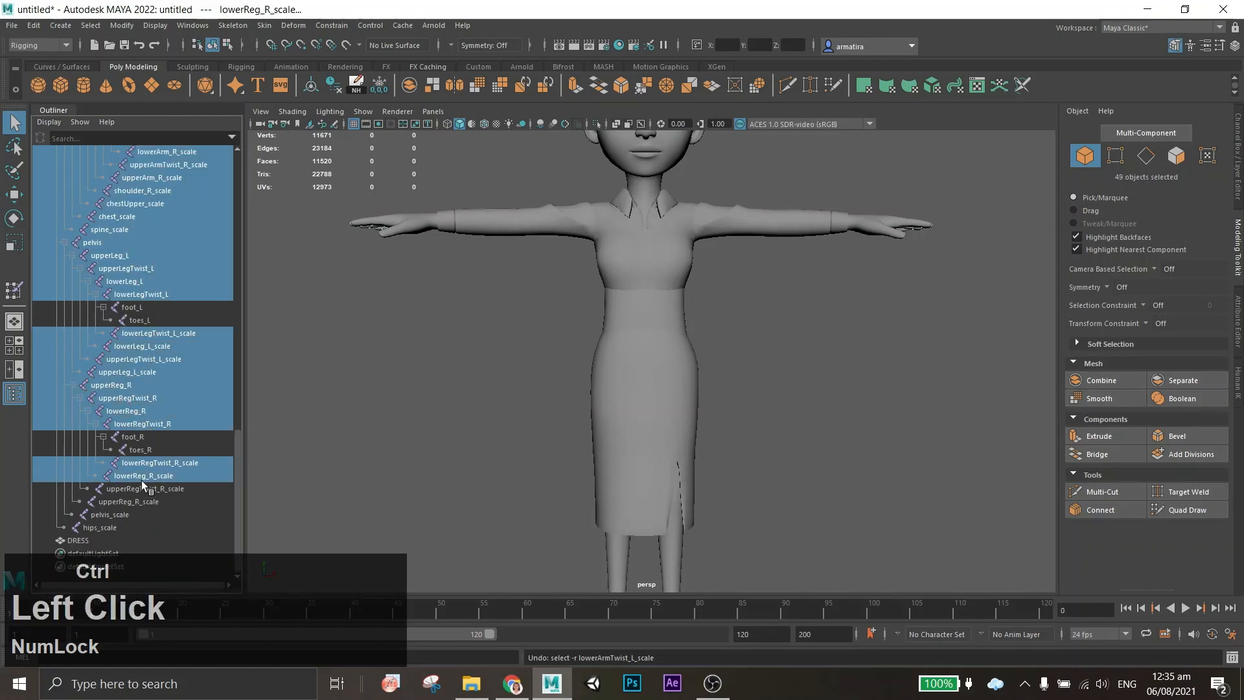
left_click(137, 489, "ctrl")
left_click(127, 502, "ctrl")
Add pelvis_scale, hips_scale and DRESS to the selection and bind the skin to the selected joints with 4 max influences.
left_click(110, 515, "ctrl")
left_click(100, 528, "ctrl")
left_click(78, 541, "ctrl")
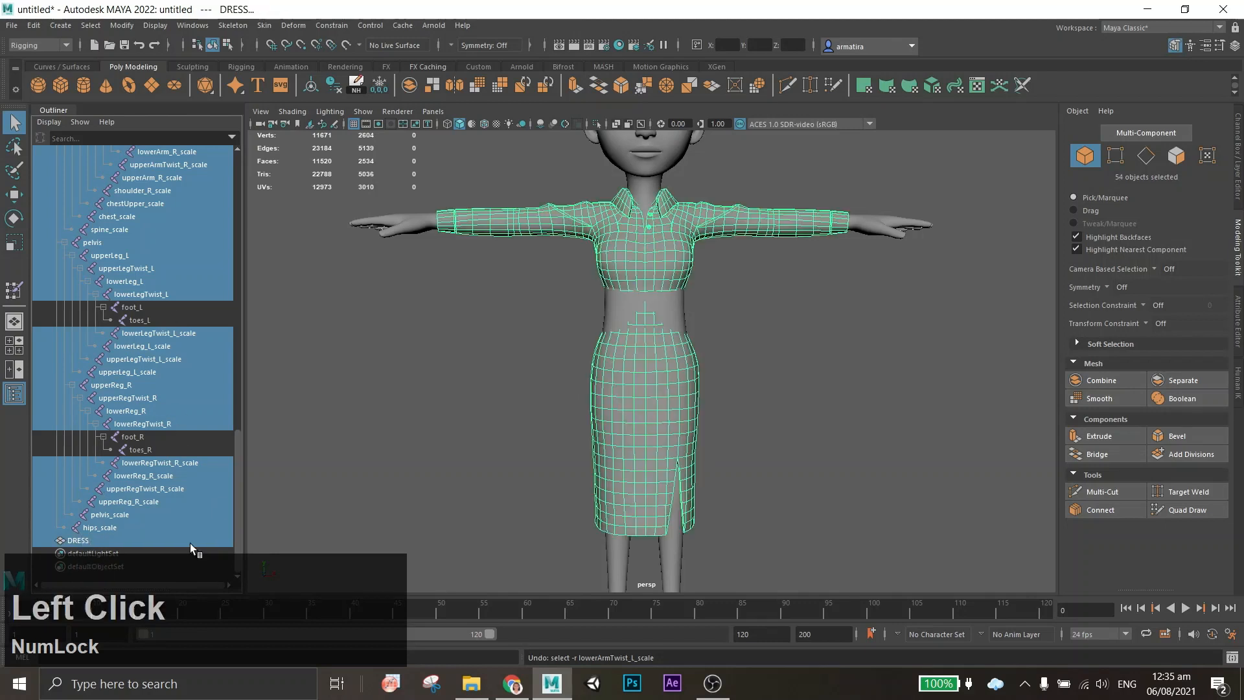
left_click(264, 25)
left_click(441, 47)
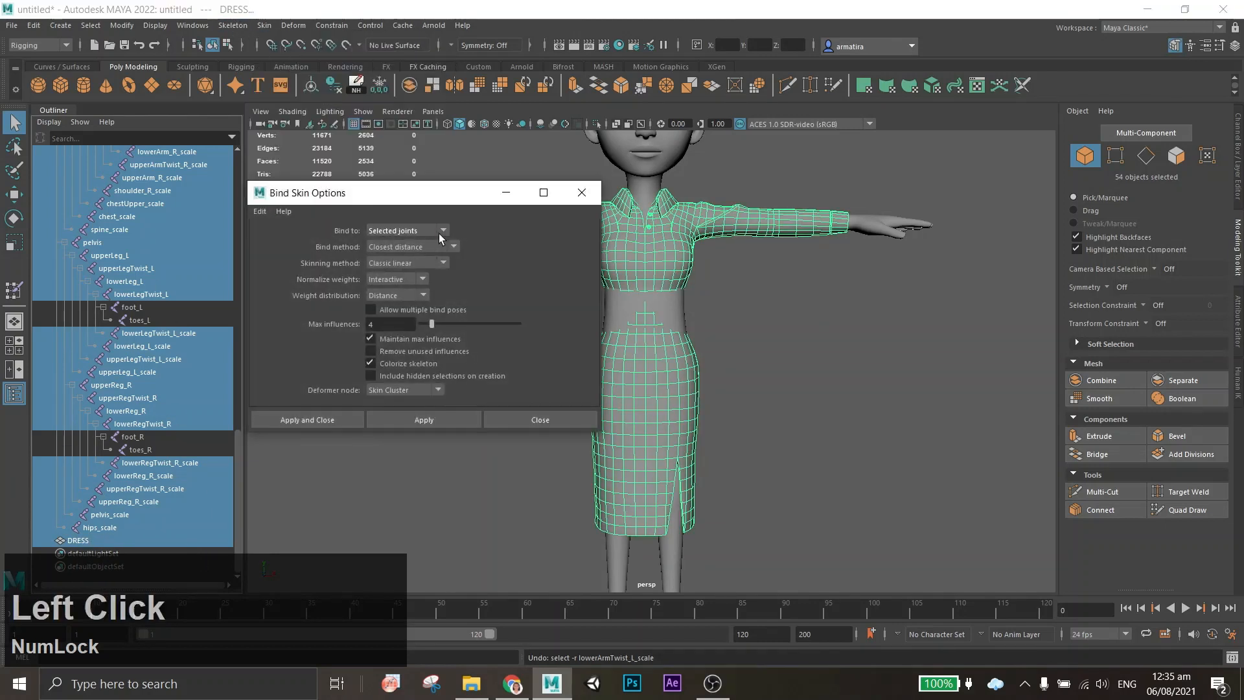
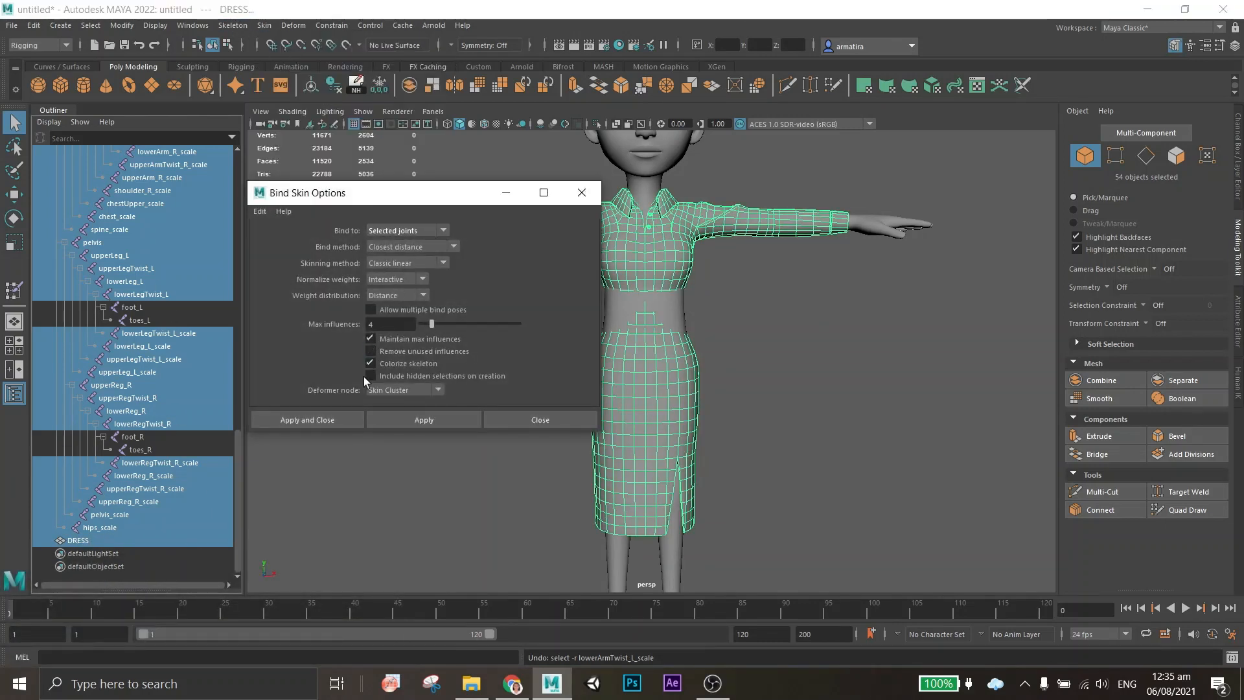
left_click(353, 421)
Collapse the hips hierarchy and copy the skin weights from mask to DRESS.
scroll(85, 418, "up", 10)
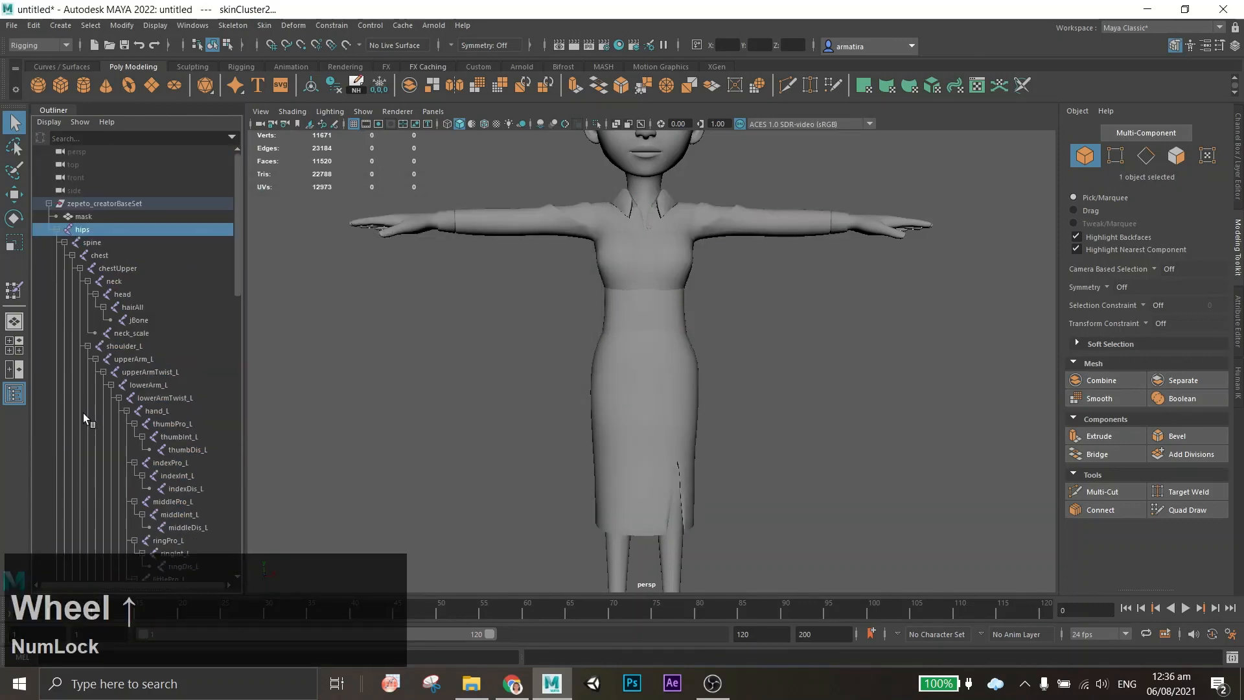
left_click(56, 230)
left_click(109, 216)
left_click(87, 243, "ctrl")
left_click(264, 26)
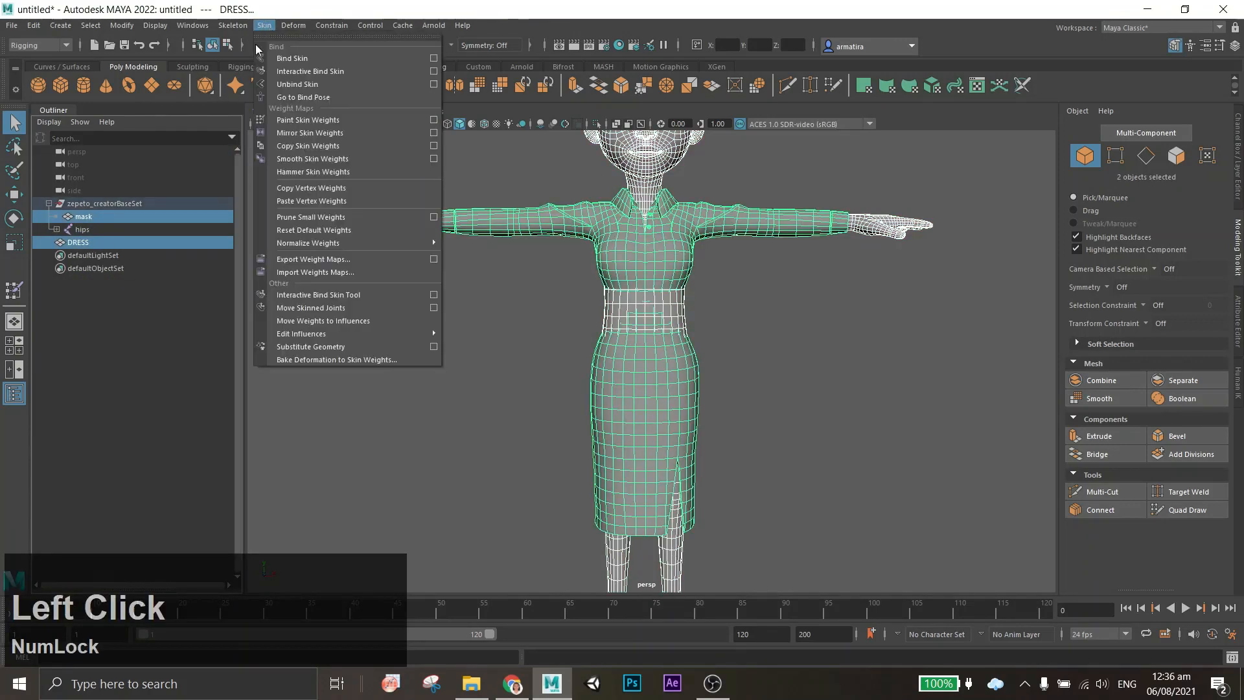
left_click(433, 133)
left_click(333, 418)
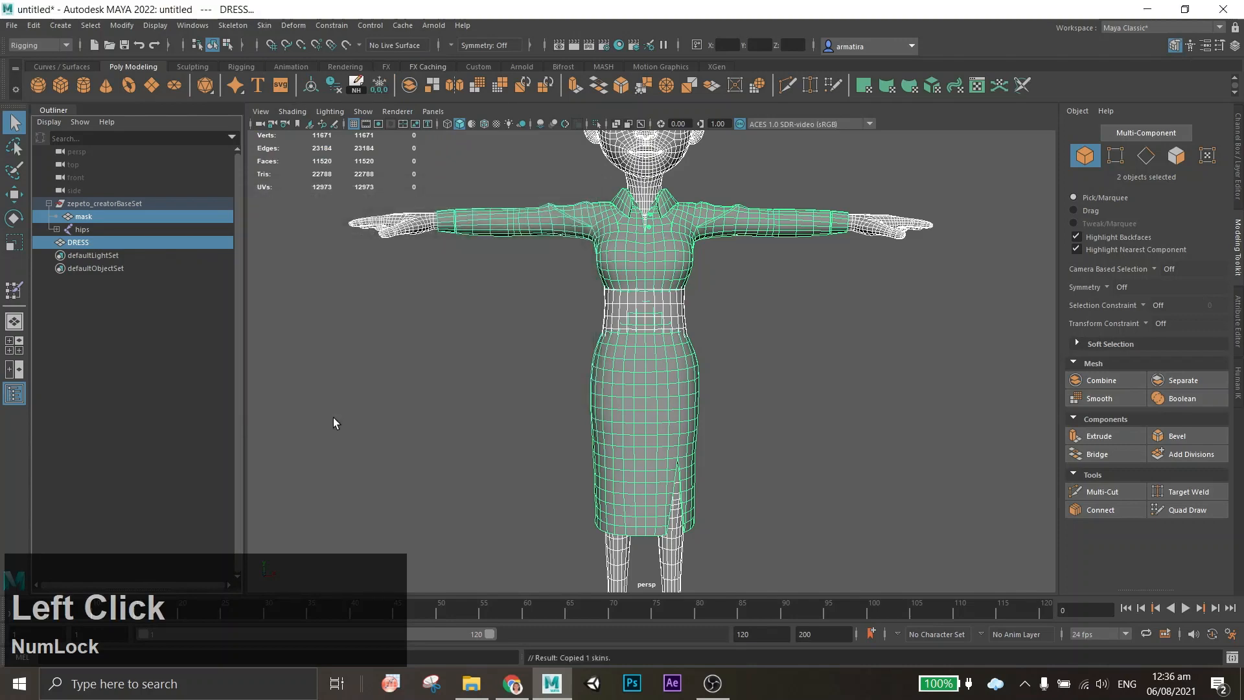
left_click(333, 418)
Turn on X-ray display for the joints.
left_click(643, 123)
middle_click_drag(778, 414, 725, 381, "alt")
left_click_drag(725, 382, 772, 396, "alt")
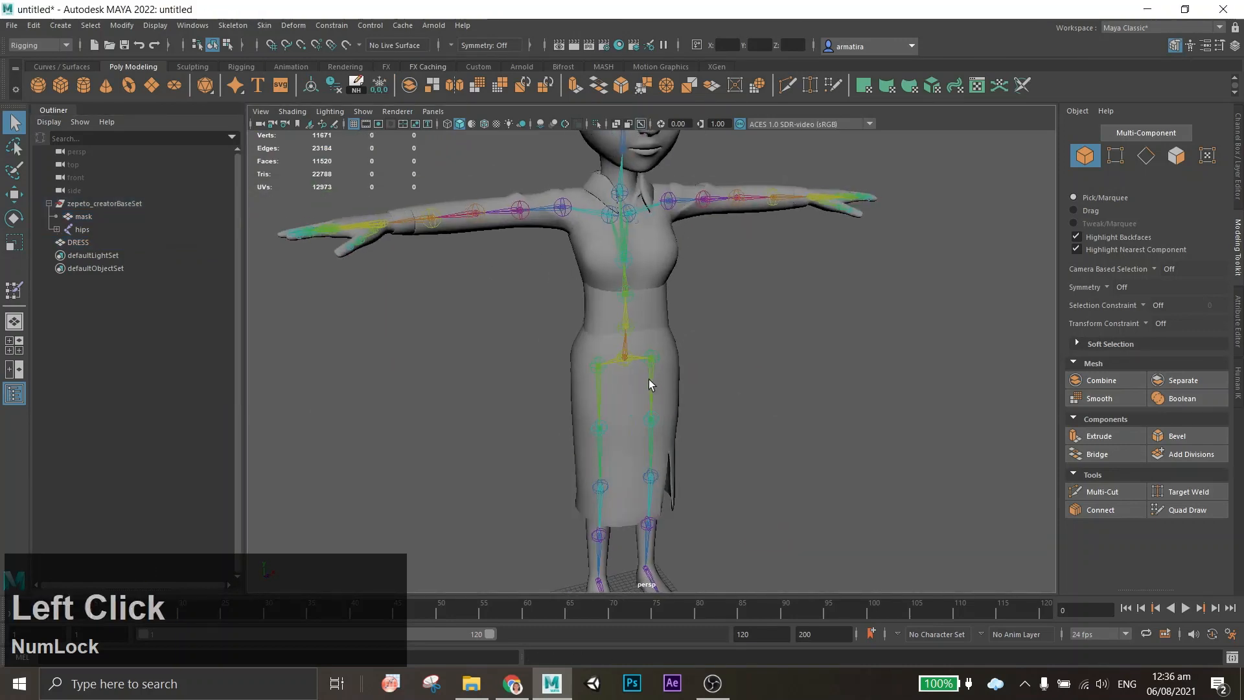
Rotate the upperLeg_L joint to test the skirt's deformation around the raised leg, undoing each rotation.
left_click(650, 413)
left_click(13, 225)
left_click_drag(712, 369, 696, 318)
key("z")
left_click_drag(733, 389, 650, 325, "alt")
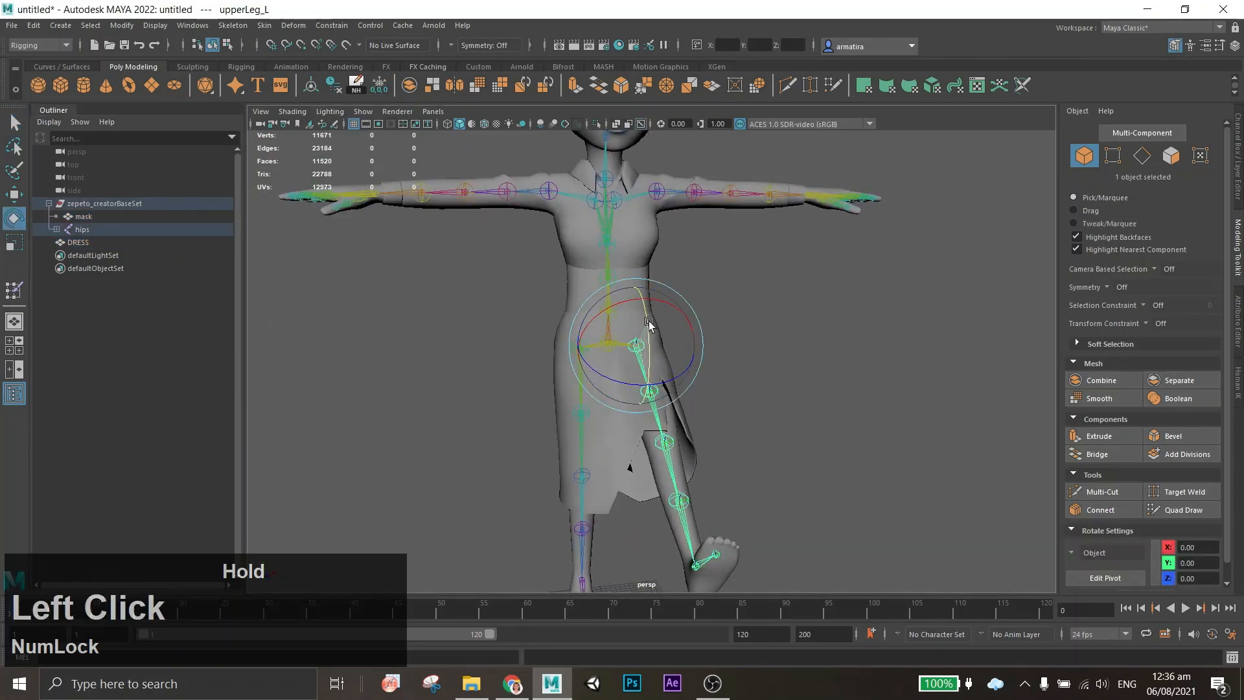
left_click_drag(752, 350, 933, 467, "alt")
key("z")
Hide the mask body mesh so that only the dress and the joints remain shown.
scroll(778, 428, "up", 4)
middle_click_drag(693, 418, 738, 412, "alt")
scroll(775, 430, "down", 3)
left_click(732, 389)
left_click(635, 285)
key("ctrl+h")
middle_click_drag(636, 305, 771, 433, "alt")
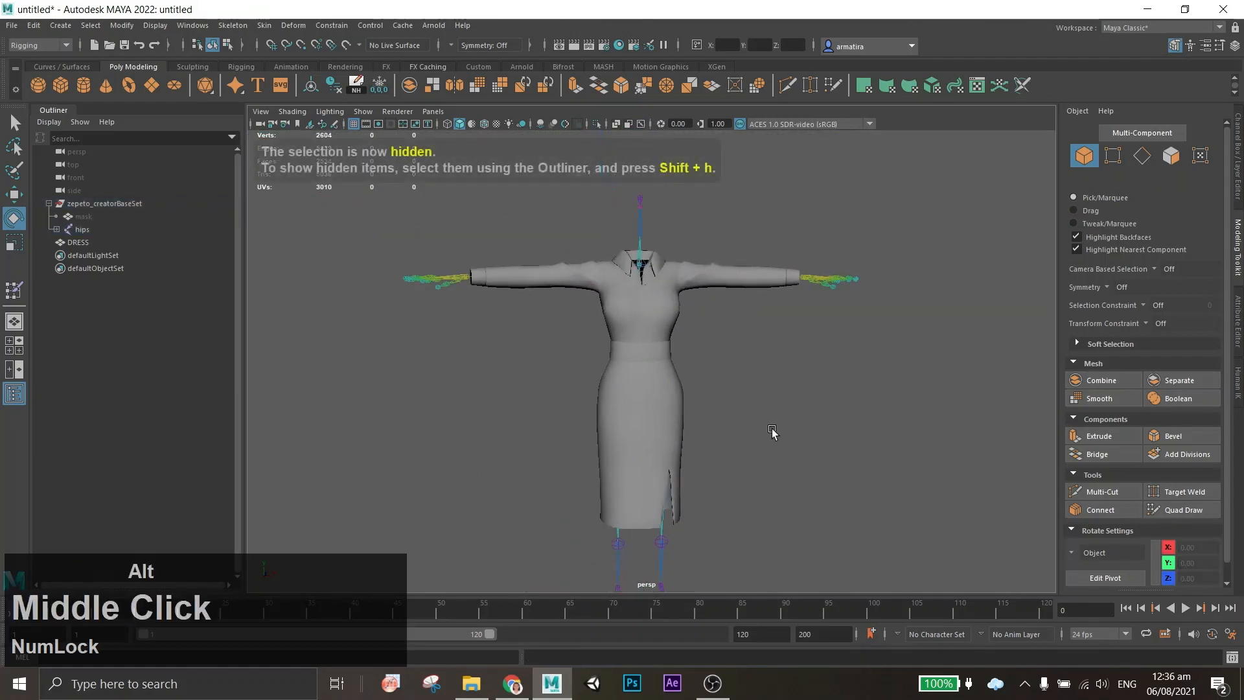
Put the DRESS mesh in vertex component mode and switch to the Select tool.
left_click(664, 406)
key("F9")
scroll(629, 443, "up", 8)
scroll(600, 300, "up", 5)
left_click_drag(612, 353, 625, 325, "alt")
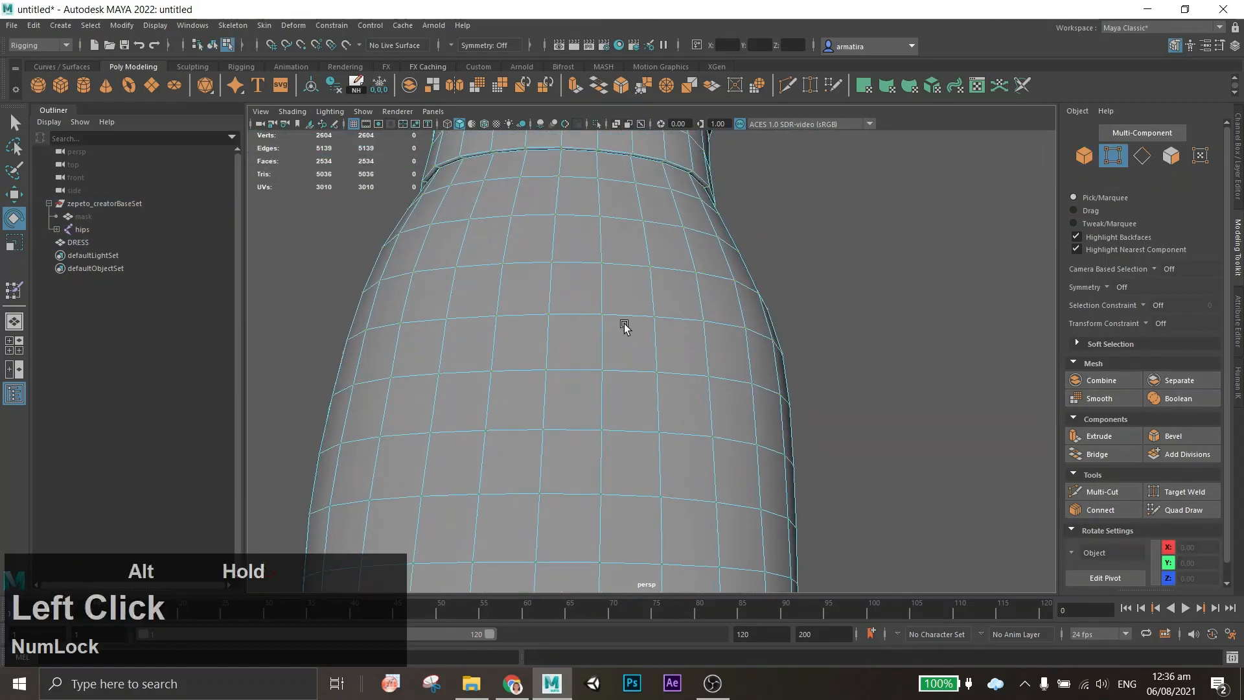
left_click(610, 278)
scroll(597, 334, "down", 6)
middle_click_drag(597, 334, 615, 250, "alt")
key("q")
Select two adjacent vertical vertex loops running down the middle of the skirt below the waistband.
left_click(627, 178)
scroll(616, 350, "up", 3)
middle_click_drag(604, 551, 592, 409, "alt")
double_click(598, 459, "shift")
left_click_drag(649, 460, 659, 499, "alt")
scroll(605, 508, "up", 3)
double_click(616, 512, "shift")
middle_click_drag(660, 500, 585, 264, "alt")
double_click(622, 264, "shift")
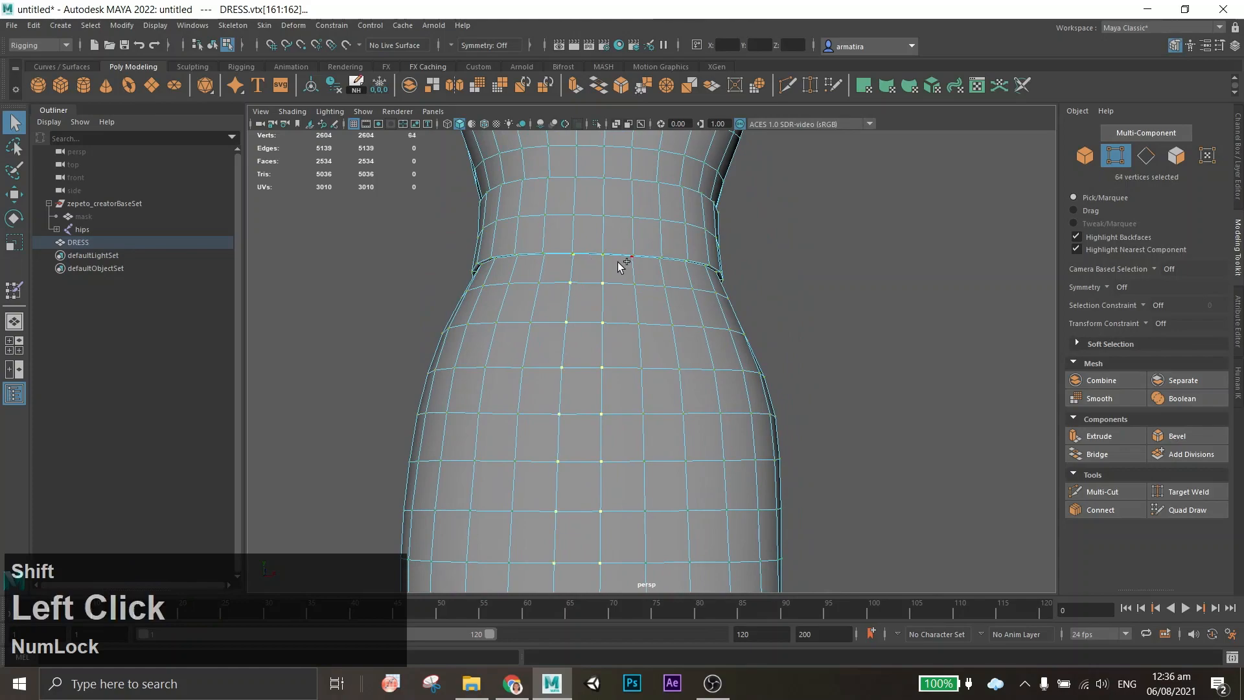
Add vertical vertex loops on the skirt's side and down the centre of its back to the selection.
left_click_drag(622, 264, 836, 285, "alt")
double_click(838, 433, "shift")
left_click_drag(839, 433, 735, 333, "alt")
scroll(722, 380, "up", 2)
middle_click_drag(736, 334, 741, 222, "alt")
double_click(703, 487, "shift")
left_click_drag(703, 486, 653, 333, "alt")
double_click(629, 489, "shift")
double_click(664, 271, "shift")
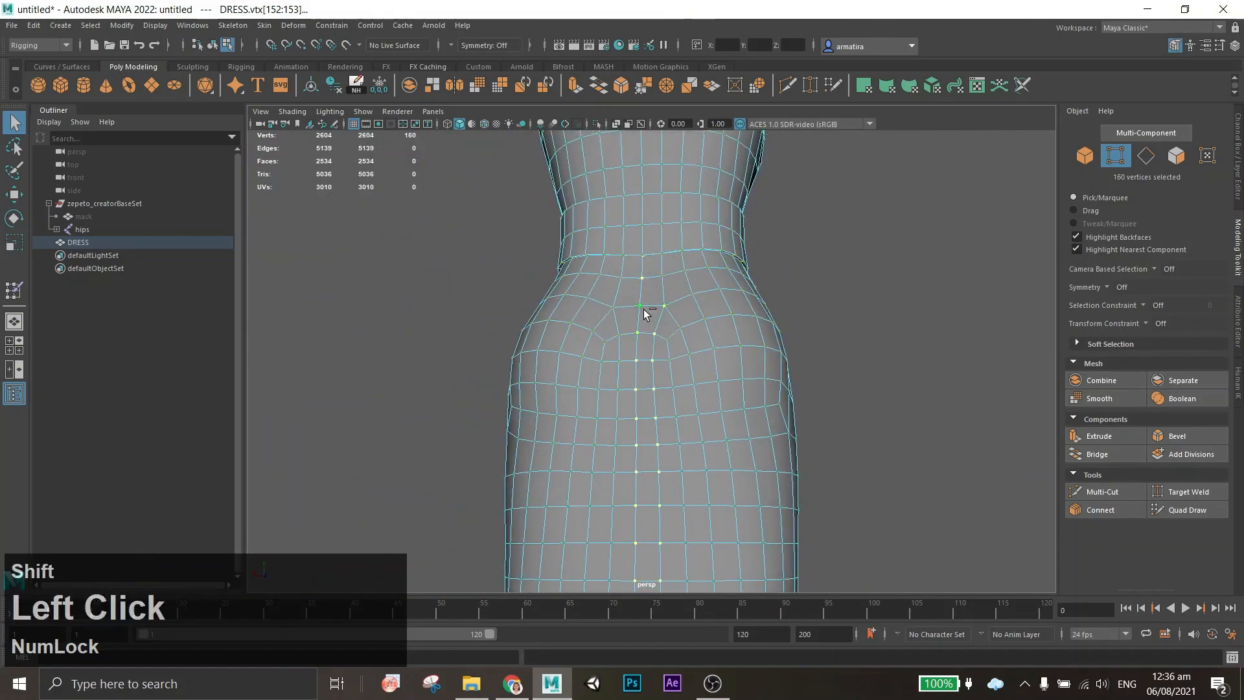
Deselect the centre-line vertices above the hips and add two horizontal vertex loops around the hips to the skirt selection.
scroll(686, 347, "up", 3)
left_click_drag(759, 352, 665, 330, "alt")
left_click_drag(611, 191, 627, 355, "ctrl")
double_click(588, 391, "shift")
left_click_drag(588, 392, 574, 408, "alt")
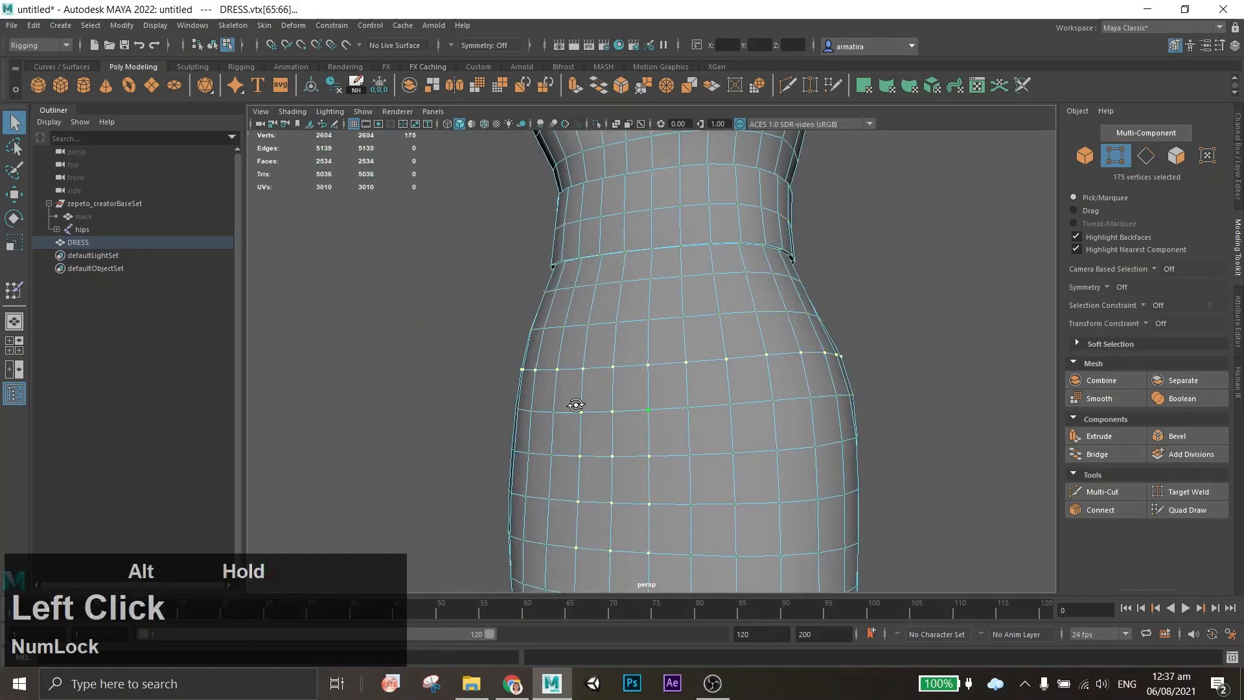
double_click(731, 407, "shift")
left_click_drag(731, 408, 602, 418, "alt")
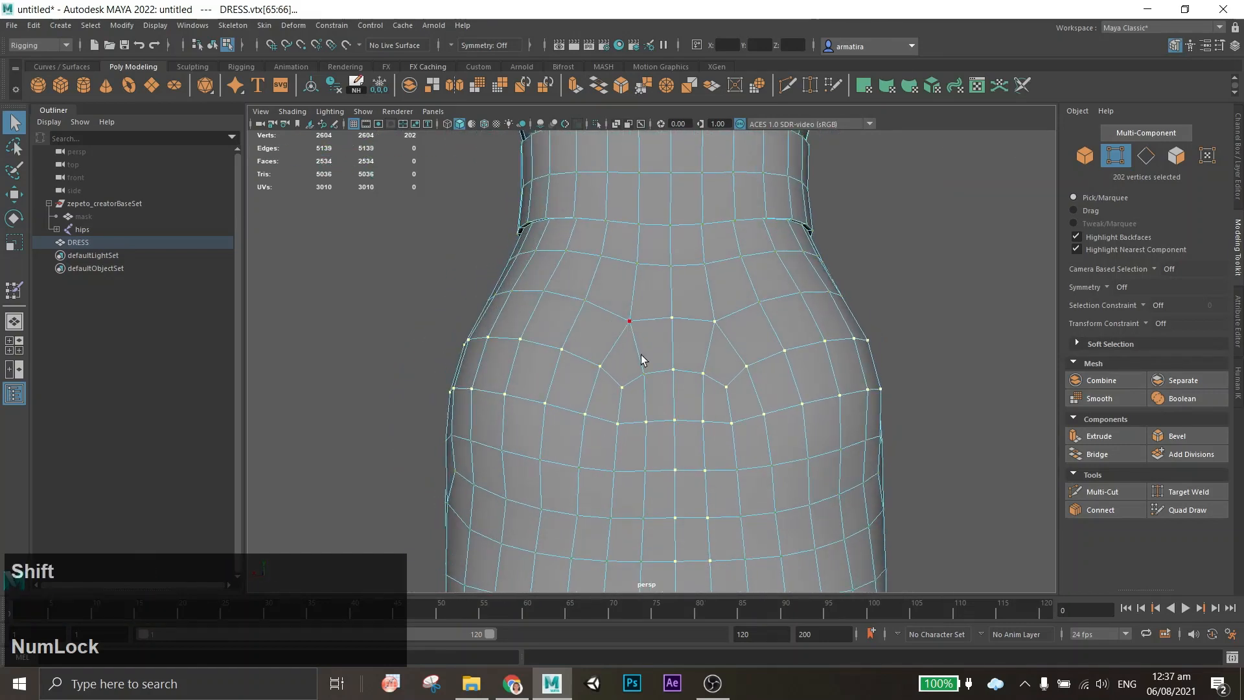
Deselect the unwanted front vertices above the hip loops and extend the selection with a further horizontal loop around the skirt.
left_click_drag(642, 359, 647, 333, "alt")
double_click(647, 333, "shift")
left_click_drag(978, 405, 779, 367, "alt")
double_click(645, 320, "ctrl")
left_click(781, 456, "shift")
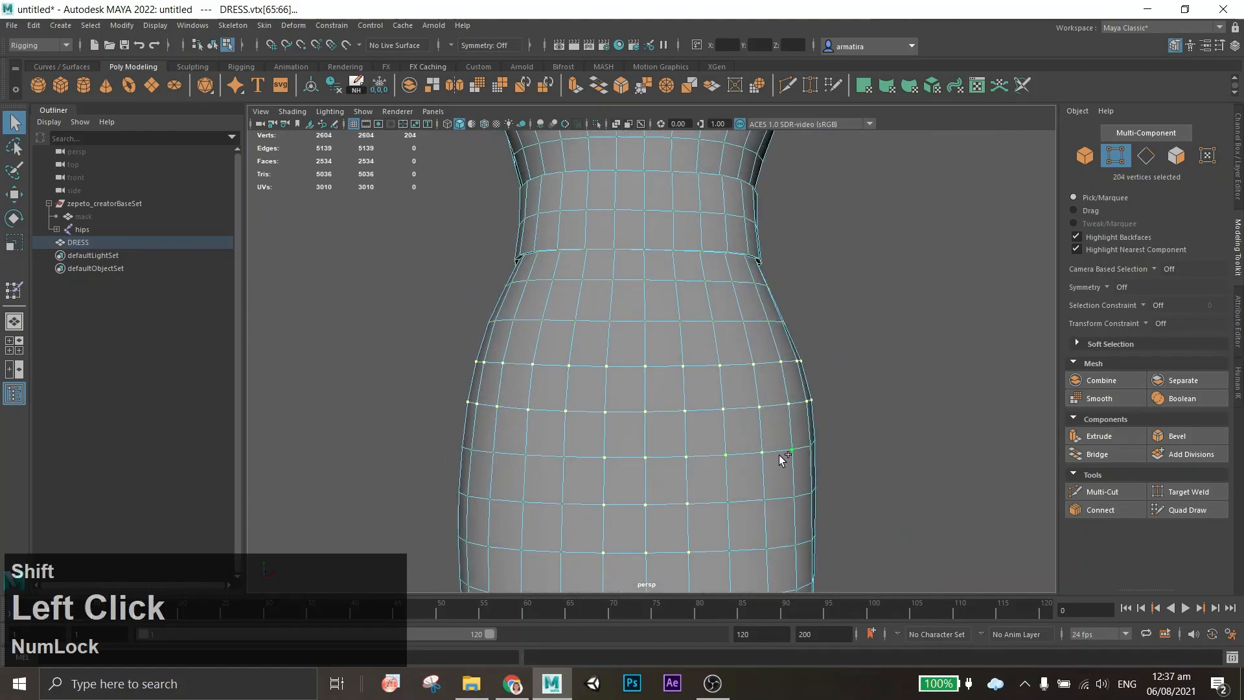
double_click(835, 456, "shift")
left_click_drag(893, 492, 717, 486, "alt")
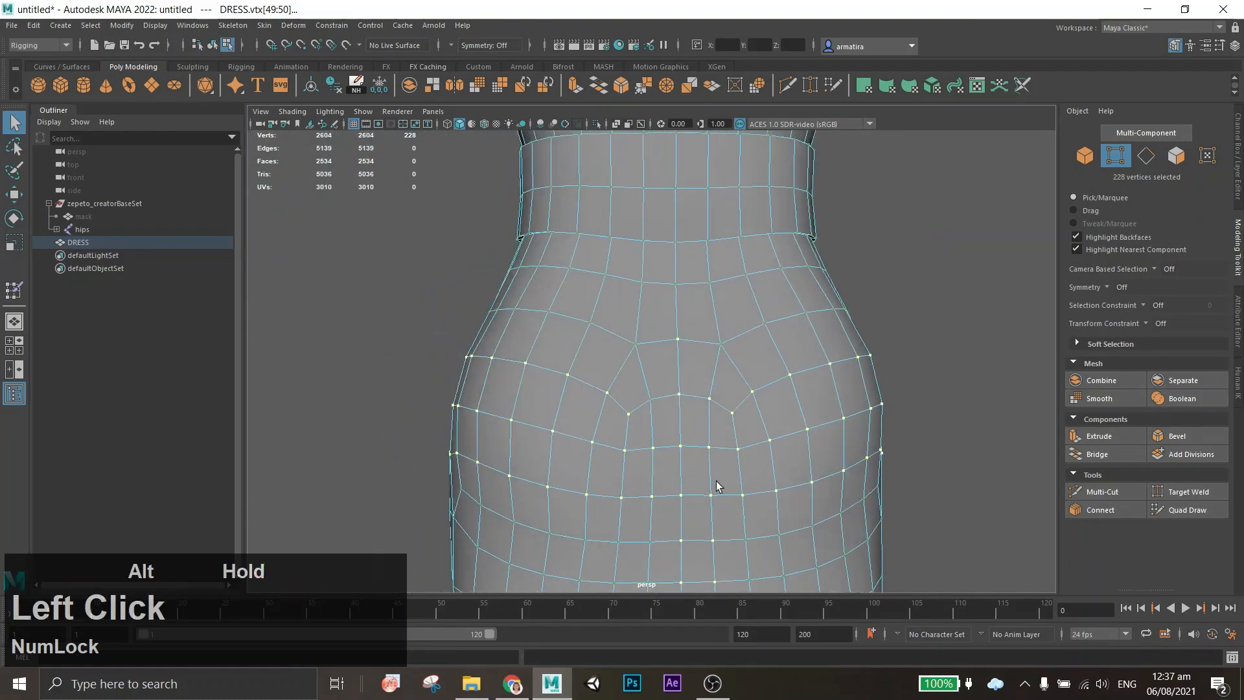
left_click(632, 480, "shift")
Deselect the stray vertices around the inner gusset inside the skirt.
left_click_drag(632, 479, 682, 364, "alt")
left_click_drag(788, 397, 700, 393, "alt")
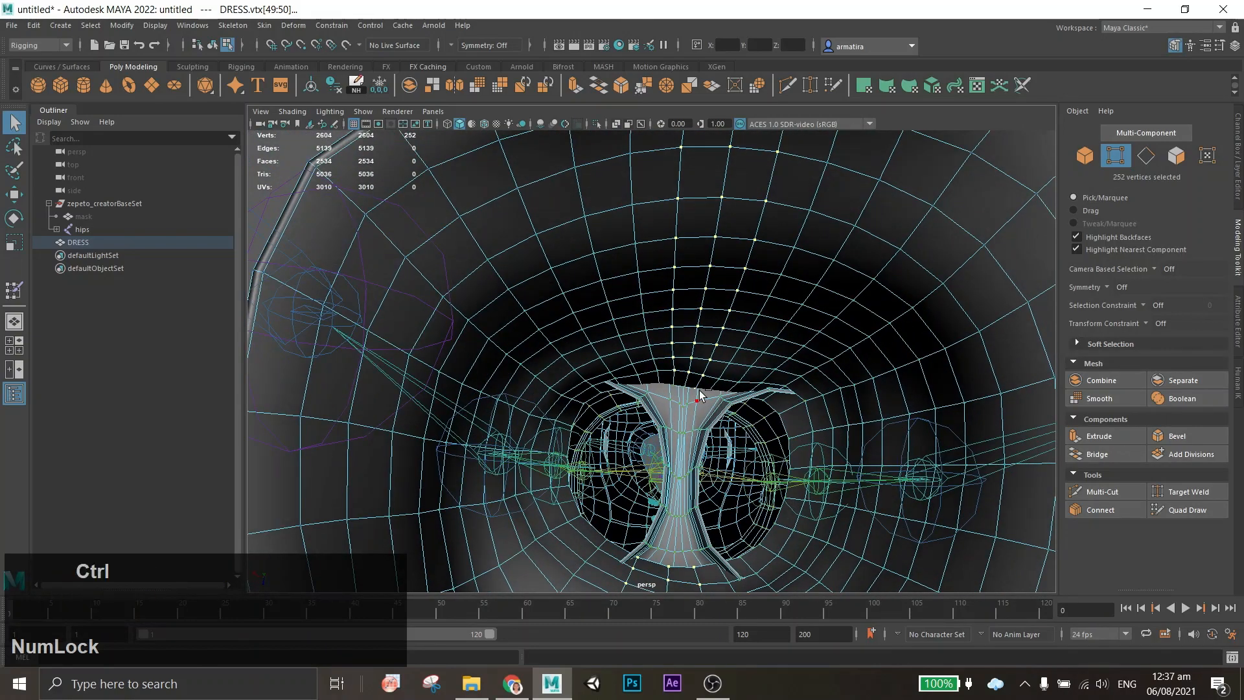
scroll(696, 389, "up", 5)
left_click_drag(772, 428, 734, 410, "alt")
scroll(765, 411, "up", 3, "alt")
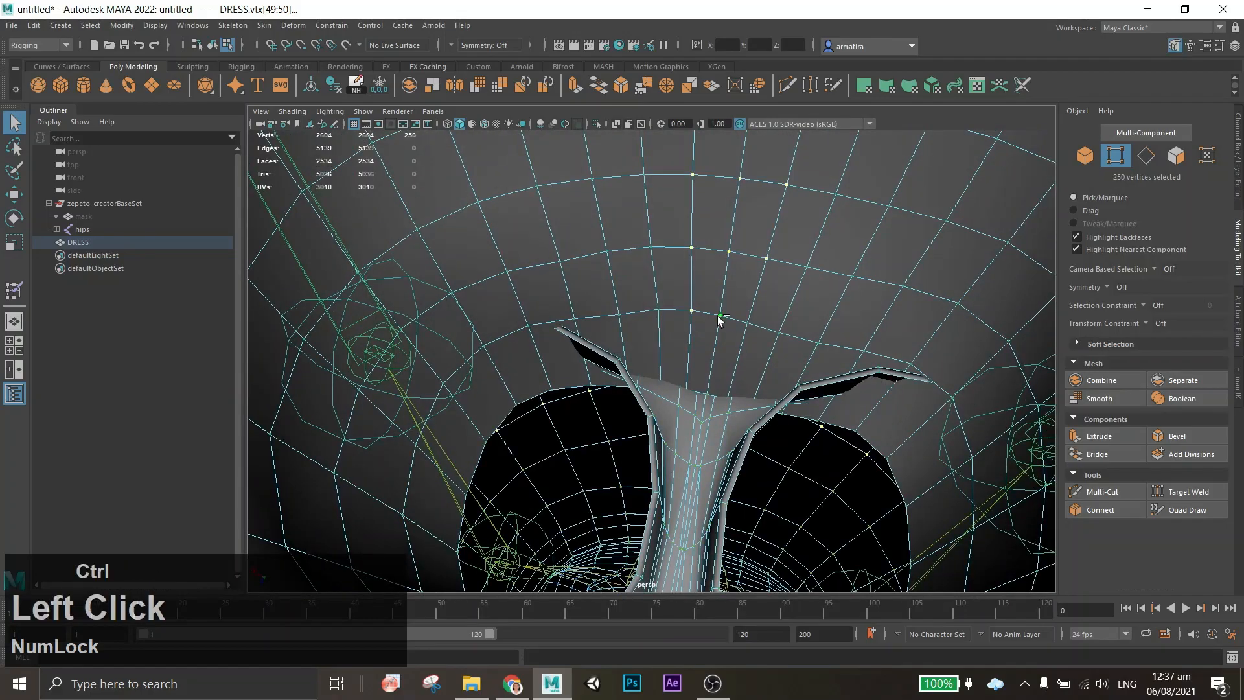
left_click(717, 316, "ctrl")
left_click_drag(718, 316, 739, 454, "alt")
Check the vertex selection in X-ray view and add the missing centre vertices inside the skirt near the gusset.
left_click(614, 125)
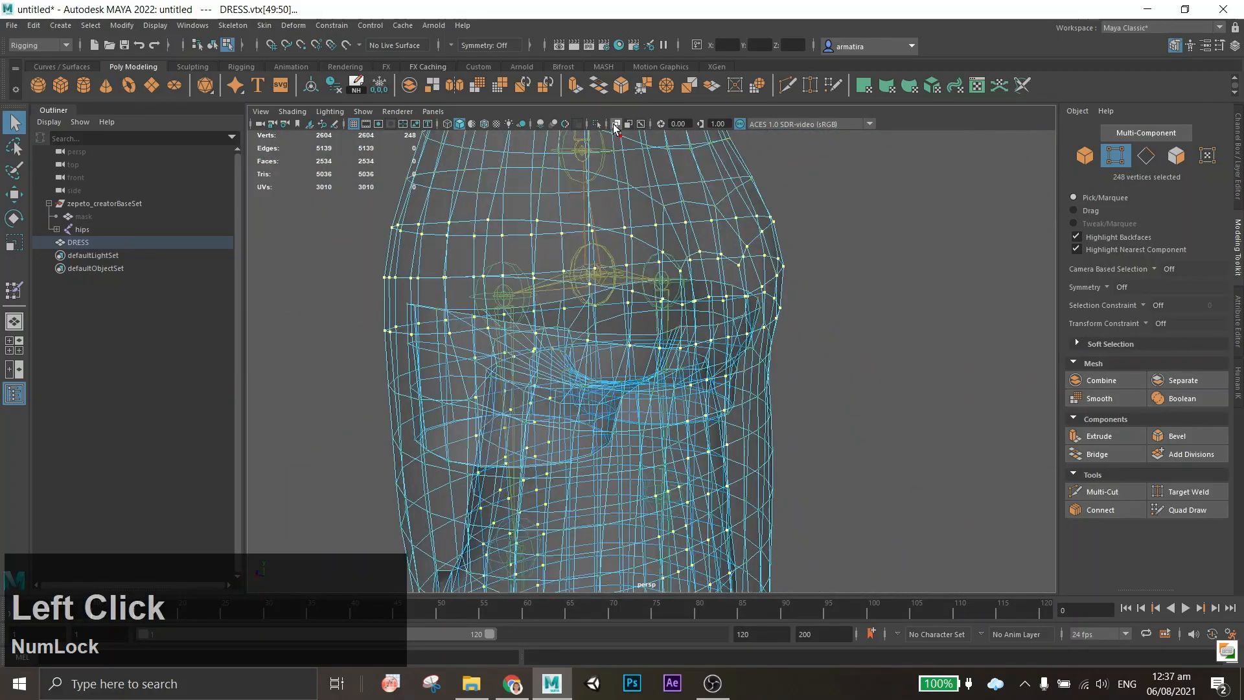
mouse_move(836, 334)
left_mouse_down("alt")
mouse_move(771, 380)
mouse_move(717, 332)
left_mouse_up("alt")
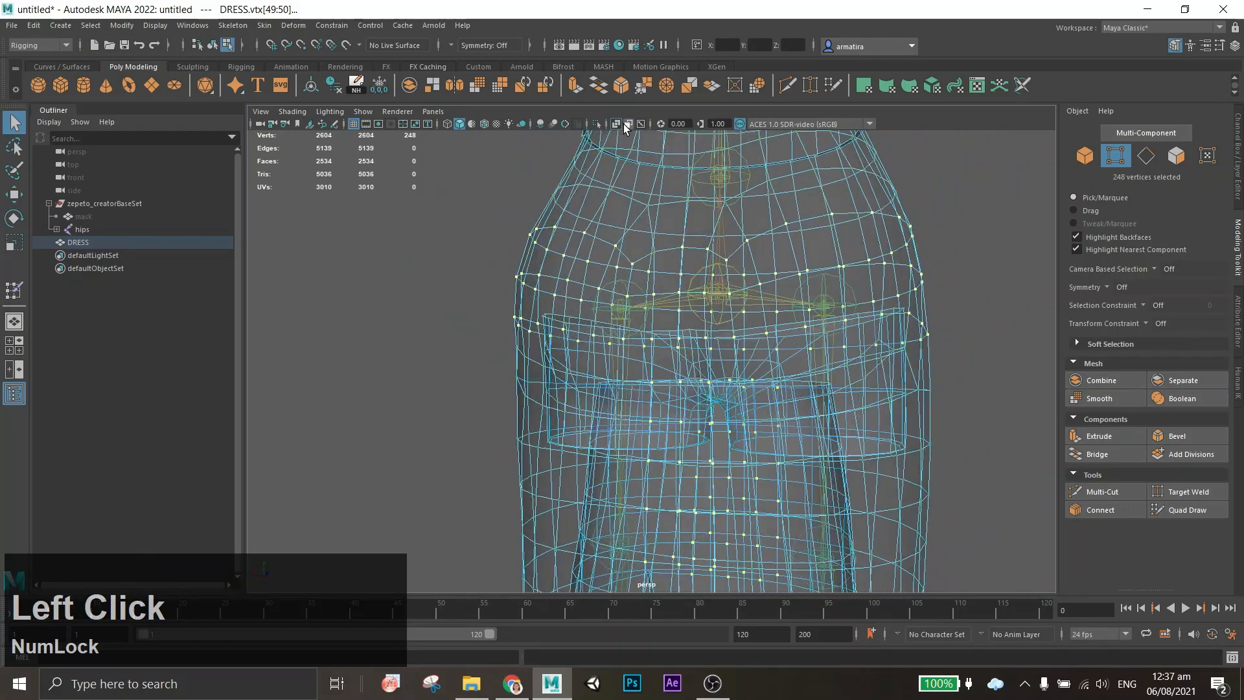
left_click(618, 124)
left_click_drag(803, 518, 700, 363, "alt")
left_click(697, 375, "shift")
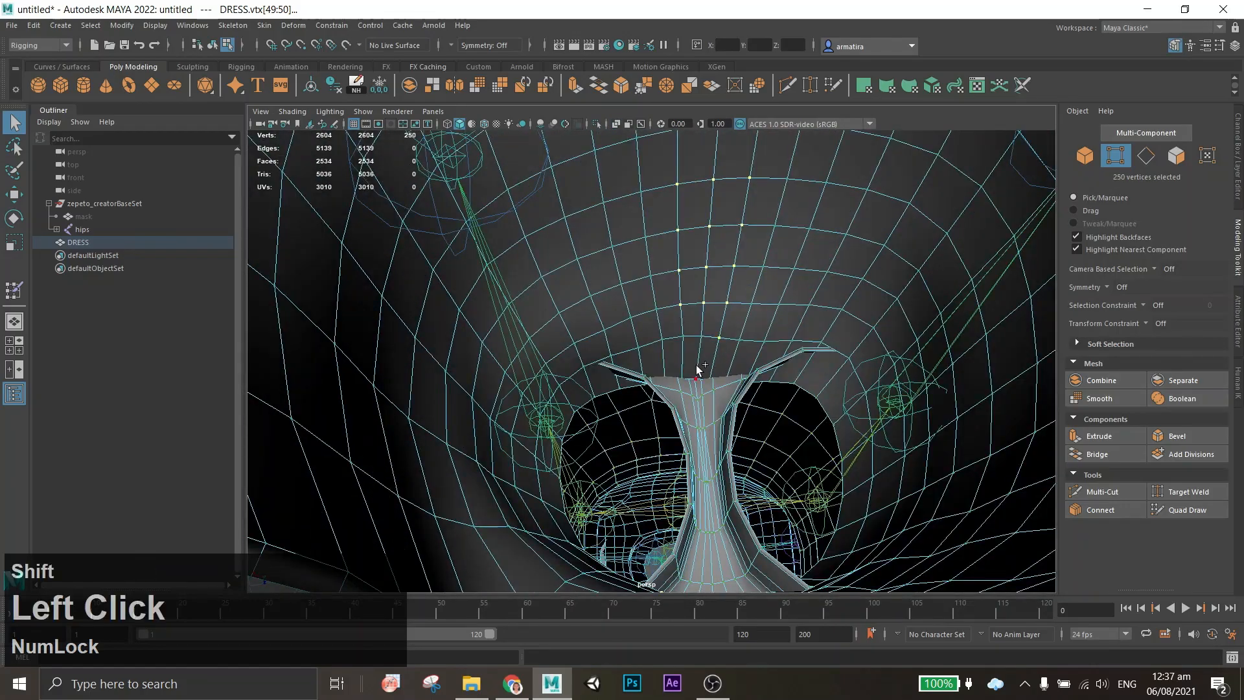
middle_click_drag(787, 440, 711, 320, "alt")
scroll(712, 321, "down", 5, "alt")
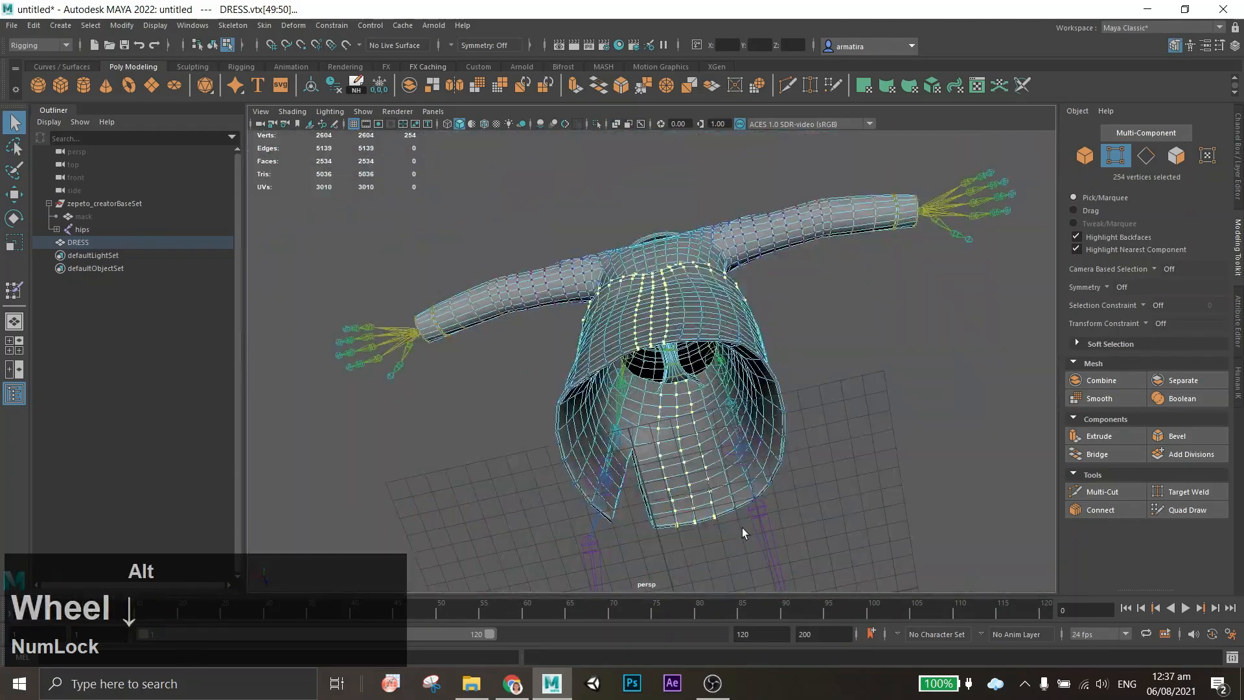
left_click_drag(712, 321, 907, 512, "alt")
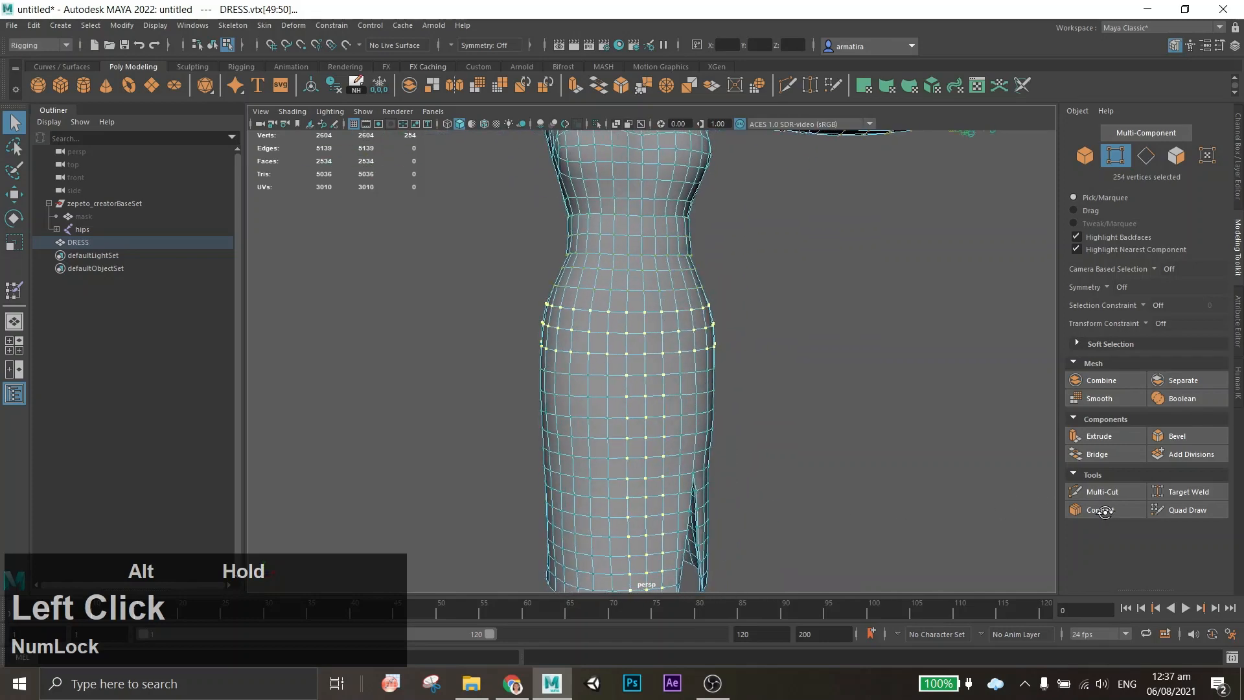
Create a quick select set named center_skirt from the selected skirt vertices.
left_click(61, 25)
mouse_move(195, 330)
left_click(292, 355)
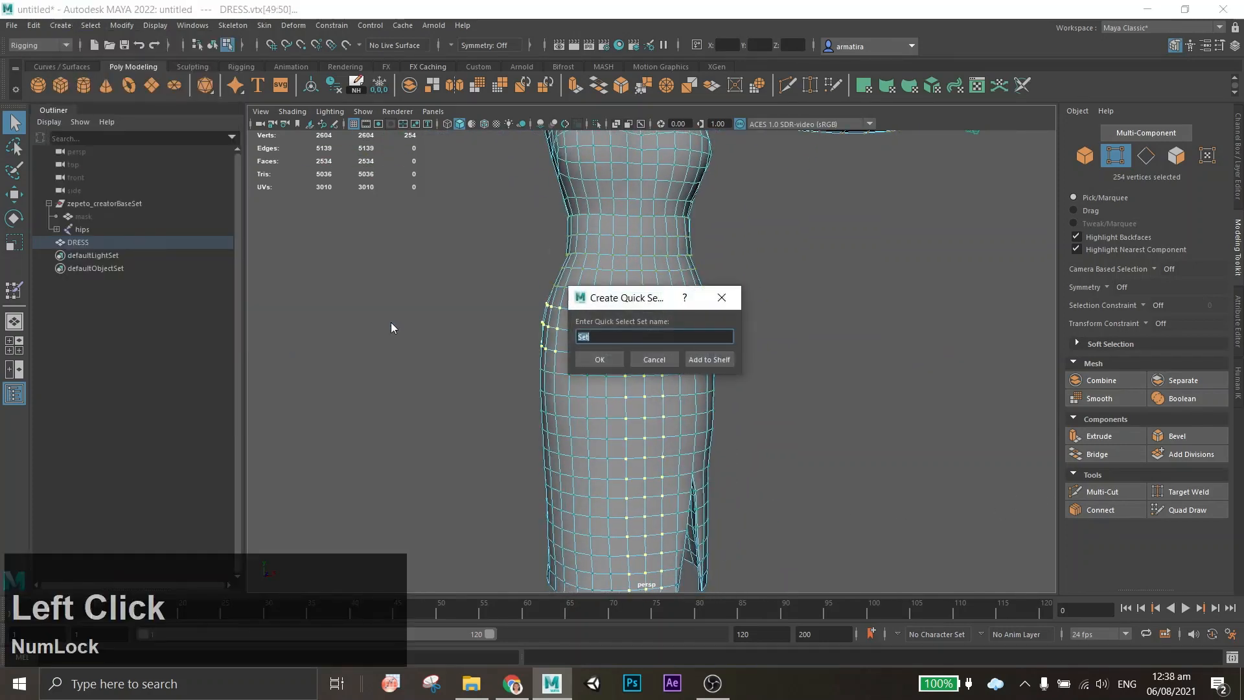
type("center_skirt")
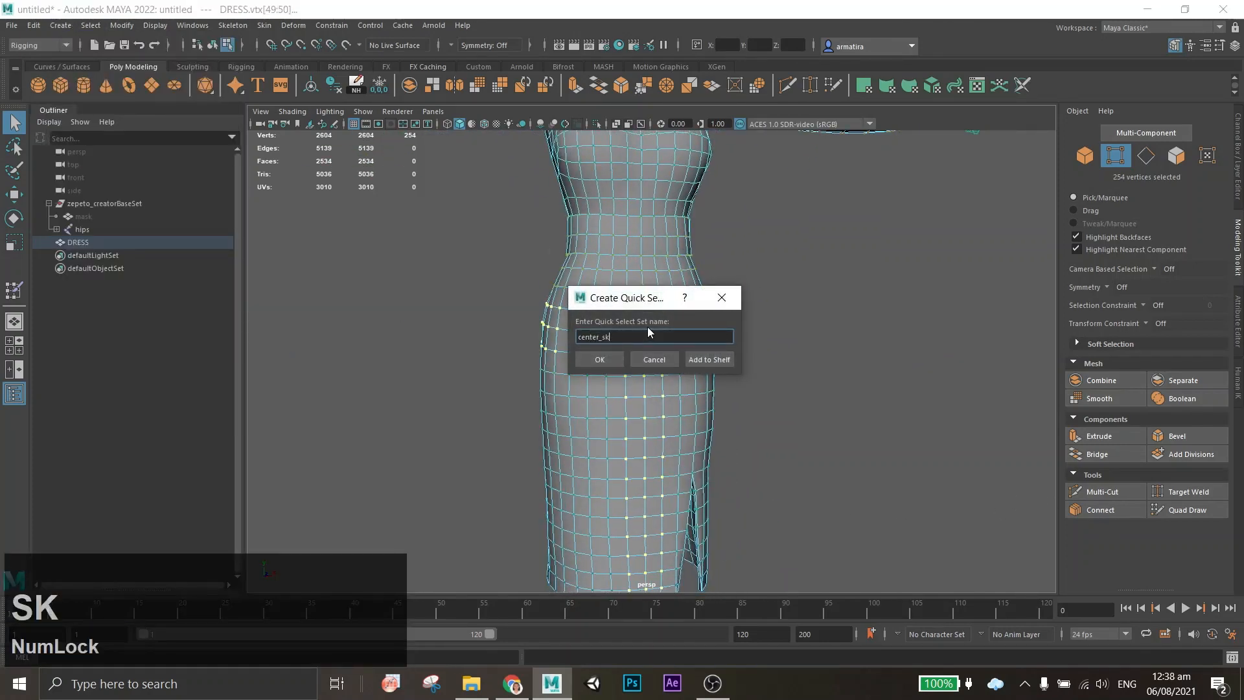
key("Return")
Smooth the skin weights of the center_skirt vertices with the Paint Skin Weights tool and return to object selection.
left_click(14, 291)
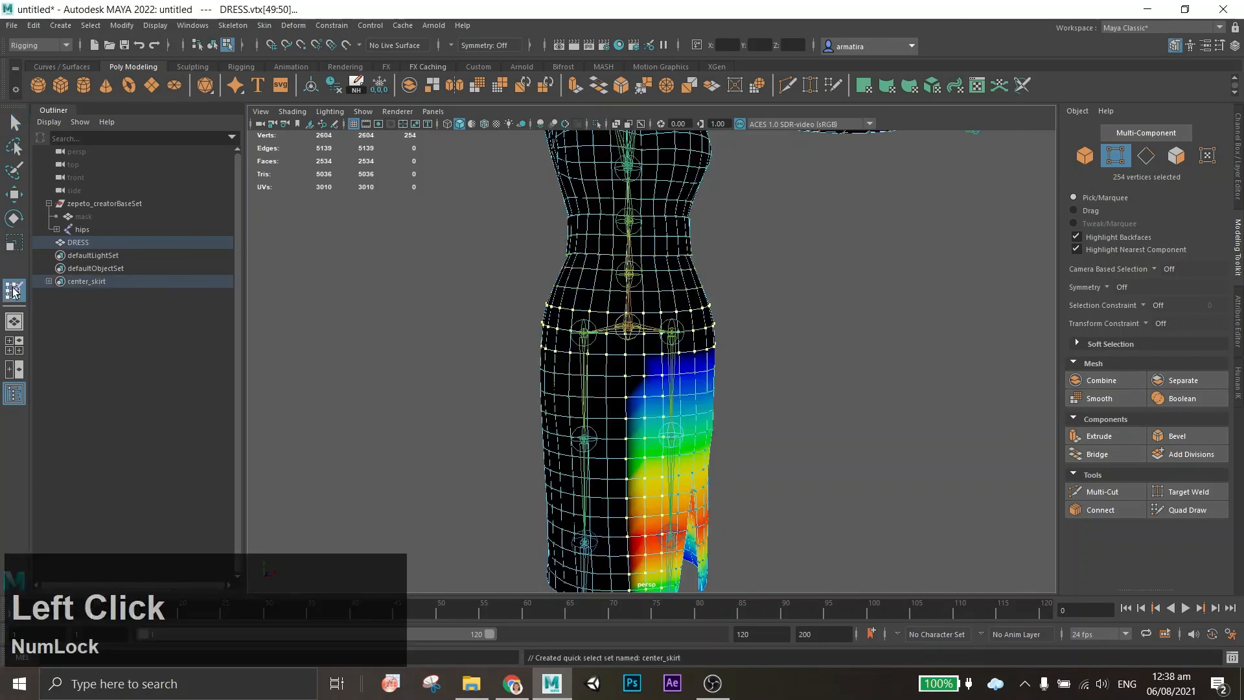
double_click(16, 292)
left_click(1042, 43)
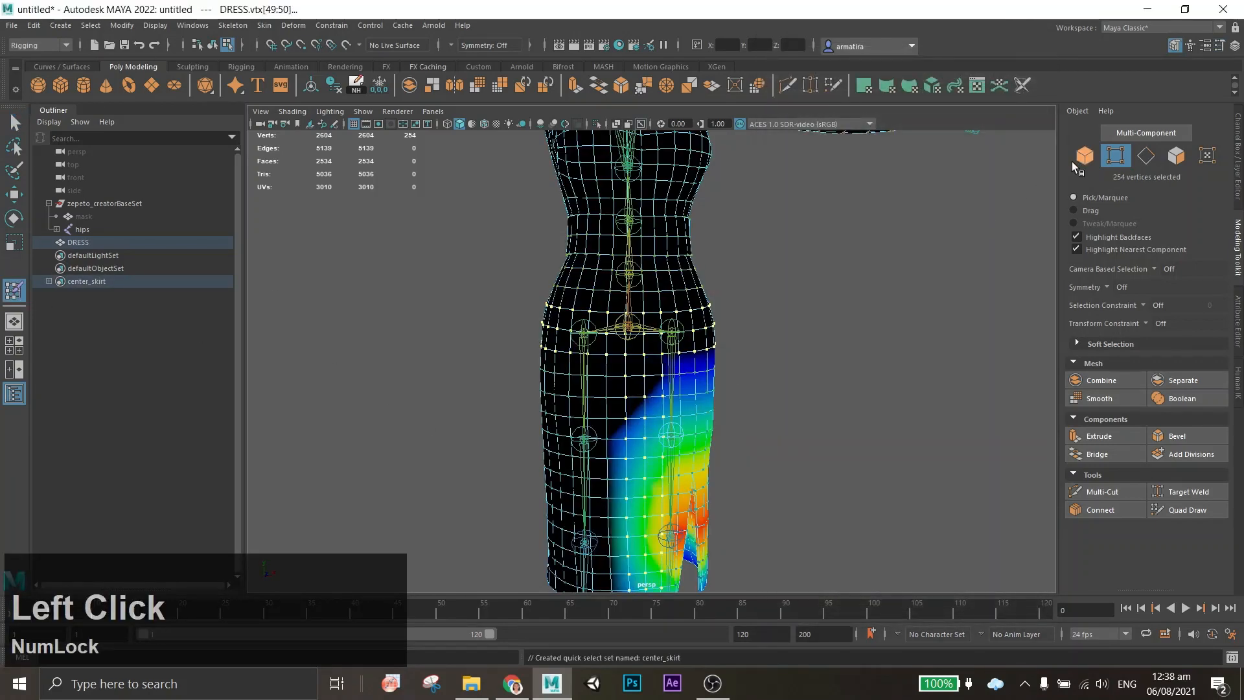
left_click(78, 242)
left_click(13, 121)
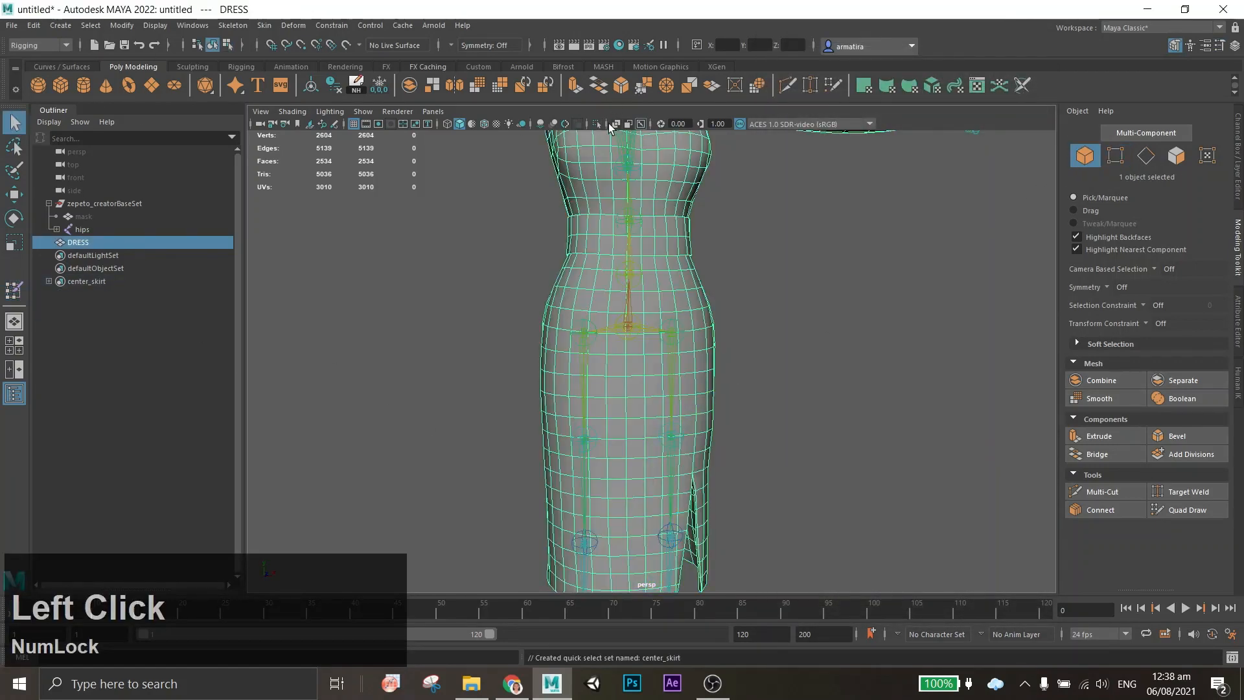
Rotate the upperLeg_L joint to test how the skirt deforms, and undo the rotation.
left_click(675, 375)
key("e")
left_click_drag(677, 369, 530, 356)
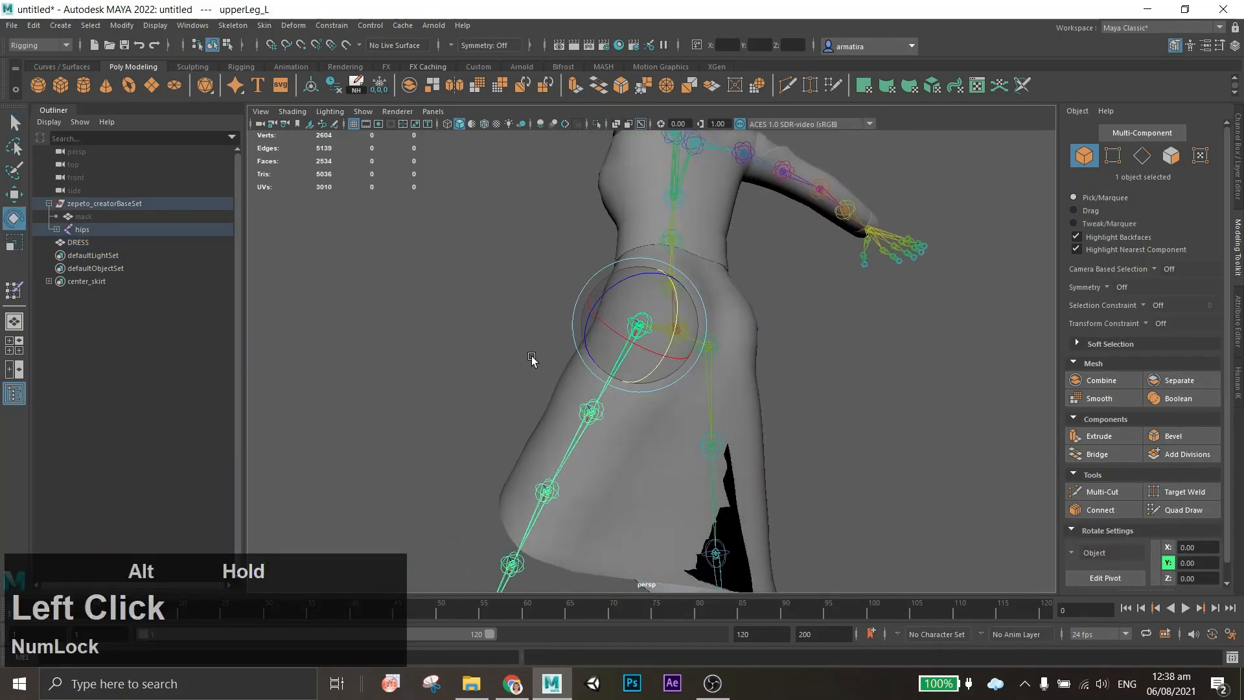
middle_click_drag(531, 355, 678, 589, "alt")
left_click_drag(678, 589, 874, 423, "alt")
key("ctrl+z")
Rotate the upperReg_R joint to test the other side of the skirt, and undo the rotation.
left_click(648, 312)
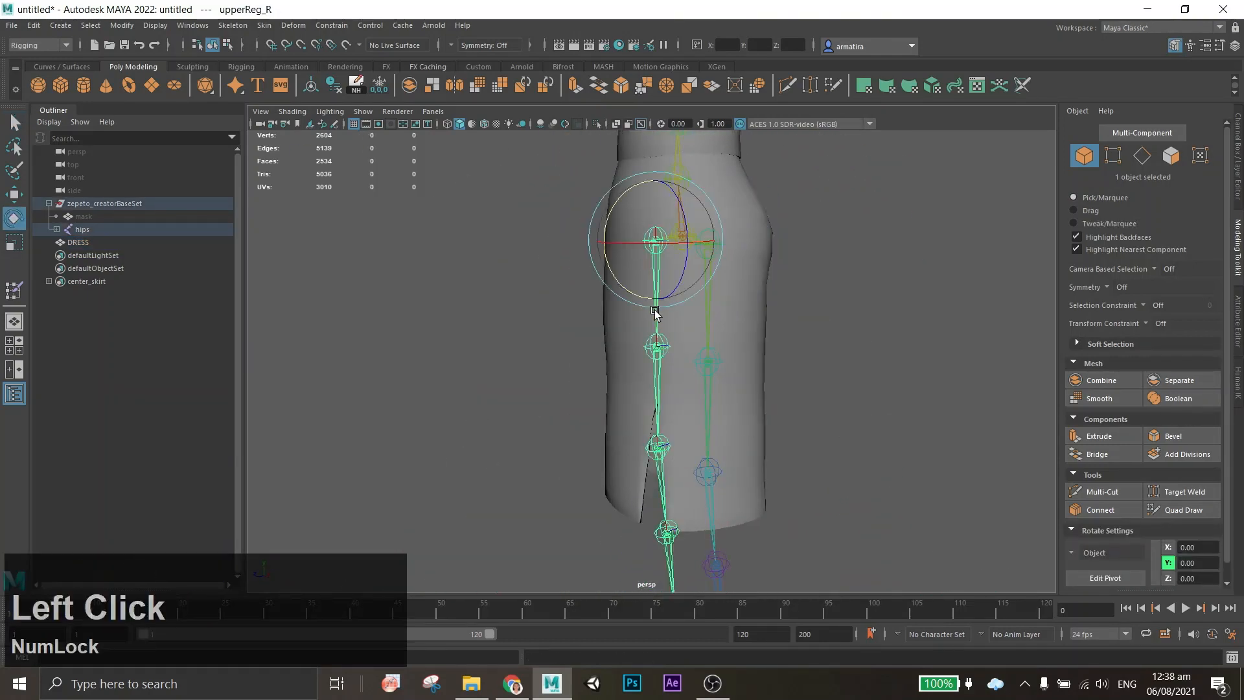
left_click_drag(648, 311, 529, 332)
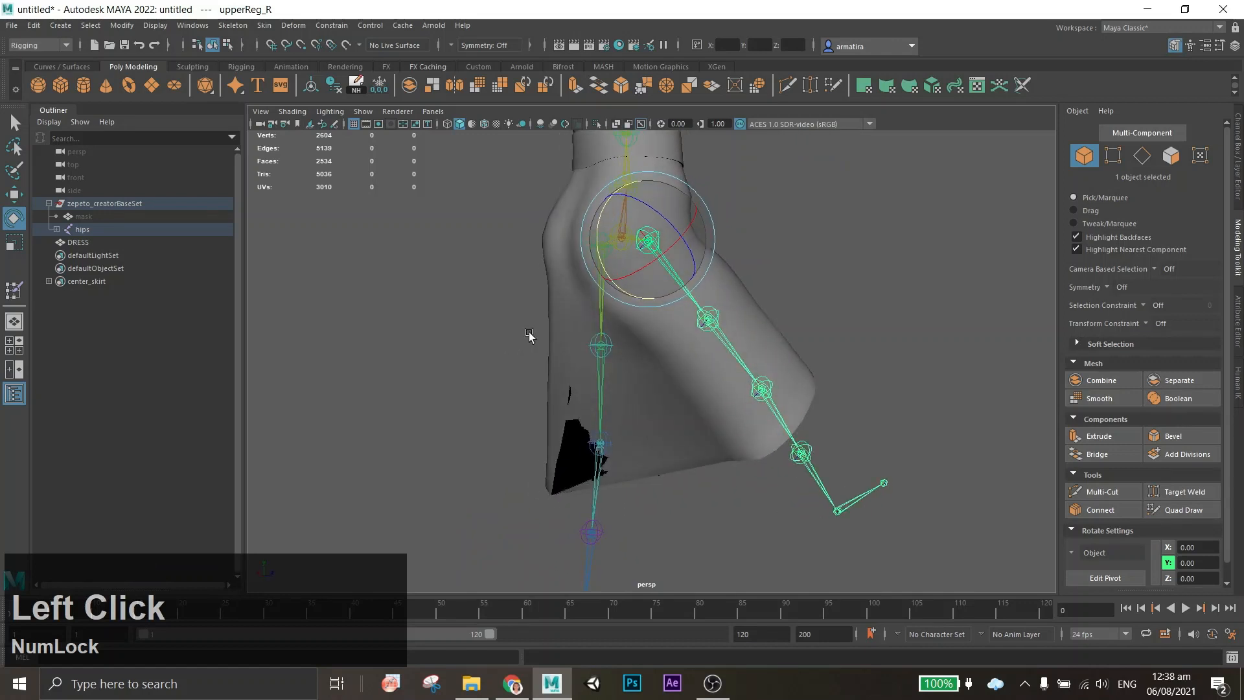
key("z")
Spread both upper leg joints outward to test the skirt between the legs, and undo the rotations.
left_click_drag(607, 386, 647, 433, "alt")
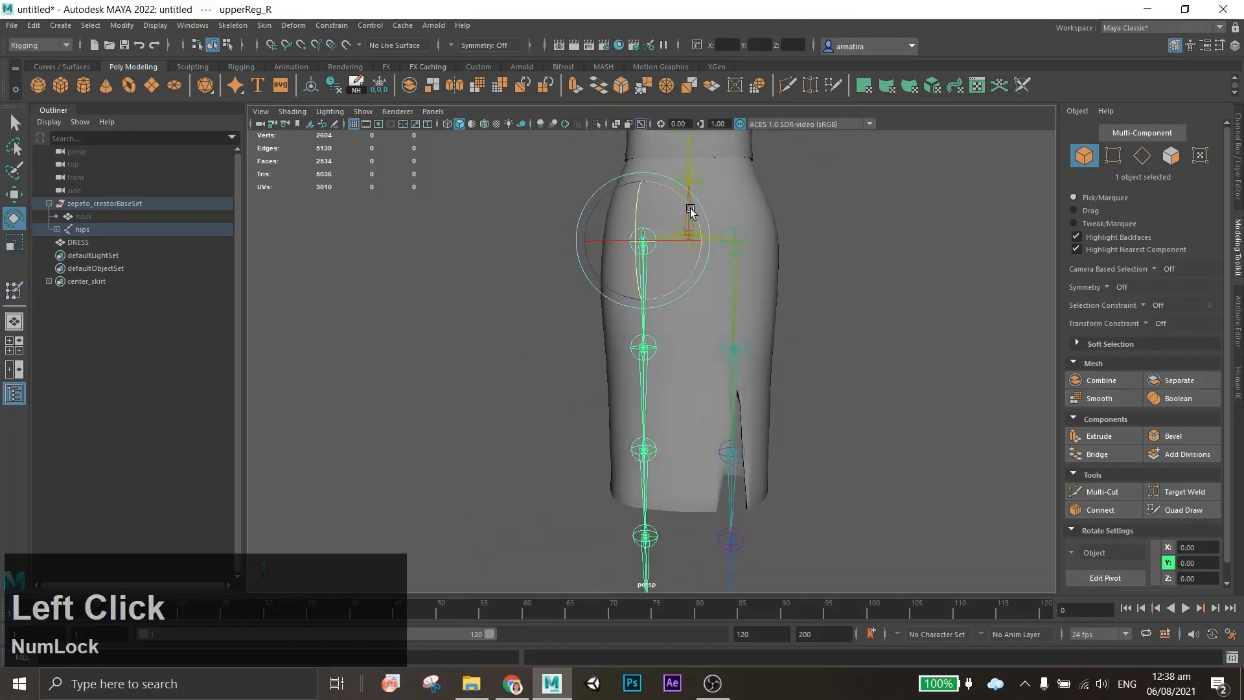
left_click_drag(691, 211, 693, 261)
left_click(733, 289)
left_click_drag(751, 297, 784, 273)
left_click_drag(800, 342, 1125, 356, "alt")
key("ctrl+z")
key("ctrl+z")
key("ctrl+z")
key("ctrl+z")
key("ctrl+z")
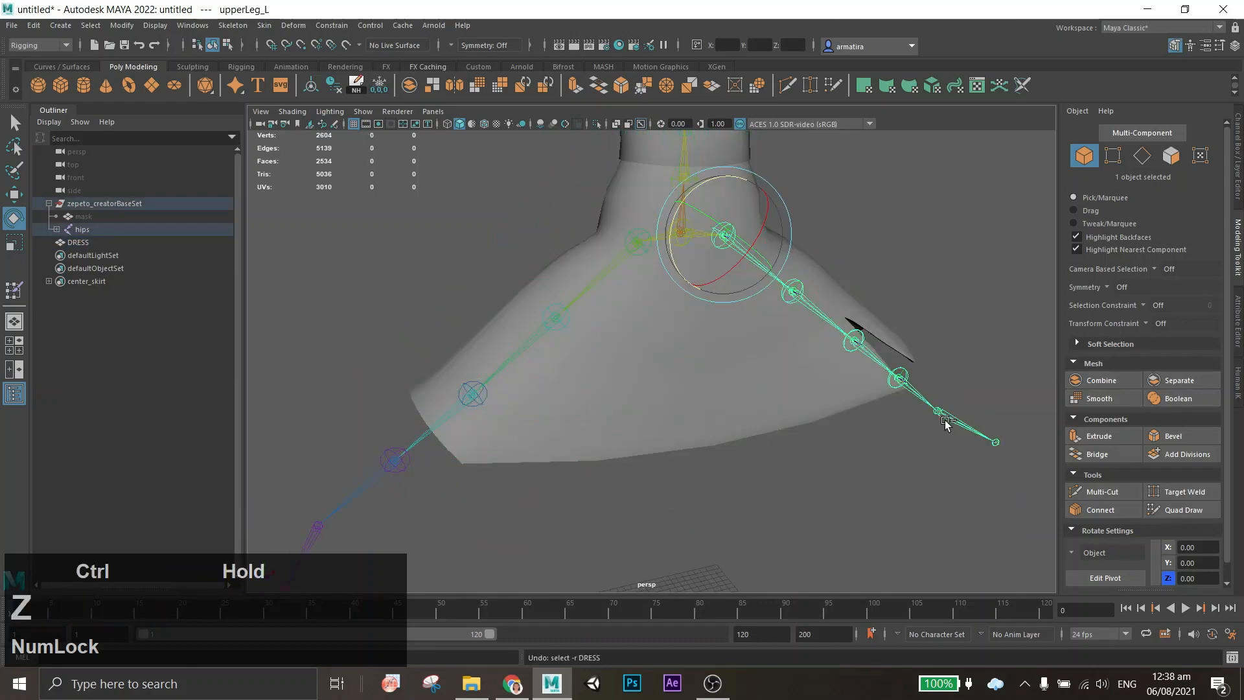
Rotate the upper leg joints into a test pose that exposes the torn skirt area and select the DRESS mesh.
left_click_drag(612, 282, 610, 235)
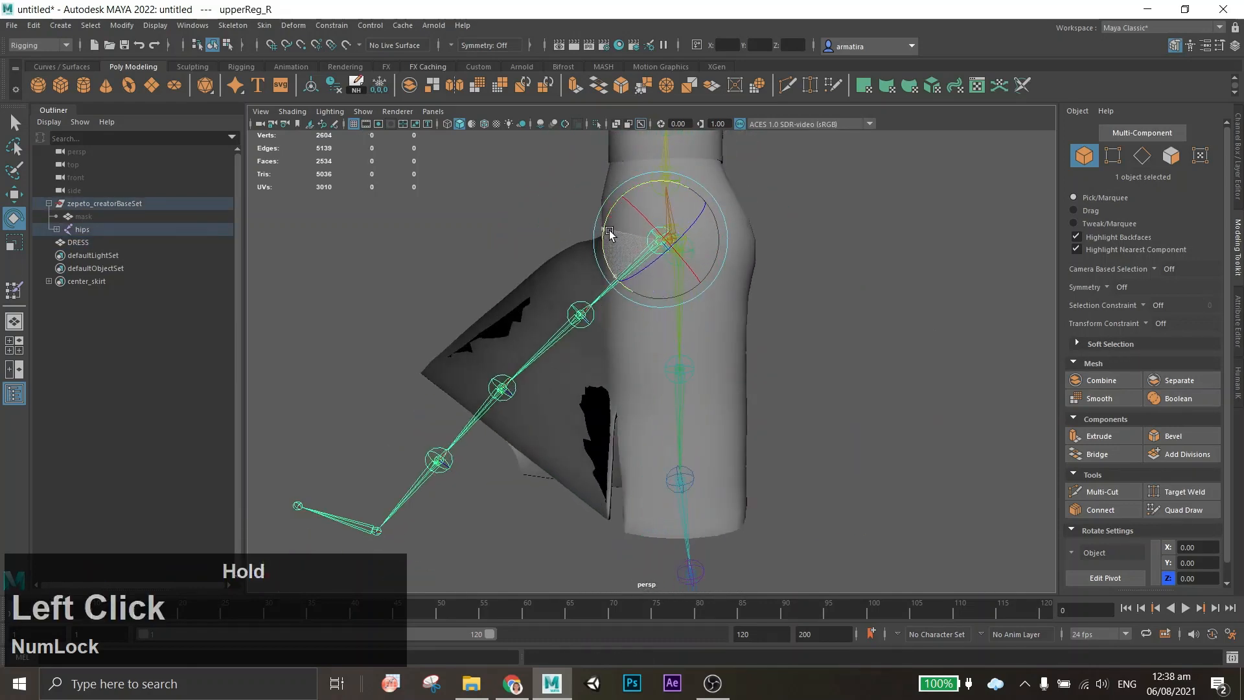
left_click(684, 330)
left_click(674, 259)
left_click_drag(653, 269, 541, 339)
left_click(642, 422)
scroll(641, 422, "up", 3)
left_click_drag(641, 422, 814, 360, "alt")
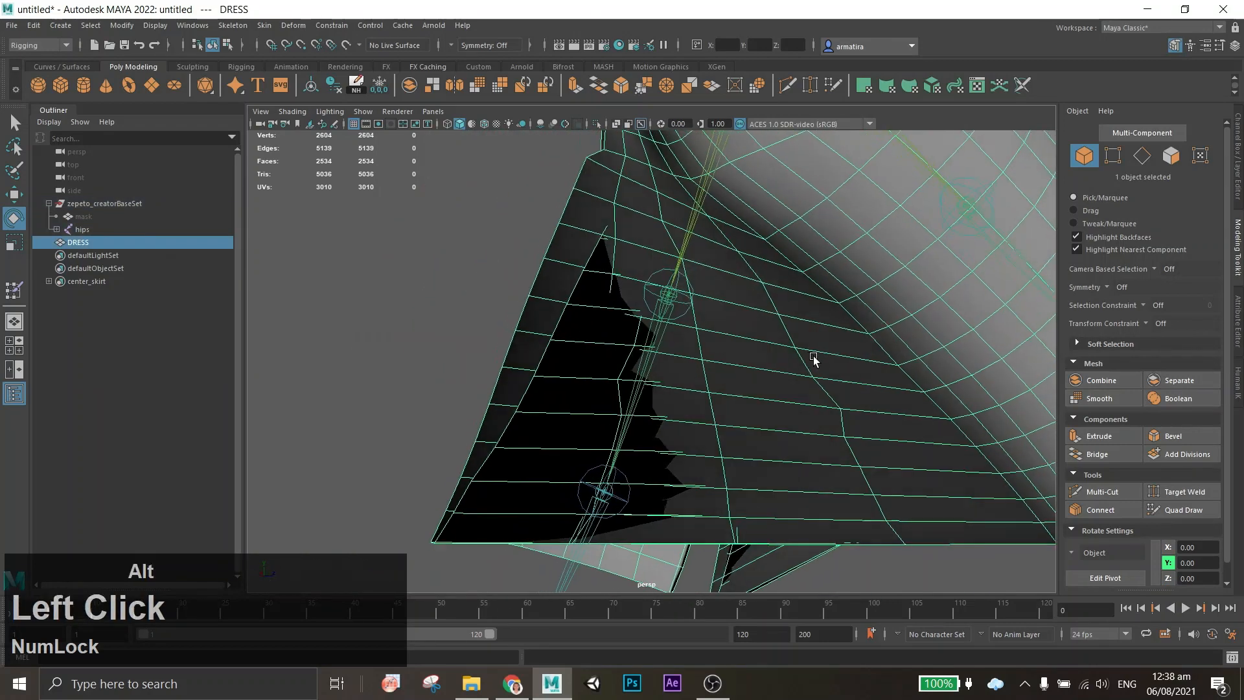
Open the Component Editor on the smooth skin weights with the DRESS mesh in vertex mode, and move it clear of the tear.
left_click(192, 25)
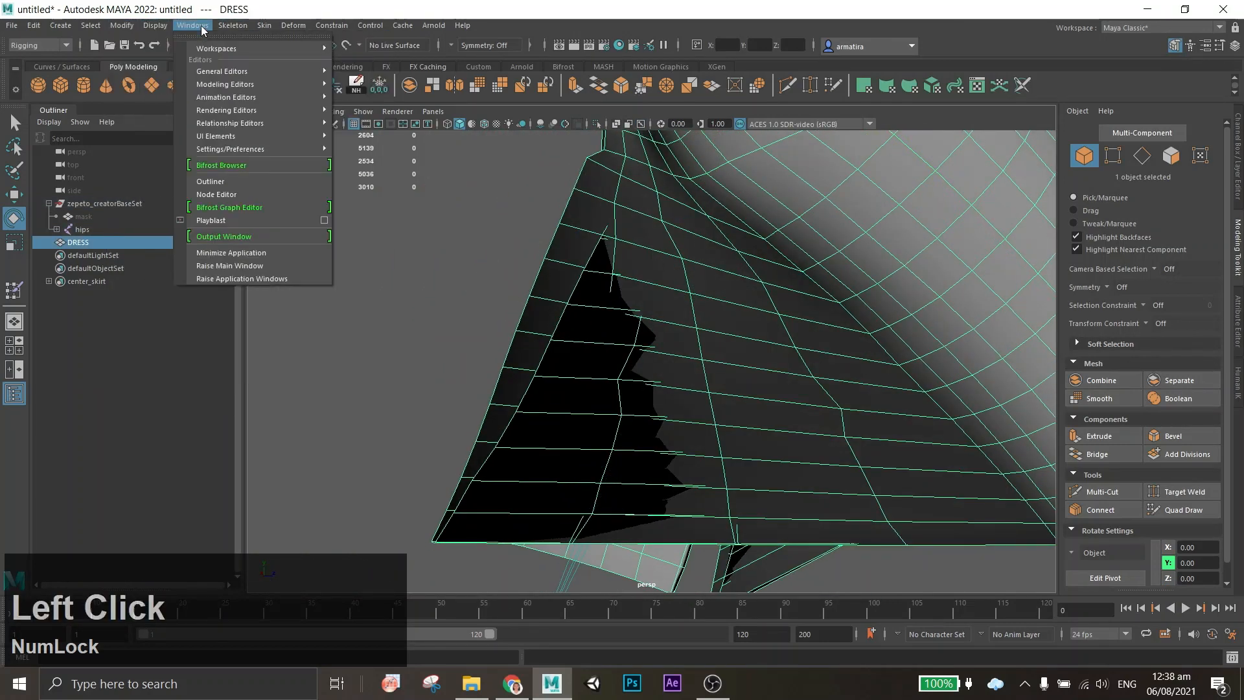
mouse_move(222, 71)
left_click(402, 203)
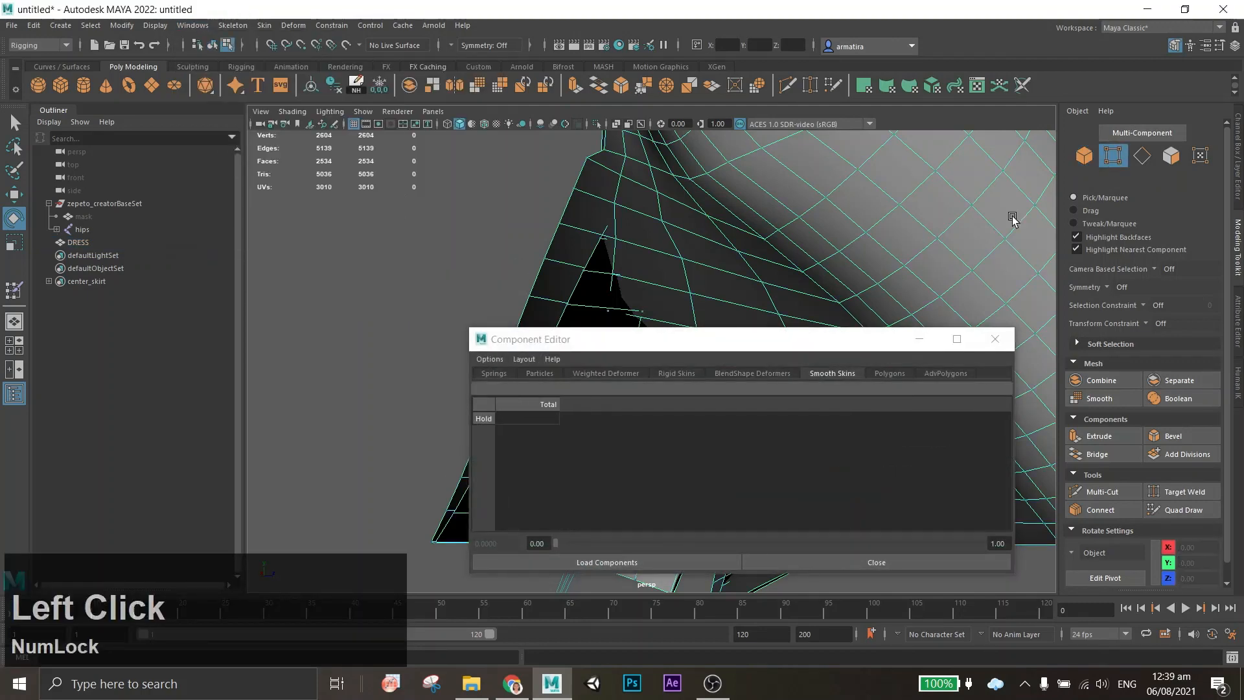
left_click_drag(611, 240, 642, 244, "alt")
middle_click_drag(642, 245, 780, 336, "alt")
left_click_drag(781, 336, 765, 407)
Set the upperLeg_L_scale weight of the vertex at the tear's tip to 0 and adjust its rLegTwist_L_scale weight.
left_click(652, 163)
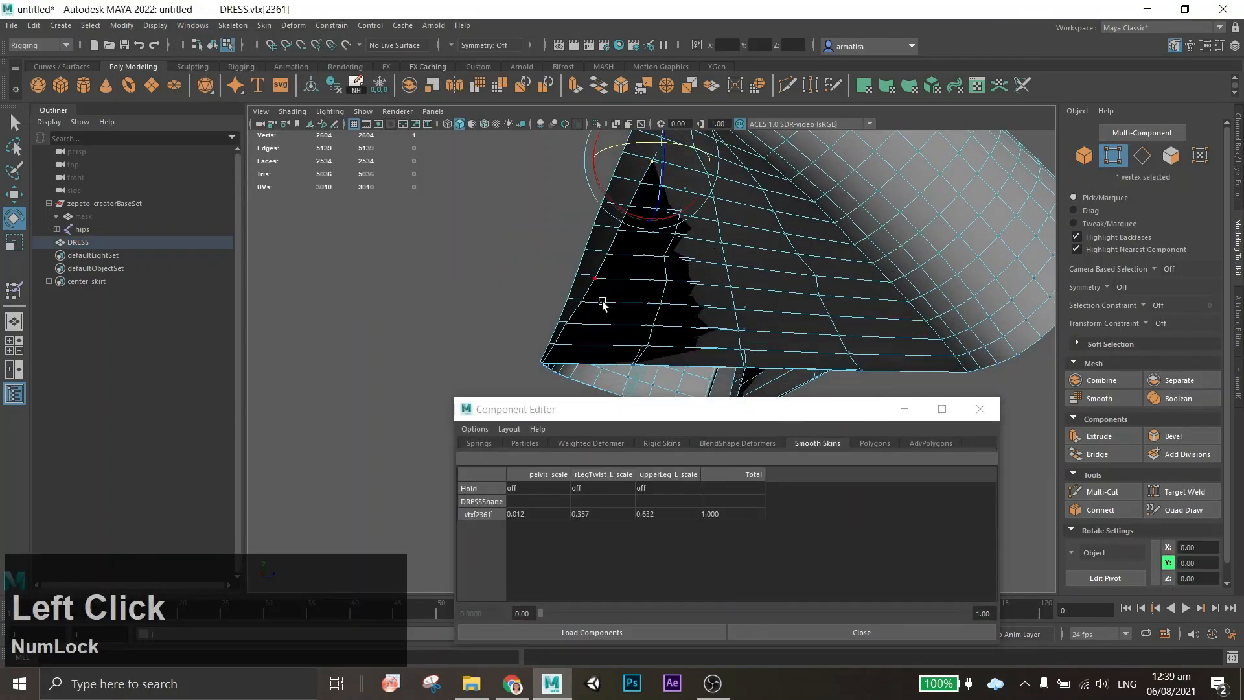
key("q")
scroll(557, 350, "up", 3)
middle_click_drag(570, 227, 608, 217, "alt")
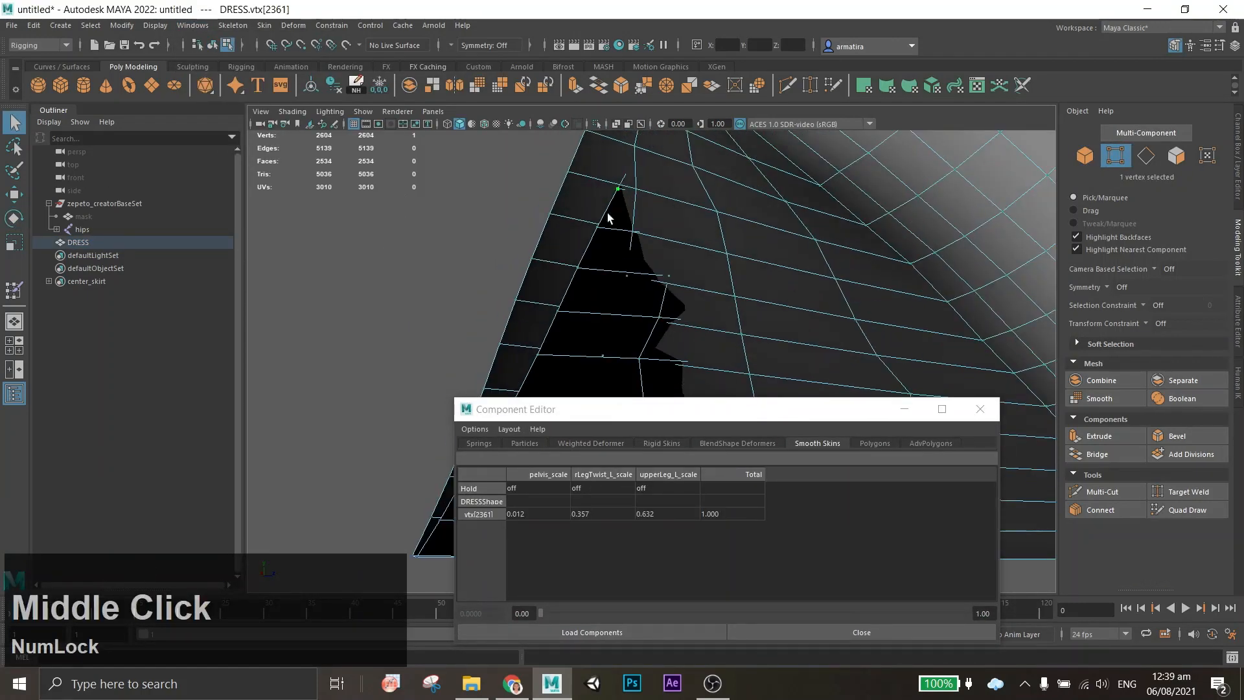
left_click(815, 449)
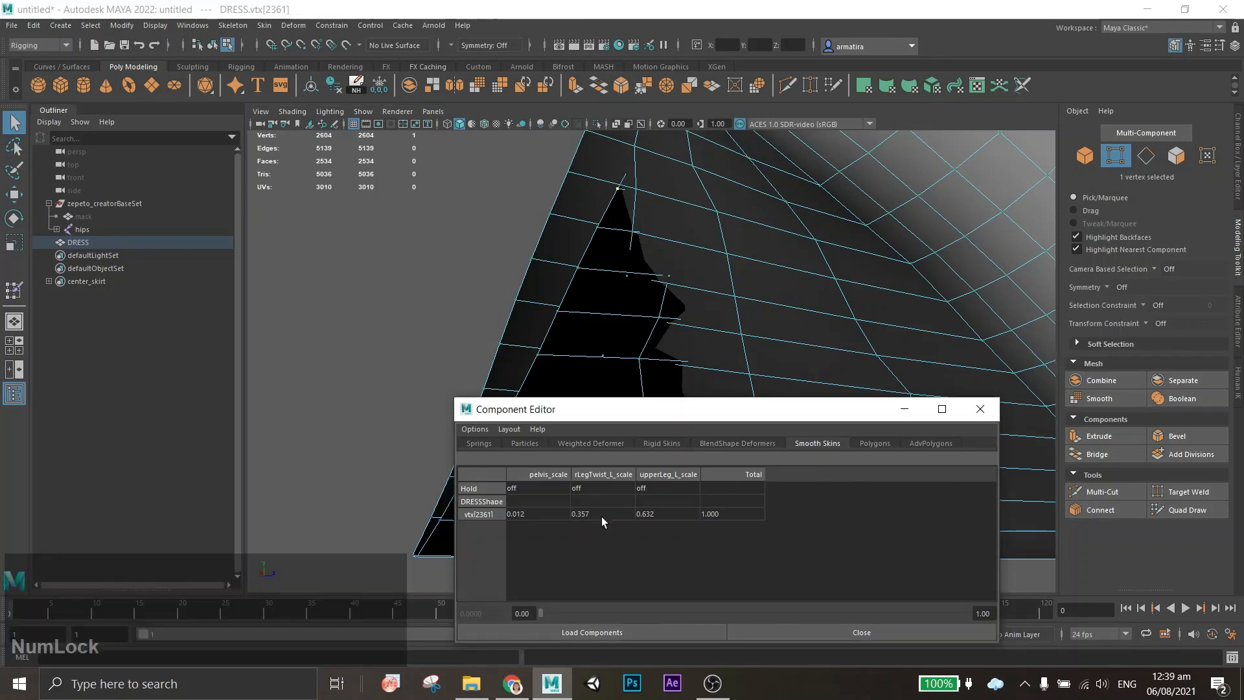
left_click(661, 514)
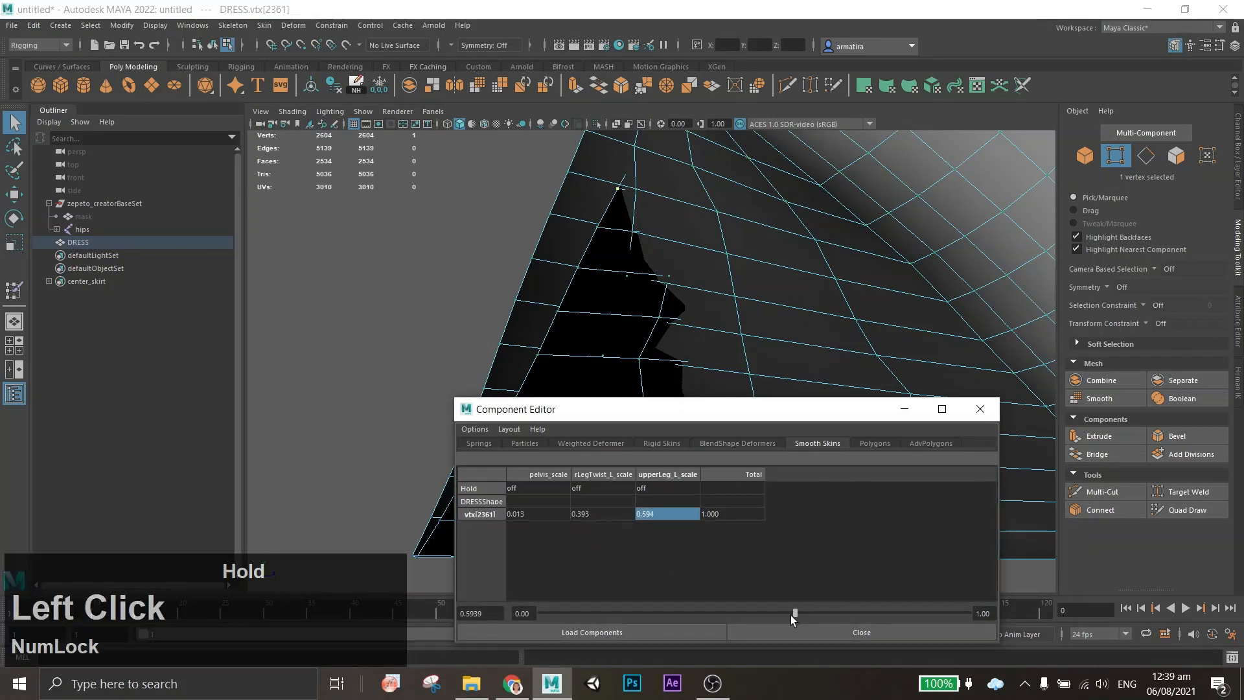
left_click(602, 515)
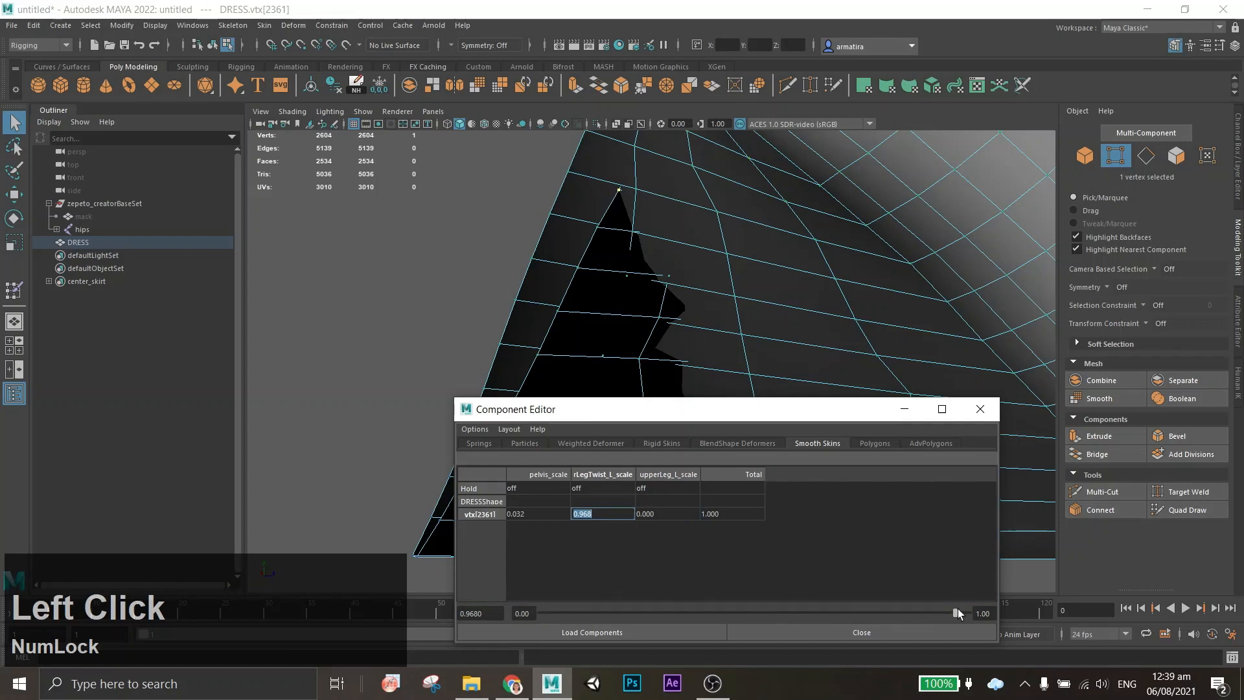
Set the next vertex down the tear's edge, vtx[2333], to 0 rLegTwist_L_scale weight and about 0.764 upperLeg_L_scale weight.
left_click(750, 374)
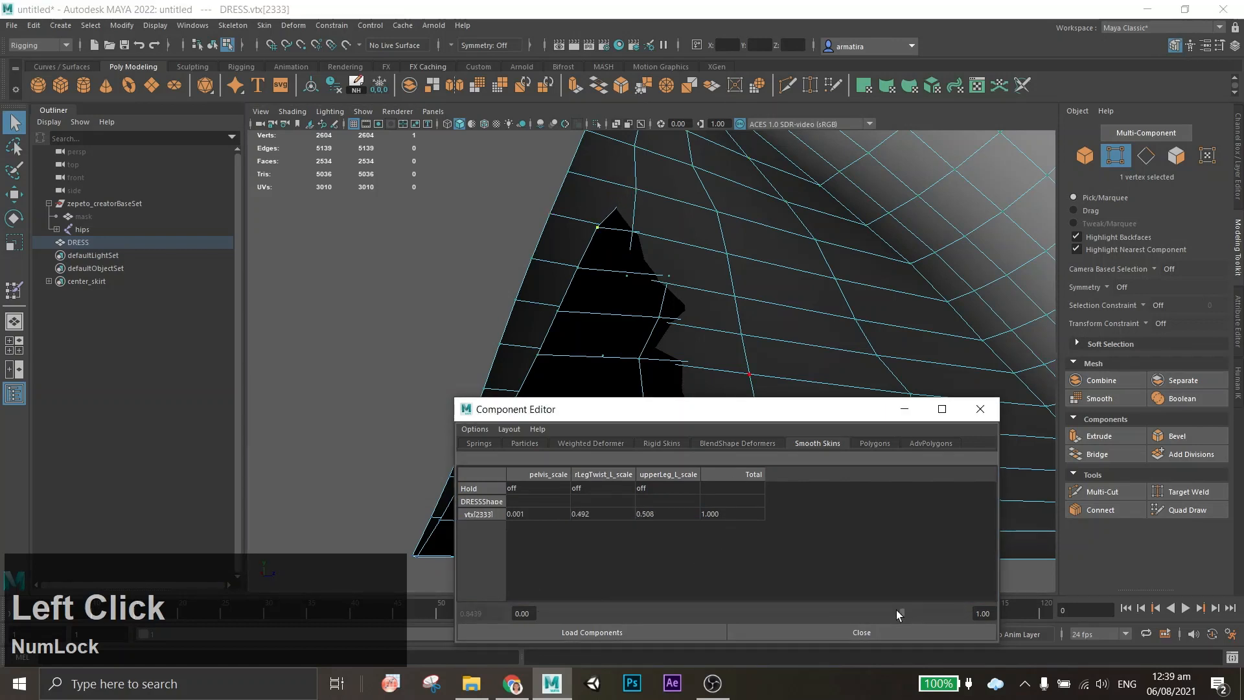
left_click(649, 514)
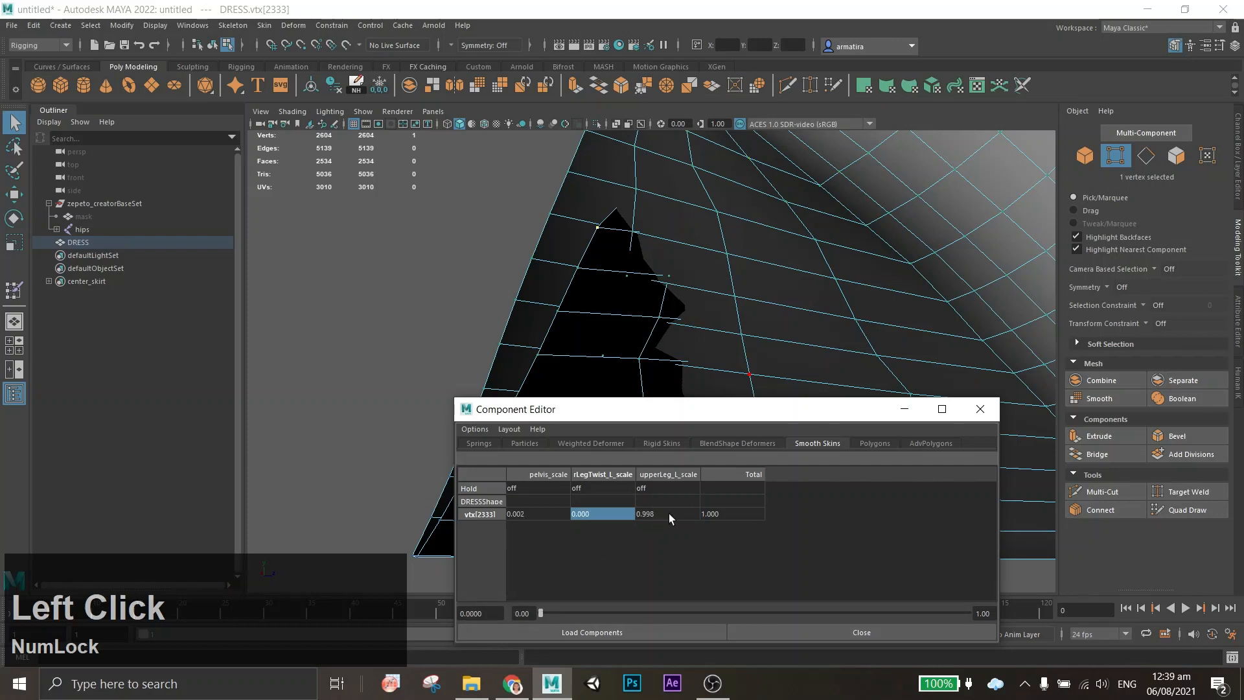
left_click_drag(975, 620, 910, 617)
middle_click_drag(705, 367, 725, 289, "alt")
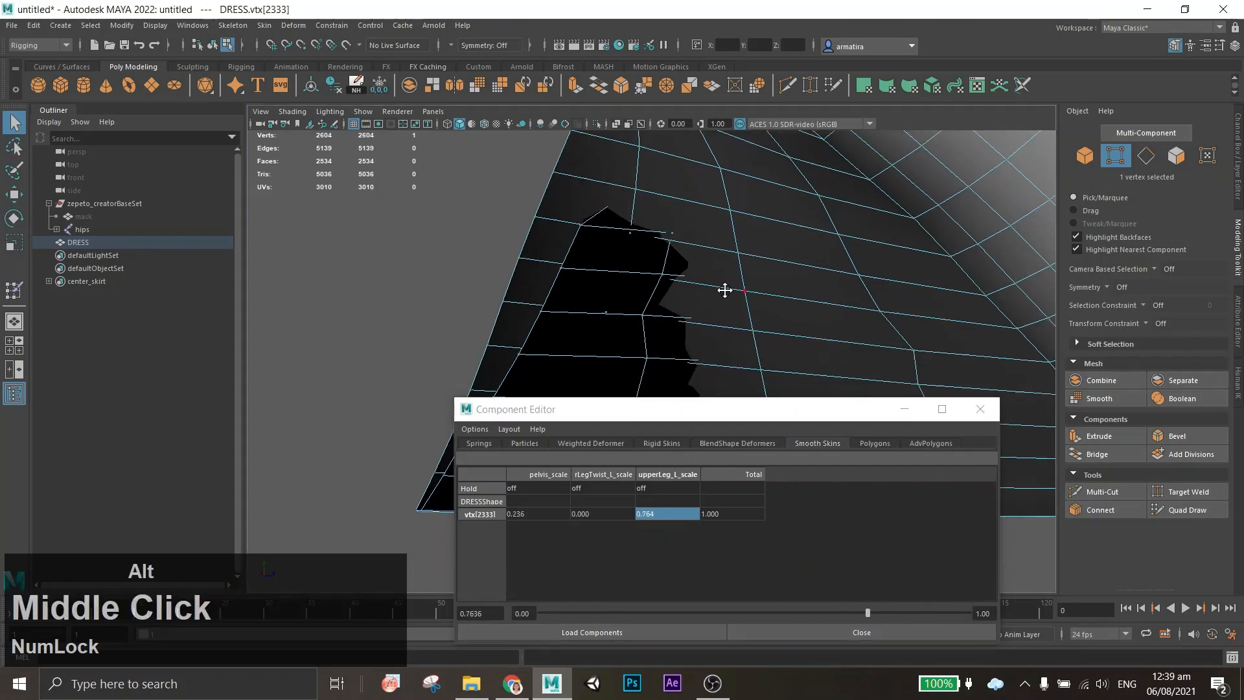
Adjust the smooth-skin weights of vertex 2305 near the skirt's side edge to 0.888 for upperLeg_L_scale and 0.112 for the leg twist.
left_click(629, 257)
left_click(556, 515)
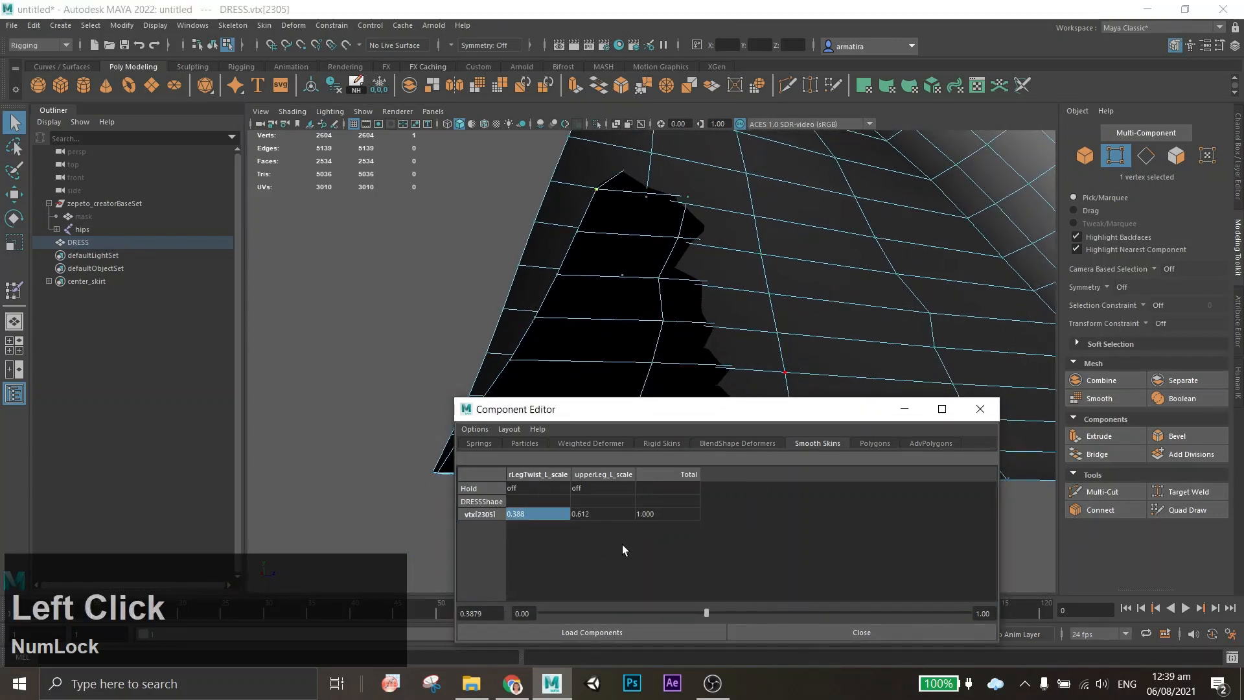
left_click(612, 514)
left_click_drag(804, 613, 716, 603)
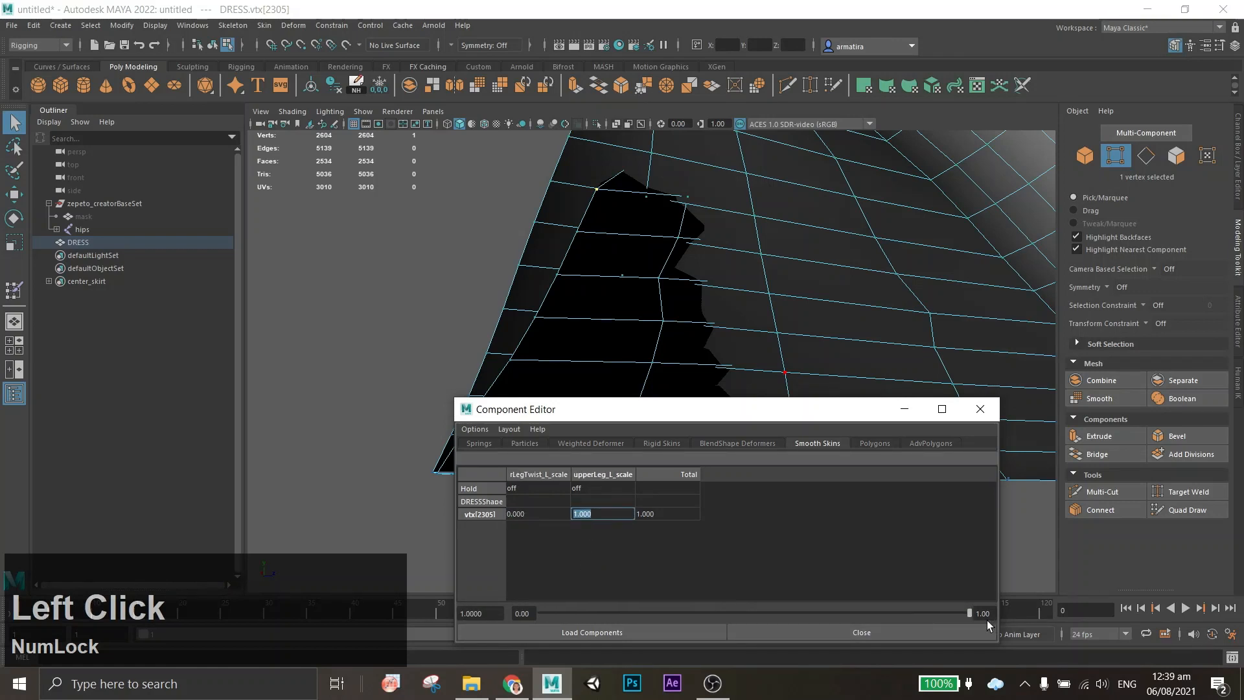
left_click_drag(646, 606, 661, 608)
left_click(538, 514, "shift")
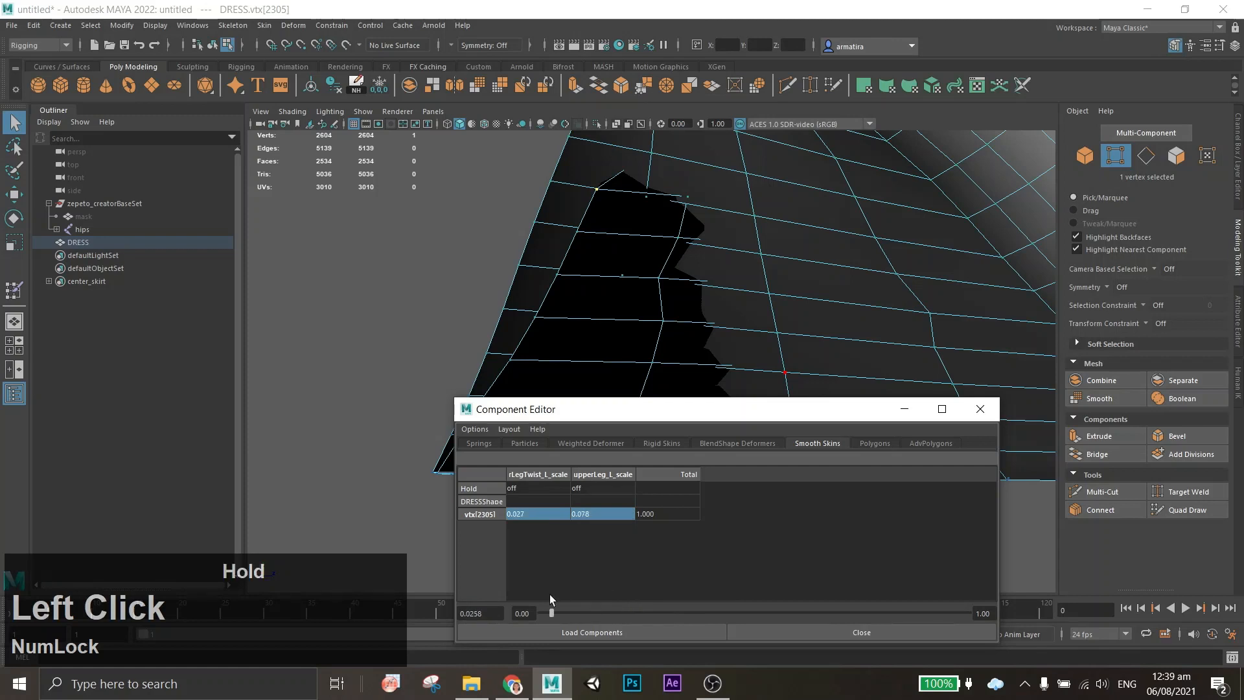
key("ctrl+z")
middle_click_drag(694, 359, 714, 256, "alt")
scroll(714, 255, "down", 2, "alt")
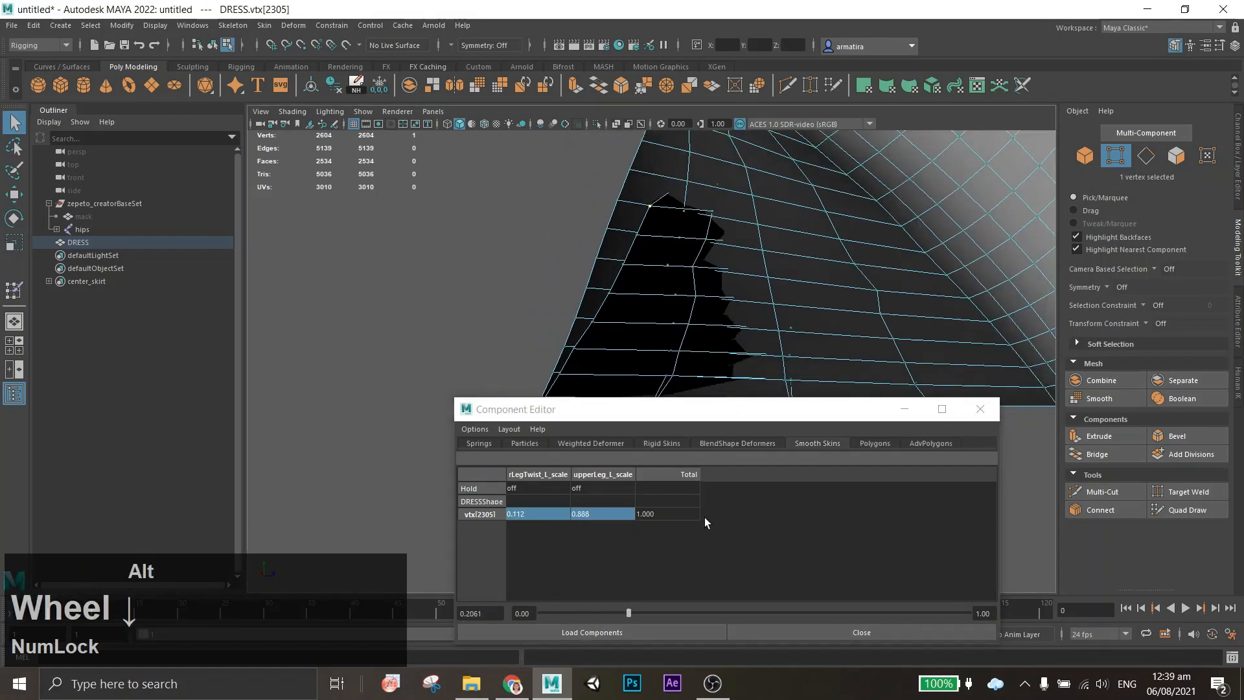
Set the upperLeg_L_scale weight of vertex 2278, just below on the same edge column, to 0.121.
left_click(637, 235)
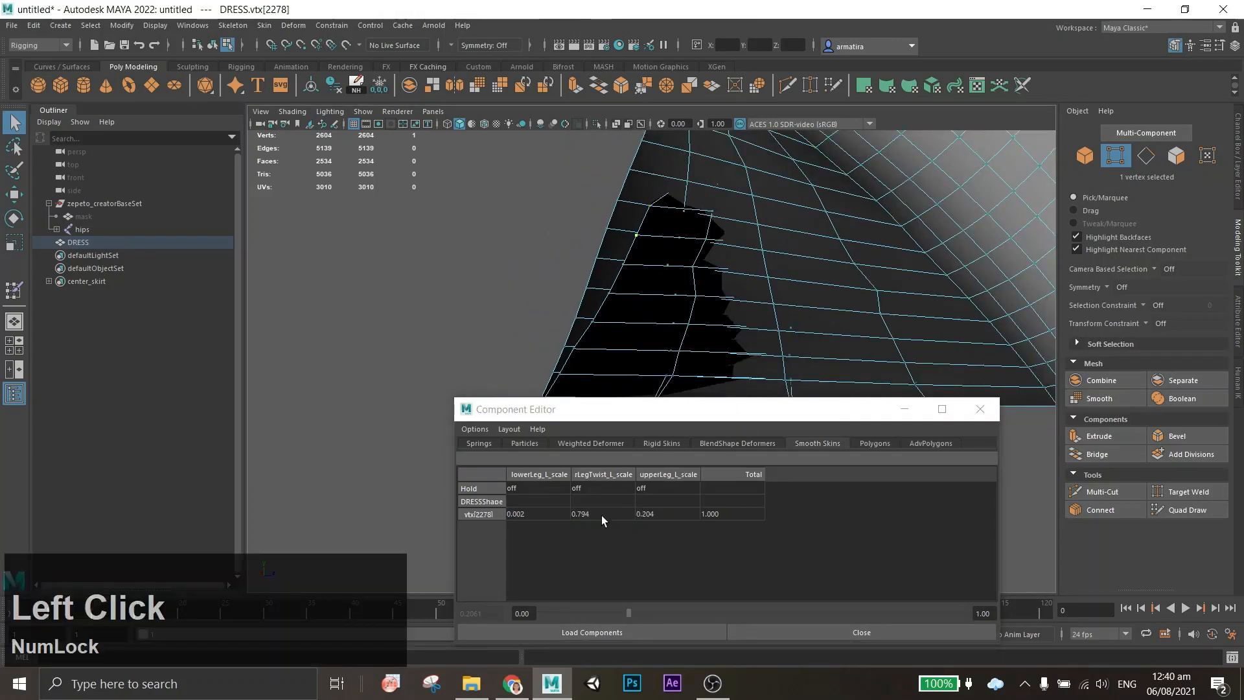
left_click(603, 514)
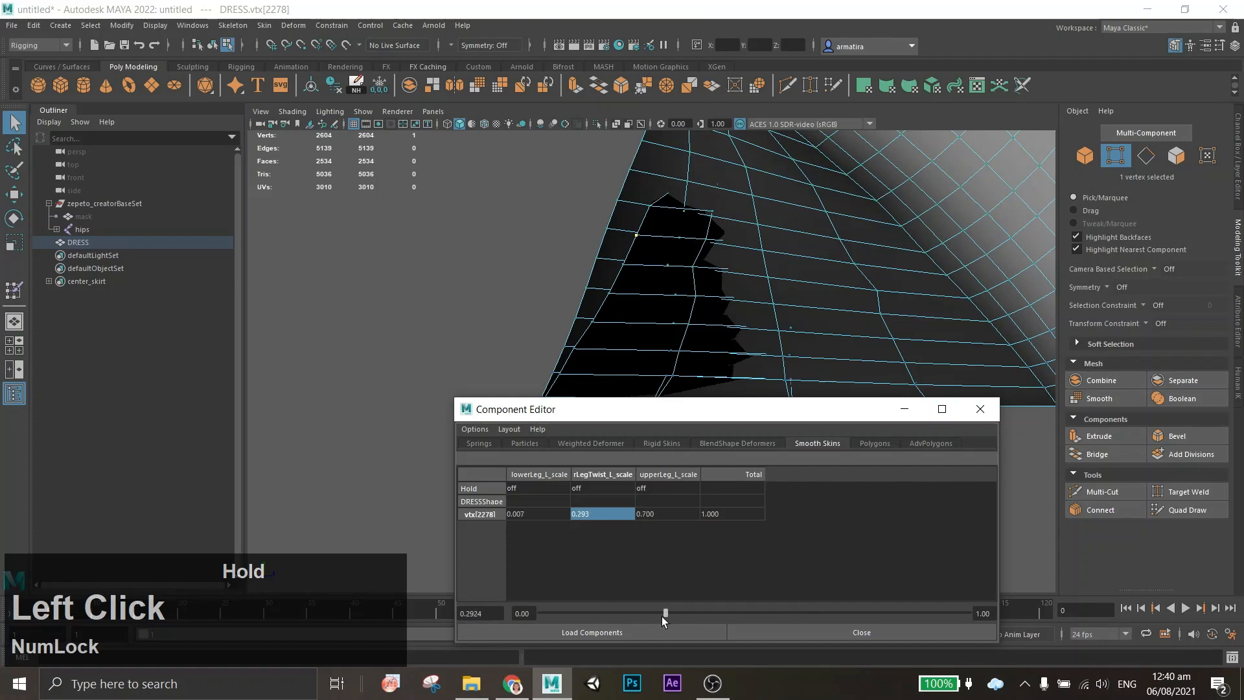
left_click_drag(662, 617, 592, 615)
key("ctrl+z")
left_click(669, 514)
Select the column of seven vertices beside the skirt's side edge and hammer their weights with the Paint Skin Weights tool.
left_click_drag(710, 356, 664, 353, "alt")
left_click(651, 216)
double_click(563, 367, "shift")
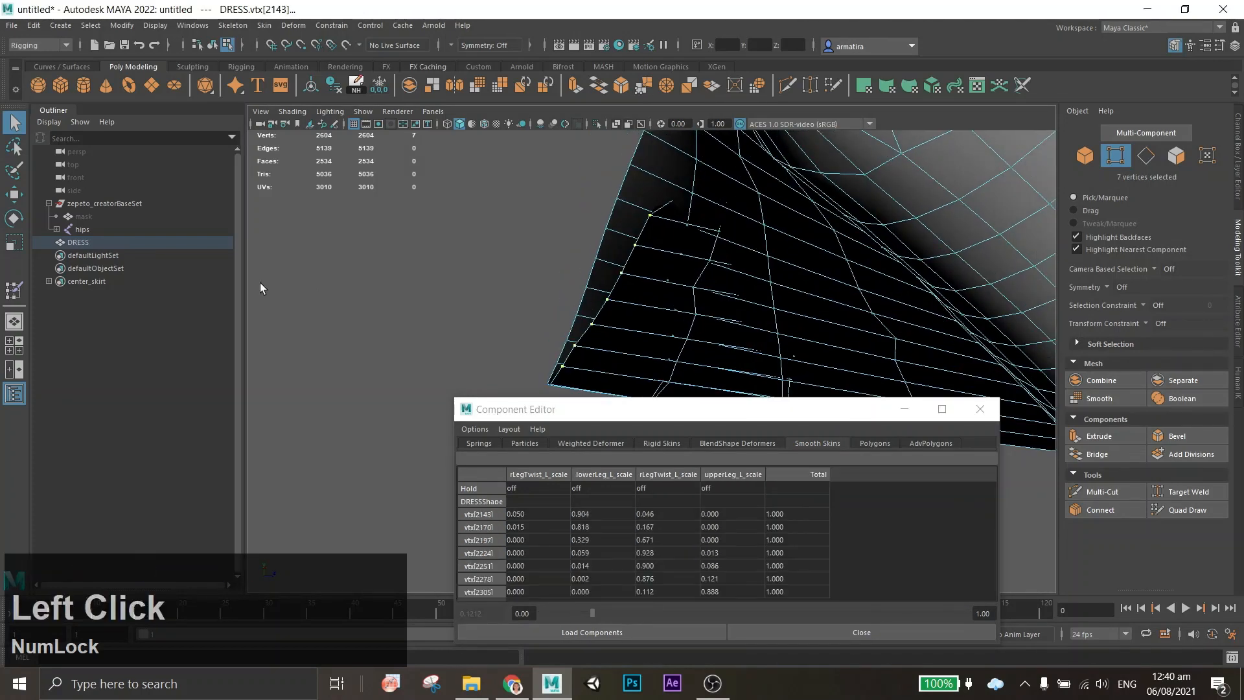
double_click(13, 292)
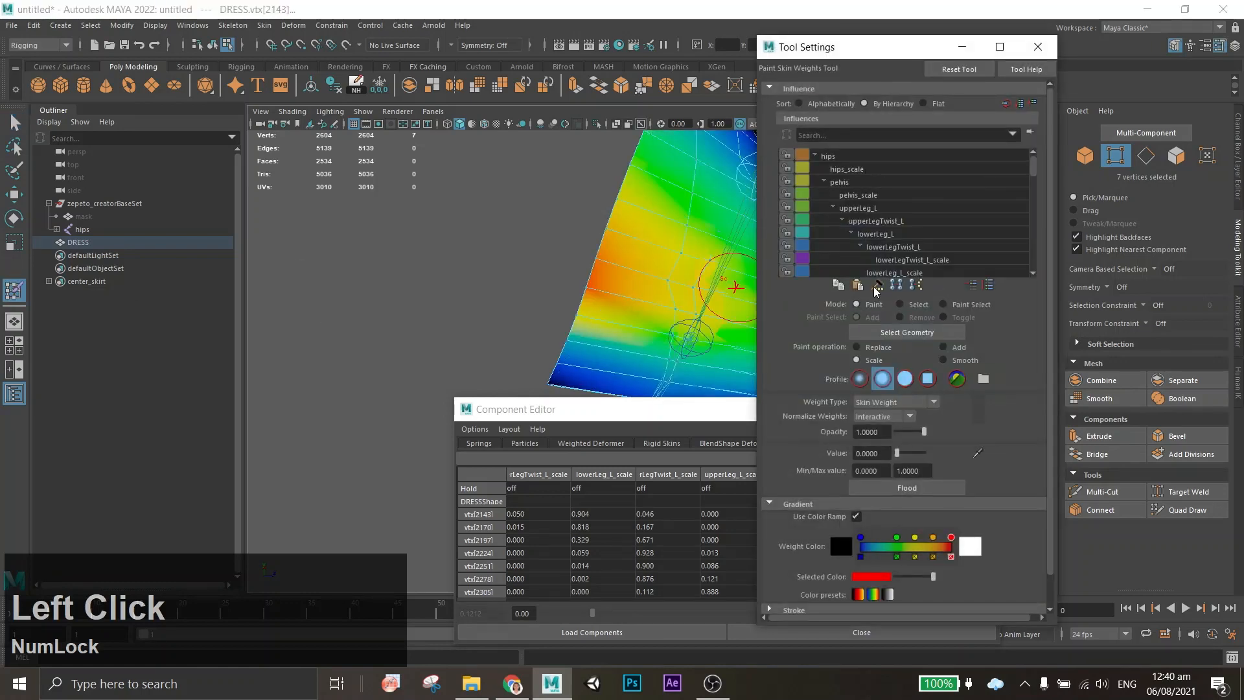
mouse_move(622, 308)
left_mouse_down("alt")
mouse_move(669, 282)
mouse_move(616, 181)
mouse_move(639, 167)
mouse_move(633, 286)
left_mouse_up("alt")
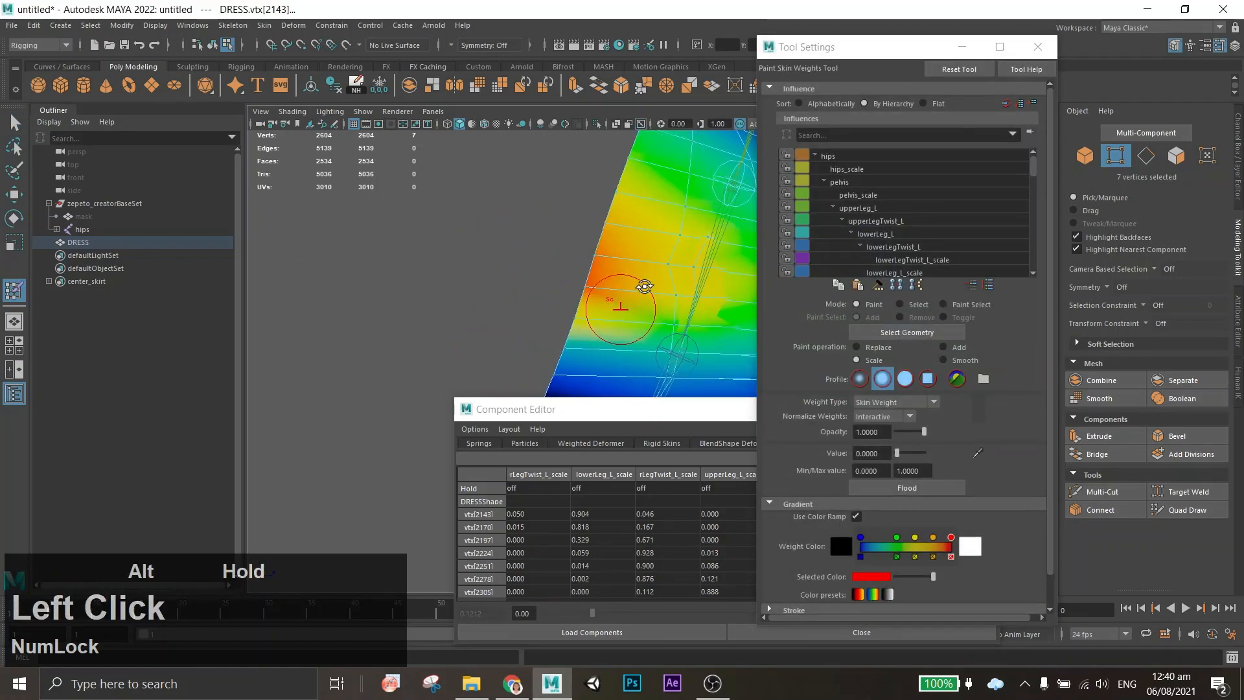
Select the neighbouring column of eight vertices running down to the hem and hammer their skin weights.
left_click(14, 122)
middle_click_drag(641, 206, 580, 170, "alt")
left_click(644, 175)
left_click_drag(642, 249, 634, 291, "alt")
double_click(595, 364, "shift")
key("y")
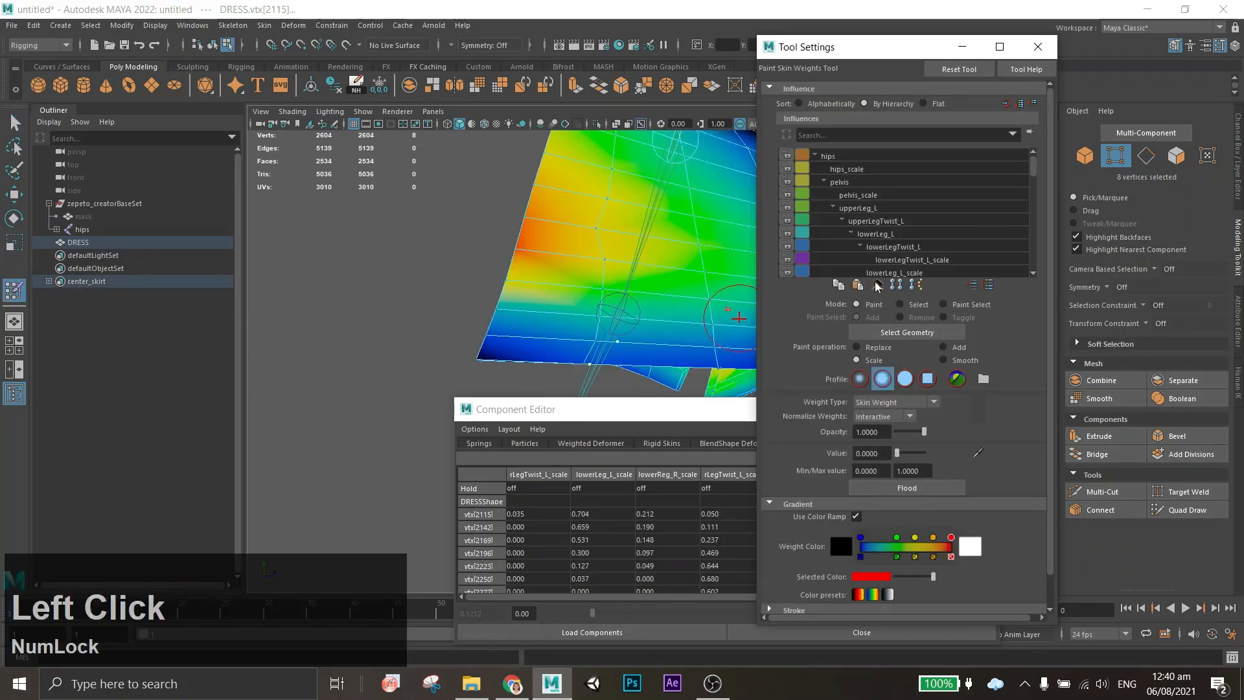
Smooth the selected vertices' weights for upperLeg_L_scale and check them for lowerLeg_L_scale and upperLegTwist_L_scale.
left_click(583, 230, "shift")
scroll(914, 241, "down", 2)
left_click(881, 247)
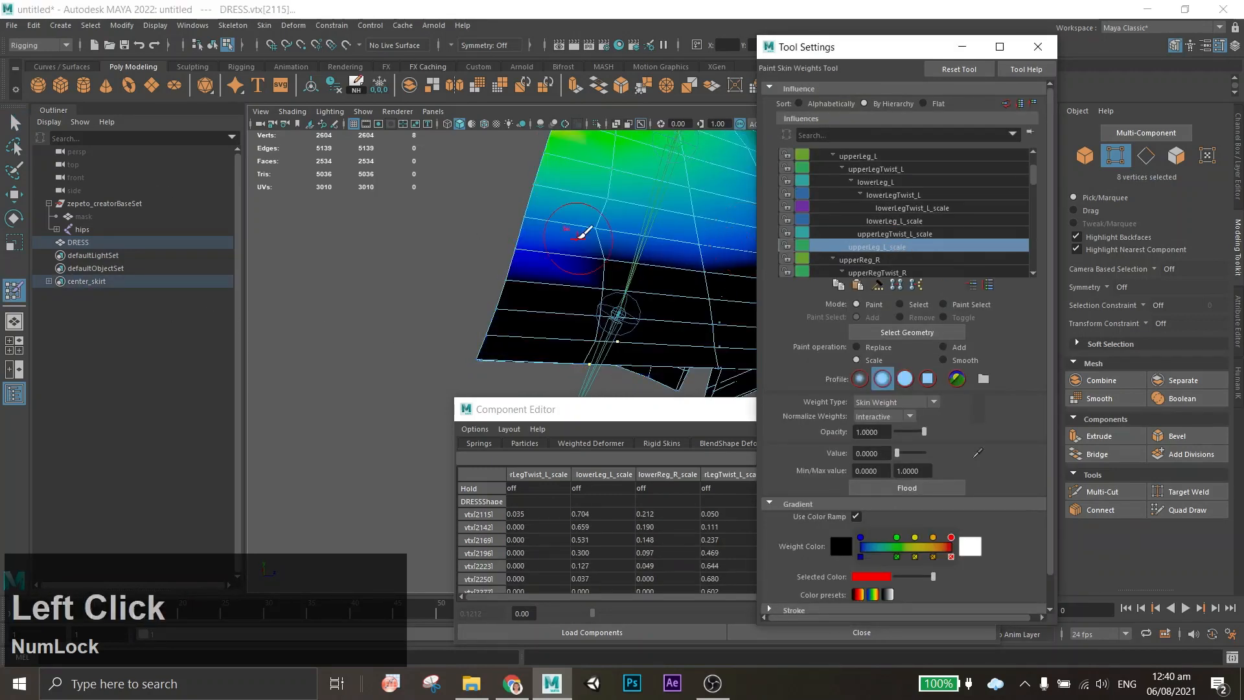
left_click(604, 221, "shift")
left_click(895, 233)
left_click(895, 221)
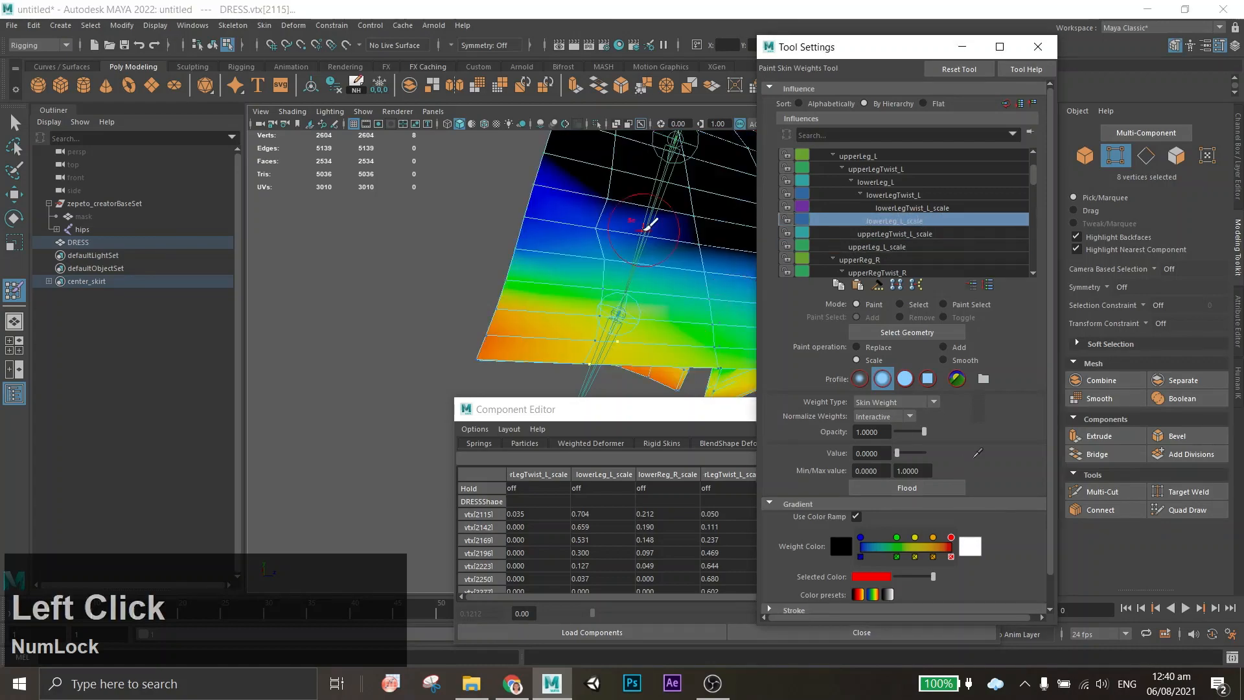
left_click(894, 233)
Return DRESS to object selection and smooth the upperLeg_L_scale weights over the upper thigh.
mouse_move(599, 229)
left_mouse_down("alt")
mouse_move(758, 258)
mouse_move(769, 222)
mouse_move(756, 116)
mouse_move(733, 332)
mouse_move(734, 321)
left_mouse_up("alt")
scroll(745, 214, "down", 3, "alt")
scroll(734, 321, "up", 5)
left_click(888, 246)
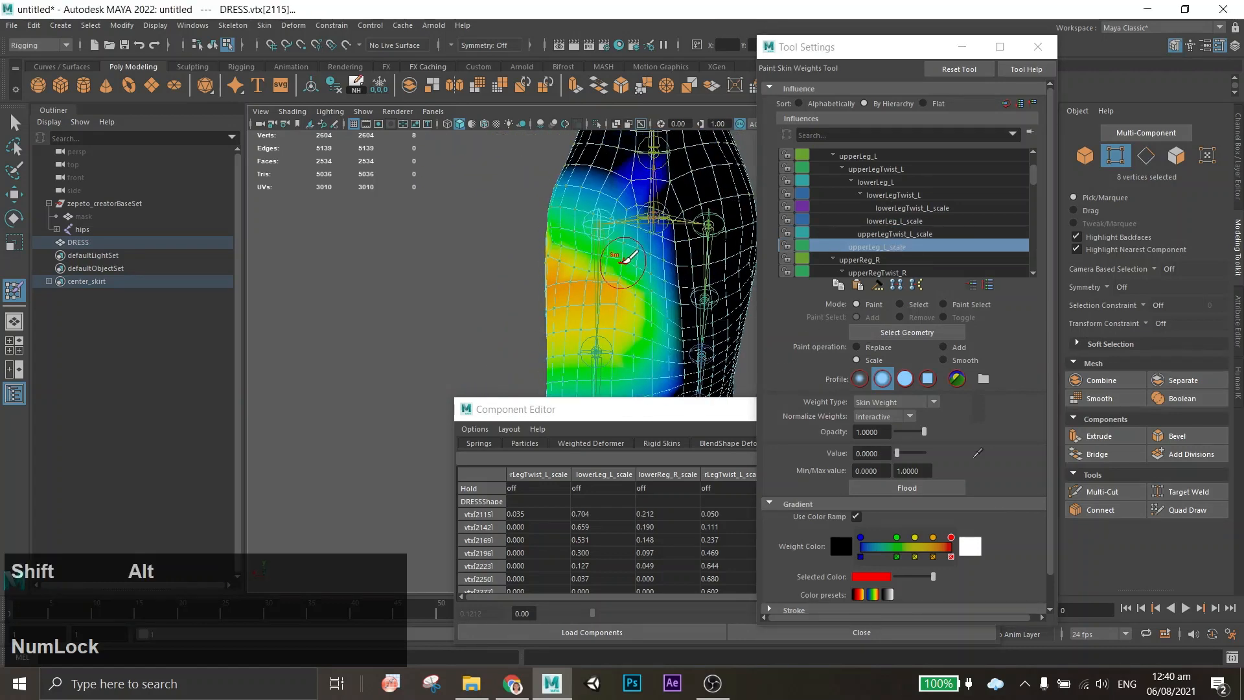
left_click_drag(620, 263, 611, 283, "shift")
left_click(1093, 158)
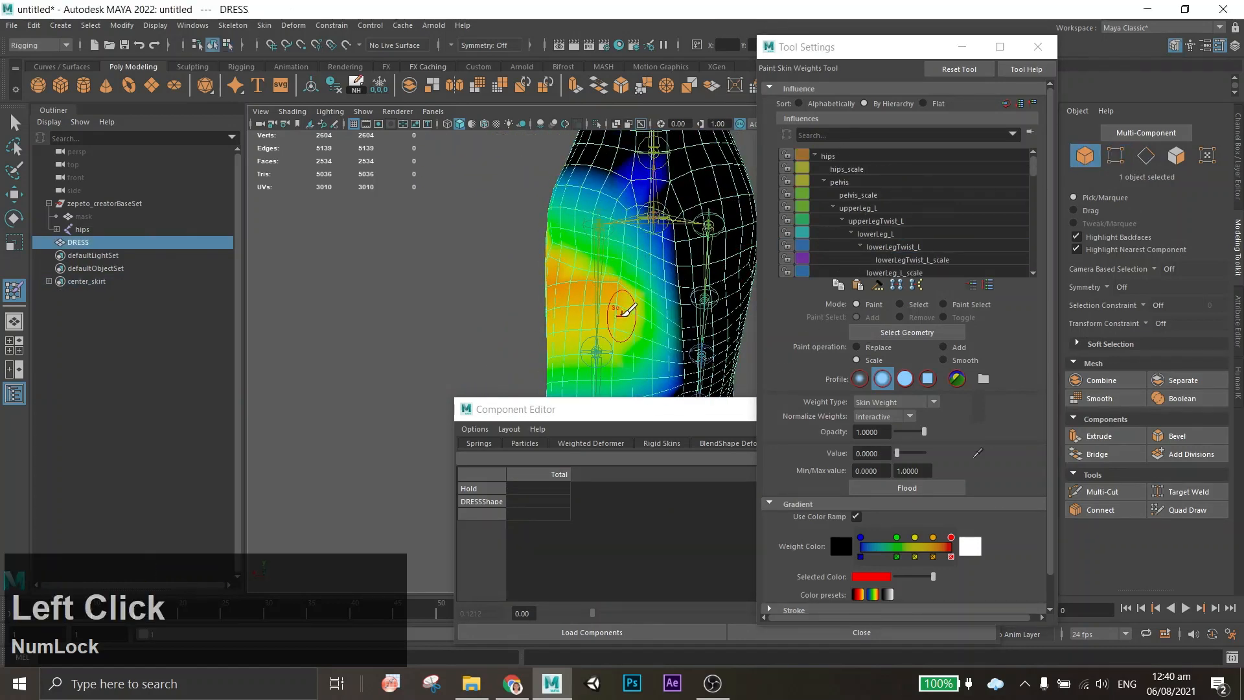
scroll(619, 312, "up", 3)
scroll(927, 232, "down", 2)
mouse_move(595, 232)
left_mouse_down("shift")
mouse_move(561, 250)
mouse_move(676, 197)
left_mouse_up("shift")
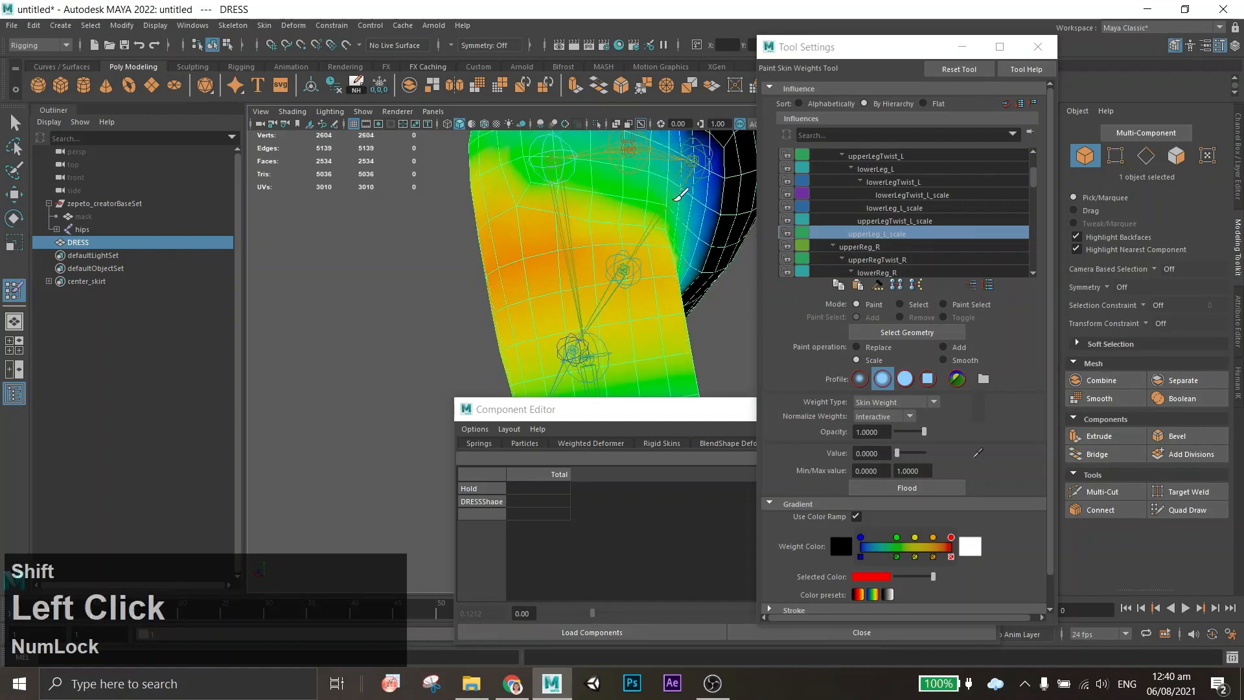
Smooth the upperLegTwist_L_scale weights on the thigh area of the dress.
left_click(907, 221)
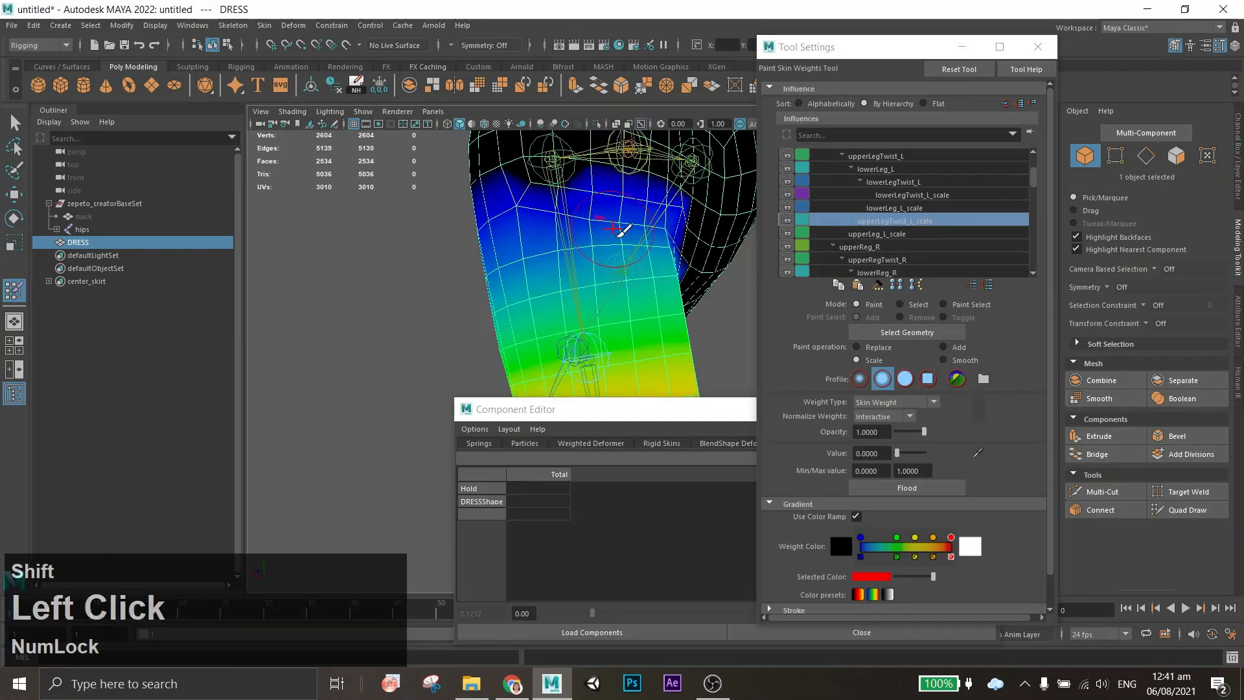
left_click_drag(614, 229, 623, 237, "shift")
left_click_drag(623, 237, 558, 233, "alt")
left_click_drag(570, 241, 593, 206, "shift")
Smooth the upperLeg_L_scale weights over the front and side of the thigh, undoing the last stroke.
left_click(923, 234)
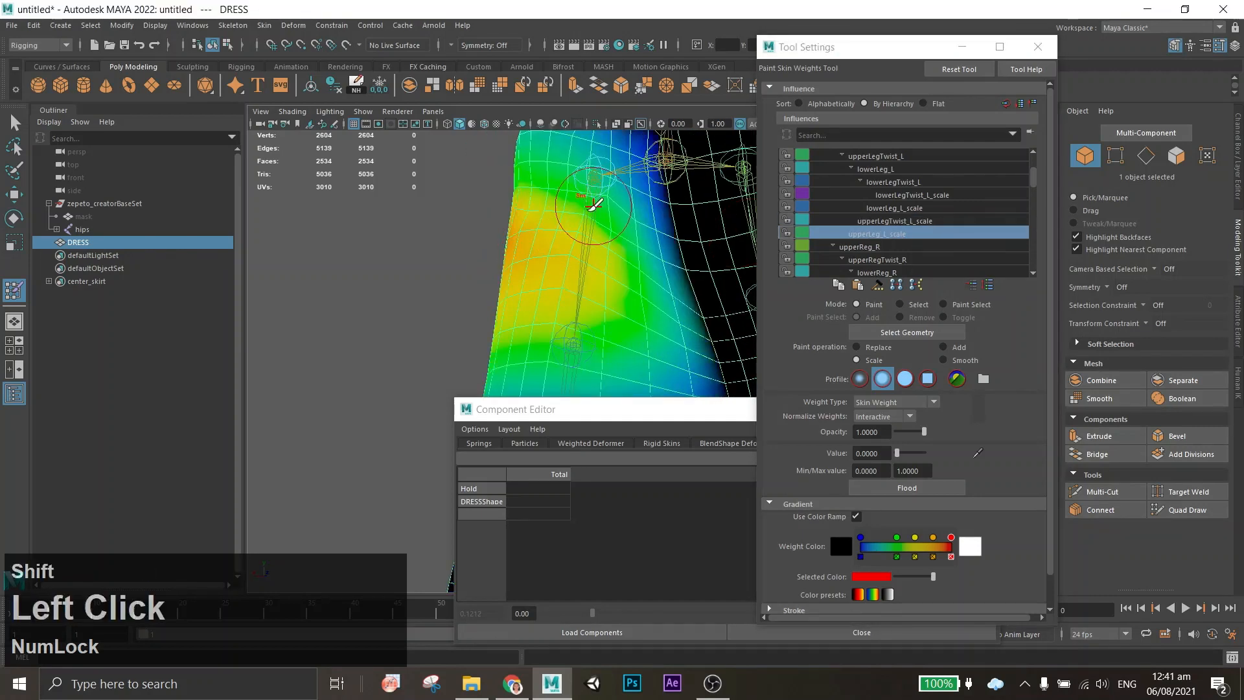
left_click_drag(549, 243, 667, 223, "alt")
left_click_drag(668, 223, 589, 240, "shift")
left_click_drag(590, 239, 586, 262, "shift")
middle_click_drag(586, 262, 585, 196, "alt")
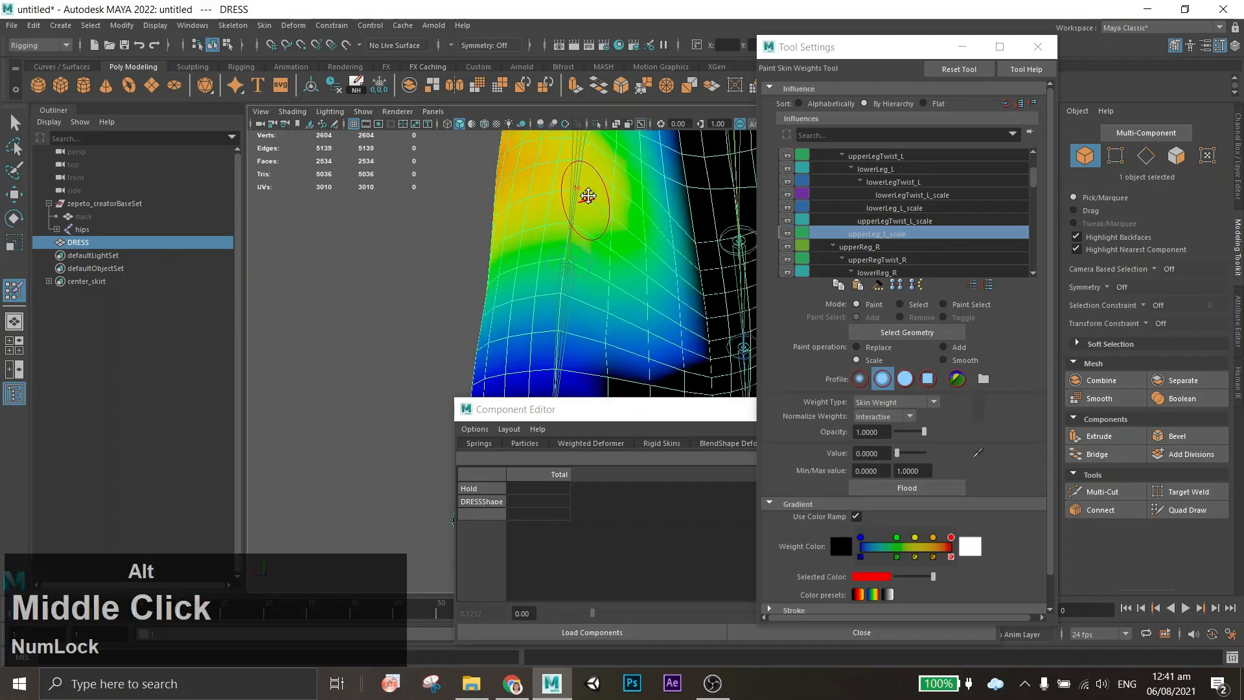
left_click_drag(586, 195, 559, 308, "alt")
scroll(562, 301, "up", 3)
mouse_move(583, 240)
left_mouse_down("shift")
mouse_move(612, 233)
mouse_move(586, 230)
left_mouse_up("shift")
key("z")
left_click(908, 222)
key("ctrl+z")
Turn off the X-ray joints display and smooth the lowerLeg_L_scale weights around the skirt's hem corner.
left_click(641, 124)
middle_click_drag(630, 237, 574, 380, "alt")
left_click_drag(570, 265, 598, 238, "shift")
left_click(904, 207)
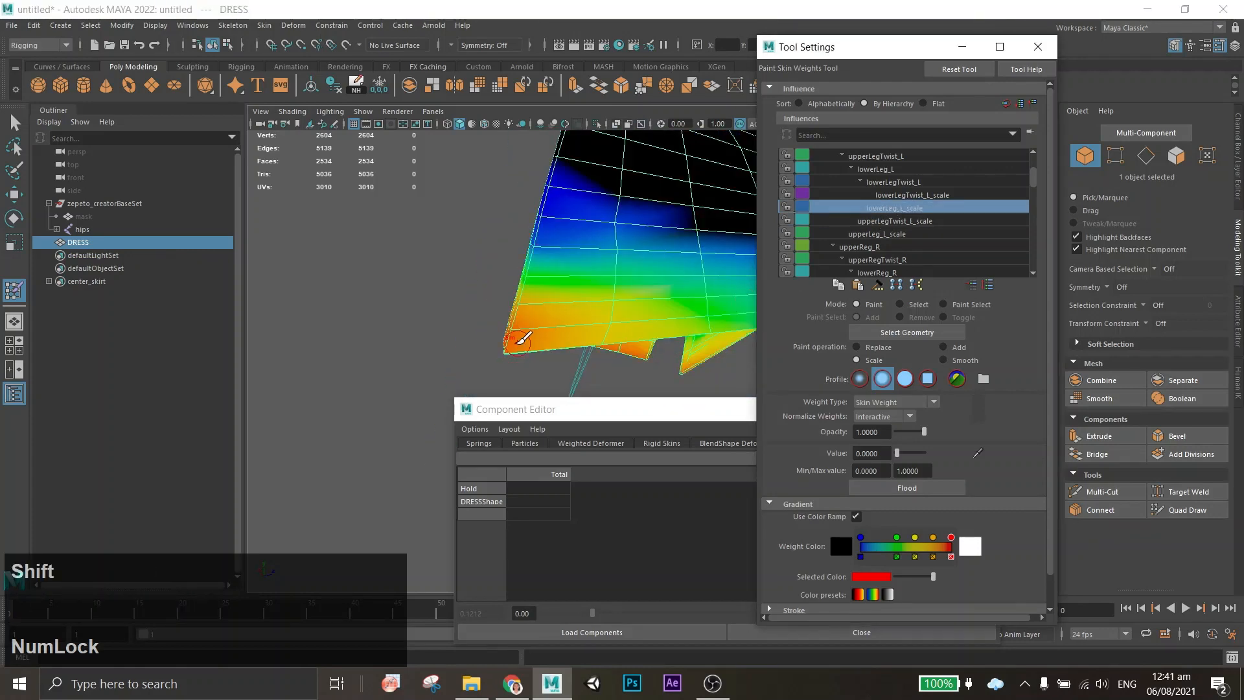
scroll(615, 221, "down", 5)
left_click_drag(614, 221, 656, 195, "alt")
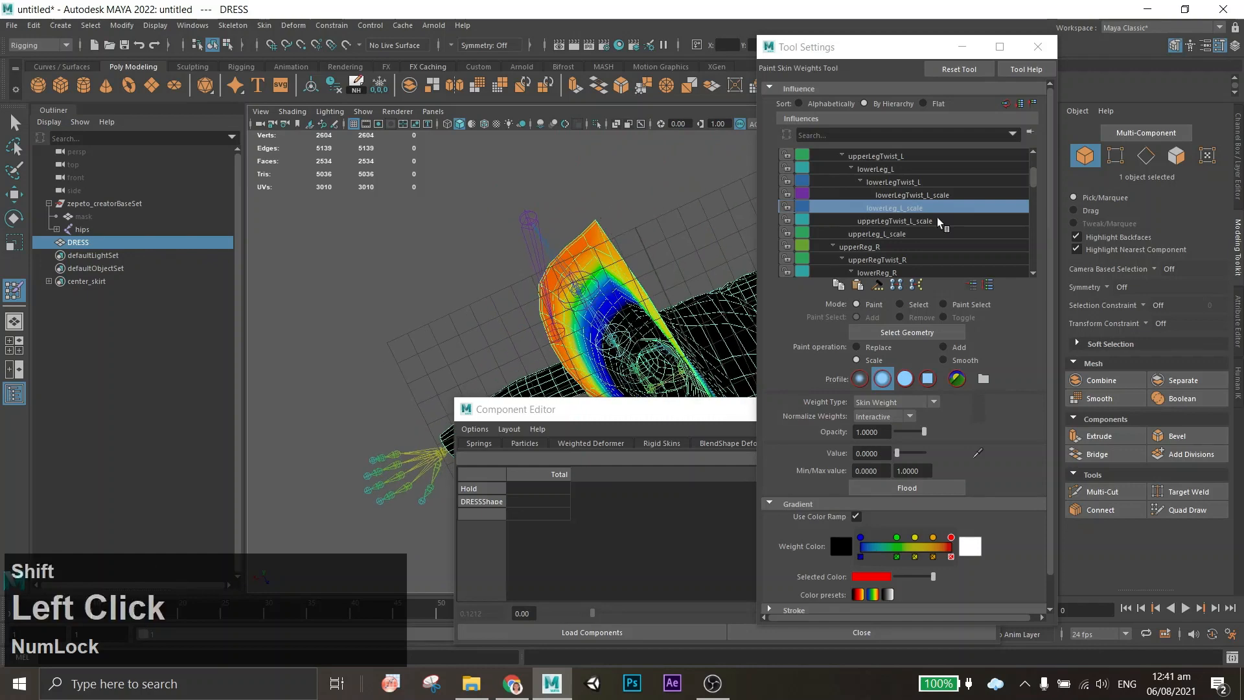
Inspect the dress weights of lowerLegTwist_L_scale and the lower right-leg influences, ending on lowerReg_R_scale.
left_click(926, 195)
scroll(903, 201, "up", 2)
scroll(910, 227, "down", 3)
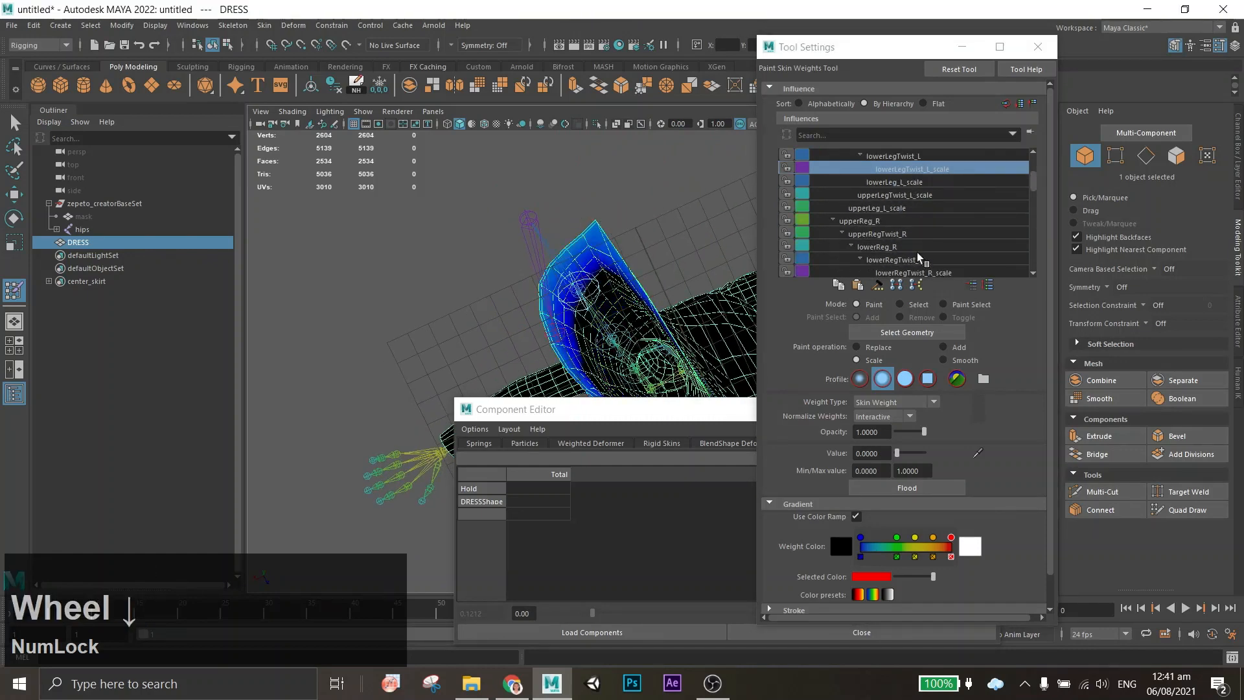
left_click(917, 252)
left_click(944, 258)
left_click(925, 268)
scroll(927, 272, "down", 1)
left_click(926, 246)
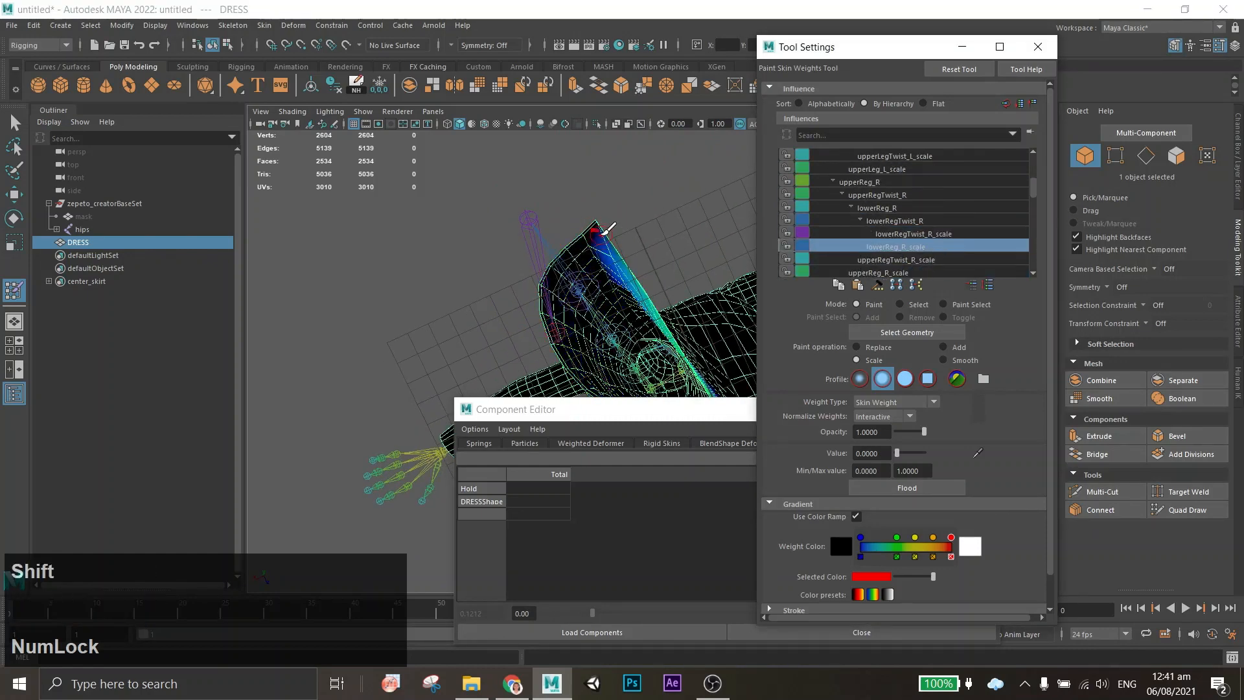
Undo the last lowerReg_R_scale stroke and smooth the upperRegTwist_R_scale weights along the lower part of the skirt's side edge.
left_click_drag(597, 217, 577, 347, "alt")
mouse_move(527, 277)
left_mouse_down("alt")
mouse_move(616, 259)
mouse_move(625, 272)
mouse_move(624, 289)
mouse_move(515, 279)
left_mouse_up("alt")
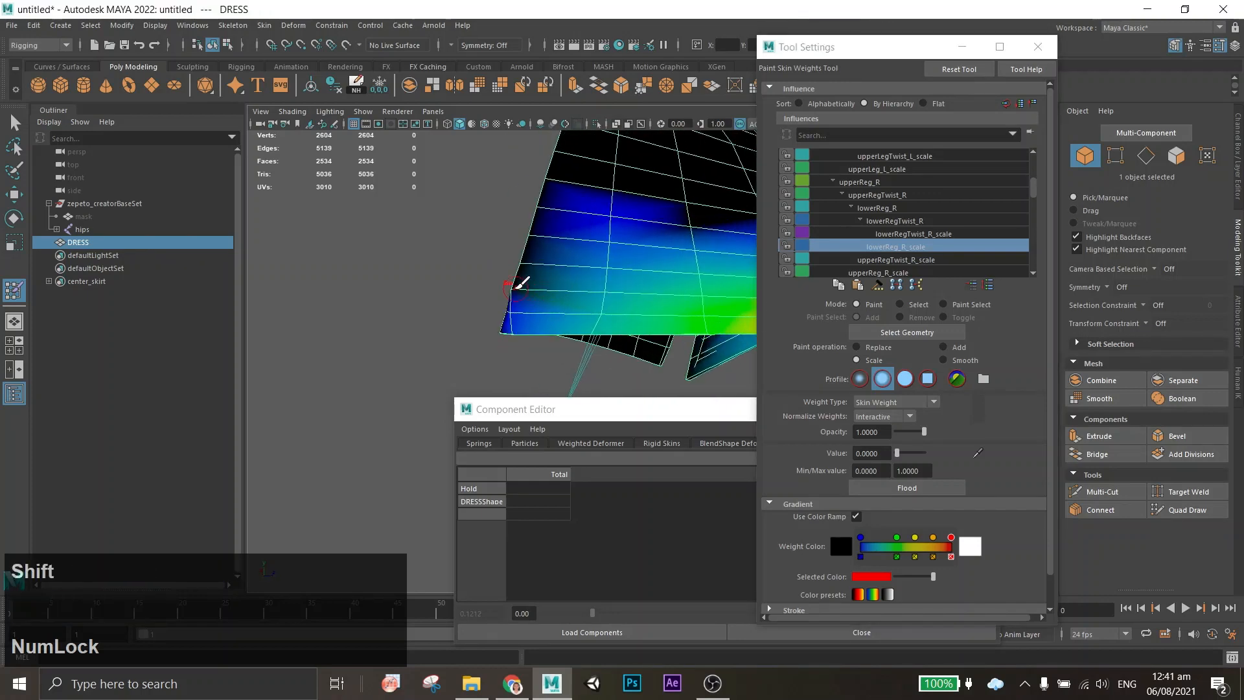
key("z")
left_click(907, 233)
left_click(937, 260)
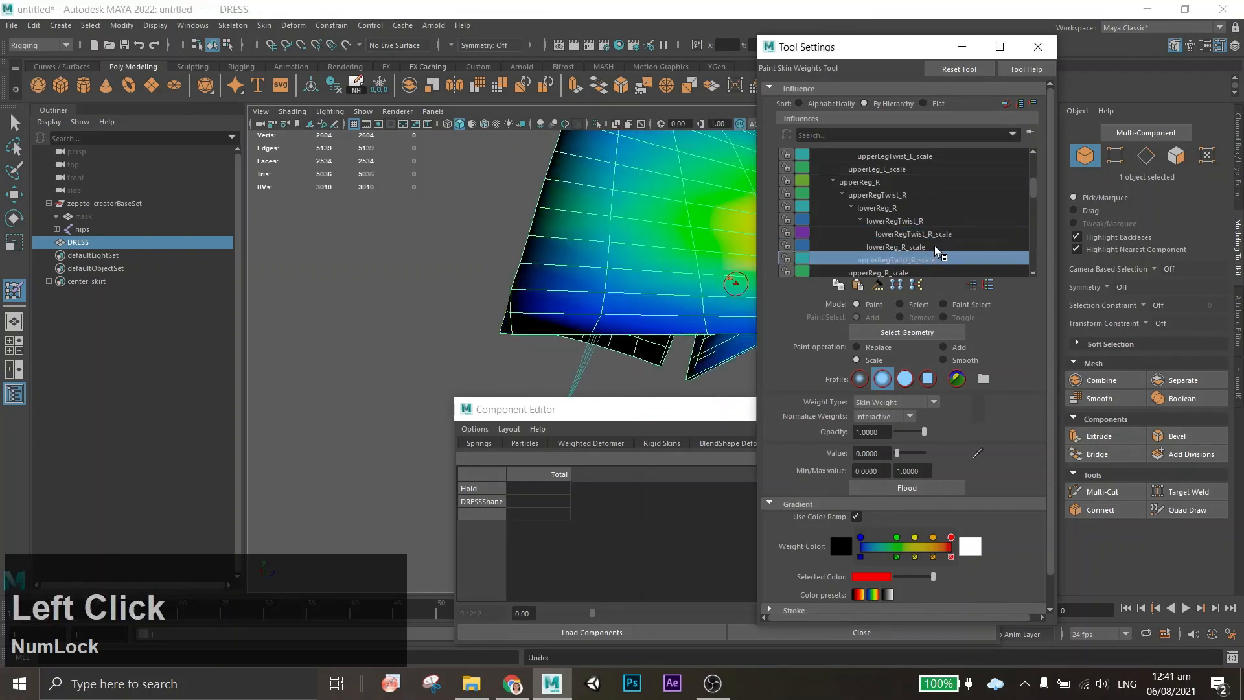
left_click(589, 311, "shift")
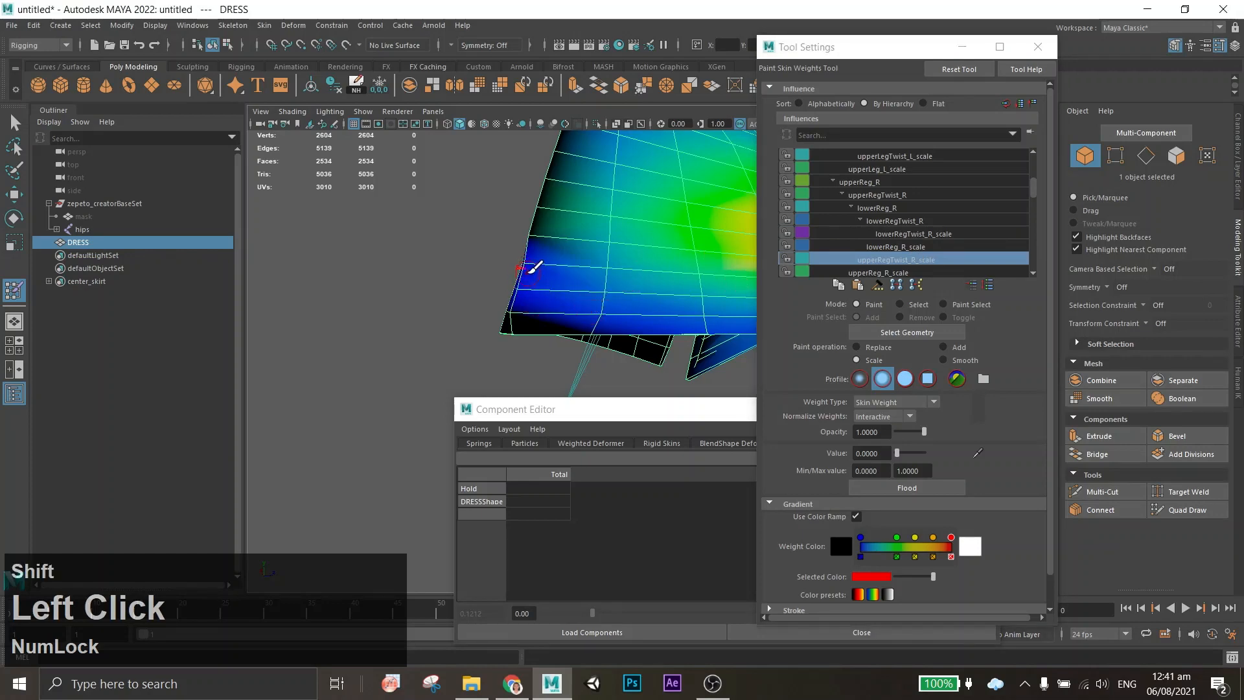
middle_click_drag(537, 206, 550, 327, "alt")
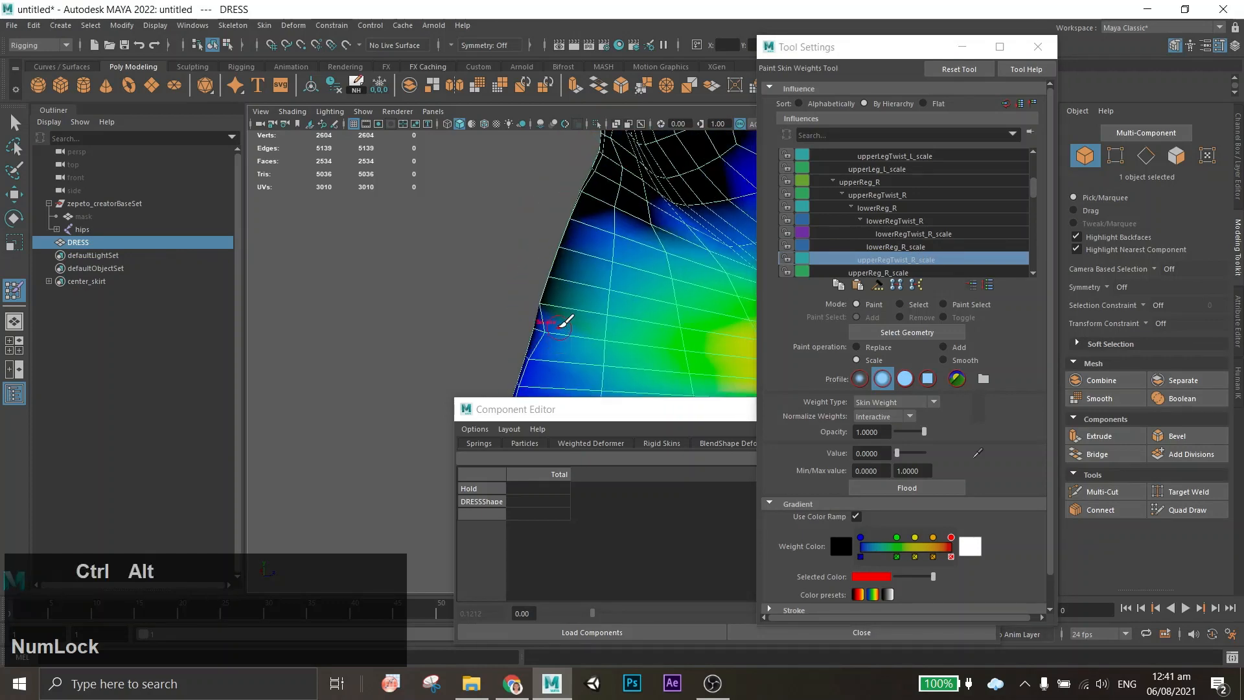
left_click(550, 329, "shift")
Continue smoothing the upperRegTwist_R_scale weights farther up the skirt's side edge to fill the dark gap.
left_click(897, 272)
middle_click_drag(626, 310, 617, 256, "alt")
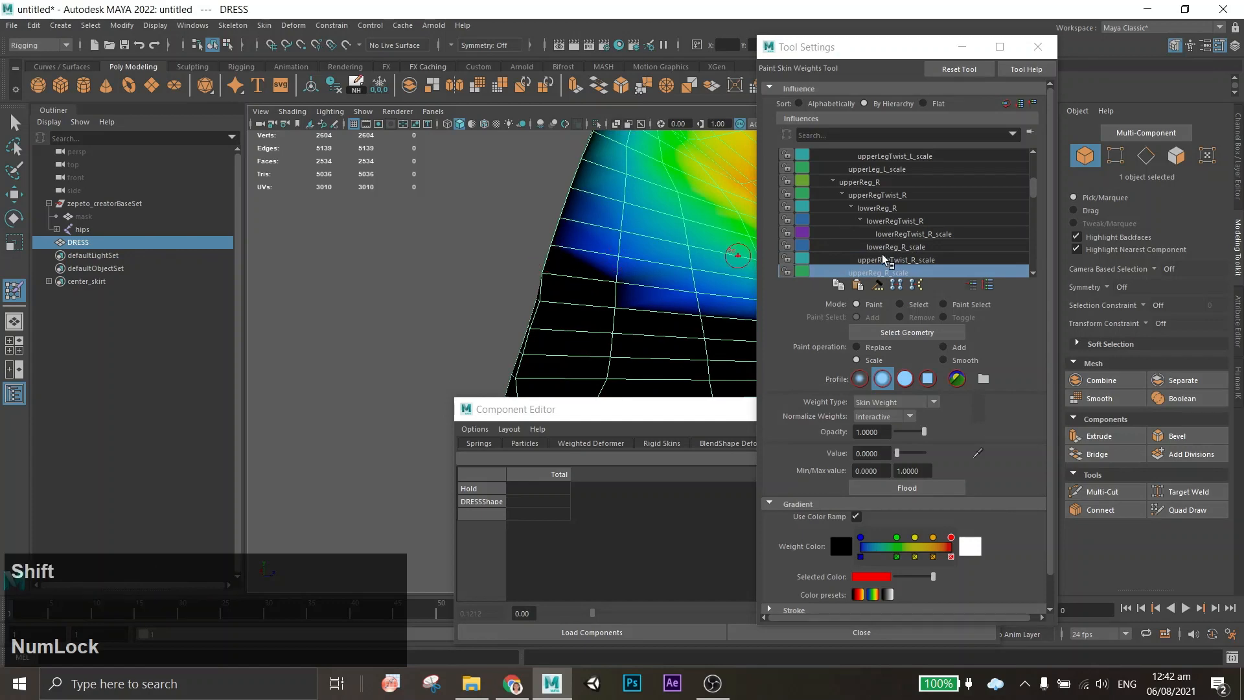
left_click(913, 260)
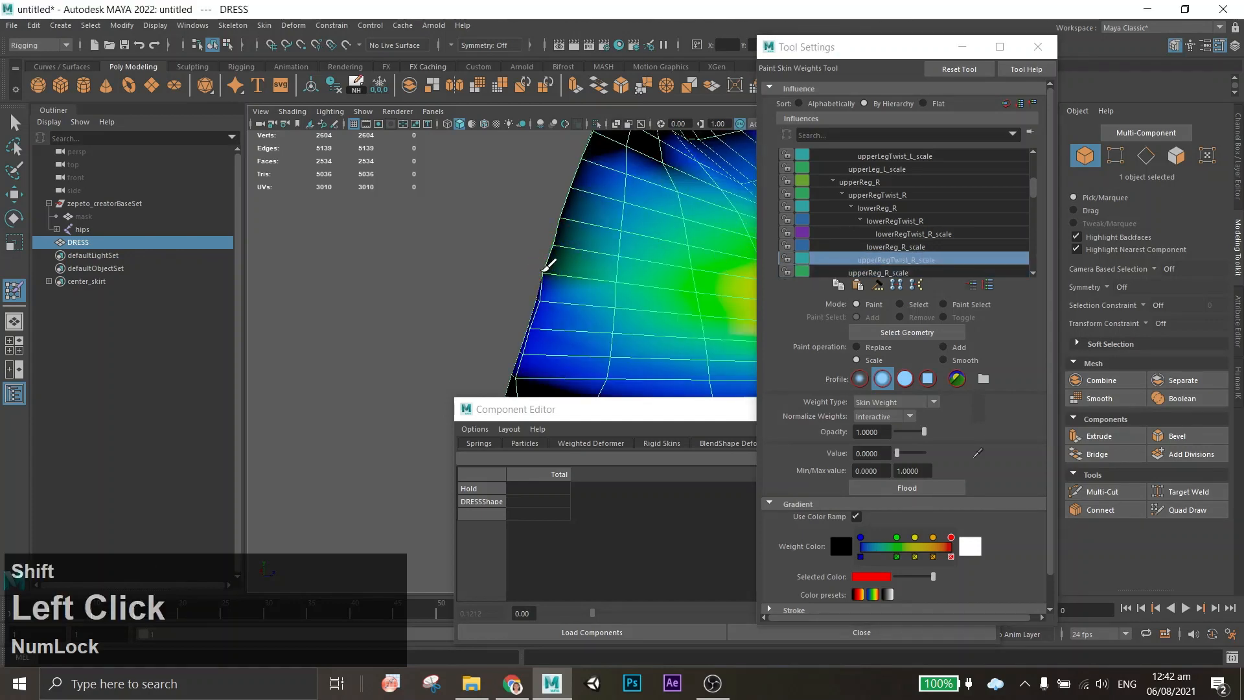
key("ctrl+z")
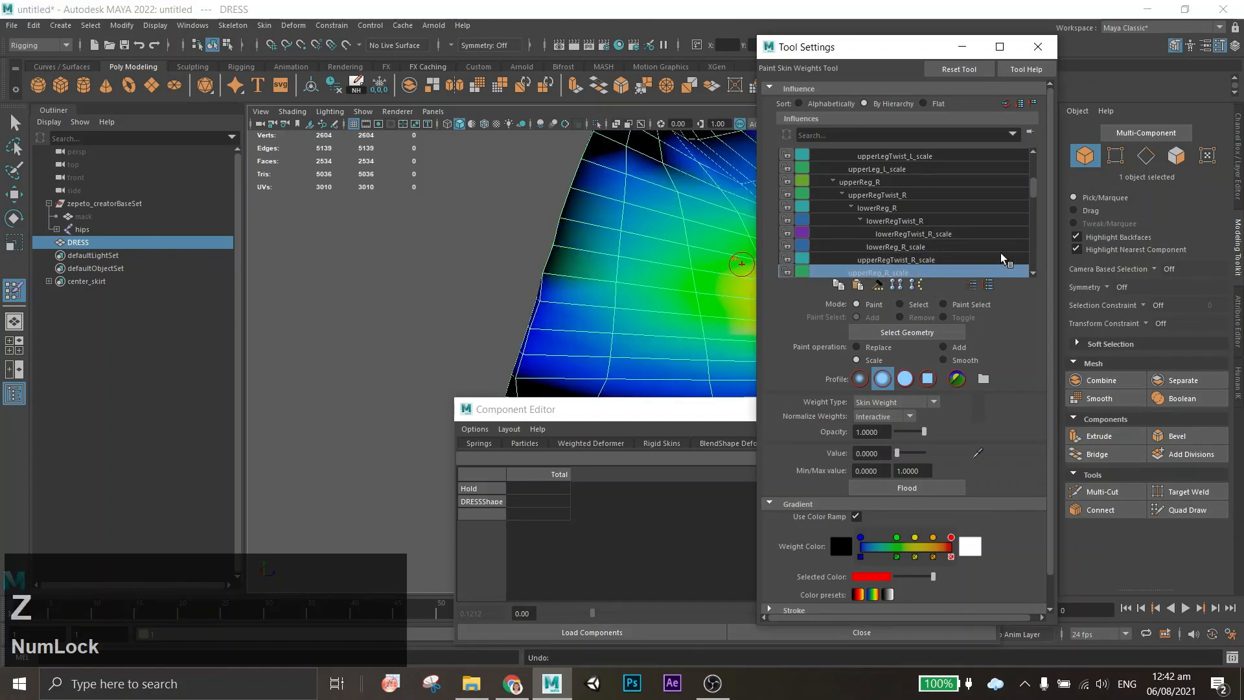
key("shift+z")
left_click(556, 267, "shift")
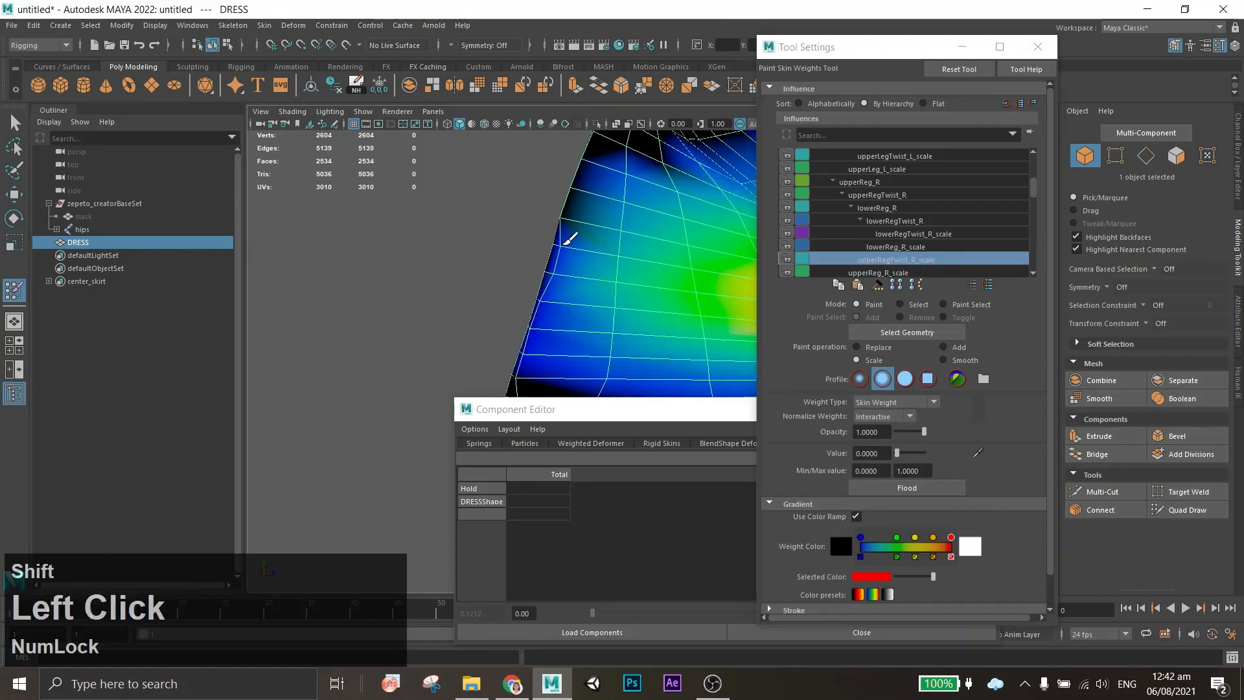
Smooth the upperReg_R_scale weights along the side edge up towards the hip, undoing the last stroke.
left_click(933, 271)
middle_click_drag(577, 204, 586, 270, "alt")
left_click_drag(583, 267, 575, 252, "shift")
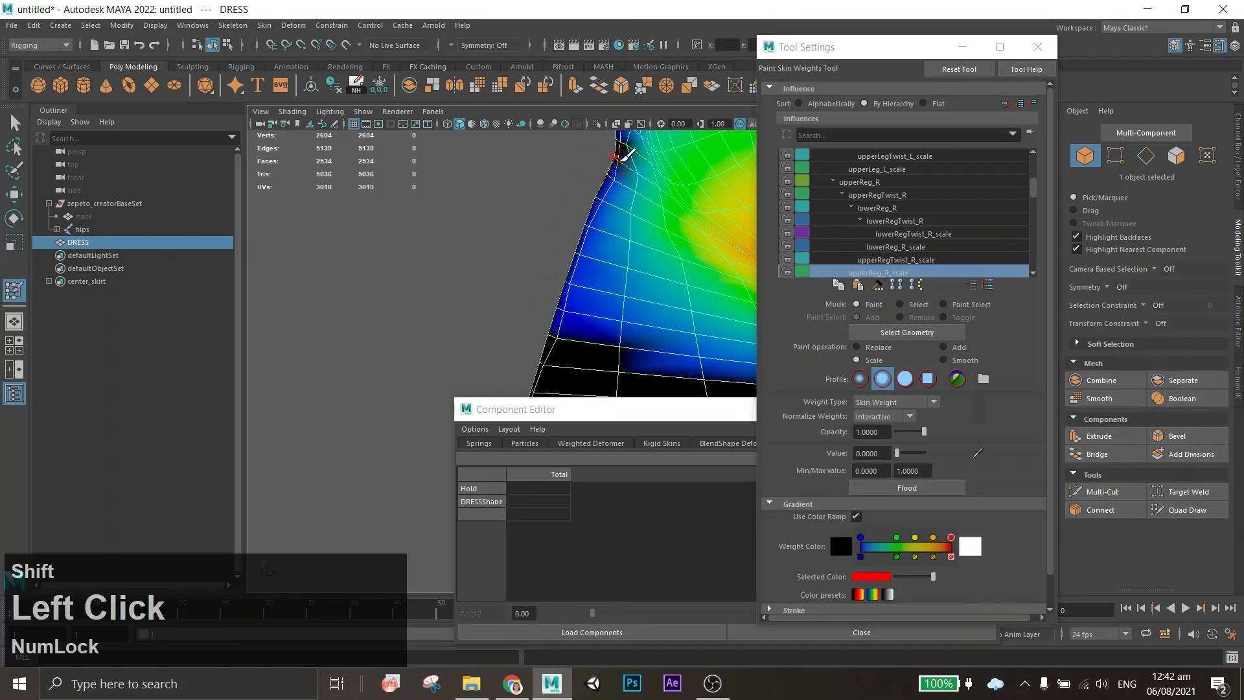
scroll(624, 156, "down", 3)
middle_click_drag(638, 285, 647, 183, "alt")
left_click(647, 184, "shift")
key("ctrl+z")
Smooth the lowerReg_R_scale weights along the side edge near the hem and on the underside of the skirt.
left_click(966, 260)
left_click(933, 247)
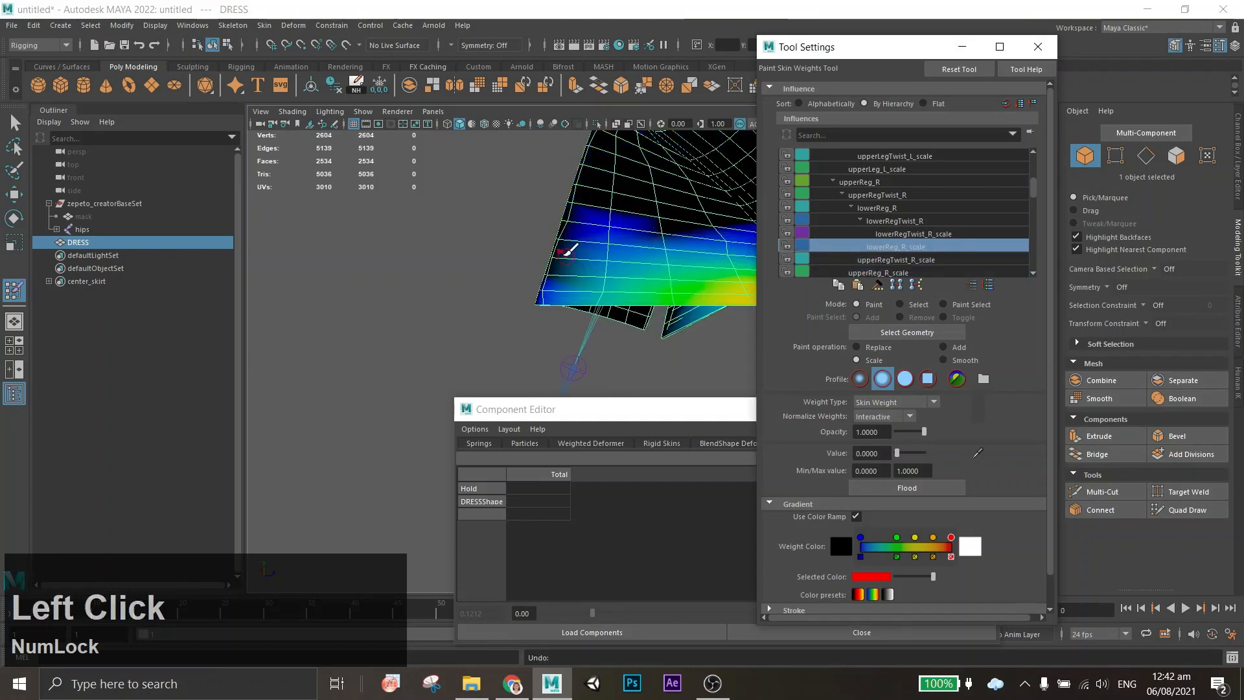
left_click(569, 252, "shift")
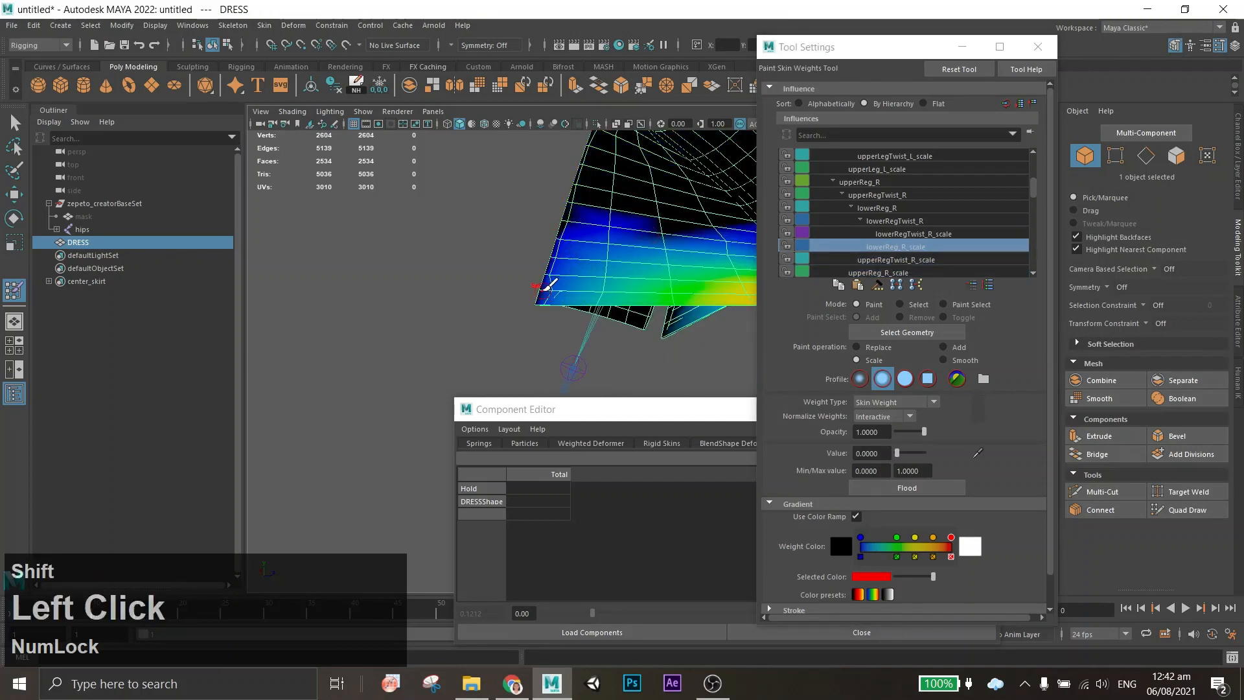
left_click_drag(568, 244, 573, 285, "alt")
middle_click_drag(573, 286, 569, 427, "alt")
left_click_drag(569, 388, 729, 319, "alt")
left_click(677, 246, "shift")
Try further smoothing strokes on the lowerReg_R_scale weights across the lower skirt and undo them.
middle_click_drag(692, 250, 653, 262, "alt")
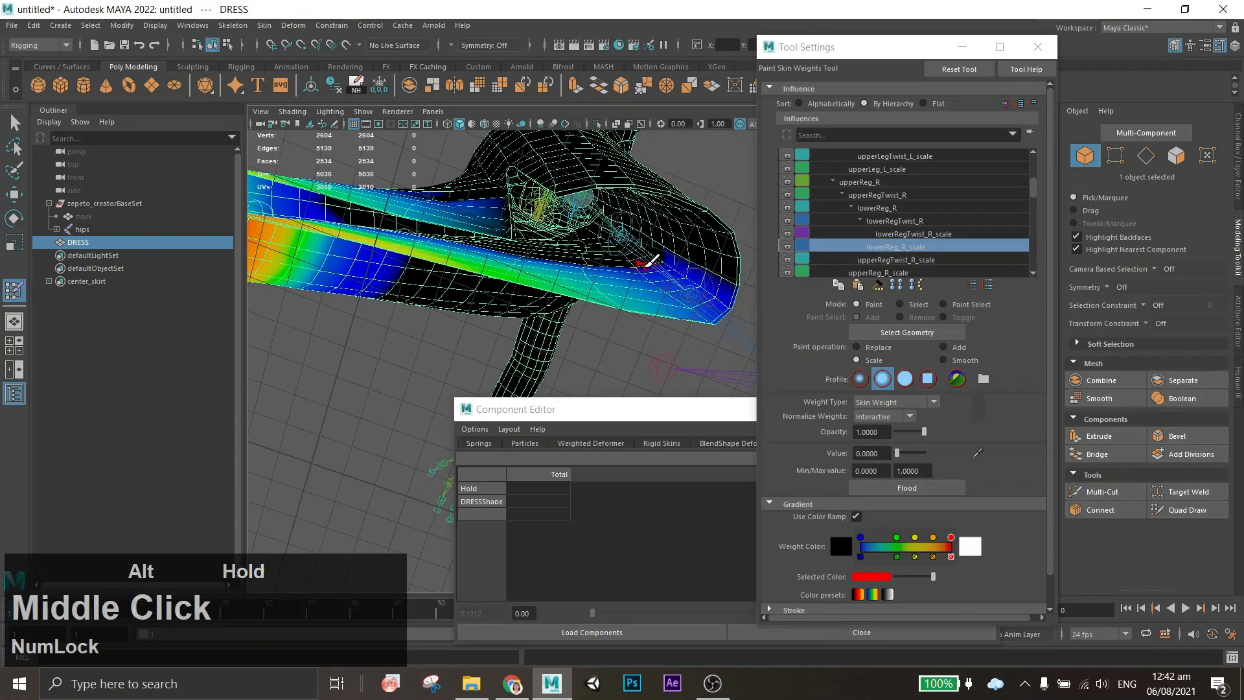
mouse_move(653, 263)
left_mouse_down("alt")
mouse_move(447, 347)
mouse_move(462, 276)
mouse_move(599, 337)
mouse_move(667, 227)
left_mouse_up("alt")
left_click(589, 305, "shift")
key("z")
scroll(639, 314, "up", 5)
mouse_move(681, 255)
middle_mouse_down("alt")
mouse_move(691, 266)
mouse_move(583, 295)
middle_mouse_up("alt")
left_click(520, 291, "shift")
key("z")
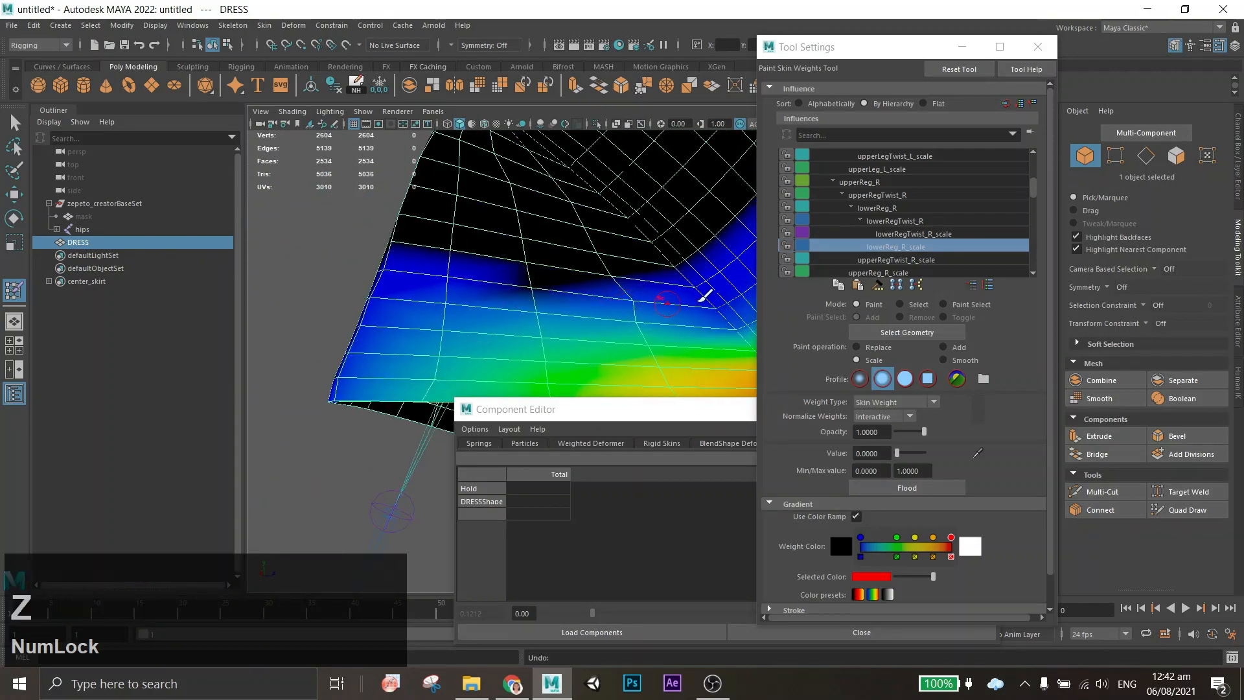
Smooth the upperLegTwist_L_scale and upperRegTwist_R_scale weights across the lower middle of the skirt.
scroll(900, 254, "up", 2)
left_click(898, 195)
left_click(916, 170)
left_click(934, 181)
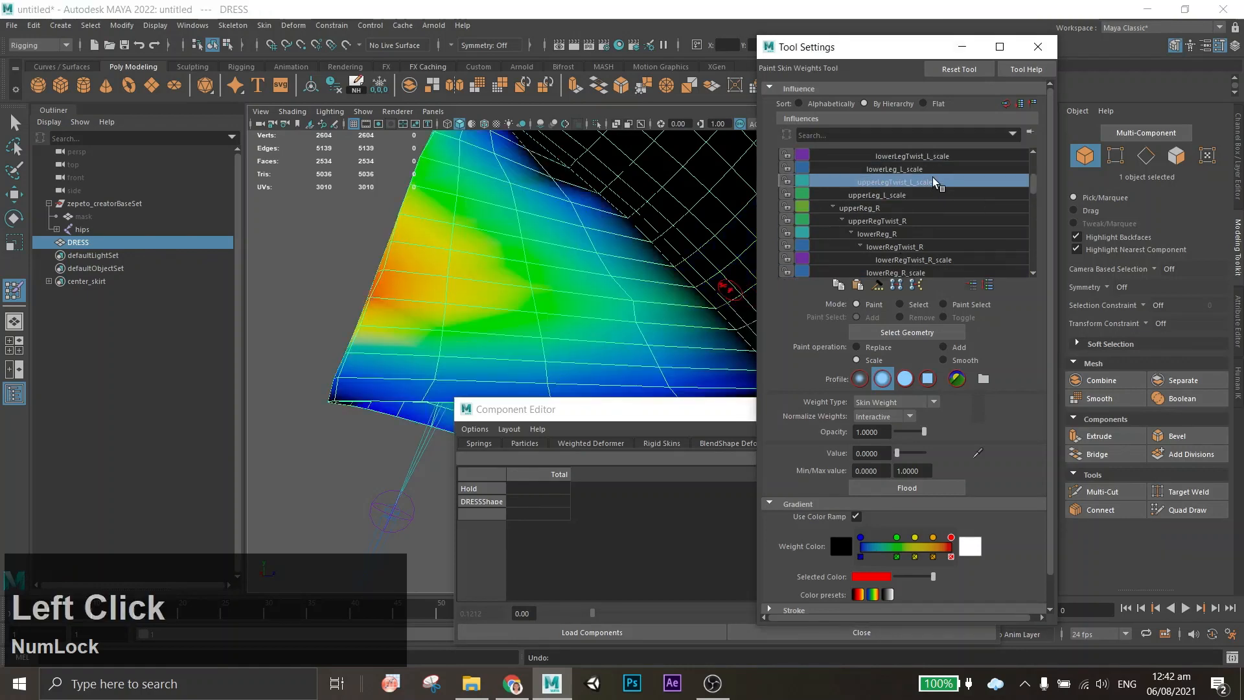
left_click(644, 287, "shift")
scroll(917, 255, "down", 1)
left_click(933, 233)
left_click(933, 247)
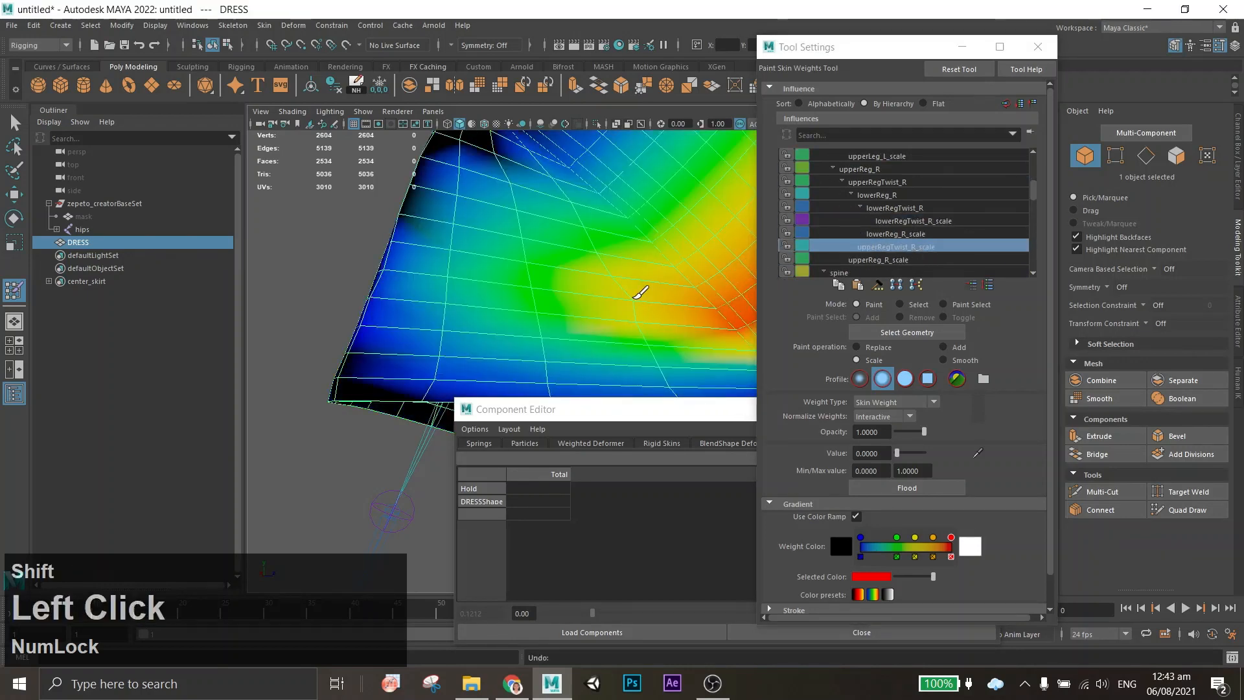
scroll(632, 290, "down", 2)
left_click_drag(633, 304, 600, 300, "alt")
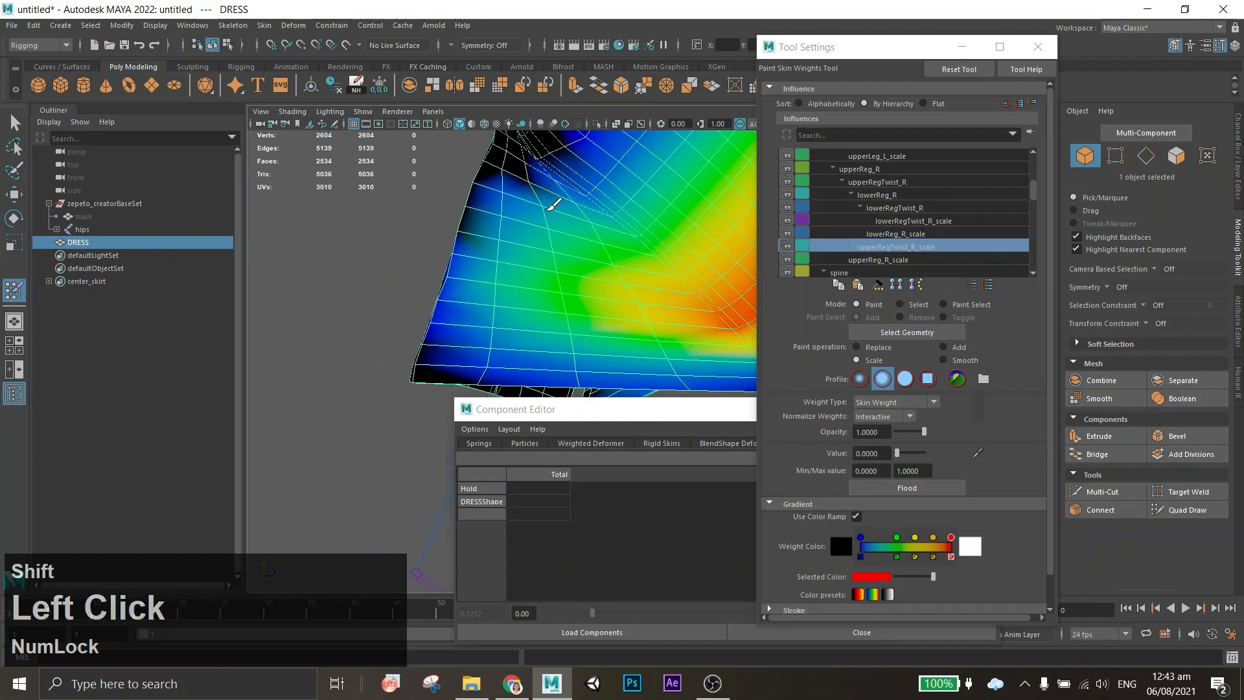
Try smoothing the upperReg_R_scale and upperRegTwist_R_scale weights on the skirt and undo the strokes.
left_click(915, 260)
left_click(592, 216, "shift")
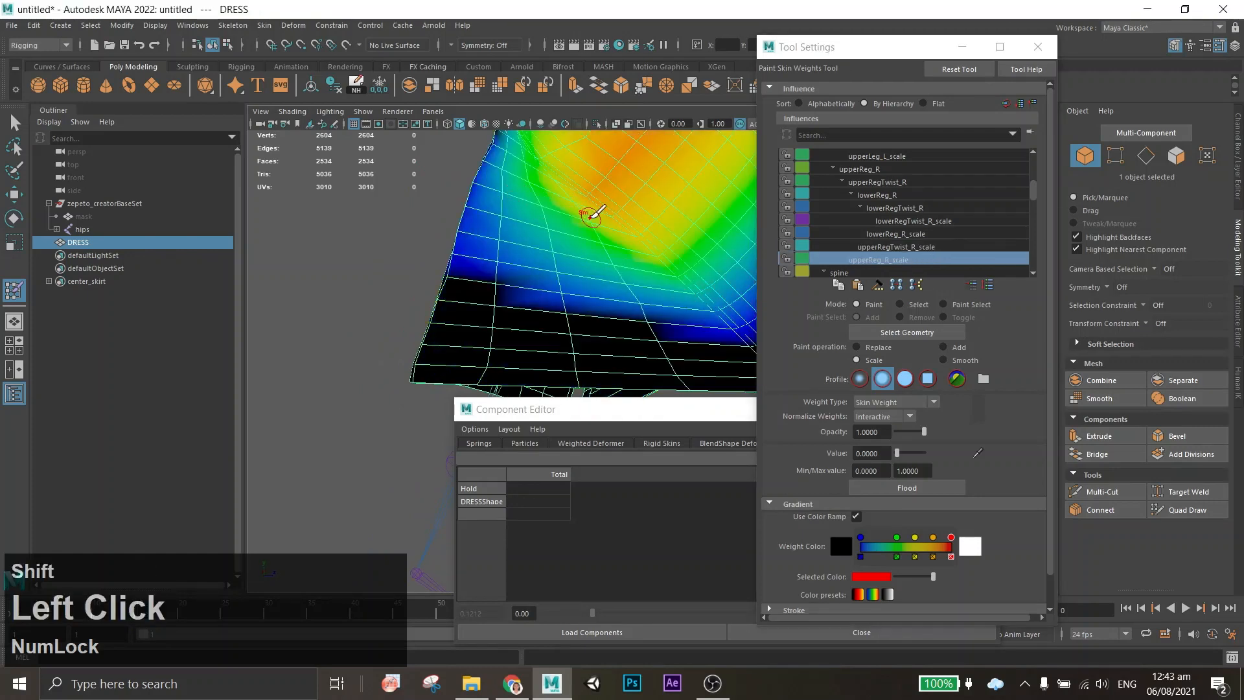
key("ctrl+z")
left_click(931, 249)
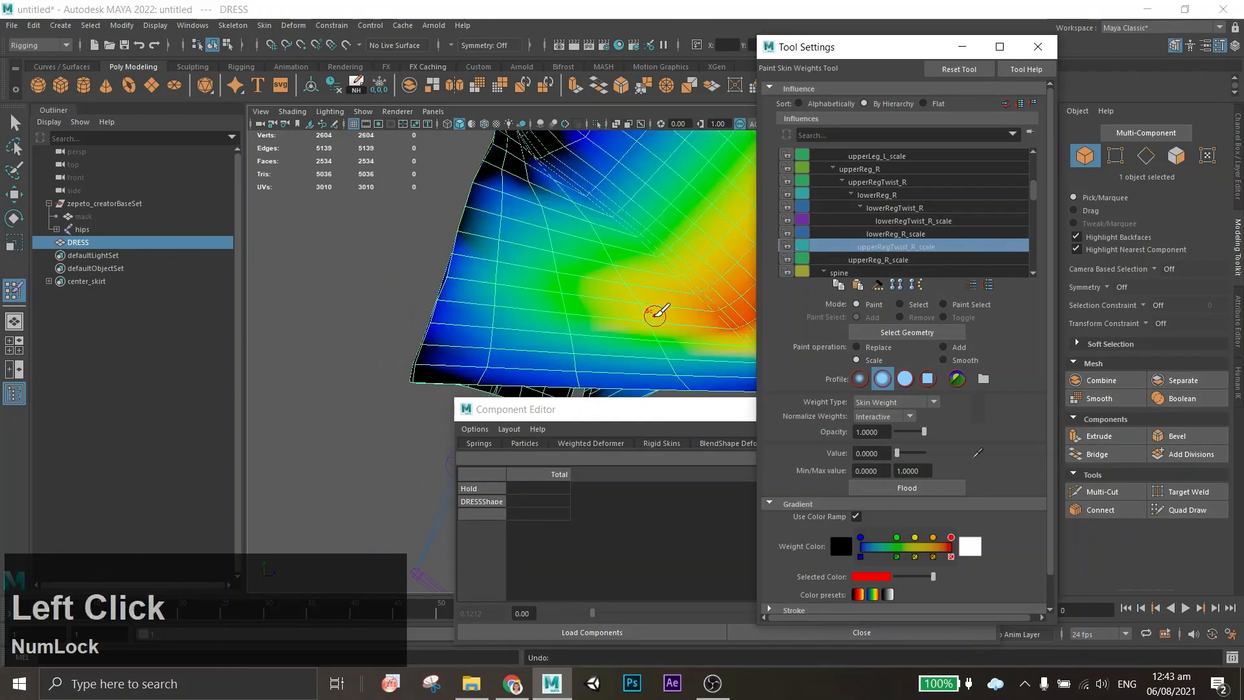
left_click(538, 187, "shift")
key("z")
Try smoothing the lowerReg_R_scale weights on the lower skirt and undo the stroke.
left_click(914, 260)
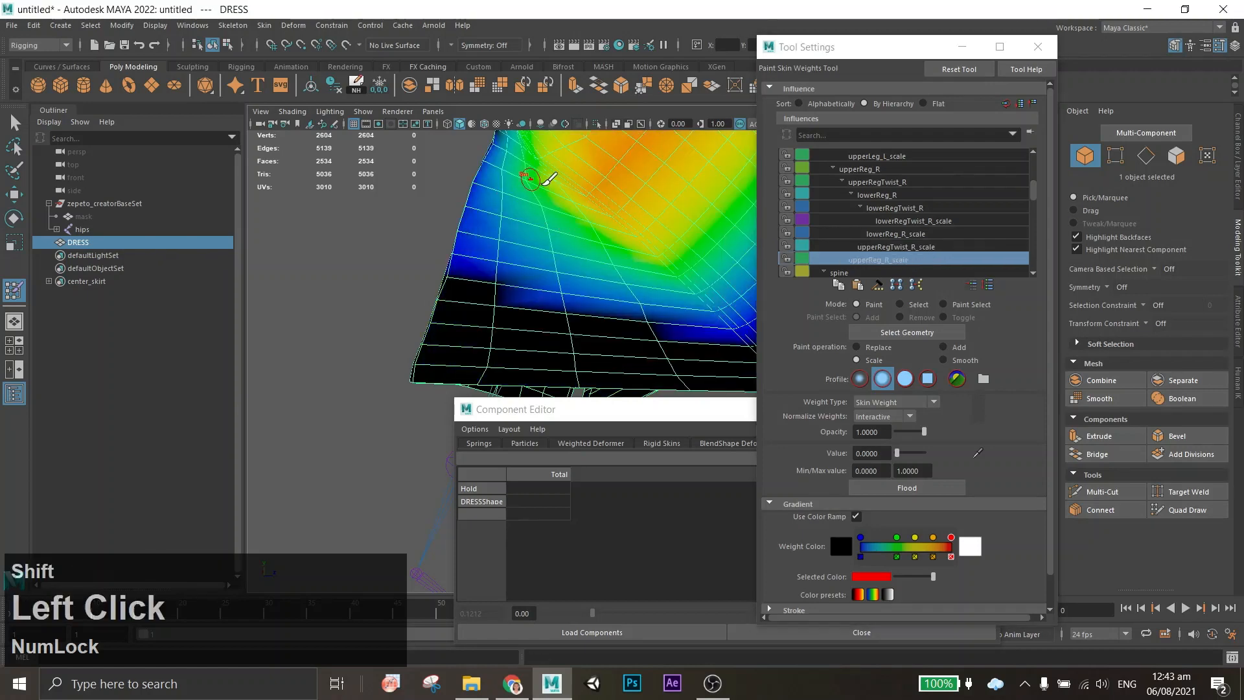
left_click(931, 247)
left_click_drag(627, 271, 624, 297, "alt")
left_click(920, 234)
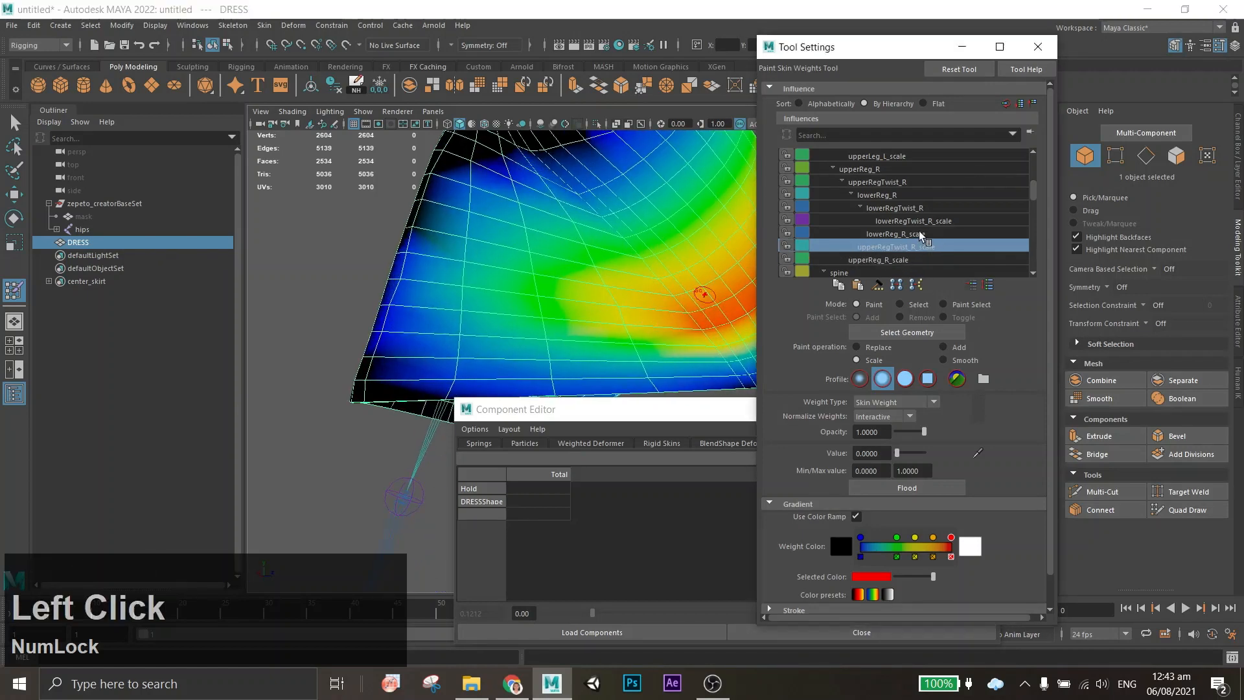
left_click(626, 312, "shift")
key("z")
Examine the lowerRegTwist_R_scale and upperRegTwist_R_scale weights around the skirt's hem and opposite side edge.
left_click(912, 222)
scroll(702, 360, "down", 5)
middle_click_drag(693, 353, 589, 297, "alt")
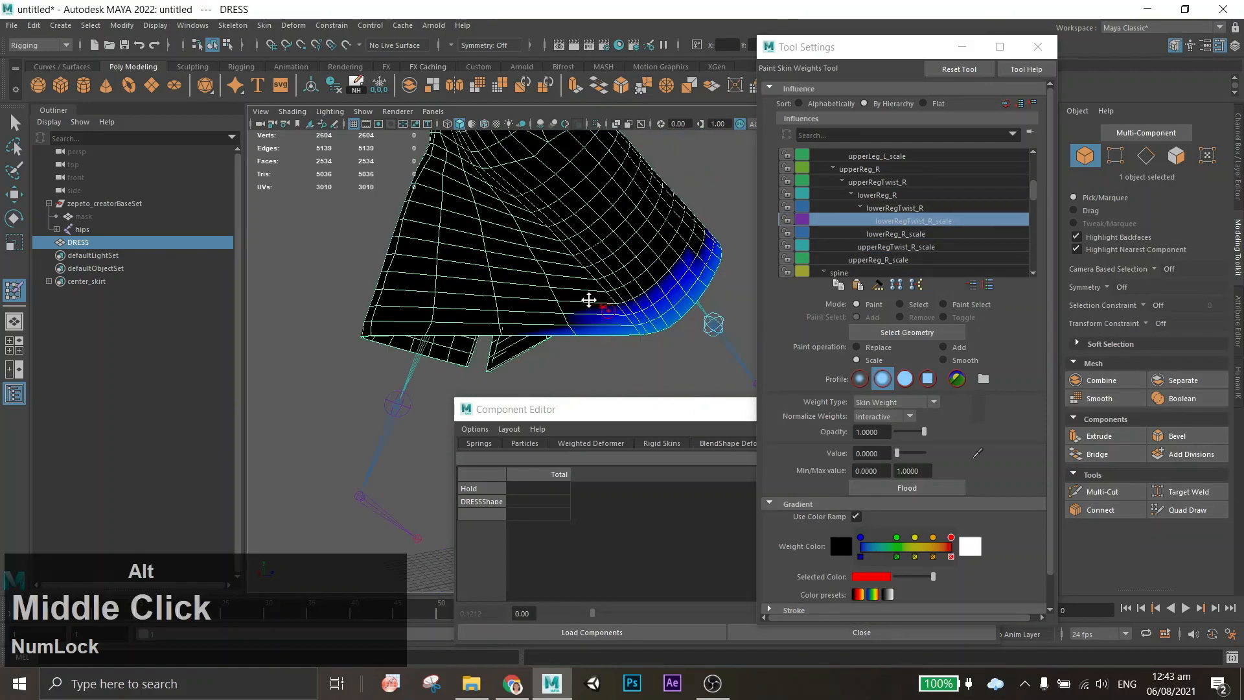
left_click_drag(588, 297, 792, 292, "alt")
middle_click_drag(792, 292, 819, 313, "alt")
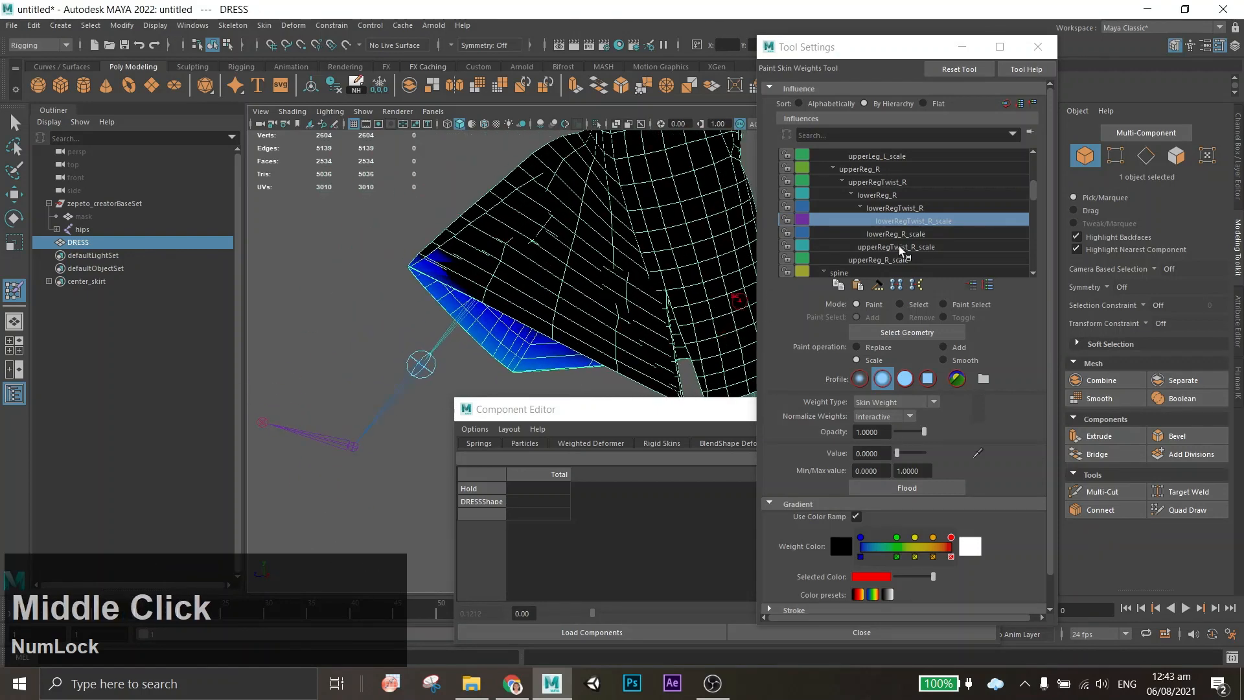
left_click(902, 249)
left_click_drag(667, 314, 602, 305, "alt")
scroll(603, 306, "up", 5)
middle_click_drag(603, 305, 572, 286, "alt")
Select the column of vertices along the skirt's side edge and even out their skin weights with the Weight Hammer.
left_click(15, 122)
left_click(1115, 155)
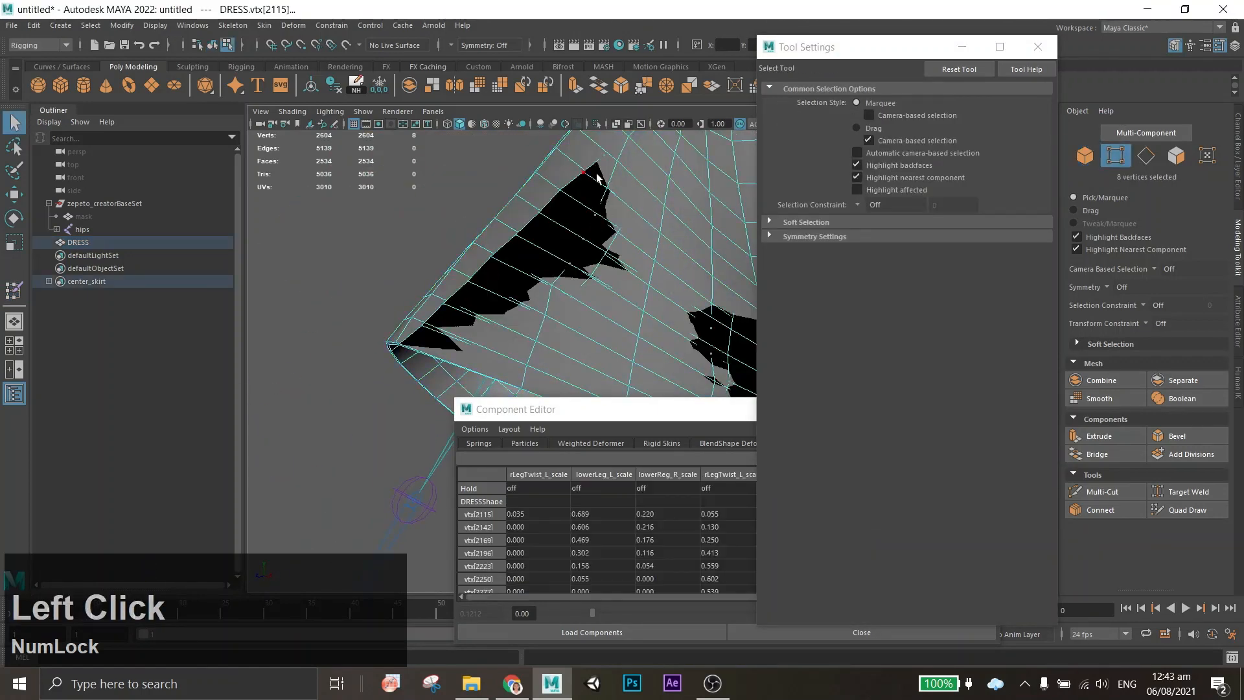
left_click(603, 157)
double_click(400, 348, "shift")
left_click(14, 291)
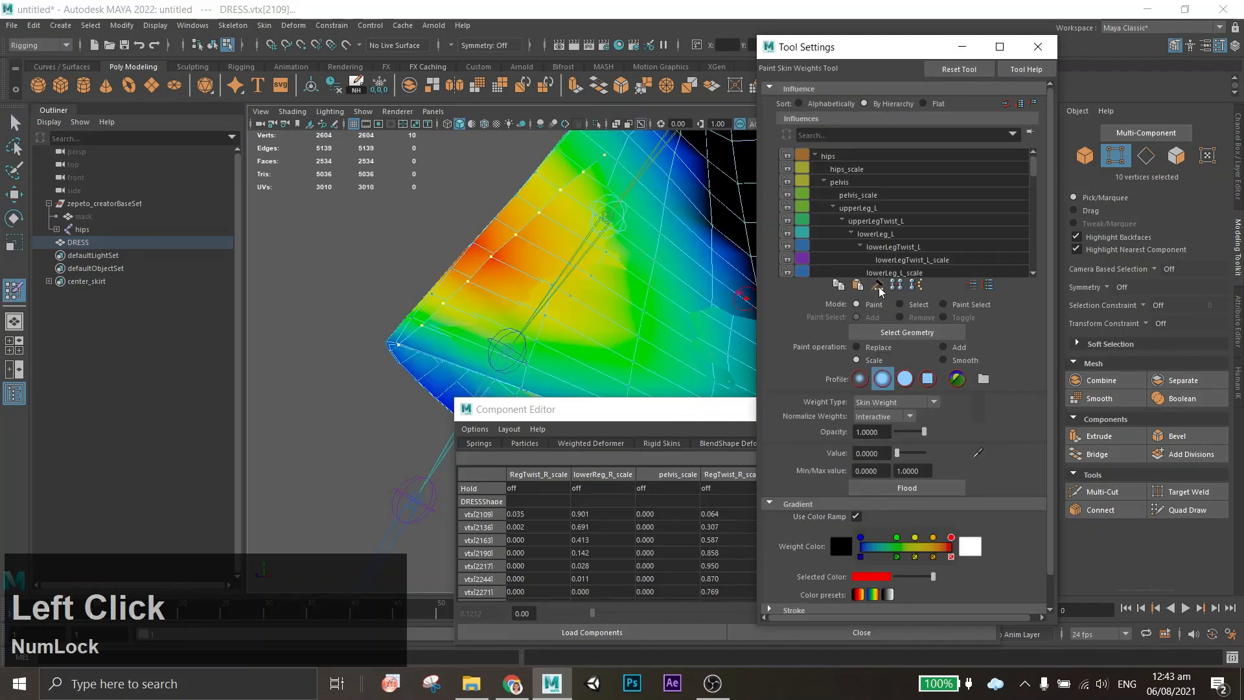
Return to object mode and smooth the upperReg_R_scale weights where the skirt's side edge meets the hip.
left_click_drag(516, 254, 597, 217, "alt")
scroll(599, 239, "down", 5)
middle_click_drag(602, 259, 612, 333, "alt")
left_click_drag(615, 332, 500, 380, "alt")
scroll(903, 217, "down", 5)
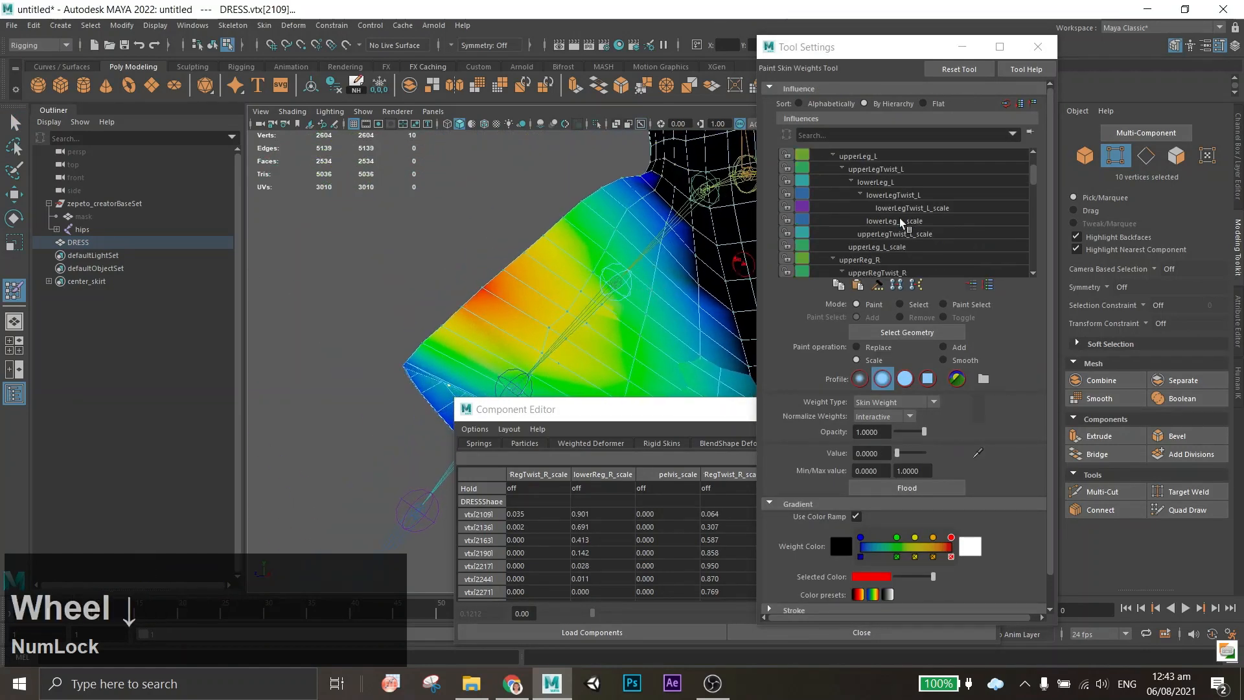
left_click(901, 247)
left_click(582, 228)
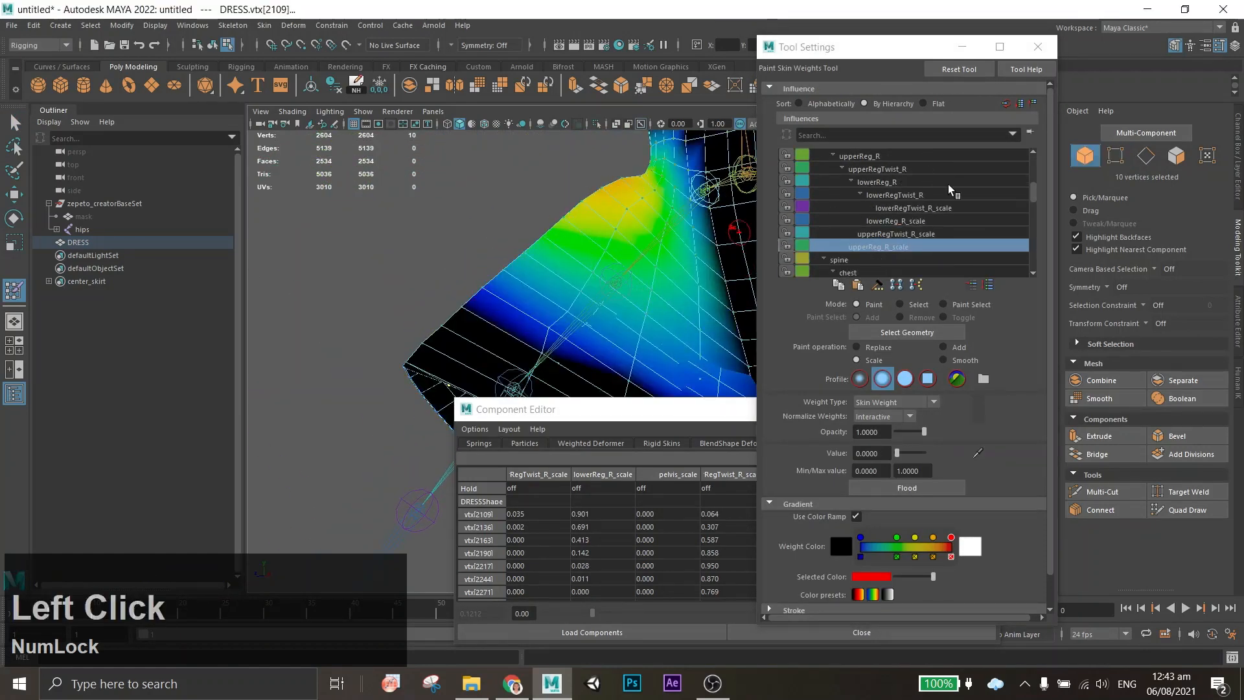
key("F8")
left_click_drag(619, 191, 611, 193, "shift")
key("z")
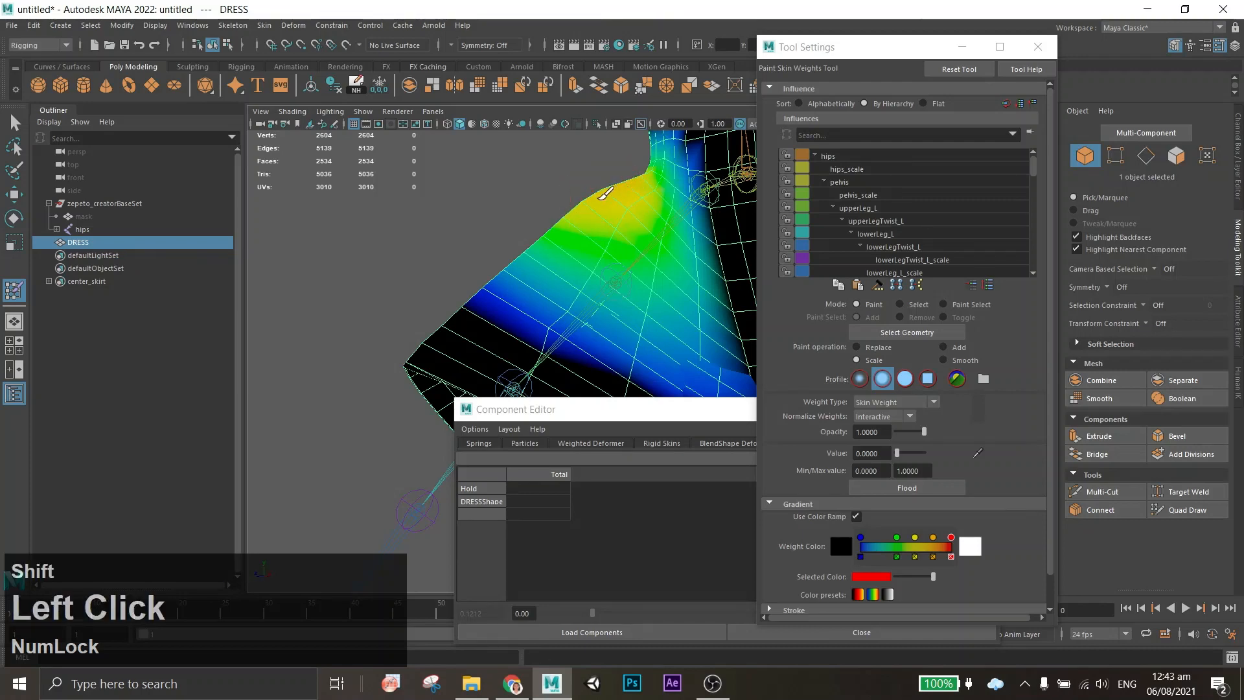
Smooth the upperRegTwist_R_scale weights across the side of the skirt and switch to the upperReg_R_scale influence.
scroll(860, 206, "down", 5)
left_click(891, 247, "shift")
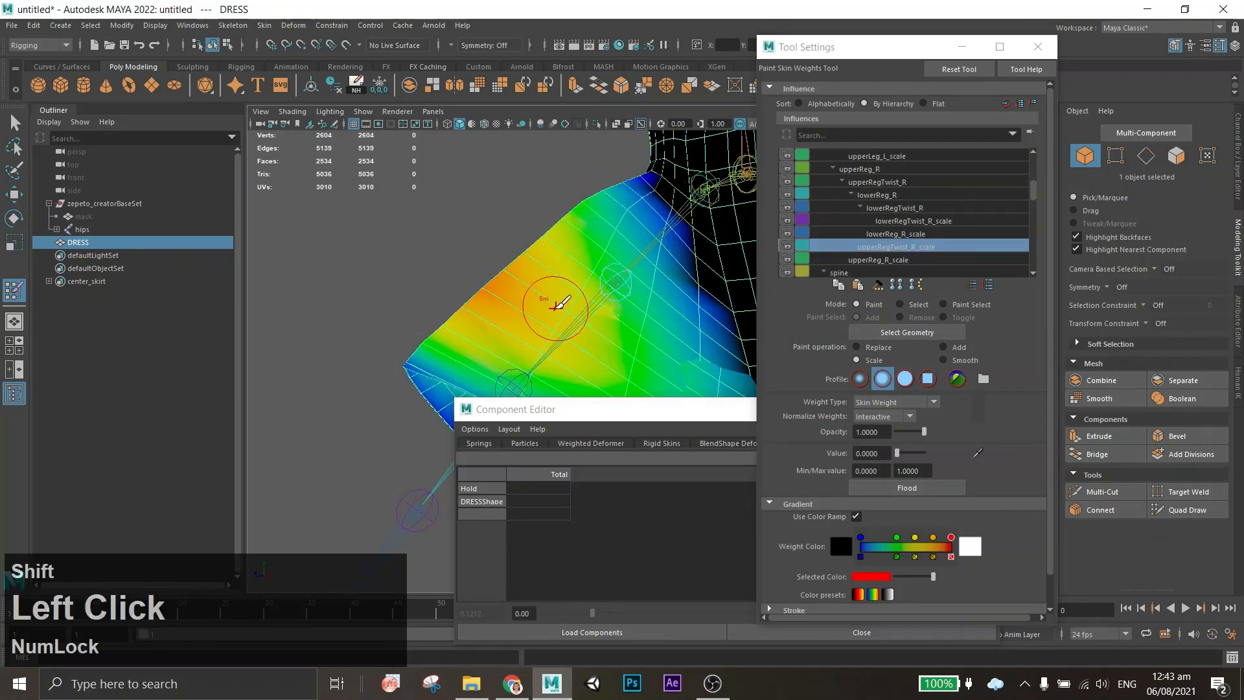
left_click(907, 260)
Try smoothing the lowerReg_R_scale and lowerRegTwist_R_scale weights near the hem and undo the strokes.
left_click(936, 235)
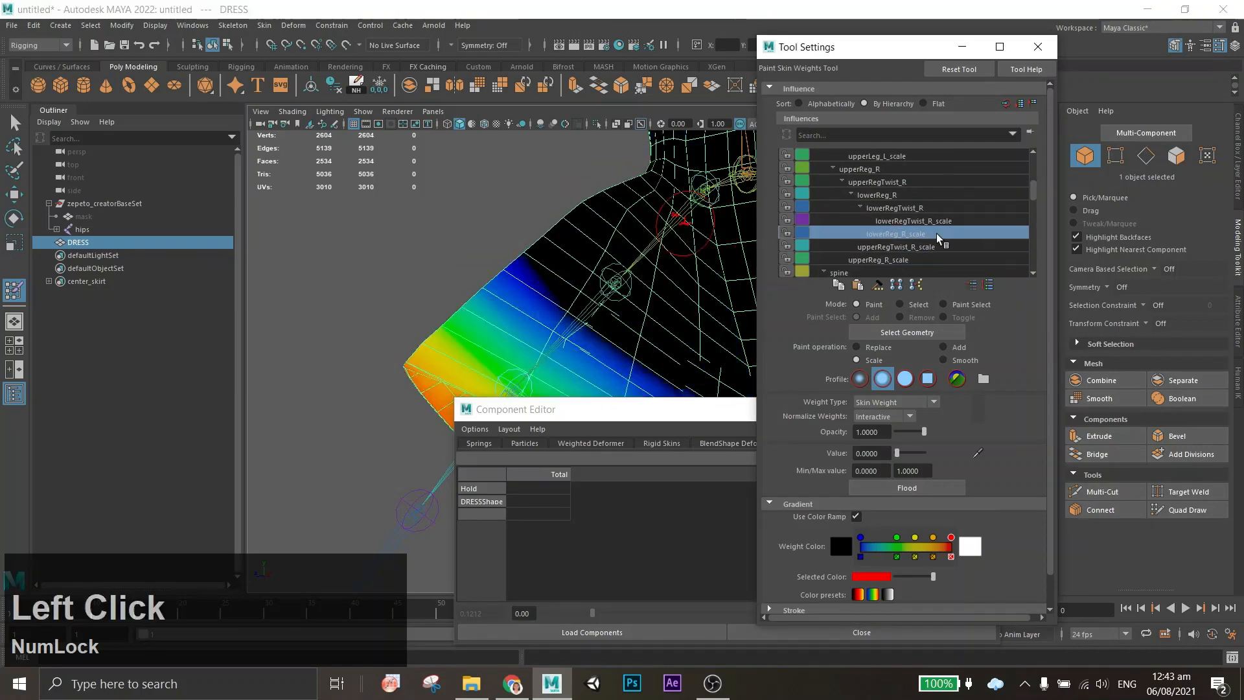
middle_click_drag(558, 301, 550, 222, "alt")
left_click_drag(550, 222, 561, 235, "shift")
key("ctrl+z")
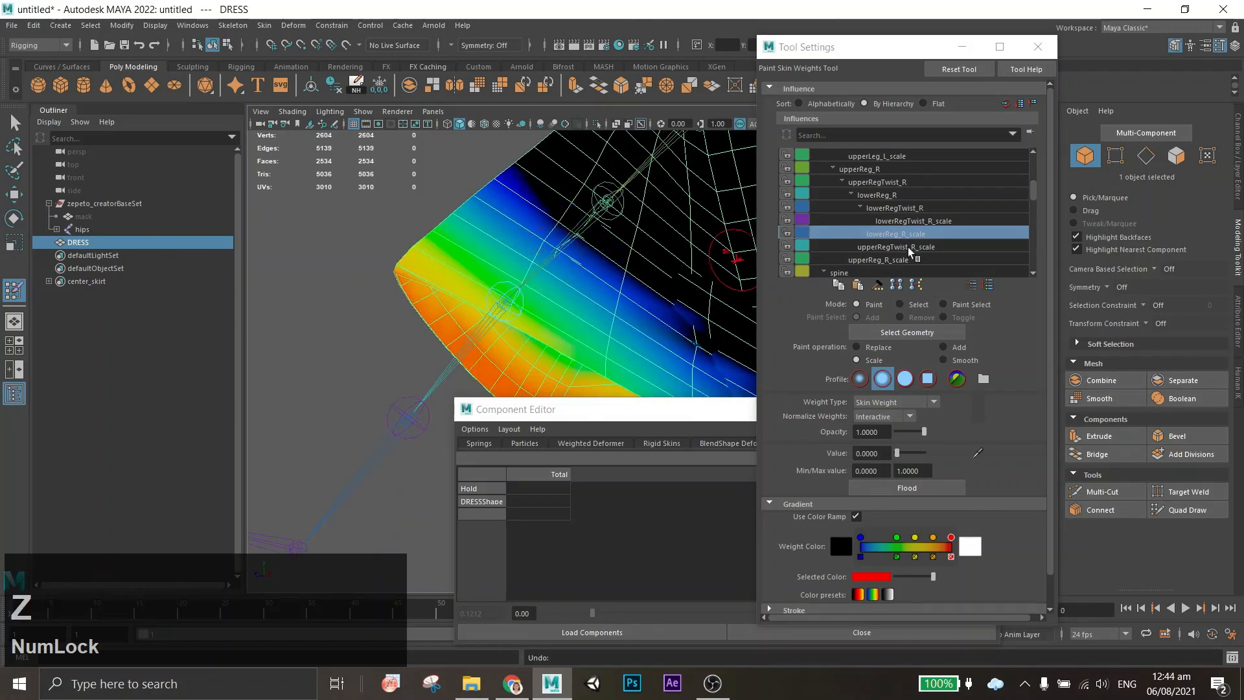
left_click(912, 221)
left_click_drag(417, 264, 456, 273, "shift")
key("ctrl+z")
Smooth the upperLegTwist_L_scale and upperLeg_L_scale weights from the middle of the skirt towards its side.
scroll(936, 194, "up", 1)
left_click(935, 194)
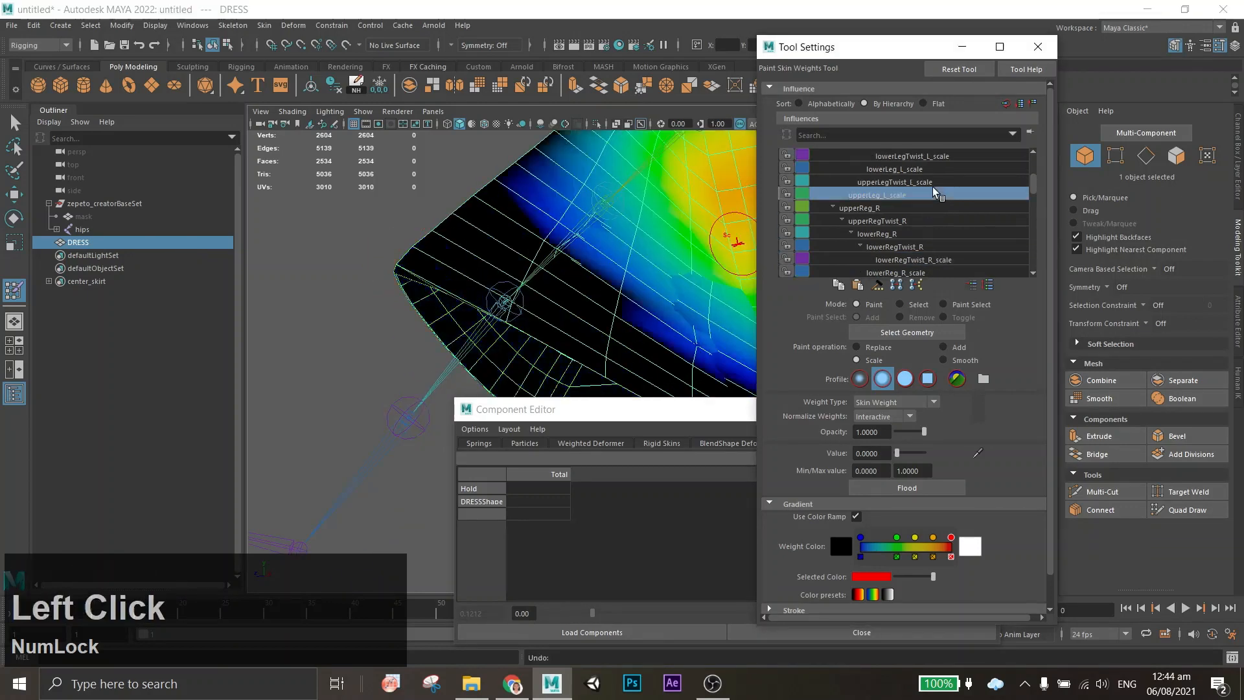
left_click(895, 182)
middle_click_drag(723, 316, 606, 290, "alt")
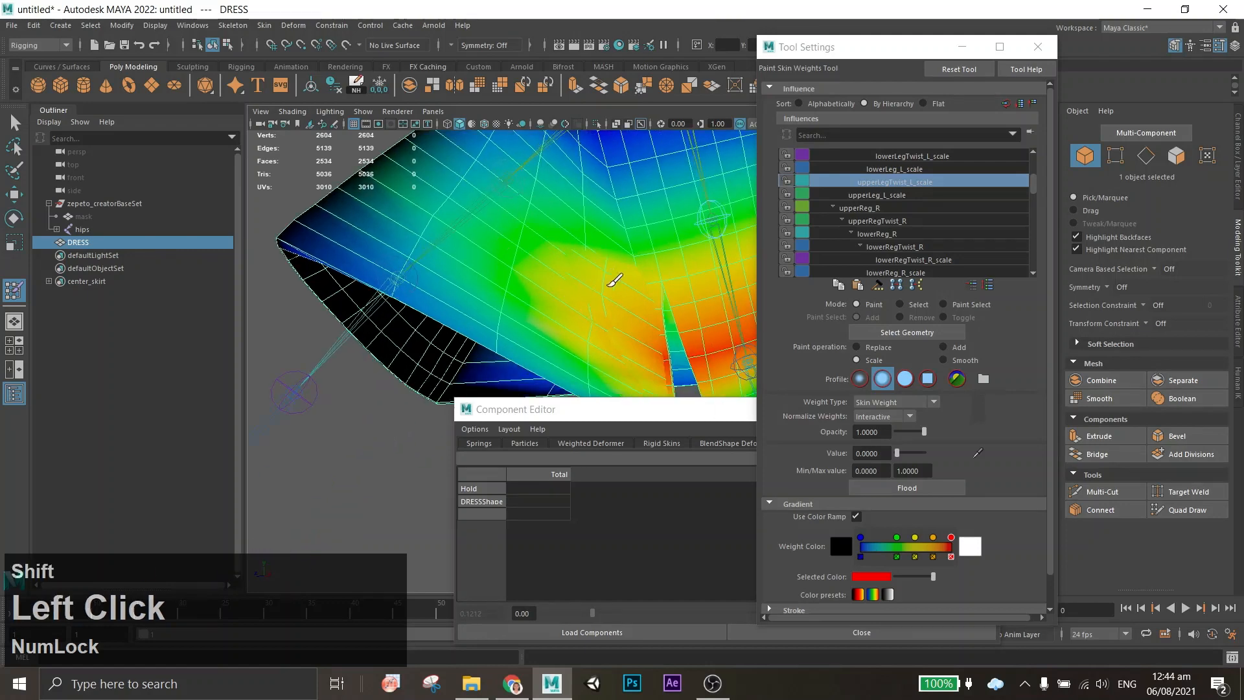
key("ctrl+z")
left_click_drag(603, 292, 559, 246, "shift")
left_click(878, 195)
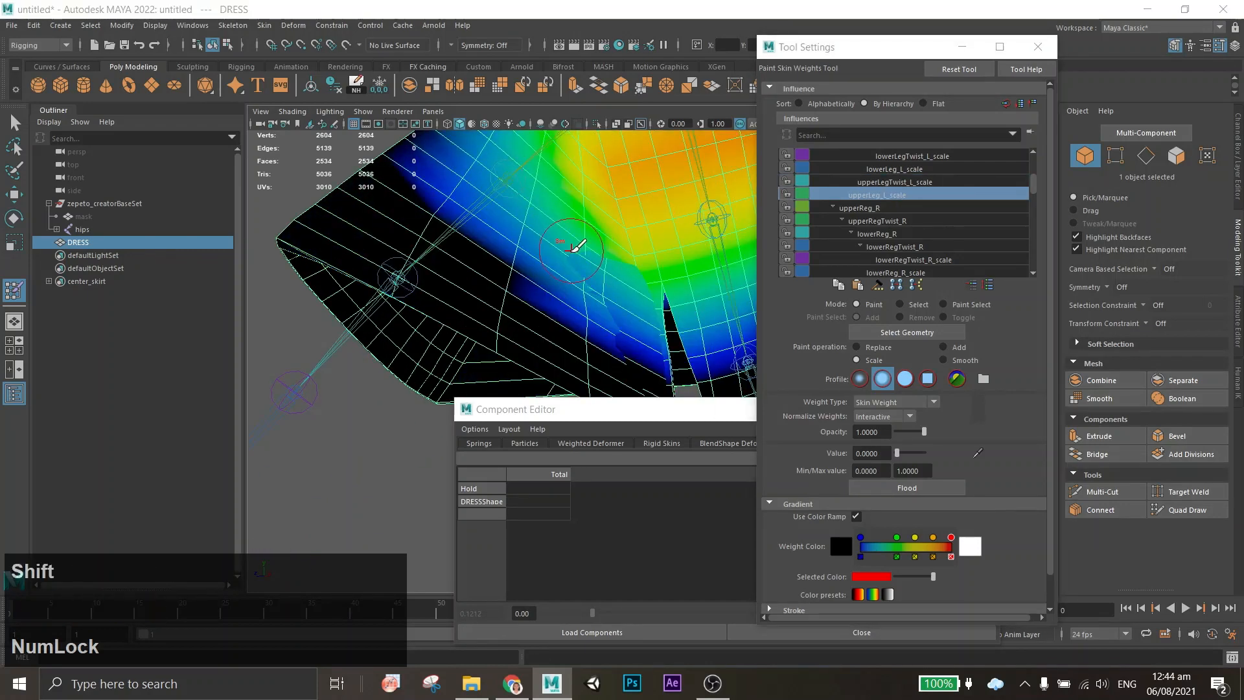
left_click_drag(576, 251, 577, 292, "shift")
Smooth the lowerLeg_L_scale weights along the hem out to the skirt's side edge.
left_click(895, 169)
key("ctrl+z")
left_click_drag(324, 207, 304, 227, "shift")
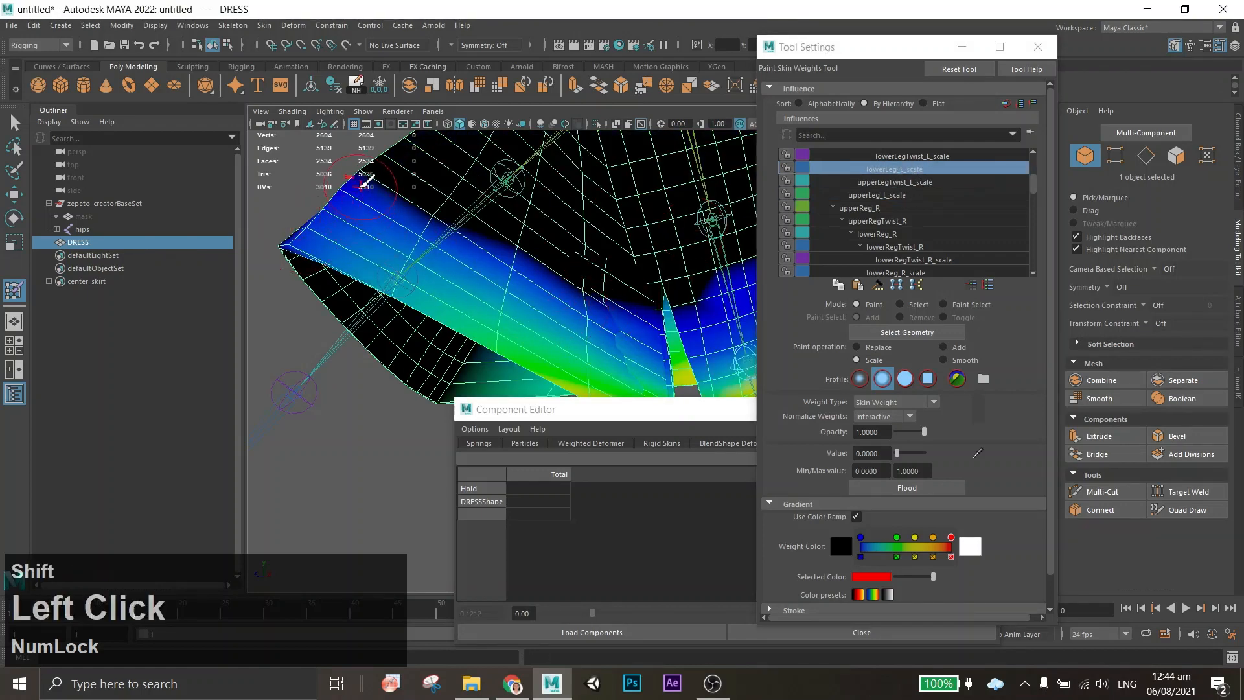
mouse_move(366, 182)
middle_mouse_down("alt")
mouse_move(415, 210)
mouse_move(502, 212)
middle_mouse_up("alt")
left_click(454, 195, "shift")
Smooth the upperLegTwist_L_scale weights along the side edge, plus the lowerLeg_L_scale weights just above the hem.
left_click(894, 182)
left_click(463, 183, "shift")
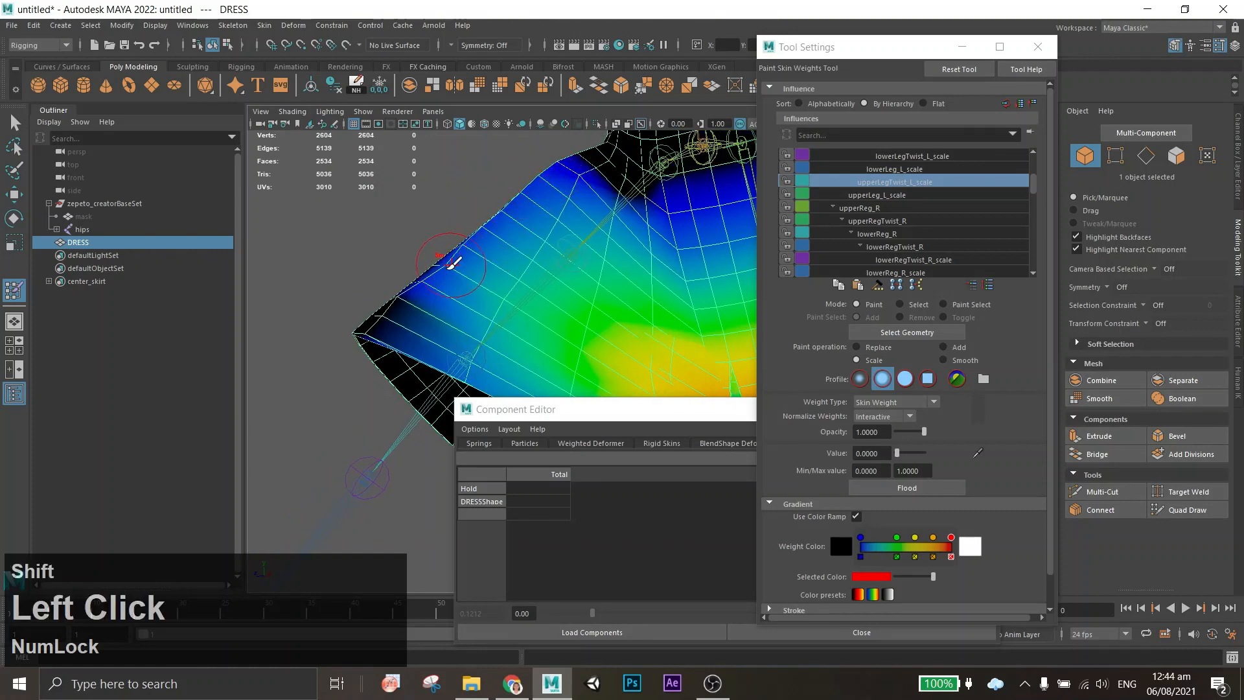
left_click(933, 169)
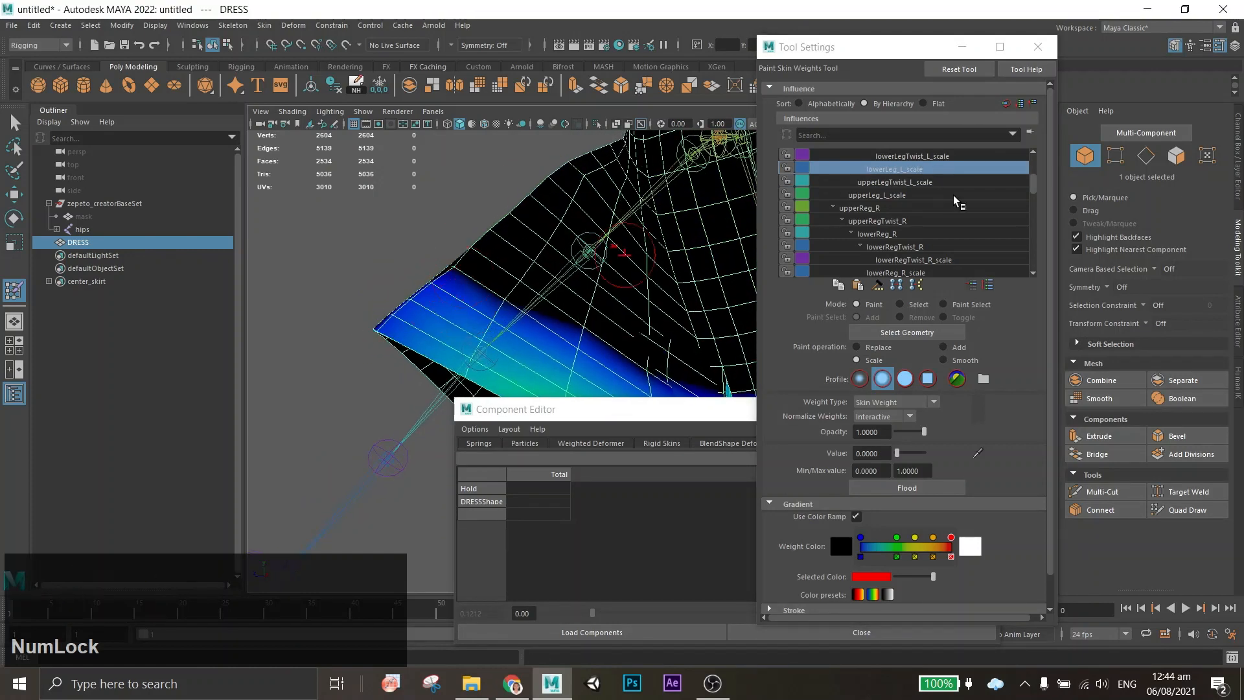
left_click(491, 249, "shift")
Smooth the upperLeg_L_scale weights along the skirt's side edge up to the hip.
left_click(895, 195)
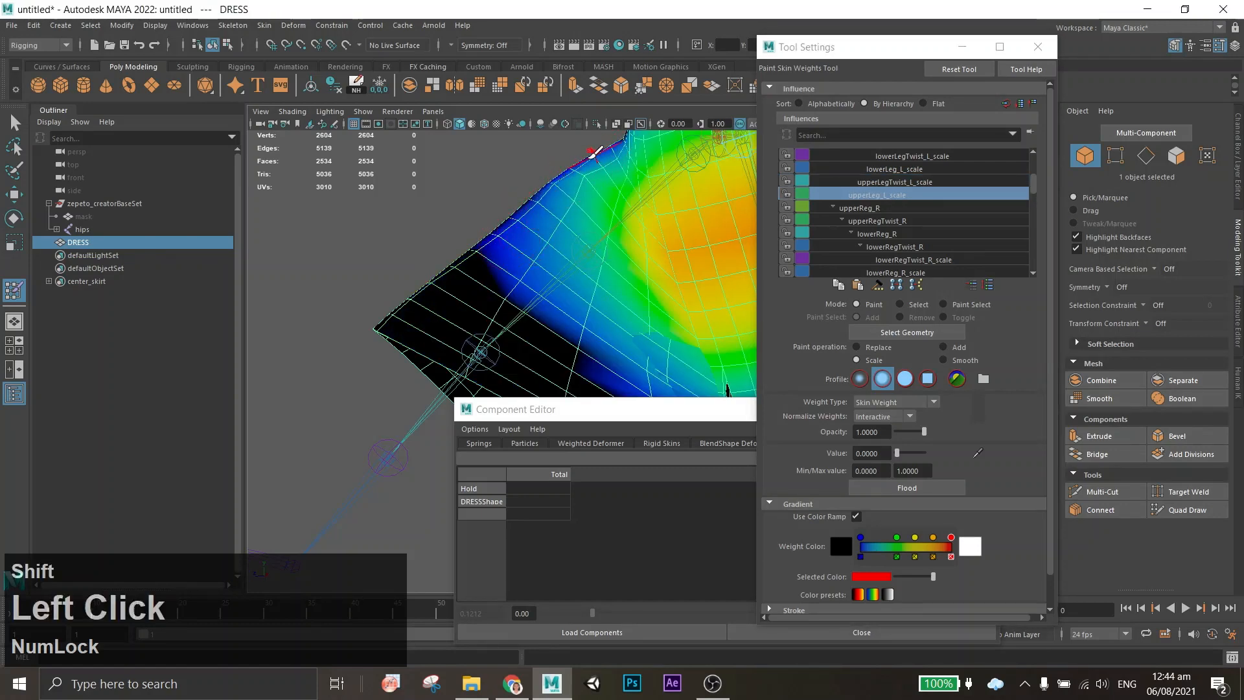
left_click(886, 206)
left_click(887, 194)
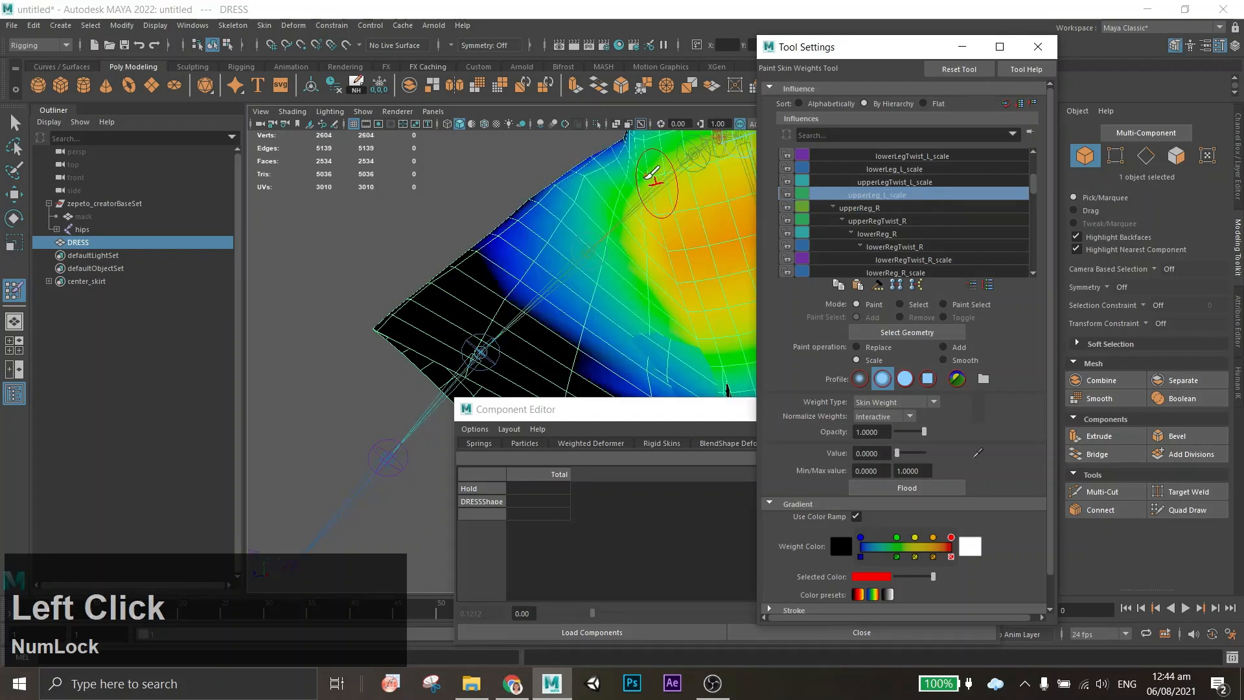
Shrink the brush and smooth the upperReg_R_scale weights at the top of the side edge by the hip.
key("b")
left_click_drag(641, 184, 600, 184)
scroll(907, 220, "down", 2)
left_click(914, 234)
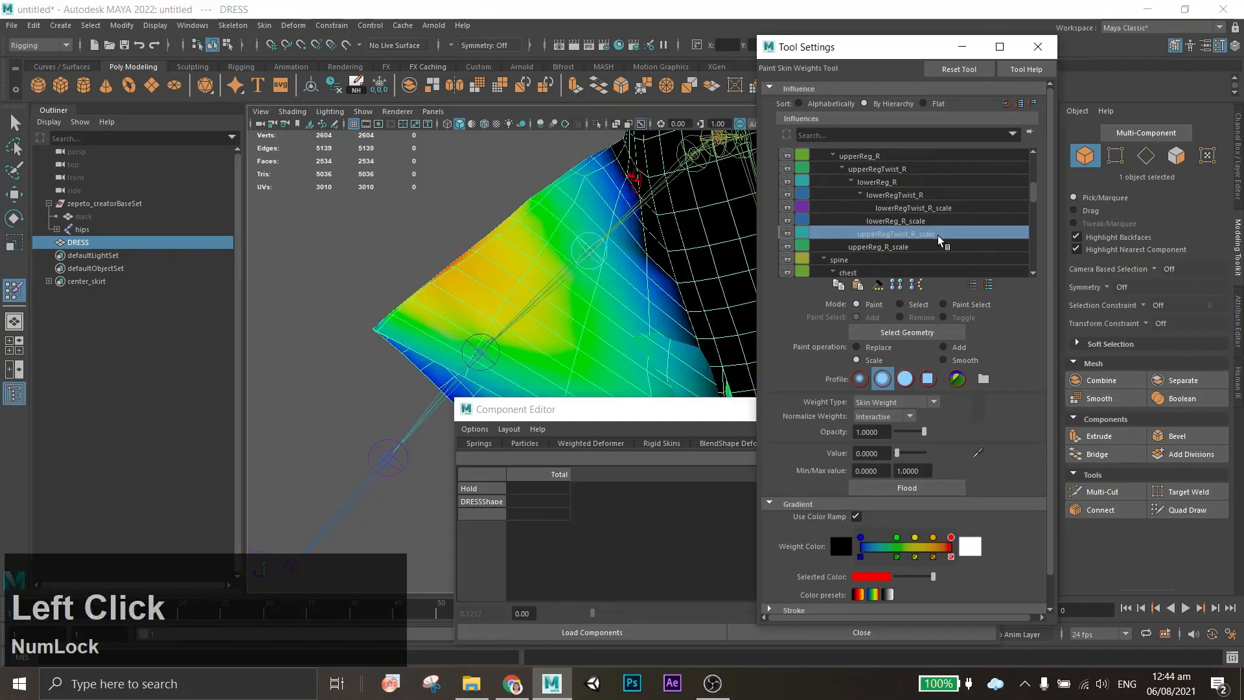
left_click(913, 247)
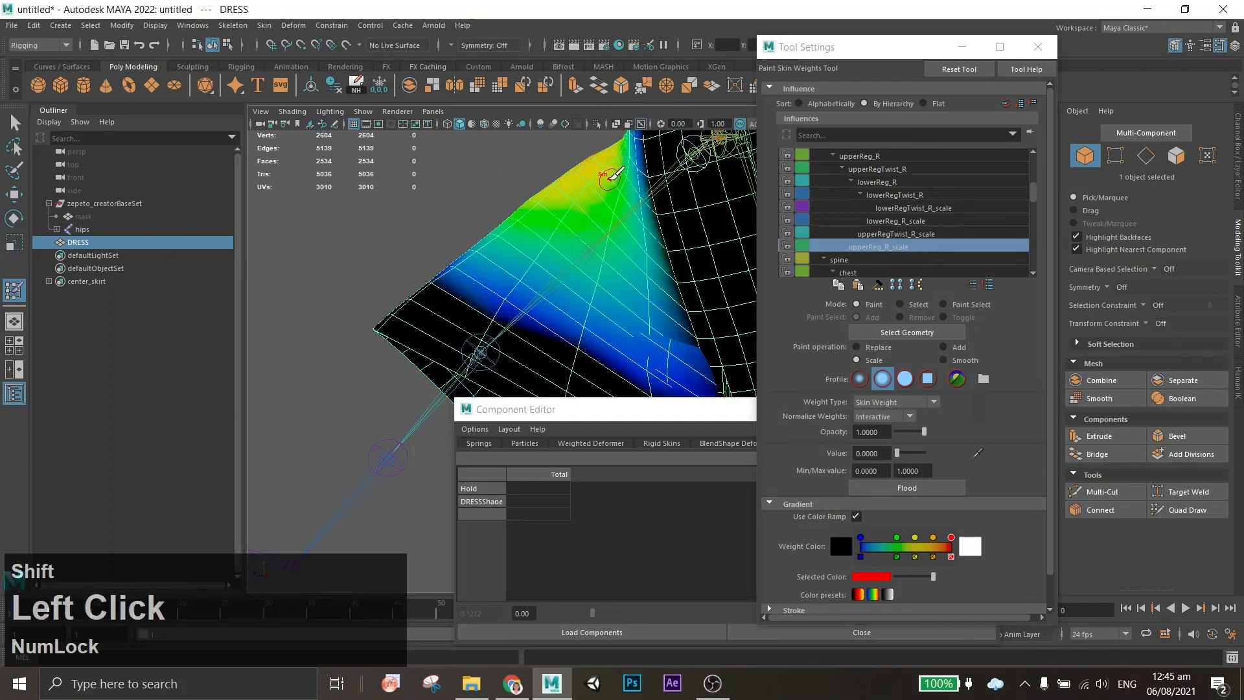
Smooth the lowerRegTwist_R_scale weights along the hem and on the inside of the skirt.
scroll(908, 220, "down", 2)
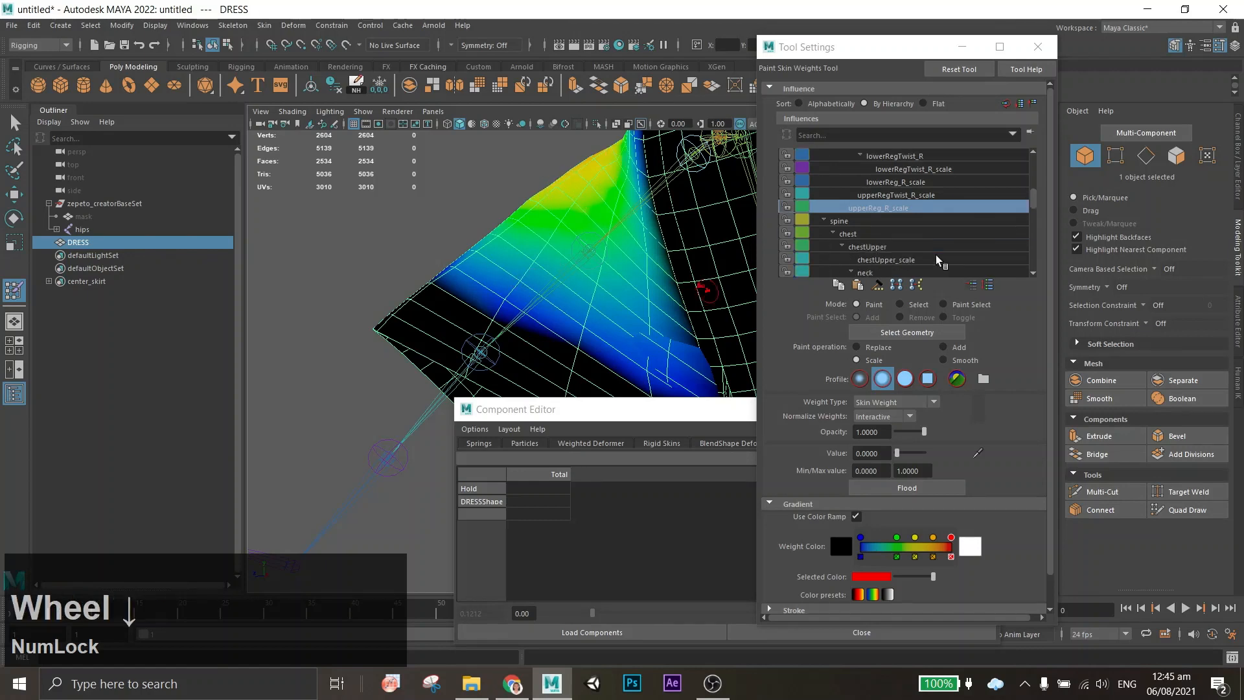
left_click_drag(687, 260, 564, 279, "alt")
left_click(914, 195)
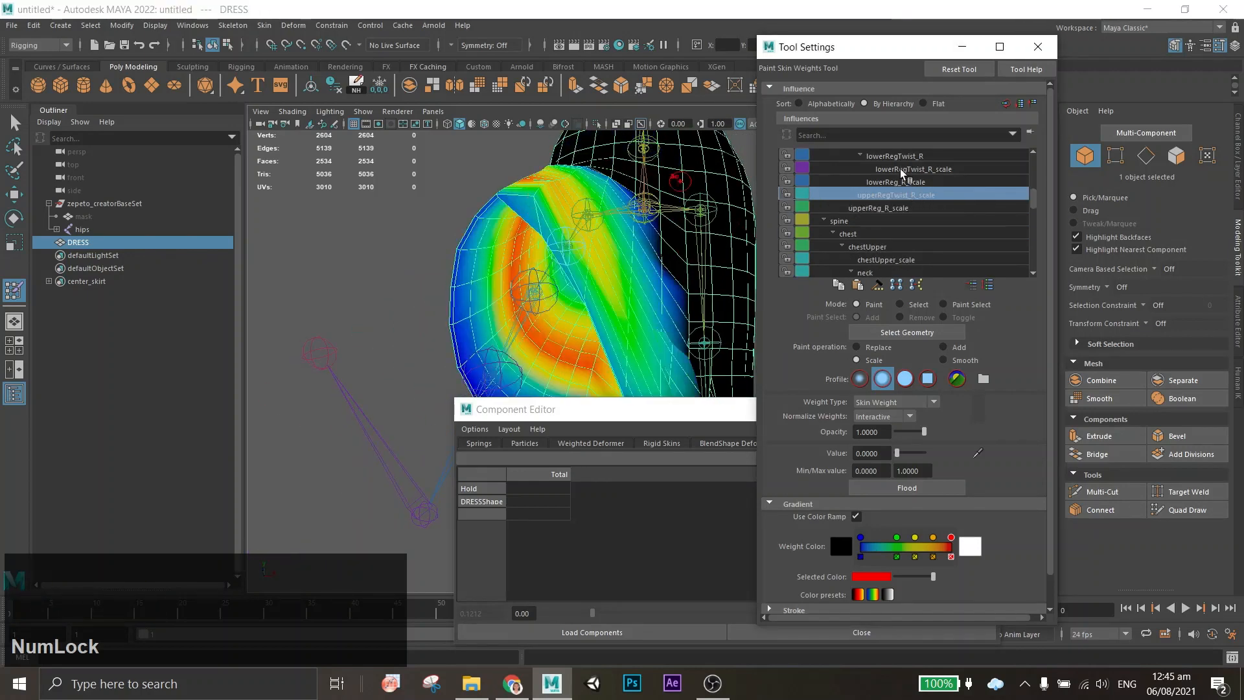
left_click(914, 182)
mouse_move(549, 203)
left_mouse_down("alt")
mouse_move(609, 246)
mouse_move(609, 227)
mouse_move(557, 185)
left_mouse_up("alt")
scroll(609, 246, "up", 3)
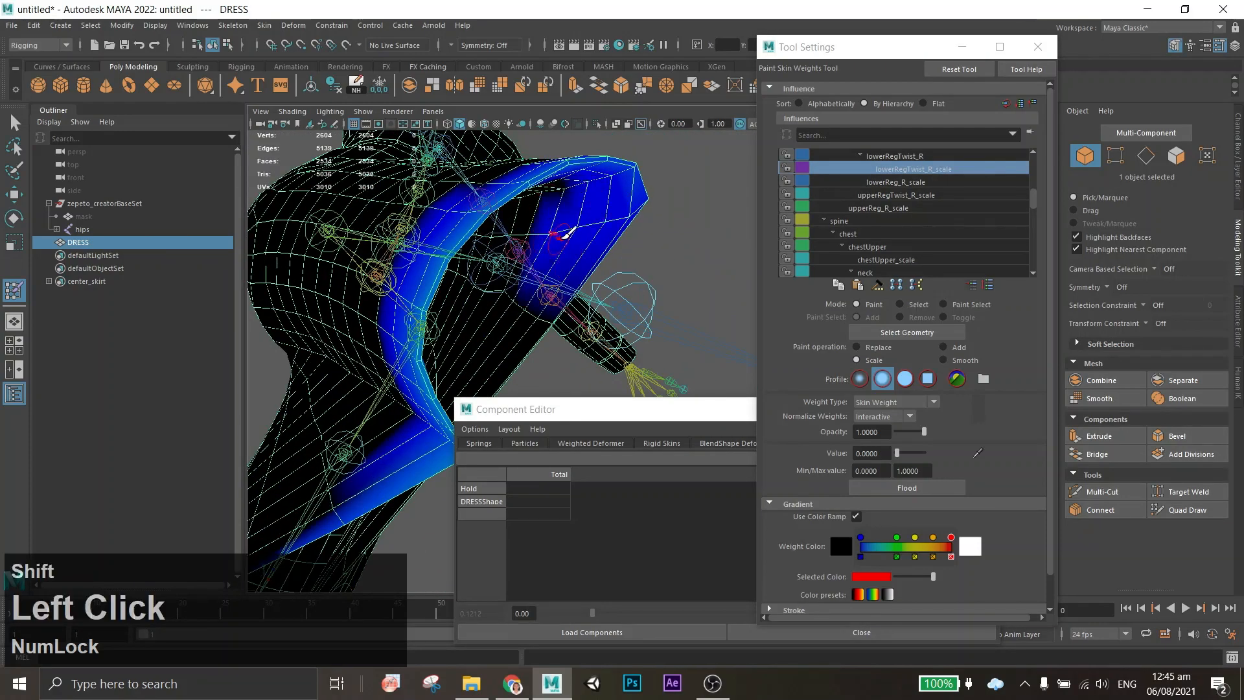
Smooth the lowerLeg_L_scale weights at the hem's side corner and on the adjoining inner surface.
left_click_drag(567, 234, 516, 294, "alt")
scroll(517, 294, "up", 4)
scroll(895, 237, "down", 1)
scroll(940, 215, "up", 3)
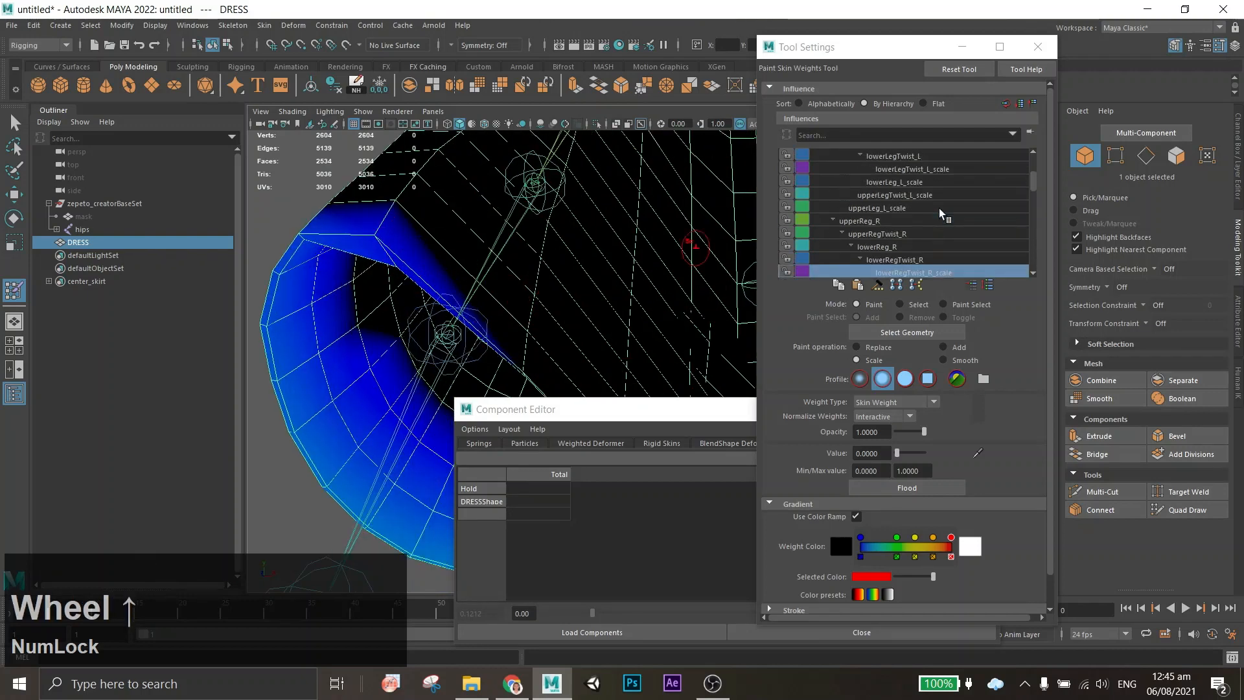
left_click(934, 182)
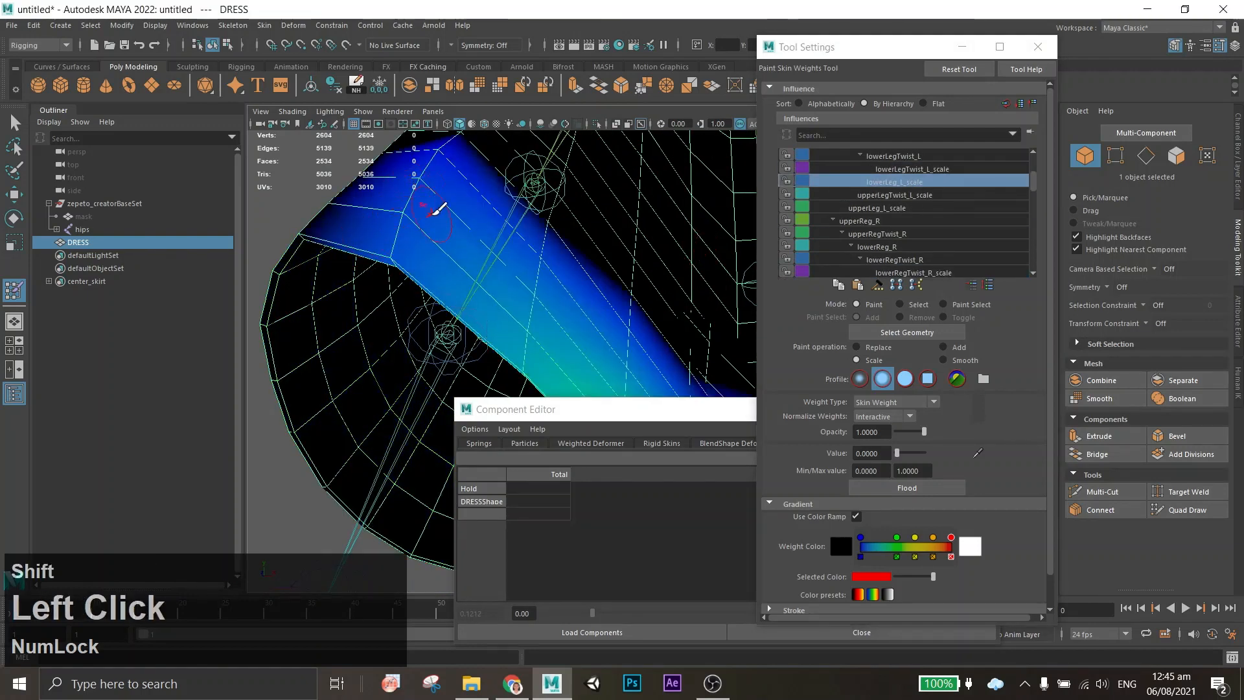
left_click_drag(438, 209, 504, 254, "alt+shift")
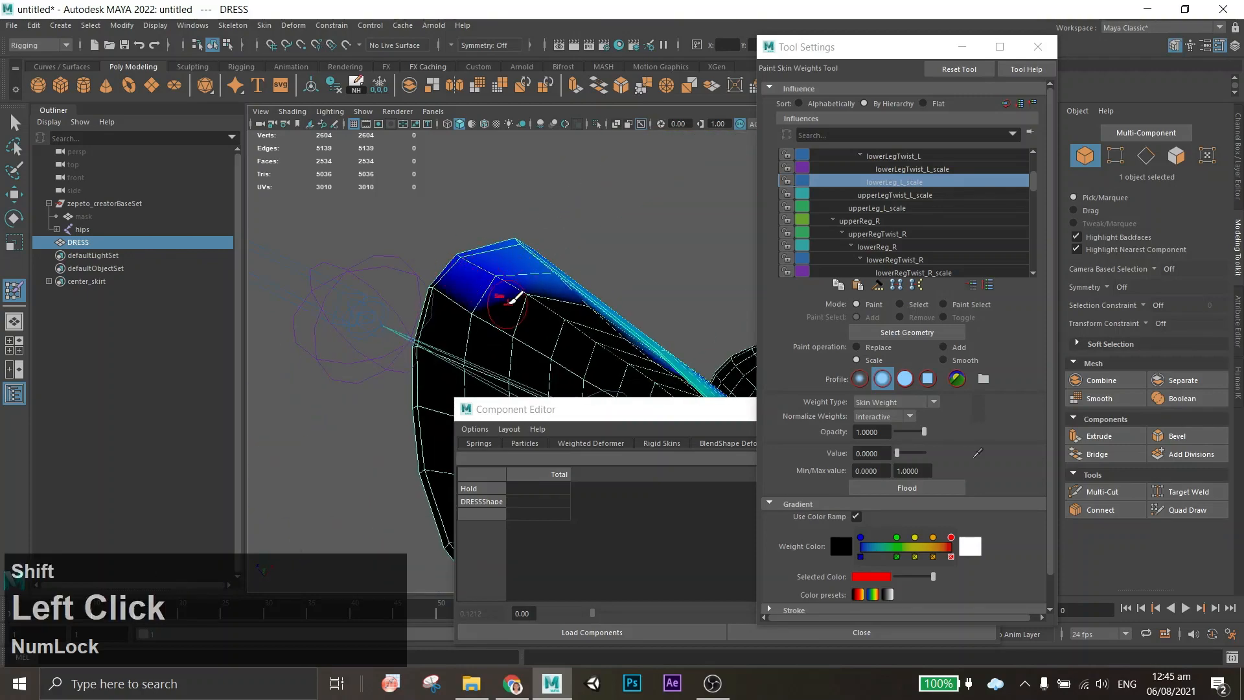
left_click_drag(438, 280, 542, 314, "alt")
middle_click_drag(542, 314, 630, 300, "alt")
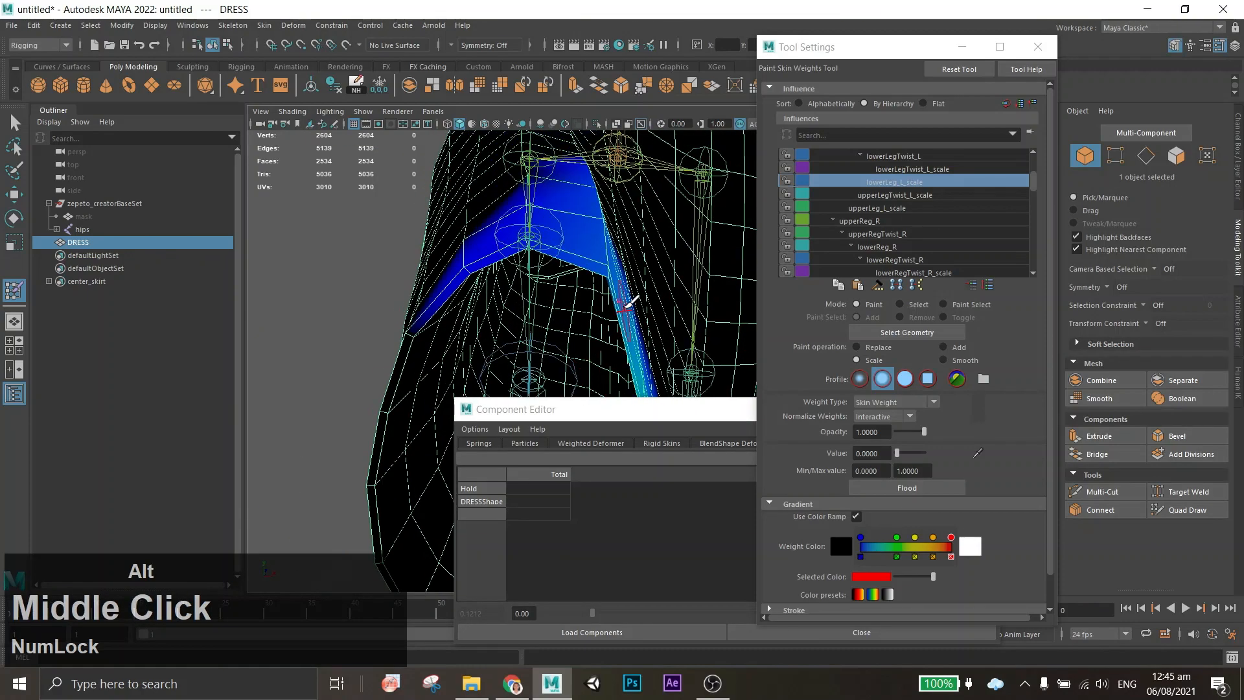
left_click_drag(631, 300, 586, 250, "alt")
left_click_drag(585, 201, 577, 259, "alt")
scroll(583, 270, "down", 3, "alt")
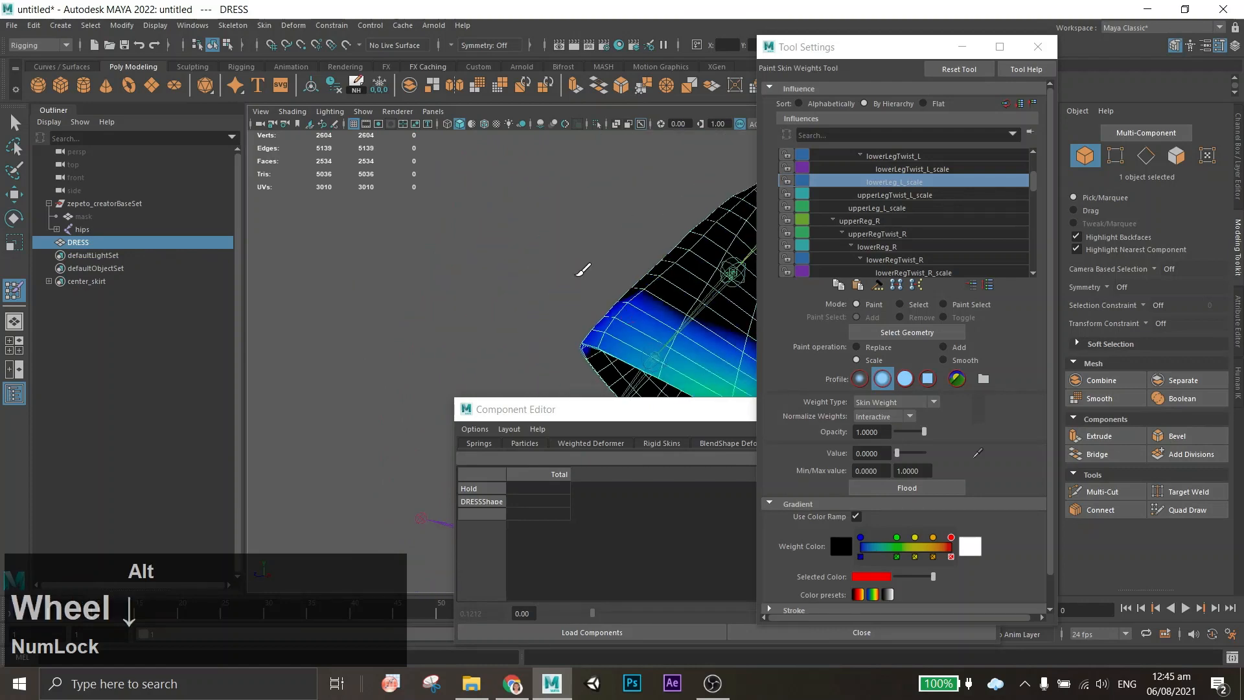
Smooth the lowerLeg_L_scale weights on the outer skirt panel beside the slit, down to the hem.
middle_click_drag(583, 269, 508, 267, "alt")
left_click_drag(508, 266, 625, 299, "alt")
middle_click_drag(625, 299, 603, 285, "alt")
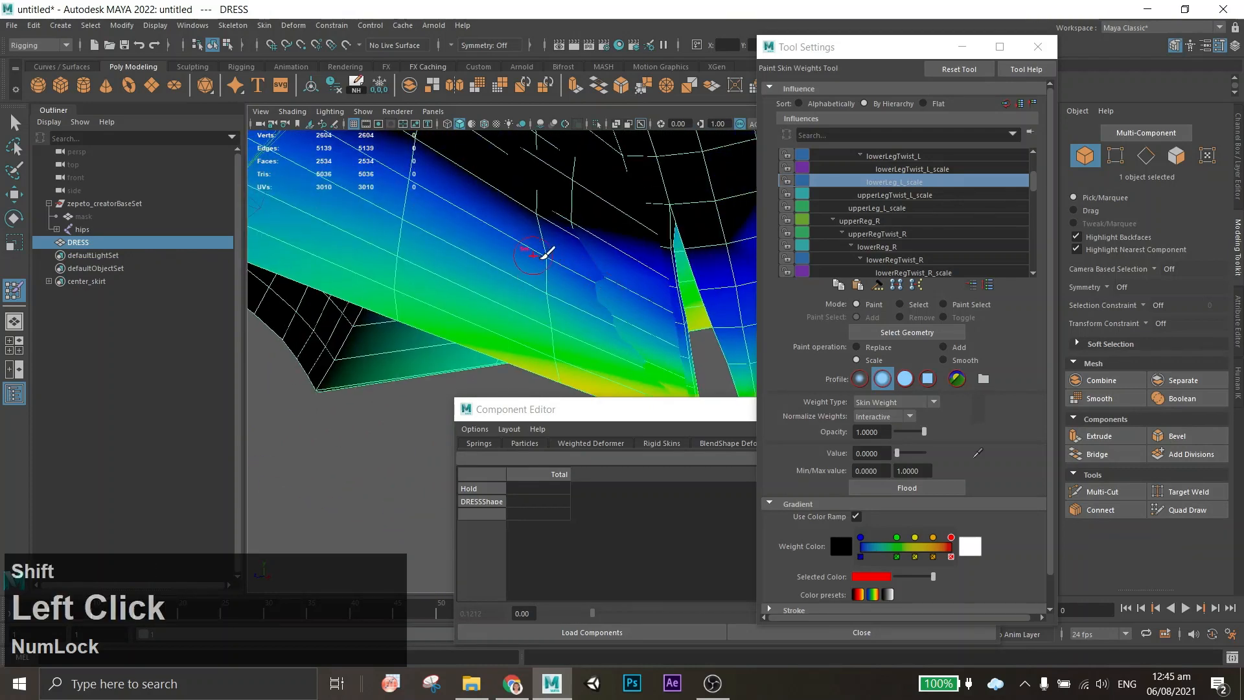
left_click_drag(547, 255, 662, 329, "alt+shift")
Smooth the upperLegTwist_L_scale weights around the slit and on the skirt's inner panel.
left_click(895, 195)
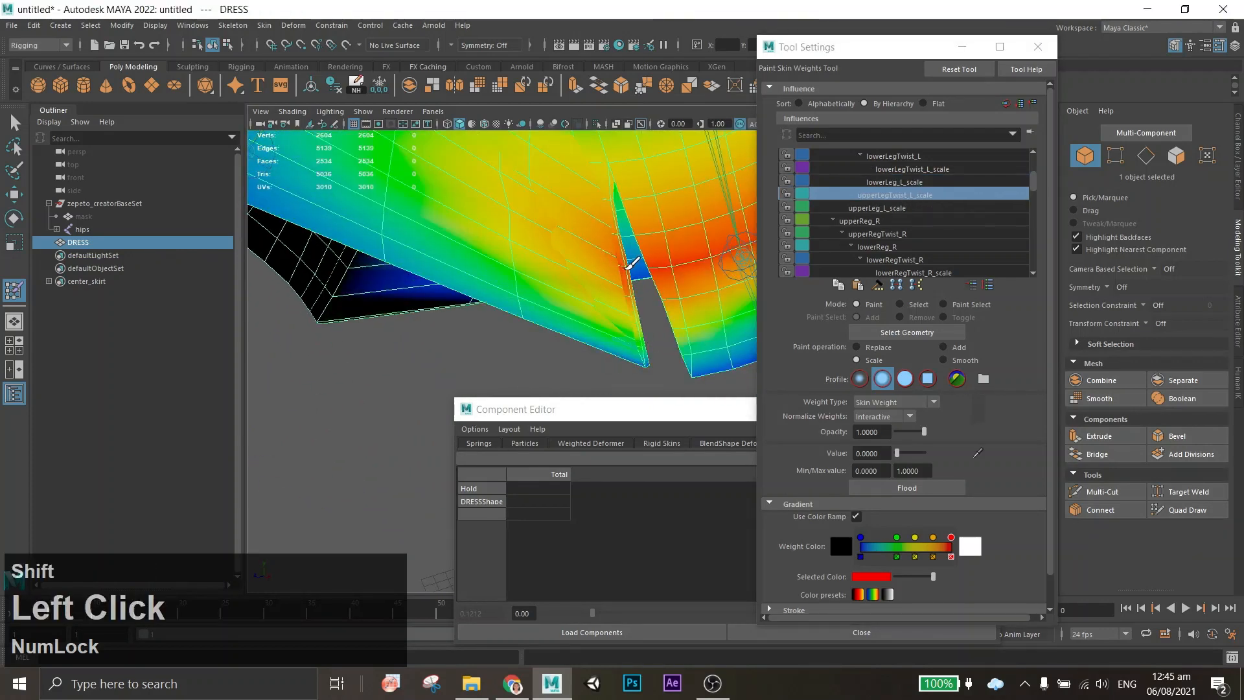
left_click_drag(630, 264, 668, 221, "alt")
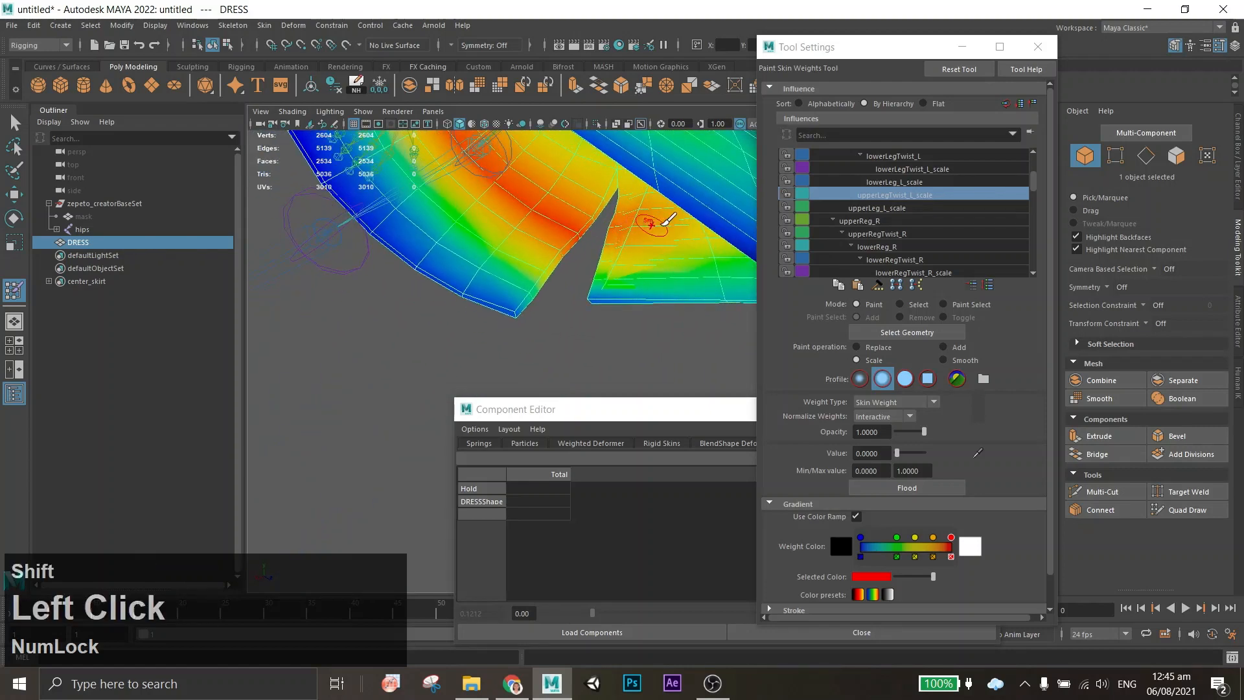
scroll(916, 227, "up", 2)
scroll(917, 236, "down", 3)
Try to smooth the lowerReg_R_scale weights on the inner panel near the hem.
left_click(917, 245)
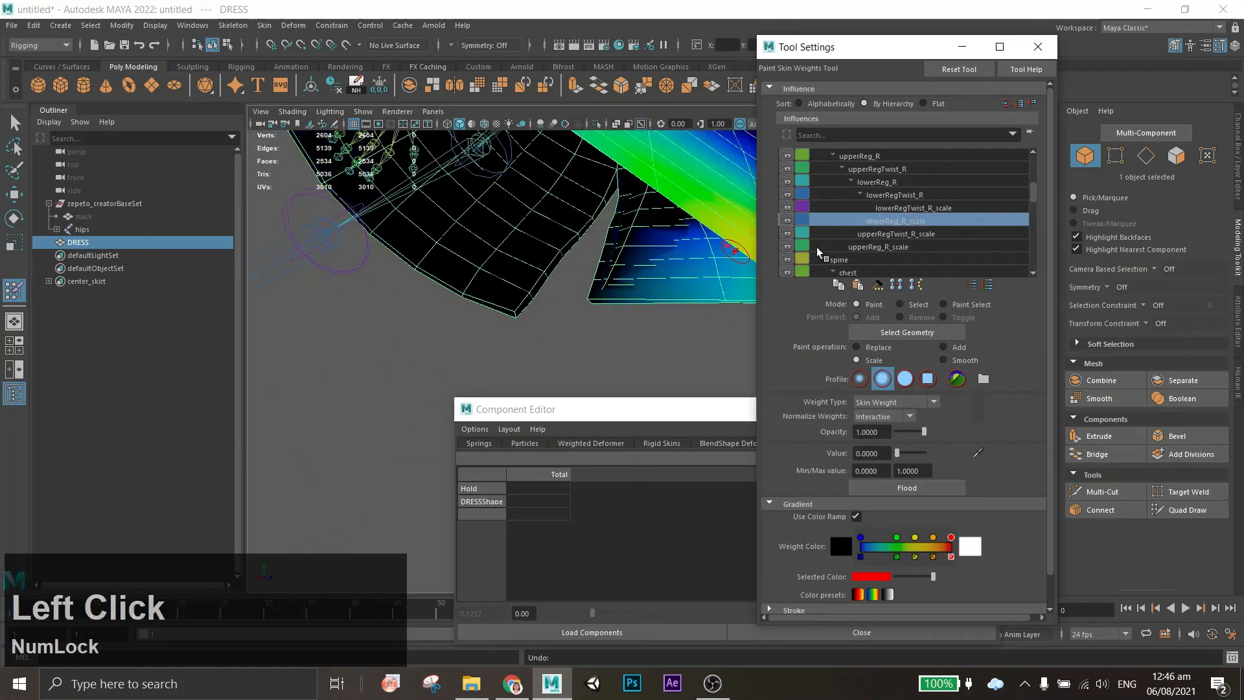
left_click_drag(691, 262, 611, 279, "shift")
key("ctrl+z")
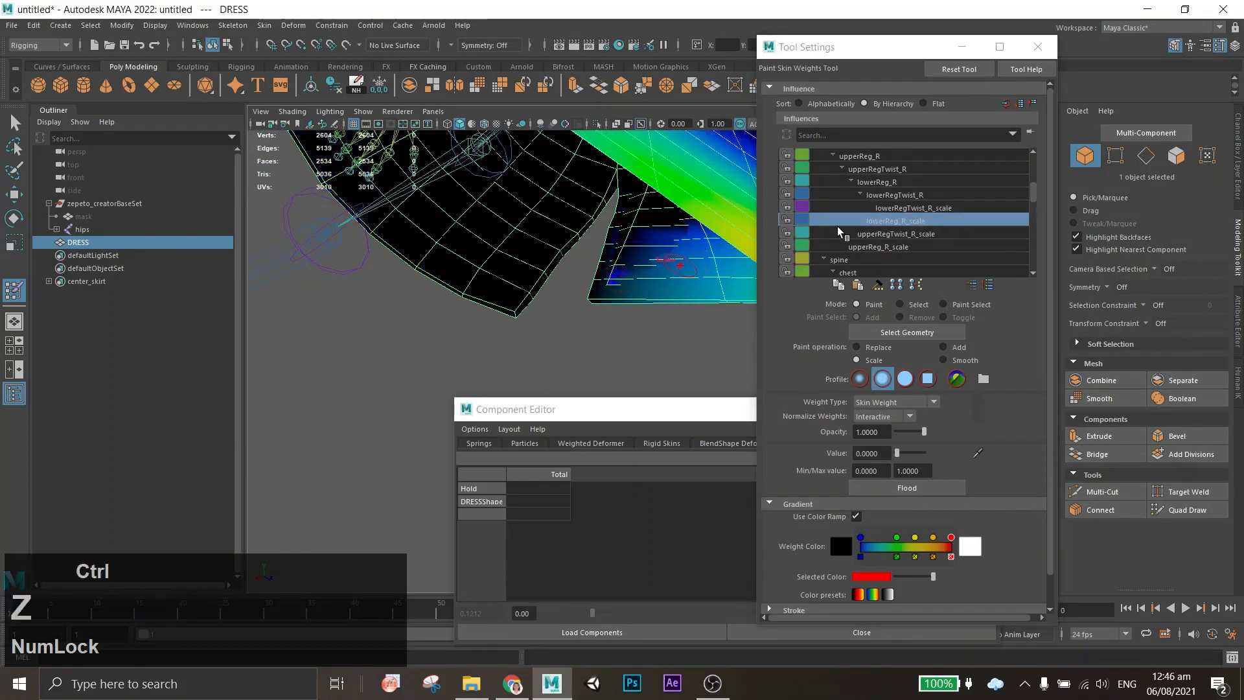
Smooth the upperRegTwist_R_scale weights on the inner panel along the slit edge.
left_click(885, 233)
mouse_move(674, 235)
left_mouse_down("shift")
mouse_move(643, 208)
mouse_move(715, 209)
left_mouse_up("shift")
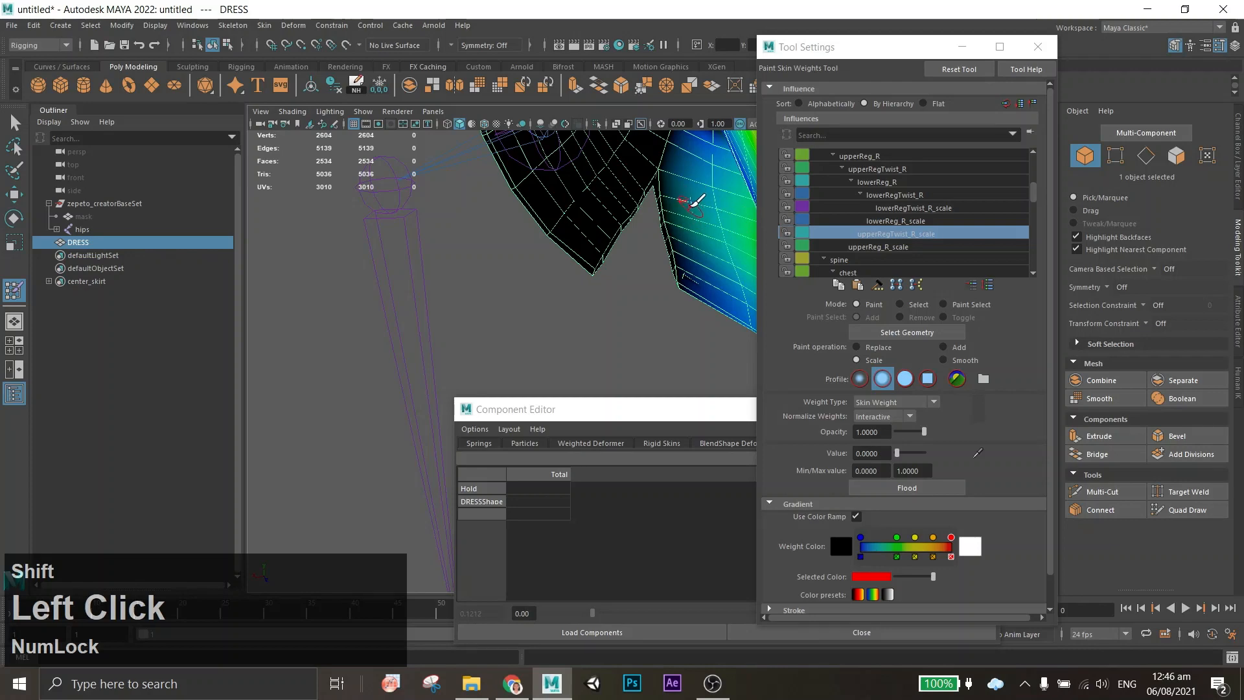
scroll(691, 206, "up", 5)
middle_click_drag(681, 244, 544, 428, "alt")
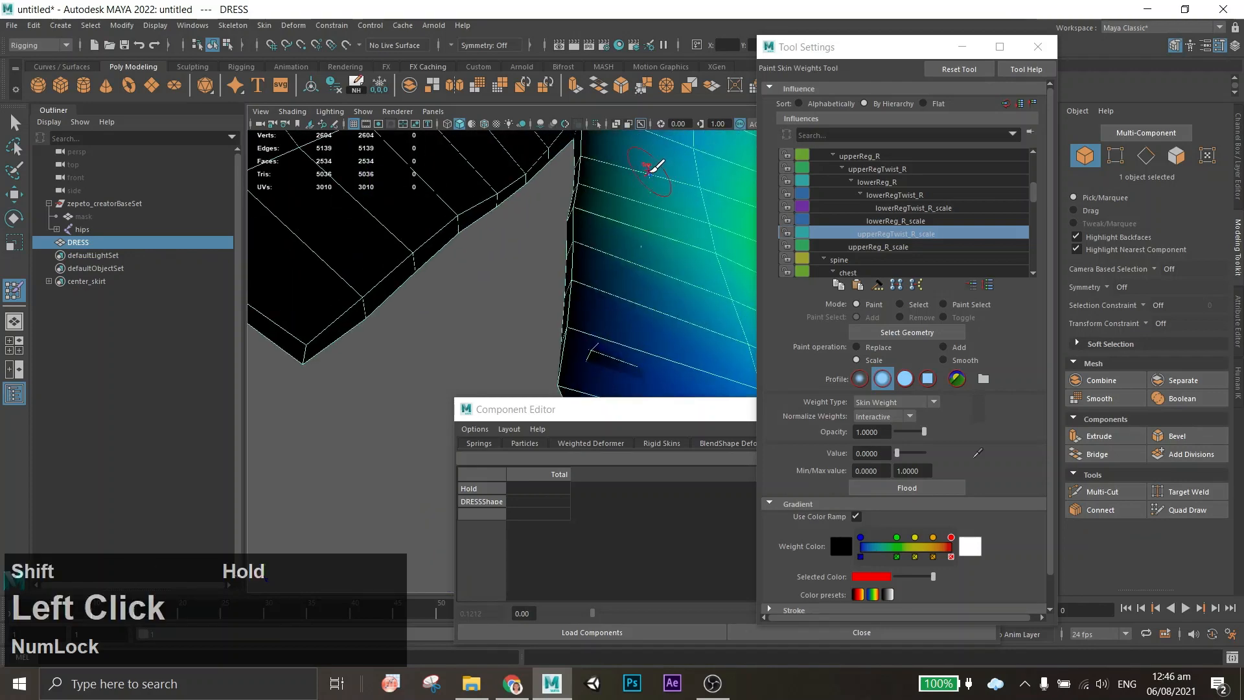
Smooth the lowerReg_R_scale weights at the hem corner of the outer panel beside the slit.
left_click(962, 223)
left_click_drag(625, 352, 612, 256, "alt")
scroll(611, 256, "down", 3, "alt")
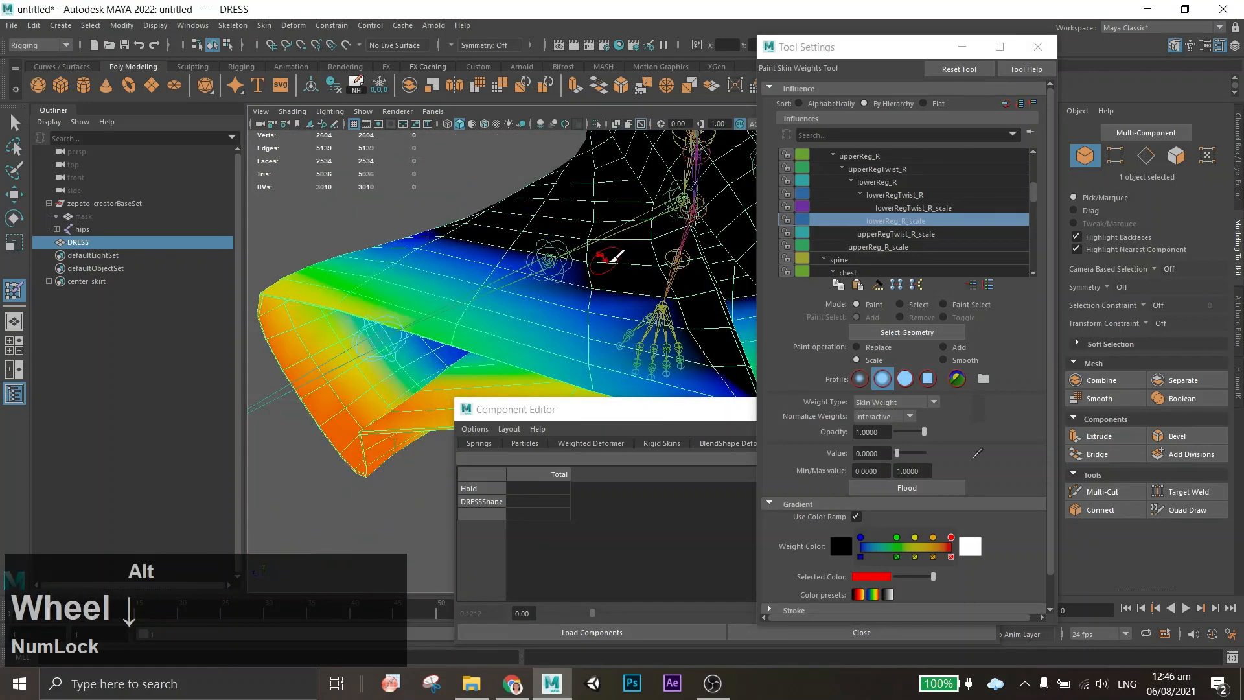
scroll(669, 268, "down", 2, "alt")
left_click(683, 333, "shift")
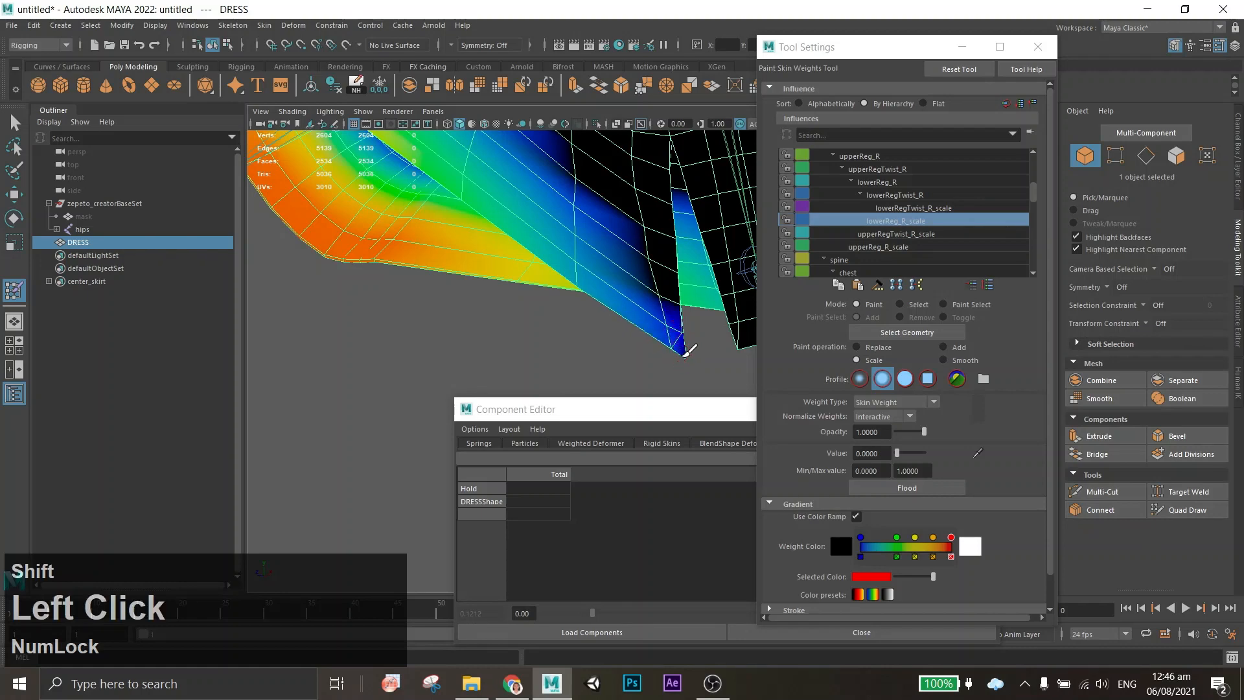
key("ctrl+z")
mouse_move(681, 338)
left_mouse_down("shift")
mouse_move(637, 233)
mouse_move(678, 309)
mouse_move(658, 319)
left_mouse_up("shift")
left_click(677, 310, "shift")
Smooth the upperRegTwist_R_scale weights on the outer panel near the top of the slit.
left_click(927, 234)
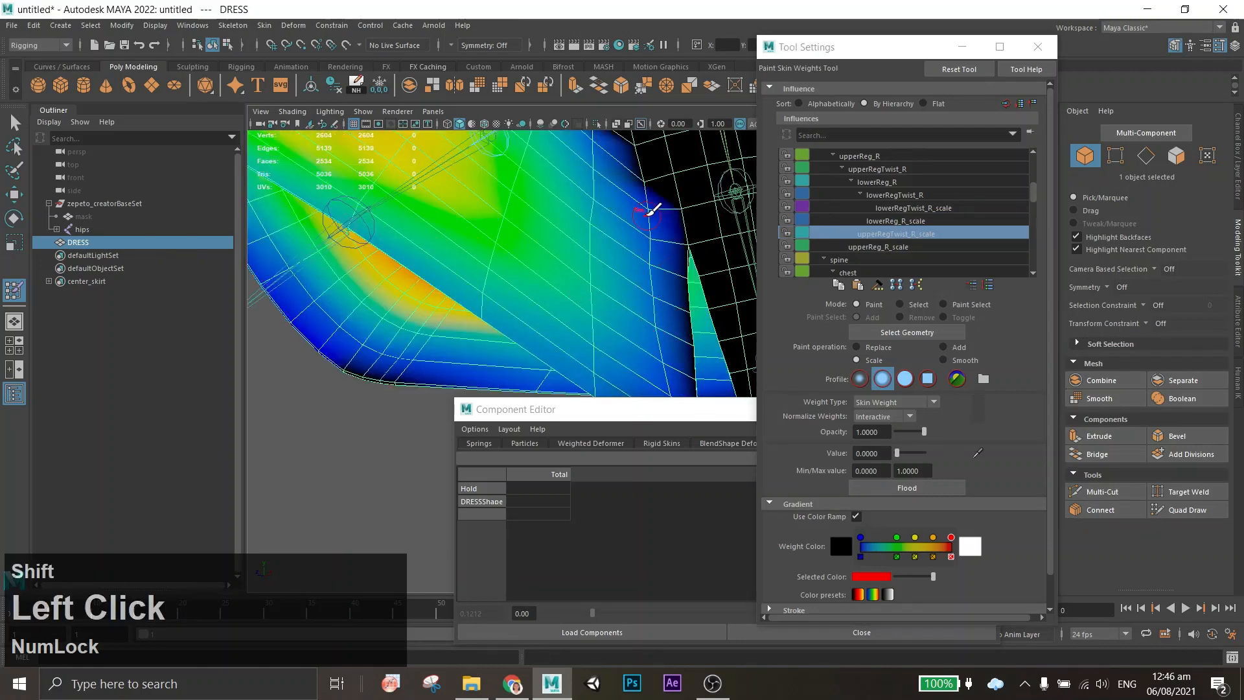
left_click_drag(650, 205, 658, 277, "alt")
mouse_move(623, 324)
middle_mouse_down("alt")
mouse_move(639, 266)
mouse_move(636, 314)
mouse_move(668, 338)
middle_mouse_up("alt")
left_click(642, 262, "shift")
Smooth the lowerReg_R_scale weights along the slit edge and on the inside of the panel up from the hem corner.
left_click(951, 221)
left_click(672, 341, "shift")
left_click_drag(677, 330, 653, 289, "alt")
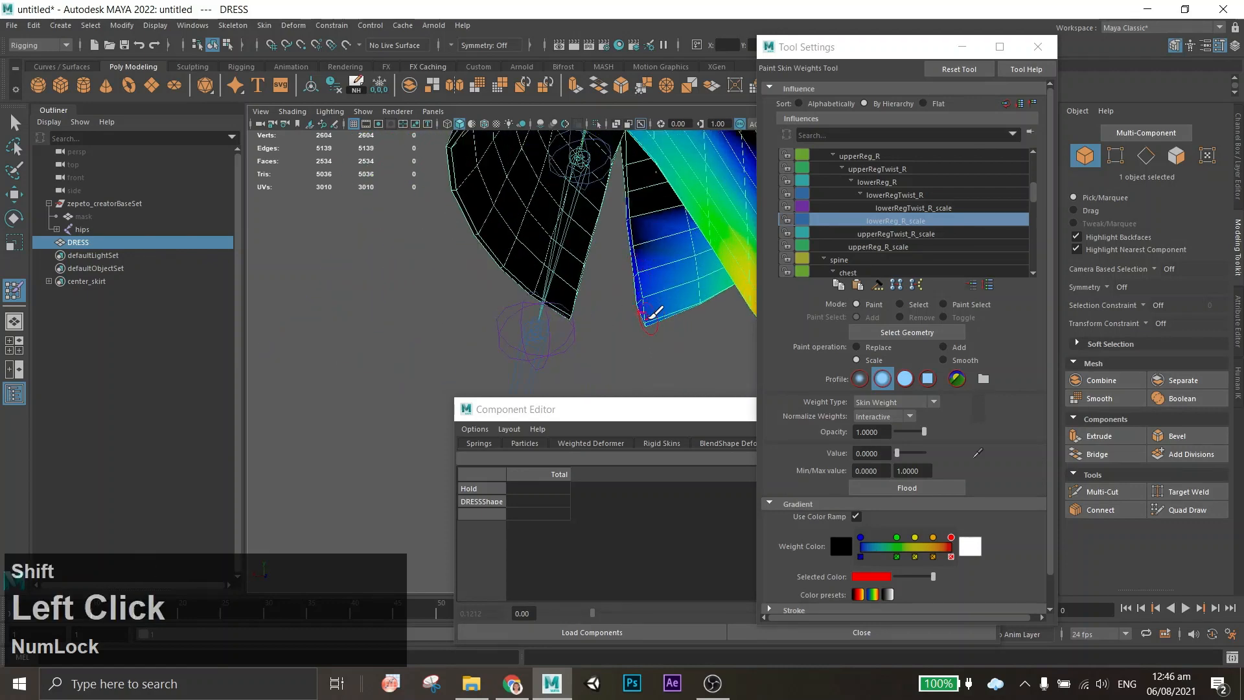
left_click(656, 295, "shift")
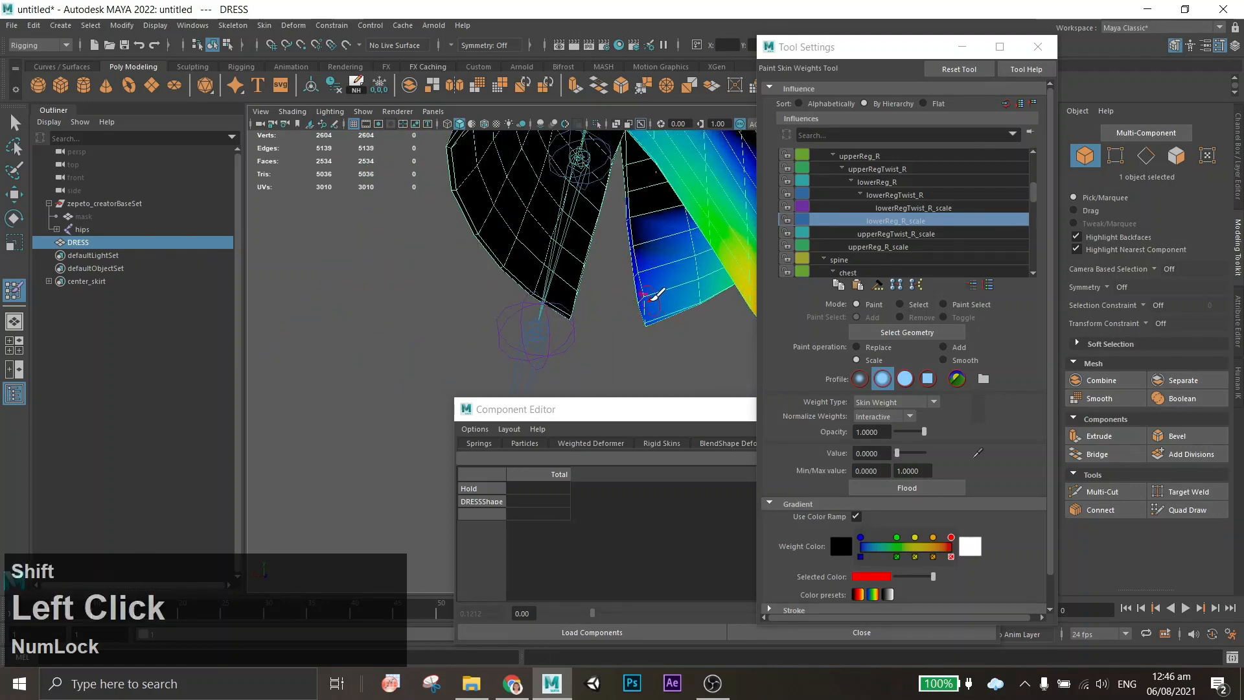
left_click_drag(642, 237, 667, 195, "alt")
left_click(648, 200, "shift")
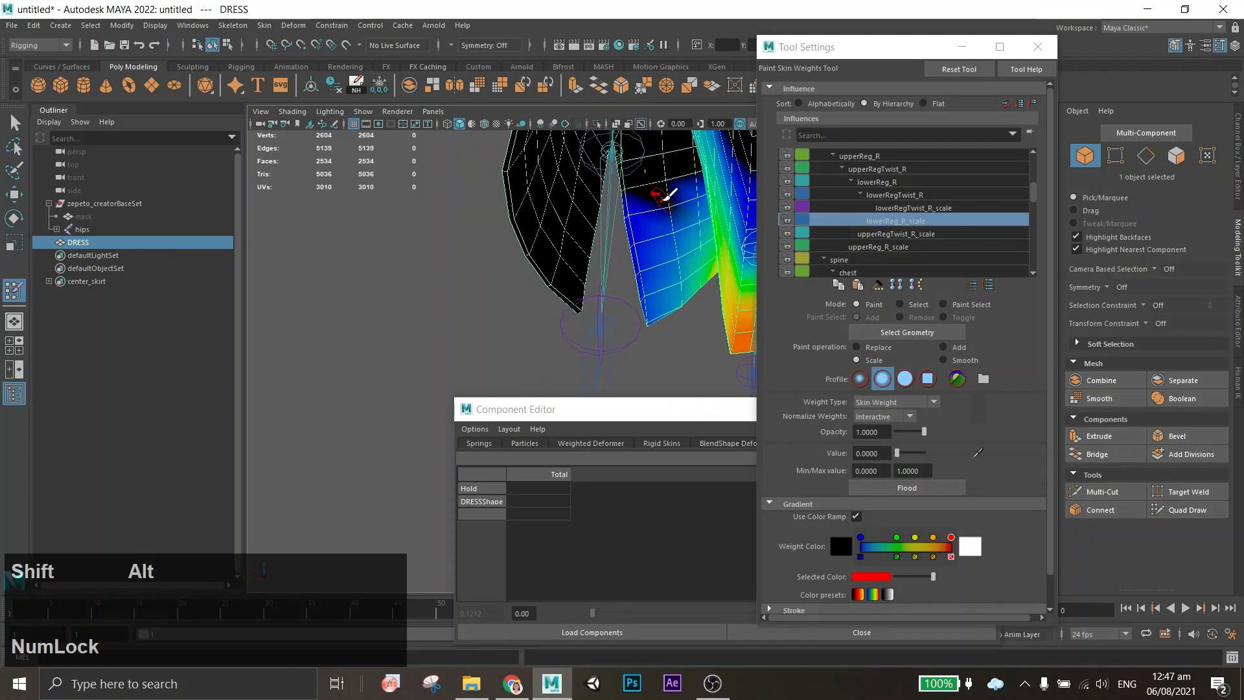
left_click_drag(667, 258, 663, 297, "alt")
left_click(658, 278, "shift")
key("z")
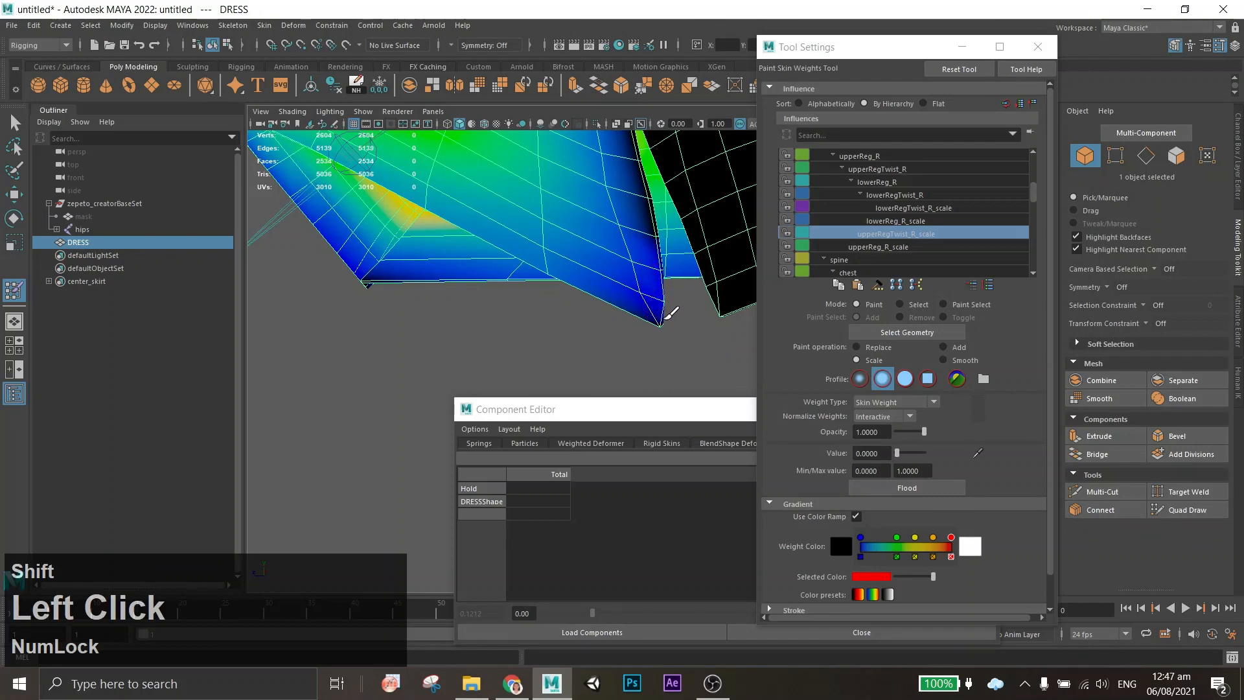
Smooth the upperRegTwist_R_scale weights at the slit's hem corner and along both faces of its edge.
left_click_drag(670, 314, 668, 304, "alt")
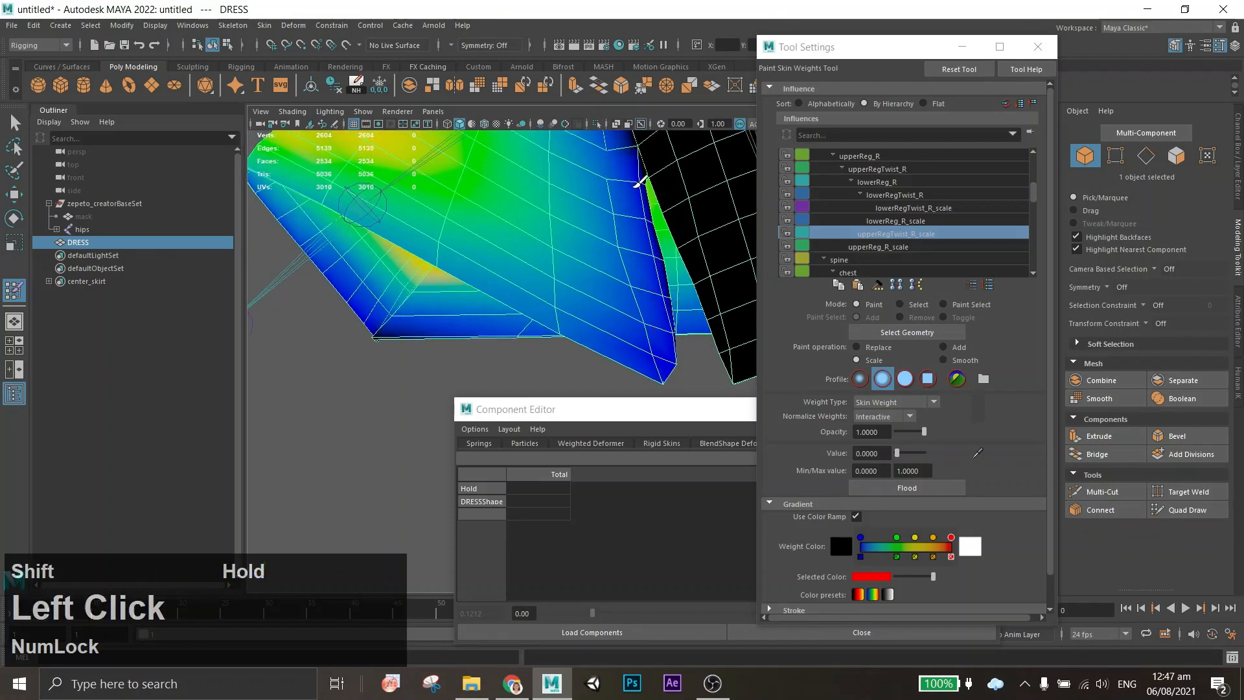
left_click_drag(641, 183, 658, 317, "alt")
left_click(648, 278, "shift")
key("ctrl+z")
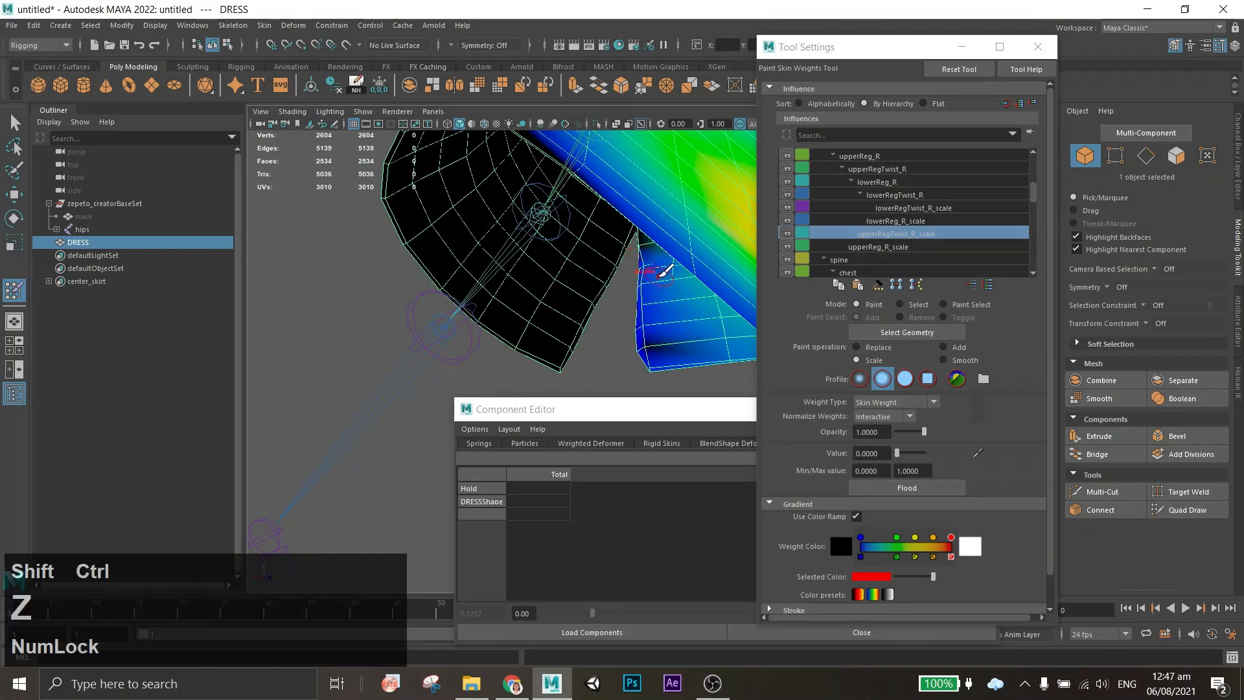
left_click(659, 277, "shift")
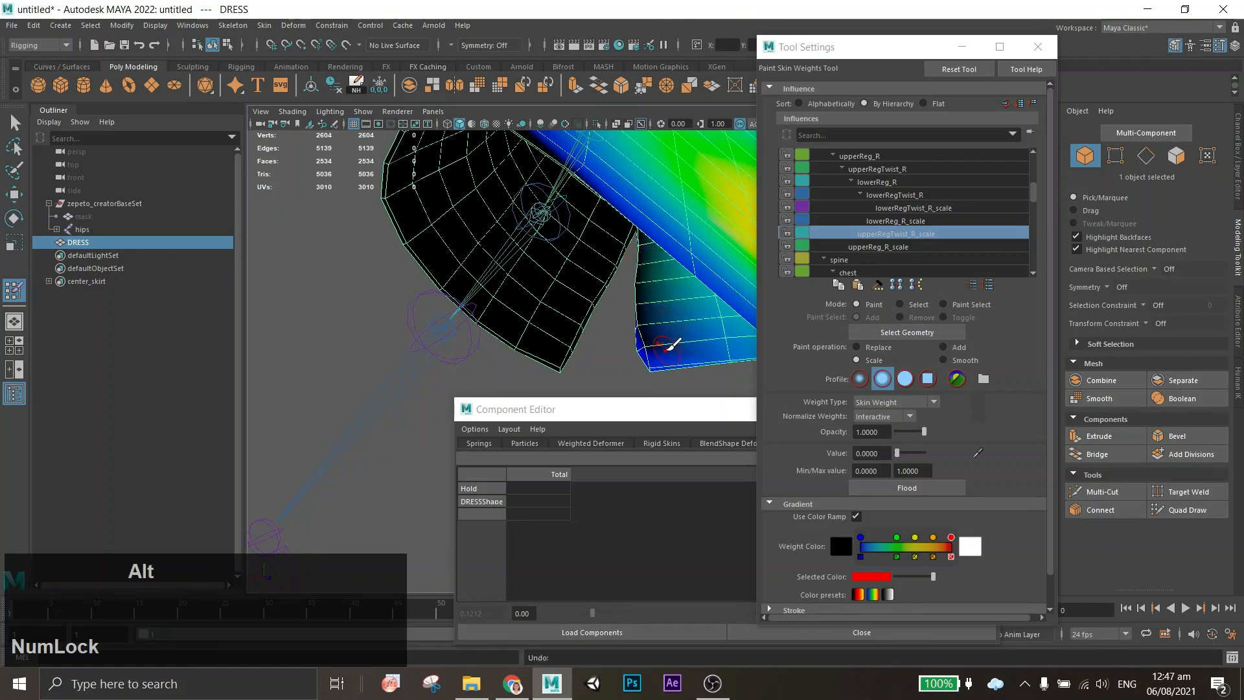
left_click_drag(667, 339, 711, 343, "alt")
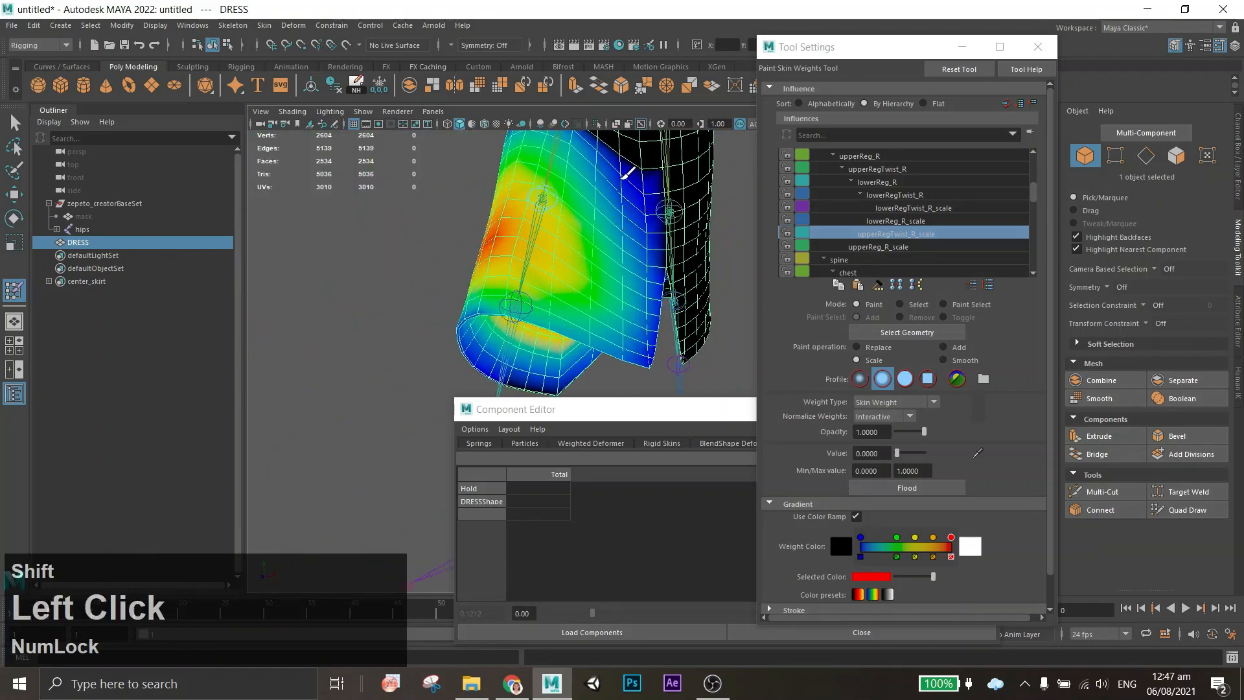
left_click_drag(627, 174, 700, 194, "alt")
Reset both upper leg joints to a rotation of 0 and move the Component Editor clear of the model.
left_click(14, 219)
left_click(462, 264)
scroll(463, 266, "down", 6)
left_click_drag(462, 267, 468, 309, "alt")
left_click(617, 264)
left_click(15, 122)
left_click(660, 264, "shift")
left_click(1235, 47)
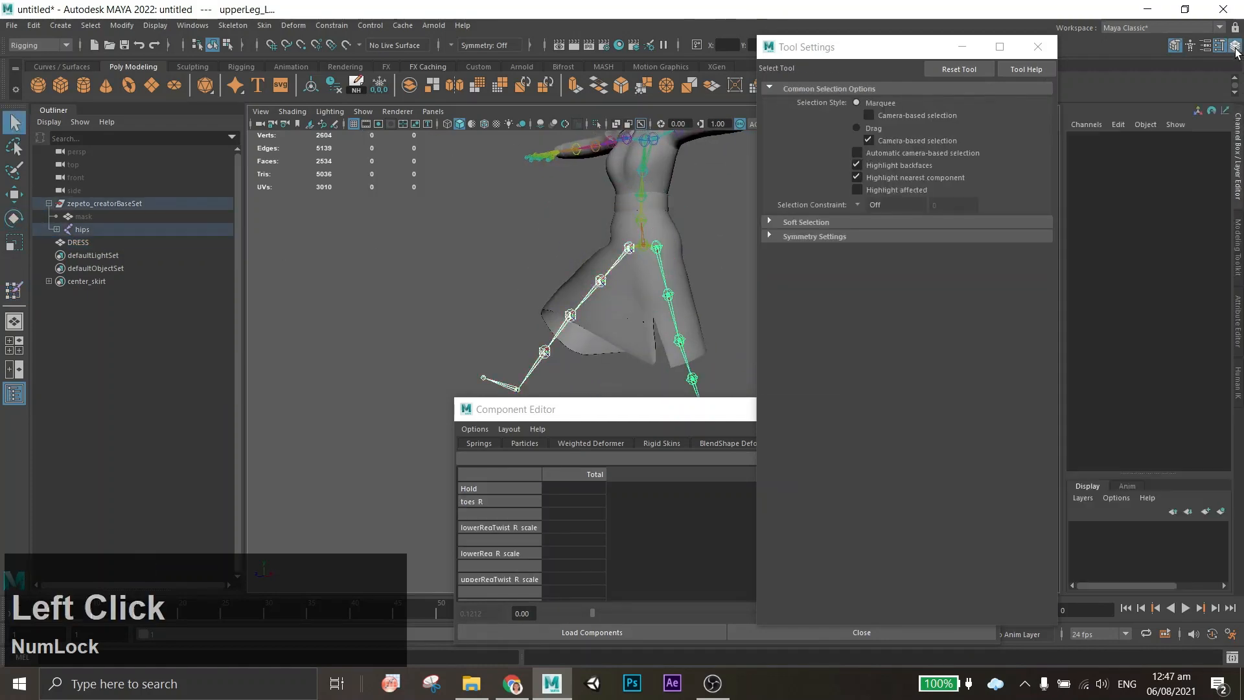
left_click_drag(603, 272, 696, 289, "alt")
left_click(660, 269)
left_click_drag(674, 411, 268, 321)
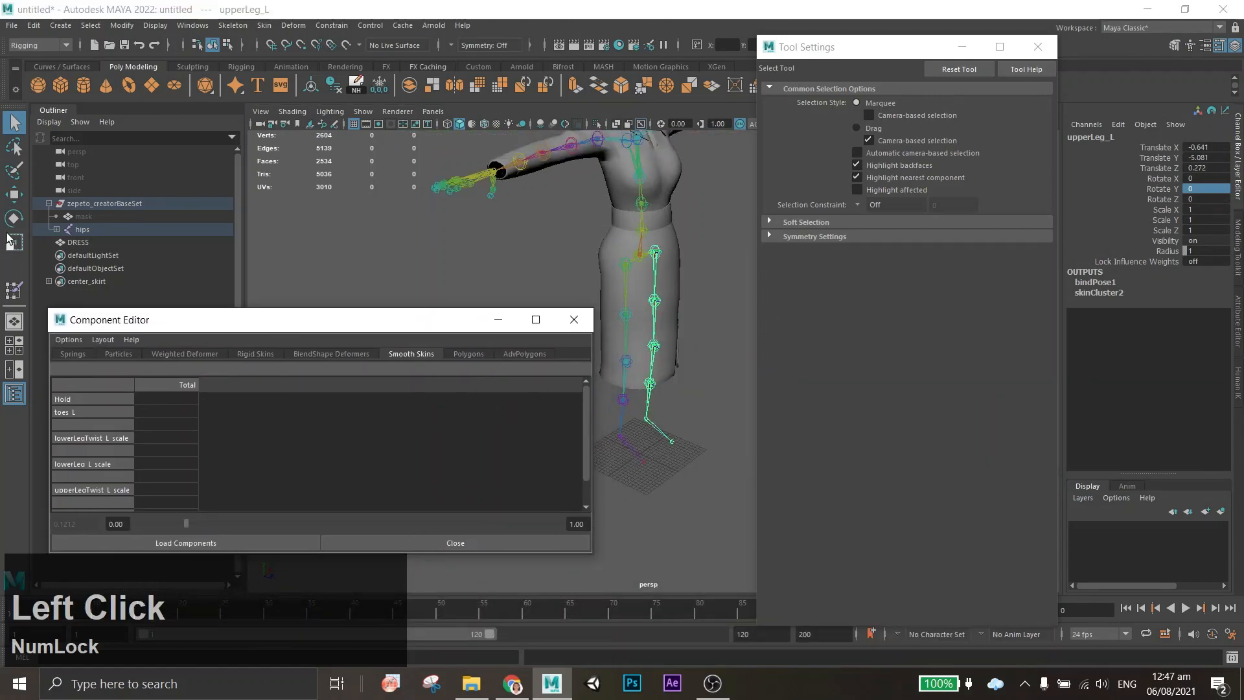
Rotate upperLeg_L to about -43 in Y and pose the other upper leg joint to spread the skirt slit.
left_click(13, 219)
left_click_drag(694, 297, 637, 411)
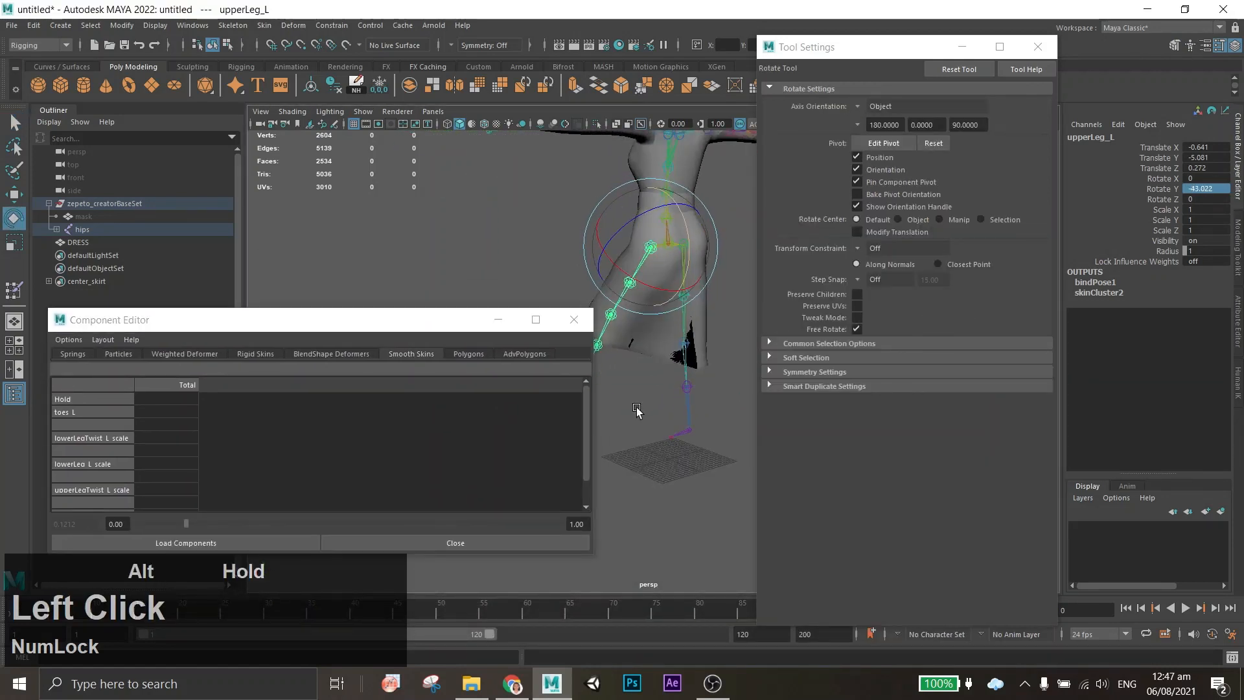
scroll(638, 389, "up", 4)
middle_click_drag(693, 286, 658, 307, "alt")
left_click(643, 201)
scroll(643, 259, "down", 3)
mouse_move(694, 264)
left_mouse_down()
mouse_move(720, 251)
mouse_move(690, 263)
mouse_move(708, 245)
left_mouse_up()
left_click_drag(717, 288, 811, 350, "alt")
left_click(716, 301)
scroll(718, 298, "up", 5)
middle_click_drag(745, 259, 687, 363, "alt")
Select the column of DRESS vertices along the slit edge to examine their smooth skin weights.
left_click(14, 123)
left_click(1173, 44)
left_click(1120, 156)
scroll(703, 286, "up", 2)
left_click(673, 201)
middle_click_drag(681, 259, 564, 143, "alt")
double_click(638, 301, "shift")
middle_click_drag(631, 309, 687, 355, "alt")
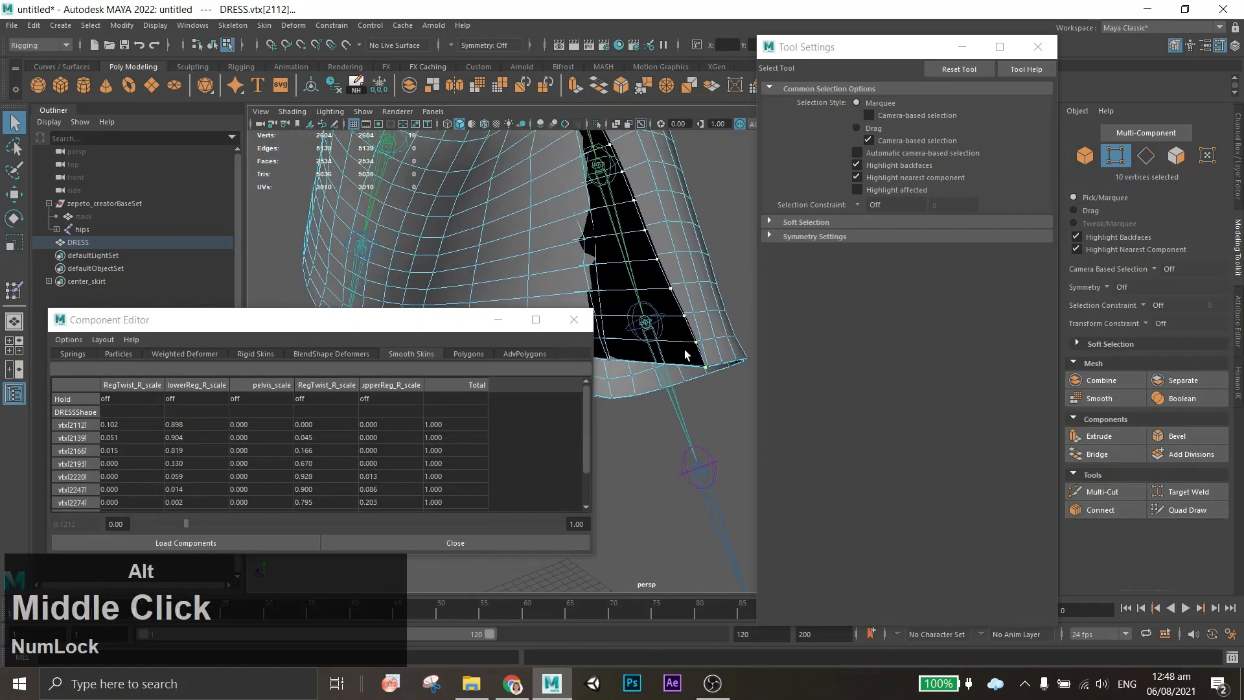
Check the painted weights and the next vertex column by the dark folded area, then return to object selection.
left_click(14, 290)
left_click_drag(649, 246, 741, 266, "alt")
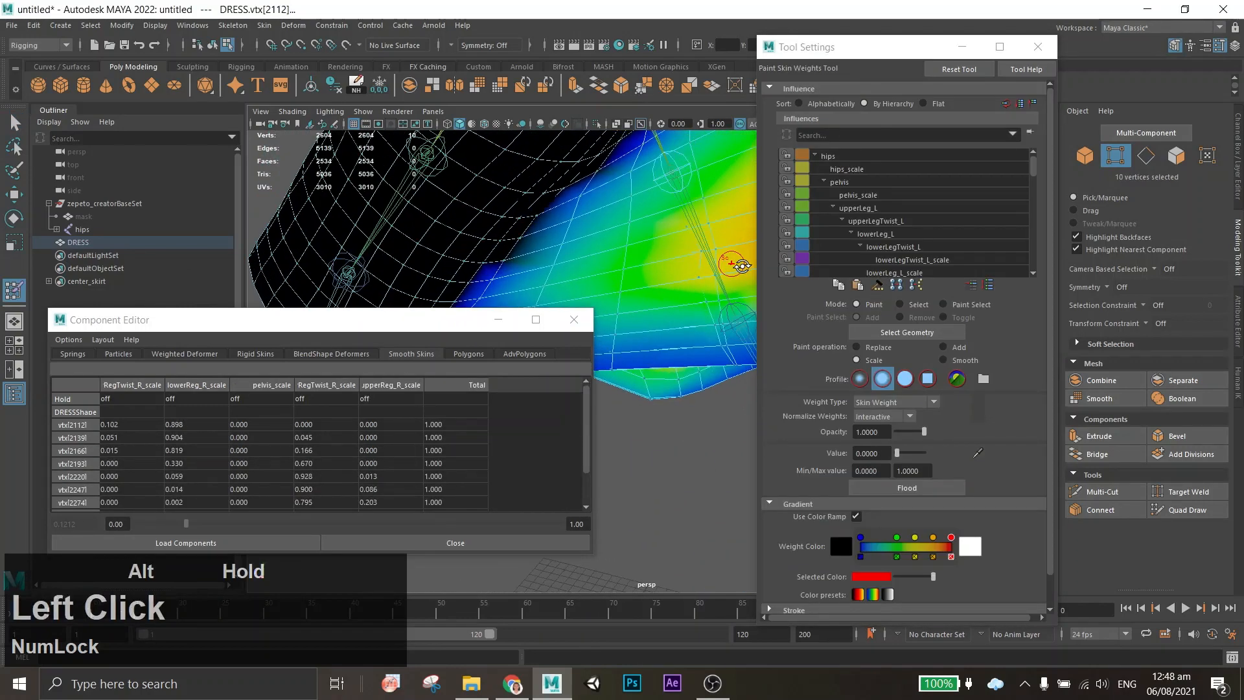
middle_click_drag(741, 265, 699, 280, "alt")
left_click(12, 123)
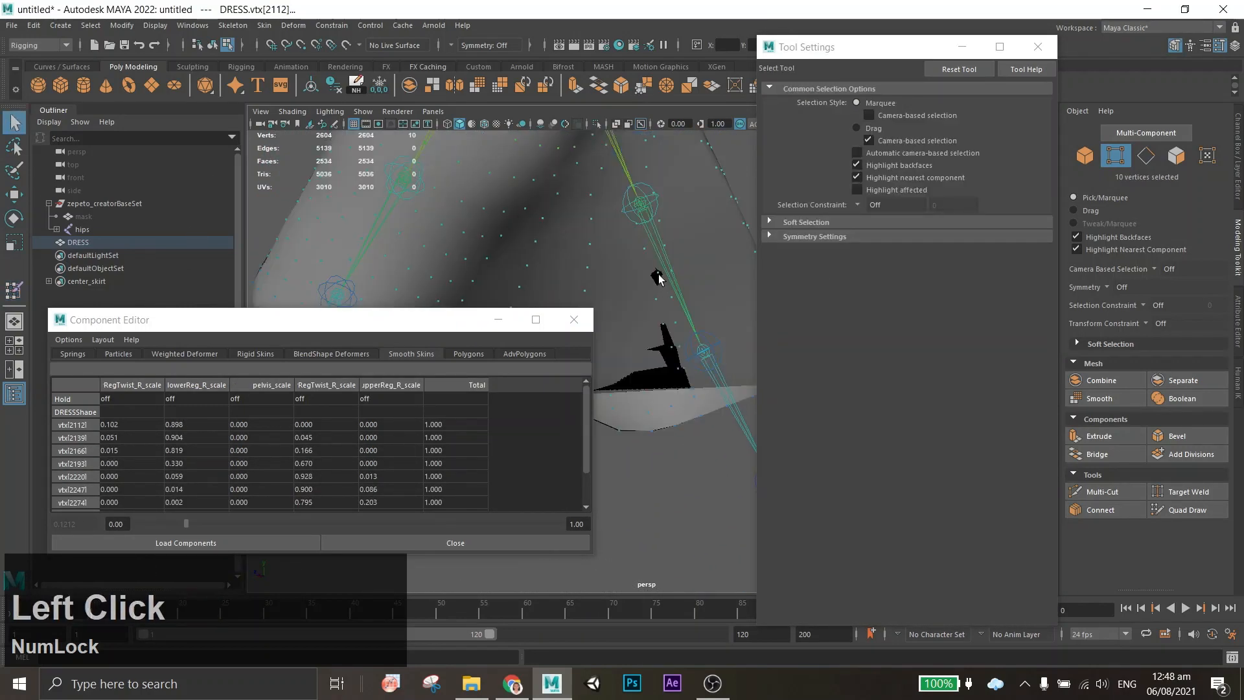
left_click(660, 286)
double_click(689, 390, "shift")
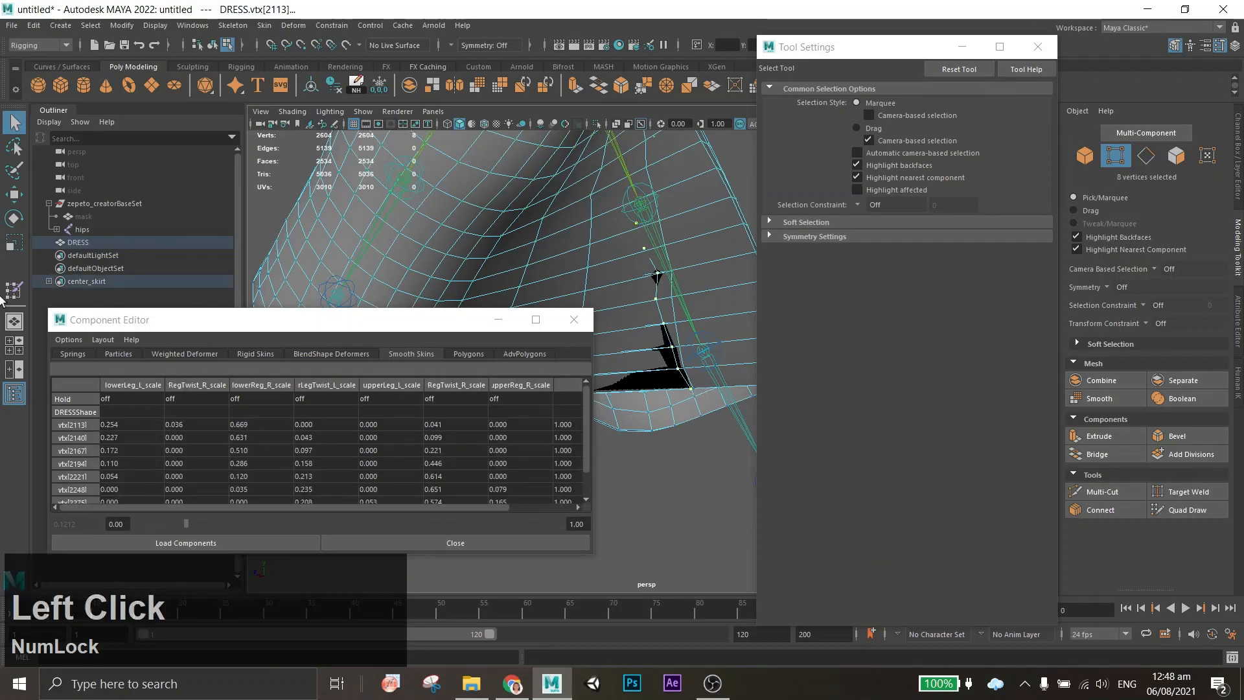
key("y")
left_click(14, 122)
left_click(675, 504)
left_click(1085, 155)
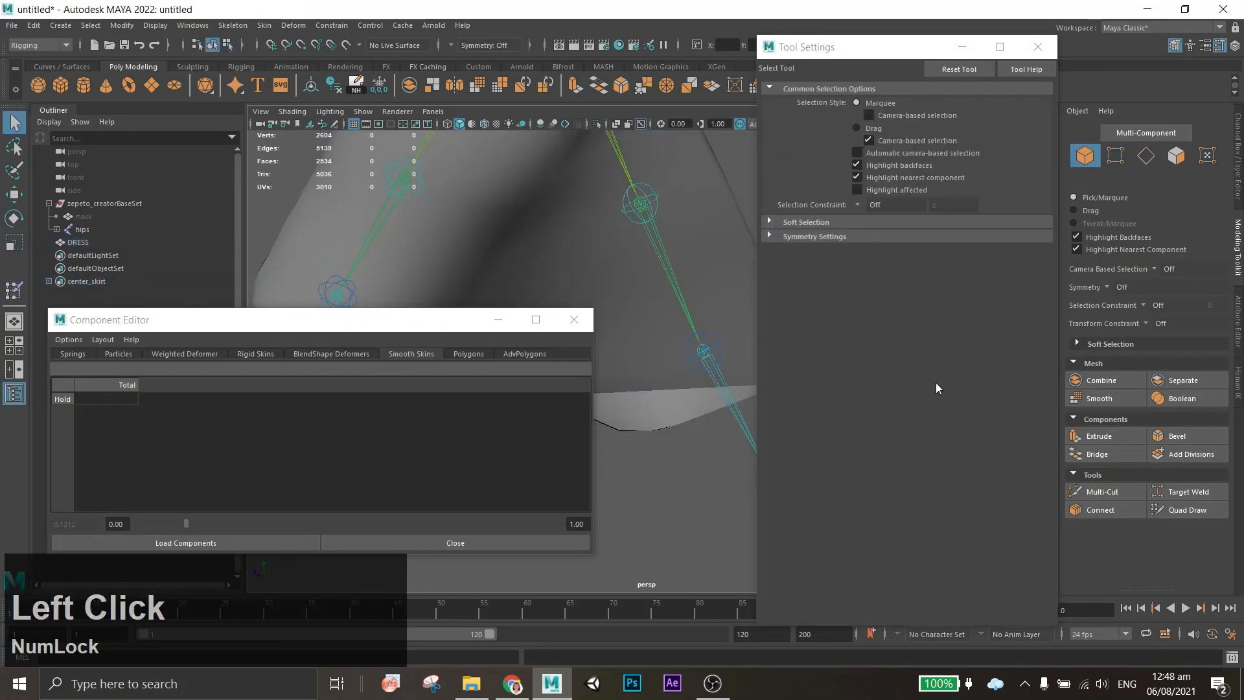
Select the DRESS mesh and activate the Paint Skin Weights tool at the folded area near the hem.
scroll(668, 288, "down", 5)
middle_click_drag(669, 294, 667, 285, "alt")
scroll(667, 285, "down", 4)
left_click_drag(670, 286, 678, 259, "alt")
left_click(669, 237)
scroll(667, 237, "up", 3)
middle_click_drag(666, 236, 650, 350, "alt")
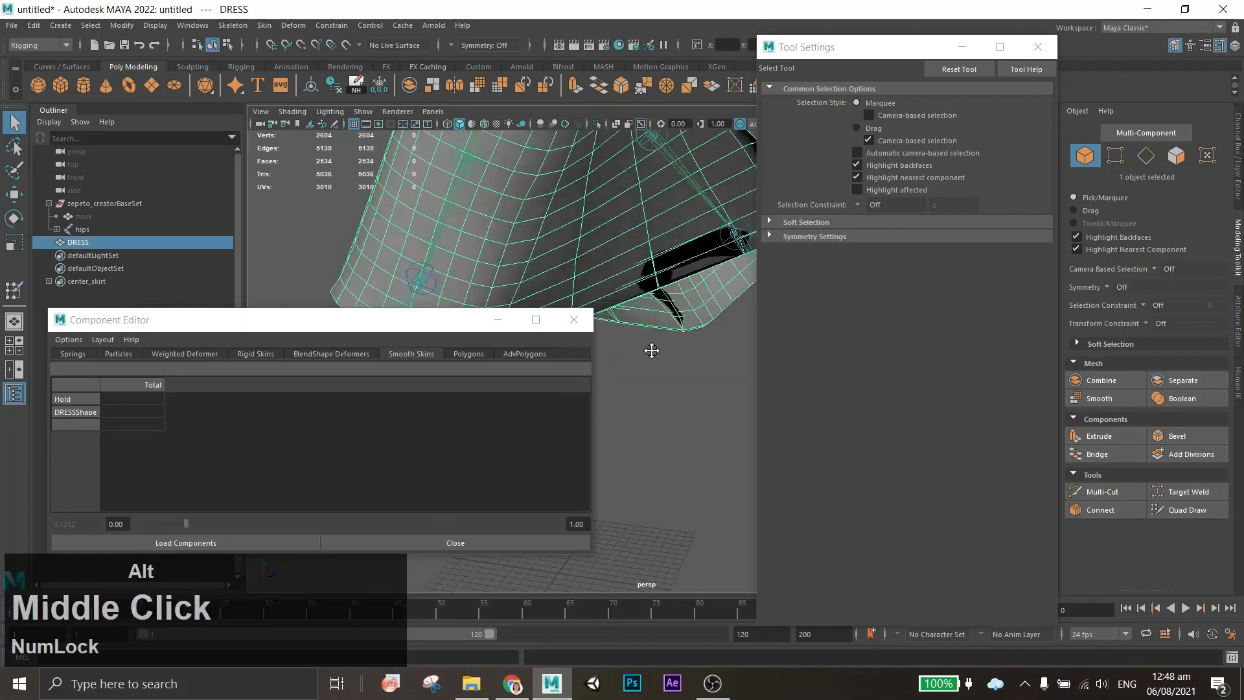
scroll(681, 220, "up", 3)
middle_click_drag(685, 210, 659, 248, "alt")
left_click(15, 291)
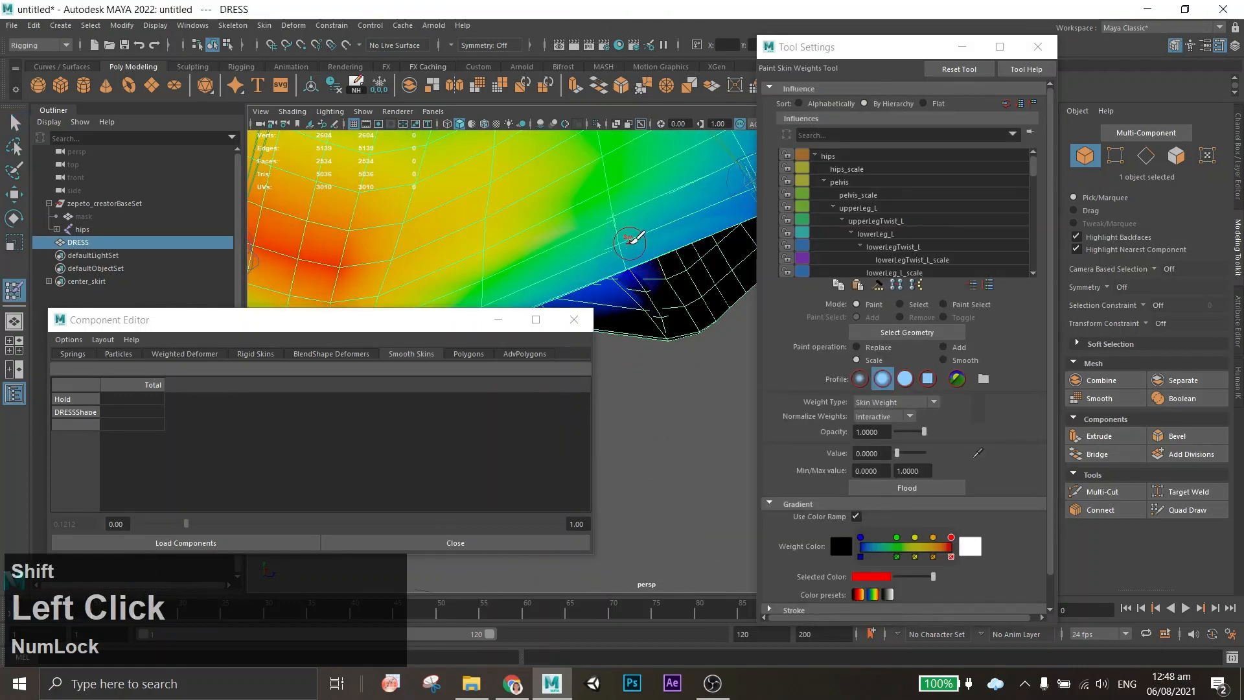
Try to smooth the left leg weights, including lowerLeg_L_scale, across the folded hem area.
scroll(888, 223, "down", 2)
left_click(889, 225)
left_click(915, 197)
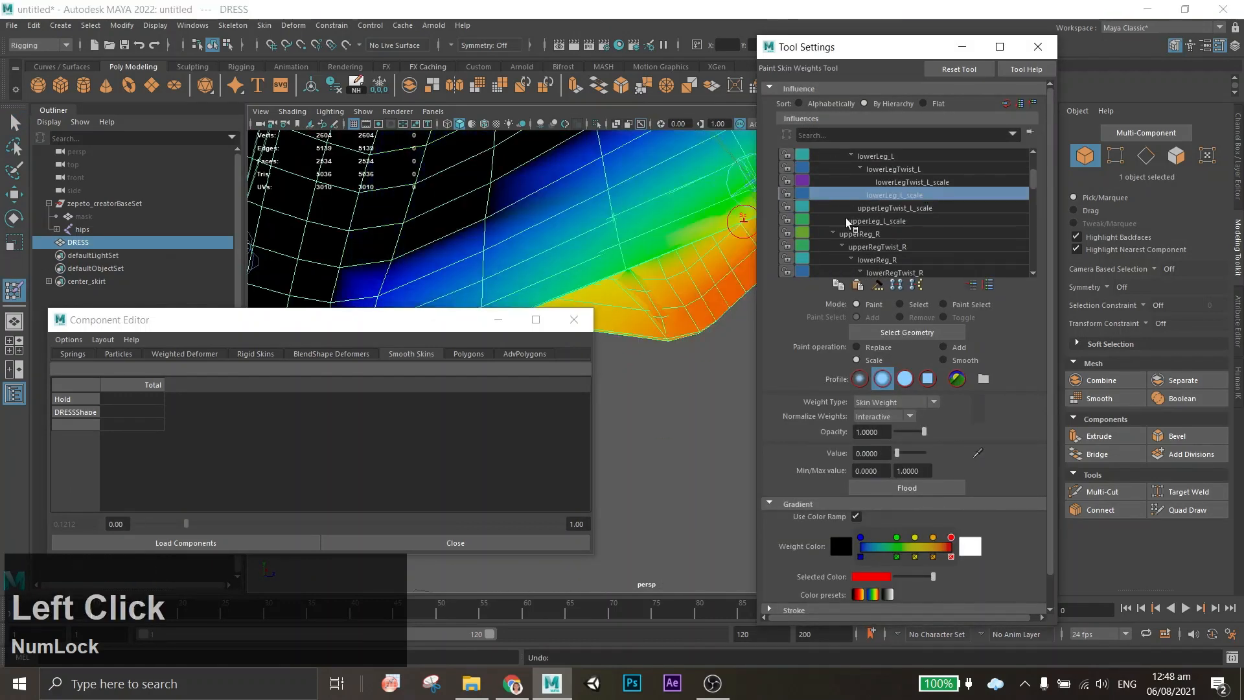
key("ctrl+z")
mouse_move(584, 262)
left_mouse_down("shift")
mouse_move(629, 246)
mouse_move(614, 240)
mouse_move(617, 200)
left_mouse_up("shift")
key("ctrl+z")
left_click(923, 210)
left_click(910, 196)
key("z")
left_click(906, 220)
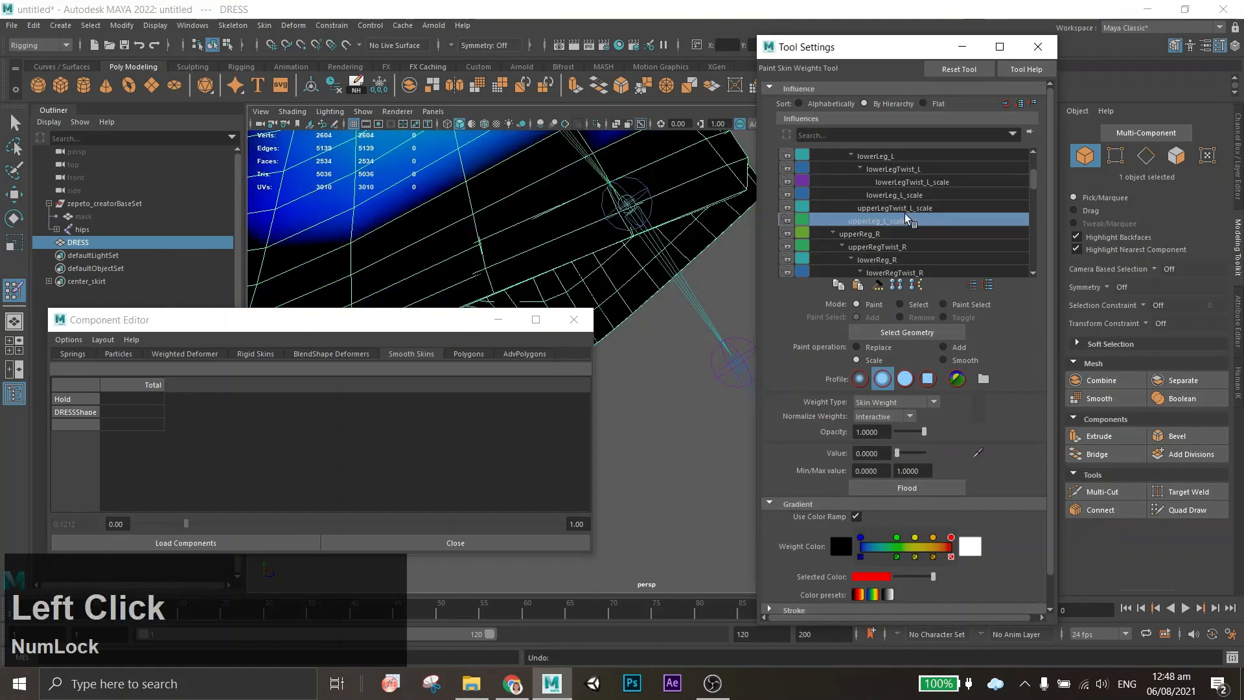
scroll(917, 223, "down", 3)
Smooth the lowerReg_R_scale weights over the folded area at the hem.
left_click(915, 221)
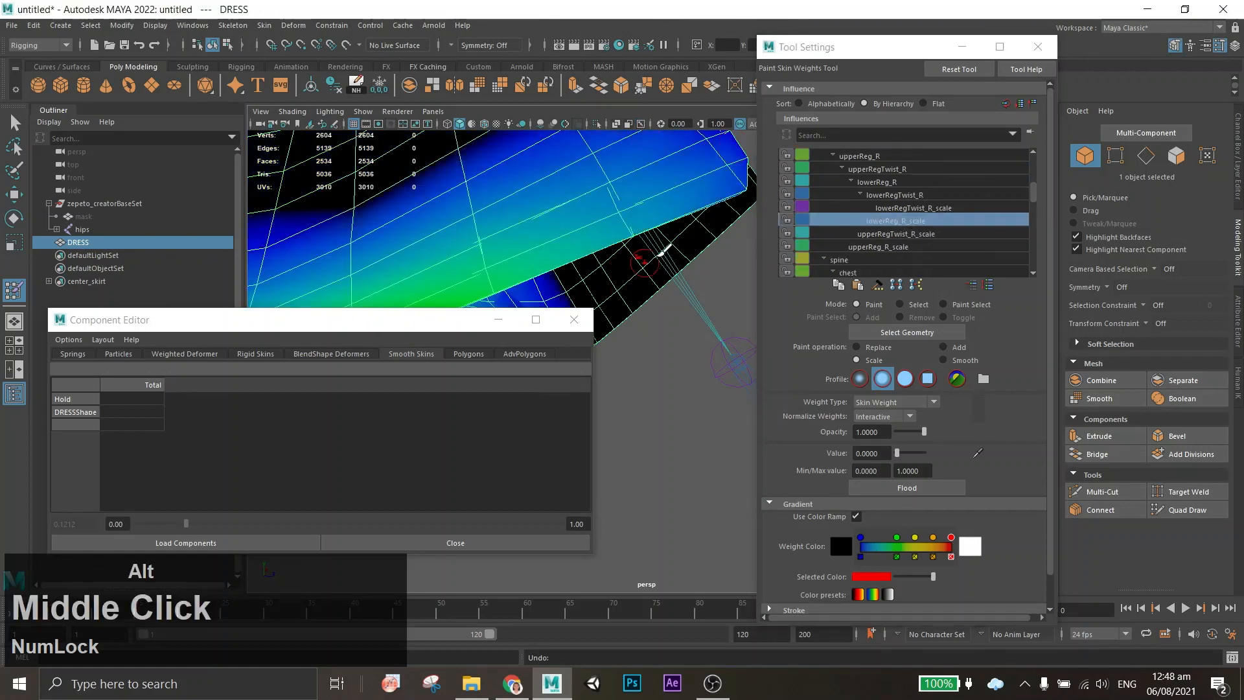
middle_click_drag(666, 250, 746, 221, "alt")
left_click_drag(586, 249, 564, 234, "shift")
Smooth the upperRegTwist_R_scale weights over the folded area and on the inner surface at the skirt's corner.
left_click(908, 233)
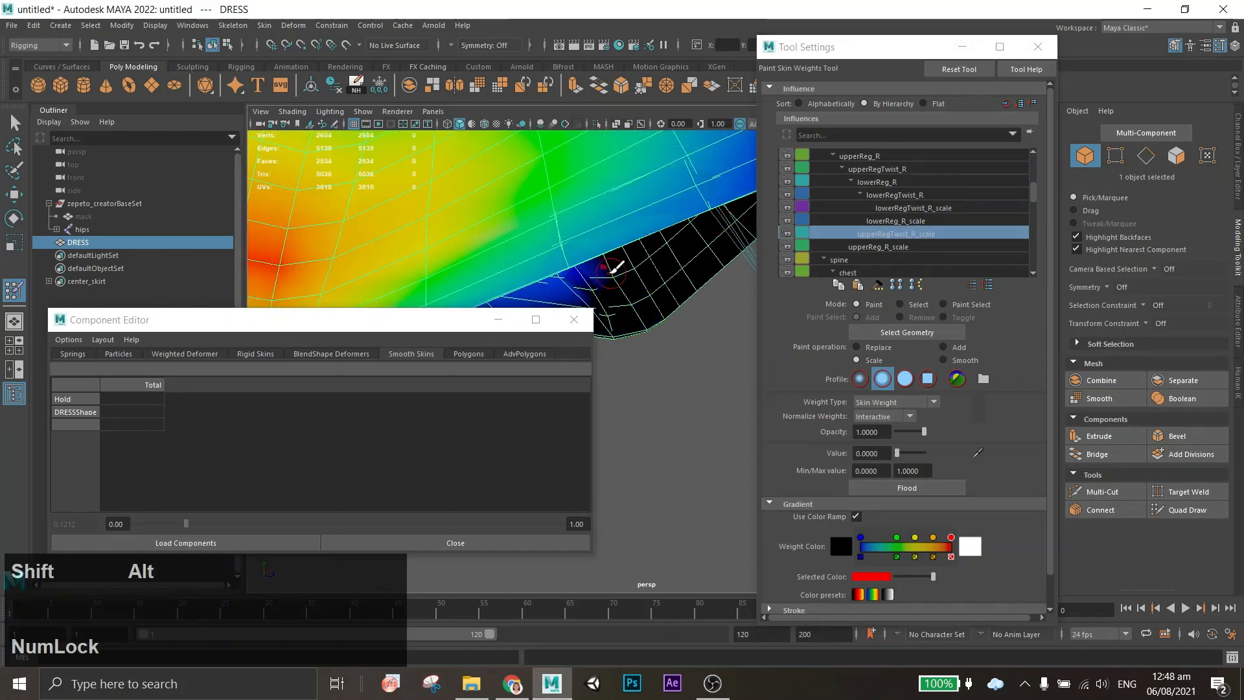
mouse_move(642, 214)
middle_mouse_down("alt")
mouse_move(747, 251)
mouse_move(744, 361)
middle_mouse_up("alt")
left_click_drag(744, 361, 696, 249, "alt")
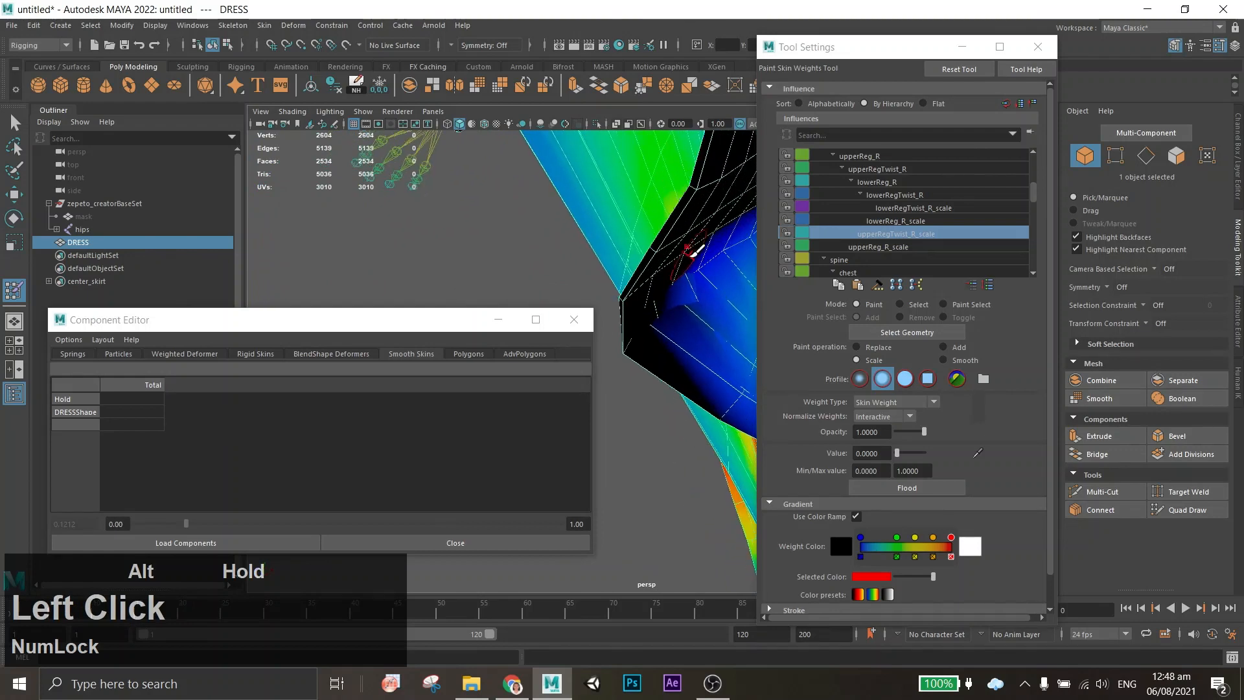
key("ctrl+z")
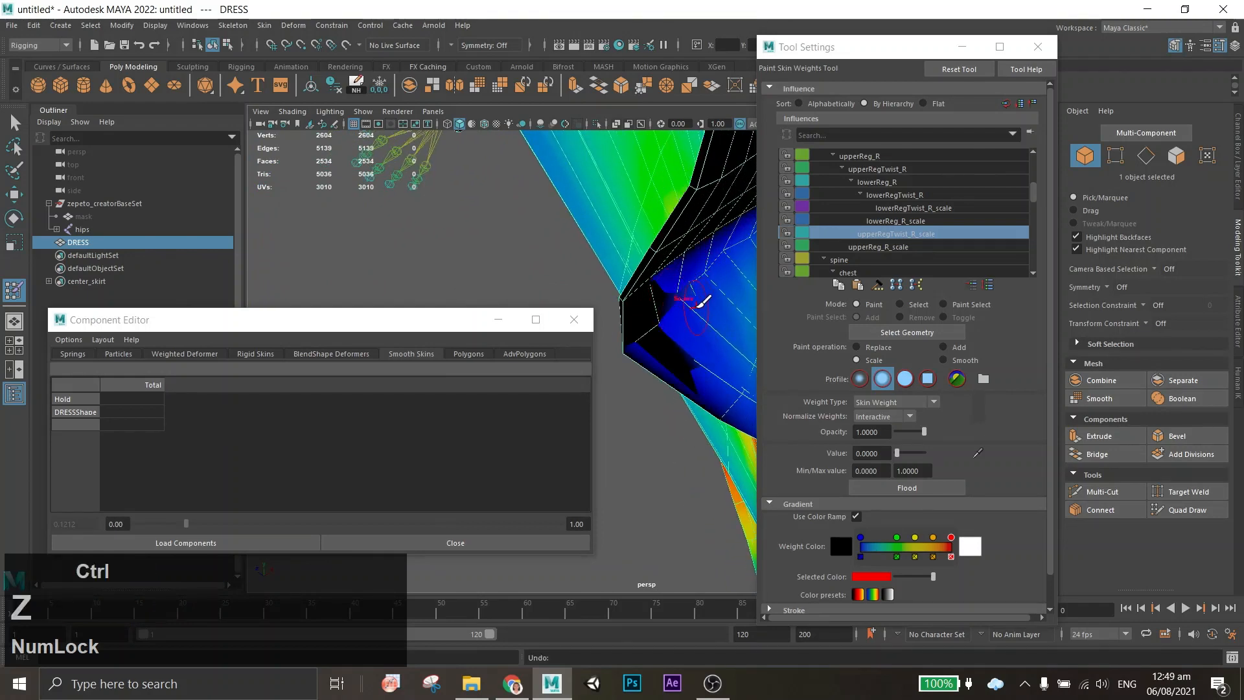
left_click_drag(713, 271, 680, 272, "shift")
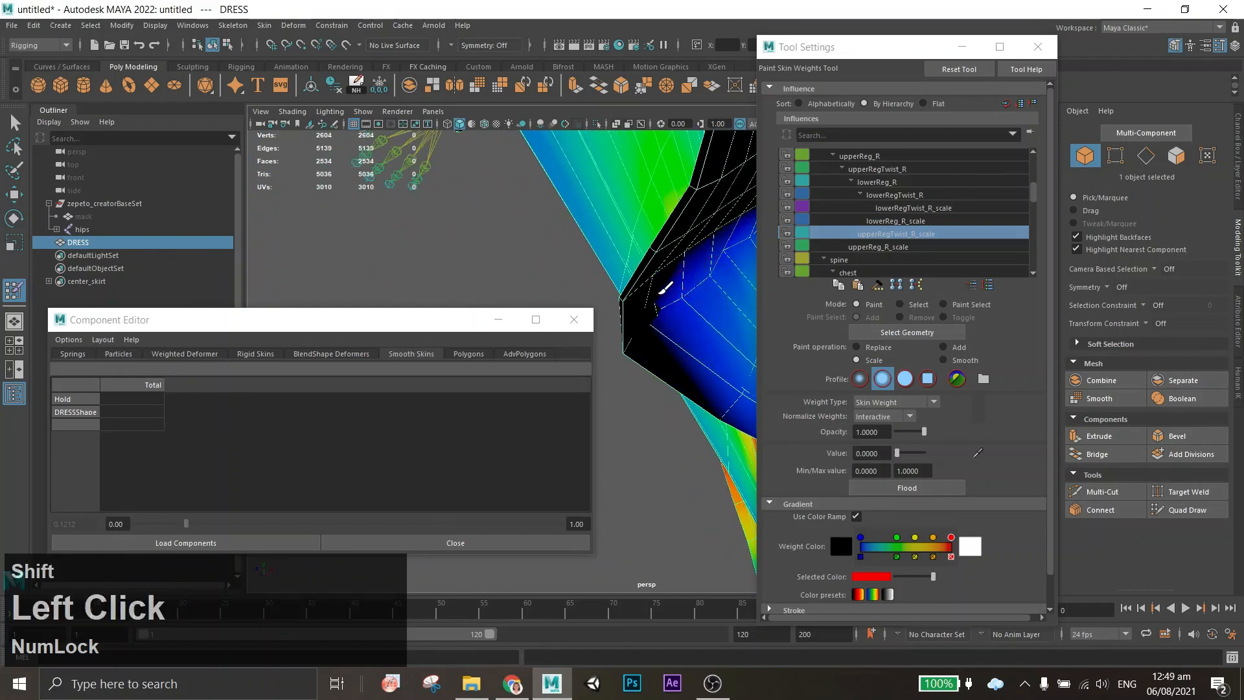
Undo the last stroke and smooth the lowerReg_R_scale weights over the fold at the skirt's corner.
key("ctrl+z")
mouse_move(665, 287)
middle_mouse_down("alt")
mouse_move(661, 223)
mouse_move(572, 253)
middle_mouse_up("alt")
left_click(624, 220, "shift")
scroll(592, 222, "down", 2, "alt")
left_click(656, 182, "shift")
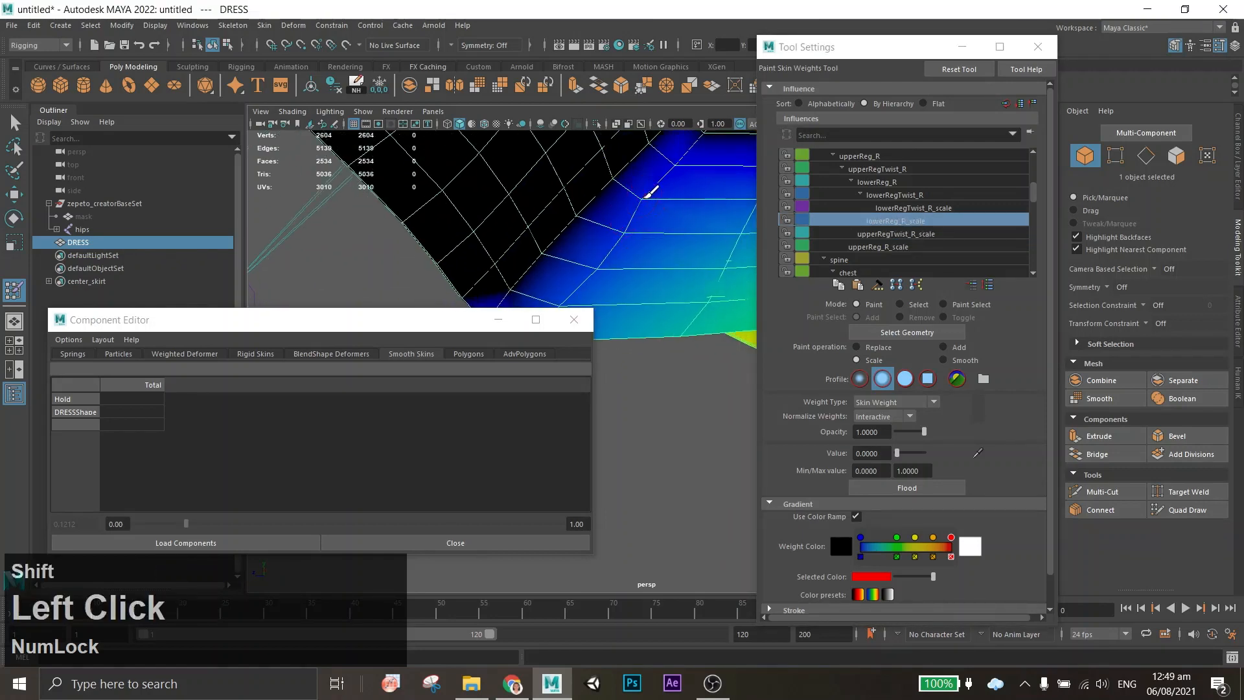
Smooth the upperRegTwist_R_scale and upperReg_R_scale weights along the dark-to-blue border inside the folded skirt.
left_click(924, 234)
left_click_drag(648, 204, 745, 188, "shift")
middle_click_drag(687, 197, 585, 270, "alt")
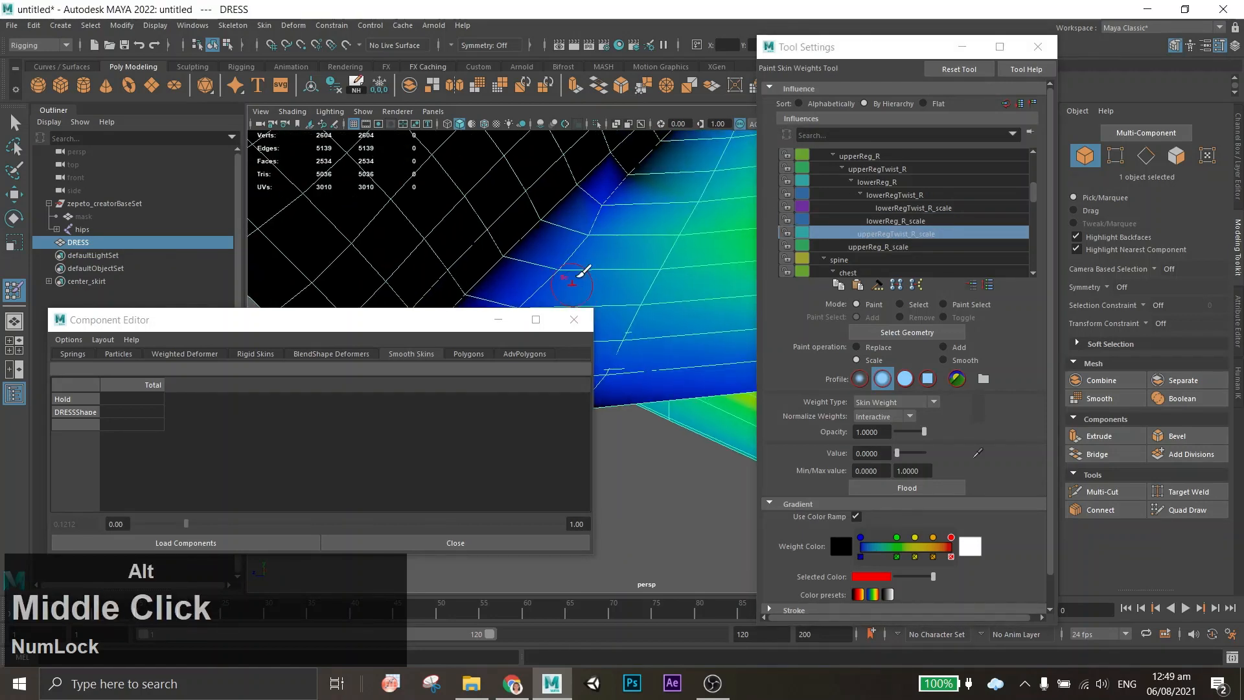
left_click_drag(599, 221, 703, 190, "shift")
left_click(879, 247)
middle_click_drag(704, 190, 642, 233, "alt")
left_click_drag(646, 236, 694, 196, "shift")
middle_click_drag(694, 196, 674, 221, "alt")
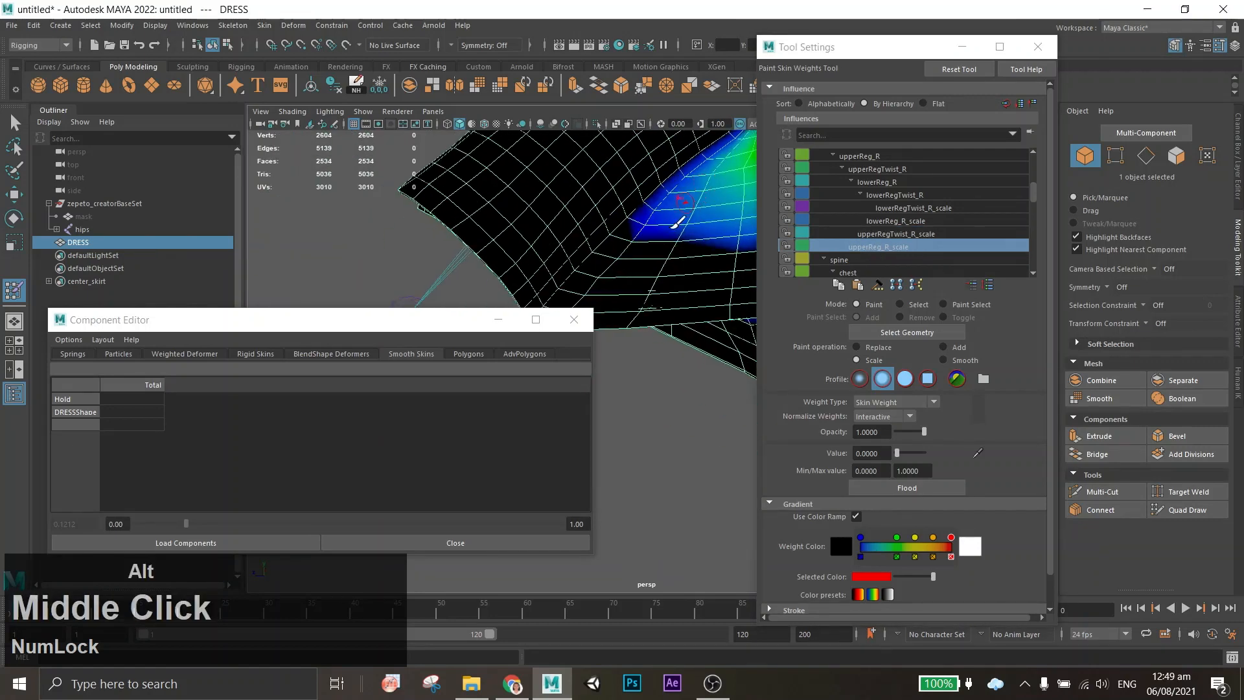
Smooth the upperRegTwist_R_scale and lowerReg_R_scale weights along the folded corner's lower edge.
scroll(606, 283, "up", 2, "alt")
left_click_drag(675, 221, 512, 252, "alt")
left_click(895, 234)
left_click(611, 264, "shift")
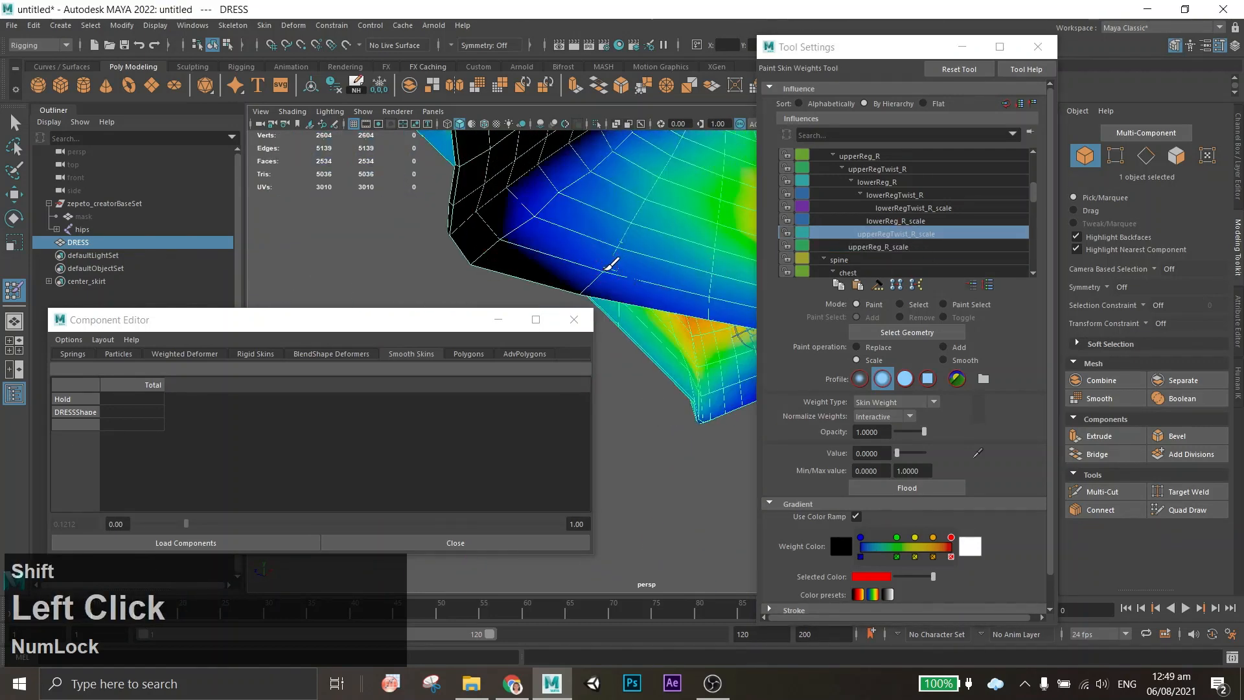
left_click(896, 221)
left_click(605, 275, "shift")
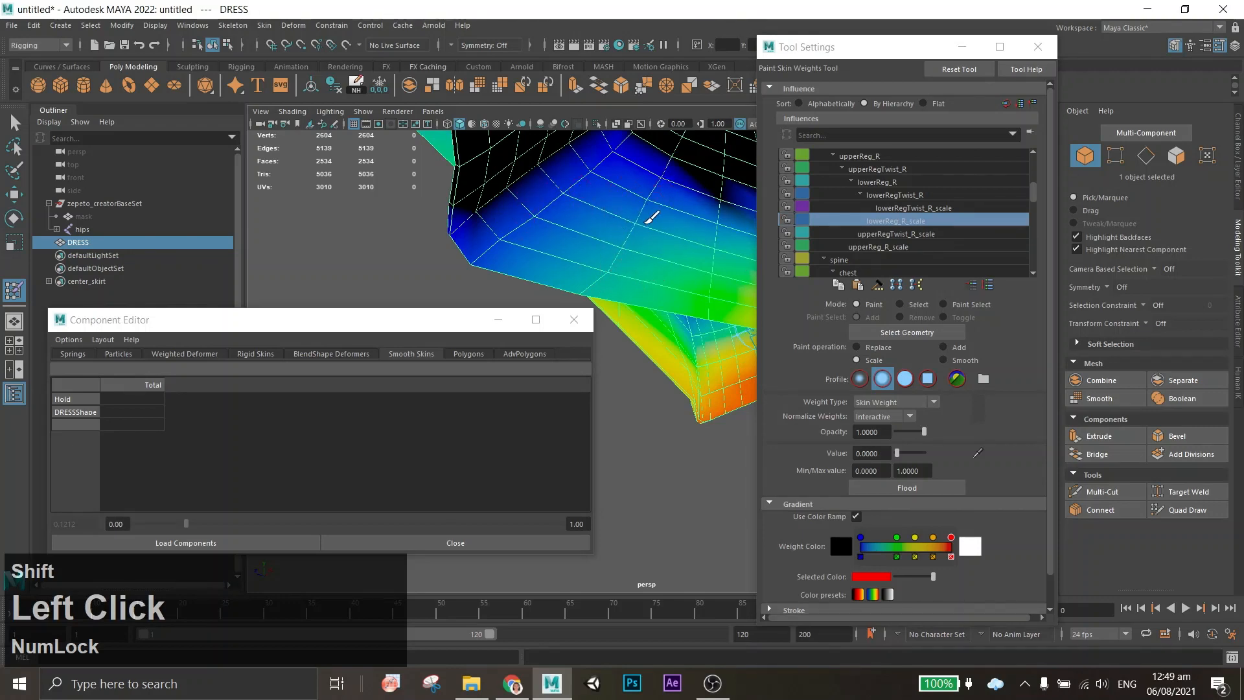
Smooth the lowerReg_R_scale weights across the skirt's inner surface and along the hem.
left_click_drag(668, 202, 690, 284, "alt")
middle_click_drag(691, 284, 597, 222, "alt")
mouse_move(597, 222)
left_mouse_down("alt")
mouse_move(729, 262)
mouse_move(549, 279)
mouse_move(714, 292)
mouse_move(536, 260)
mouse_move(691, 257)
left_mouse_up("alt")
left_click(740, 267, "shift")
key("z")
left_click(549, 279, "shift")
left_click(533, 261, "shift")
left_click(568, 234, "shift")
middle_click_drag(681, 245, 675, 289, "alt")
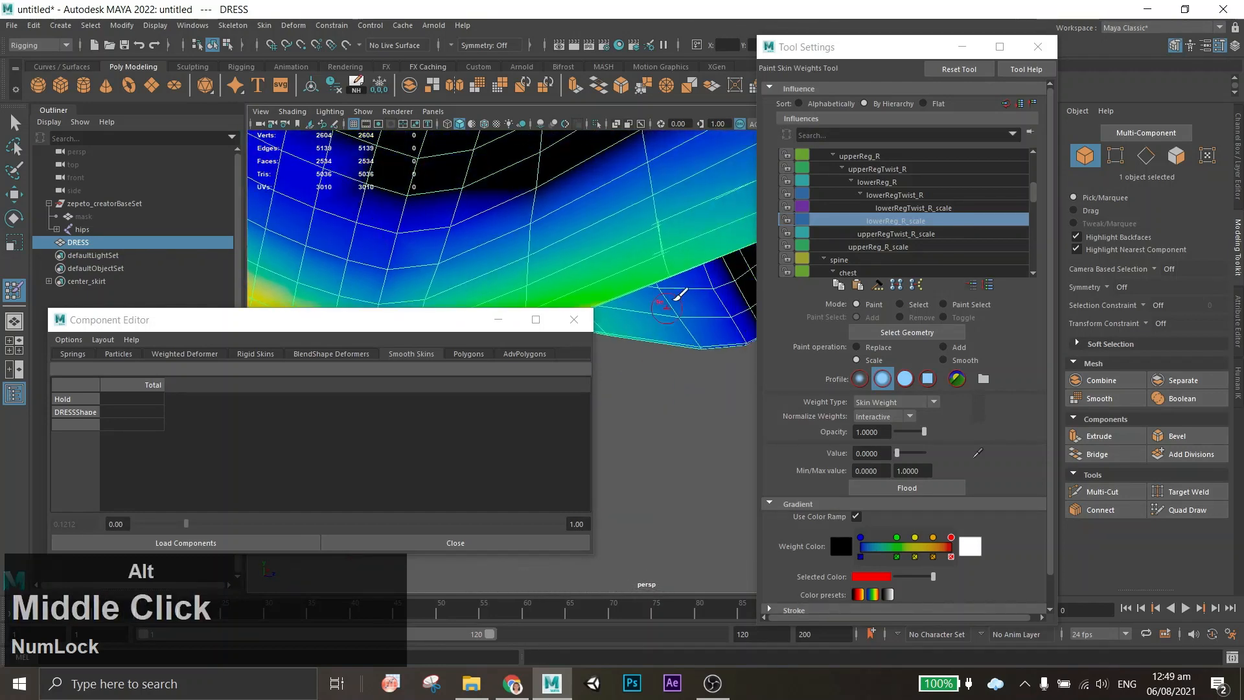
Undo the last stroke and smooth the hem weights again before checking the upperReg_R_scale influence.
key("ctrl+z")
mouse_move(681, 281)
left_mouse_down("alt")
mouse_move(518, 256)
mouse_move(622, 253)
mouse_move(613, 278)
mouse_move(456, 261)
mouse_move(599, 243)
mouse_move(138, 308)
left_mouse_up("alt")
left_click(554, 247, "shift")
scroll(897, 249, "down", 1)
scroll(897, 249, "up", 1)
left_click(895, 247)
scroll(591, 271, "up", 1)
scroll(512, 254, "down", 3)
Leave weight painting and frame the hole in the DRESS mesh near the hem.
key("e")
left_click(482, 242)
left_click(648, 266)
scroll(683, 280, "up", 5)
scroll(614, 278, "up", 2)
scroll(455, 261, "up", 2)
scroll(567, 234, "down", 2, "alt")
Set the lowerLeg_L_scale weight of vertex vtx[1316] beside the hole to about 0.299.
left_click(1113, 156)
left_click(570, 208)
left_click(123, 425)
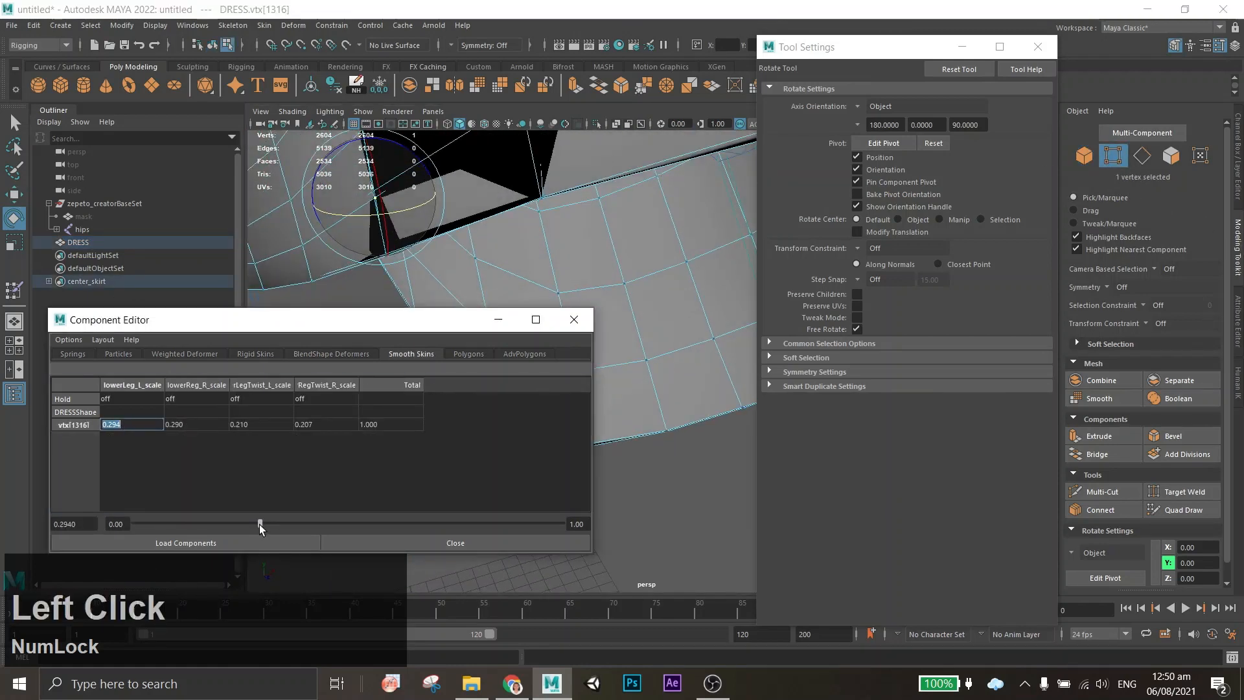
left_click_drag(259, 525, 261, 525)
left_click_drag(337, 279, 397, 290, "alt")
scroll(396, 289, "down", 3)
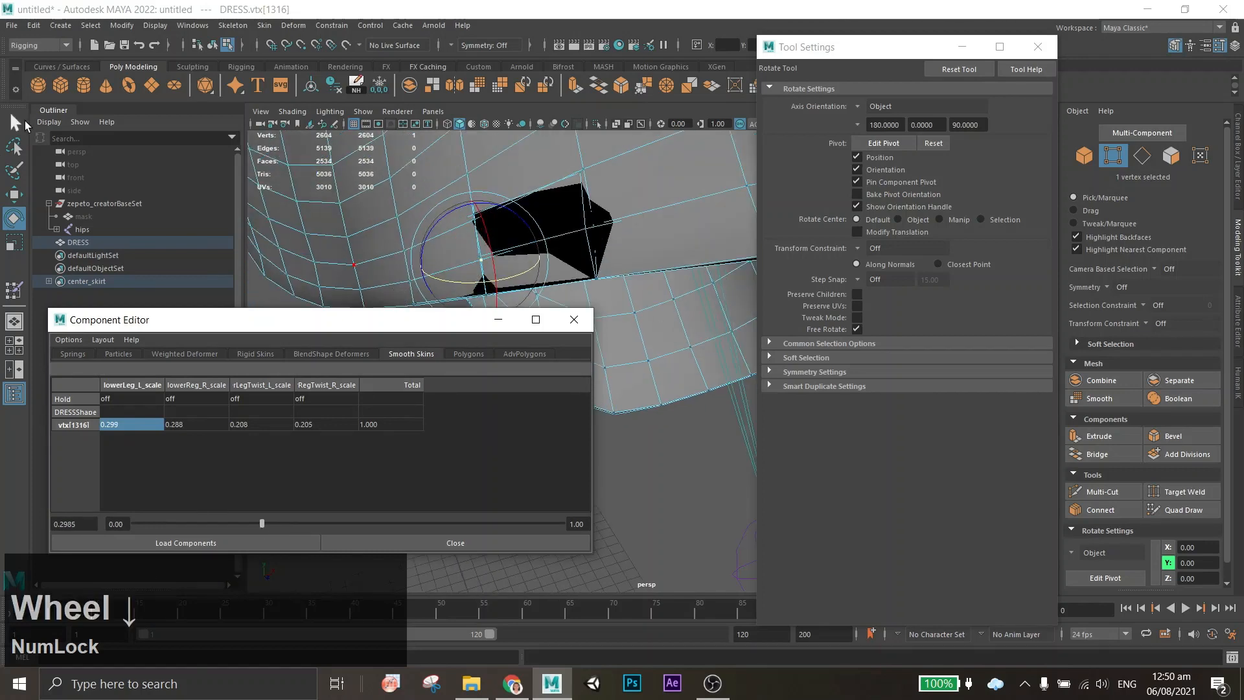
Set the rLegTwist_L_scale weight of vertex vtx[1314] above it to about 0.305.
key("q")
left_click(474, 218)
left_click(249, 424)
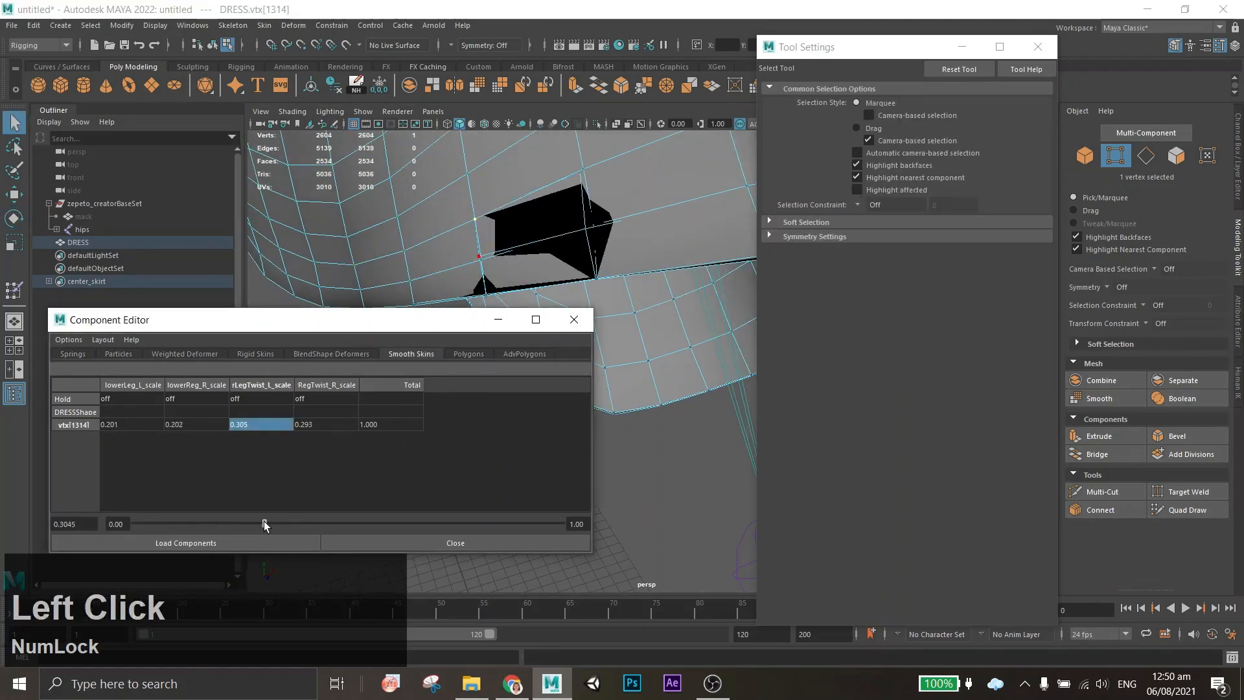
Adjust the lowerLeg_L_scale weights of the vertices around the hem hole, giving vtx[1345] about 0.612.
left_click(487, 296)
left_click(130, 424)
left_click_drag(285, 525, 395, 524)
left_click(536, 293)
left_click(130, 424)
key("z")
left_click(586, 229)
left_click(132, 424)
left_click(595, 284)
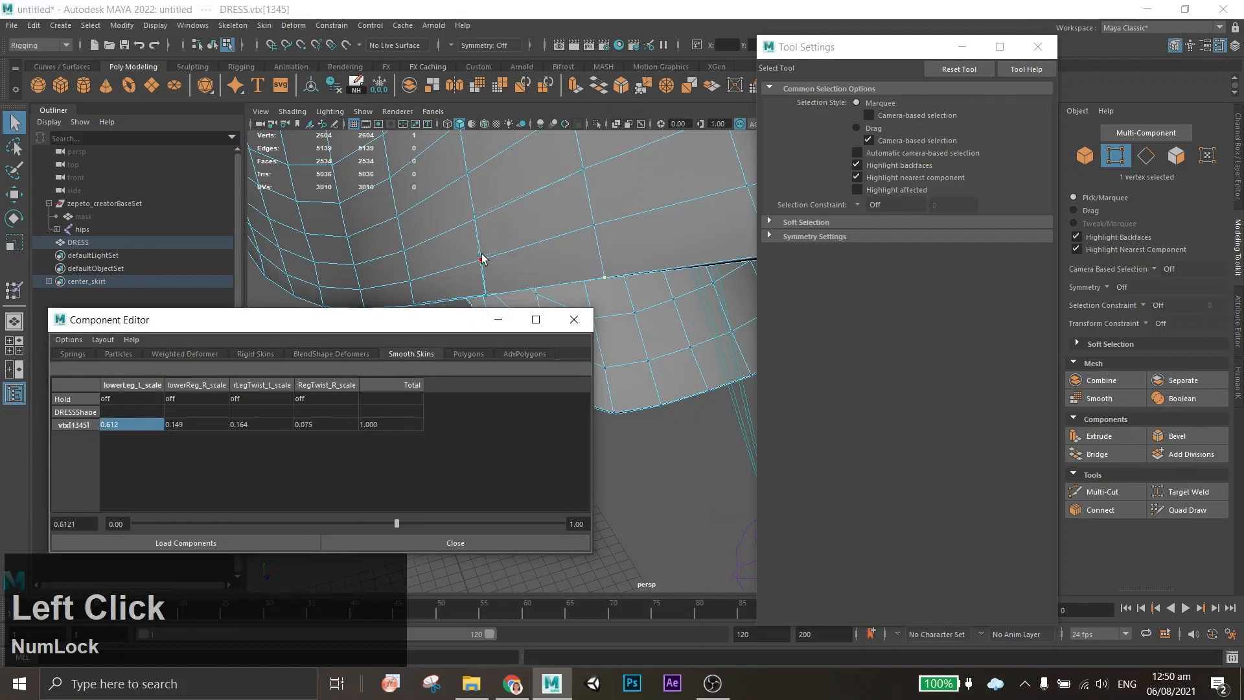
Set the lowerReg_R_scale weight of vtx[2135] to about 0.299 and fine-tune the rLegTwist_L_scale weight of vtx[2162].
left_click(479, 256)
left_click(188, 429)
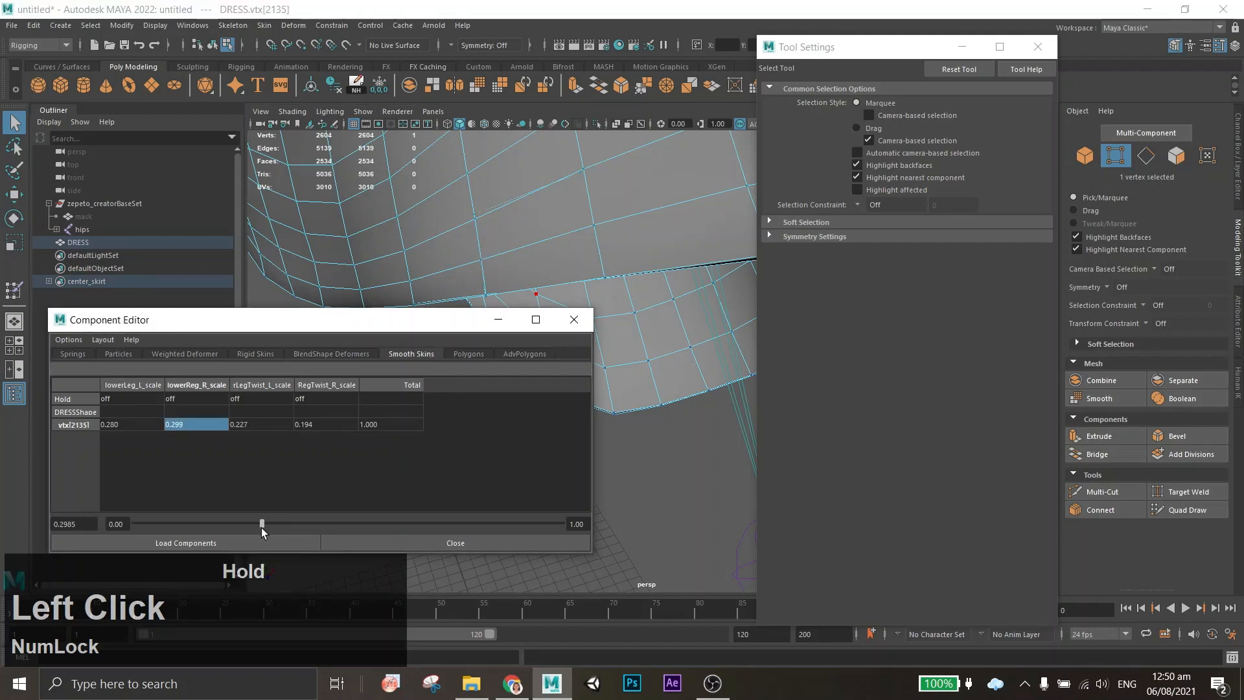
left_click(484, 295)
left_click(158, 422)
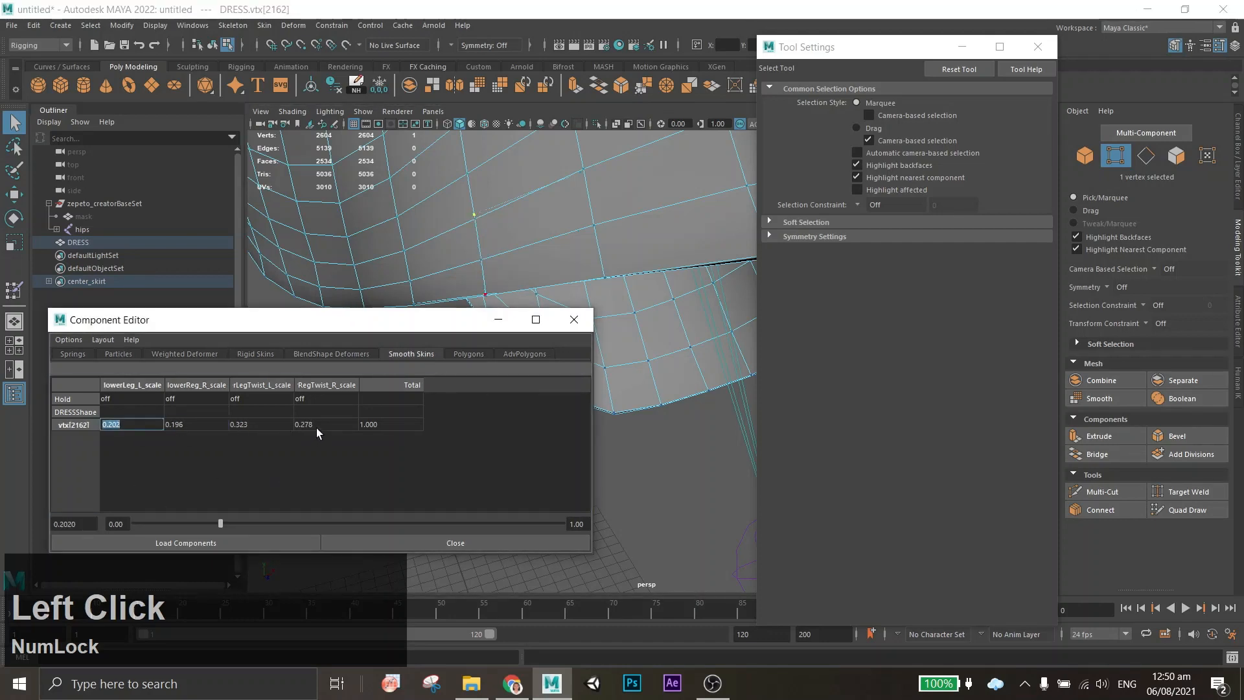
left_click(258, 428)
left_click_drag(266, 522, 262, 524)
Set the lowerReg_R_scale weight of vertex vtx[2108] on the skirt's inner edge to about 0.368.
mouse_move(479, 246)
left_mouse_down("alt")
mouse_move(492, 222)
mouse_move(464, 237)
left_mouse_up("alt")
left_click(526, 255)
left_click(195, 424)
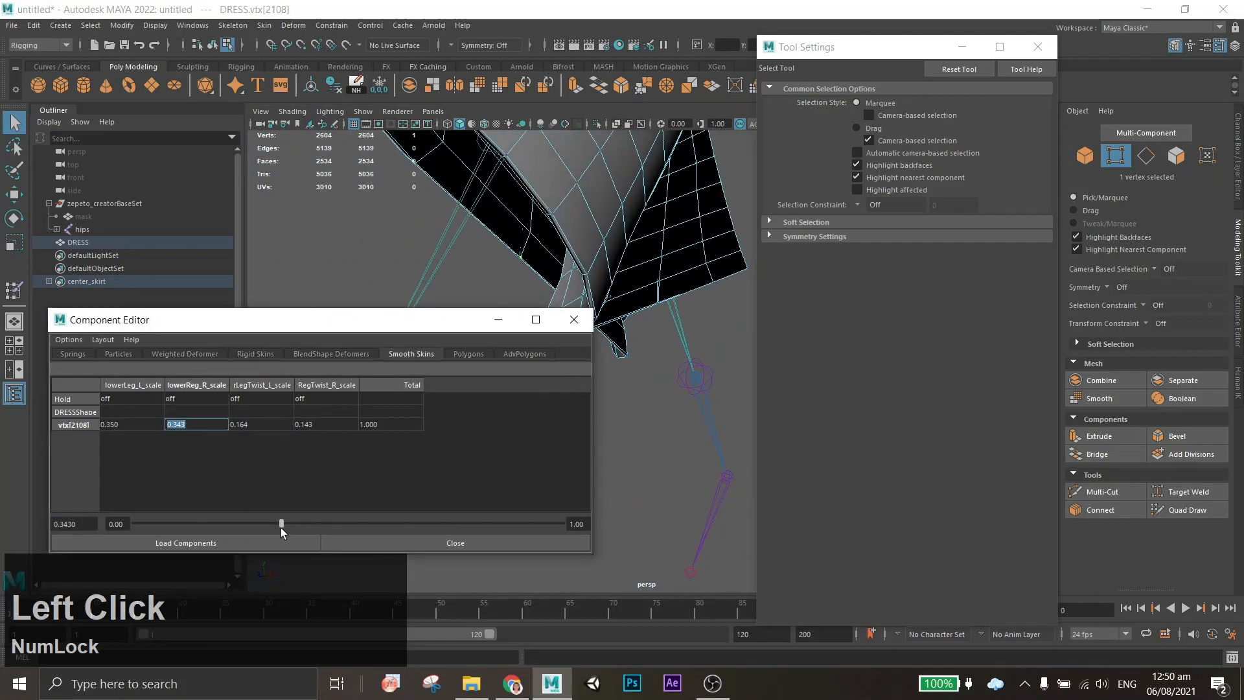
left_click_drag(290, 520, 291, 520)
left_click_drag(524, 252, 478, 231, "alt")
middle_click_drag(478, 231, 513, 285, "alt")
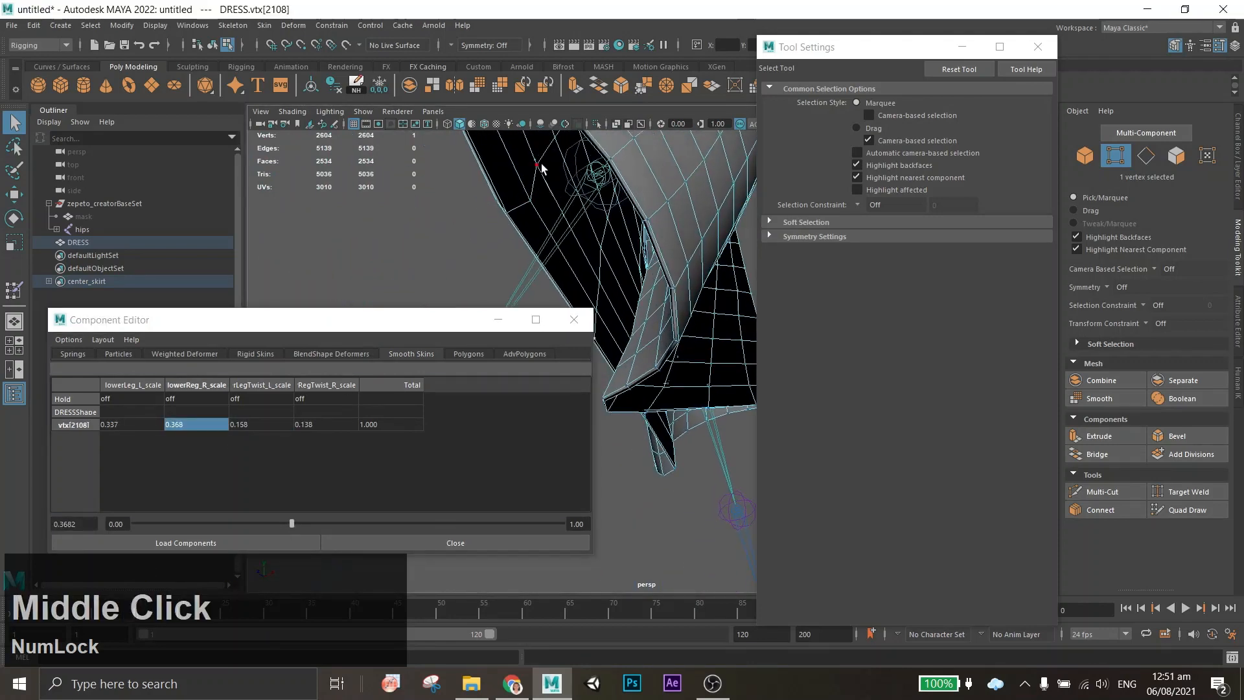
Adjust the lowerLeg_L_scale weight of vtx[2137] and set that of vtx[1344] to about 0.477.
left_click(540, 159)
left_click_drag(551, 207, 577, 258, "alt")
left_click(151, 424)
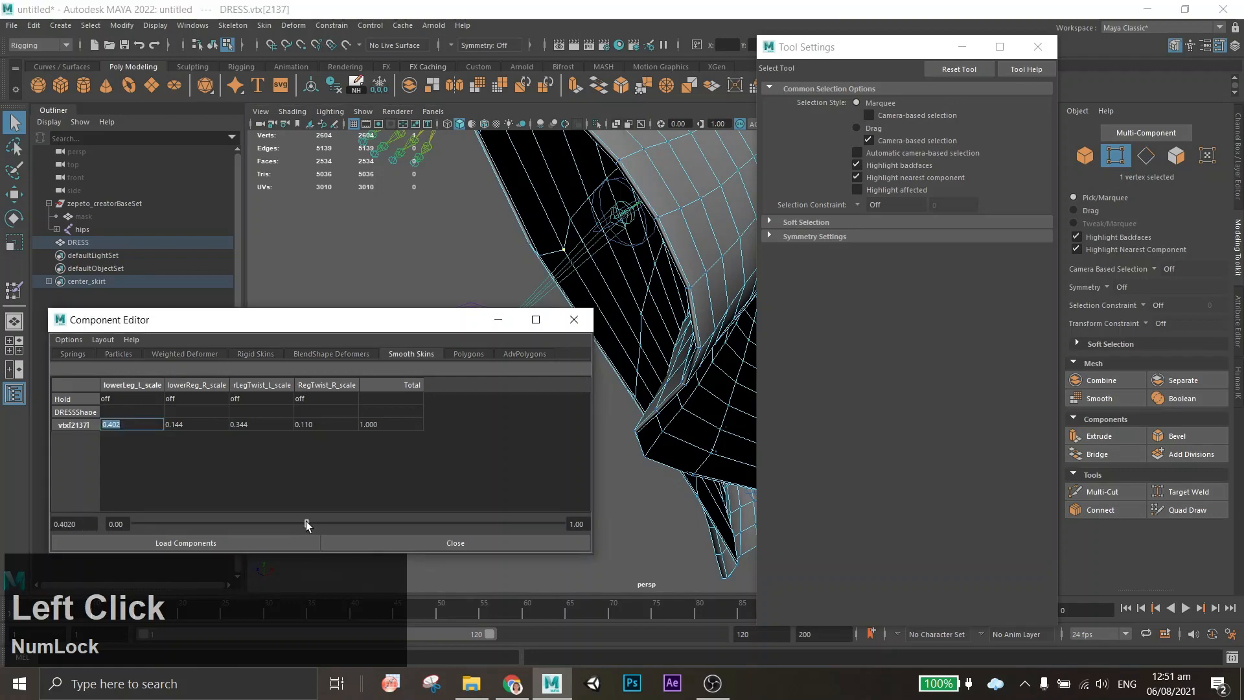
left_click(556, 232)
left_click_drag(555, 232, 613, 269, "alt")
middle_click_drag(613, 269, 628, 326, "alt")
left_click(150, 421)
left_click_drag(318, 522, 339, 525)
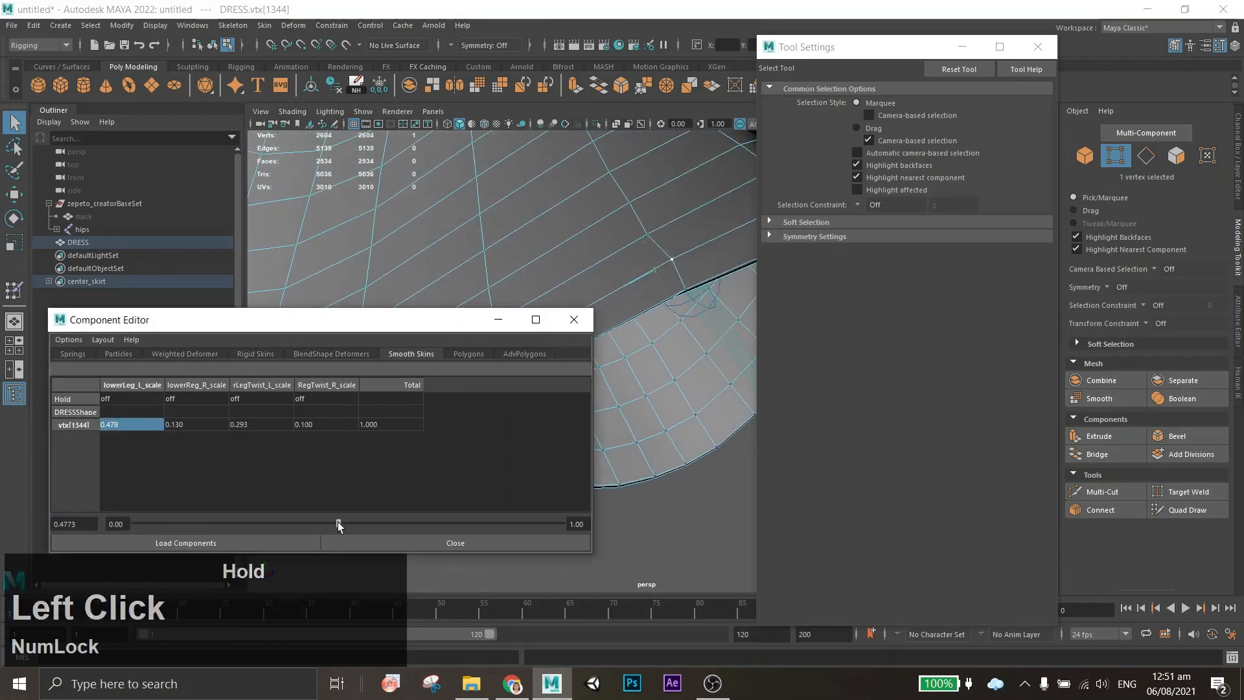
Fine-tune the left leg weights of vtx[1343] and vtx[1345], and set the lowerLeg_L_scale weight of vtx[1344] to about 0.491.
left_click(647, 234)
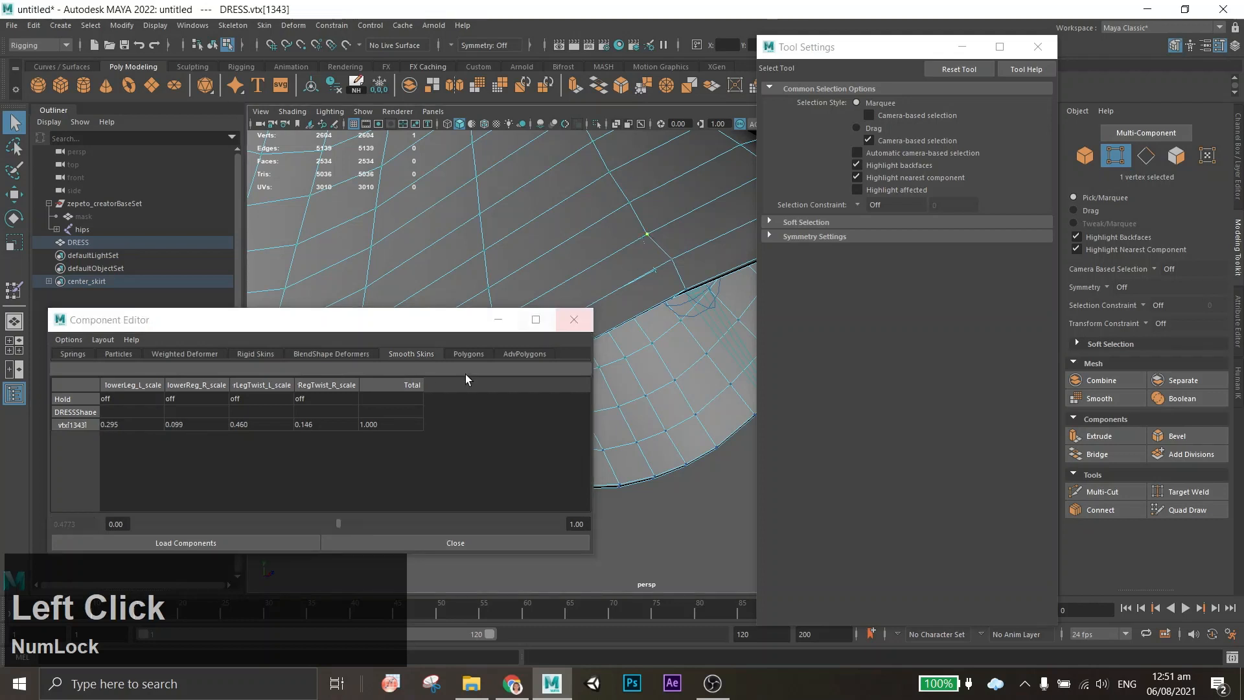
left_click(235, 425)
left_click(681, 289)
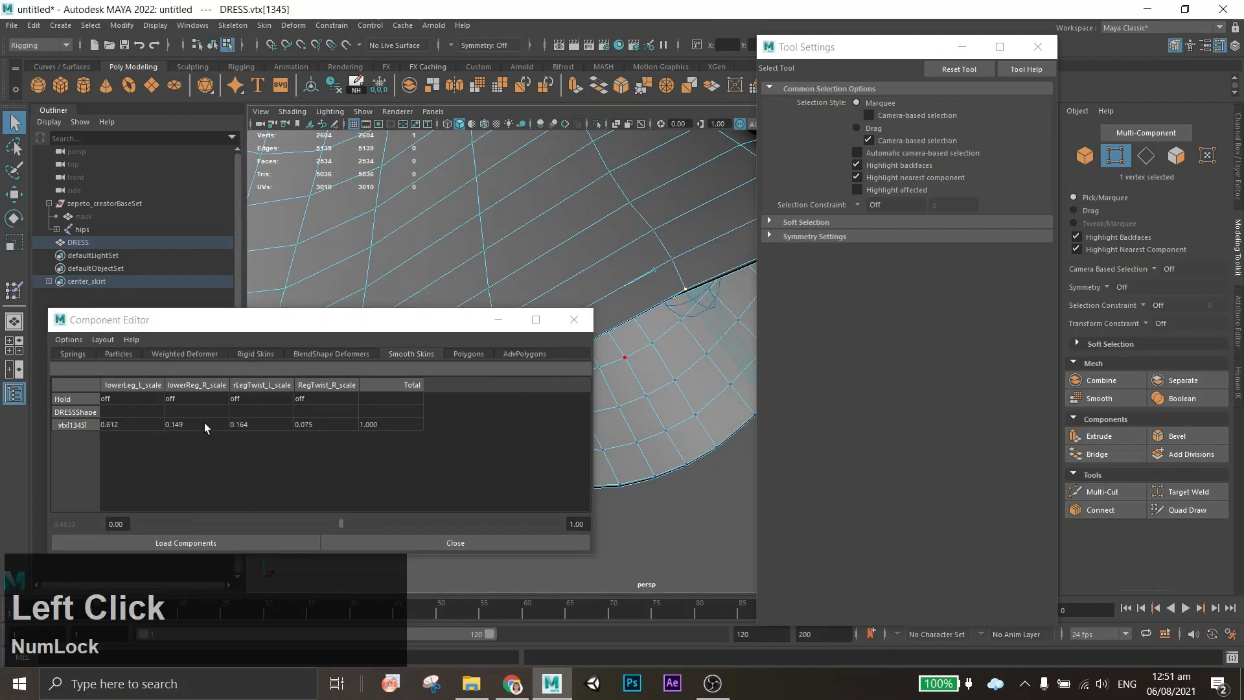
left_click(140, 427)
left_click(395, 524)
left_click(672, 259)
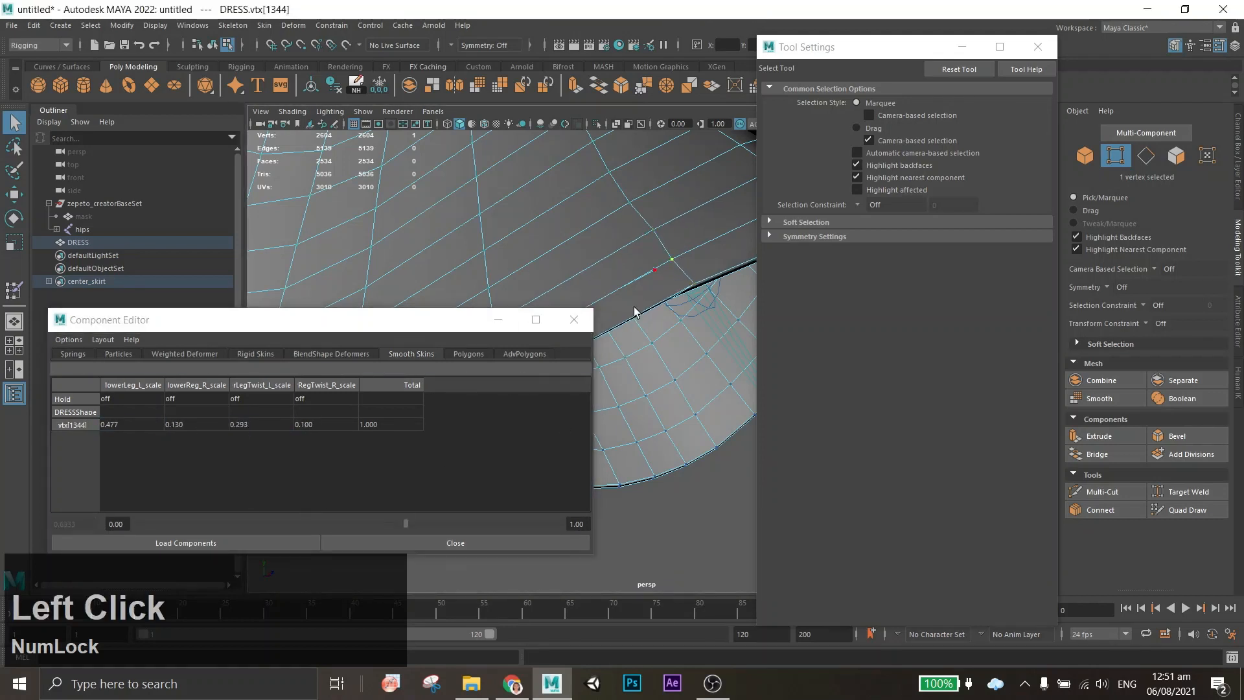
Set the rLegTwist_L_scale weight of vertex vtx[2105] at the upper slit edge to about 0.768.
middle_click_drag(705, 360, 578, 350, "alt")
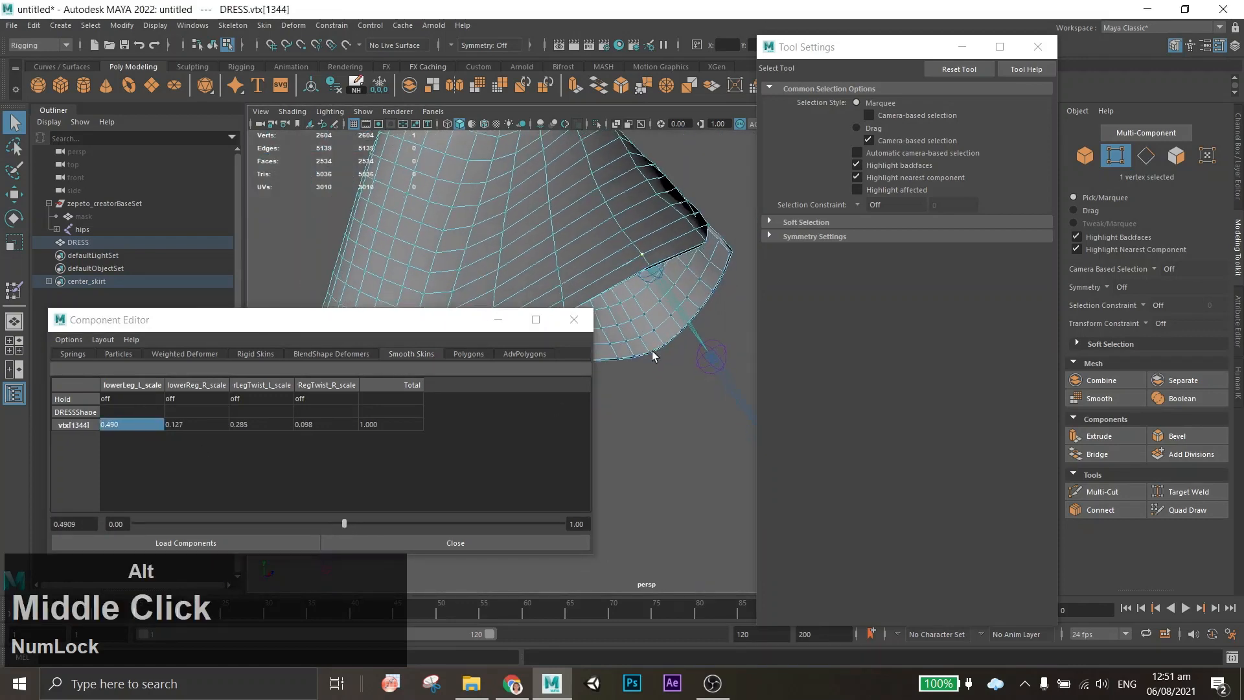
left_click_drag(578, 350, 670, 339, "alt")
middle_click_drag(669, 339, 635, 312, "alt")
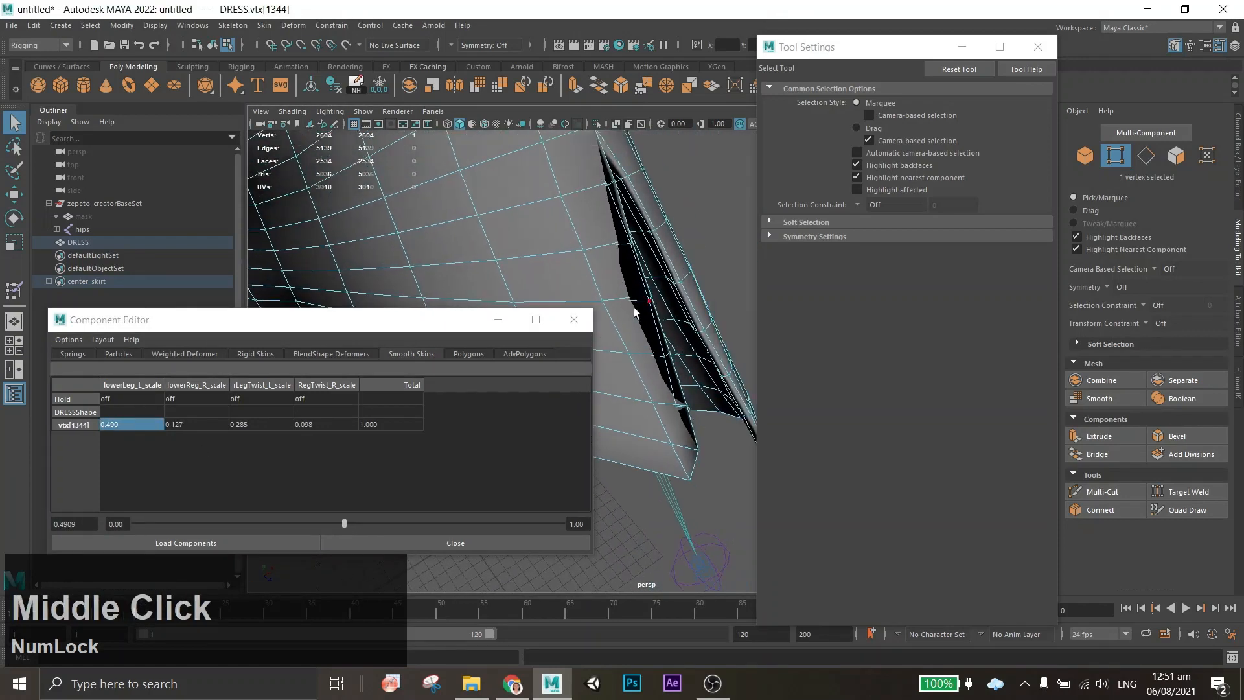
left_click(634, 313)
left_click_drag(634, 313, 636, 364, "alt")
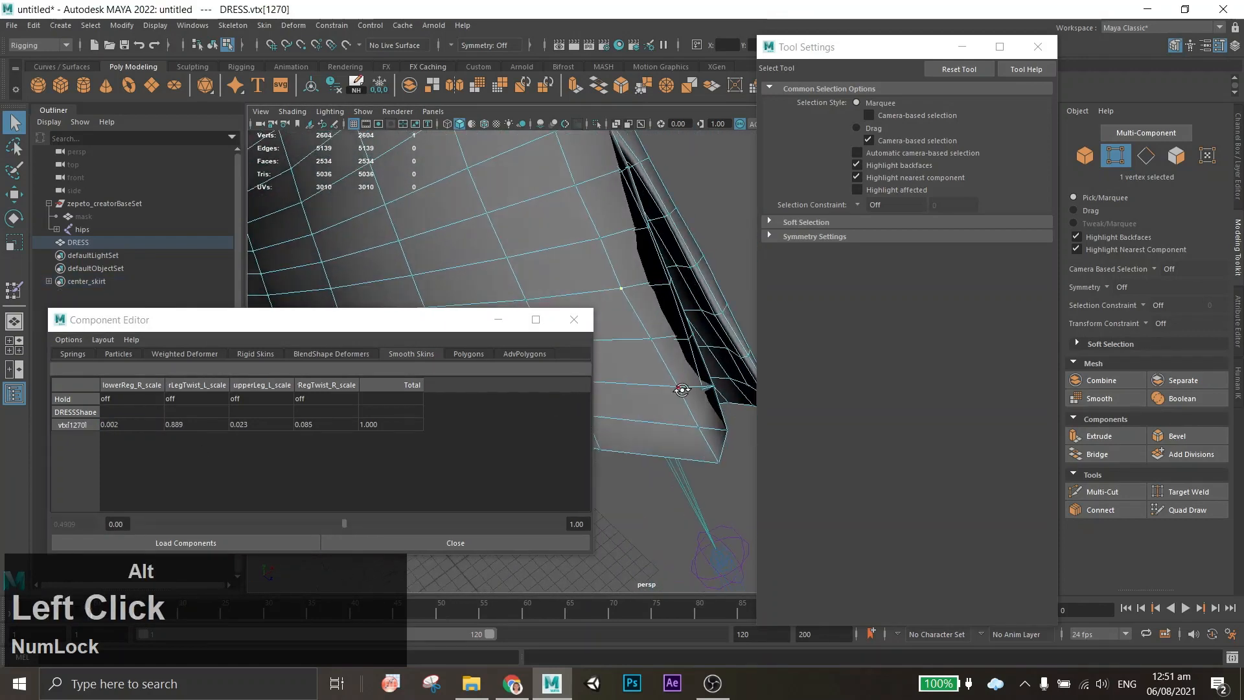
scroll(636, 364, "down", 2, "alt")
middle_click_drag(636, 364, 592, 253, "alt")
mouse_move(591, 253)
left_mouse_down("alt")
mouse_move(576, 260)
mouse_move(587, 269)
left_mouse_up("alt")
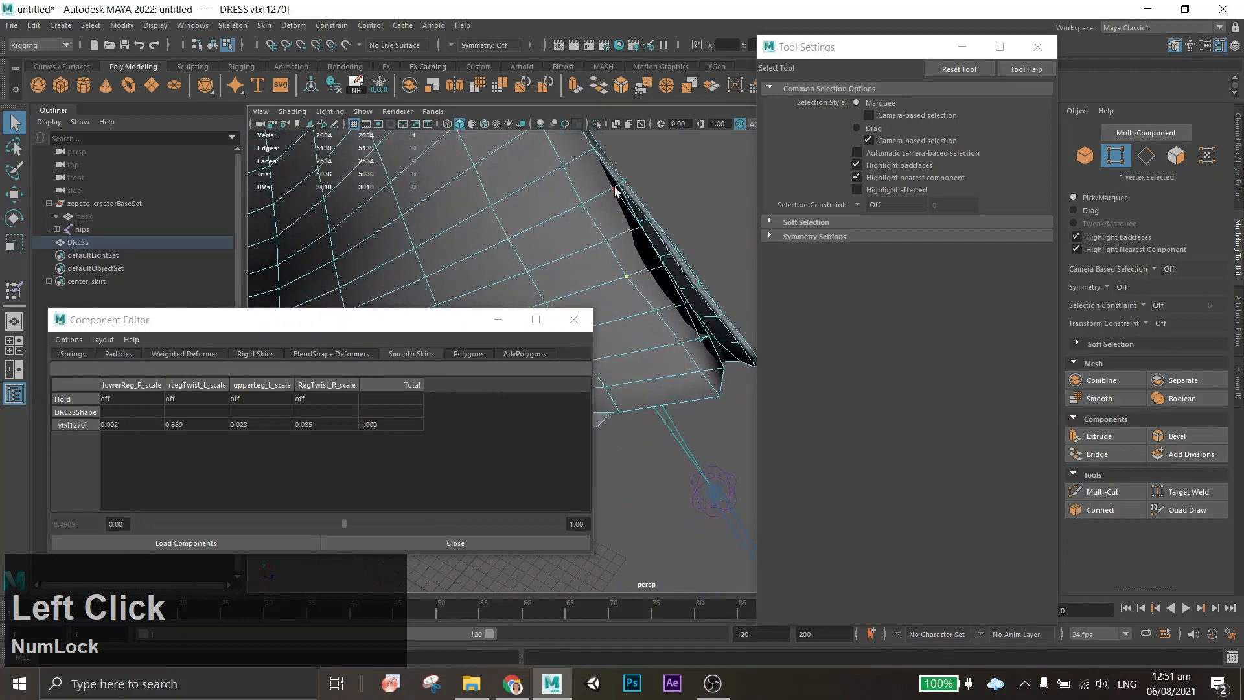
left_click(586, 269)
middle_click_drag(586, 269, 576, 156, "alt")
left_click(132, 424)
left_click_drag(389, 524, 461, 524)
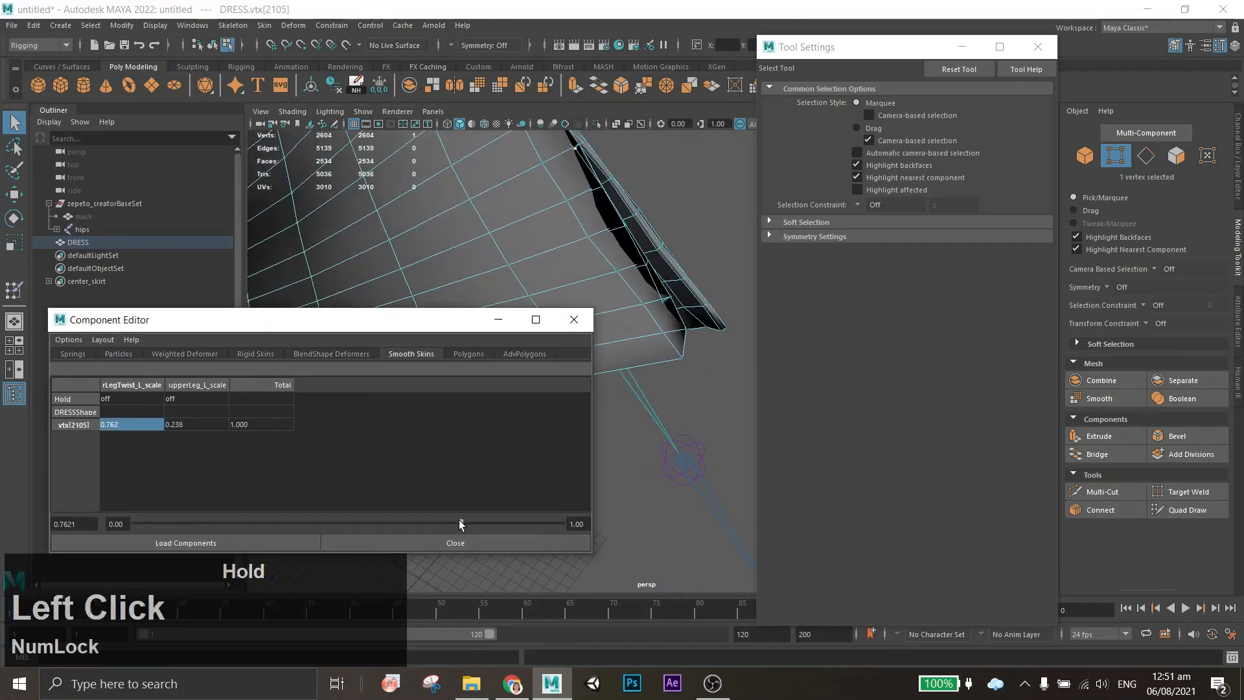
Adjust the rLegTwist_L_scale weight of vtx[1274] and set that of vtx[1272] to about 0.851.
left_click(543, 163)
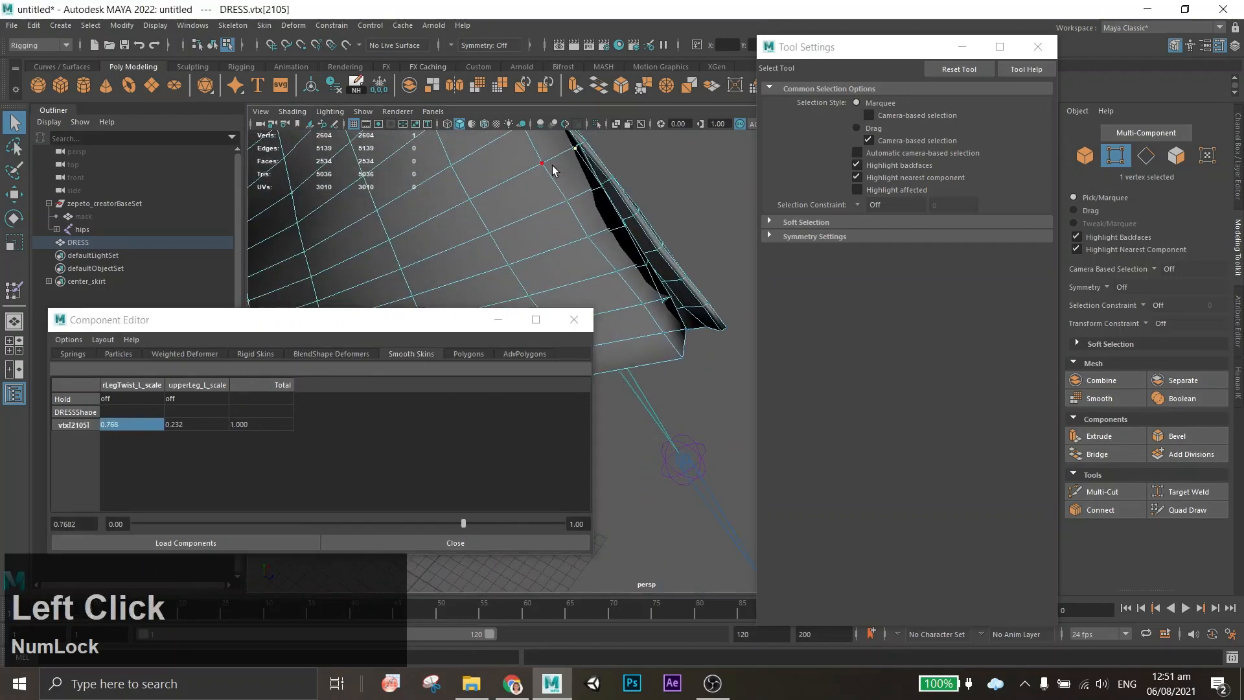
left_click(153, 431)
left_click(546, 259)
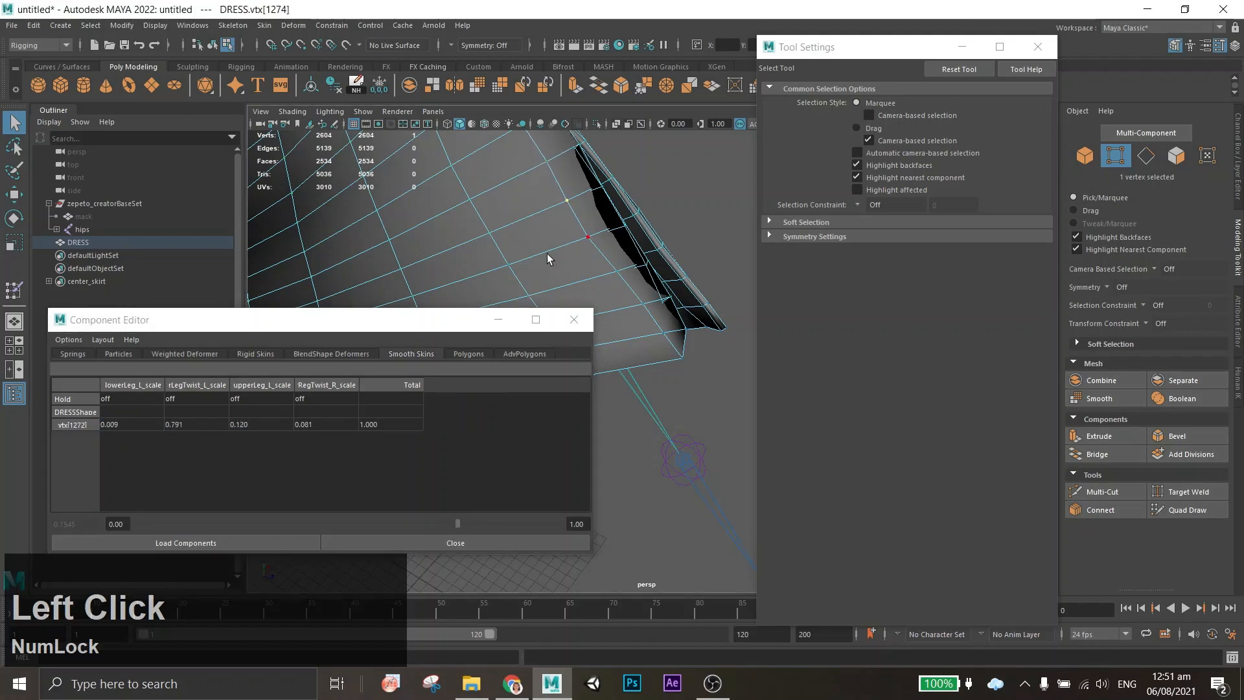
left_click(196, 425)
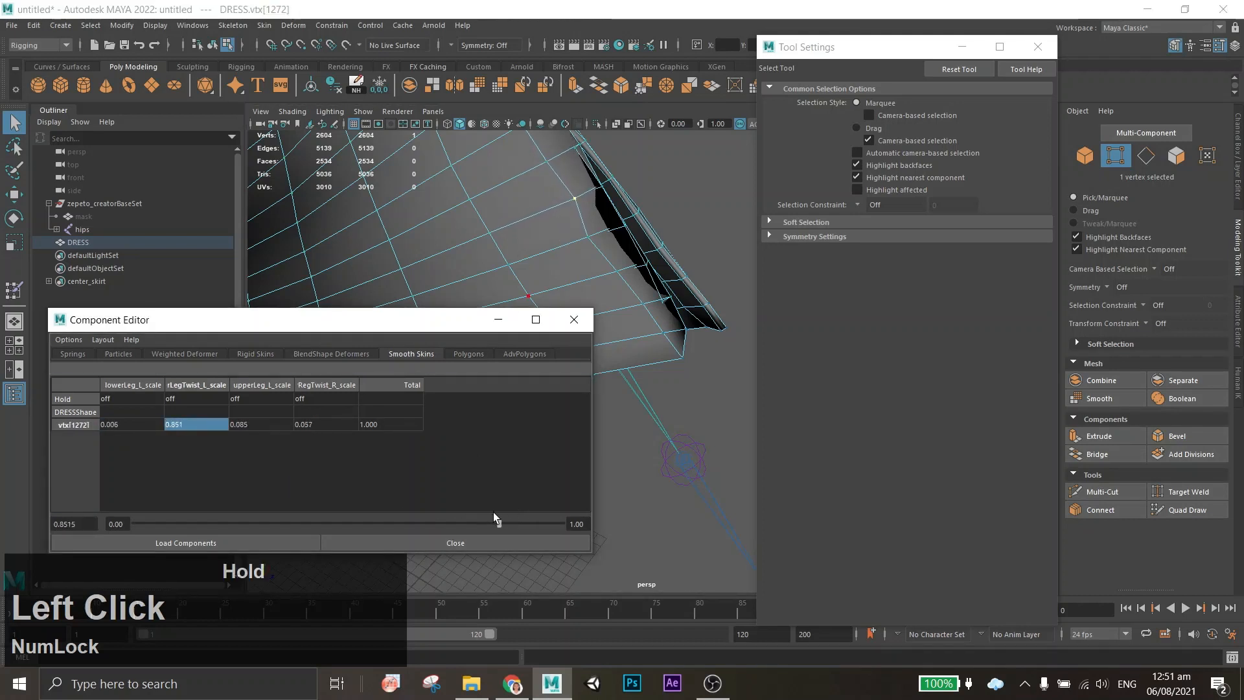
Fine-tune the rLegTwist_L_scale weight of vtx[1270] and set that of vtx[1268] to about 0.859.
left_click(588, 237)
left_click(310, 425)
left_click(195, 425)
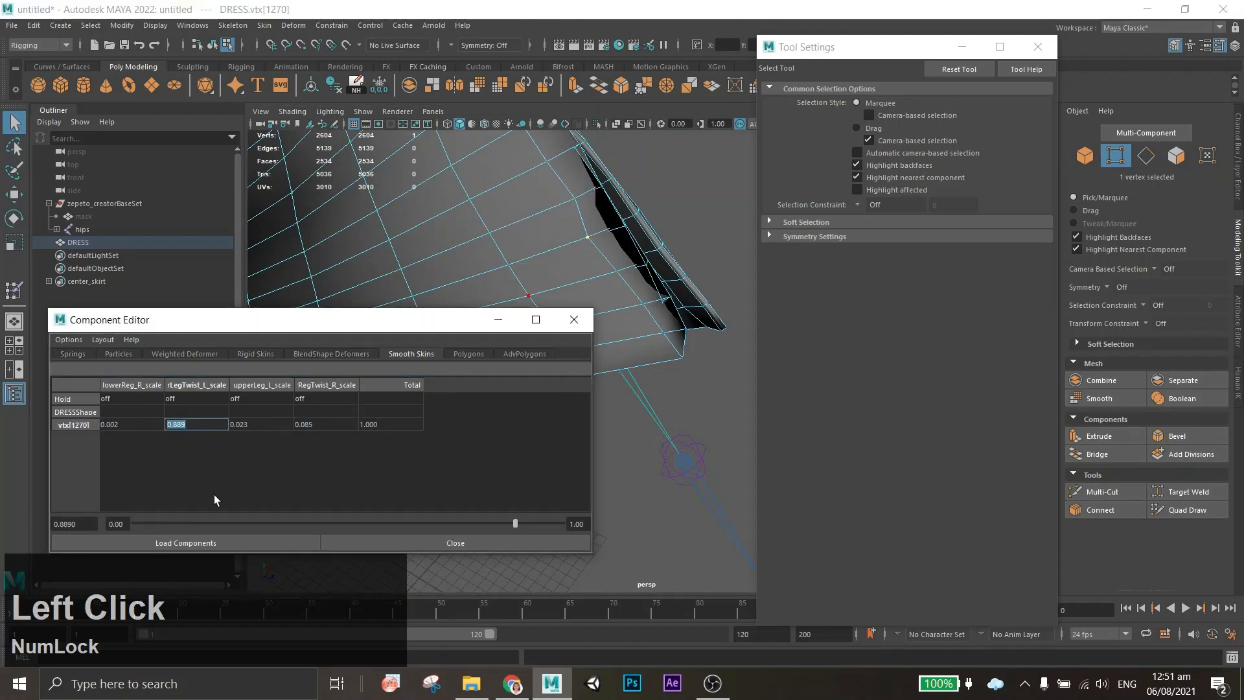
left_click(616, 271)
left_click(259, 425)
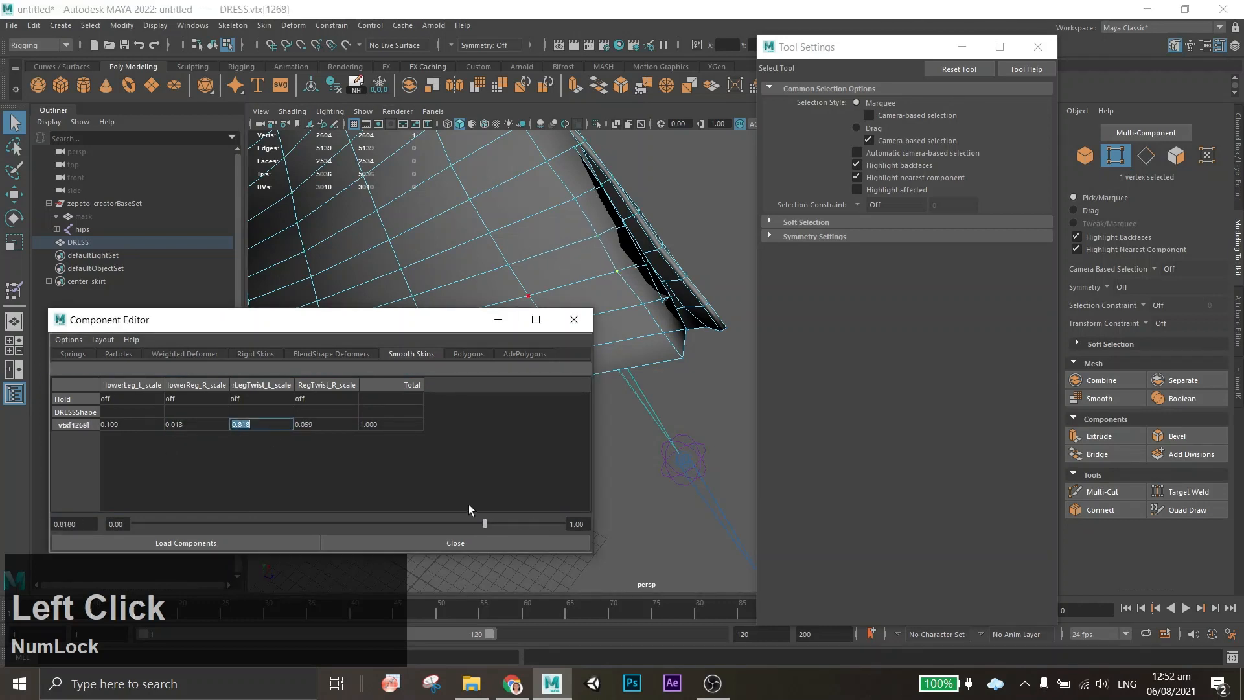
left_click_drag(503, 524, 503, 523)
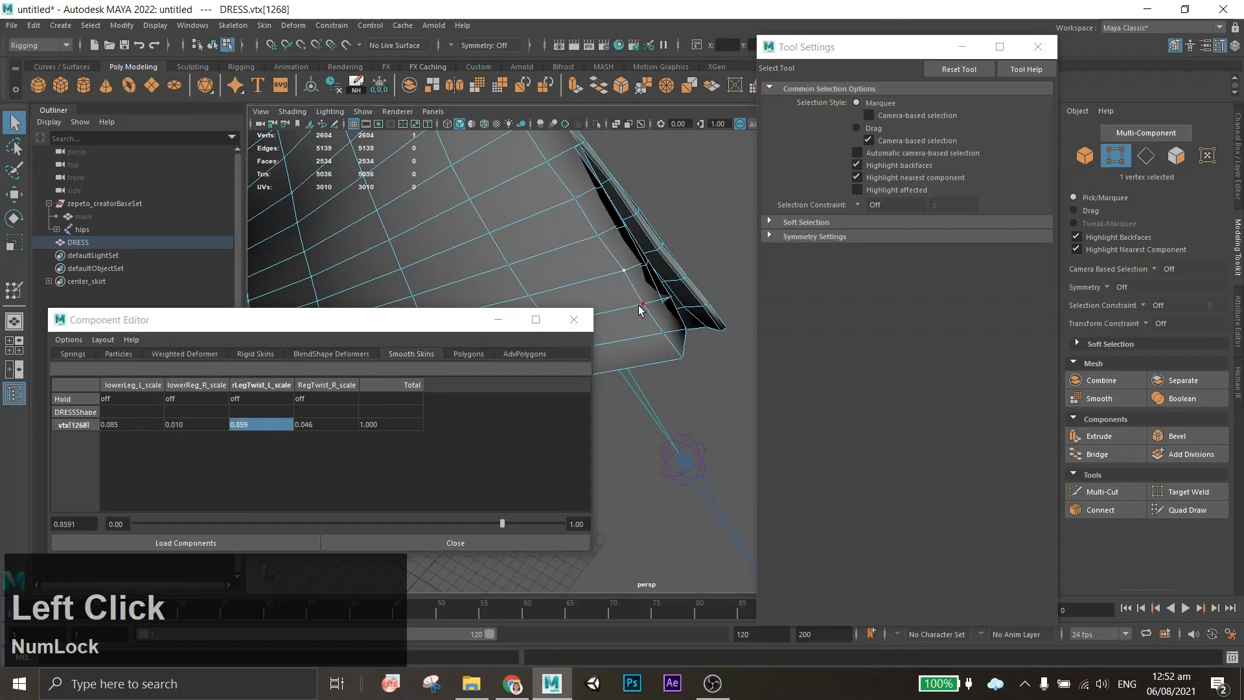
Adjust the rLegTwist_L_scale weight of the vertex below vtx[1268] and the lowerLeg_L_scale weight of vtx[1264].
left_click(269, 426)
left_click_drag(418, 526, 417, 525)
left_click(663, 332)
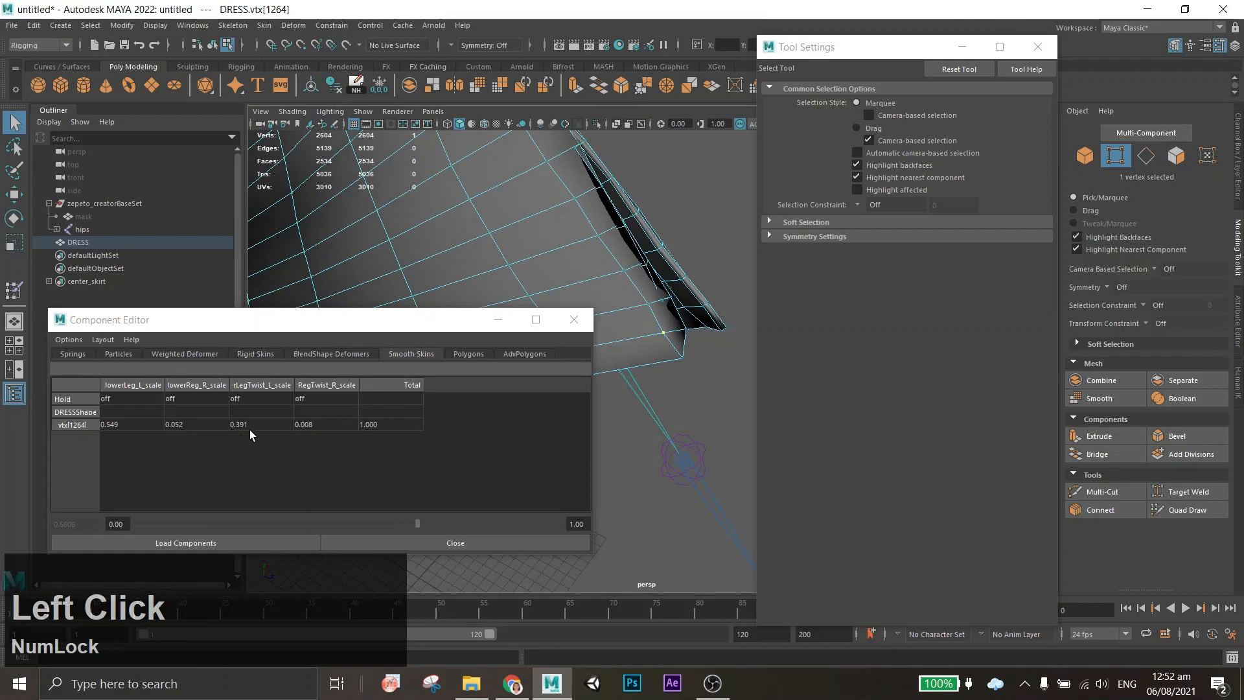
left_click(129, 424)
Adjust the rLegTwist_L_scale weight of vtx[2102] and the lowerLeg_L_scale weight of vtx[2103] along the slit edge.
left_click(632, 300)
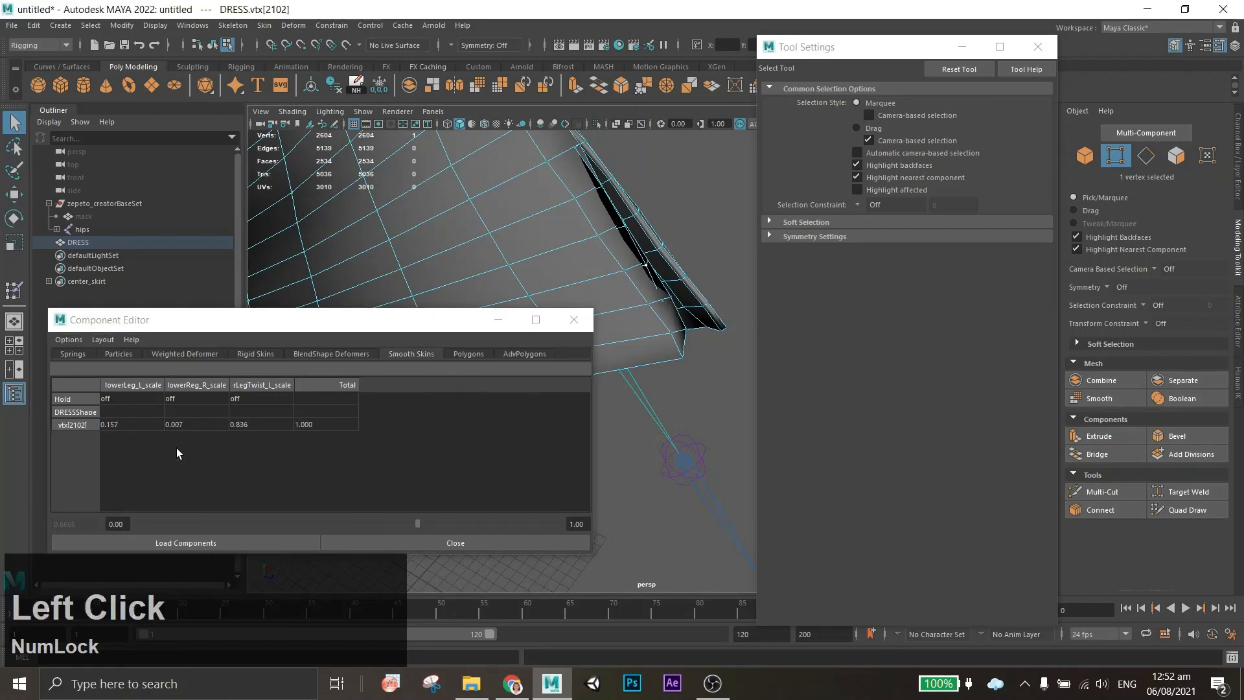
left_click(245, 425)
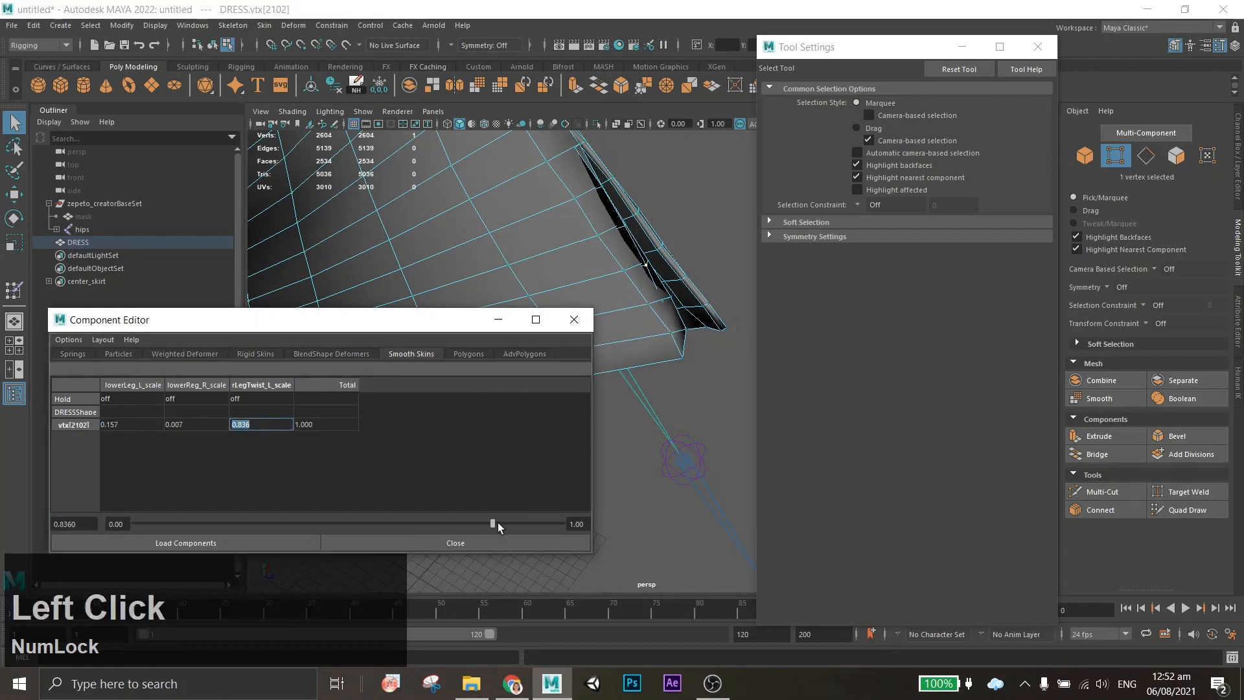
left_click(544, 280)
left_click(245, 424)
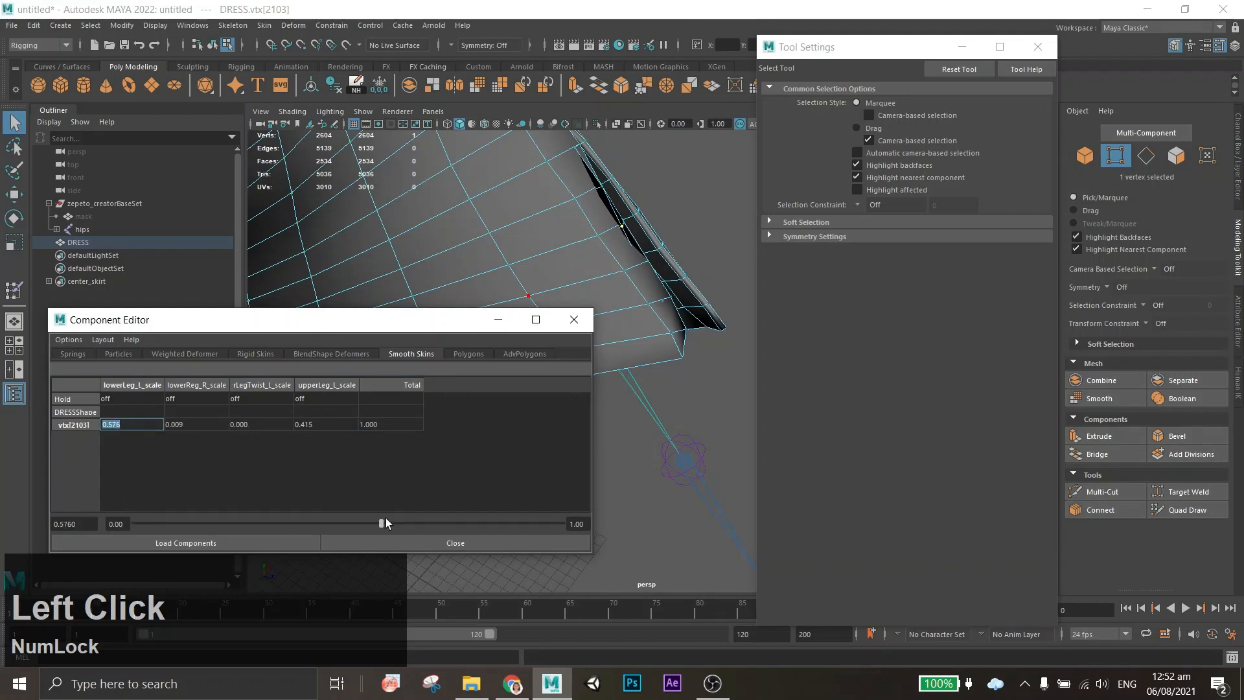
Lower the rLegTwist_L_scale weight of vtx[2104] on the slit's upper edge.
left_click(577, 202)
left_click(197, 424)
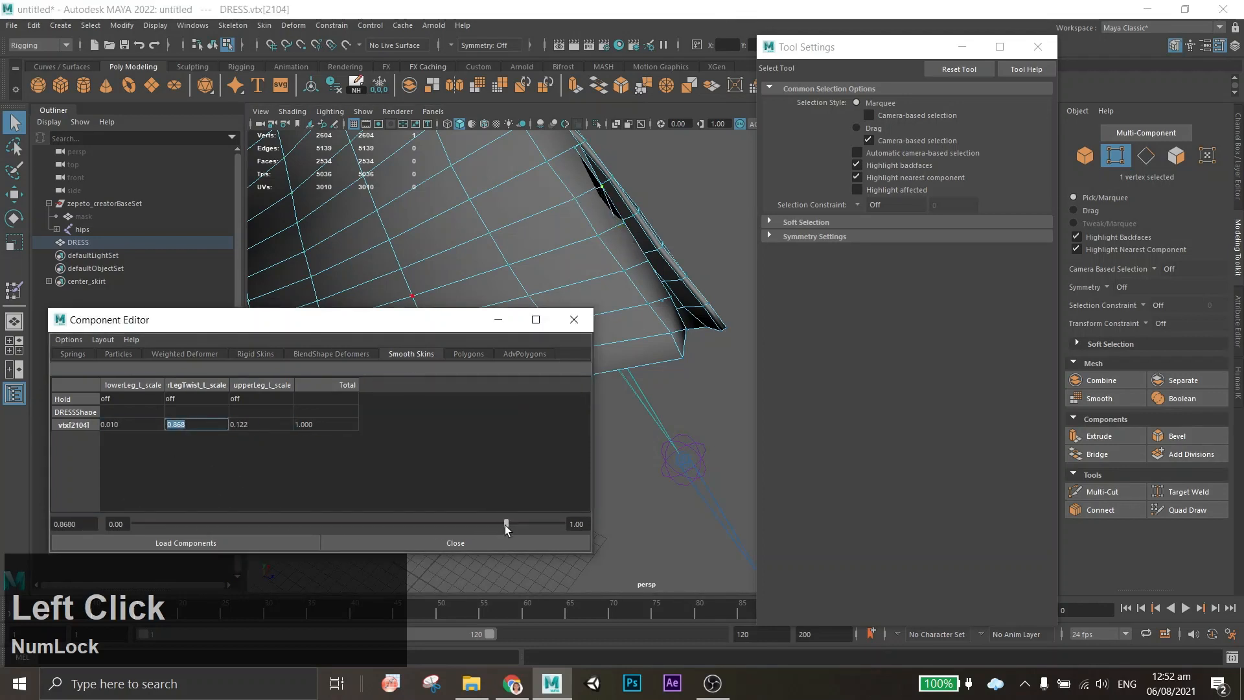
left_click_drag(388, 520, 399, 521)
left_click_drag(499, 295, 513, 279, "alt")
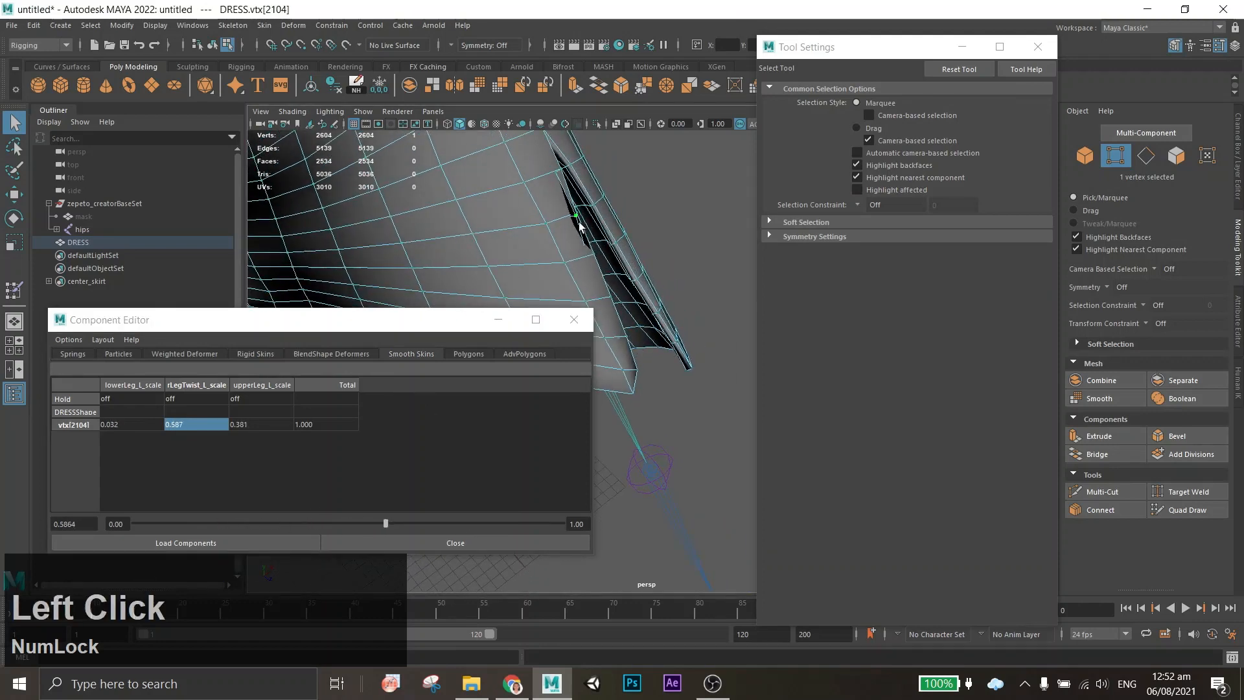
middle_click_drag(580, 225, 652, 239, "alt")
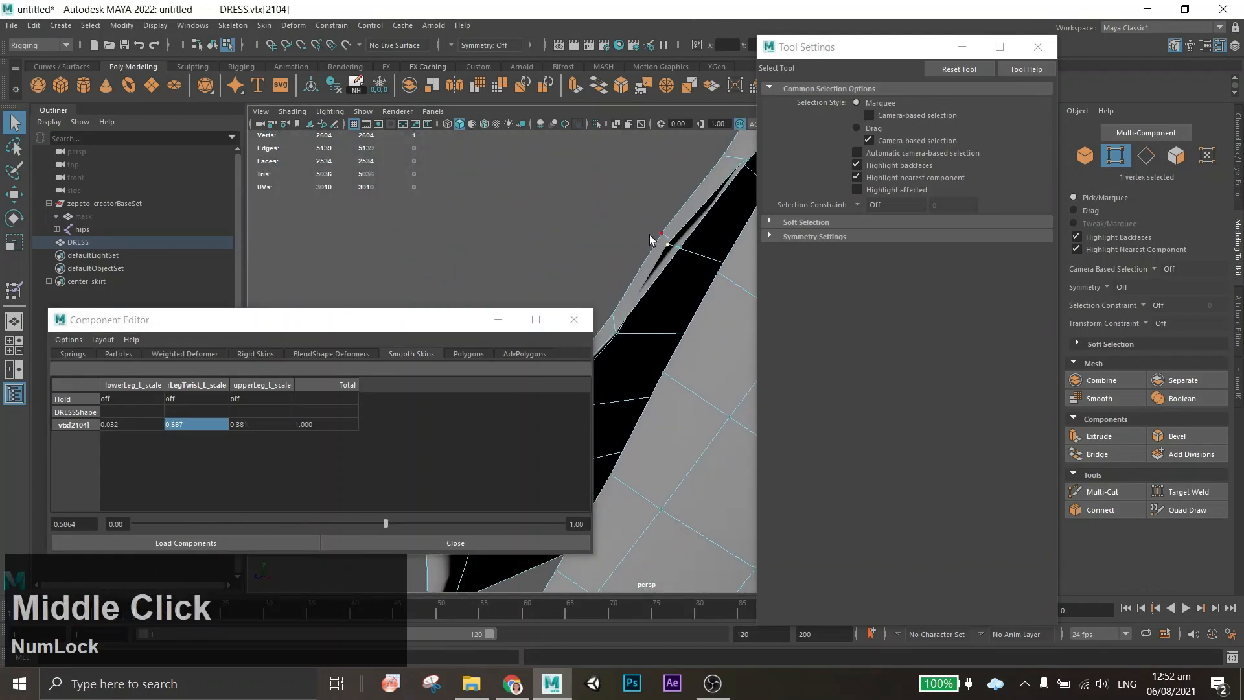
left_click(667, 245)
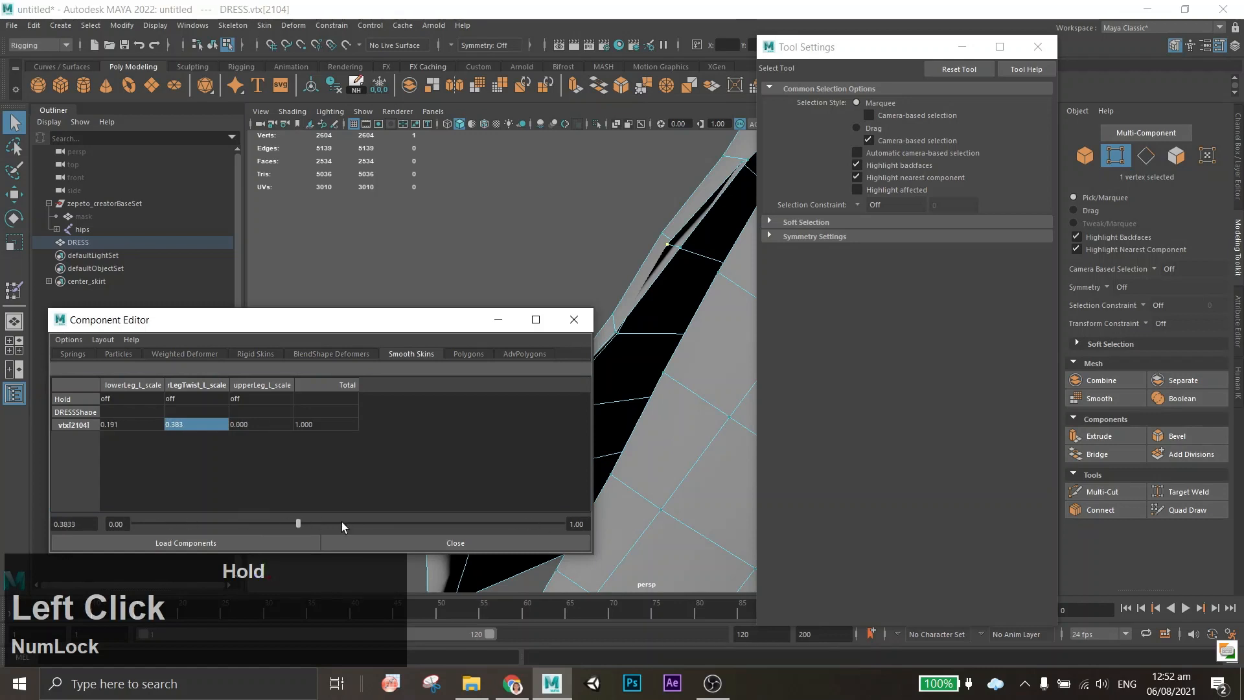
Adjust the rLegTwist_L_scale weights of slit-edge vertices vtx[1271] and vtx[1269], and set that of vtx[1273] to about 0.936.
left_click(681, 246)
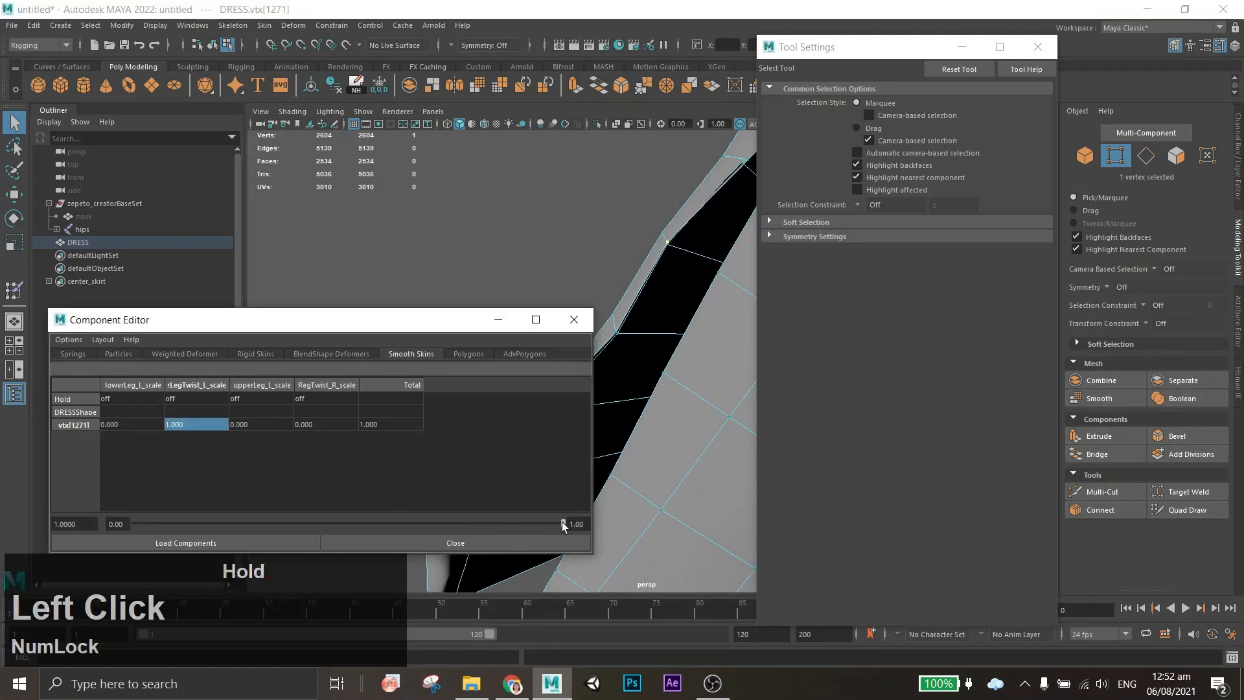
left_click(616, 336)
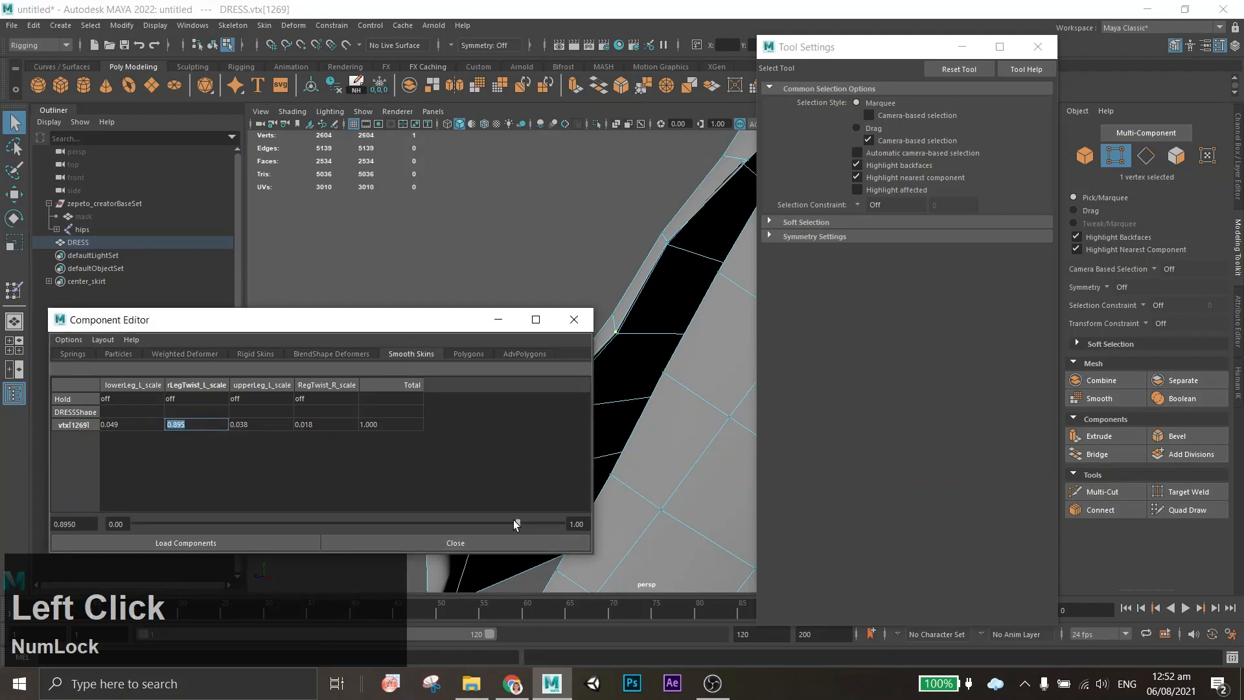
left_click(679, 259)
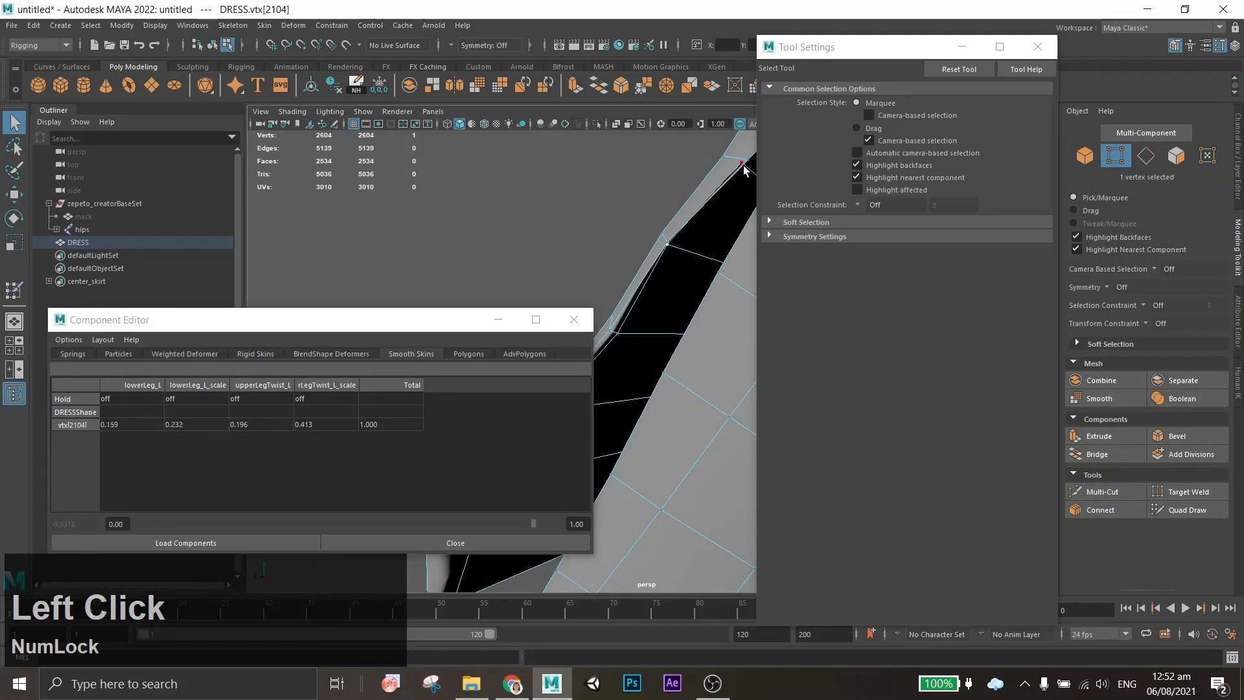
left_click(225, 442)
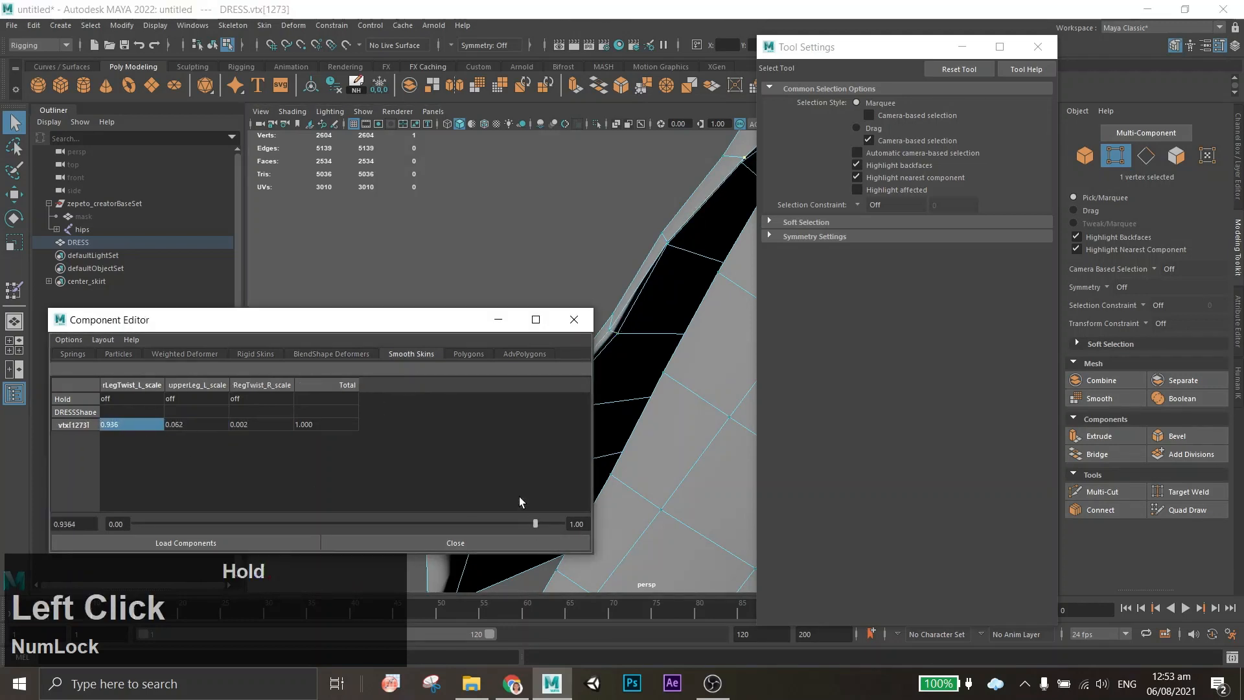
scroll(680, 389, "down", 3)
left_click_drag(681, 389, 707, 360, "alt")
scroll(706, 360, "down", 2, "alt")
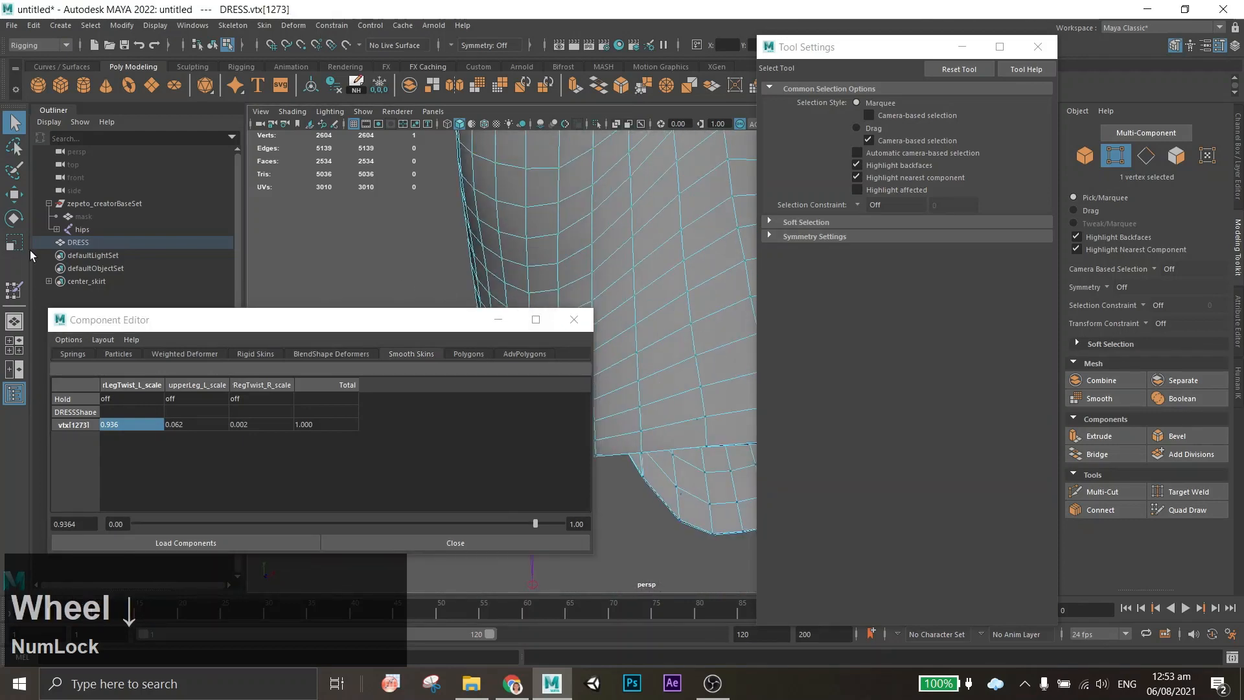
Narrow the Component Editor, move the Tool Settings window off the model, and return to object selection mode.
key("e")
scroll(710, 324, "down", 3)
middle_click_drag(710, 324, 708, 329, "alt")
left_click_drag(595, 384, 432, 384)
left_click_drag(890, 52, 912, 420)
middle_click_drag(693, 379, 686, 383, "alt")
left_click(686, 383)
left_click_drag(686, 384, 1142, 338, "alt")
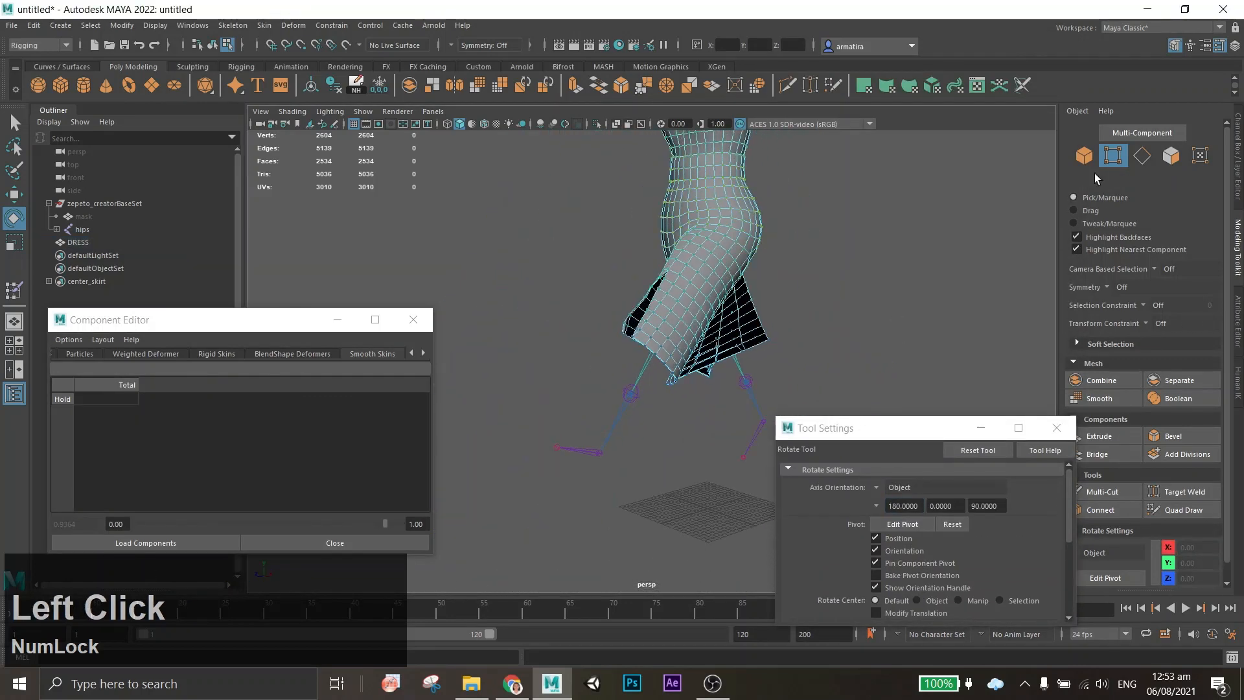
left_click(1085, 159)
Select the upperLeg_L and upperReg_R joints together and set their Rotate Y to 0.
left_click_drag(1021, 250, 897, 286, "alt")
left_click(897, 286)
left_click(641, 124)
left_click(580, 175)
left_click(14, 122)
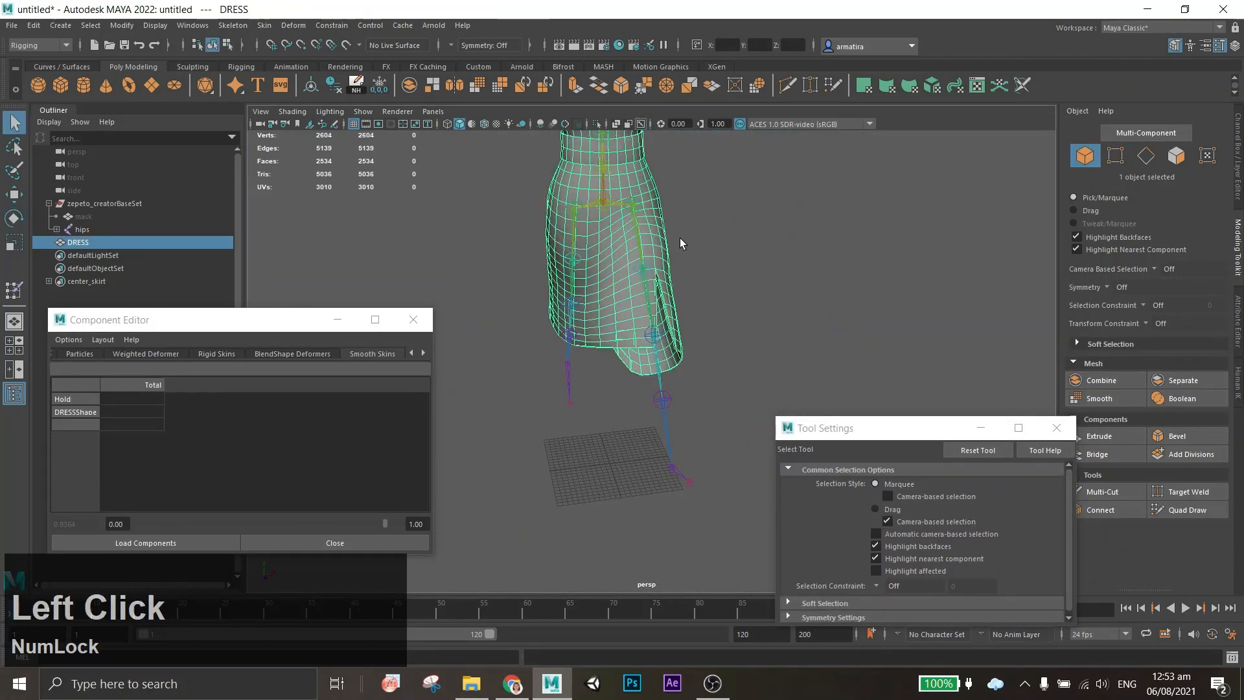
left_click(638, 227)
left_click(575, 225, "shift")
left_click(1235, 46)
left_click(1196, 190)
type("0")
key("Return")
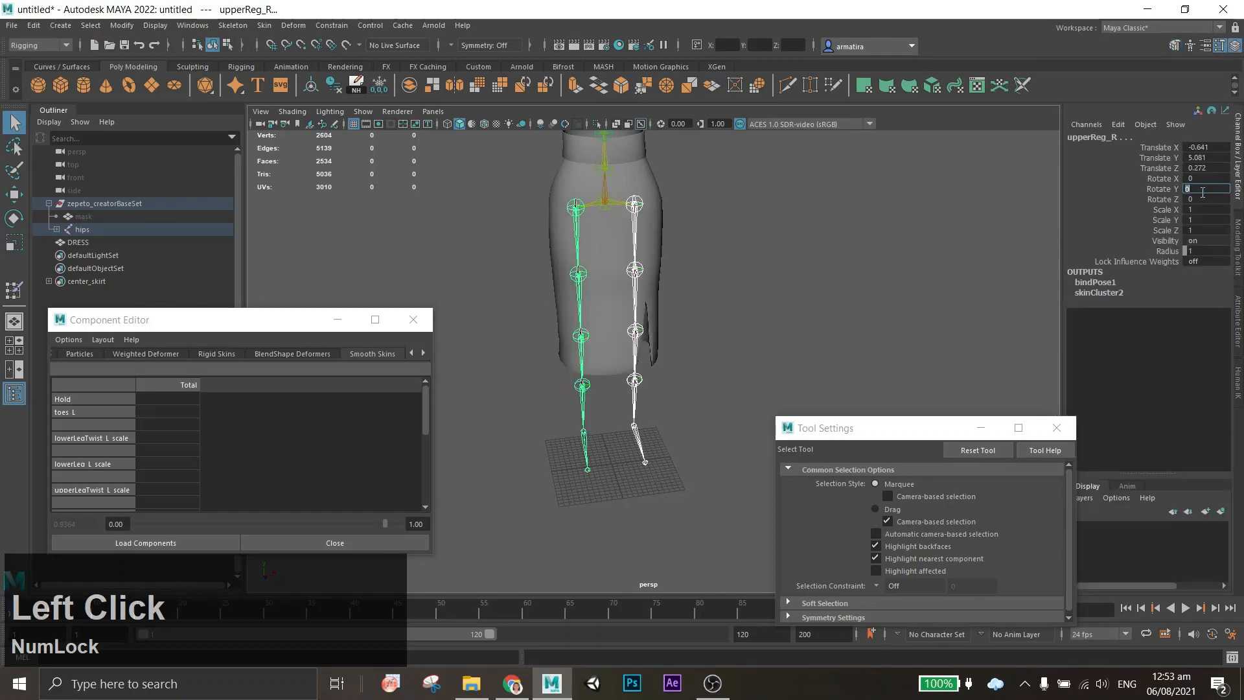
Try rotating the two upper leg joints to test the skirt's deformation, undoing each rotation.
left_click_drag(862, 285, 770, 313, "alt")
key("e")
left_click_drag(867, 233, 845, 334, "alt")
left_click(844, 333)
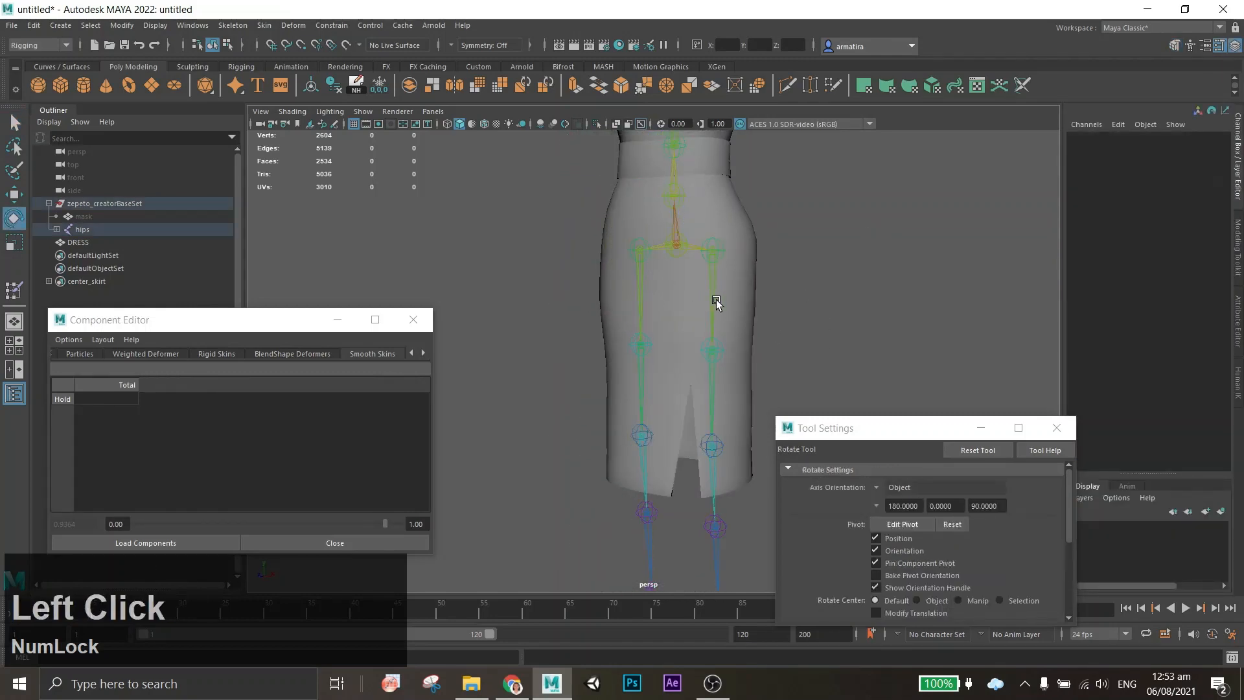
left_click(713, 251)
left_click_drag(689, 246, 853, 300)
key("ctrl+z")
left_click(638, 302)
left_click_drag(620, 301, 573, 234)
left_click_drag(572, 235, 694, 293, "alt")
key("ctrl+z")
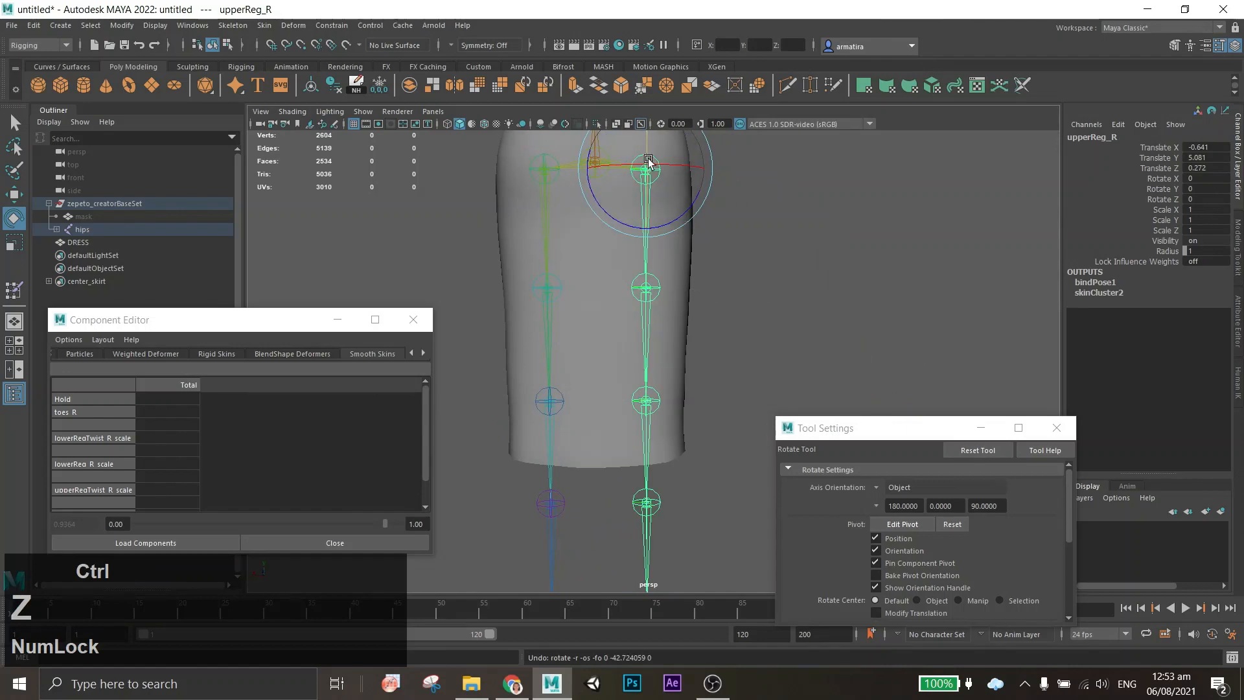
Rotate the upperReg_R joint to pose the right leg and switch the DRESS mesh to vertex selection.
left_click_drag(649, 163, 650, 227)
left_click(609, 285)
left_click_drag(610, 285, 512, 381, "alt")
scroll(505, 381, "up", 4)
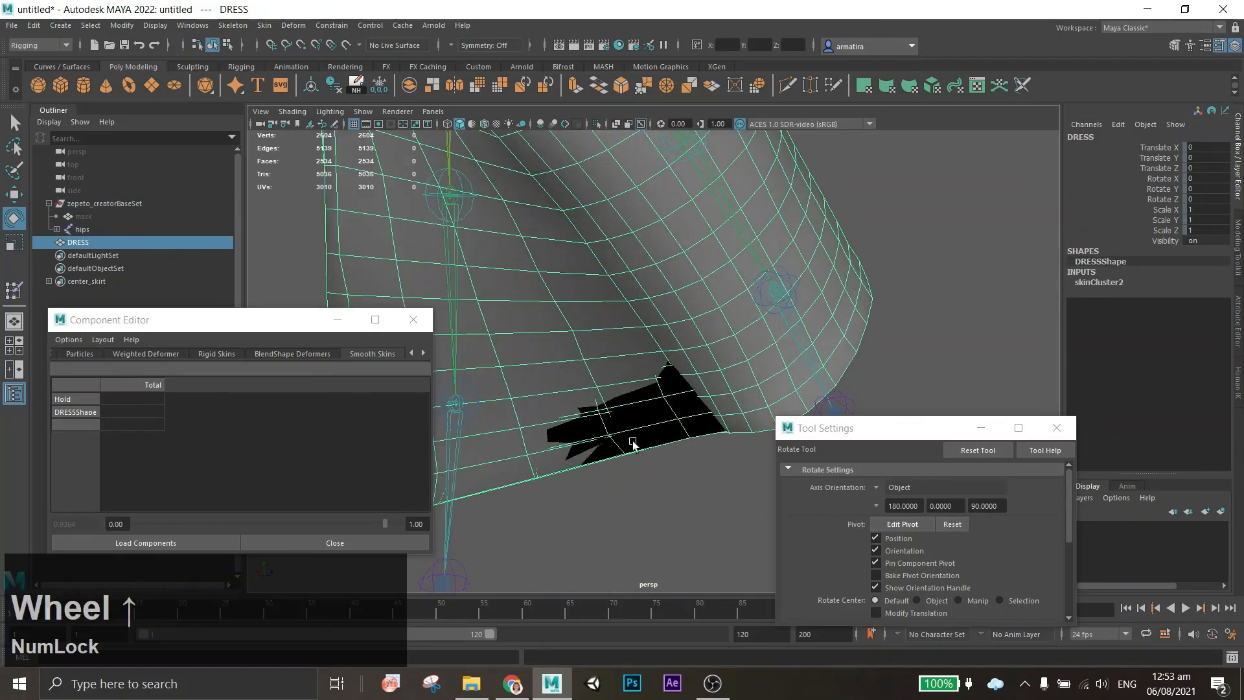
left_click(9, 288)
left_click(15, 124)
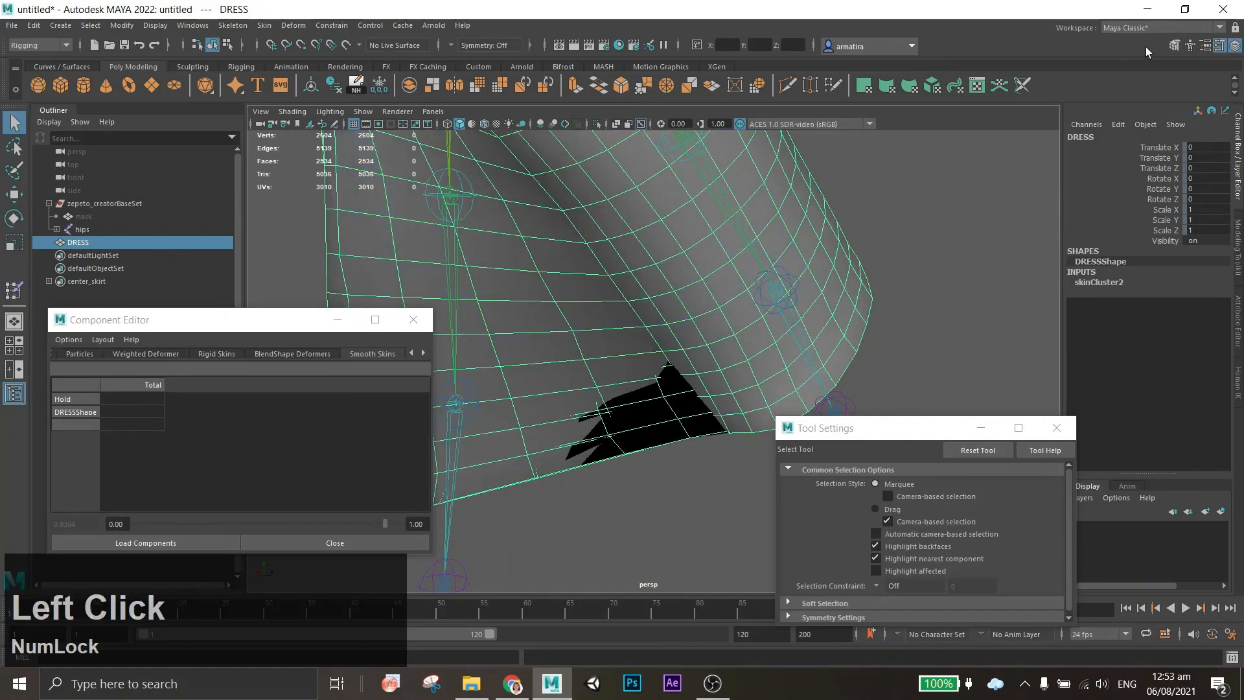
left_click(1174, 46)
left_click(1115, 156)
Try changing the lowerReg_R_scale weights of hem vertices vtx[1372] and vtx[1374], and undo the change.
scroll(613, 445, "up", 3)
middle_click_drag(614, 444, 676, 382, "alt")
left_click(631, 374)
left_click(639, 418, "shift")
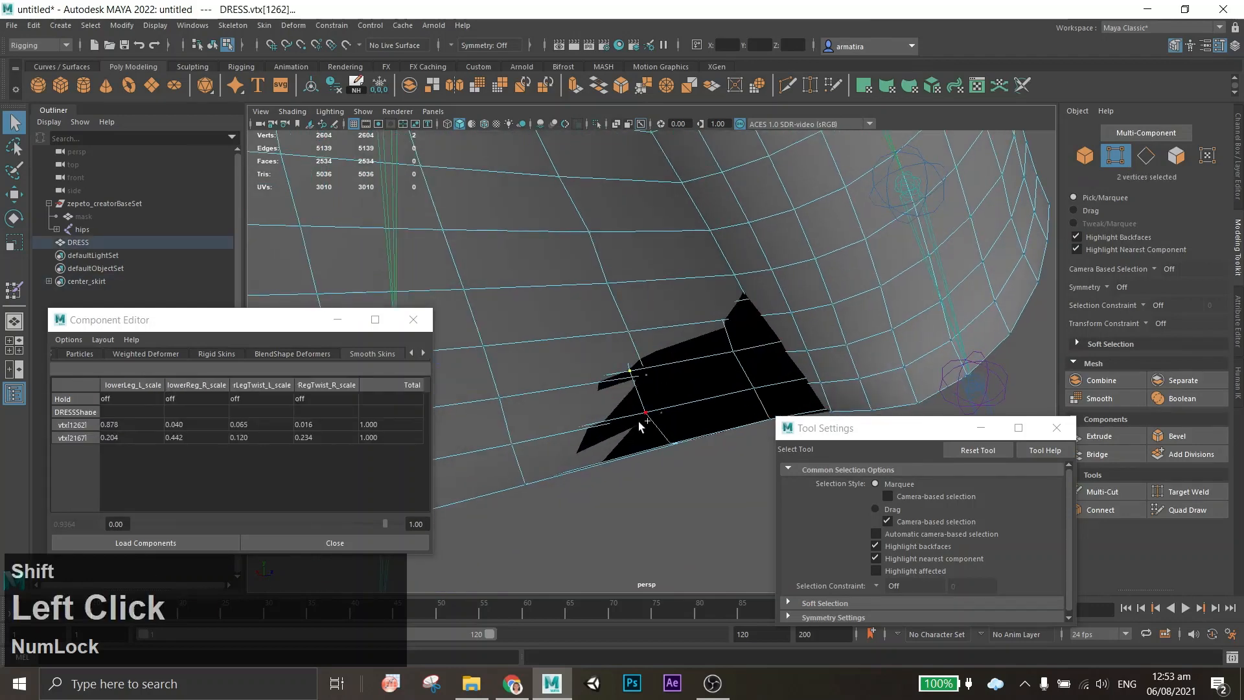
left_click(635, 397)
left_click(646, 376)
left_click_drag(196, 426, 196, 438)
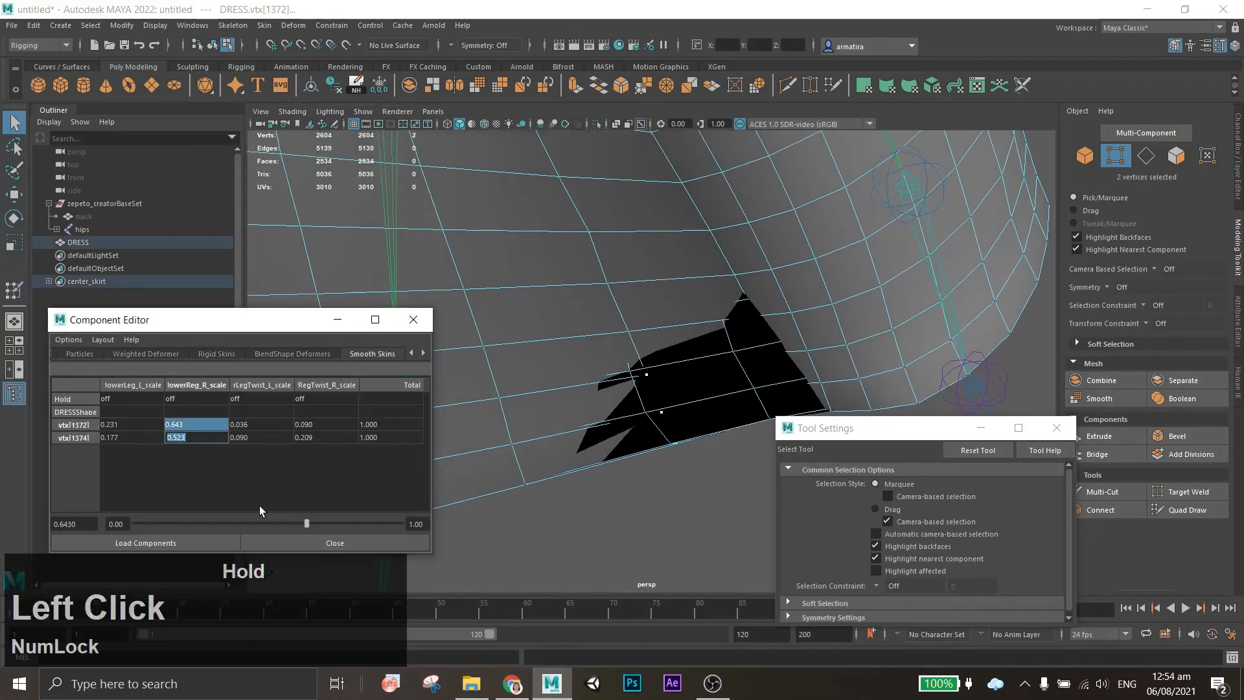
left_click_drag(306, 524, 258, 523)
key("ctrl+z")
Set the lowerReg_R_scale weights of hem vertices vtx[2140] and vtx[2167] to about 0.601 and 0.480.
left_click(630, 371)
left_click(197, 435, "shift")
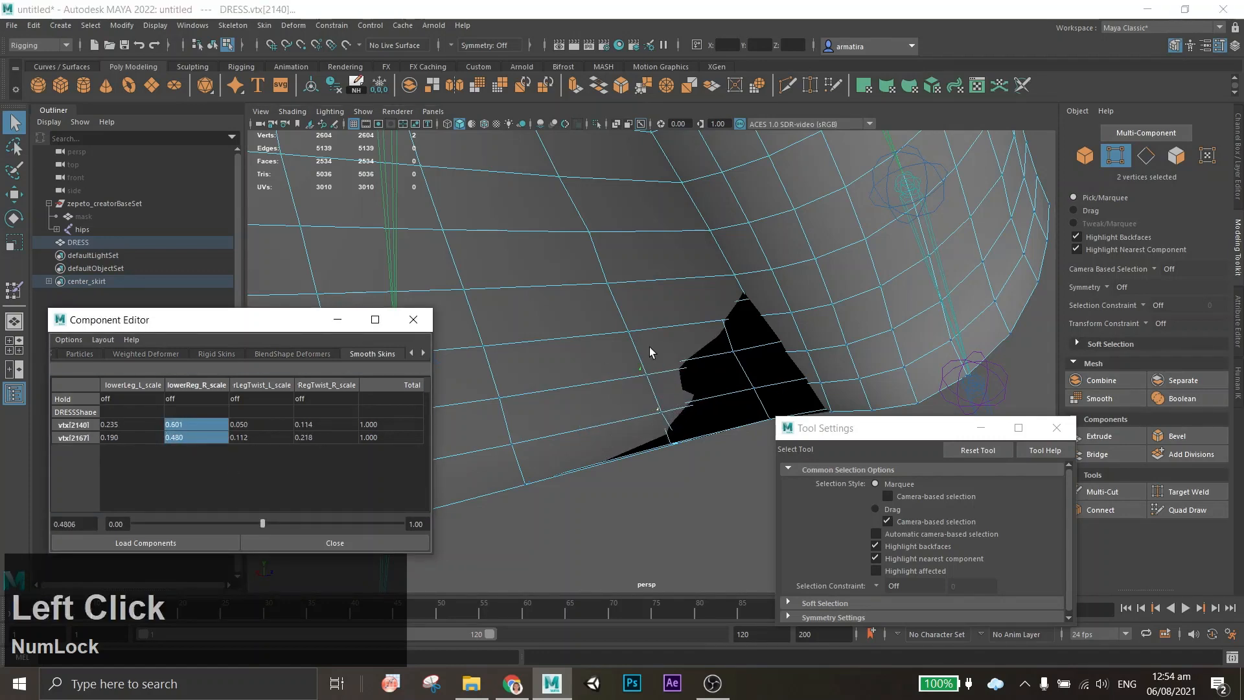
Try adjusting the lowerReg_R_scale weights of vtx[1359] to vtx[1362] inside the skirt, undoing each change.
left_click(727, 355)
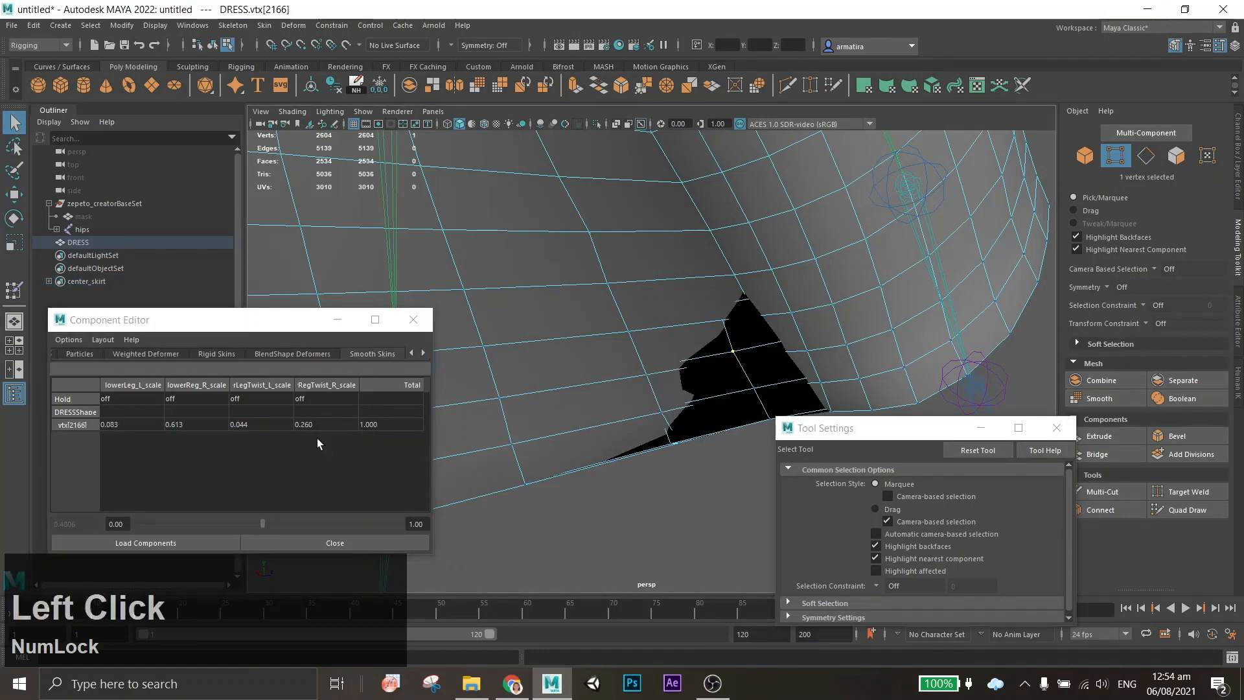
left_click_drag(718, 324, 527, 362, "alt")
middle_click_drag(639, 341, 650, 298, "alt")
left_click(643, 241)
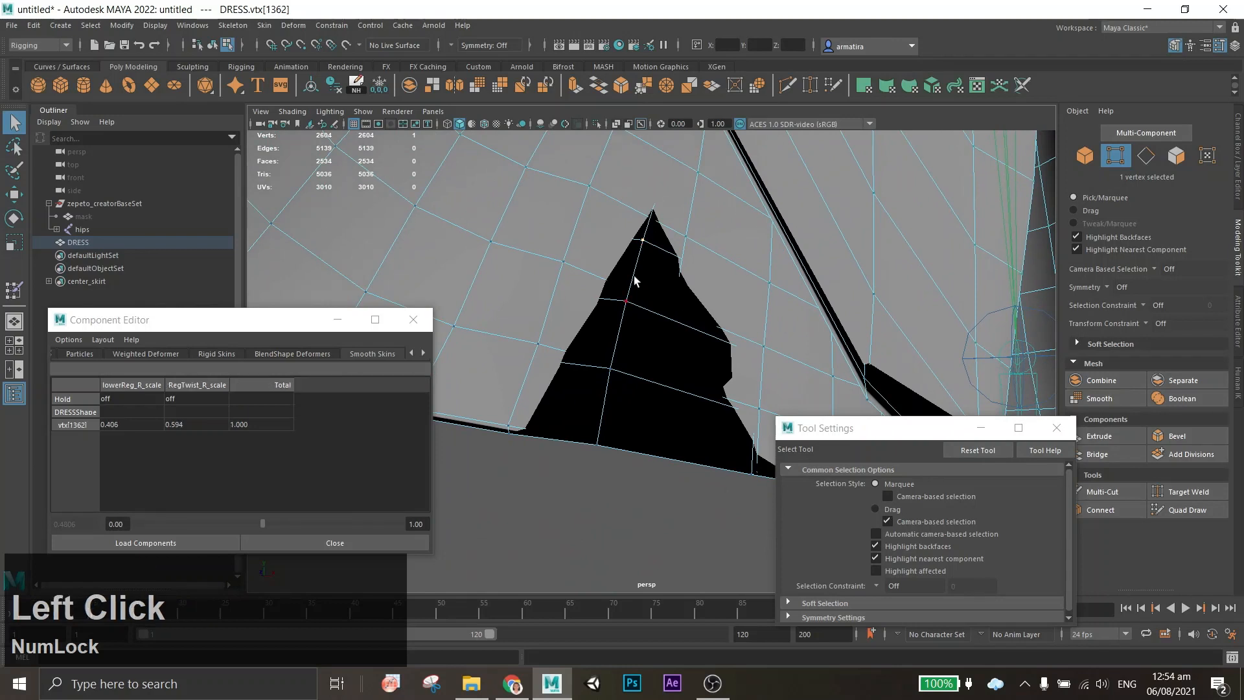
left_click(610, 384, "shift")
left_click(596, 445, "shift")
left_click_drag(195, 424, 194, 464)
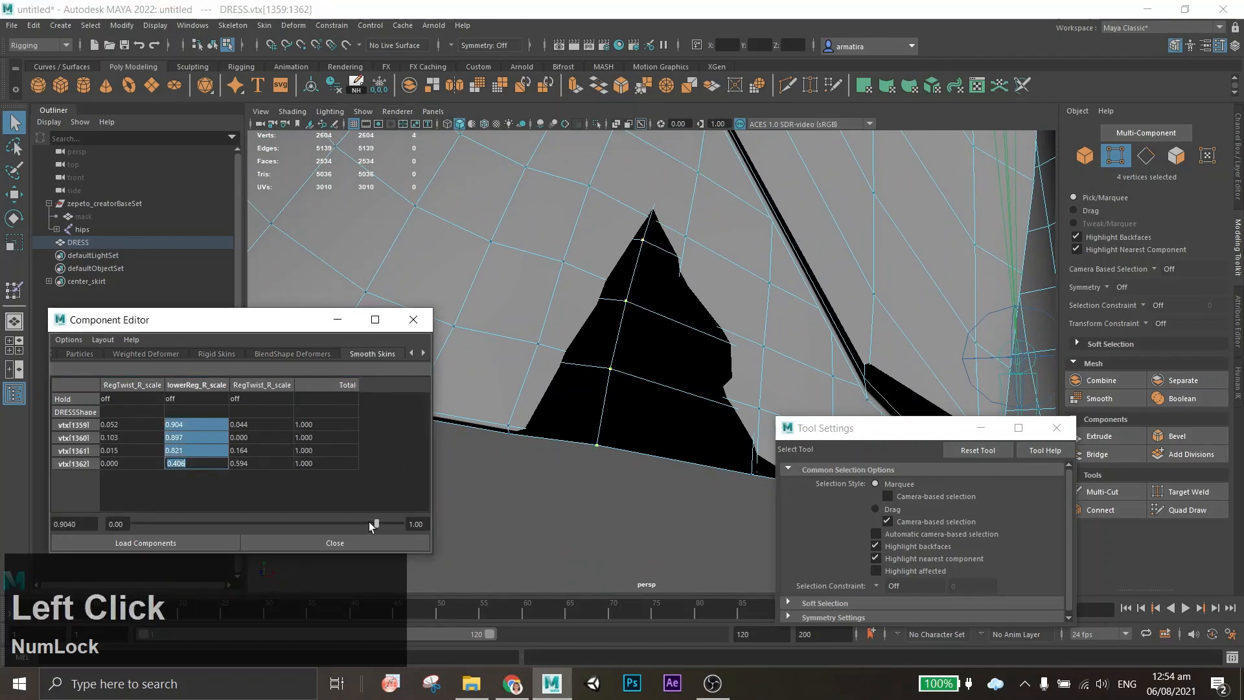
key("ctrl+z")
key("ctrl+z")
key("ctrl+z")
key("ctrl+z")
left_click_drag(270, 528, 290, 528)
key("z")
Reselect vtx[1359] to vtx[1362] inside the skirt near the hem and activate the Paint Skin Weights tool.
left_click(675, 298)
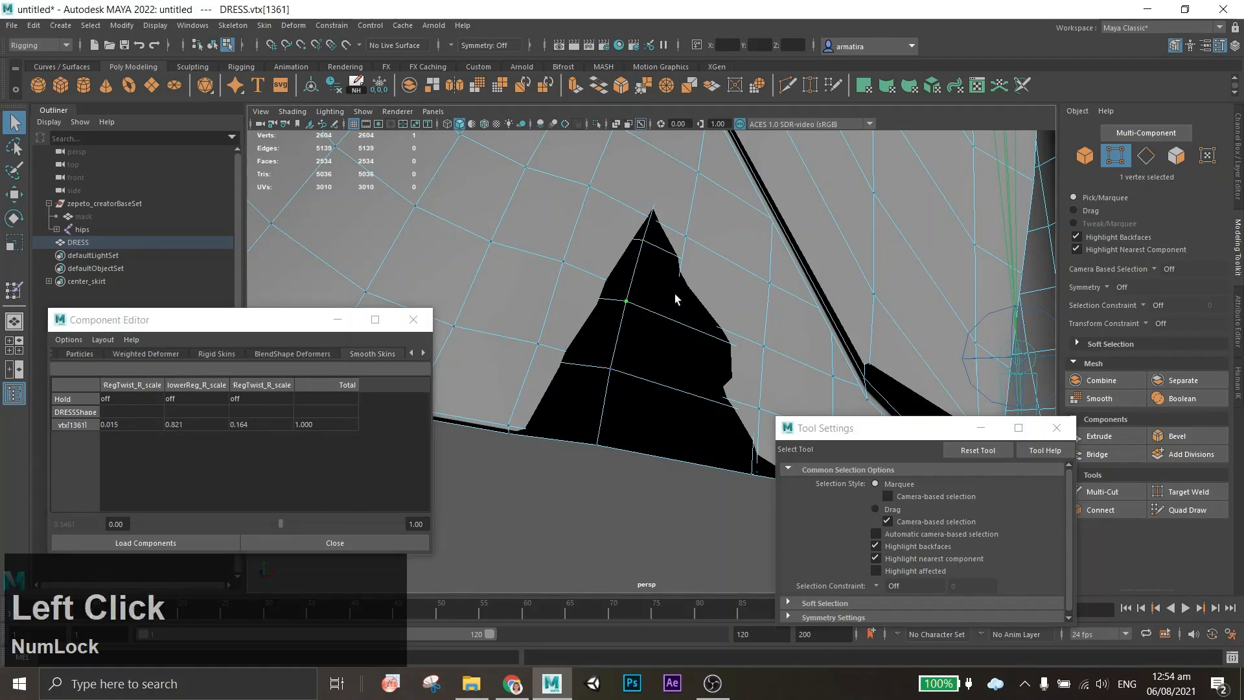
left_click_drag(674, 297, 825, 283, "alt")
middle_click_drag(825, 283, 711, 379, "alt")
left_click(727, 398)
left_click_drag(727, 397, 648, 288, "alt")
left_click(719, 250)
left_click(649, 293)
left_click(672, 238, "shift")
left_click(630, 362, "shift")
left_click(610, 426, "shift")
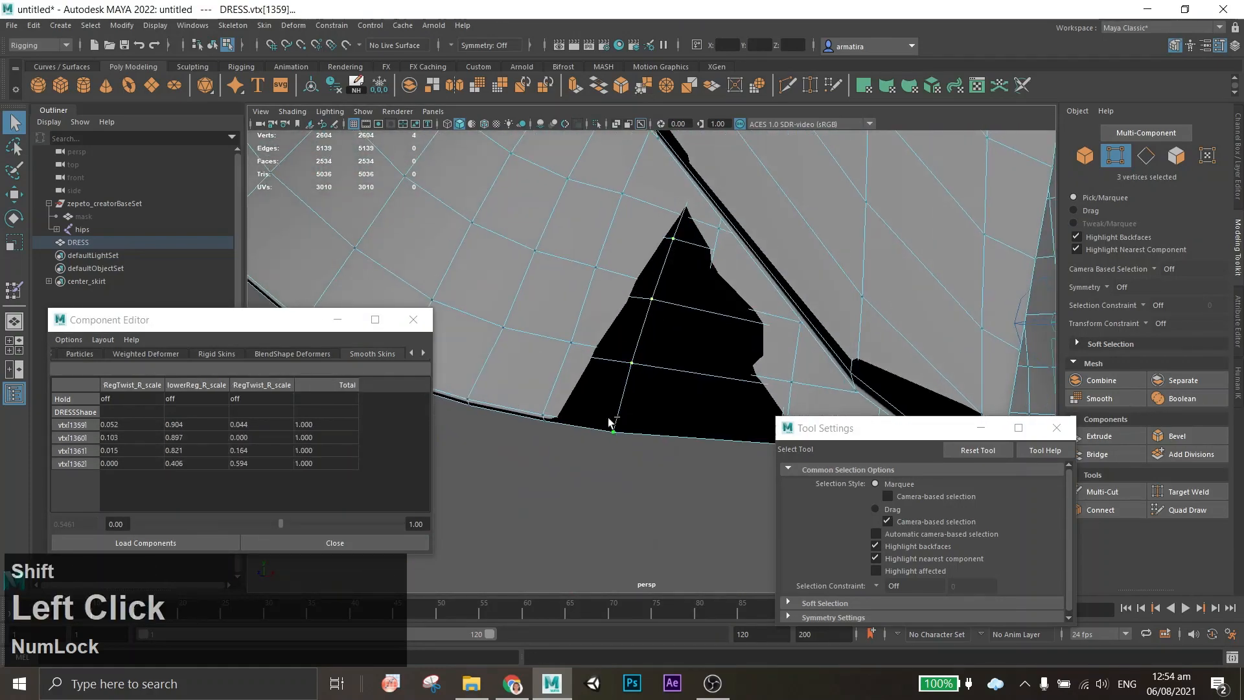
left_click(19, 293)
Move the Tool Settings window clear of the hem, make it taller, and select hem vertex vtx[1373].
mouse_move(862, 428)
left_mouse_down()
mouse_move(995, 175)
mouse_move(998, 122)
left_mouse_up()
left_click_drag(1056, 317, 1054, 549)
left_click_drag(707, 389, 648, 372, "alt")
key("q")
left_click(776, 438)
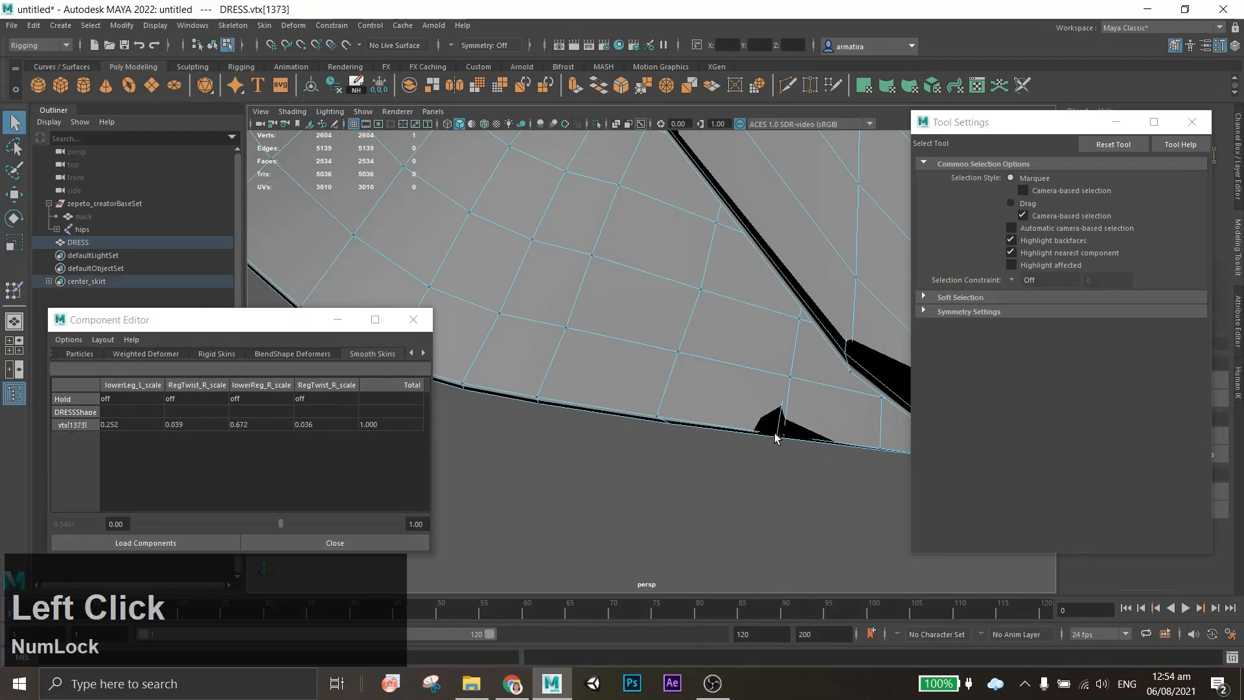
Activate Paint Skin Weights for the whole DRESS mesh and show the upperRegTwist_R_scale influence.
left_click(12, 297)
left_click_drag(760, 421, 924, 389, "alt")
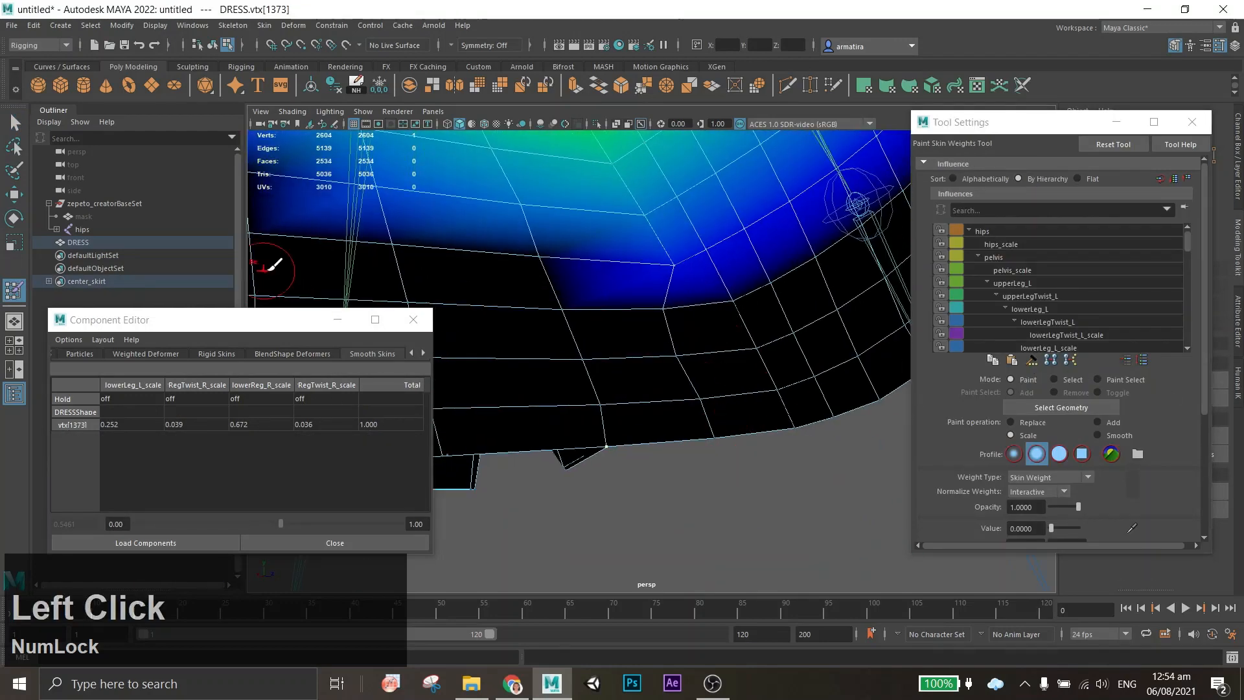
middle_click_drag(666, 257, 722, 389, "alt")
scroll(1052, 302, "down", 5)
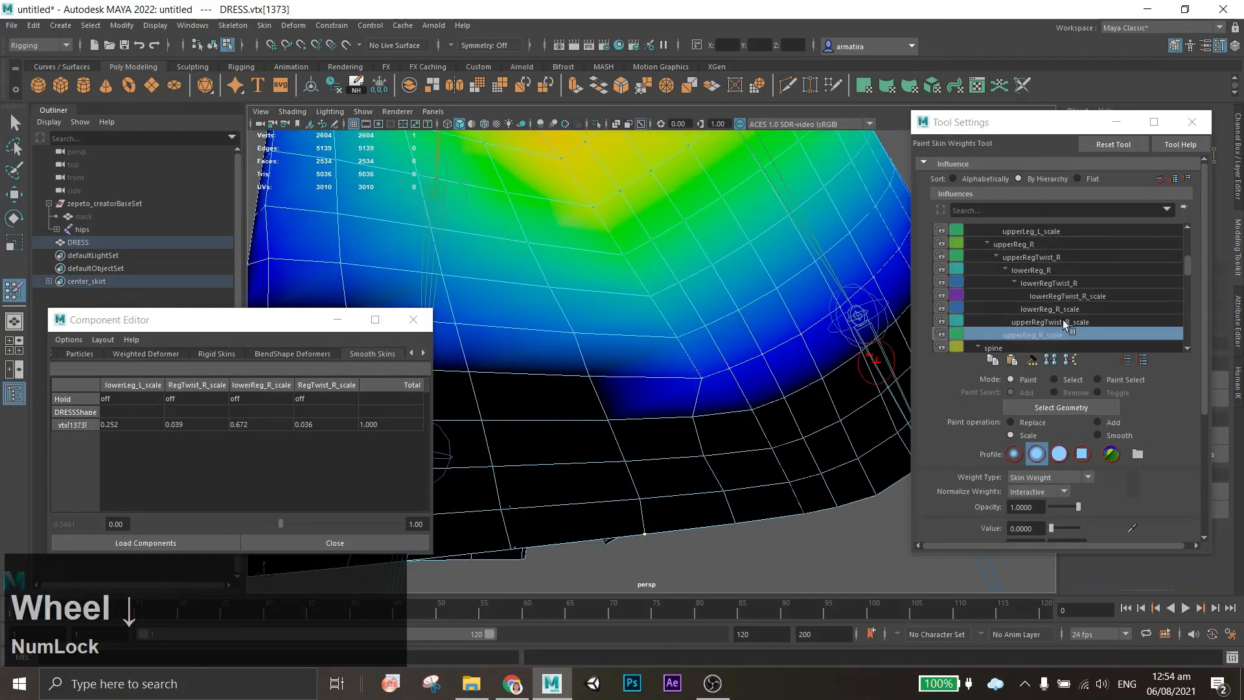
left_click(1063, 322, "shift")
left_click(1091, 408)
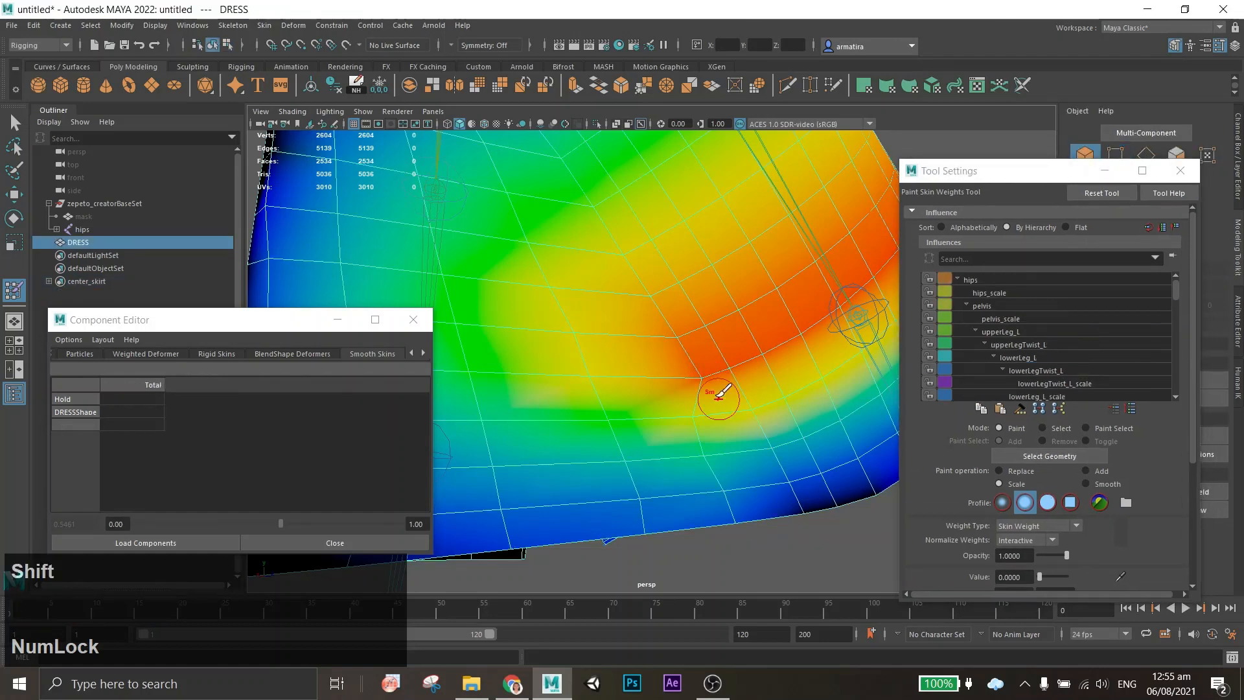
Smooth the lowerLeg_L_scale skin weights around the skirt's fold above the front hem.
left_click(744, 416, "shift")
key("ctrl+z")
scroll(1052, 345, "down", 3)
left_click(1037, 345, "shift")
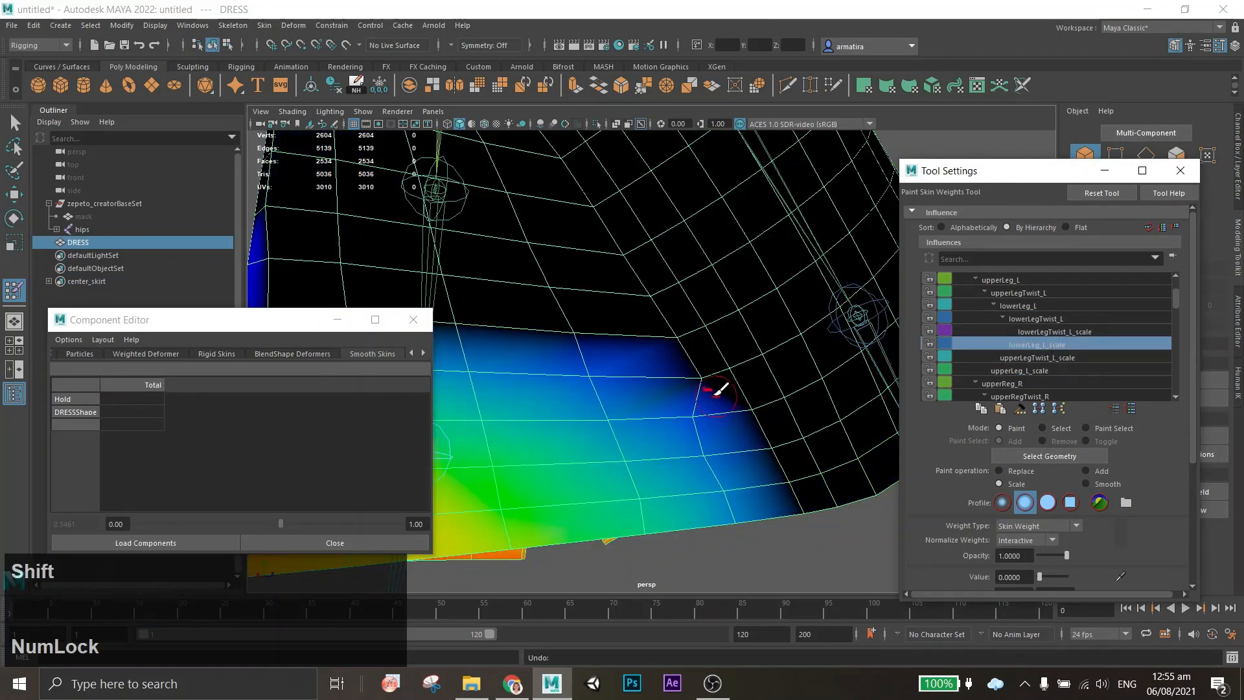
left_click(698, 383, "shift")
left_click(1043, 331)
left_click(1058, 357)
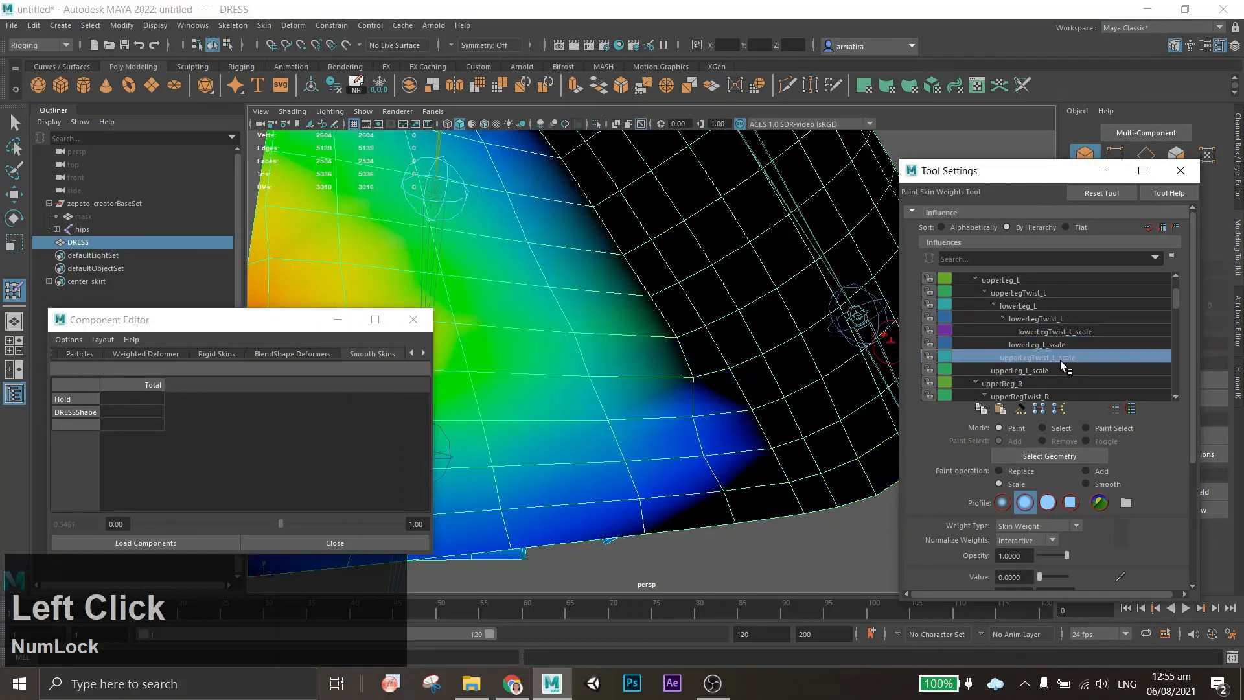
key("z")
Smooth the lowerRegTwist_R_scale skin weights at the fold just above the hem.
left_click(1002, 370)
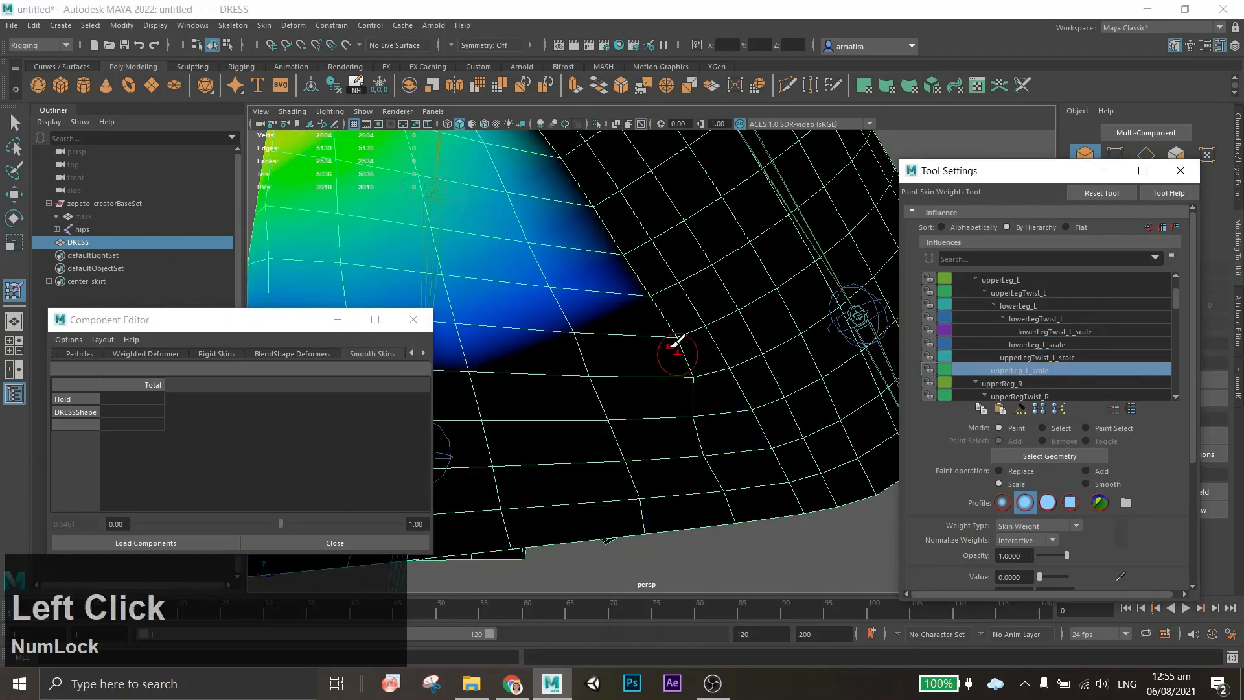
scroll(1040, 363, "down", 2)
left_click(1044, 383)
left_click(709, 451, "shift")
left_click(714, 423, "shift")
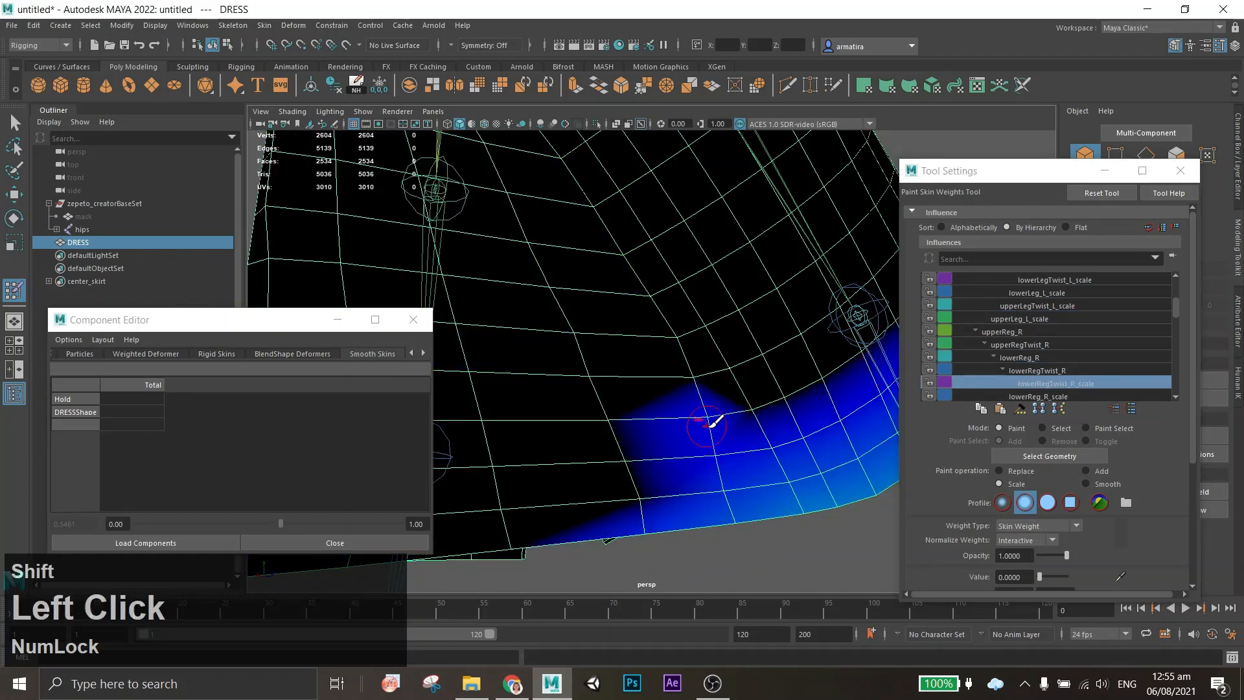
Smooth the lowerReg_R_scale and upperRegTwist_R_scale skin weights around the skirt's fold above the front hem.
scroll(1019, 363, "down", 1)
left_click(1035, 370)
left_click(717, 437, "shift")
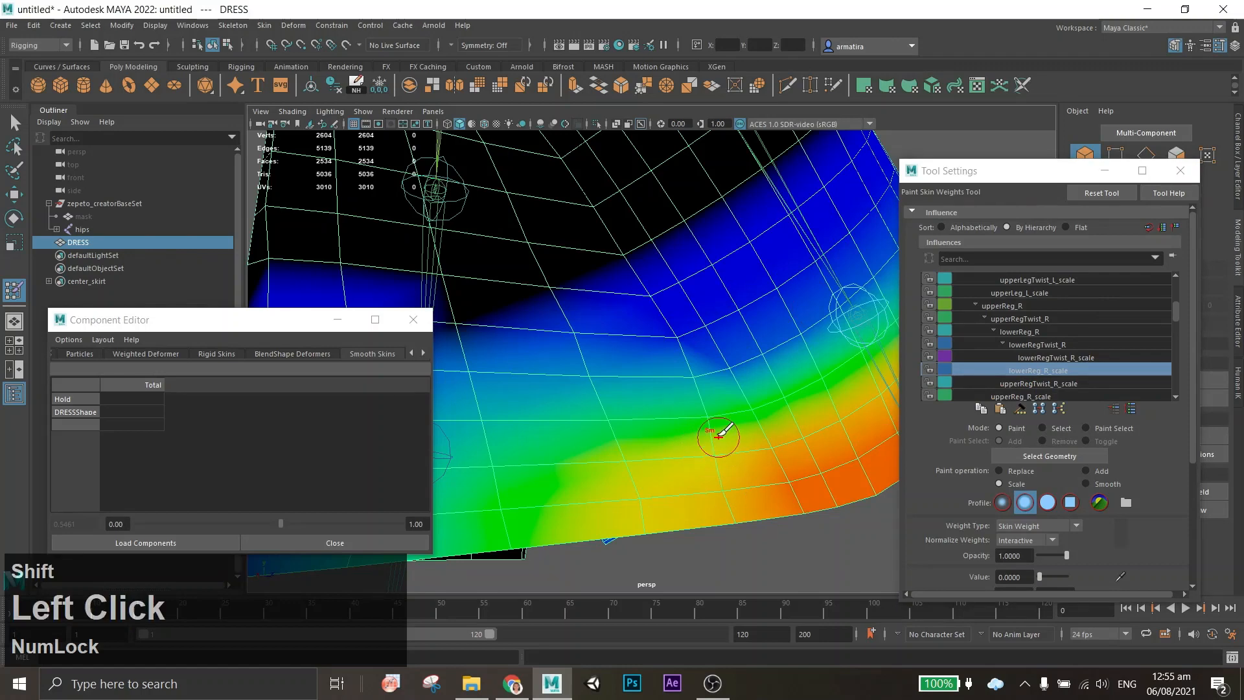
left_click(1039, 383)
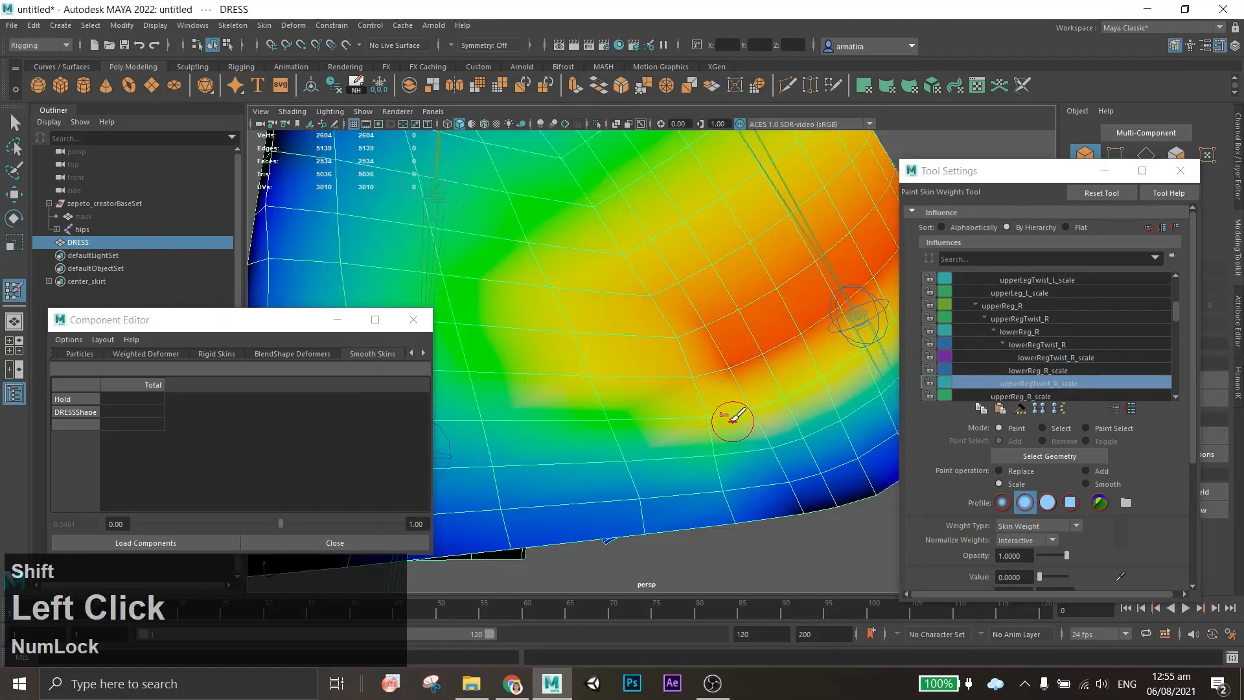
scroll(698, 412, "down", 3, "alt")
left_click(613, 337, "shift")
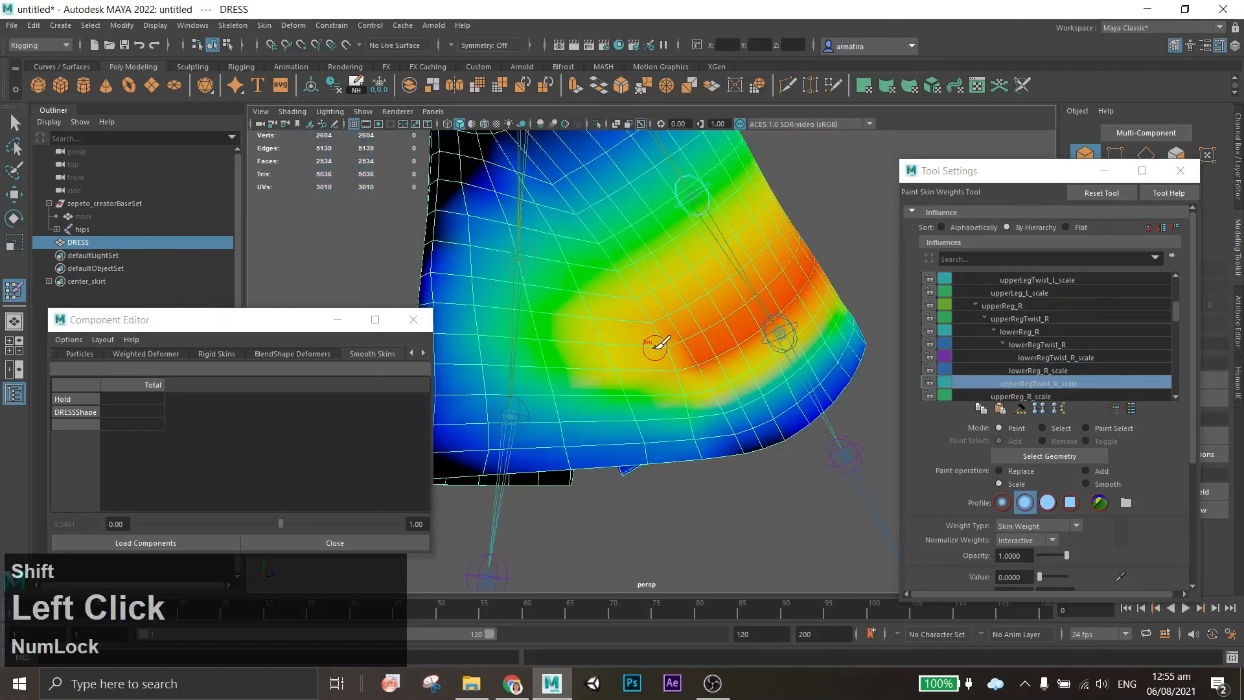
left_click(1021, 396)
key("e")
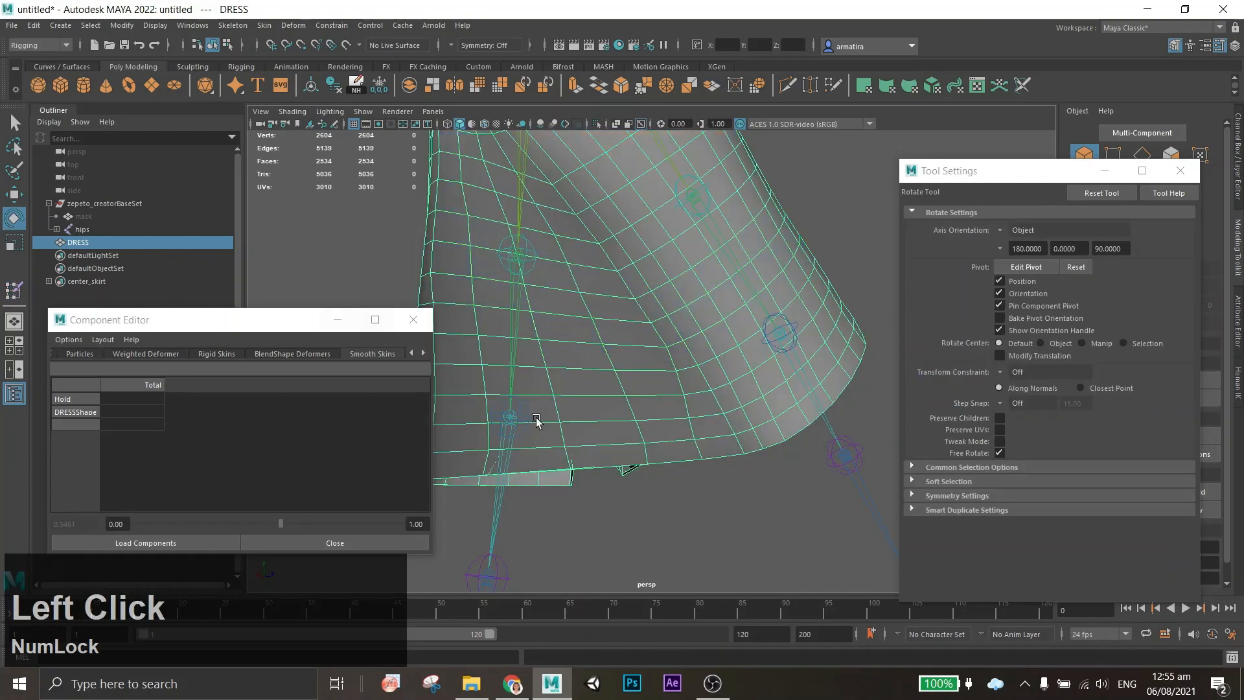
Raise the lowerReg_R_scale weight of hem vertex vtx[2108], at the dark overlap beside the slit.
mouse_move(536, 422)
left_mouse_down("alt")
mouse_move(658, 477)
mouse_move(508, 461)
mouse_move(666, 400)
left_mouse_up("alt")
scroll(664, 400, "up", 4, "alt")
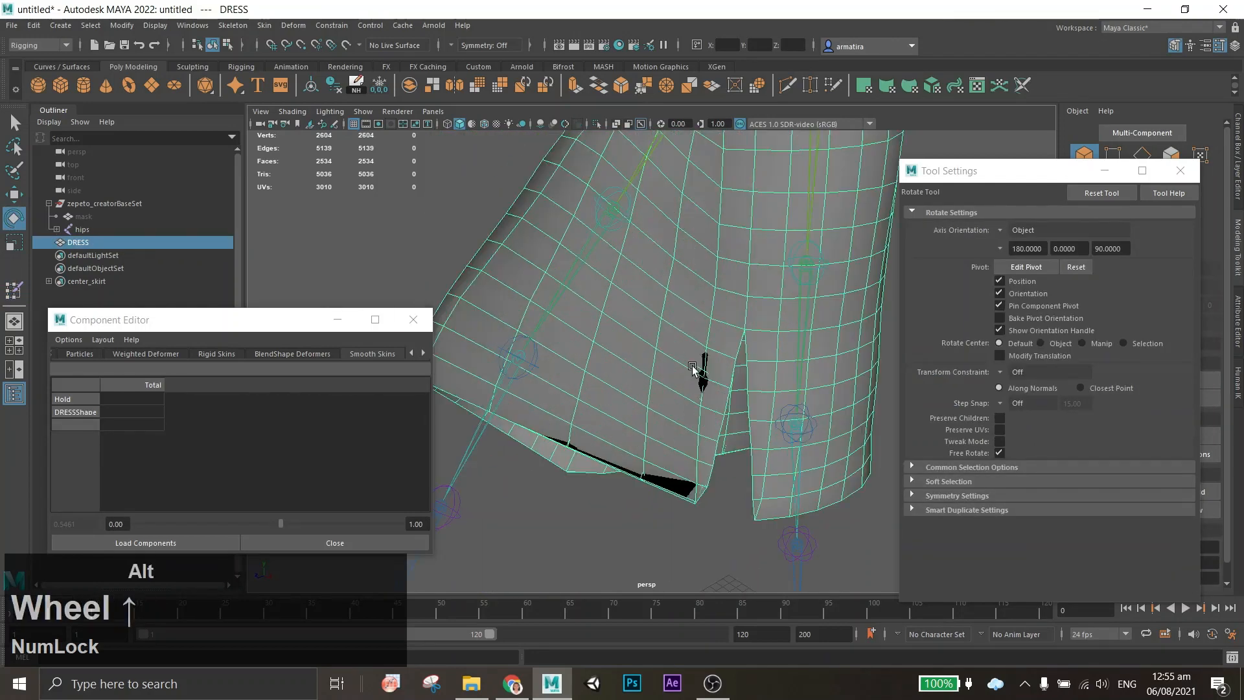
scroll(696, 529, "up", 3)
left_click(1113, 154)
left_click(703, 539)
scroll(703, 539, "up", 2)
middle_click_drag(702, 539, 711, 382, "alt")
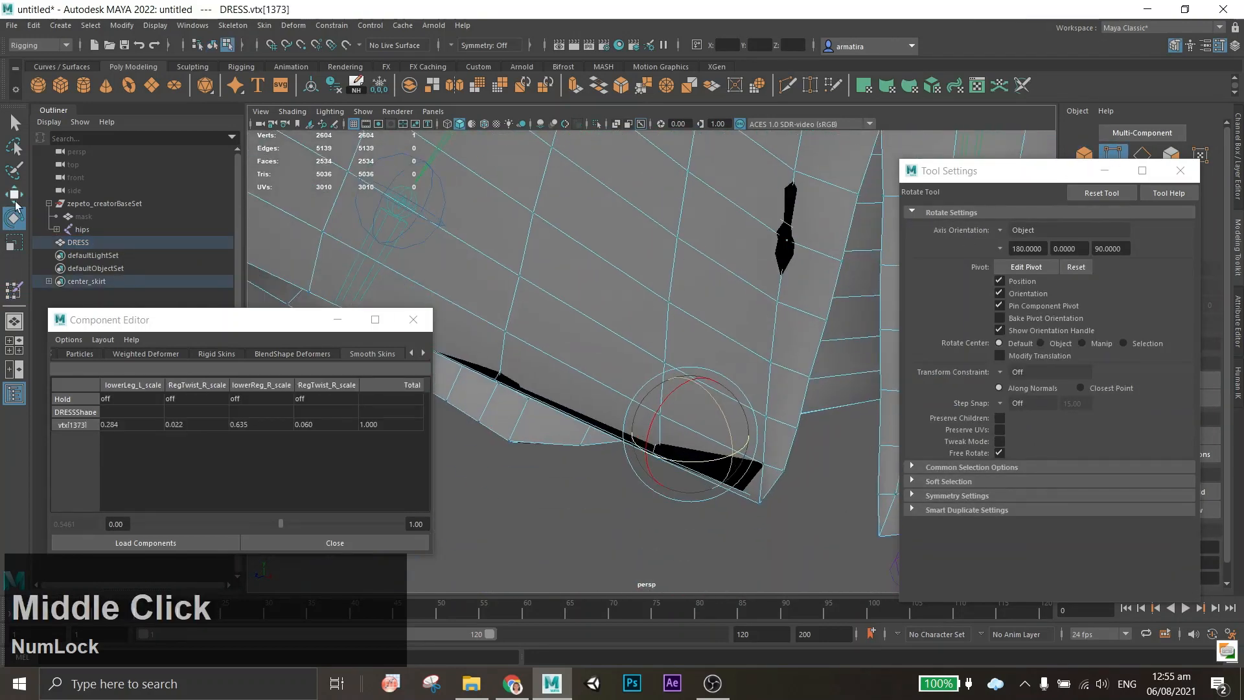
left_click(14, 195)
left_click(482, 415)
left_click(496, 374)
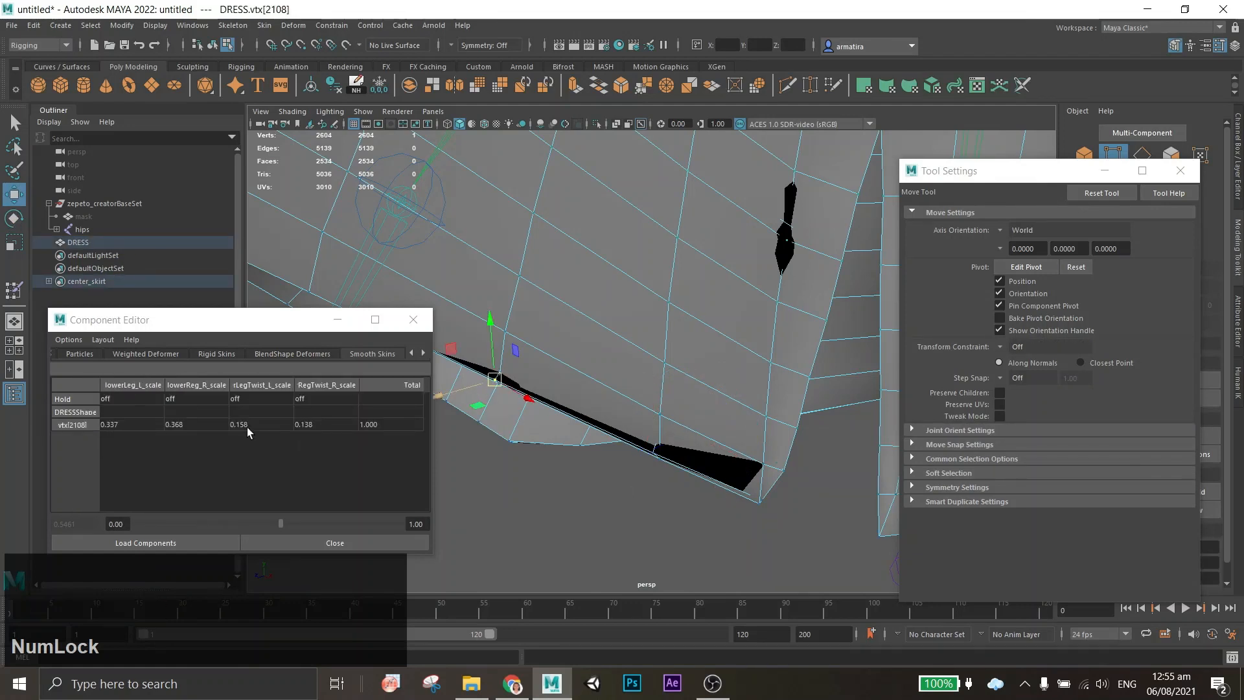
left_click(195, 424)
left_click_drag(228, 523, 293, 523)
Set vtx[2110]'s lowerLeg_L_scale weight to about 0.65 and vtx[1272]'s LegTwist_L_scale weight to about 0.8.
left_click(646, 458)
left_click(144, 426)
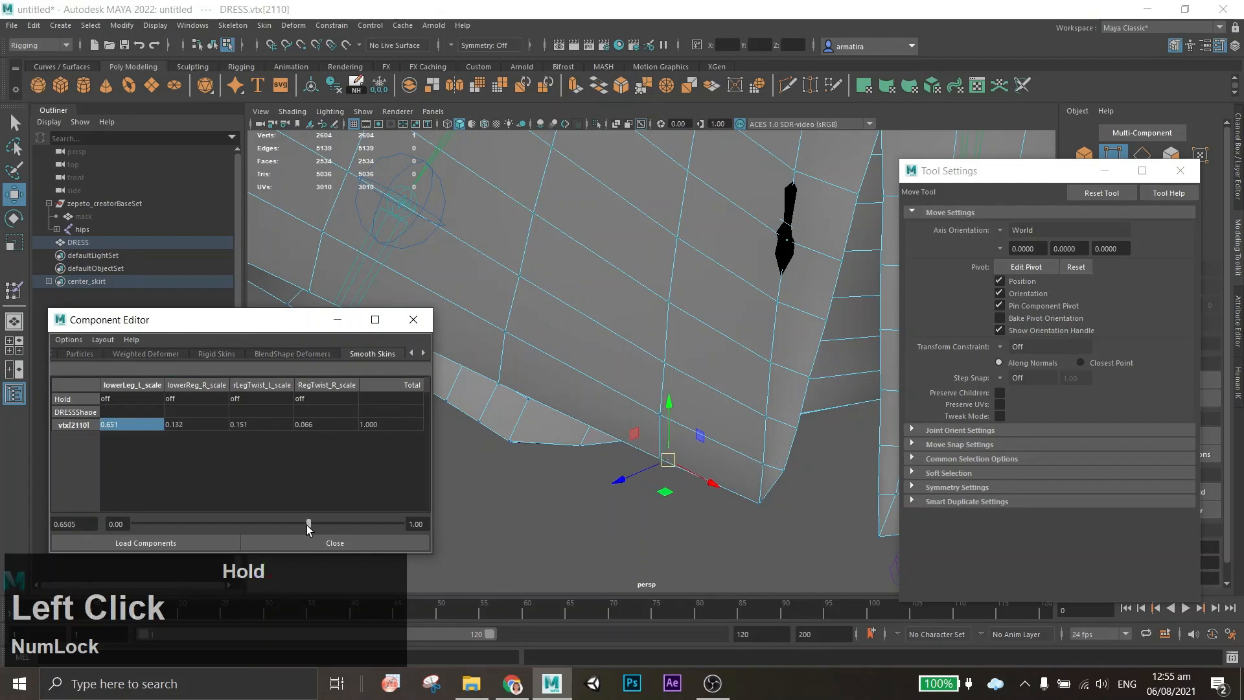
left_click(788, 241)
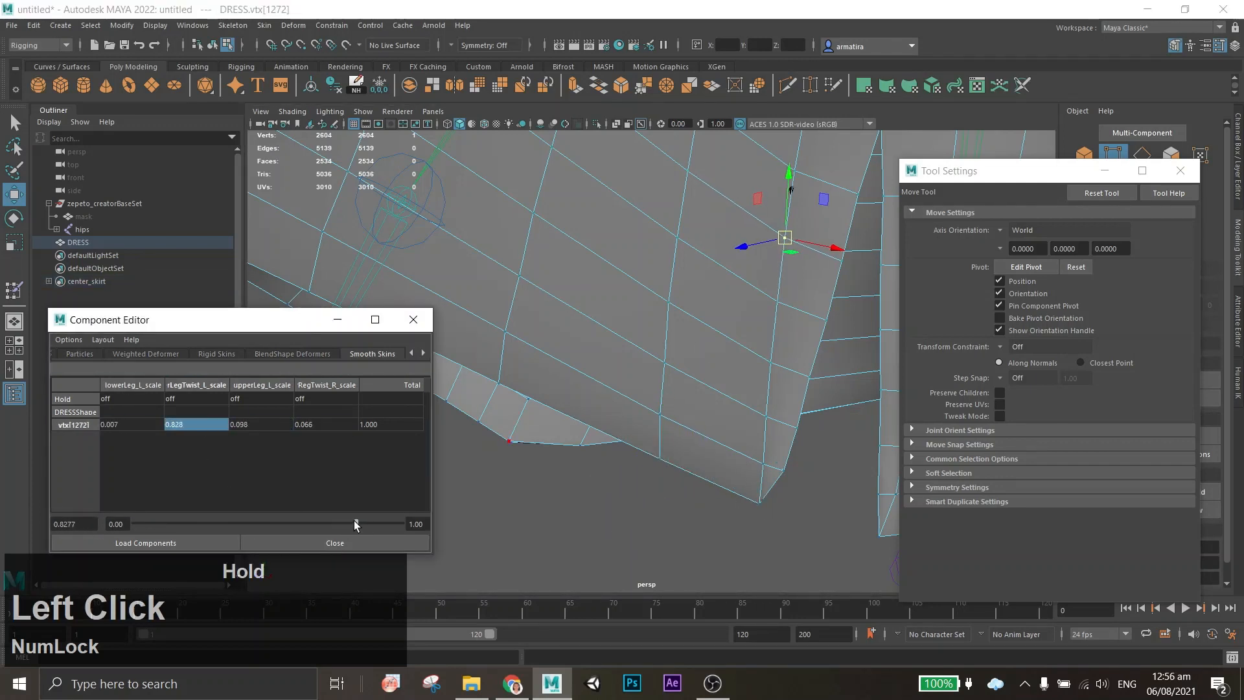
left_click_drag(354, 520, 349, 517)
Return to object selection and reset the rotations of the upperReg_R and upperLeg_L joints to 0.
scroll(756, 441, "down", 8)
left_click(745, 447)
left_click_drag(596, 441, 941, 441, "alt")
left_click(1087, 155)
middle_click_drag(794, 331, 805, 434, "alt")
left_click_drag(805, 433, 762, 270, "alt")
left_click(624, 273)
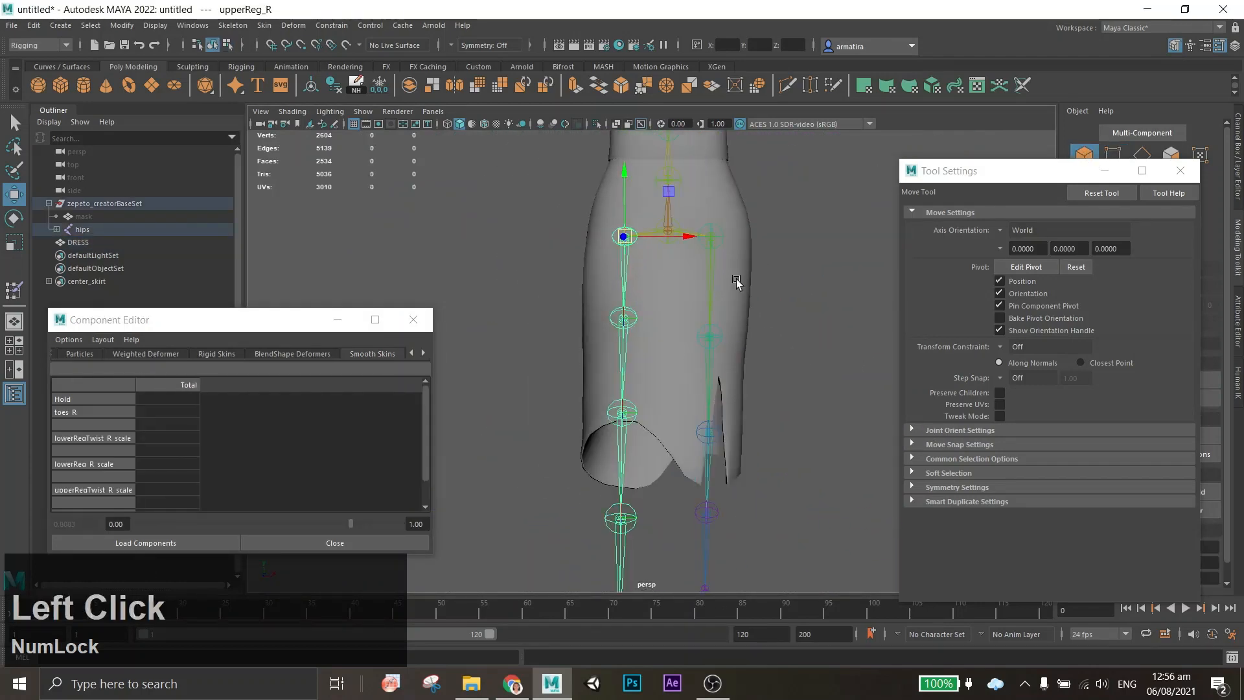
left_click(711, 277, "shift")
left_click(1235, 46)
left_click_drag(1106, 174, 1042, 175)
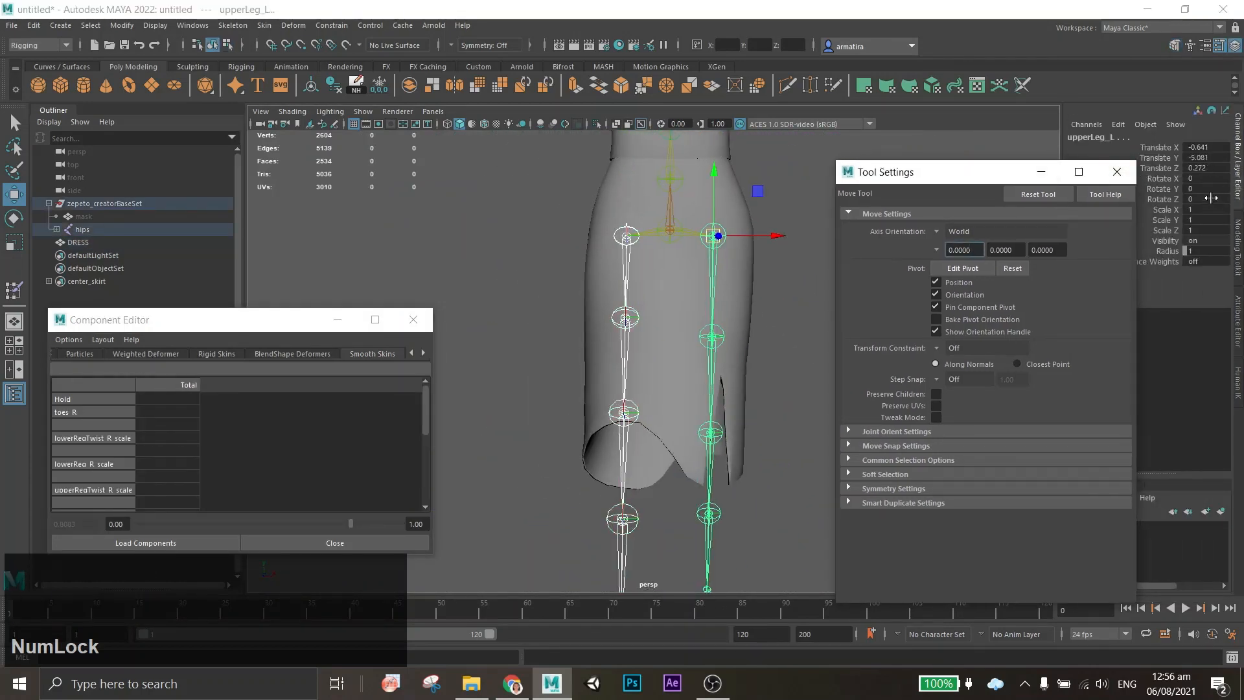
left_click(775, 326)
left_click(616, 279)
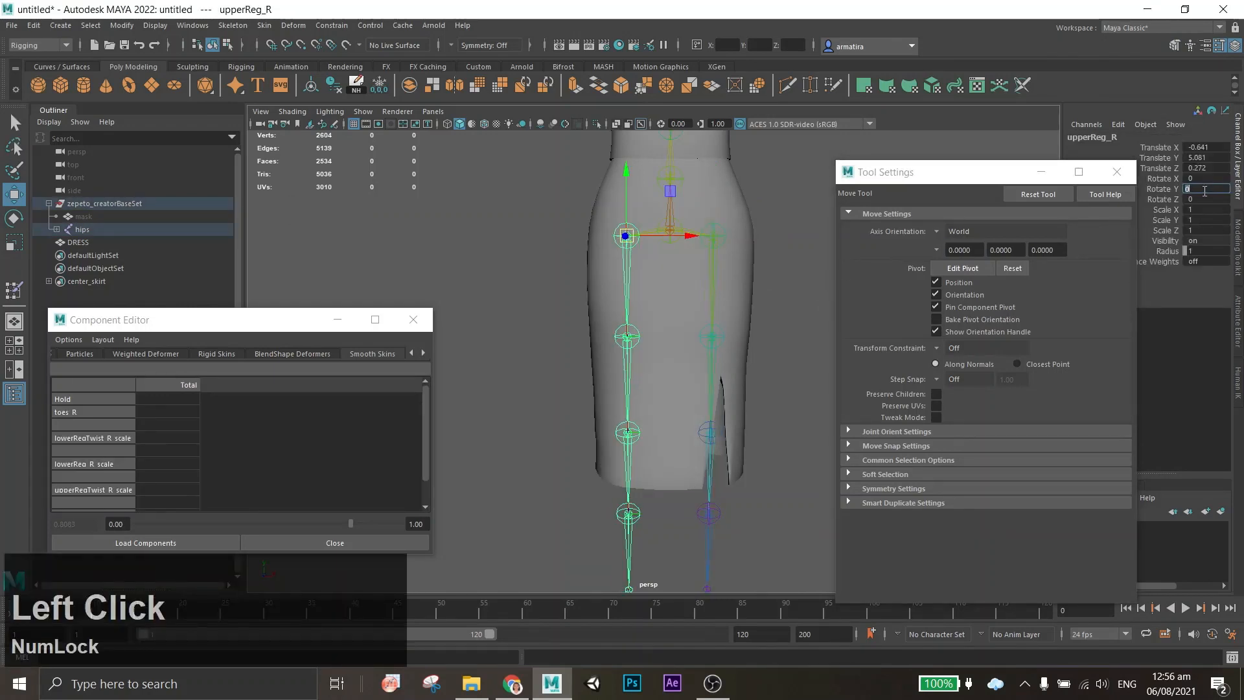
Test the skirt's deformation by rotating the upperReg_R leg joint, and undo the rotations.
scroll(713, 476, "down", 3)
left_click_drag(713, 476, 677, 481, "alt")
key("e")
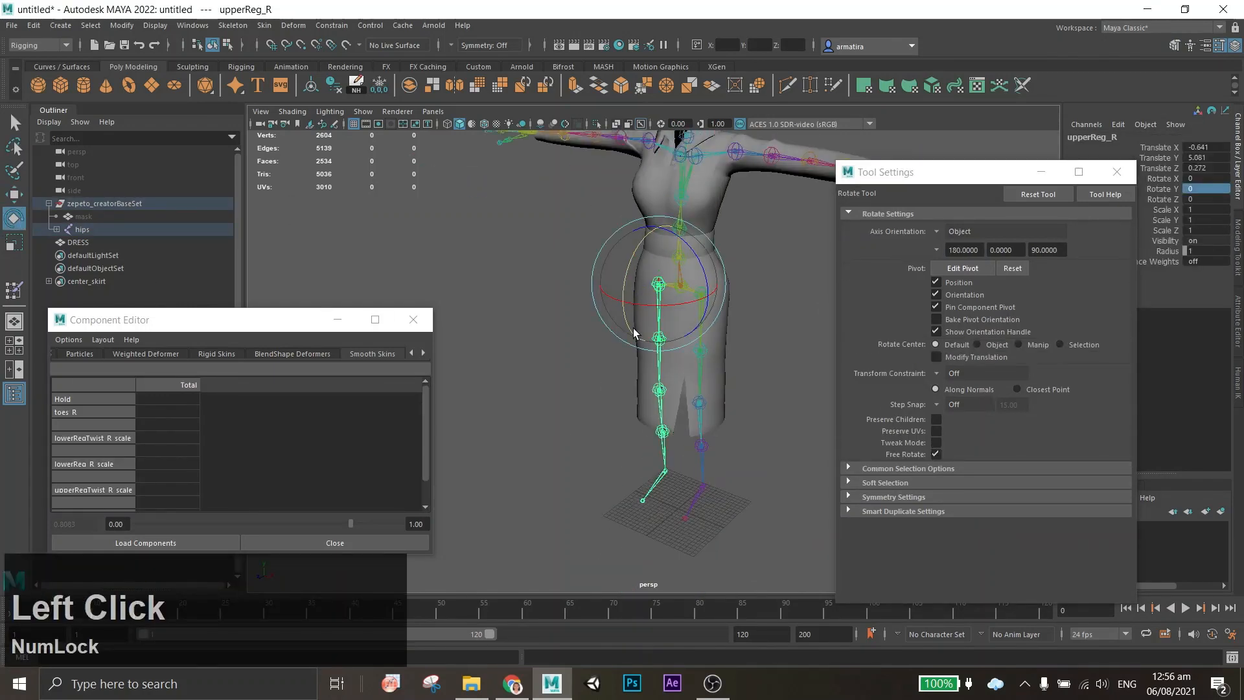
left_click_drag(632, 330, 807, 407)
key("ctrl+z")
left_click(642, 344)
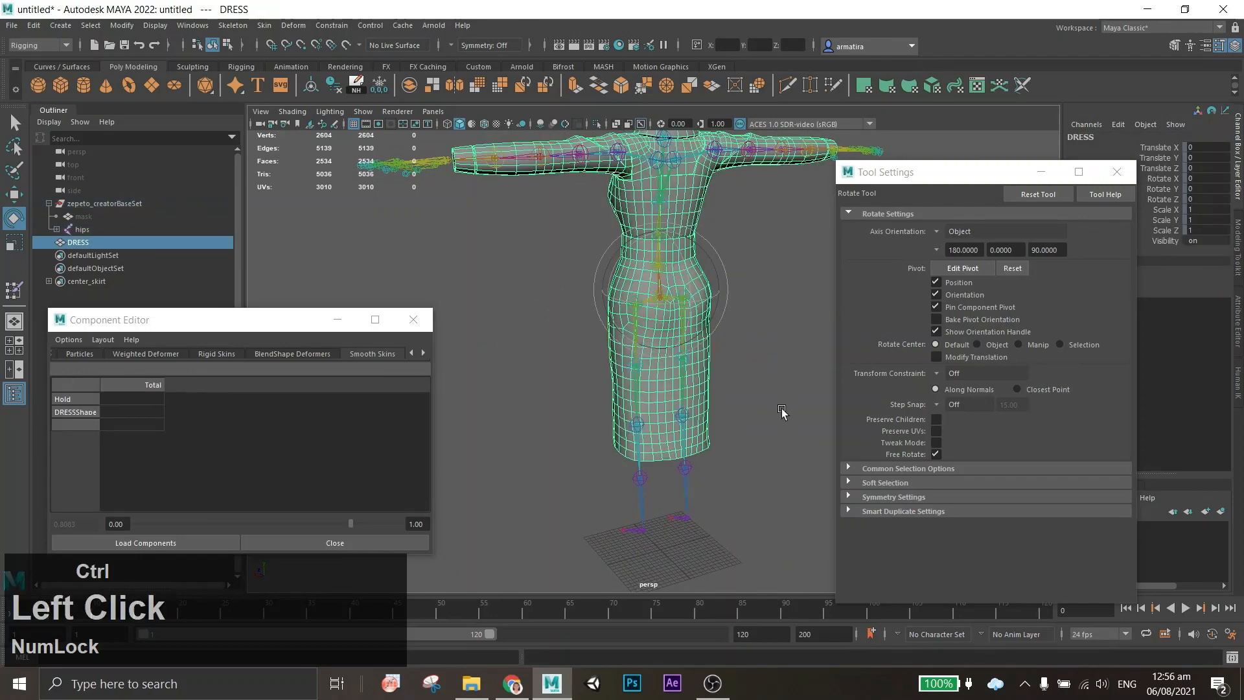
left_click(783, 413)
left_click(637, 340)
left_click_drag(660, 350, 415, 350)
key("ctrl+z")
Rotate the upperReg_R and upperLeg_L joints forward together to a Rotate Y of about 54 degrees.
scroll(706, 400, "up", 4)
left_click_drag(706, 400, 506, 466, "alt")
left_click(674, 493)
scroll(676, 489, "up", 4)
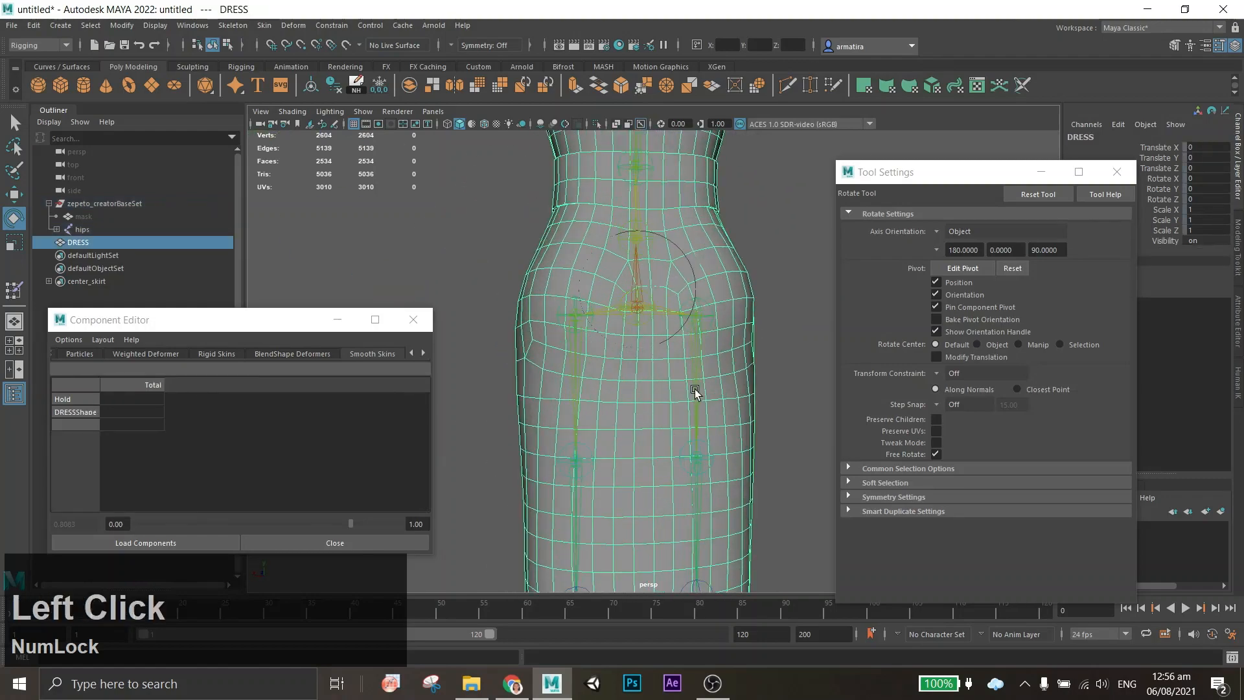
left_click(695, 390)
left_click(574, 381, "shift")
mouse_move(578, 354)
left_mouse_down()
mouse_move(578, 340)
mouse_move(635, 353)
mouse_move(597, 356)
left_mouse_up()
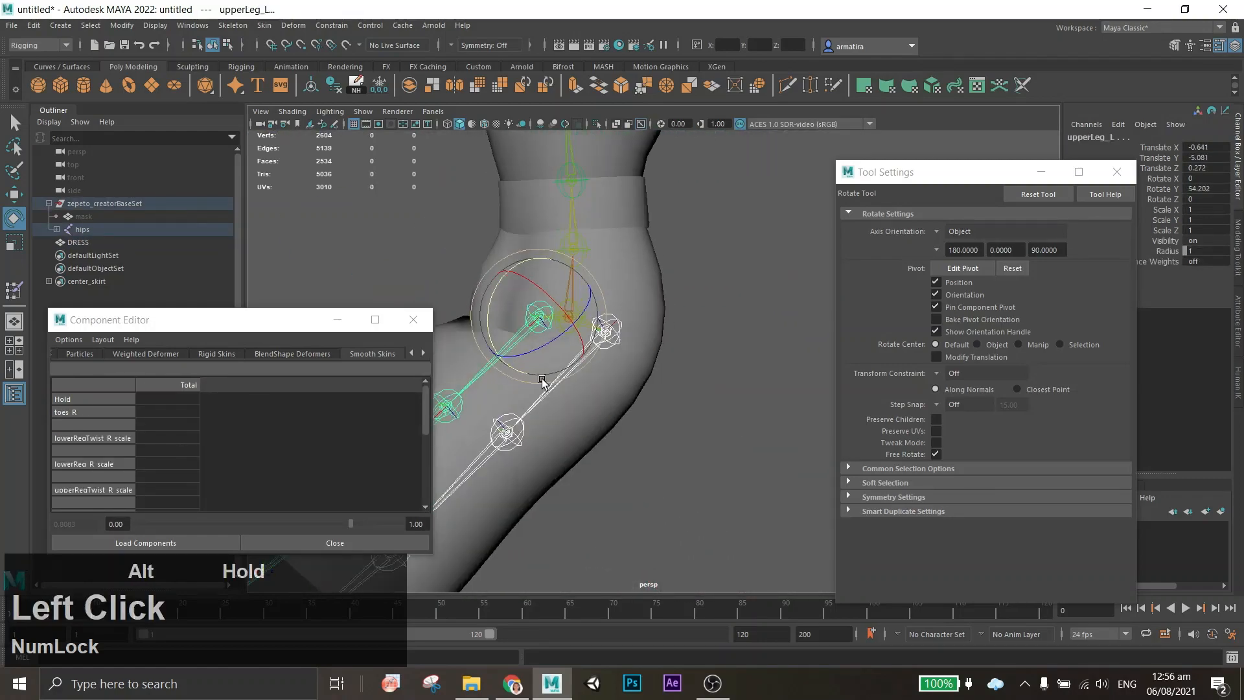
Select the DRESS vertex loop along the front hip crease, try hammering its skin weights, and undo the hammer.
left_click(678, 444)
scroll(678, 444, "up", 4)
left_click_drag(678, 444, 438, 422, "alt")
middle_click(438, 423)
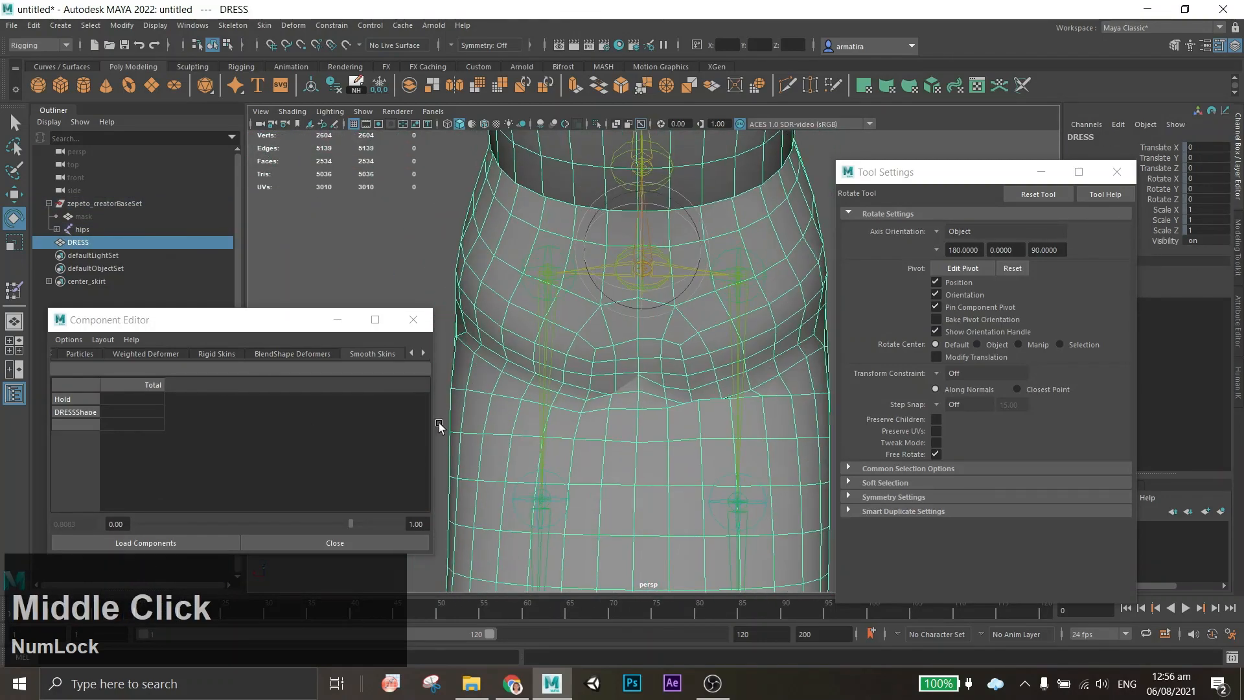
left_click(1174, 45)
left_click(1115, 154)
left_click(664, 398)
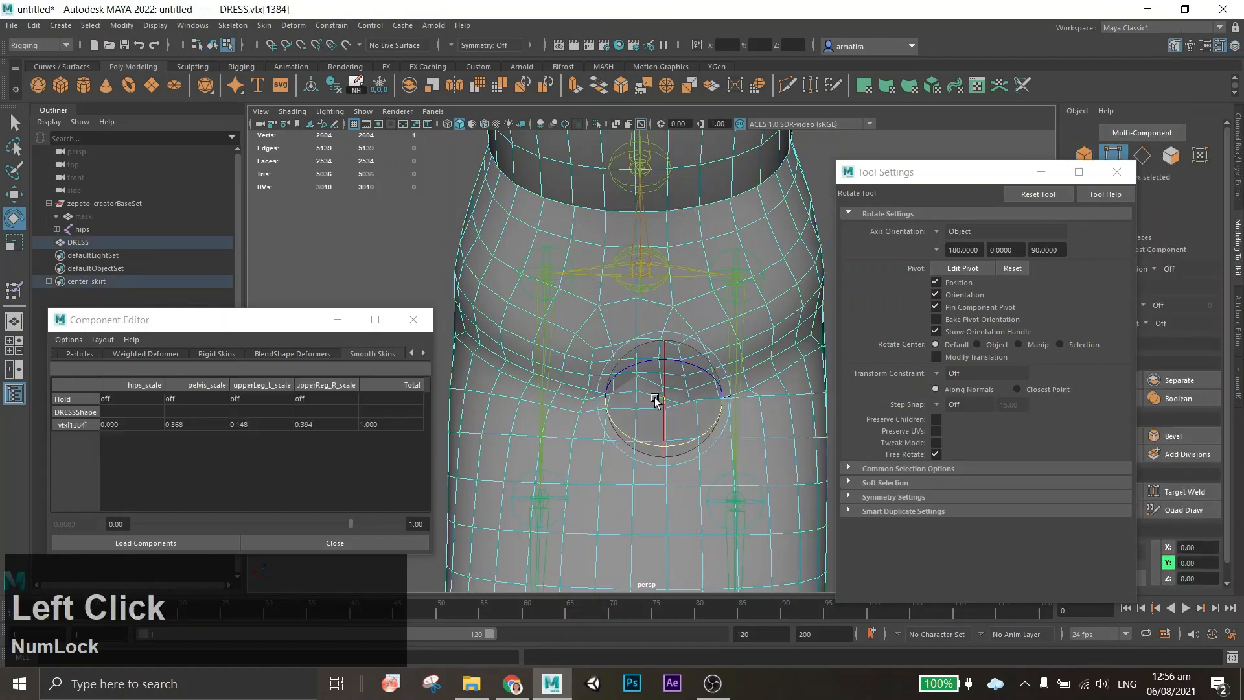
left_click(14, 121)
double_click(636, 395, "shift")
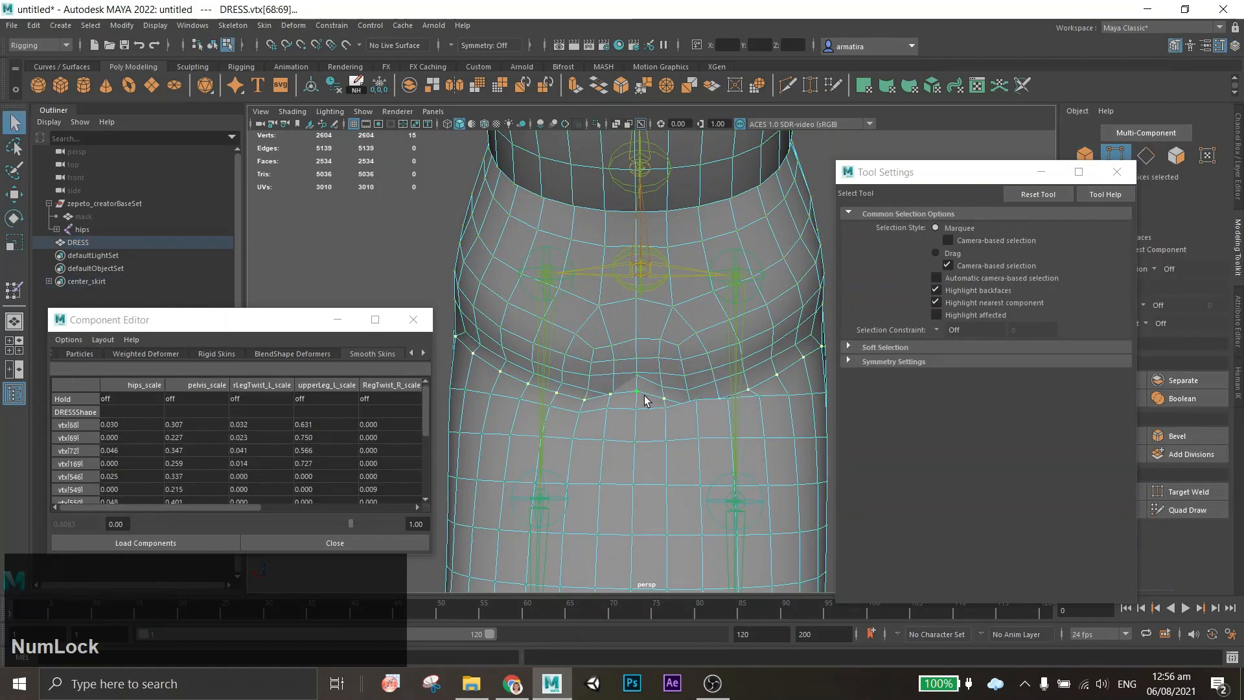
left_click(14, 290)
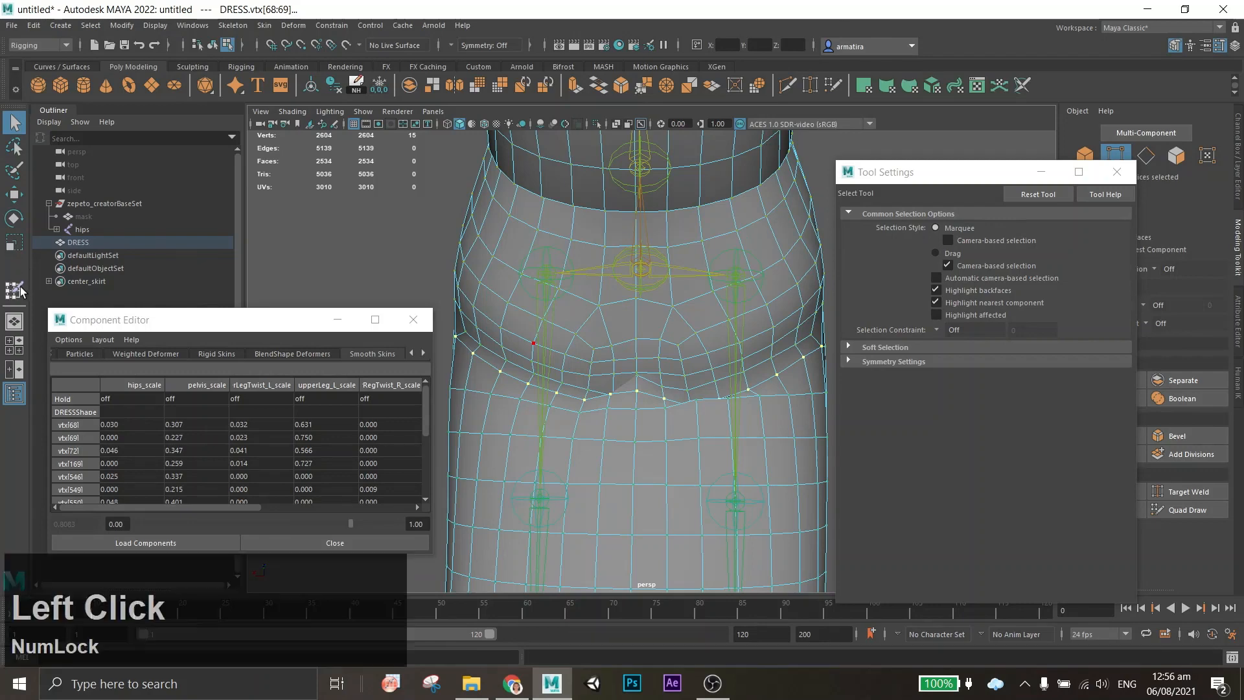
key("z")
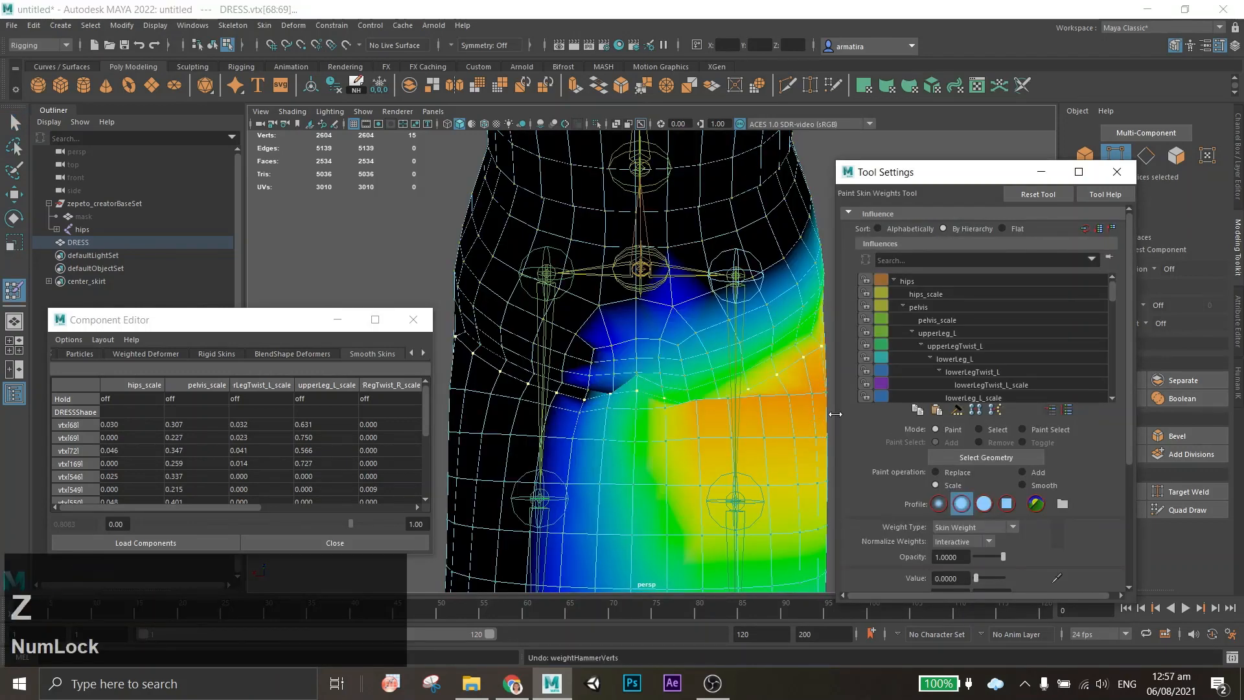
Add the neighbouring vertex loop to the crease selection and hammer the skin weights of both loops.
left_click(15, 125)
left_click(561, 385, "shift")
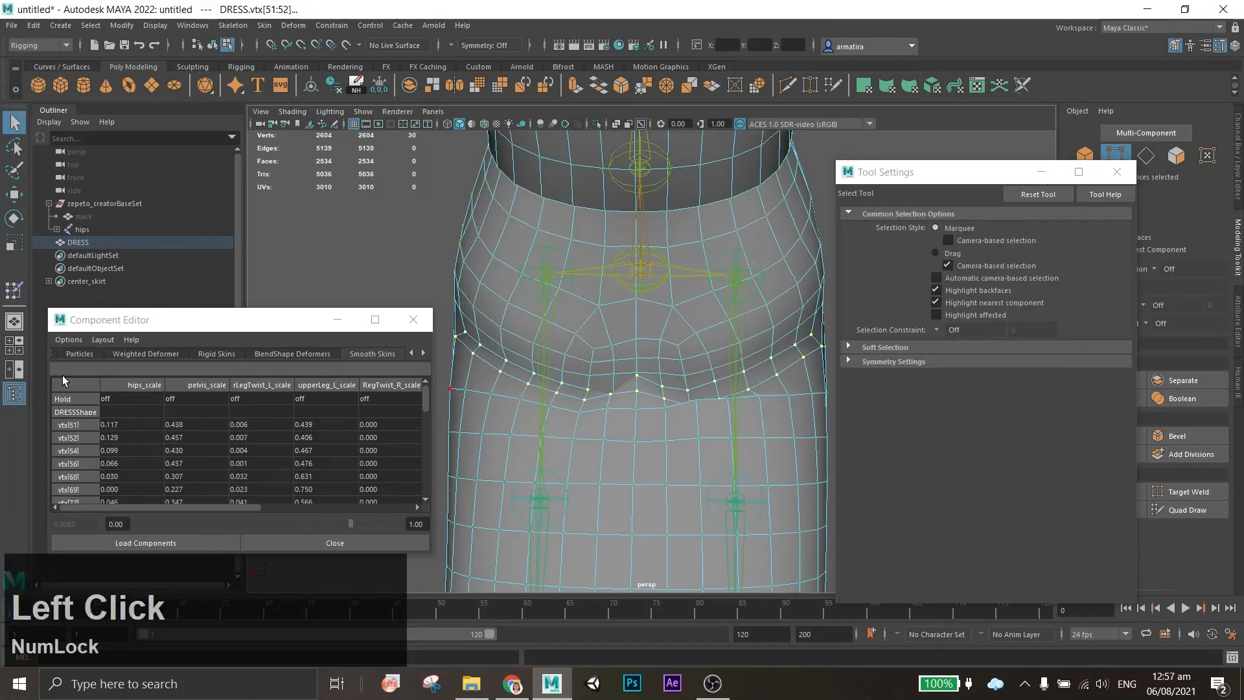
left_click(14, 289)
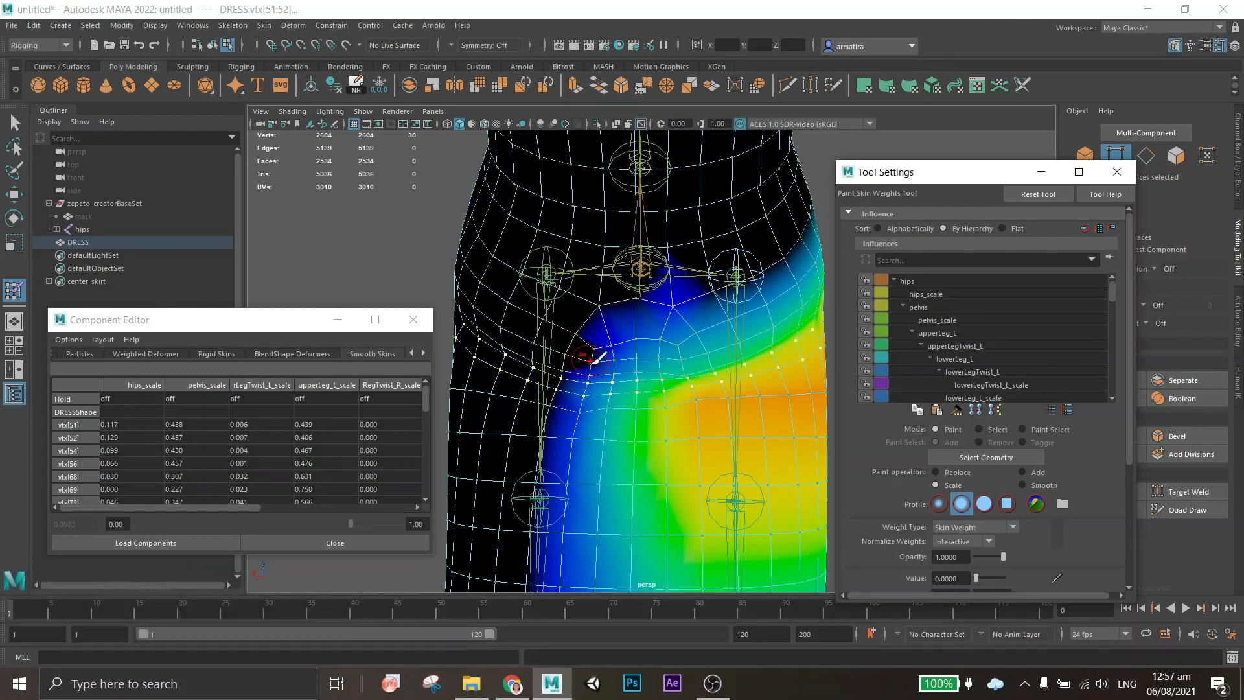
Hammer the skin weights of four vertices just below the front crease: vtx[1370], vtx[1383], vtx[1409] and vtx[1422].
mouse_move(702, 404)
left_mouse_down("alt")
mouse_move(746, 420)
mouse_move(705, 438)
mouse_move(739, 414)
mouse_move(691, 371)
left_mouse_up("alt")
left_click(1115, 150)
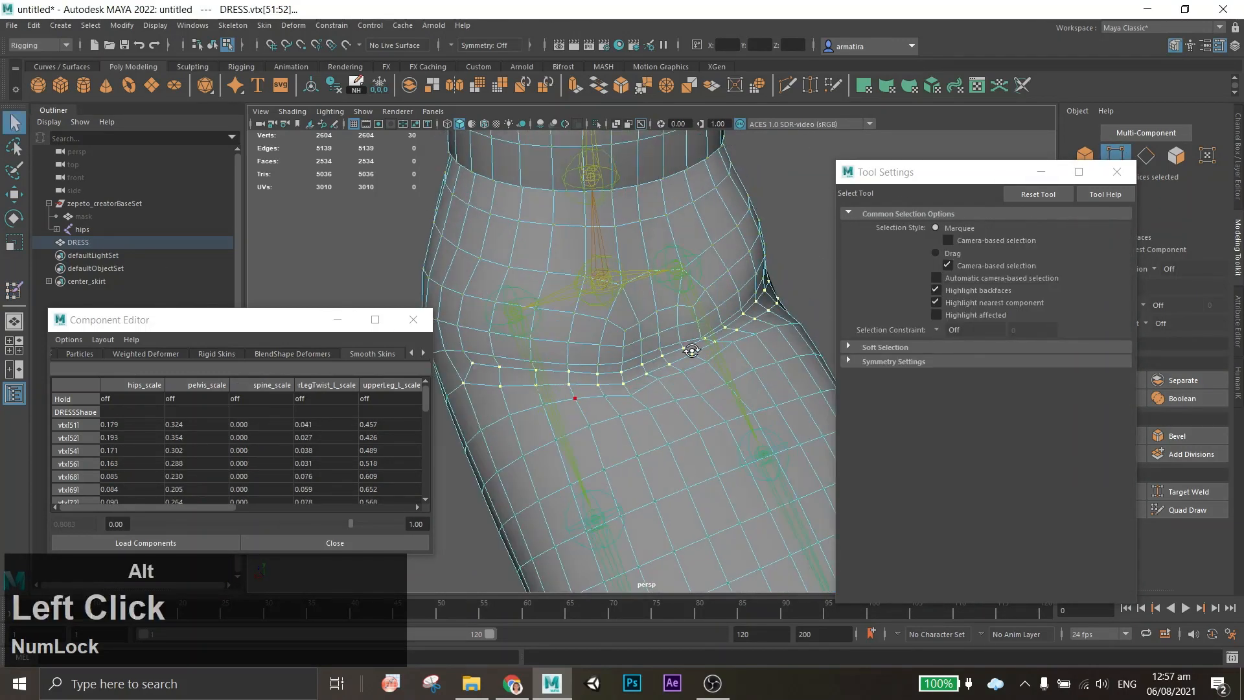
left_click(689, 371)
left_click(708, 361, "shift")
left_click(733, 343, "shift")
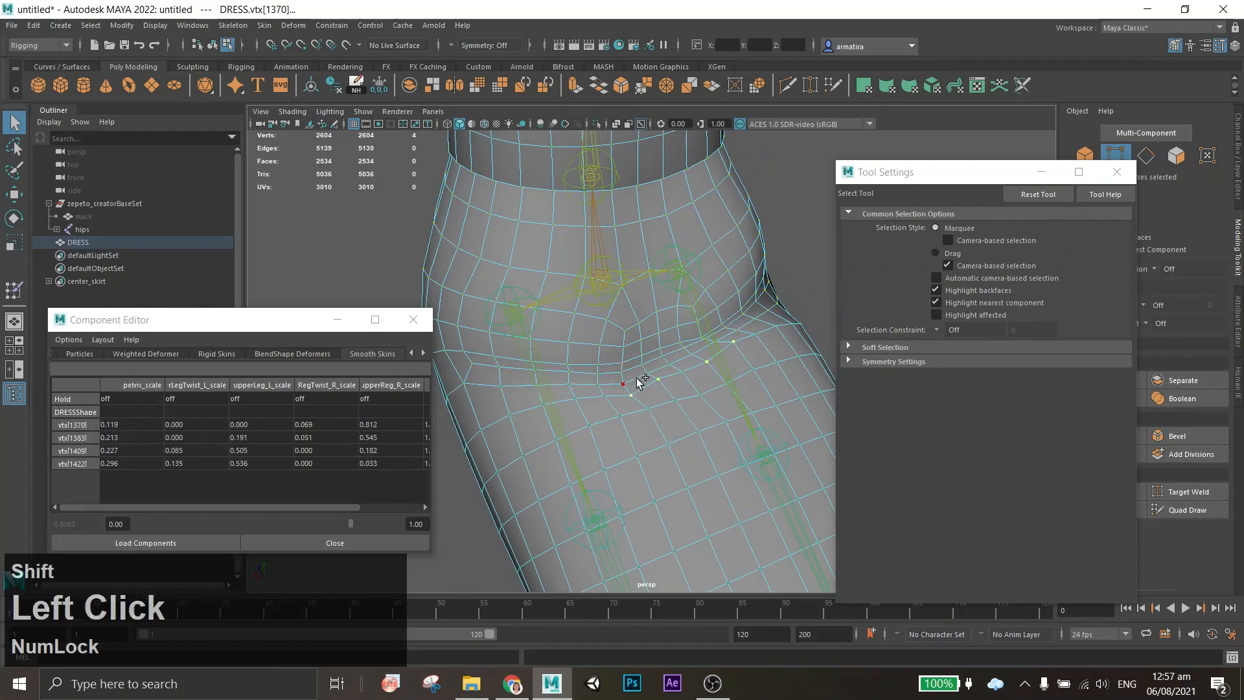
left_click(14, 291)
left_click(961, 413)
left_click(15, 122)
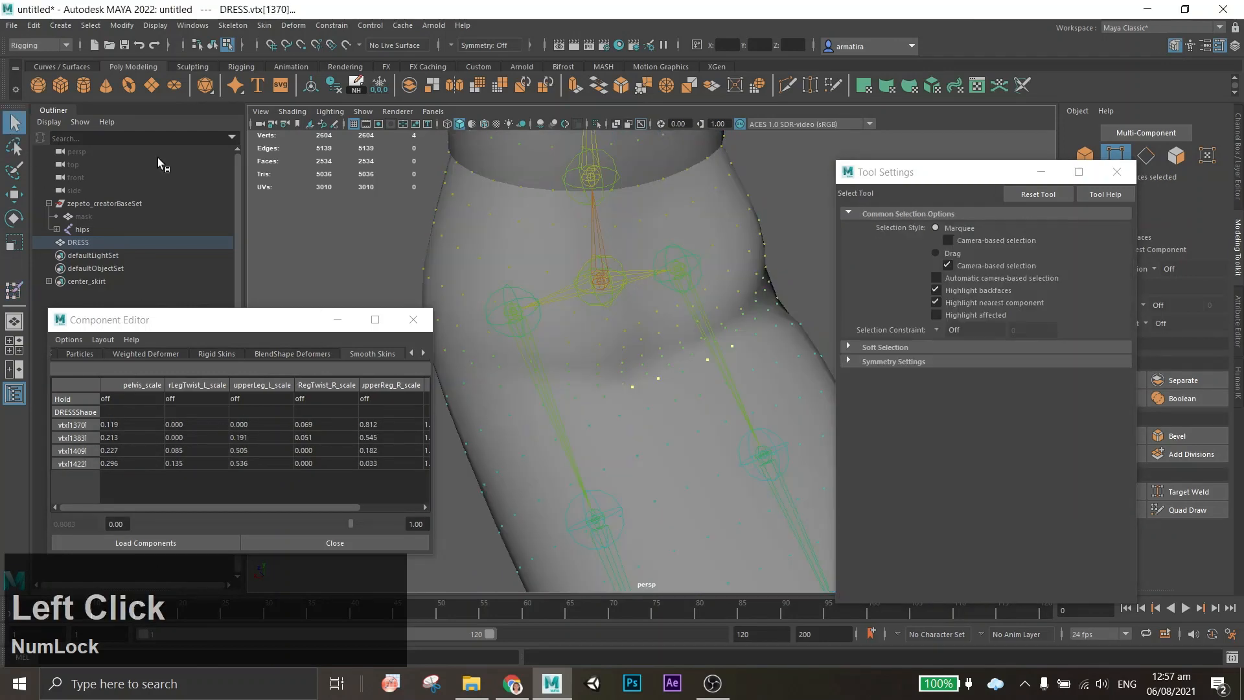
Hammer the skin weights of eight vertices in the uneven area between the thighs, including vtx[449], vtx[1281] and vtx[1369].
left_click(799, 272)
mouse_move(798, 279)
left_mouse_down("alt")
mouse_move(733, 298)
mouse_move(529, 279)
mouse_move(691, 394)
mouse_move(739, 363)
left_mouse_up("alt")
key("ctrl+z")
left_click(554, 303)
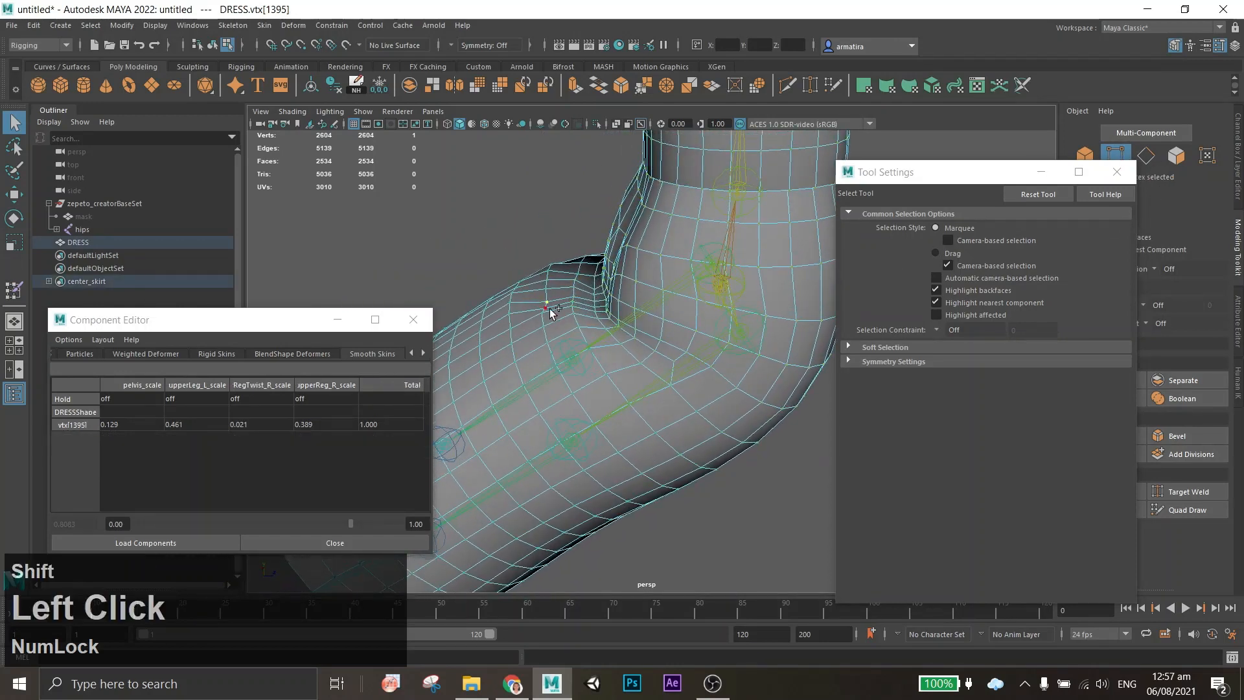
left_click(548, 292, "shift")
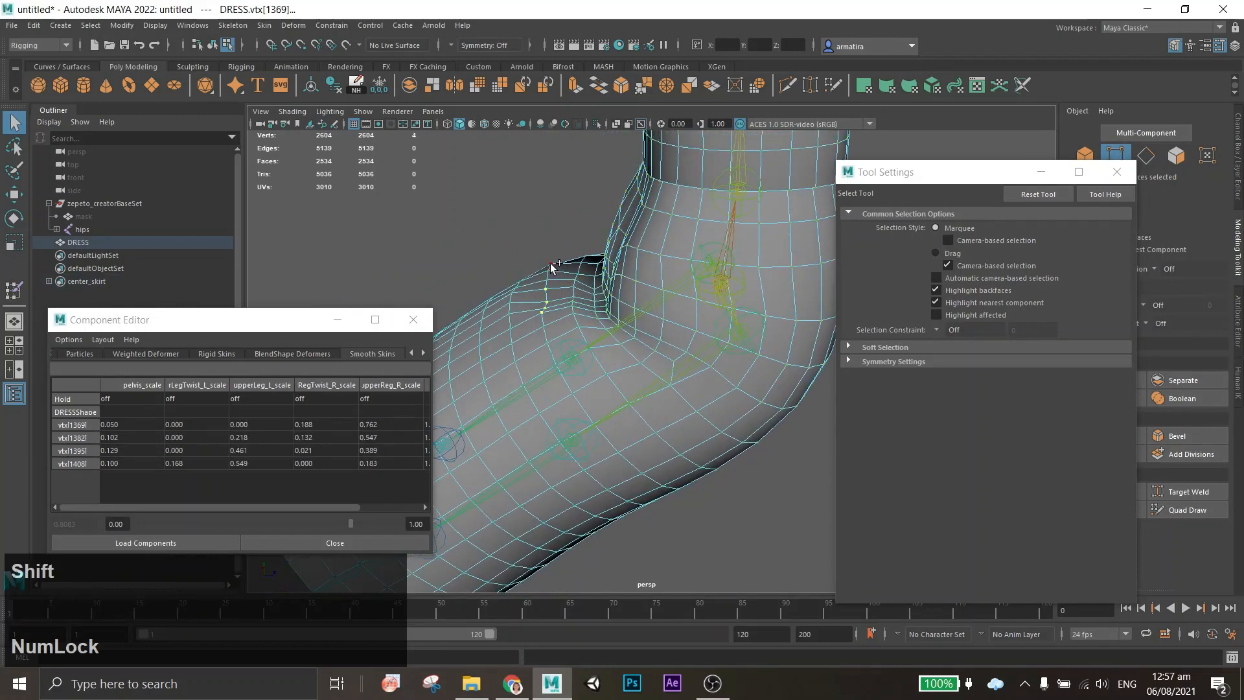
left_click_drag(552, 267, 586, 278, "alt")
left_click(591, 280, "shift")
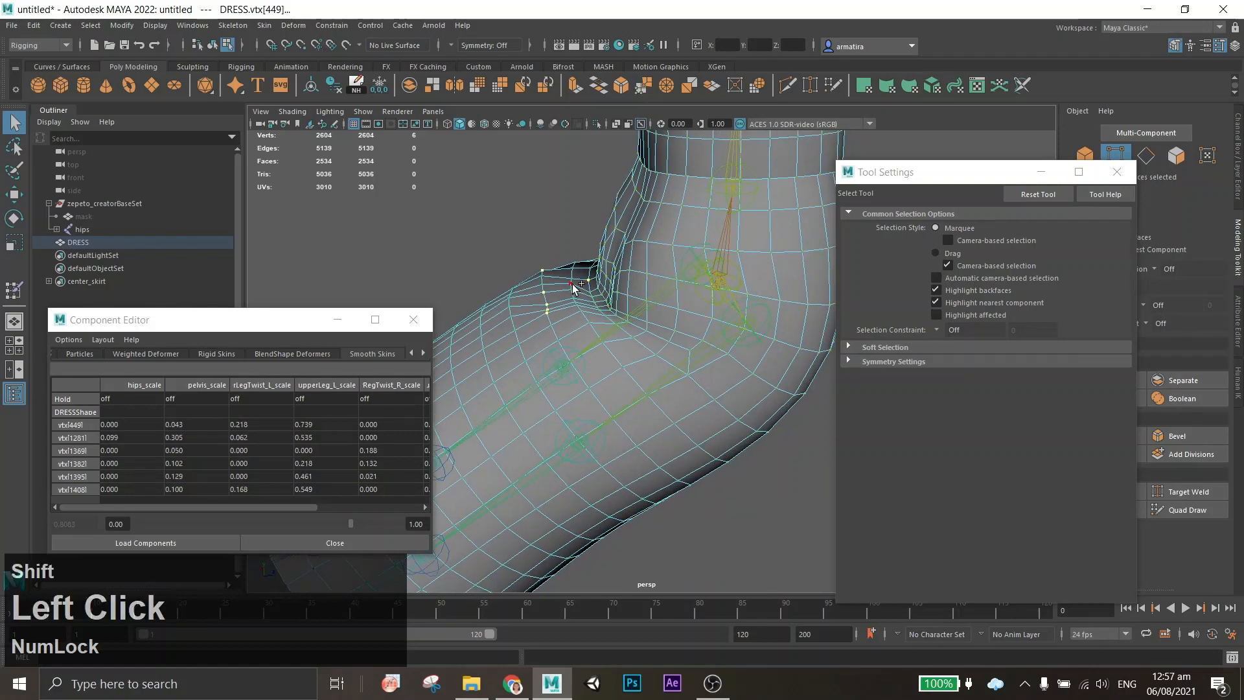
left_click(9, 294)
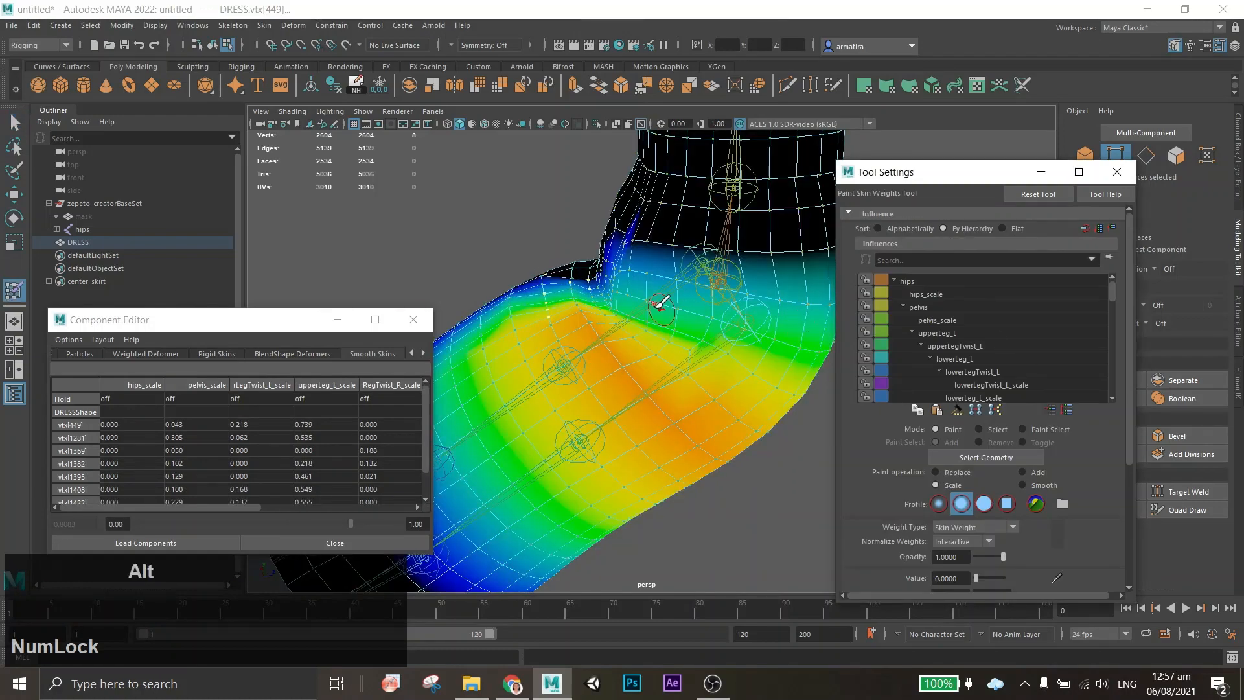
left_click_drag(661, 303, 605, 228, "alt")
key("e")
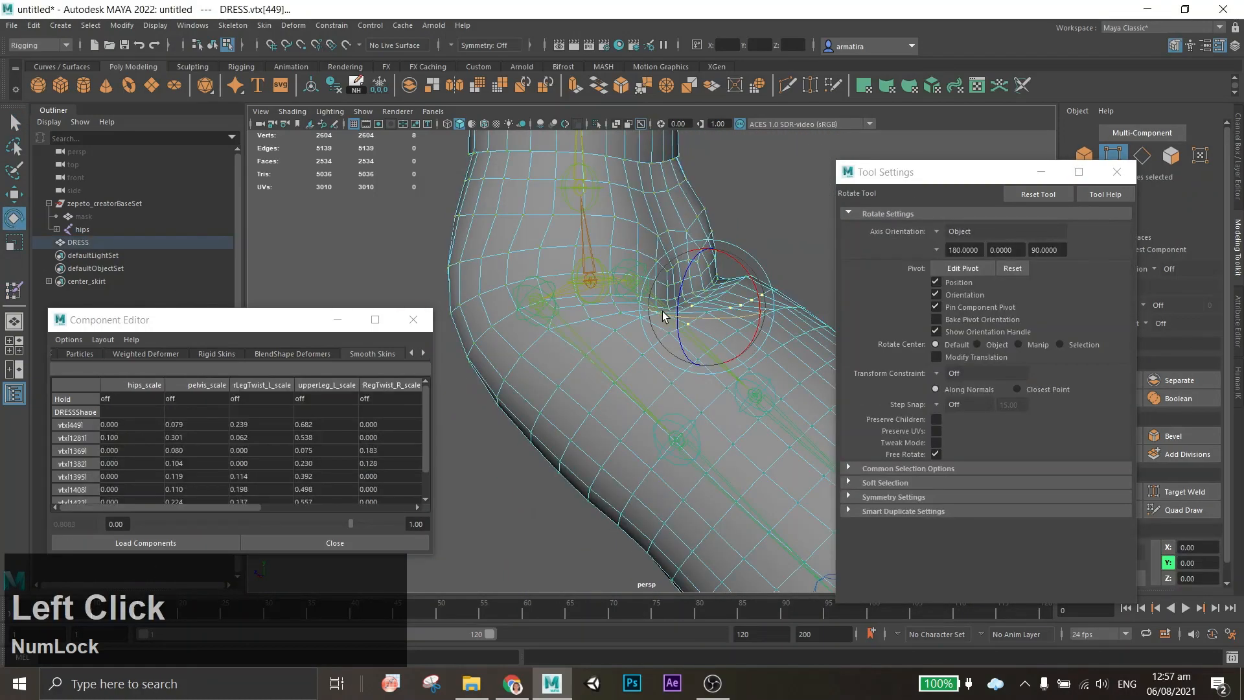
Rotate both upper leg joints back down together and set their Rotate Y to 0.
left_click(1085, 156)
left_click(673, 317)
left_click(570, 330, "shift")
left_click_drag(582, 285, 556, 352)
left_click_drag(720, 411, 670, 407, "alt")
left_click(1236, 46)
left_click(1194, 188)
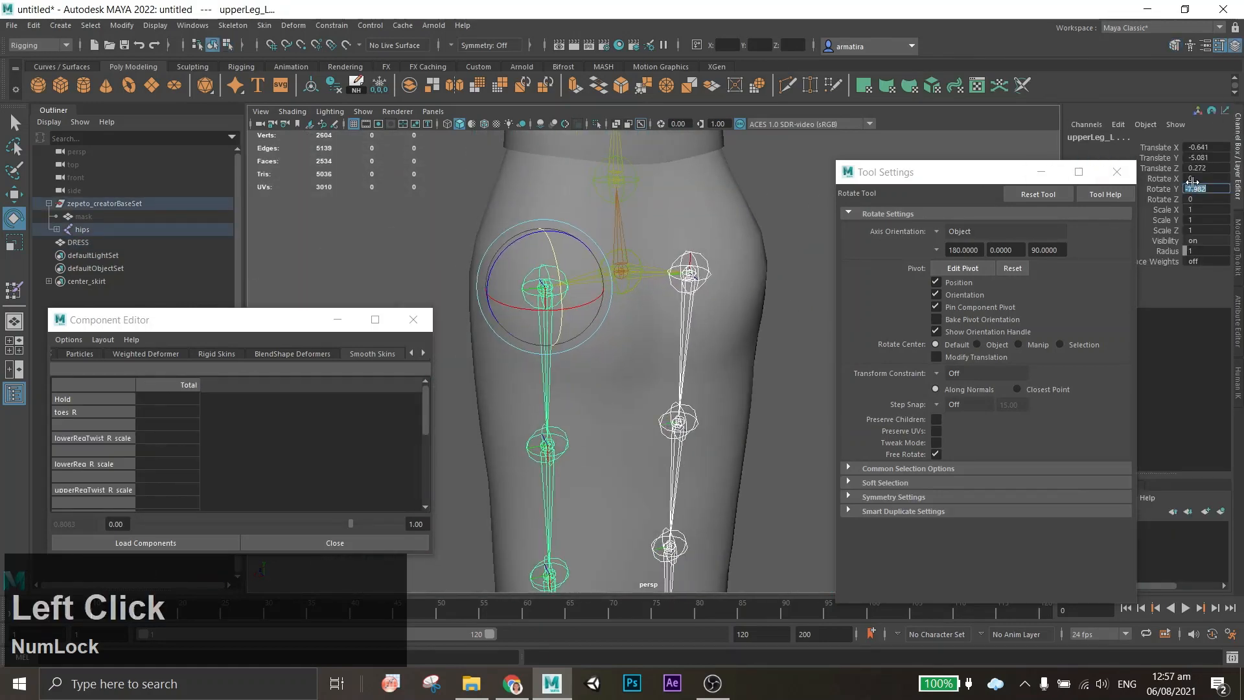
Rotate both upper leg joints outward to the sides to test how the skirt stretches.
left_click(553, 352)
left_click_drag(553, 353, 797, 375, "alt")
left_click(732, 372)
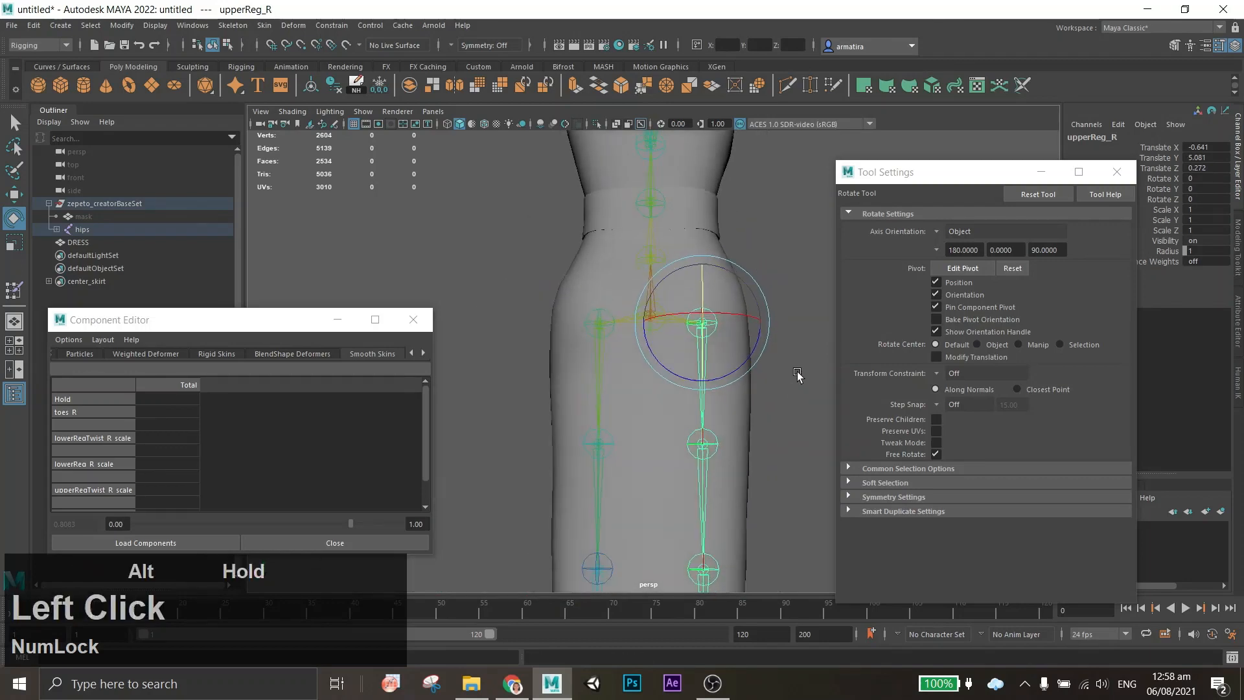
left_click(602, 382, "shift")
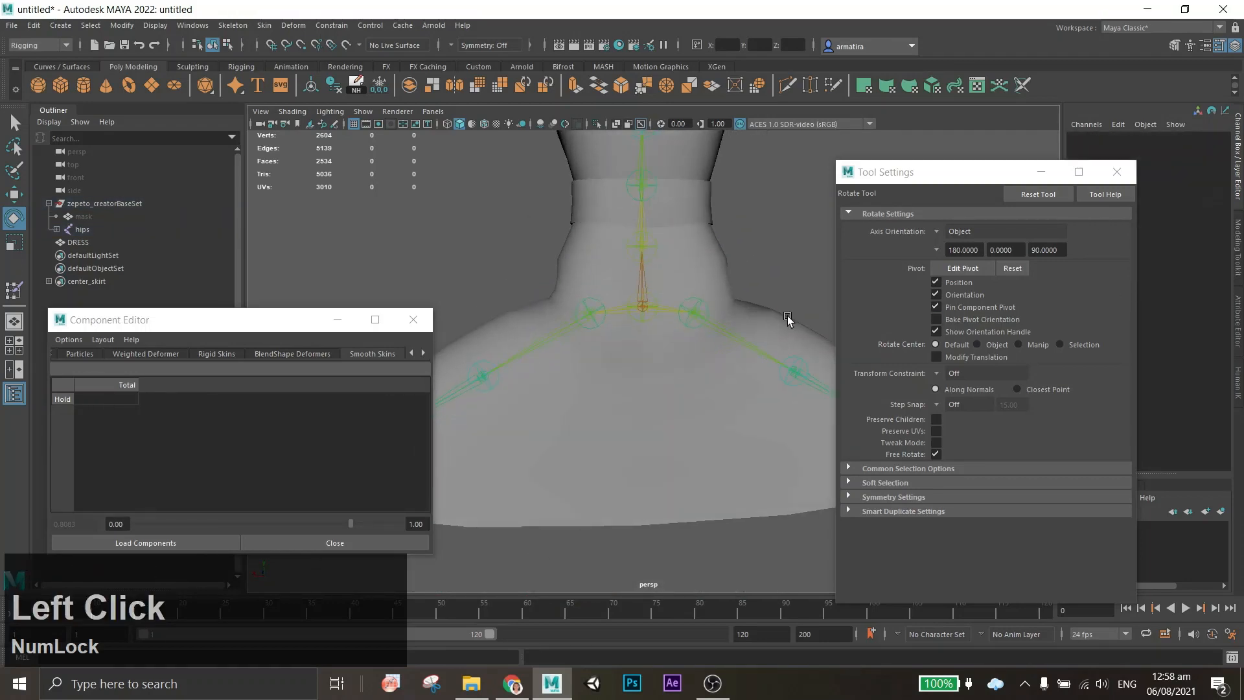
left_click(752, 333)
left_click_drag(752, 333, 714, 335, "alt")
Set Rotate Z of the upperReg_R and upperLeg_L joints to 0.
left_click(714, 335)
left_click(592, 312, "shift")
double_click(1216, 197)
type("0")
key("Return")
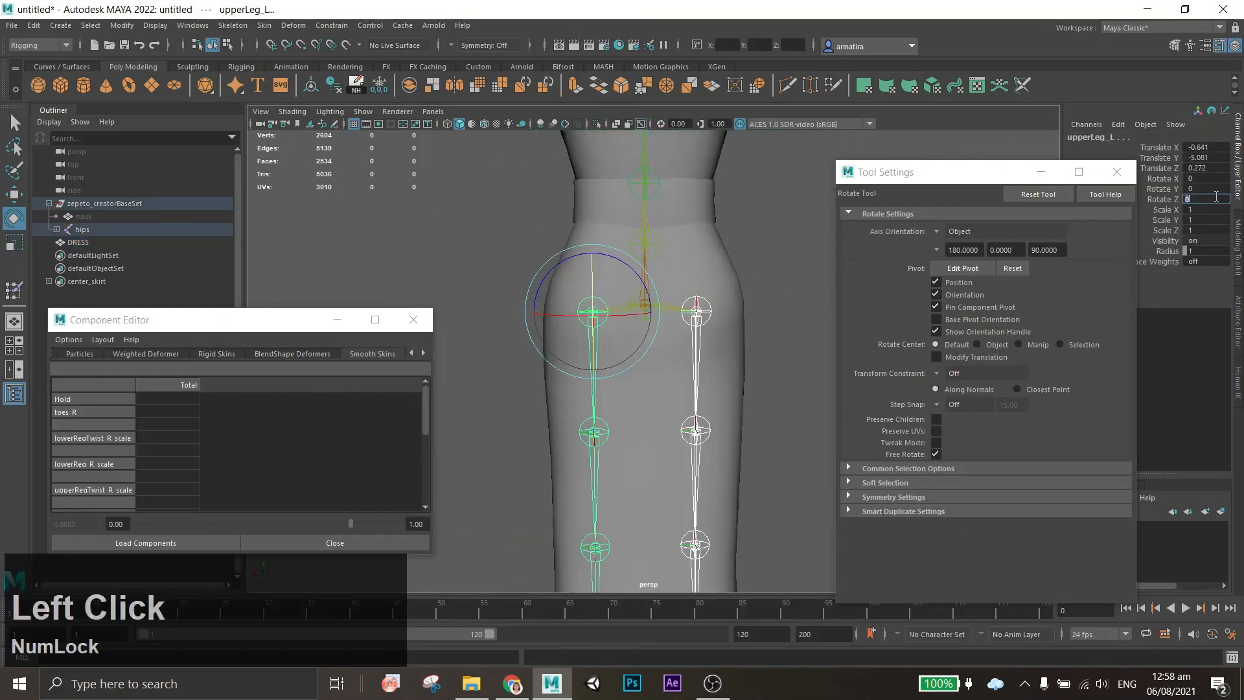
Rotate the upperLeg_L joint forward by about 59 degrees around Y to test the skirt's hip crease.
left_click(586, 367)
left_click(593, 313)
left_click_drag(592, 312, 625, 333, "alt")
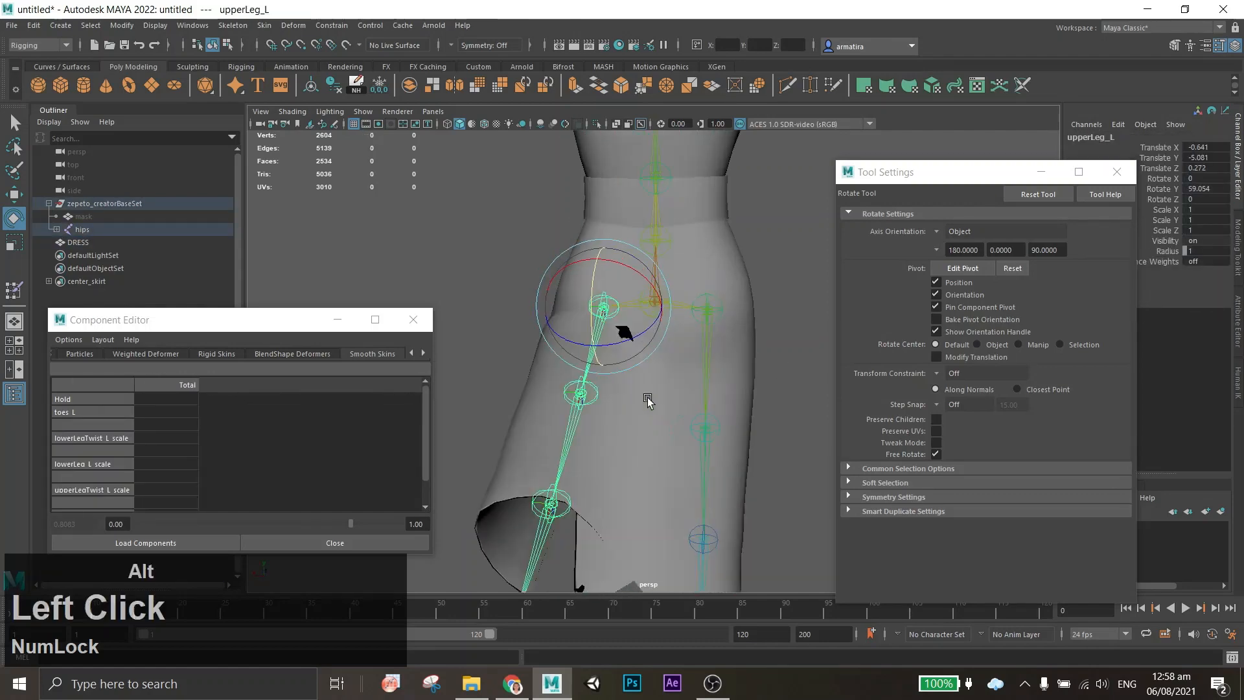
Select DRESS vertices vtx[2389] and vtx[2407] at the dark spots in the raised left leg's crease and start Paint Skin Weights.
left_click(678, 410)
scroll(679, 409, "up", 5)
left_click(1174, 45)
left_click(1112, 155)
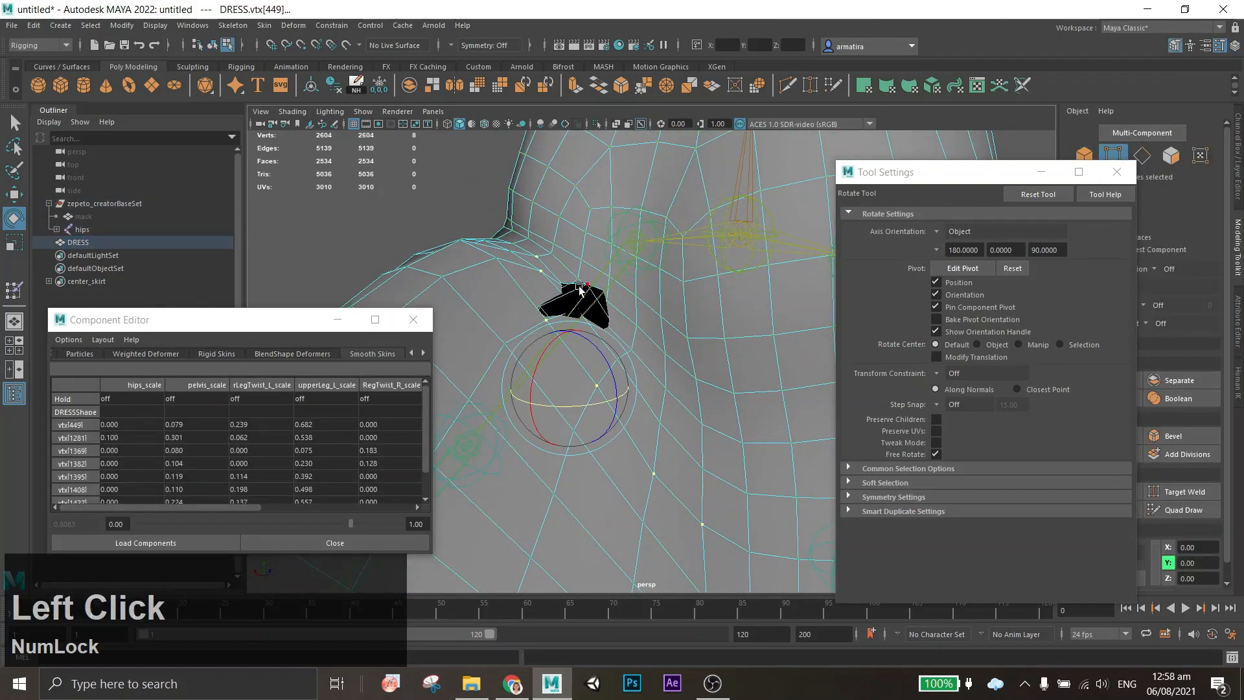
left_click(586, 285)
left_click(14, 293)
key("q")
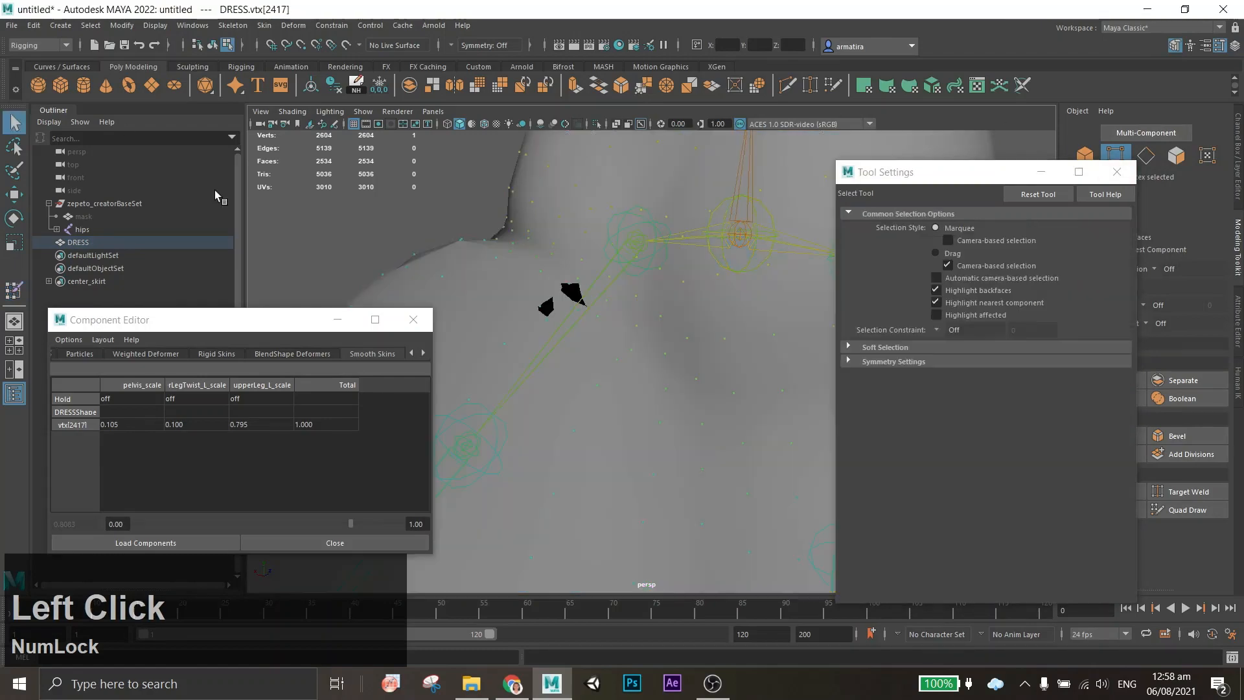
left_click(568, 286)
left_click(540, 307, "shift")
left_click(14, 290)
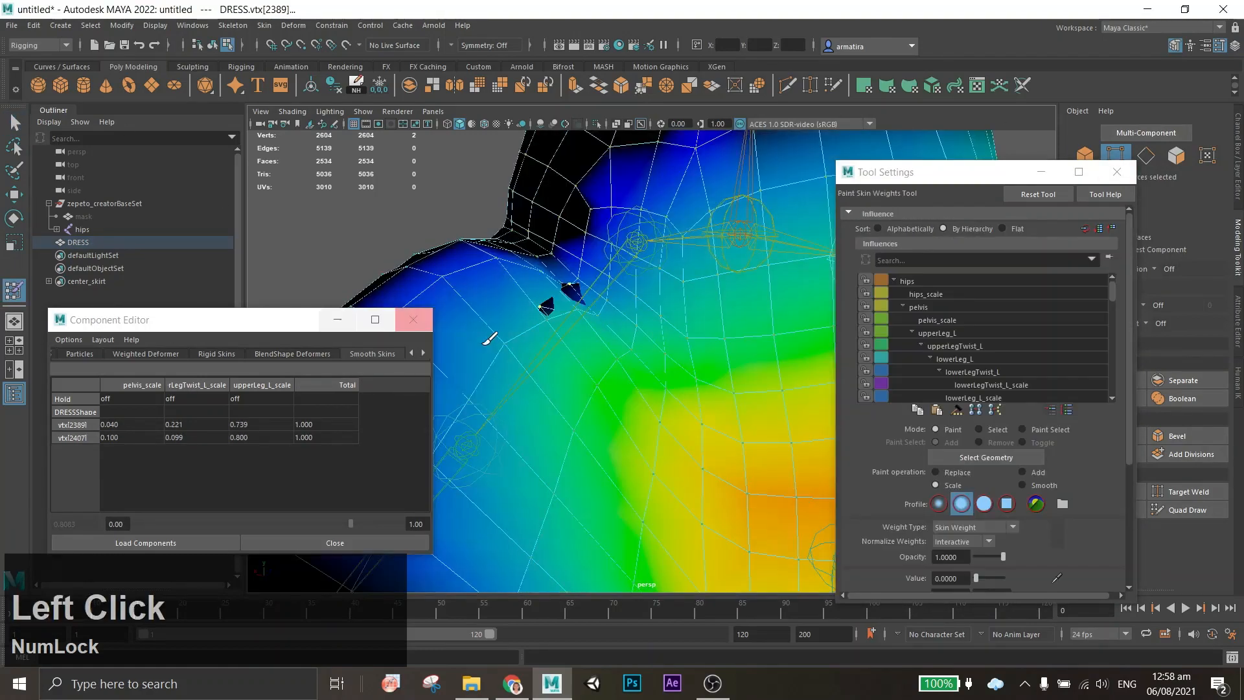
Return DRESS to object mode and smooth its upperReg_R_scale weights in the area between the thighs.
mouse_move(819, 411)
left_mouse_down("alt")
mouse_move(848, 394)
mouse_move(616, 292)
left_mouse_up("alt")
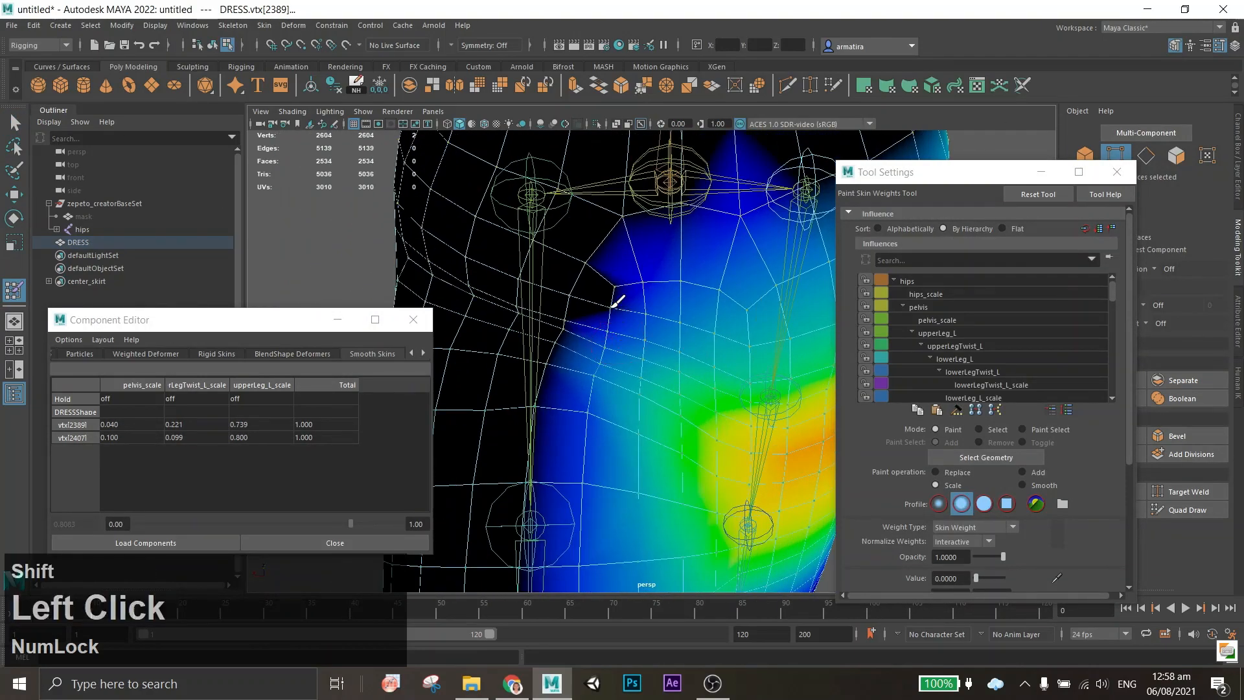
left_click(1085, 154)
scroll(1029, 359, "down", 3)
scroll(1029, 359, "down", 2)
left_click(1029, 359, "shift")
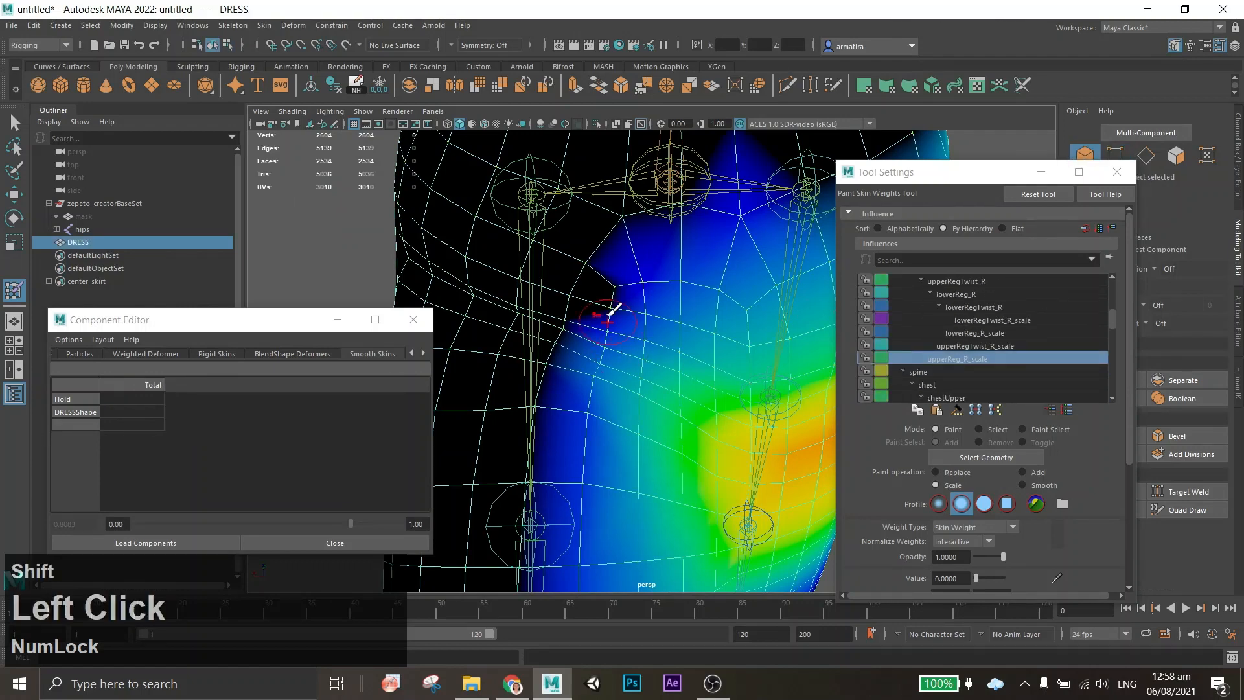
left_click(1018, 345)
left_click(964, 359)
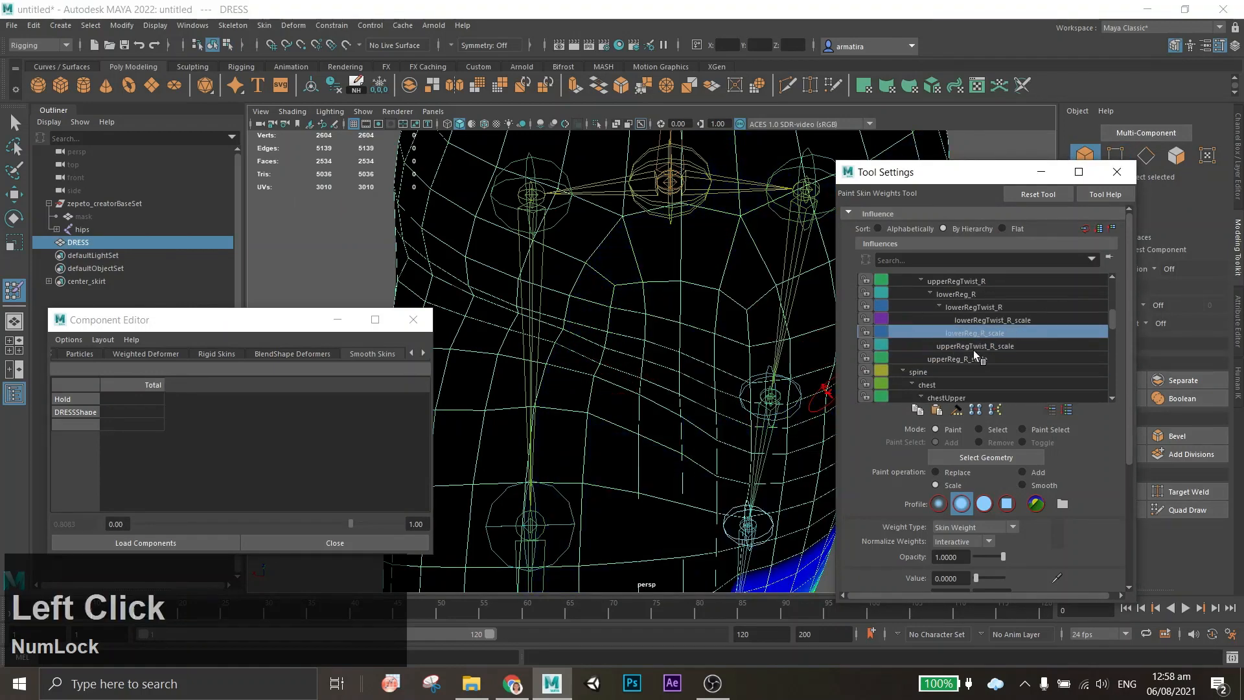
Smooth the upperLegTwist_L_scale weights along the inner thigh and outer hip crease of the raised left leg.
scroll(981, 339, "up", 2)
left_click(980, 318)
left_click(602, 359, "shift")
key("ctrl+z")
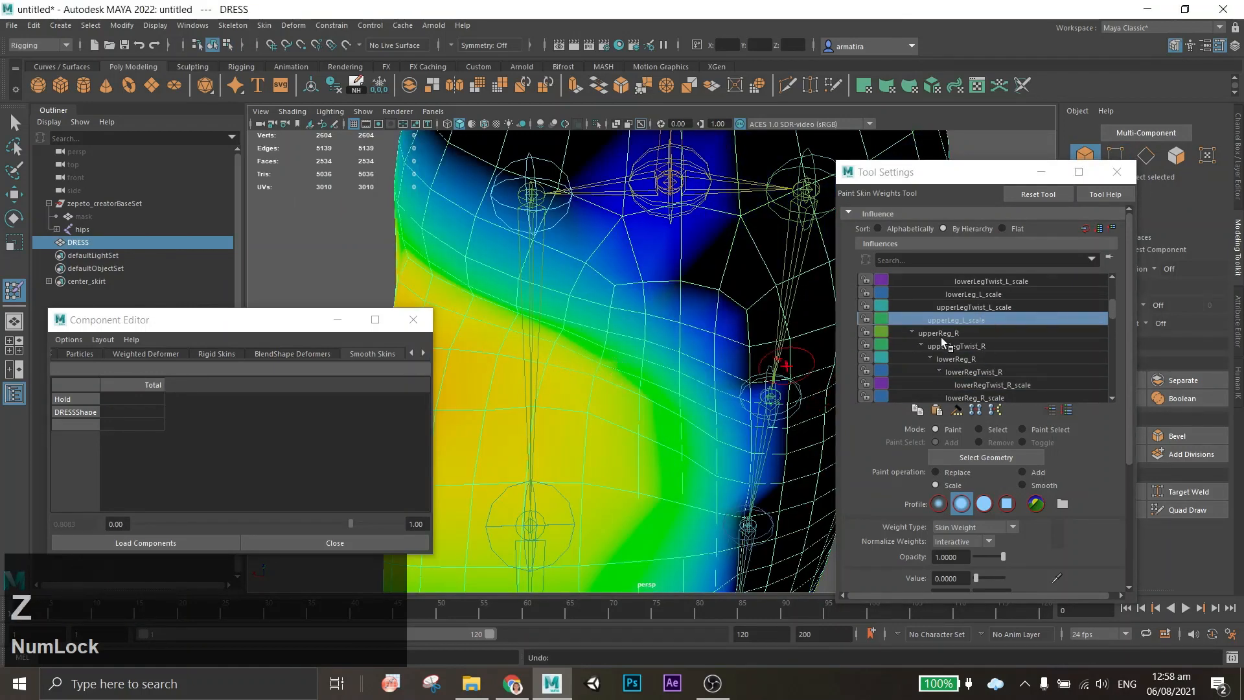
left_click(952, 309)
left_click(604, 371, "shift")
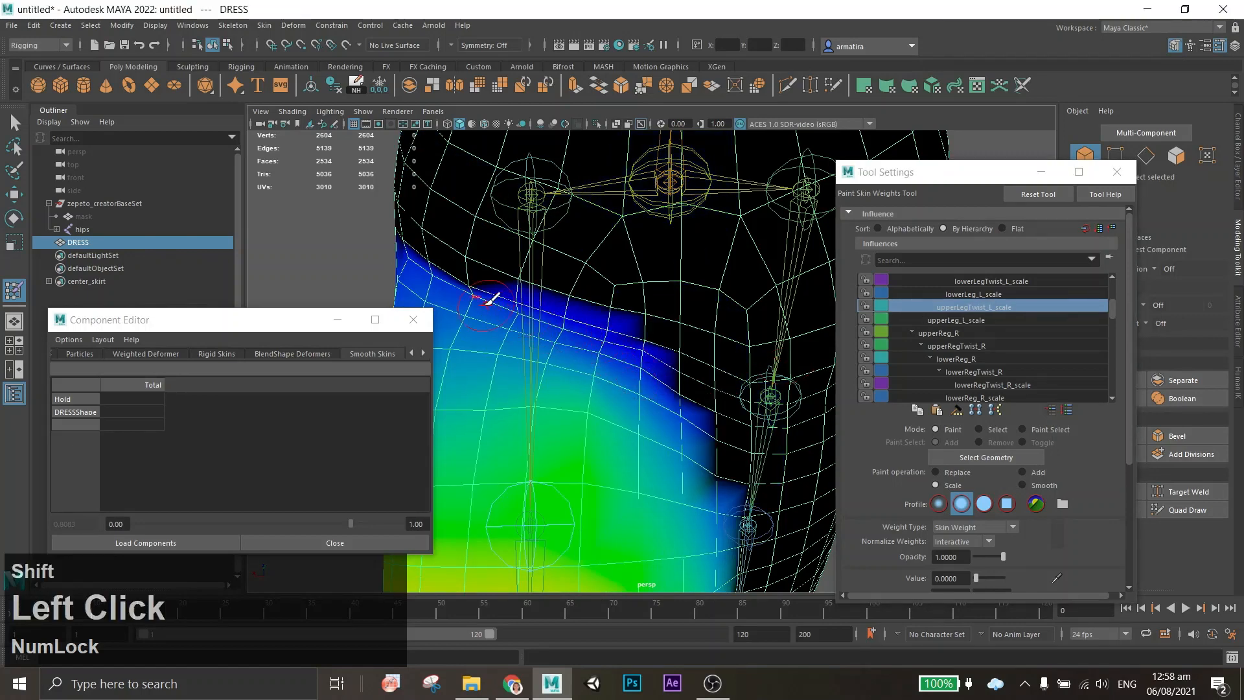
left_click_drag(424, 263, 466, 278, "alt")
left_click(473, 254, "shift")
mouse_move(474, 254)
middle_mouse_down("alt")
mouse_move(542, 286)
mouse_move(551, 264)
middle_mouse_up("alt")
Smooth the upperLeg_L_scale weights along the top of the raised left thigh near the hip crease.
left_click(959, 321)
left_click(542, 278, "shift")
left_click(556, 265, "shift")
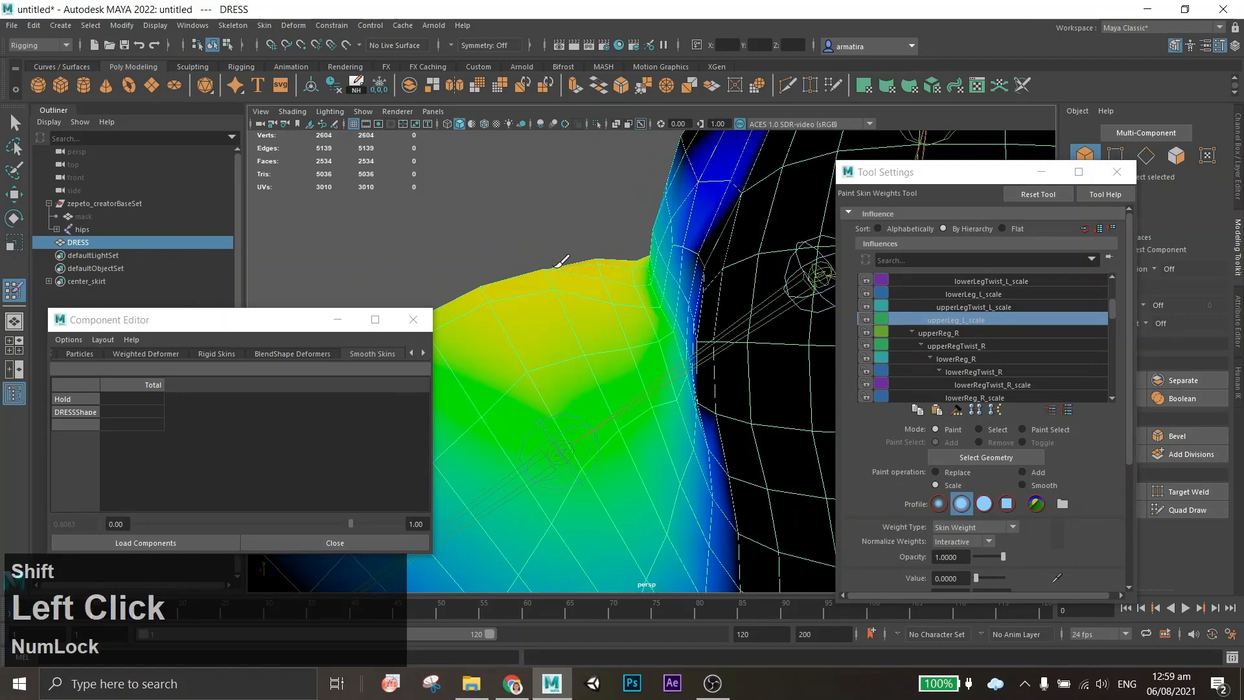
left_click(545, 302, "shift")
Smooth the upperLegTwist_L_scale weights around the left hip crease with several brush strokes.
left_click(960, 307)
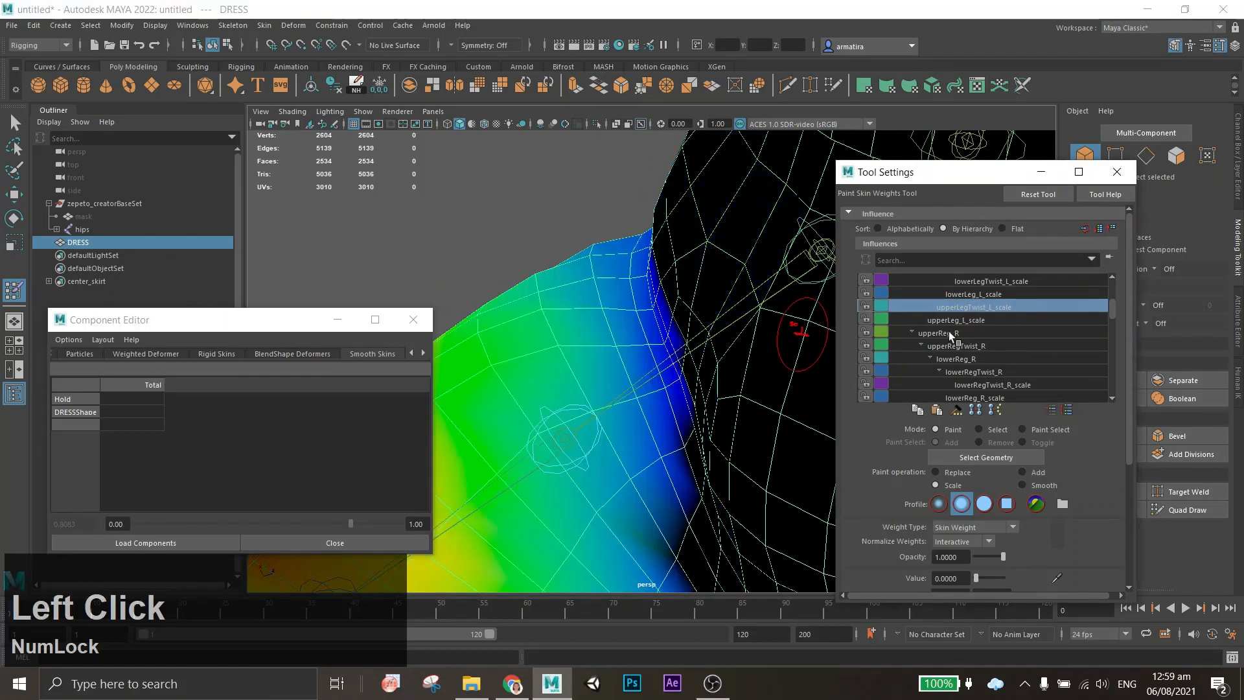
left_click(541, 303, "shift")
mouse_move(543, 301)
left_mouse_down("alt")
mouse_move(654, 282)
mouse_move(709, 316)
mouse_move(755, 269)
mouse_move(814, 269)
mouse_move(675, 300)
mouse_move(680, 248)
mouse_move(607, 259)
left_mouse_up("alt")
left_click(708, 315, "shift")
key("z")
left_click(765, 257, "shift")
left_click(814, 270, "shift")
left_click(681, 248, "shift")
left_click(658, 250, "shift")
left_click(634, 251, "shift")
Set the upperLeg_L joint's Rotate Y to 0 and rotate the upperReg_R joint forward to test the other side.
left_click_drag(695, 272, 623, 269, "alt")
scroll(686, 428, "down", 3, "alt")
mouse_move(686, 428)
left_mouse_down("alt")
mouse_move(585, 369)
mouse_move(615, 312)
mouse_move(675, 305)
left_mouse_up("alt")
key("e")
left_click(619, 312)
left_click(710, 295)
left_click(1238, 156)
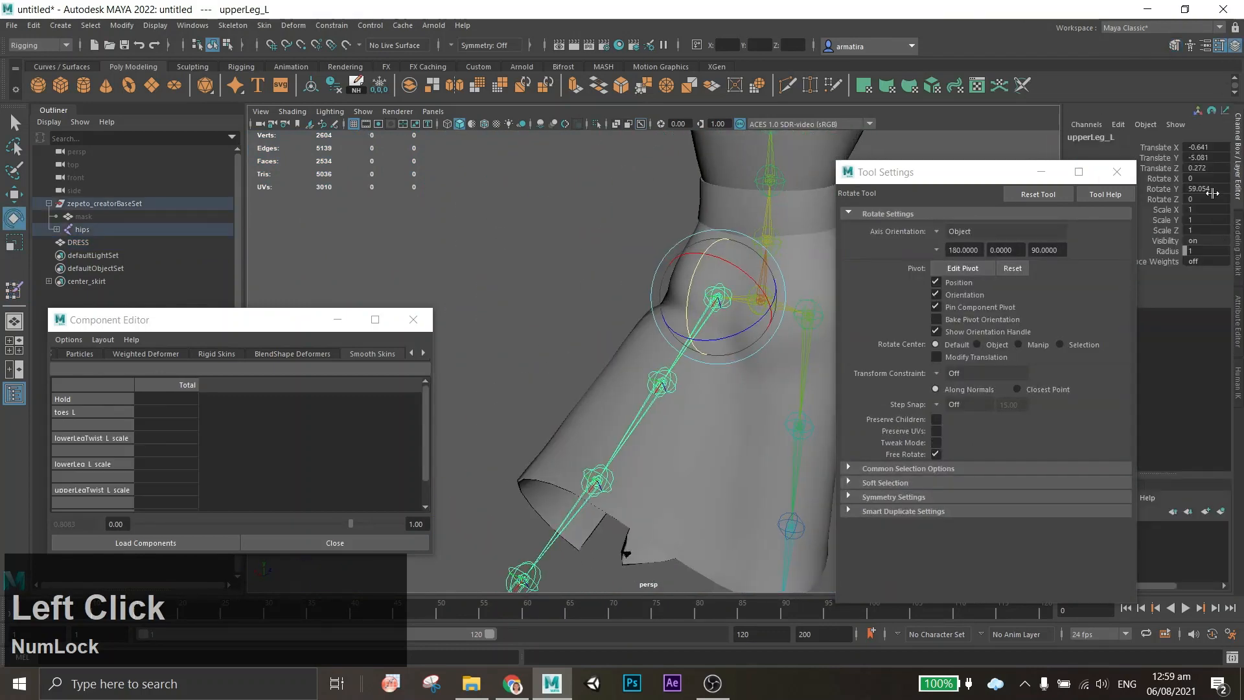
type("0")
key("Return")
left_click(624, 311)
Select DRESS vertices vtx[2385] and vtx[2413] at the dark spots on the raised right thigh and start Paint Skin Weights.
left_click_drag(806, 363, 710, 259, "alt")
left_click(710, 260)
scroll(592, 473, "up", 5)
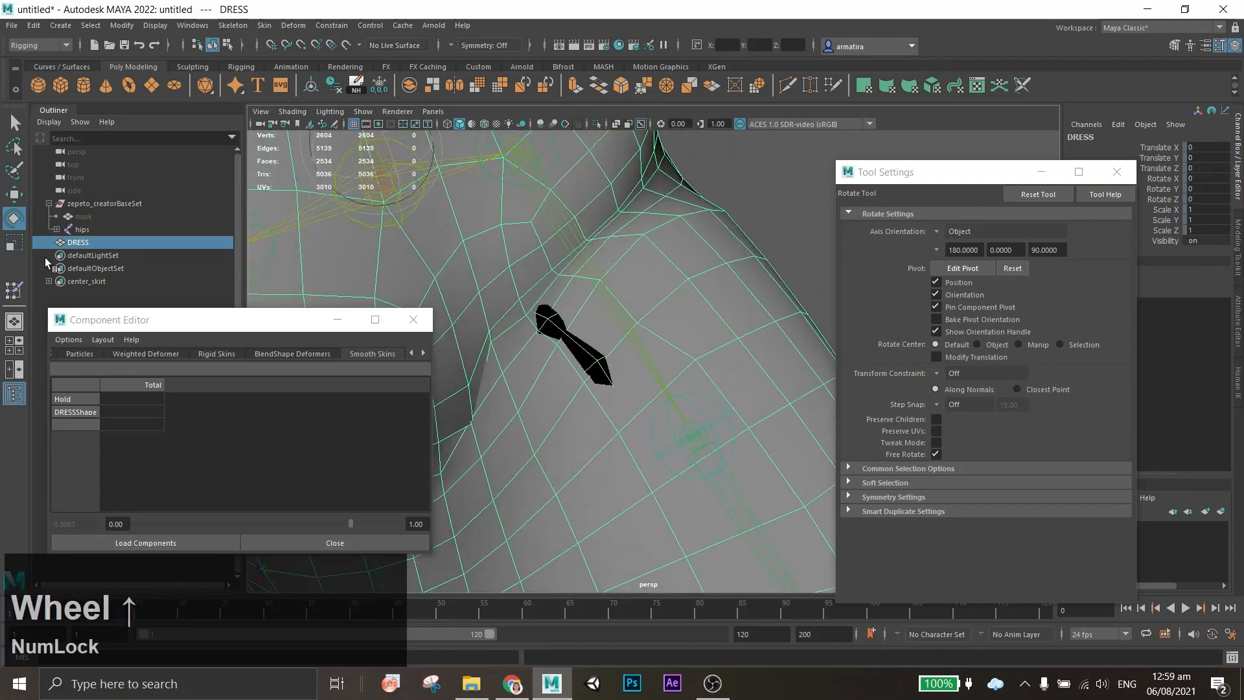
left_click(1174, 49)
left_click(546, 319)
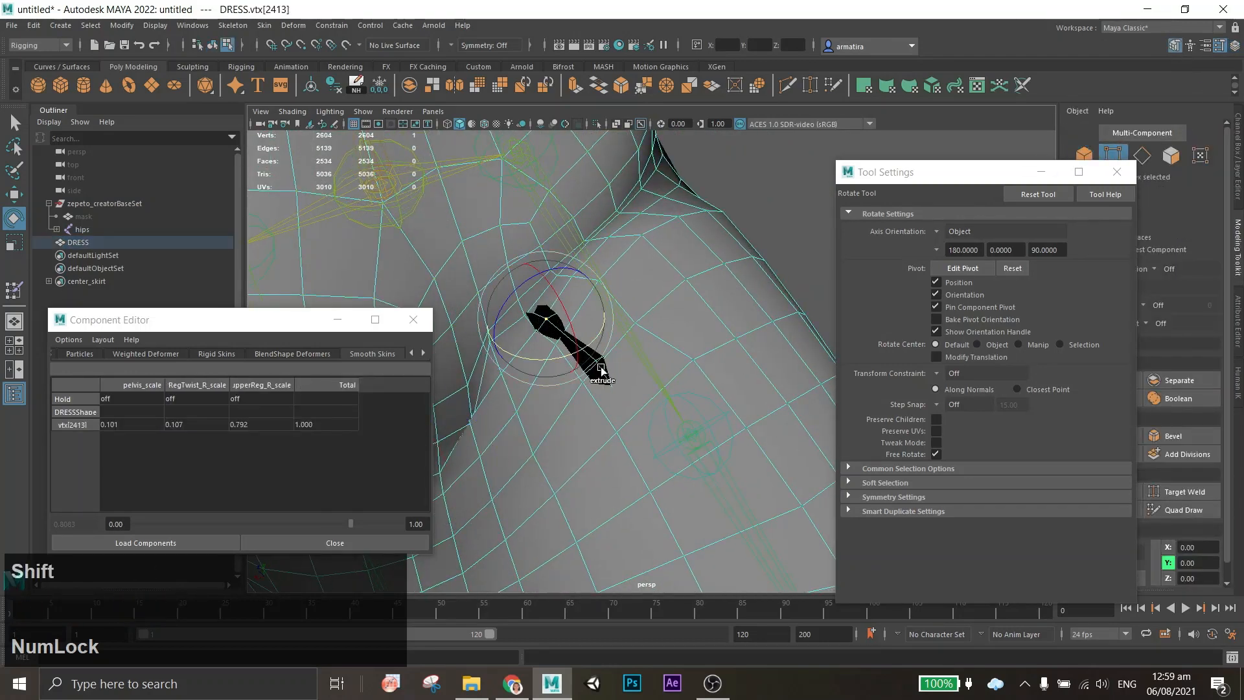
left_click(15, 121)
double_click(597, 360, "shift")
left_click(814, 170)
left_click(546, 319)
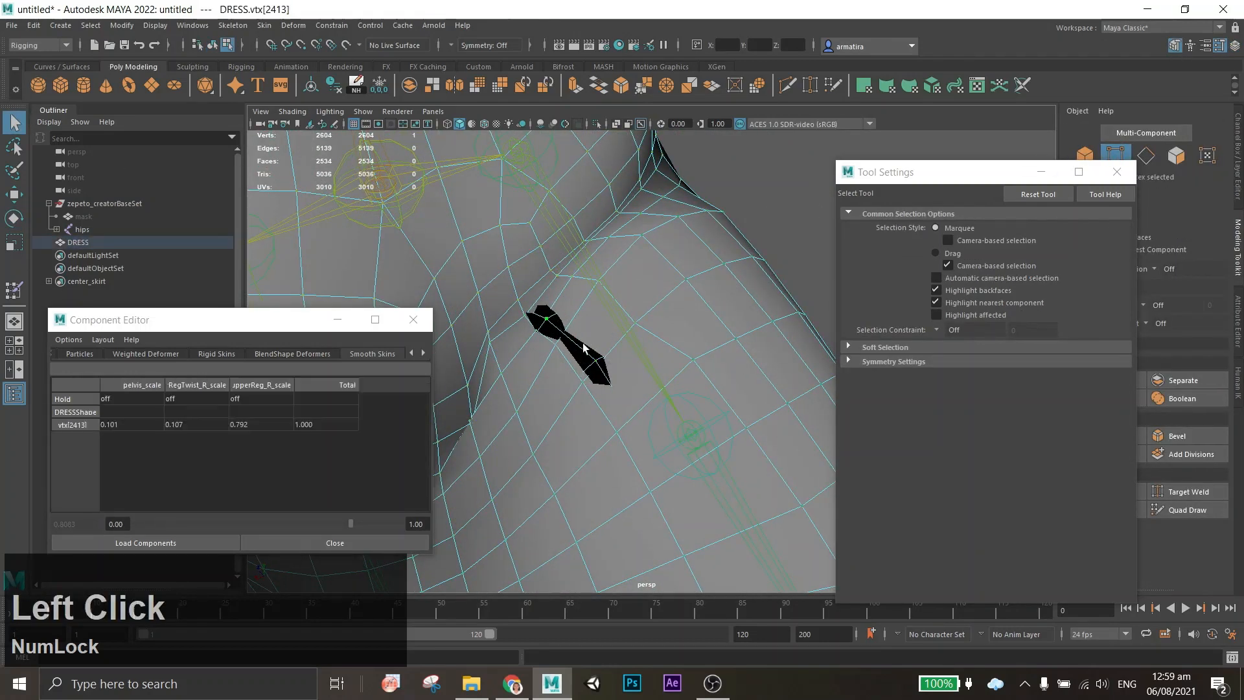
left_click(596, 360, "shift")
left_click(4, 291)
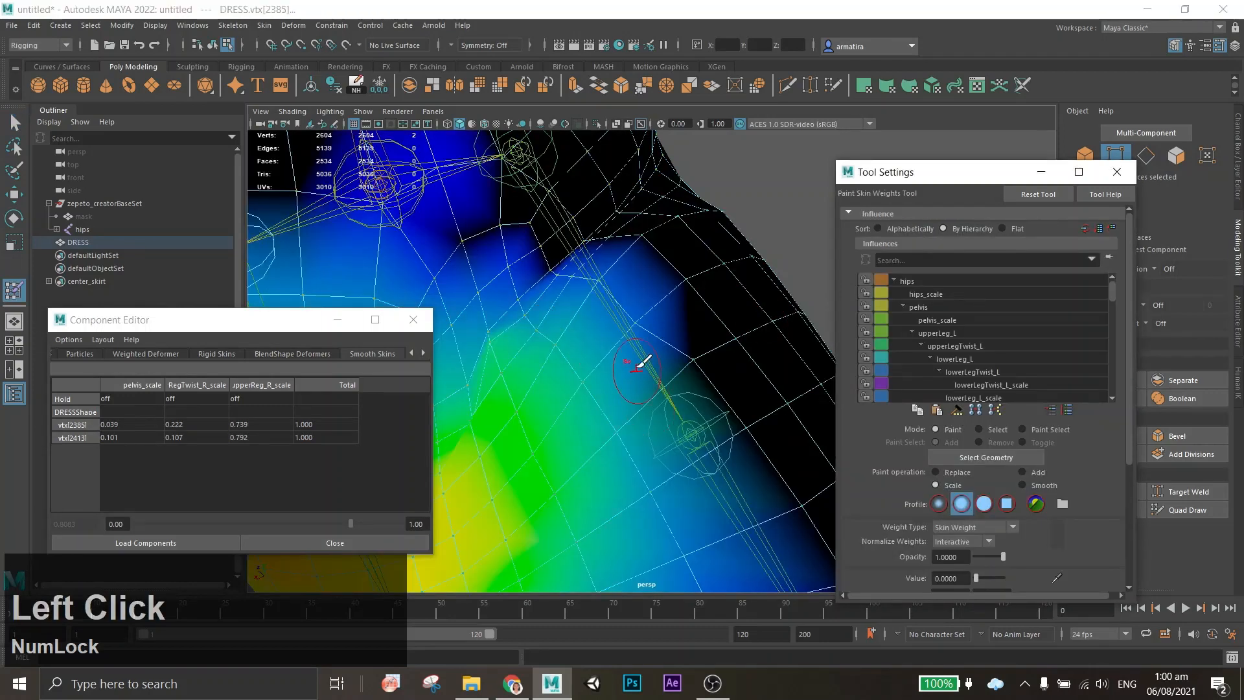
Smooth the upperReg_R_scale and upperRegTwist_R_scale weights over the dark spots on the raised right thigh, with DRESS in object mode.
scroll(1006, 360, "down", 5)
scroll(1007, 350, "down", 3)
left_click(1000, 373)
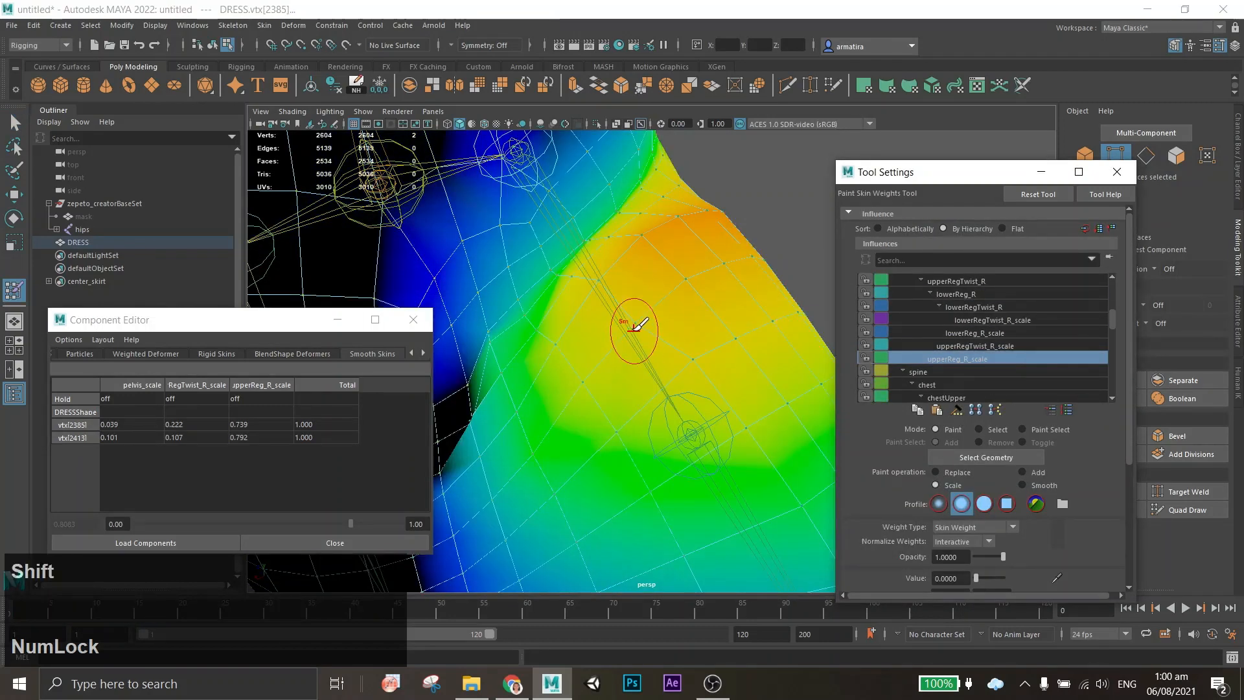
left_click(1018, 345)
left_click(1088, 159)
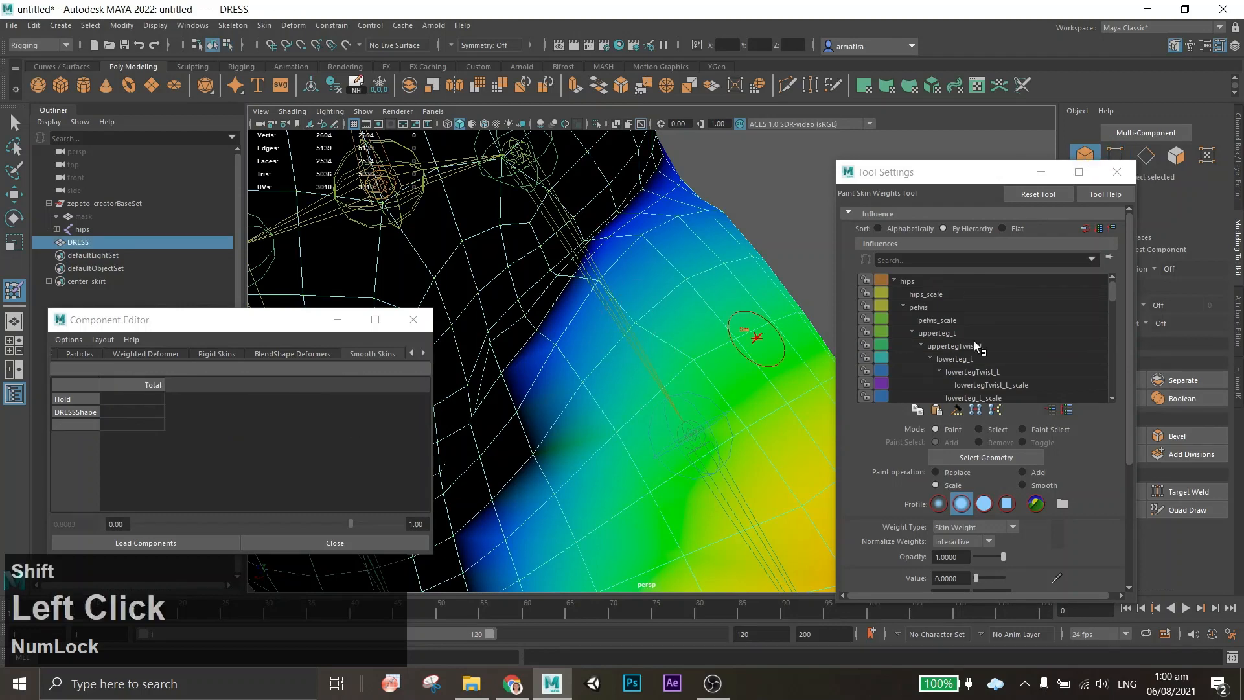
scroll(975, 348, "down", 4)
left_click(976, 371)
left_click_drag(672, 299, 724, 285, "alt")
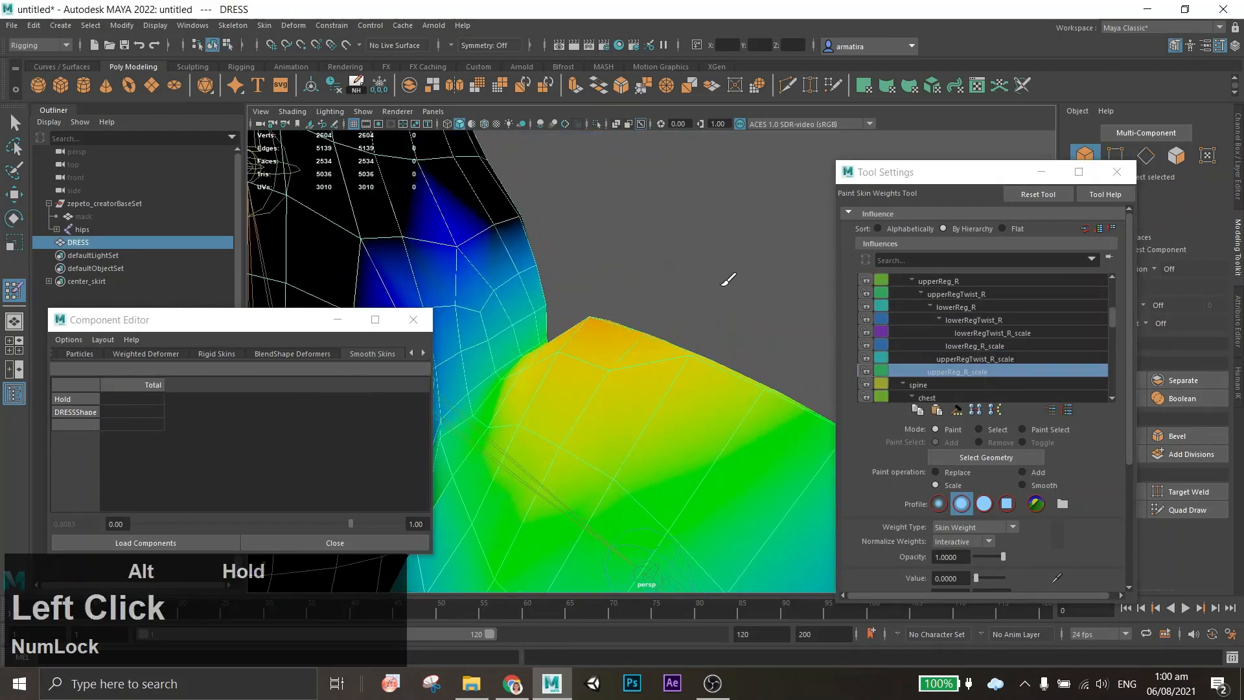
Smooth the upperRegTwist_R_scale weights along the outer right hip crease.
left_click(1011, 359)
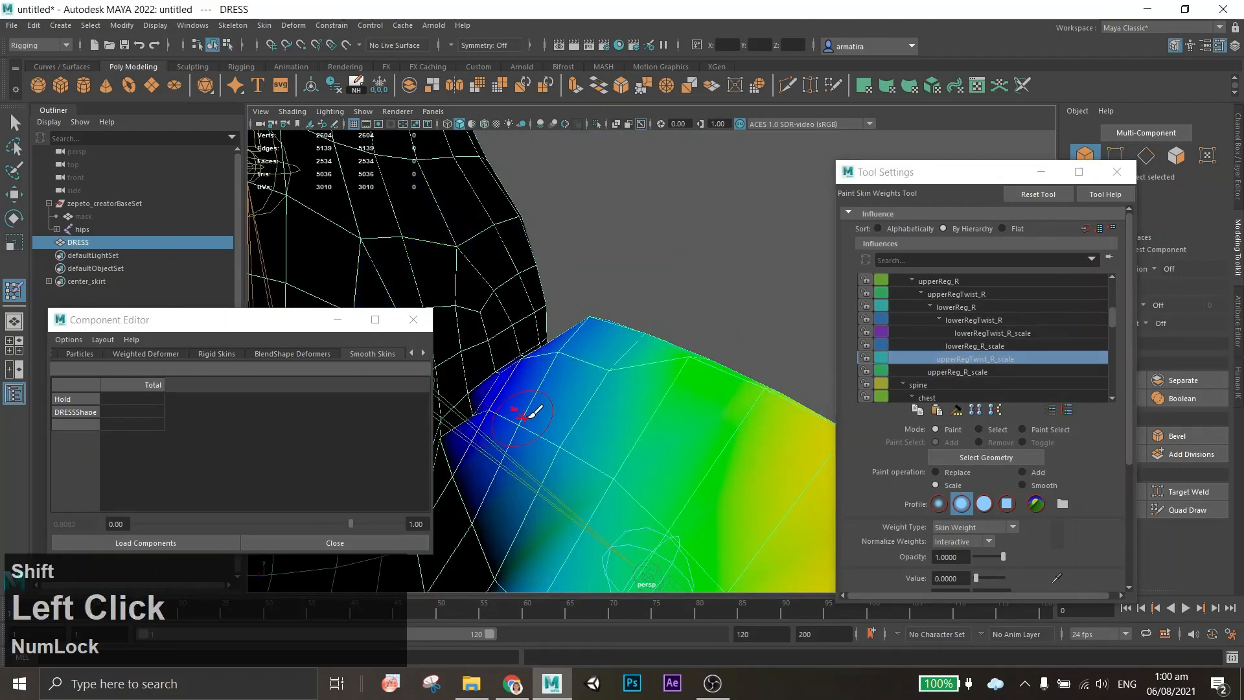
mouse_move(533, 413)
left_mouse_down("alt")
mouse_move(635, 445)
mouse_move(617, 400)
left_mouse_up("alt")
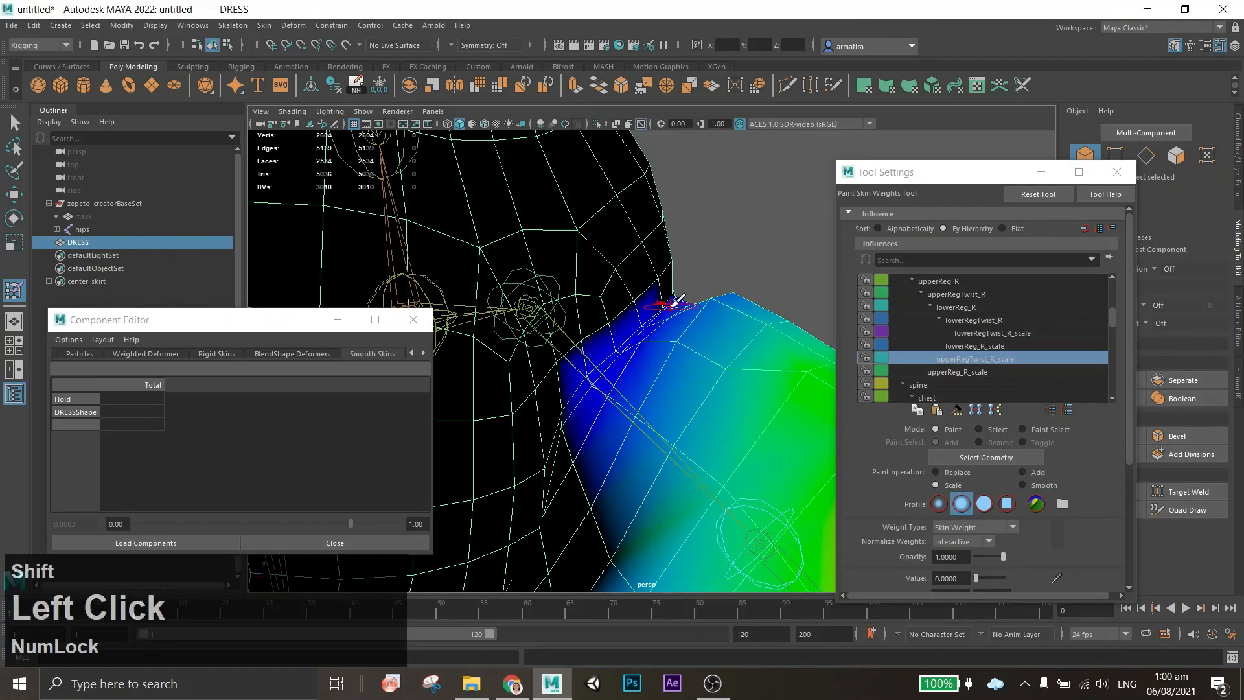
left_click_drag(674, 289, 746, 211, "alt")
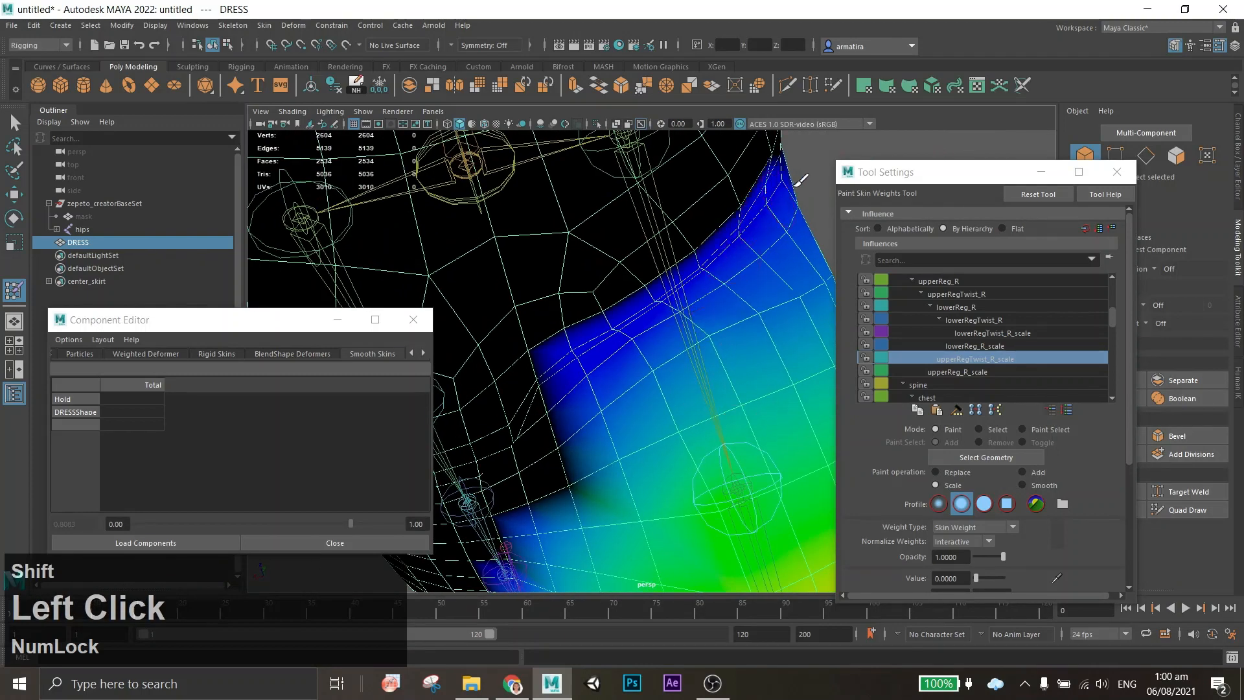
Smooth the upperReg_R_scale weights across the right hip crease and inner thigh.
left_click(958, 372)
left_click_drag(611, 363, 564, 385, "shift")
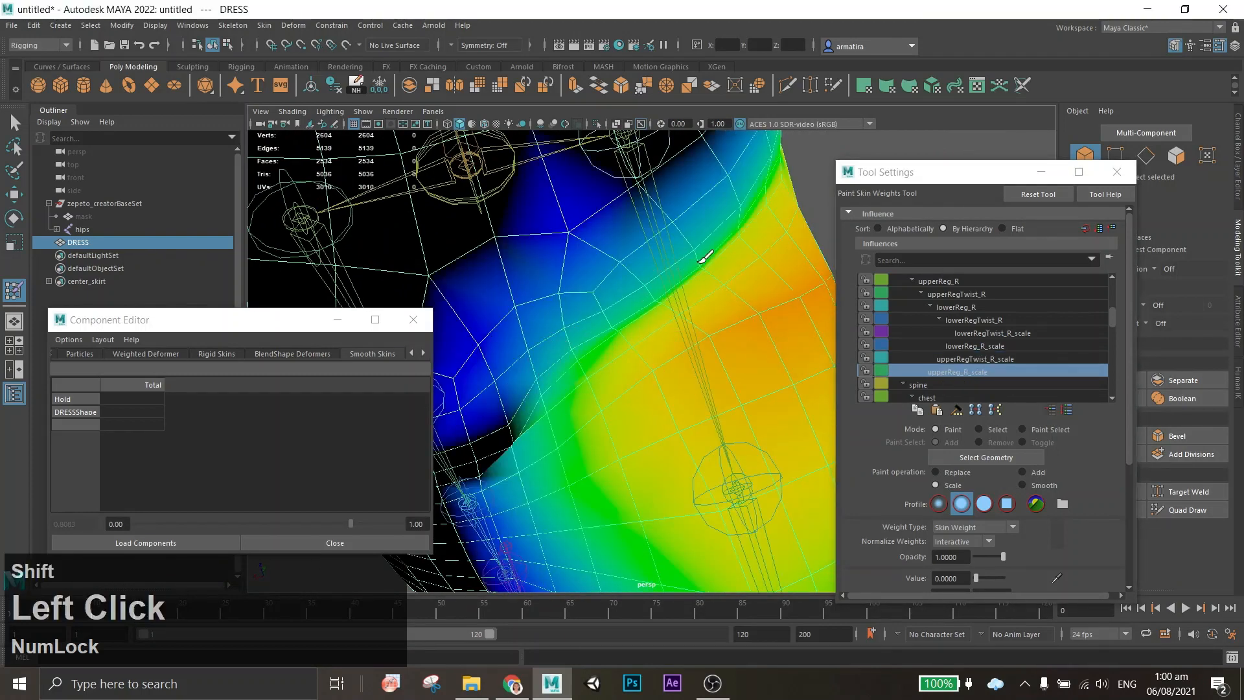
left_click_drag(646, 373, 717, 328, "alt")
middle_click_drag(717, 328, 611, 258, "alt")
left_click(634, 343, "shift")
Unhide the mask body mesh to check how the dress covers the legs.
scroll(604, 344, "down", 8)
left_click(83, 216)
key("shift+h")
left_click_drag(758, 505, 686, 520, "alt")
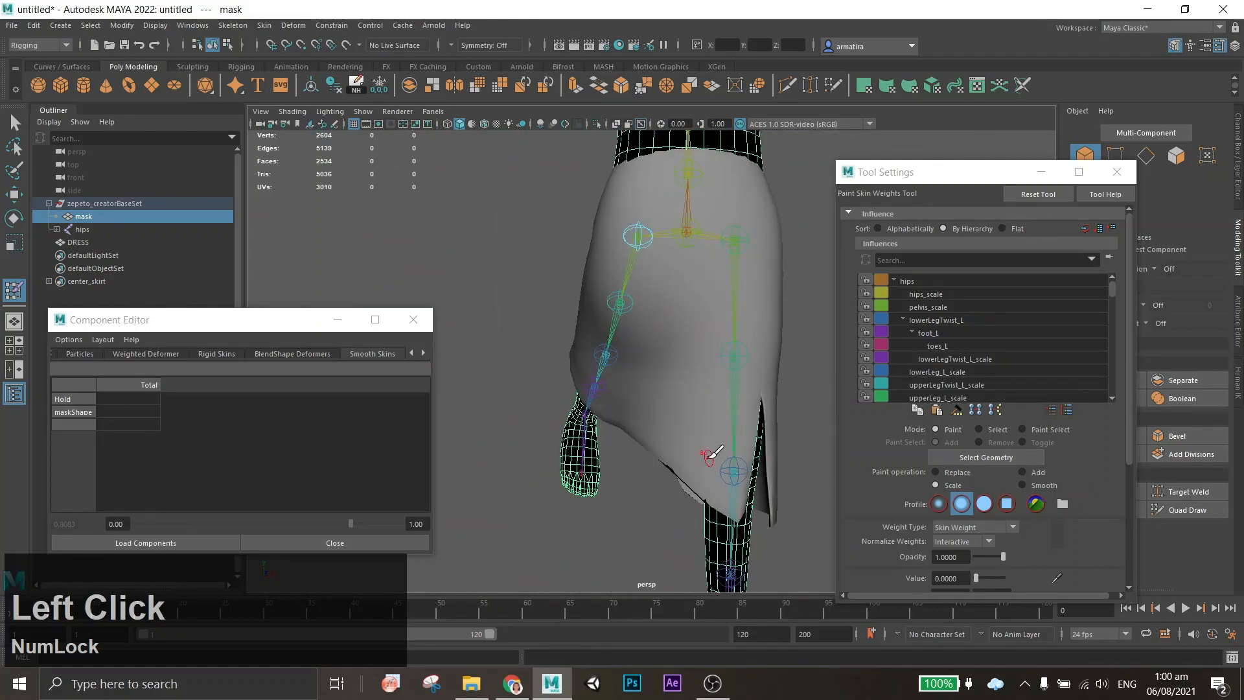
left_click_drag(713, 454, 583, 444, "alt")
key("e")
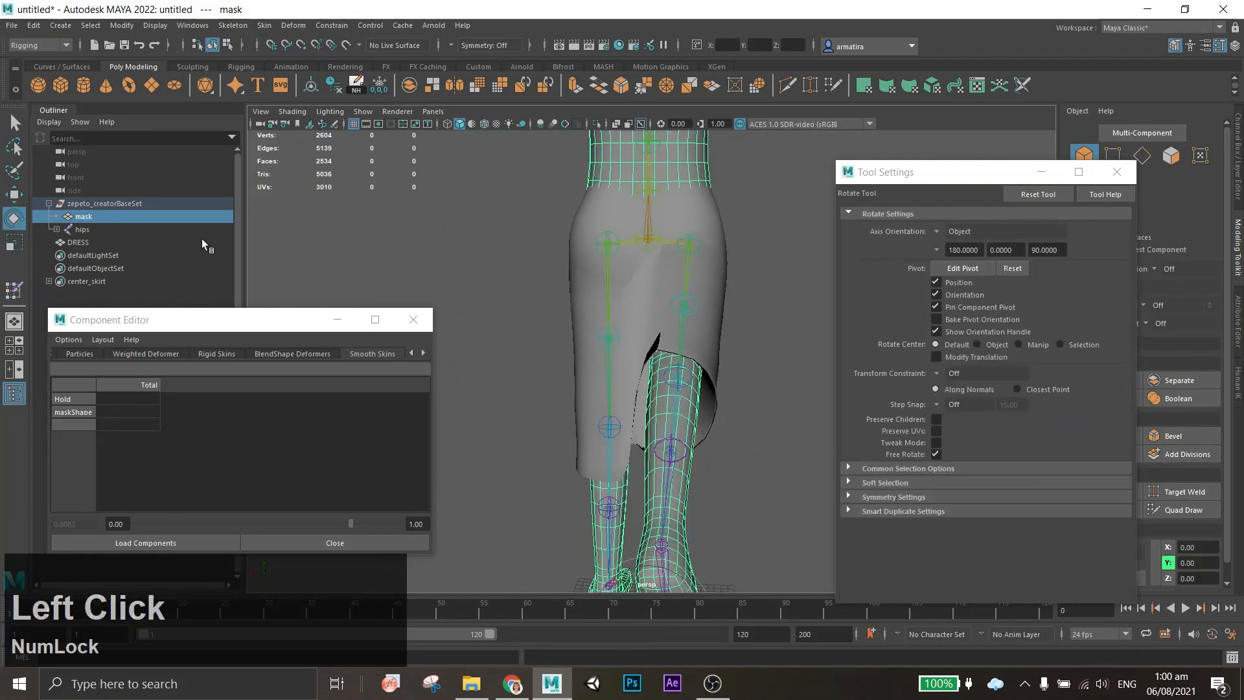
Try raising the upperReg_R joint higher in front to test the skirt over the body, and undo the rotation.
left_click(468, 258)
left_click(687, 266)
left_click_drag(689, 221, 673, 356)
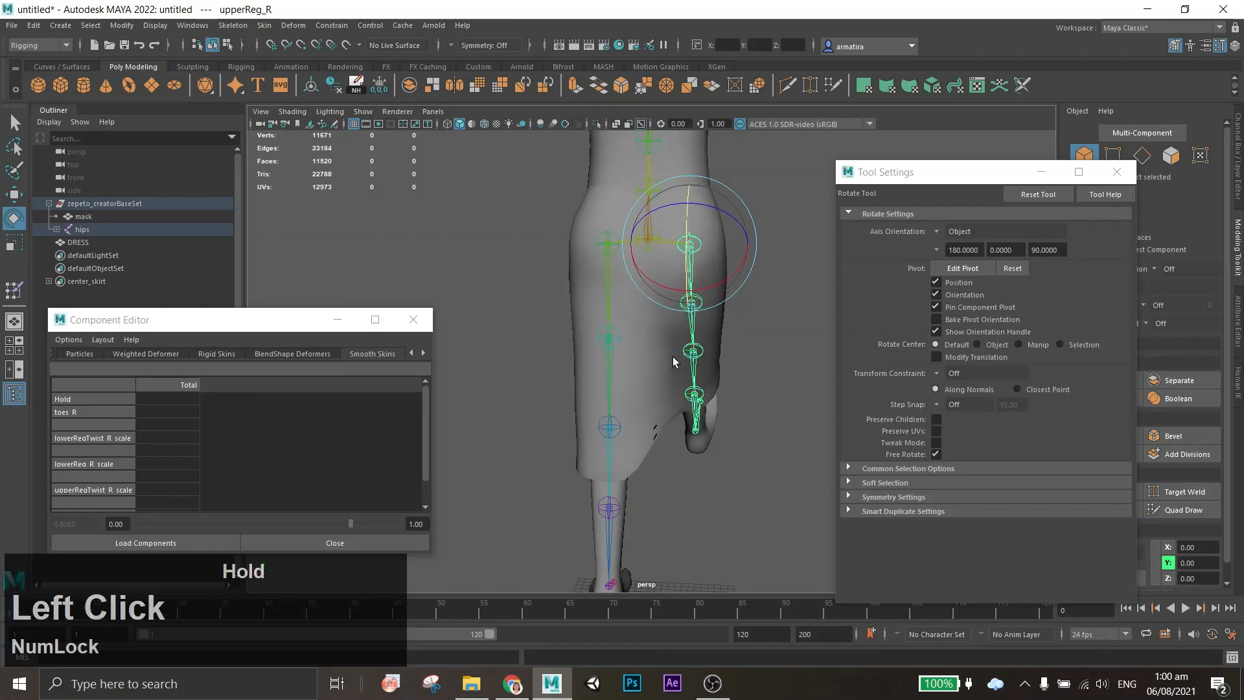
left_click_drag(558, 356, 639, 367, "alt")
middle_click_drag(639, 367, 766, 387, "alt")
left_click_drag(692, 221, 723, 247)
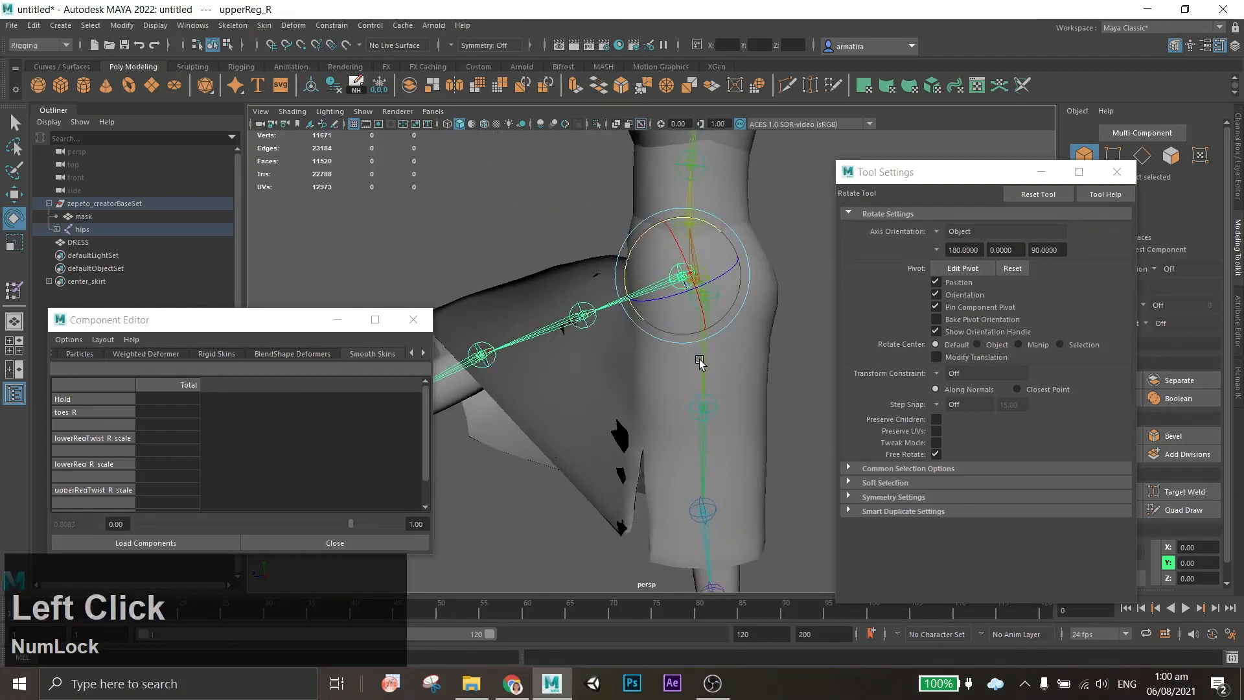
left_click(700, 361)
left_click_drag(700, 361, 746, 399, "alt")
key("ctrl+z")
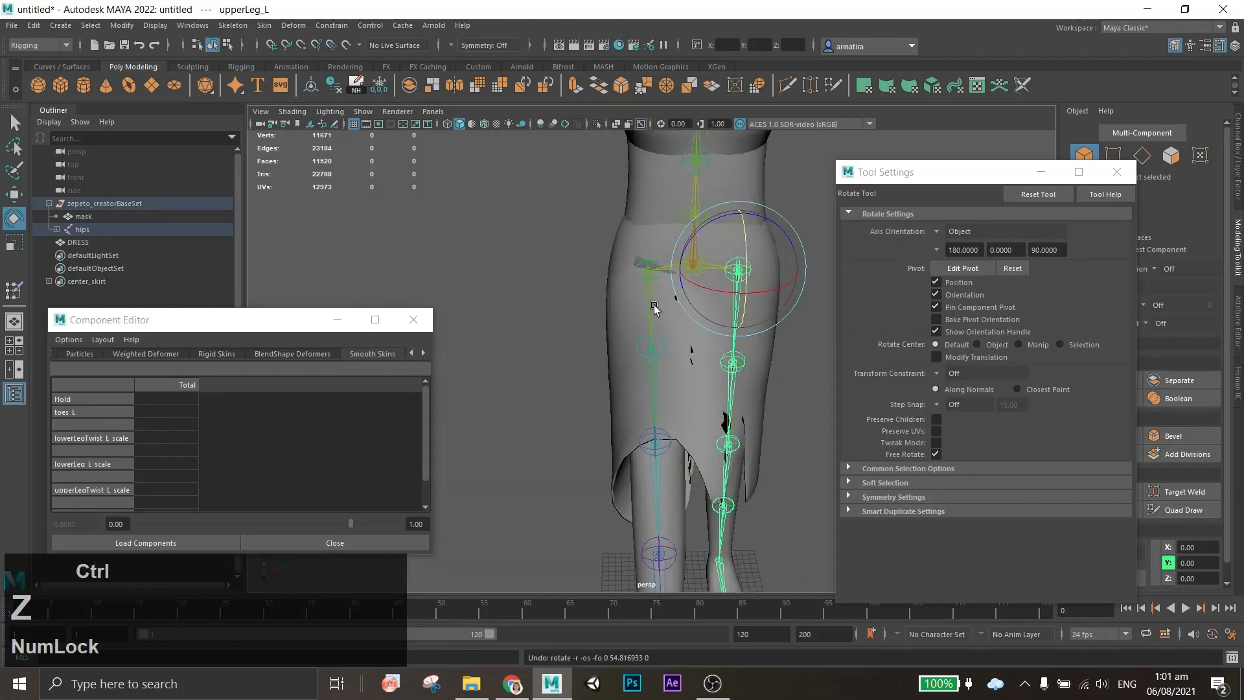
Rotate the upperReg_R and upperLeg_L joints into a stride pose to test the skirt, undoing the last trial rotation.
left_click(652, 305)
left_click_drag(653, 305, 674, 311, "alt")
left_click_drag(642, 212, 680, 333)
left_click(682, 331)
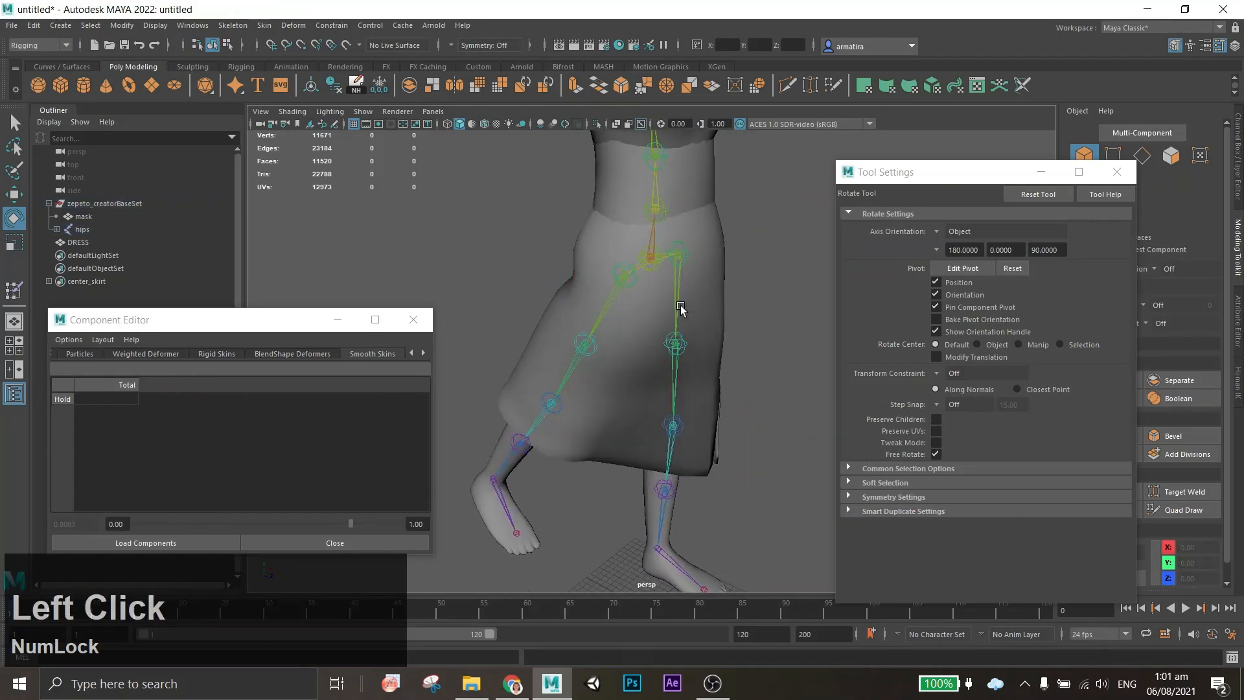
left_click(684, 310)
left_click(683, 306)
left_click(678, 304)
left_click_drag(714, 296, 556, 303)
key("ctrl+z")
middle_click_drag(556, 303, 463, 243, "alt")
Even out the skin weights of DRESS vertices vtx[2111:2113], vtx[2138], vtx[2139] and vtx[2165] at the dark hem patch.
left_click(728, 386)
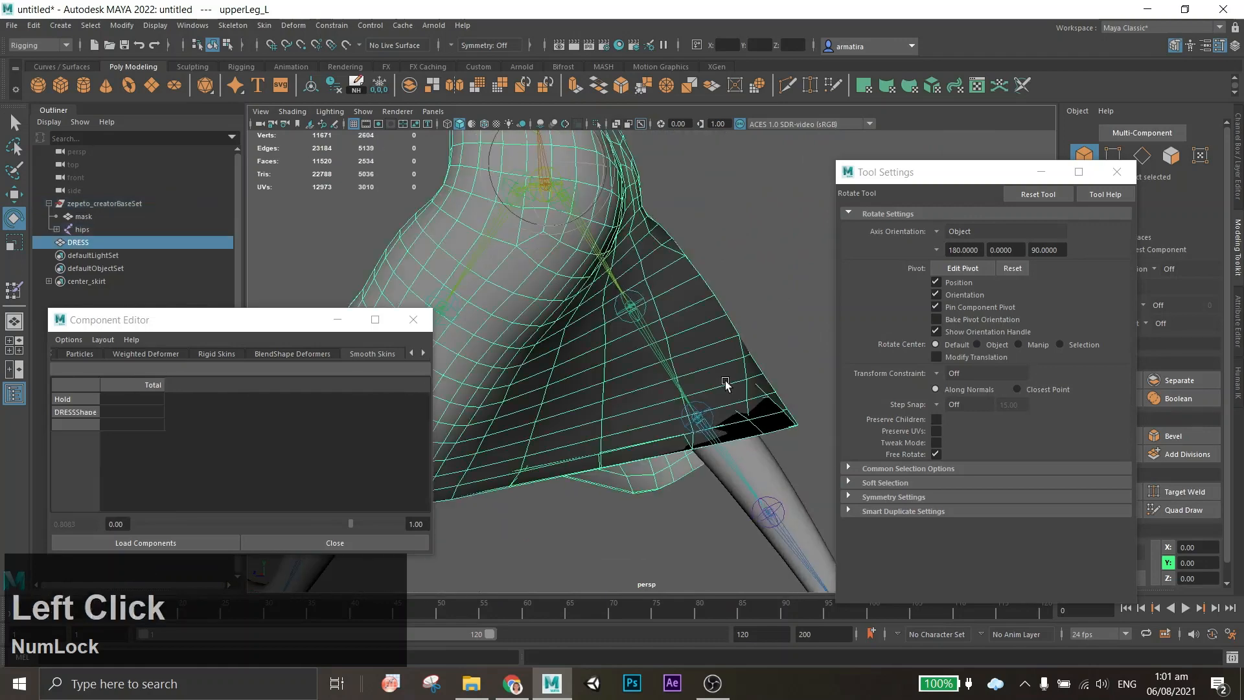
mouse_move(728, 386)
left_mouse_down("alt")
mouse_move(718, 363)
mouse_move(726, 397)
left_mouse_up("alt")
left_click(1113, 154)
scroll(745, 408, "up", 5)
left_click(763, 417)
middle_click_drag(568, 368, 480, 308, "alt")
key("q")
left_click(707, 371)
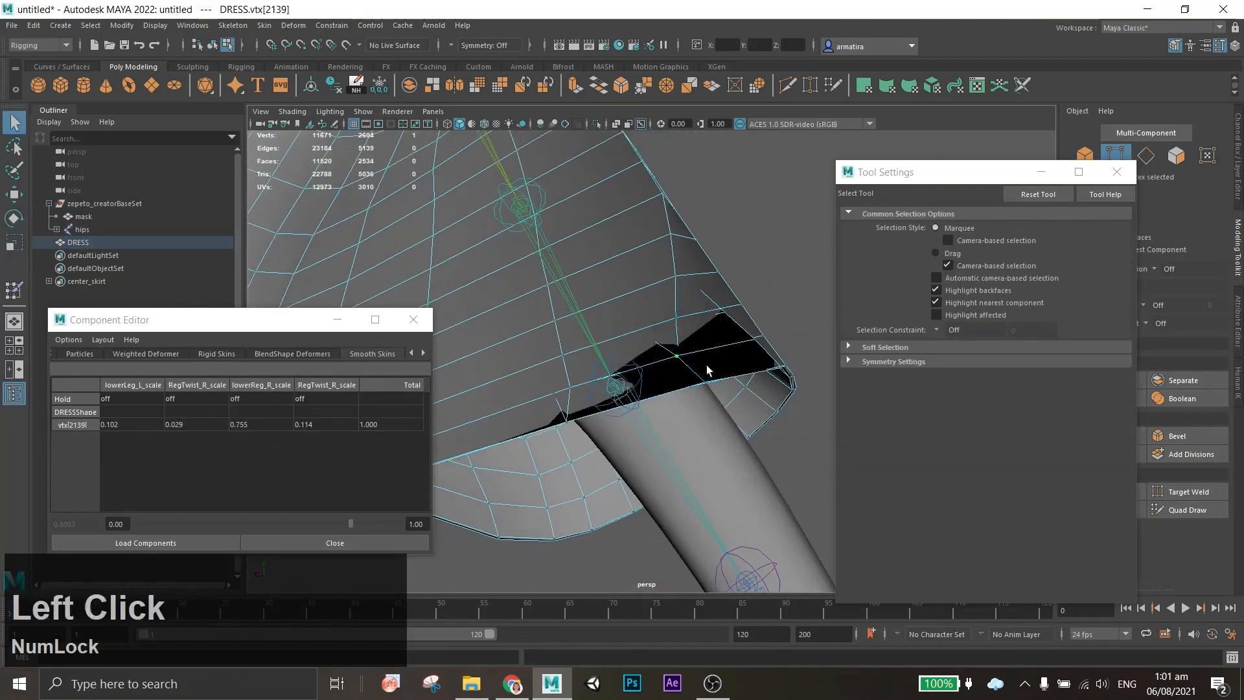
left_click(735, 318, "shift")
left_click(755, 353, "shift")
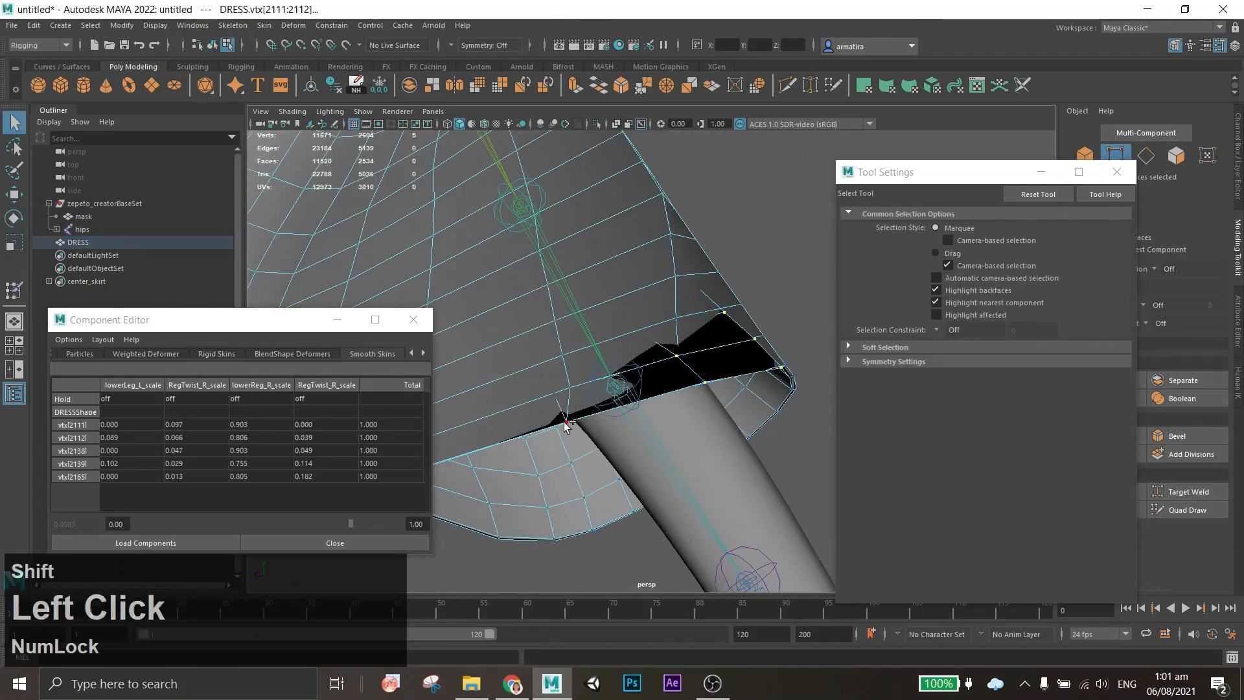
middle_click_drag(565, 424, 753, 369, "alt")
left_click(705, 416, "shift")
scroll(595, 410, "down", 3, "alt")
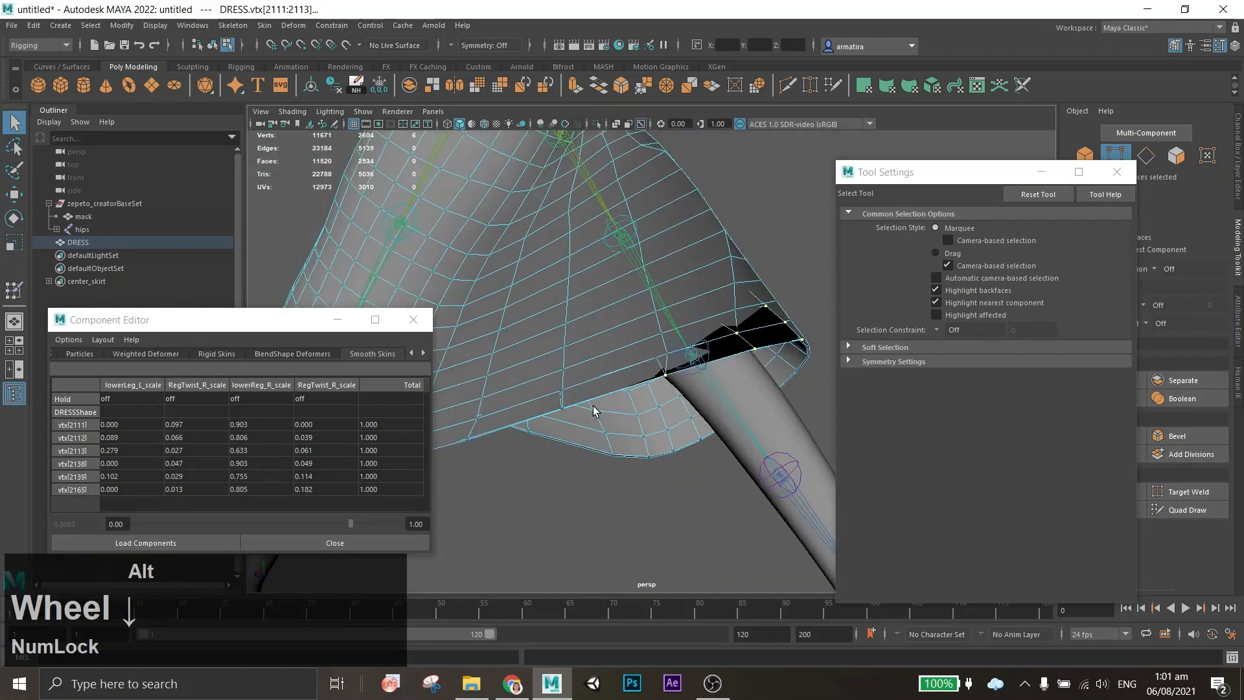
left_click(14, 290)
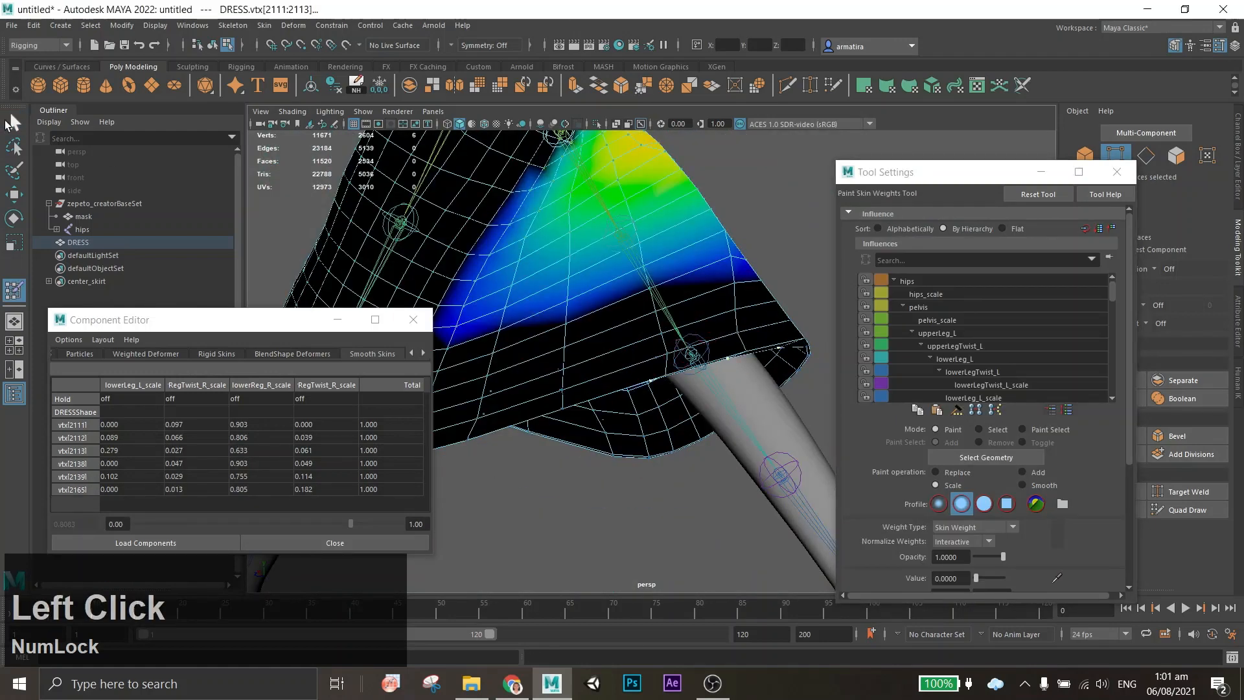
left_click(15, 123)
left_click(652, 472)
scroll(651, 463, "down", 6)
left_click_drag(653, 458, 616, 445, "alt")
key("ctrl+z")
left_click_drag(671, 274, 613, 282, "alt")
middle_click_drag(623, 282, 619, 334, "alt")
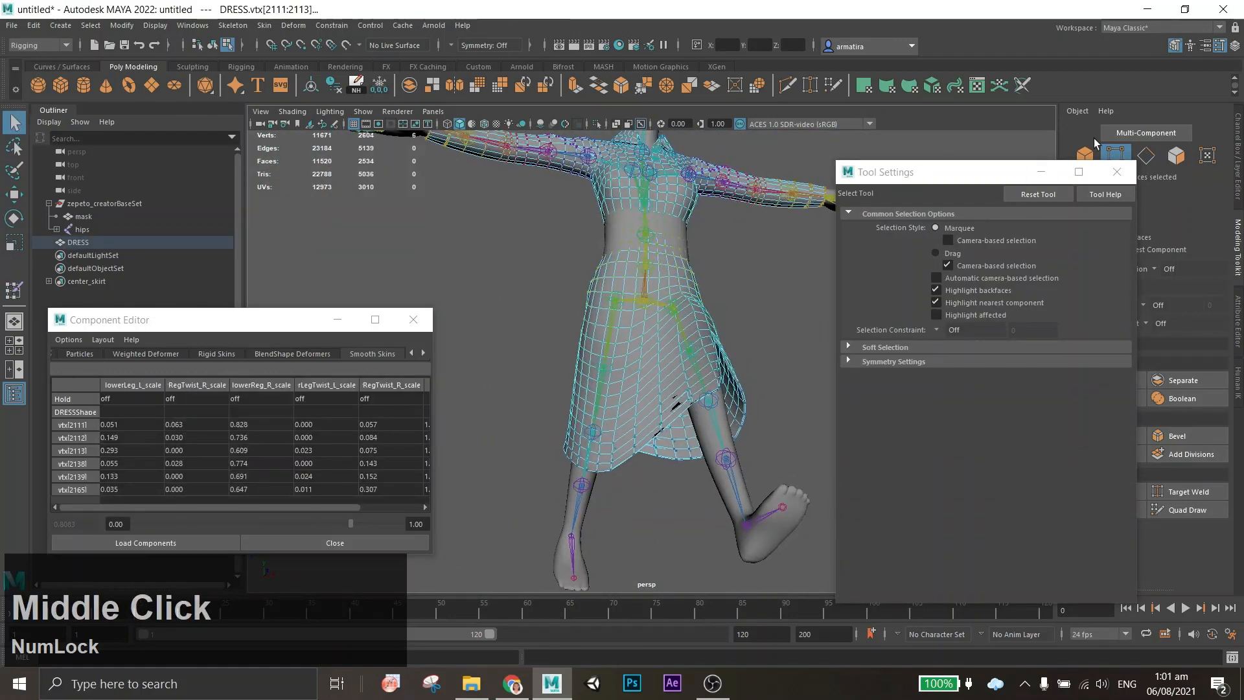
Rotate the upperLeg_L joint to change the stride pose for testing the skirt.
key("F8")
left_click_drag(688, 317, 683, 342, "alt")
left_click(682, 338)
left_click_drag(820, 354, 781, 356, "alt")
left_click(3, 220)
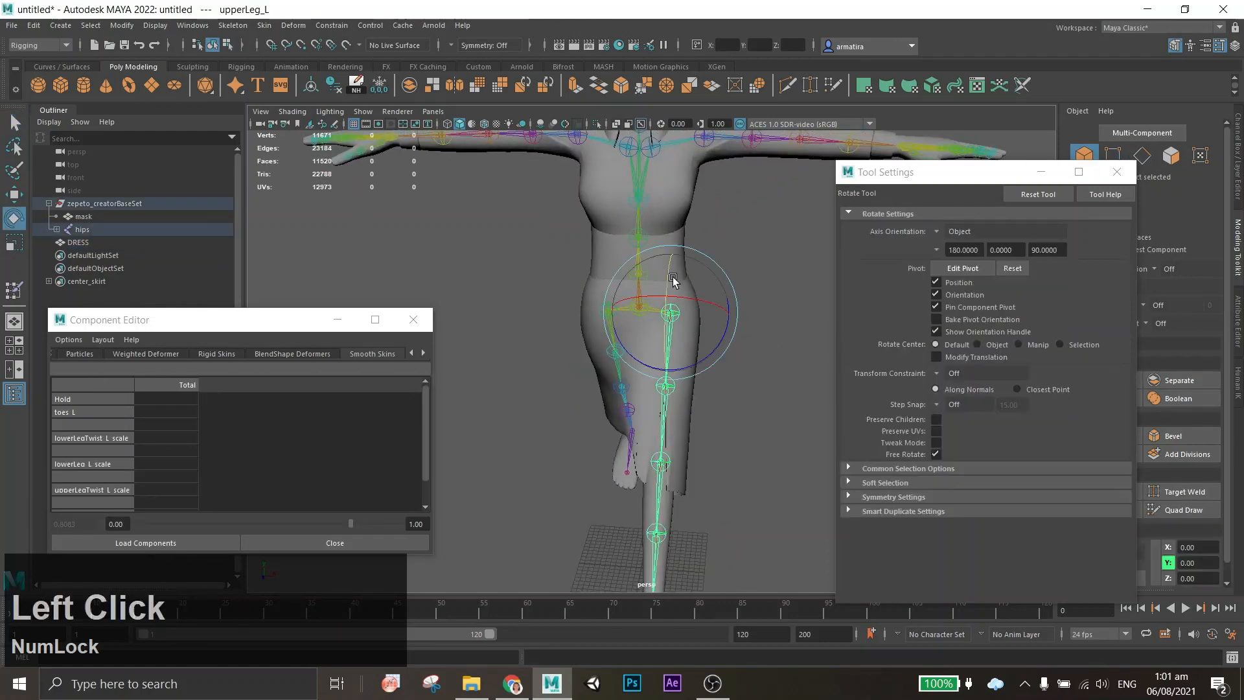
left_click_drag(655, 304, 603, 267)
left_click(678, 375)
left_click(612, 336)
left_click_drag(771, 363, 640, 429, "alt")
Select the DRESS mesh and switch it to vertex selection at the dark hem patches.
left_click(676, 348)
left_click(641, 415)
scroll(662, 424, "up", 5)
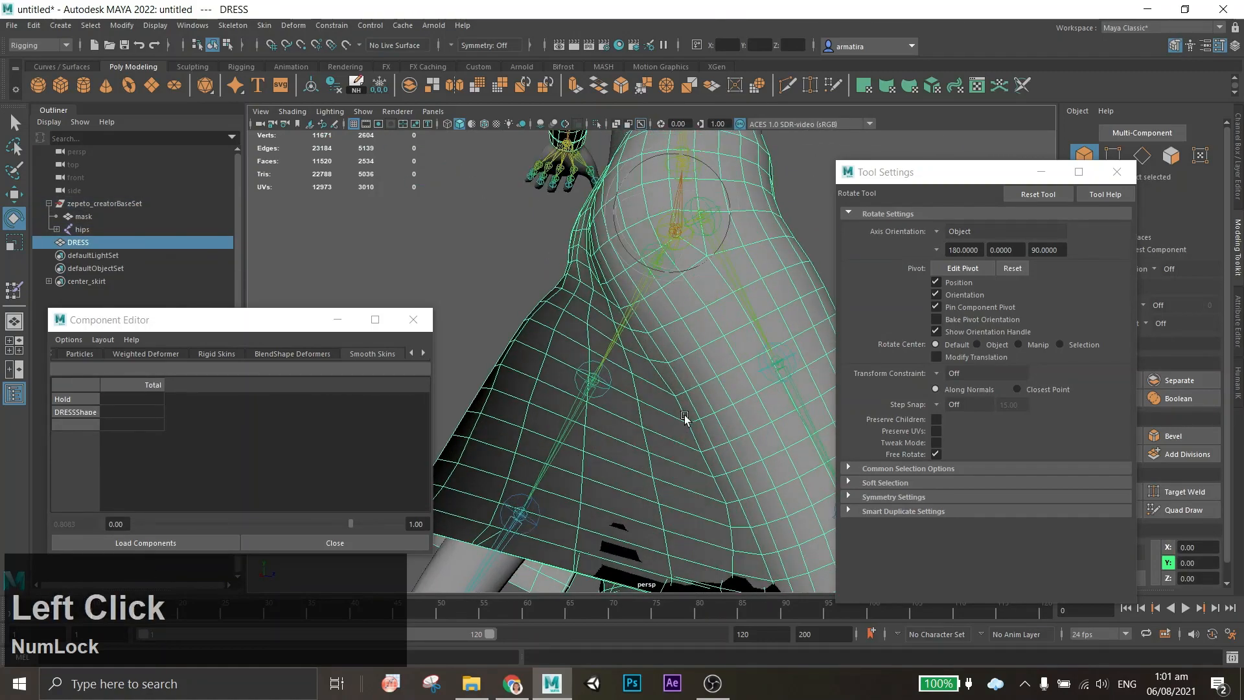
scroll(778, 408, "down", 1)
middle_click_drag(707, 526, 677, 457, "alt")
mouse_move(677, 457)
left_mouse_down("alt")
mouse_move(814, 444)
mouse_move(681, 441)
left_mouse_up("alt")
scroll(674, 435, "up", 3)
left_click(15, 195)
left_click(15, 123)
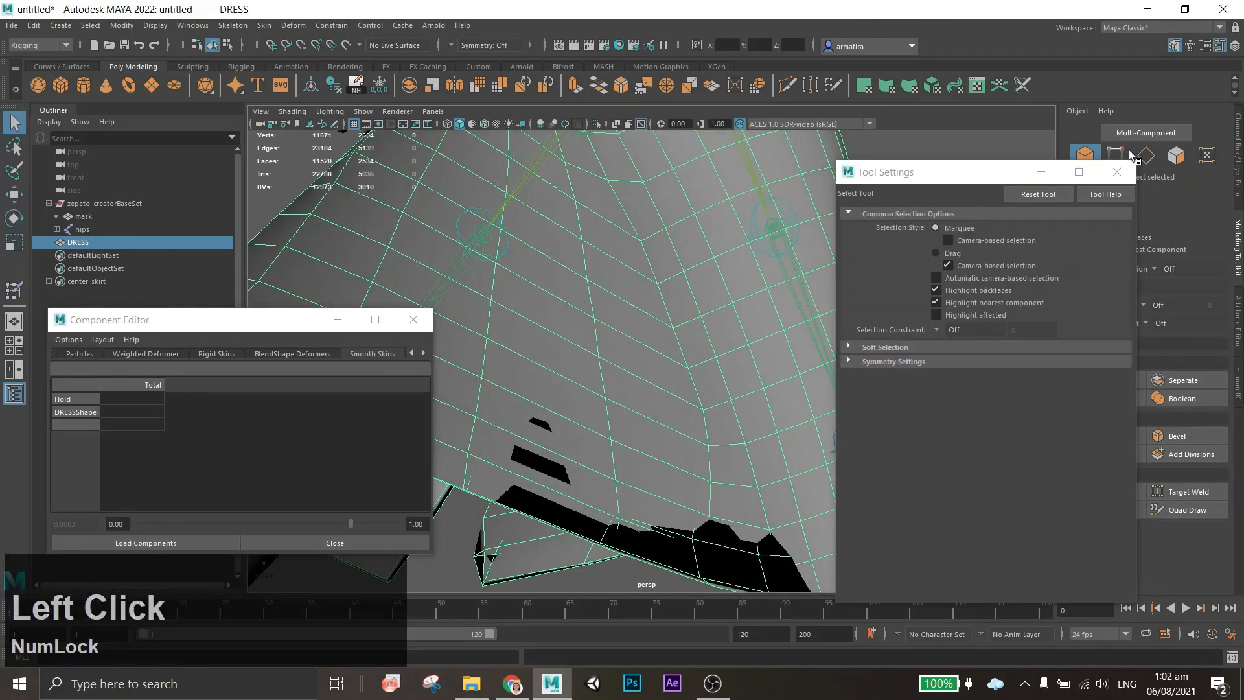
left_click_drag(1002, 174, 1012, 193)
left_click(1114, 155)
scroll(768, 457, "up", 3)
middle_click_drag(767, 458, 766, 264, "alt")
scroll(767, 267, "down", 3)
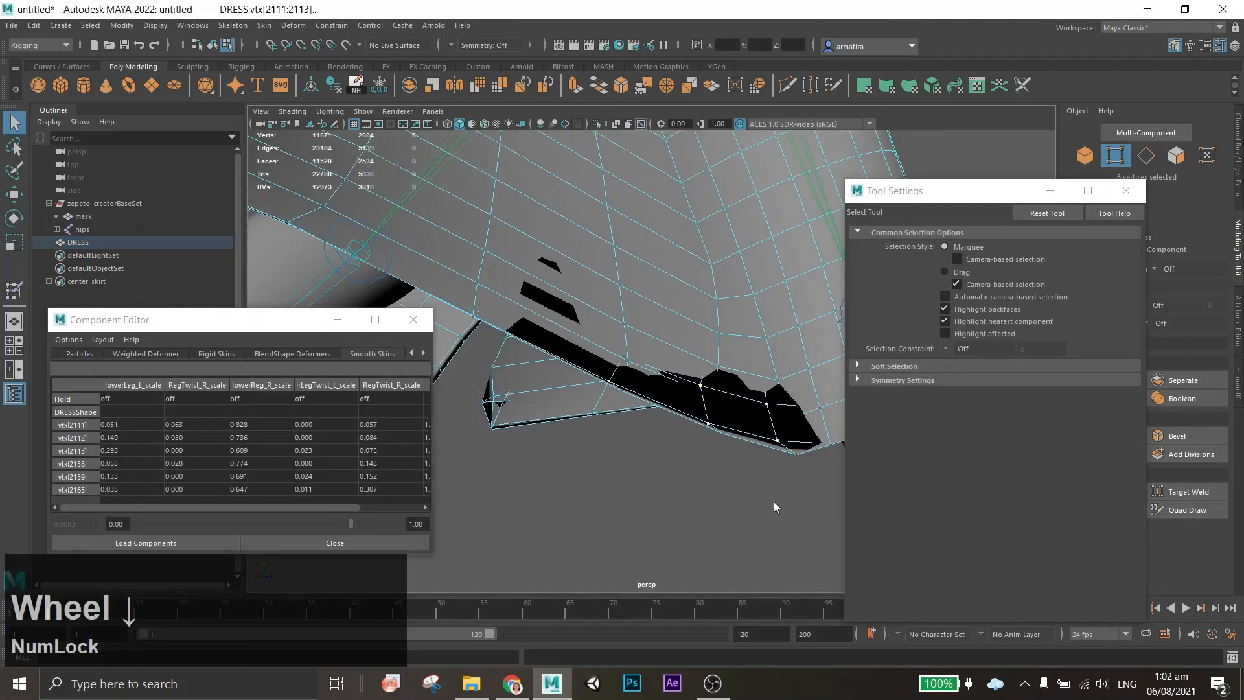
Raise the lowerReg_R_scale weights of hem vertices vtx[2111:2113], vtx[2138] and vtx[2139], bringing vtx[2111] to 0.864.
left_click(778, 441)
left_click(767, 403, "shift")
left_click(708, 423, "shift")
left_click(701, 386, "shift")
left_click(609, 382, "shift")
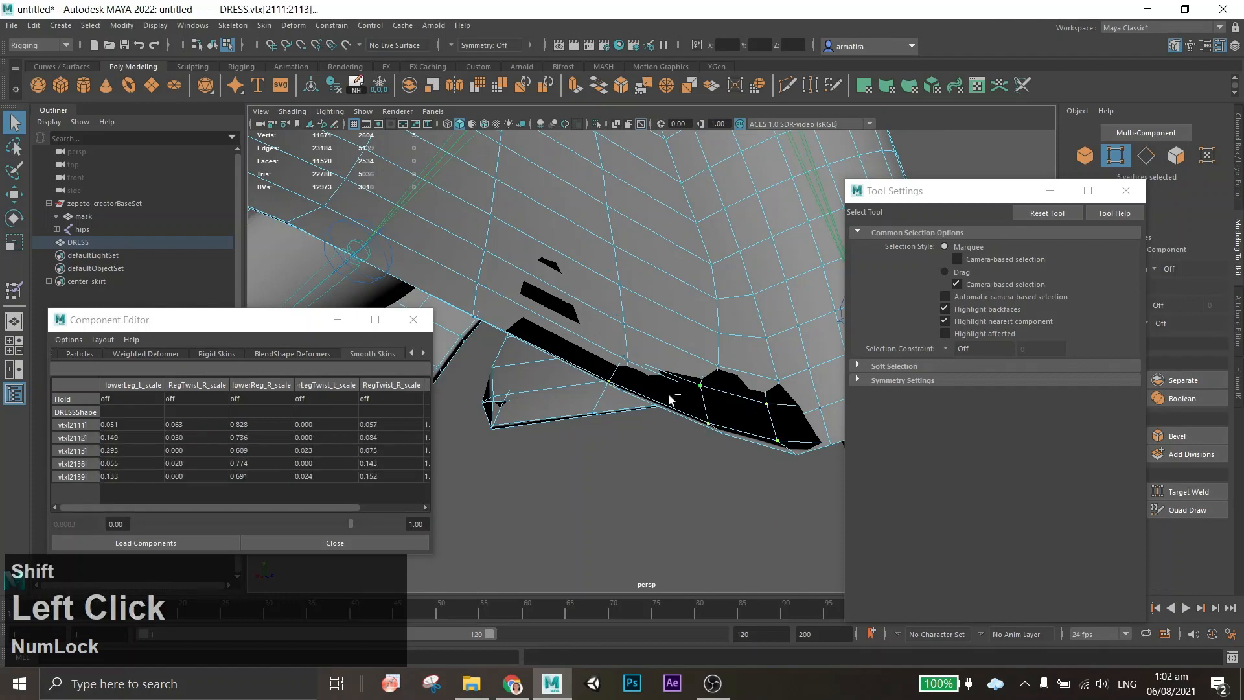
left_click(15, 291)
key("w")
left_click_drag(570, 447, 586, 466, "alt")
left_click_drag(258, 425, 260, 477)
mouse_move(356, 524)
left_mouse_down()
mouse_move(378, 519)
mouse_move(364, 512)
left_mouse_up()
Exclude vtx[2113] and raise the remaining hem vertices' lowerReg_R_scale weights, bringing vtx[2111] to 0.893.
left_click_drag(529, 382, 613, 454, "ctrl")
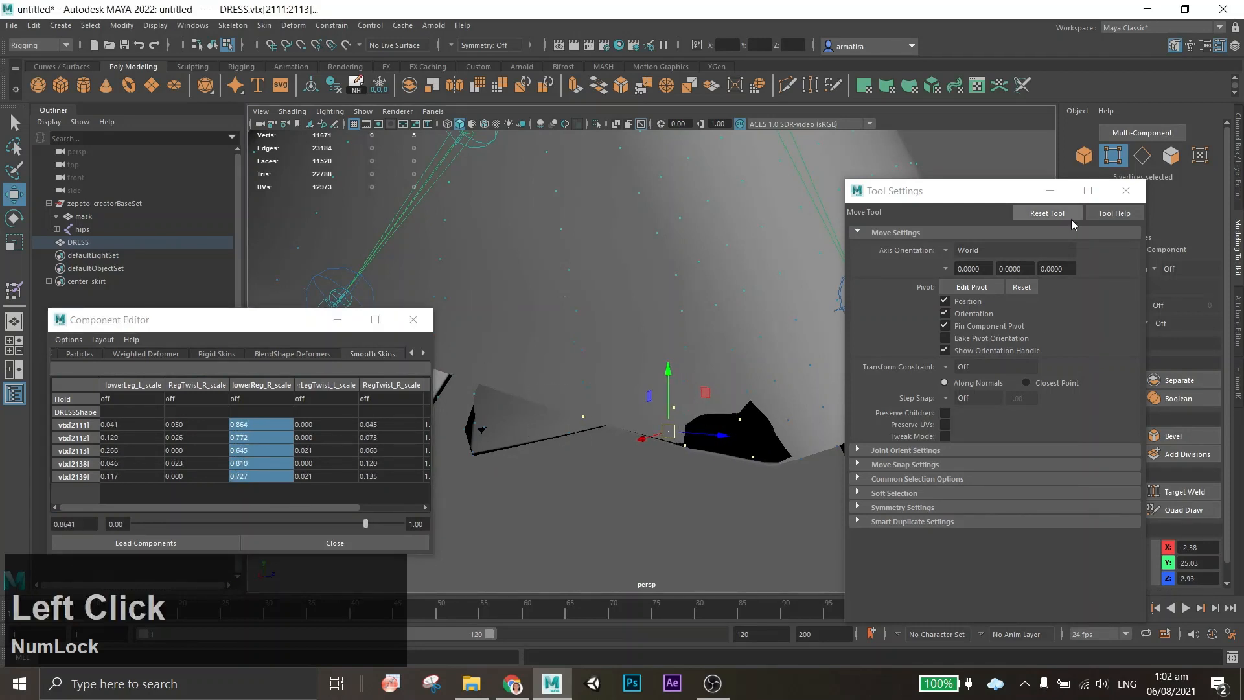
left_click(16, 122)
left_click(583, 415, "ctrl")
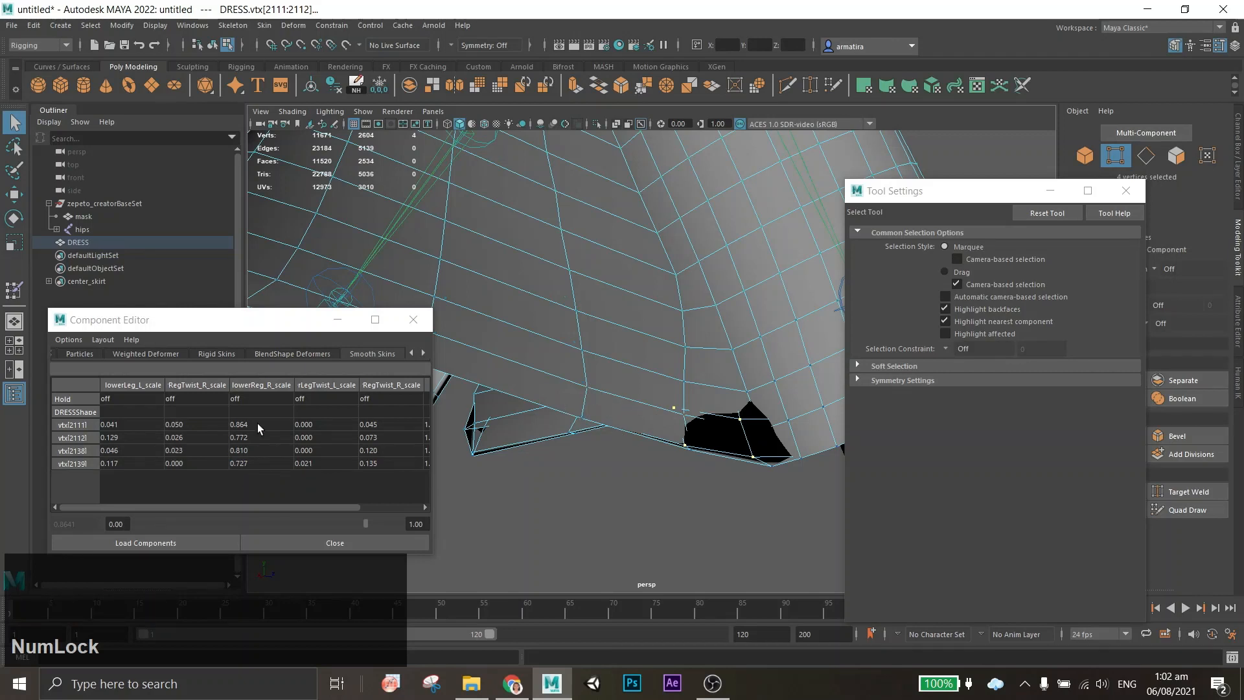
left_click_drag(259, 428, 258, 463)
left_click_drag(364, 522, 373, 523)
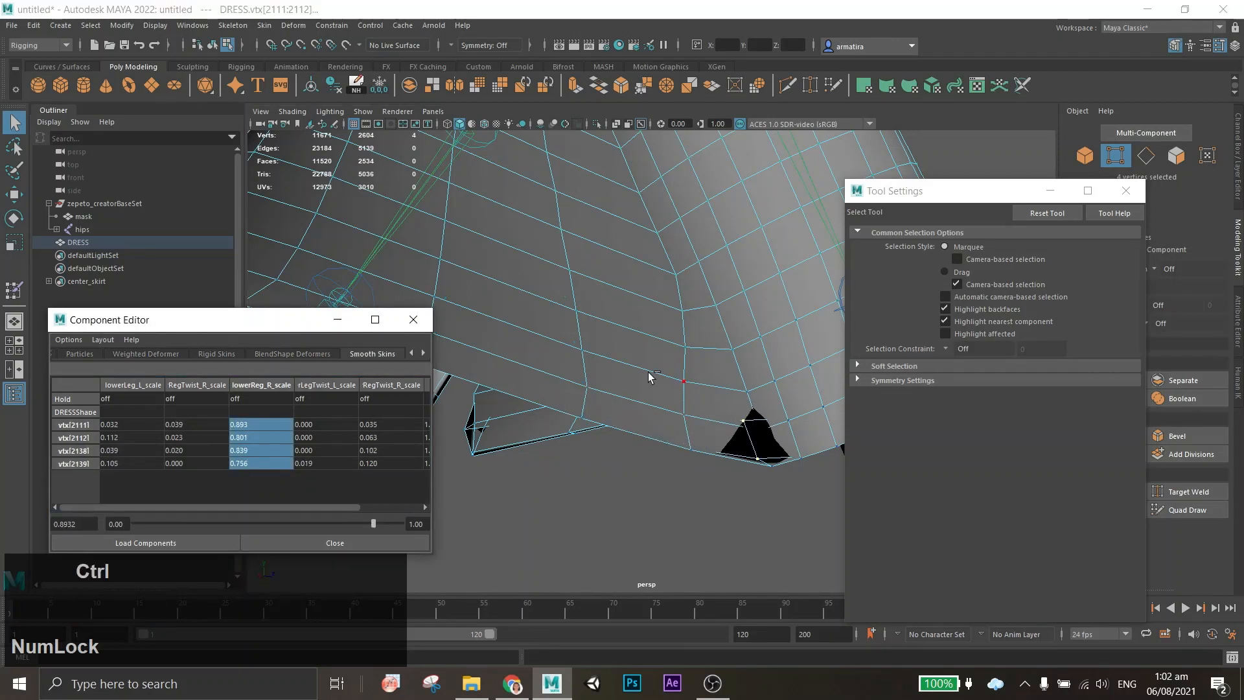
Limit the selection to vtx[2111] and vtx[2138] and raise their lowerReg_R_scale weights further.
left_click_drag(648, 373, 717, 491, "ctrl")
left_click_drag(253, 413, 265, 437)
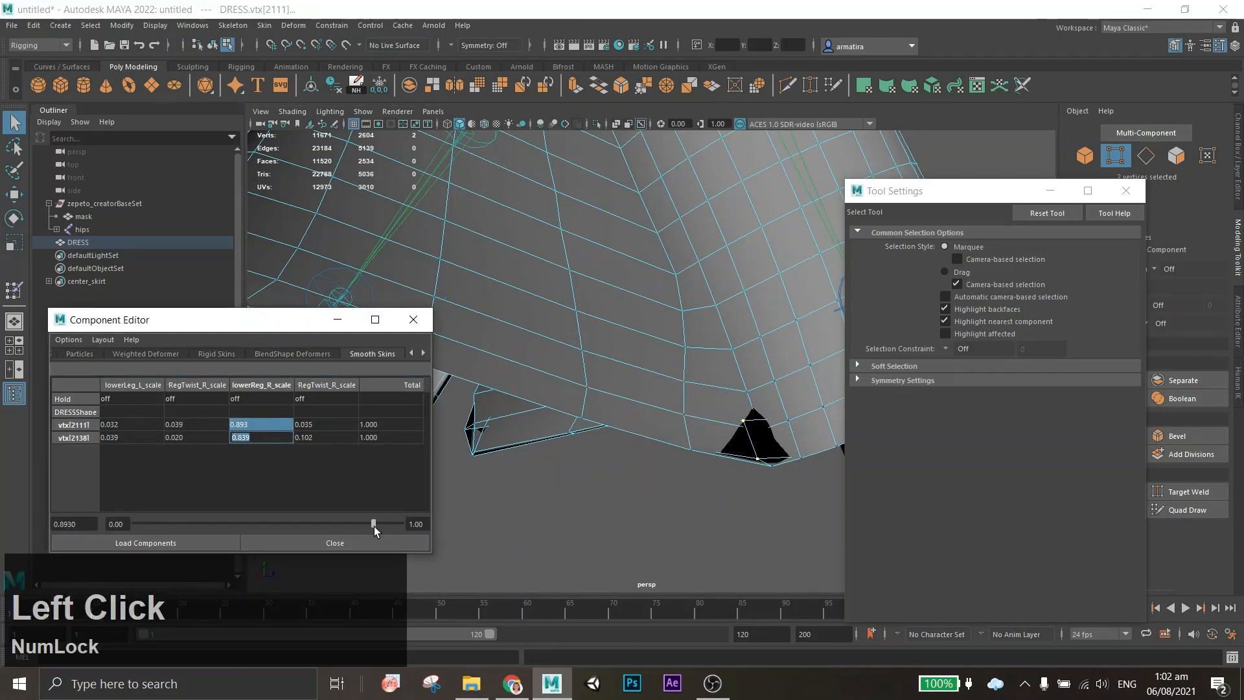
left_click_drag(374, 525, 403, 530)
Adjust the lowerLeg_L_scale weight of hem corner vertices vtx[1264], to about 0.660, and vtx[2100].
left_click_drag(570, 441, 801, 439, "alt")
left_click(583, 403)
scroll(519, 429, "up", 3)
left_click(259, 424)
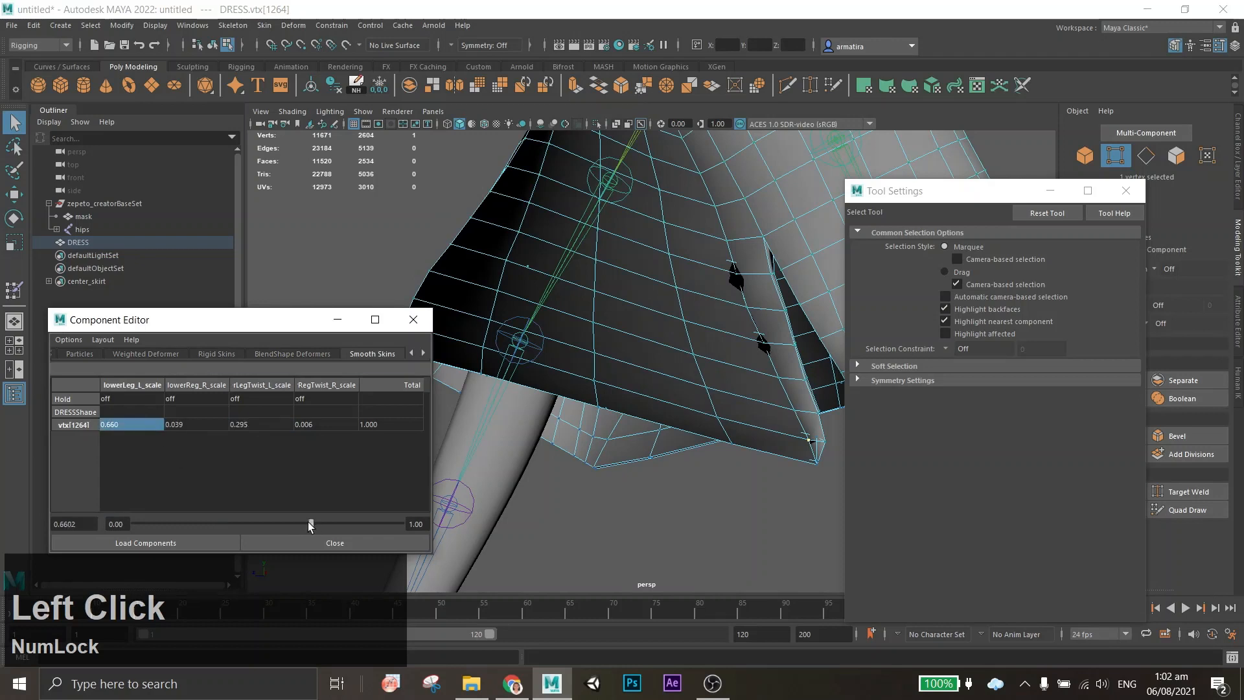
left_click(582, 444)
left_click(292, 523)
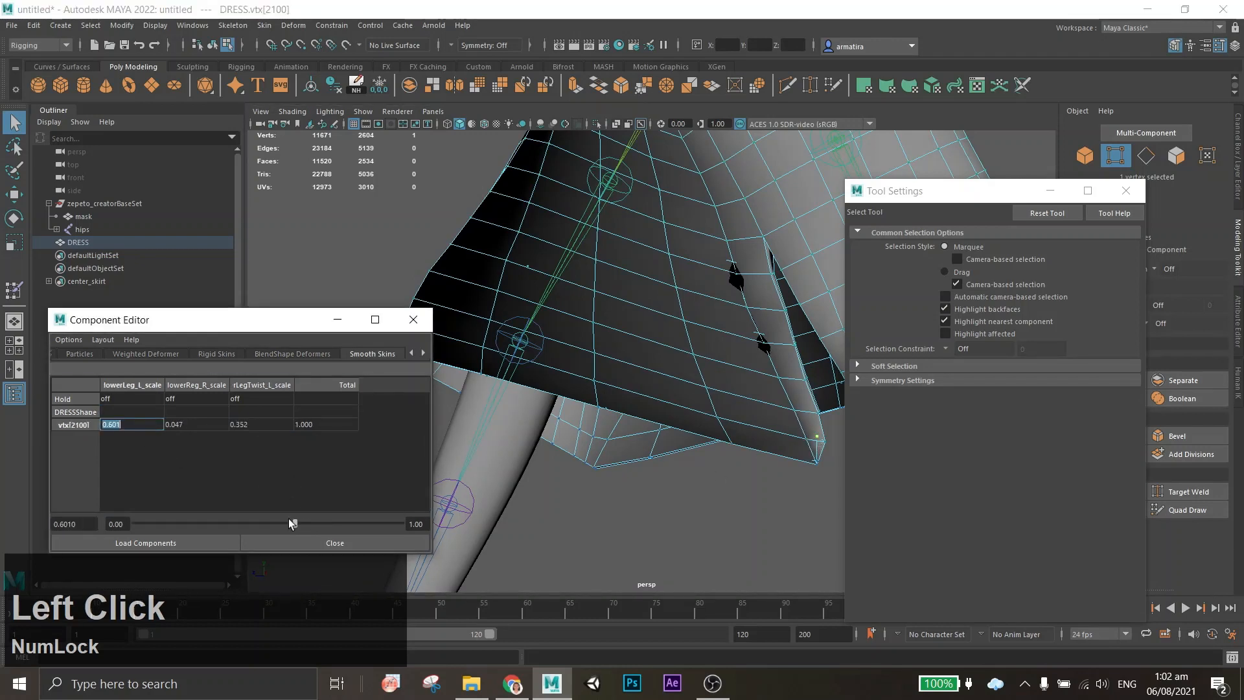
Adjust the upperLegTwist_L_scale weight of slit vertices vtx[1270], to about 0.901, and vtx[1274] at the dark patches.
left_click(759, 346)
left_click(196, 425)
left_click_drag(380, 523, 374, 522)
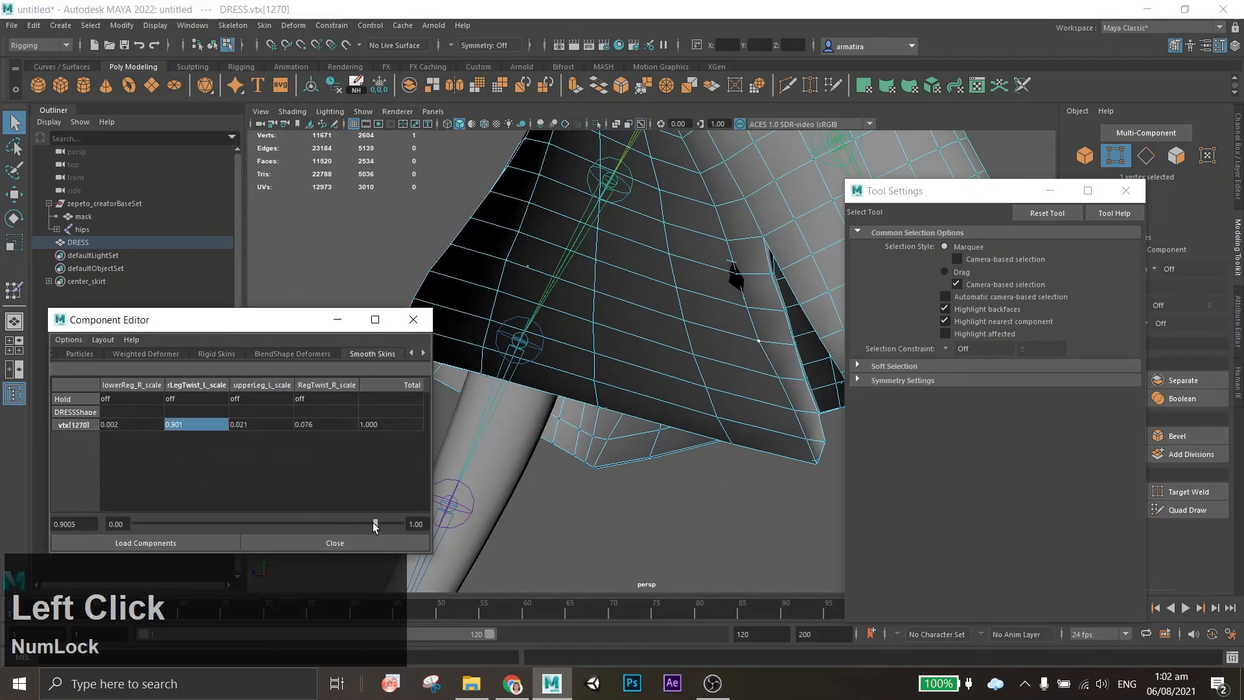
left_click(736, 274)
left_click(152, 425)
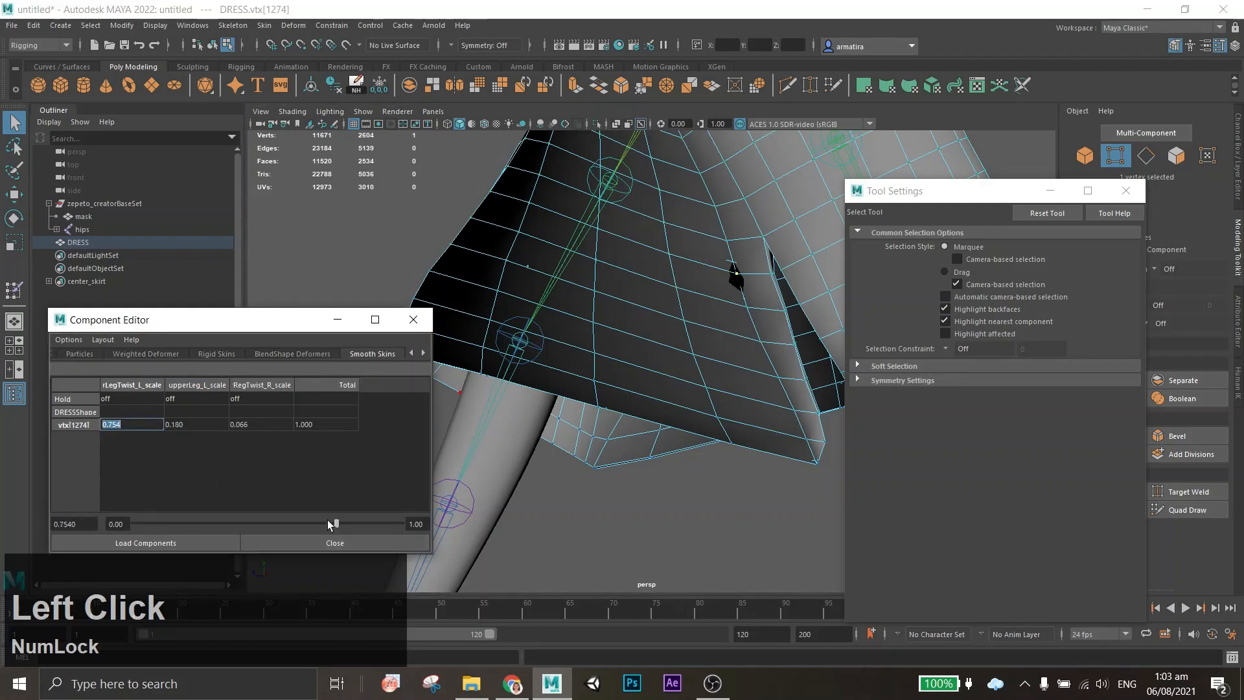
Raise the upperLegTwist_L_scale weights of the six-vertex column from vtx[2137] to vtx[2272] beside the slit, bringing vtx[2137] to 0.371.
left_click_drag(531, 389, 639, 250, "alt")
left_click(657, 272)
double_click(687, 372, "shift")
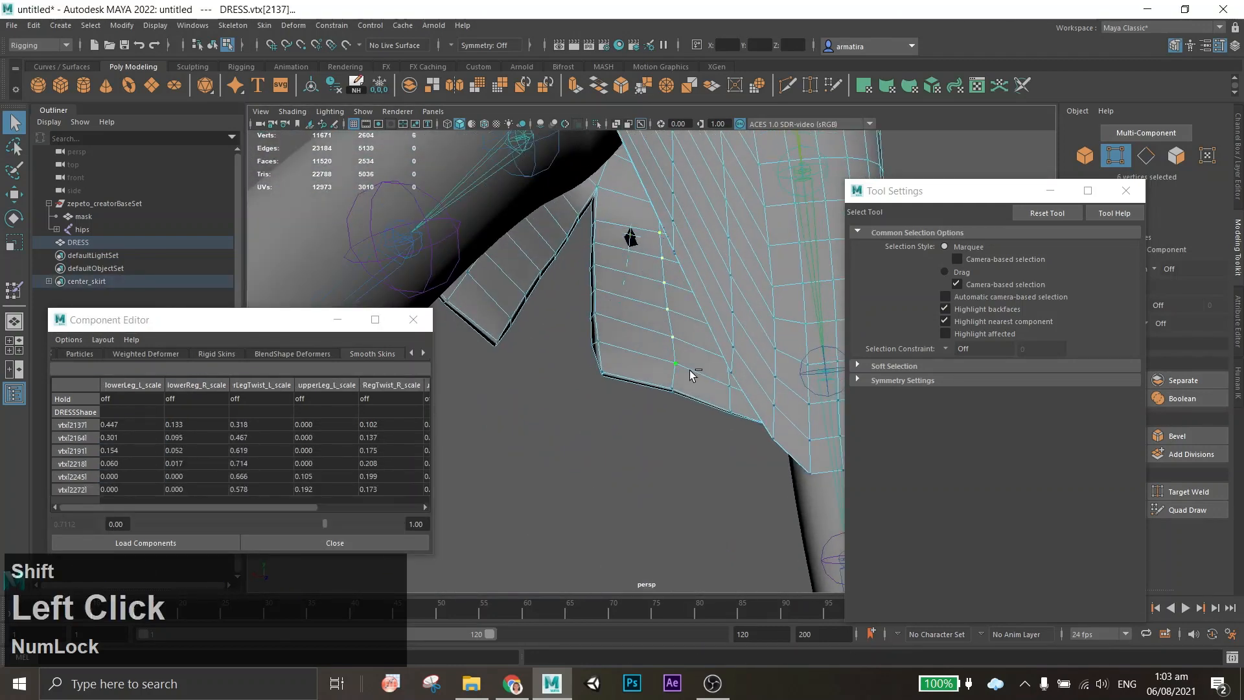
left_click_drag(250, 424, 250, 490)
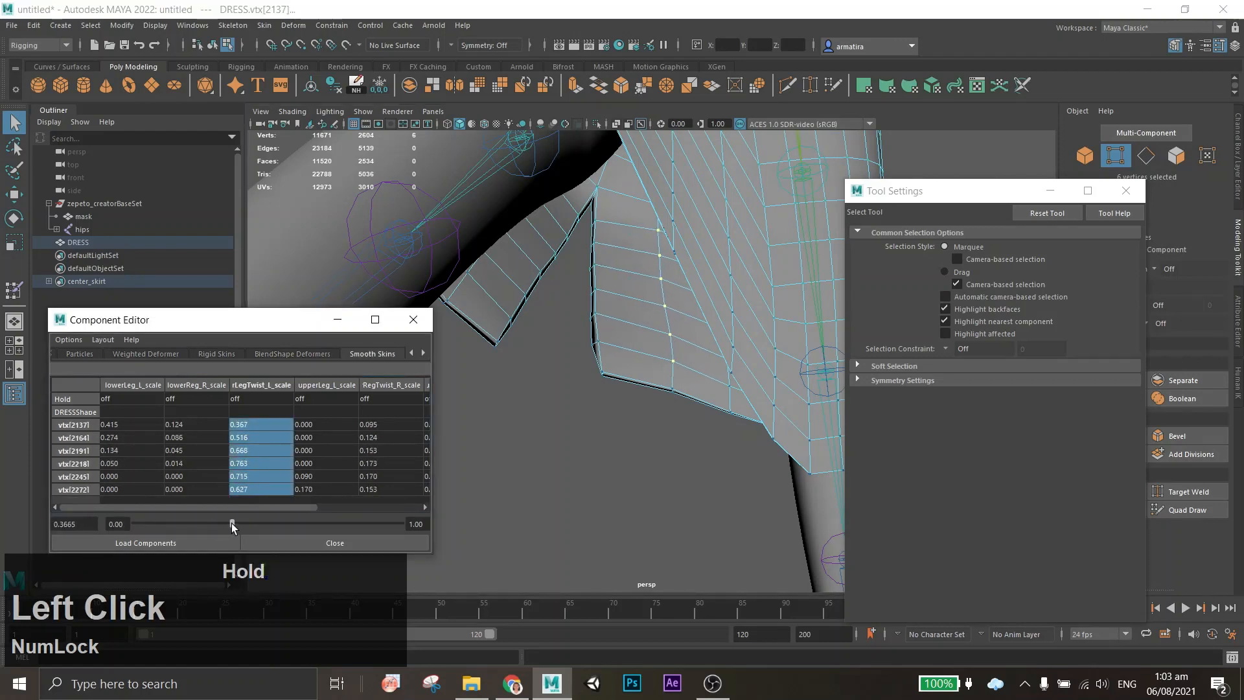
left_click_drag(661, 374, 889, 428, "alt")
scroll(817, 402, "down", 7)
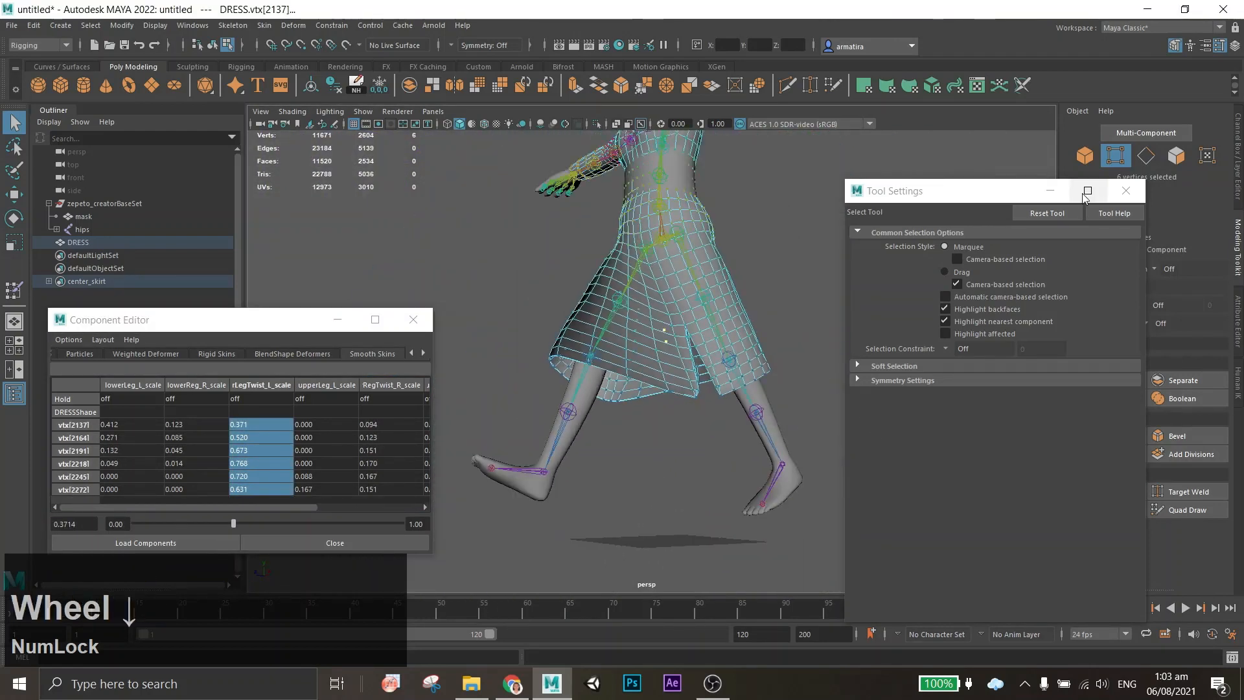
Reset the rotation of the upperLeg_L and upperReg_R joints to 0 to restore the rest pose.
left_click(1085, 156)
left_click(696, 277)
left_click_drag(724, 285, 739, 300, "alt")
left_click(711, 289, "shift")
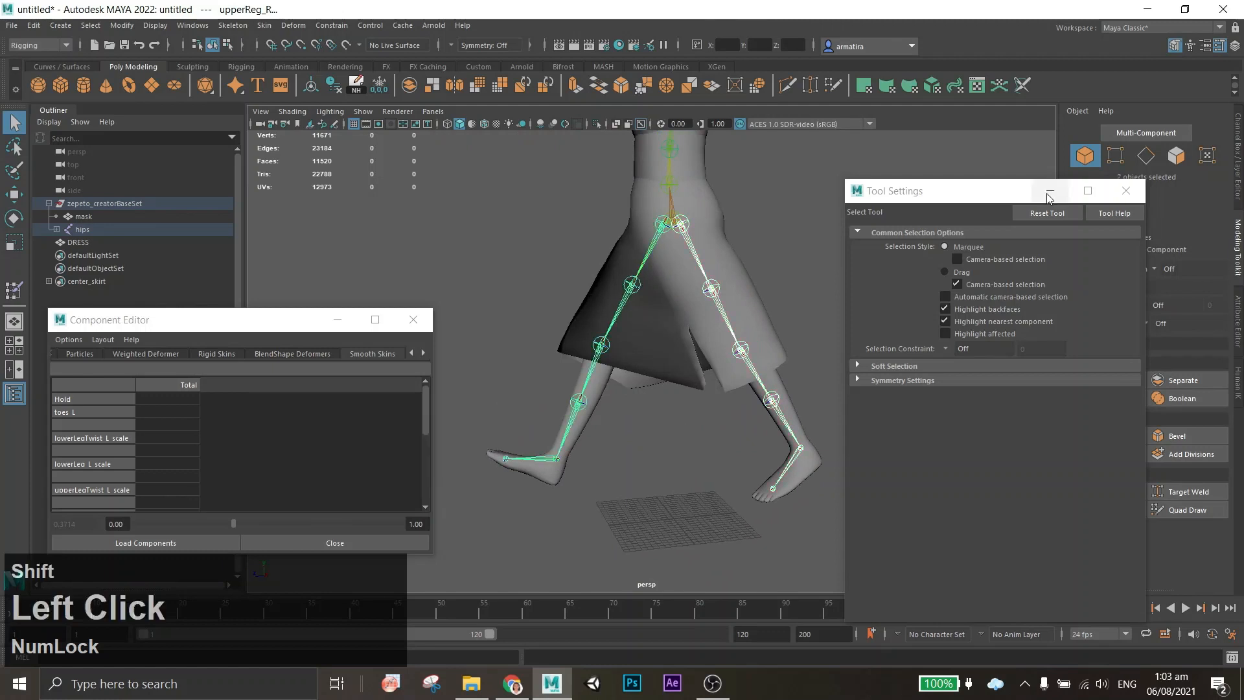
left_click(1234, 46)
left_click(1210, 188)
type("0")
key("Return")
right_click(1207, 188)
left_click(733, 450)
scroll(733, 450, "down", 5)
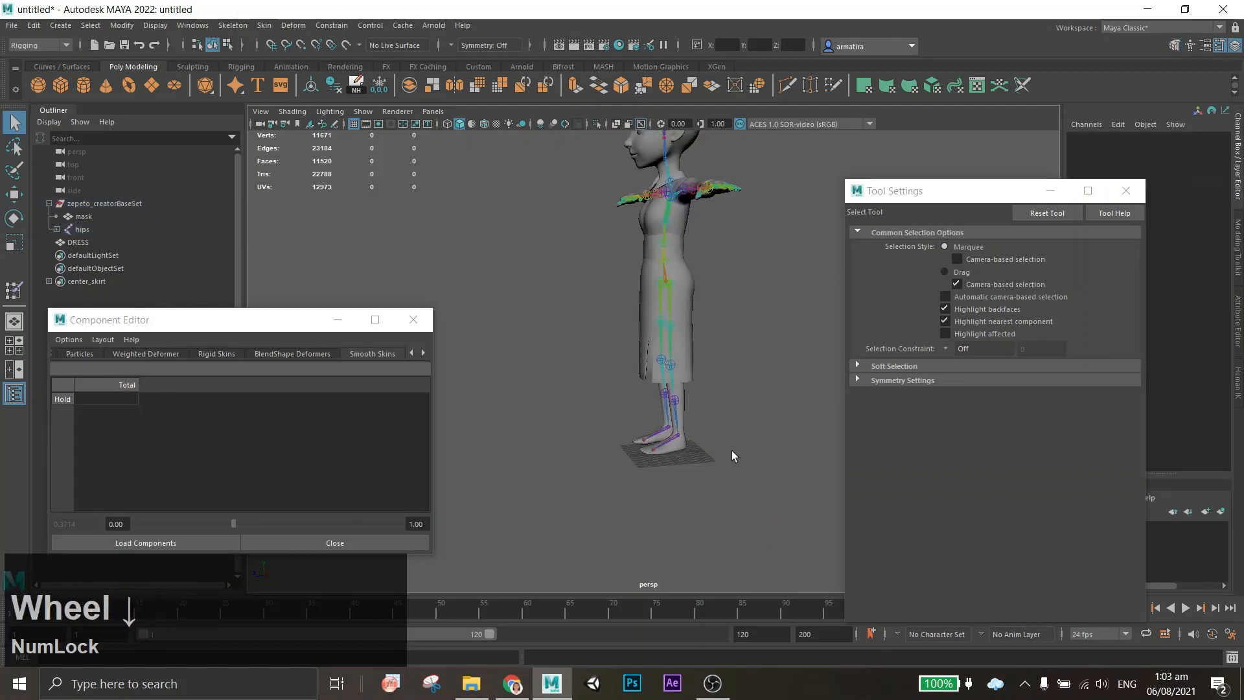
left_click_drag(733, 450, 849, 439, "alt")
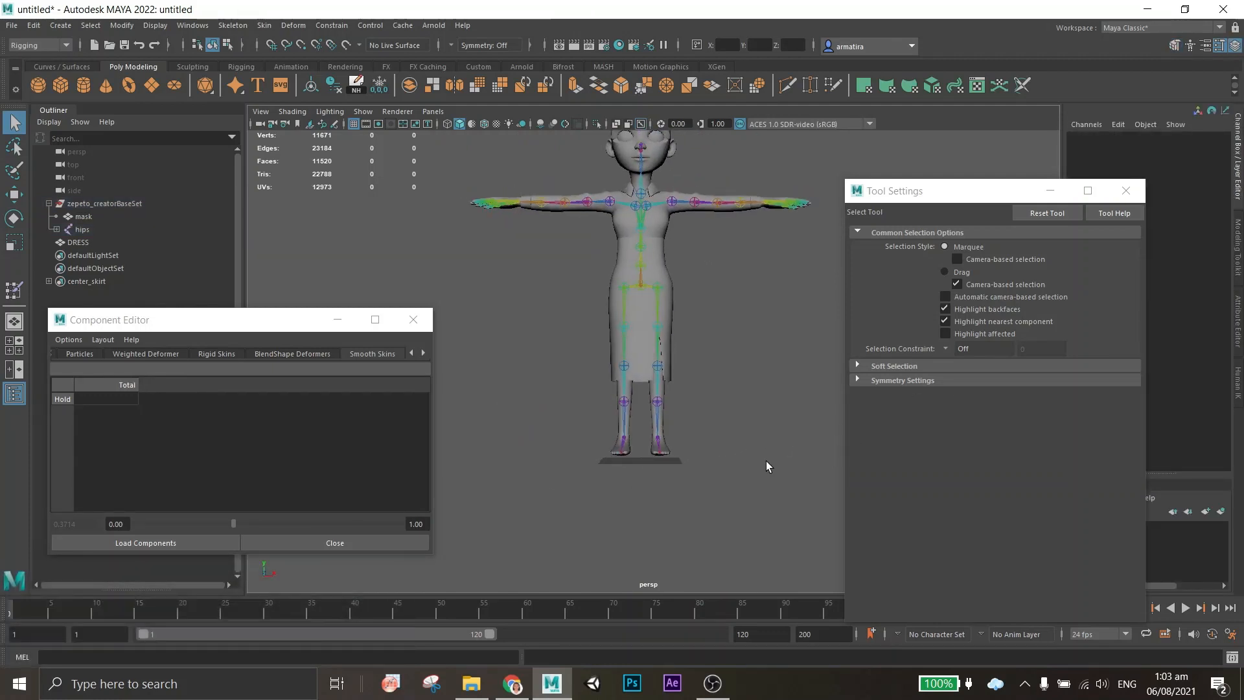
Close the Component Editor and Tool Settings windows and inspect the dress from the front and side.
left_click(414, 320)
left_click(1126, 191)
middle_click_drag(871, 270, 768, 414, "alt")
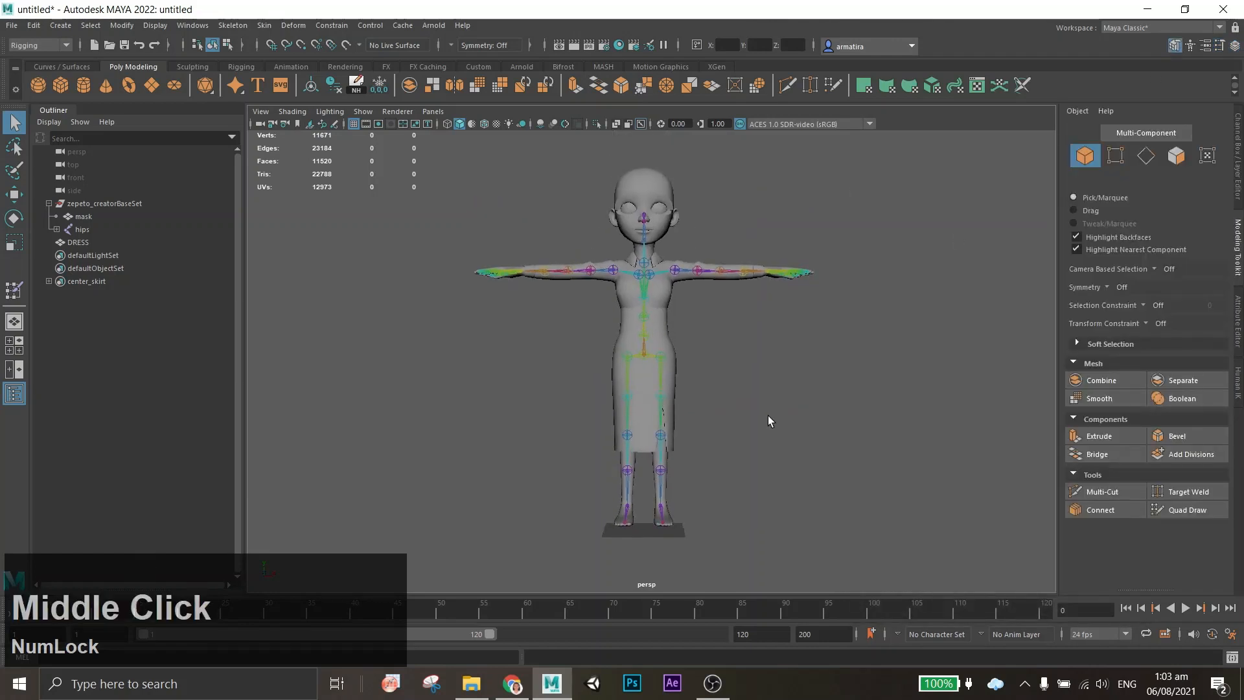
left_click_drag(768, 414, 876, 409, "alt")
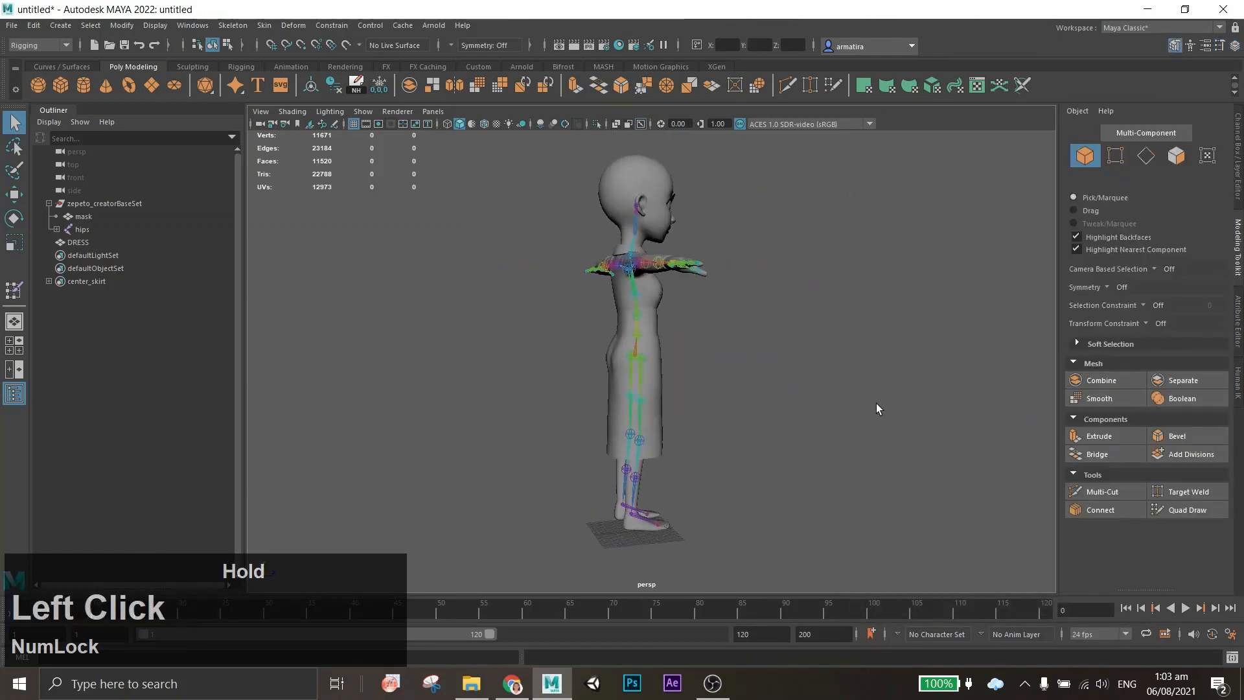
left_click_drag(748, 413, 527, 408, "alt")
scroll(699, 447, "up", 3)
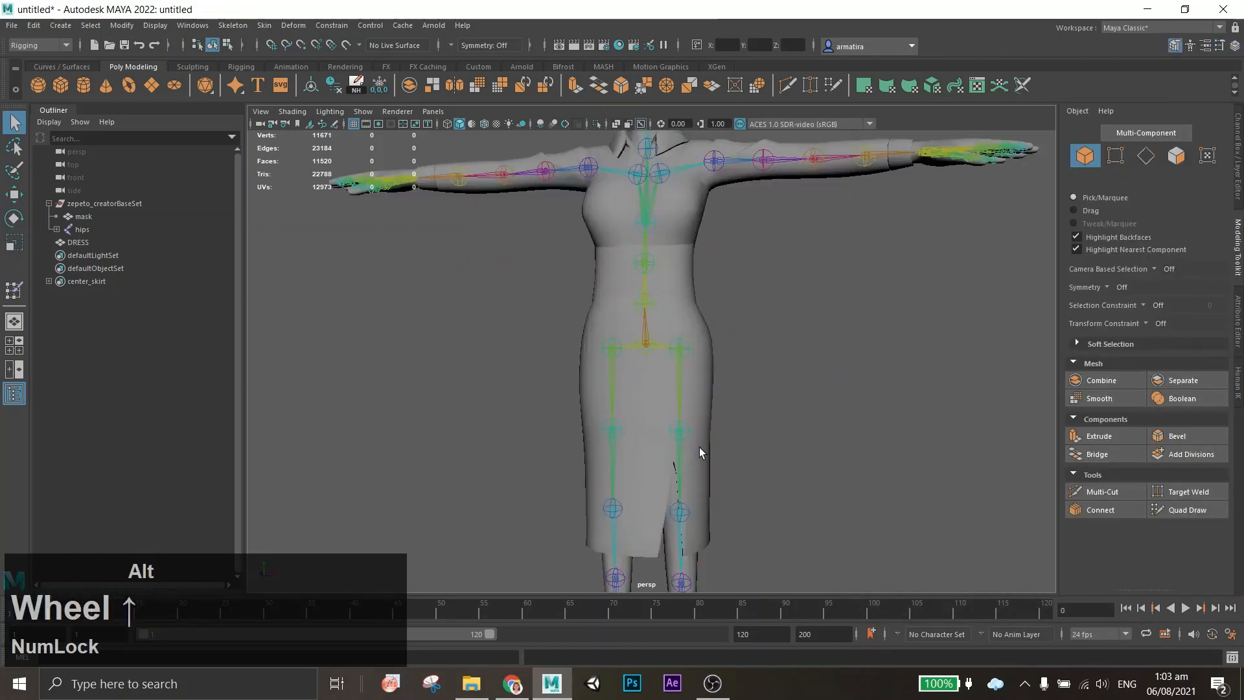
scroll(700, 447, "down", 2)
left_click_drag(671, 386, 716, 400, "alt")
Try rotating the upperArm_L joint to test the sleeve, and undo the rotation.
left_click(714, 216)
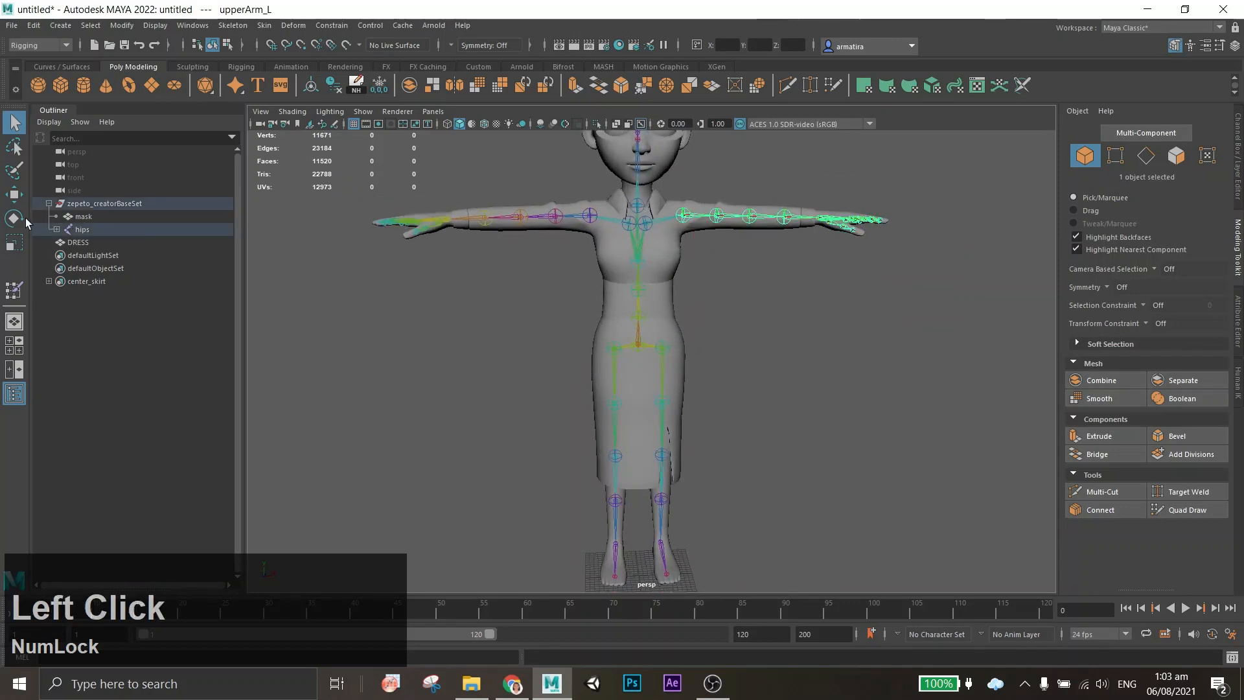
key("e")
left_click_drag(657, 162, 792, 352)
key("ctrl+z")
left_click(791, 353)
Try rotating the left upper leg joint and upperReg_R to test the skirt, and undo the rotations.
left_click(678, 382)
left_click_drag(658, 314, 866, 418)
key("ctrl+z")
left_click(862, 416)
left_click(612, 394)
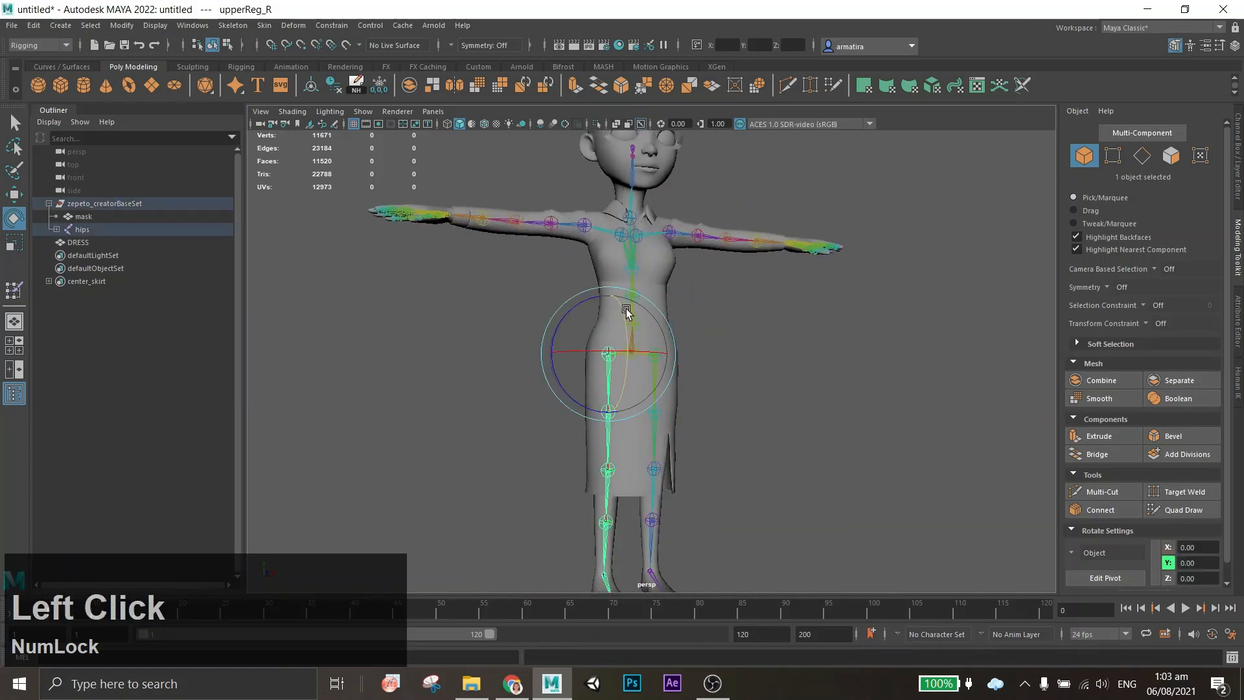
mouse_move(624, 311)
left_mouse_down()
mouse_move(618, 353)
mouse_move(642, 324)
left_mouse_up()
left_click_drag(642, 324, 972, 402, "alt")
key("ctrl+z")
key("ctrl+z")
scroll(781, 410, "down", 3)
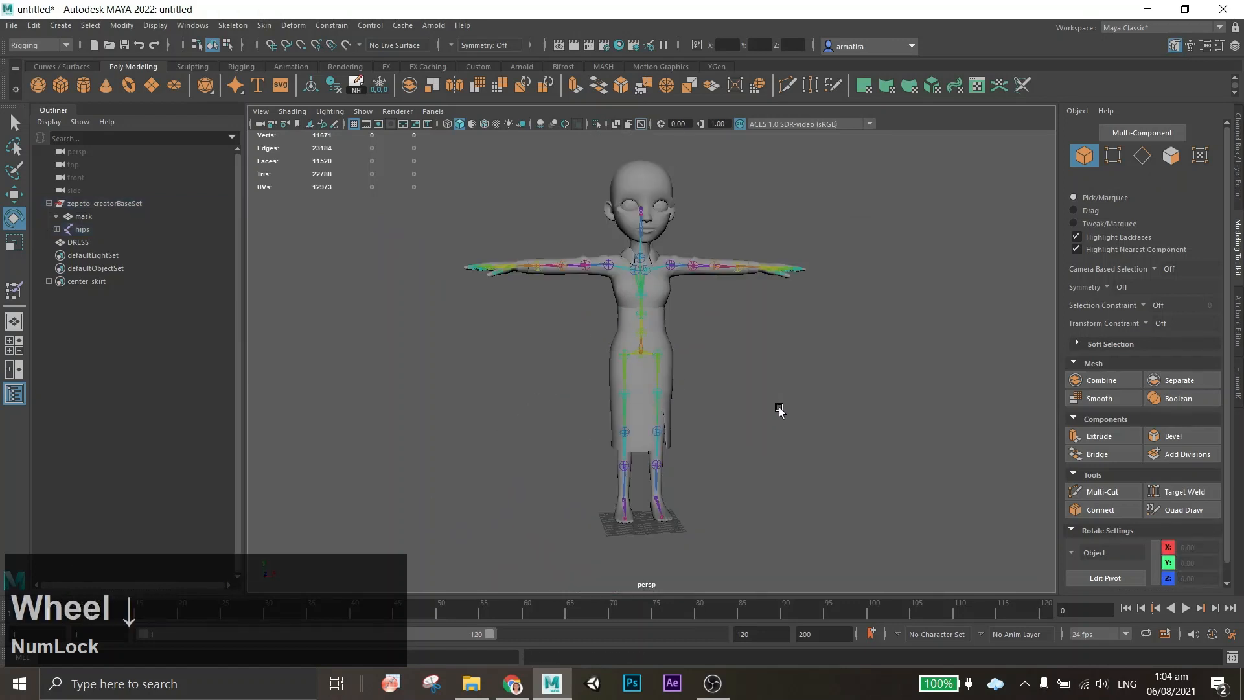
mouse_move(781, 411)
left_mouse_down("alt")
mouse_move(744, 402)
mouse_move(760, 402)
left_mouse_up("alt")
scroll(761, 399, "up", 2, "alt")
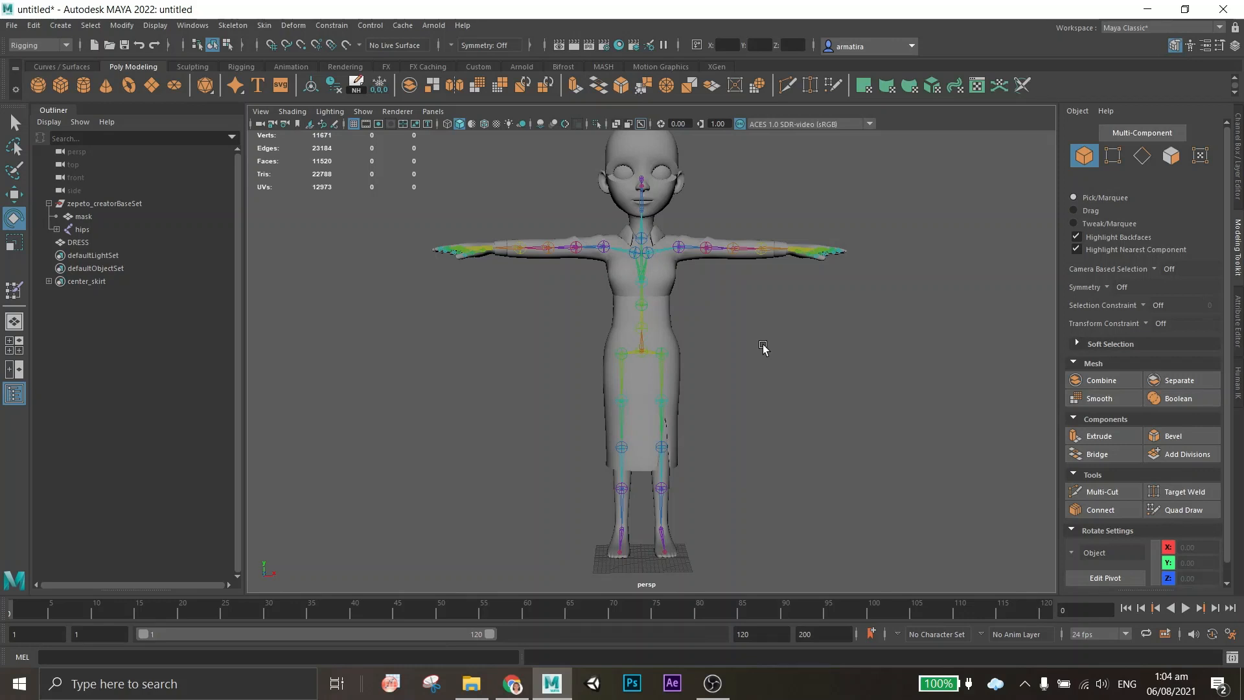
scroll(712, 424, "up", 2)
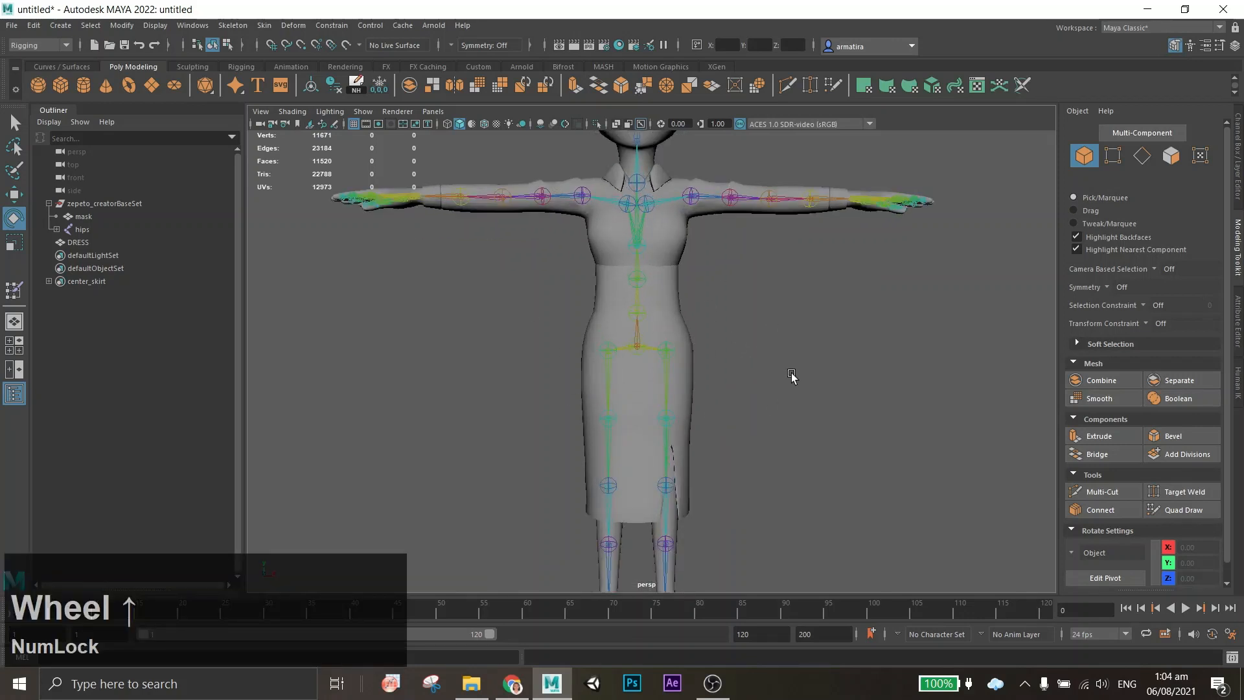
scroll(777, 506, "down", 2)
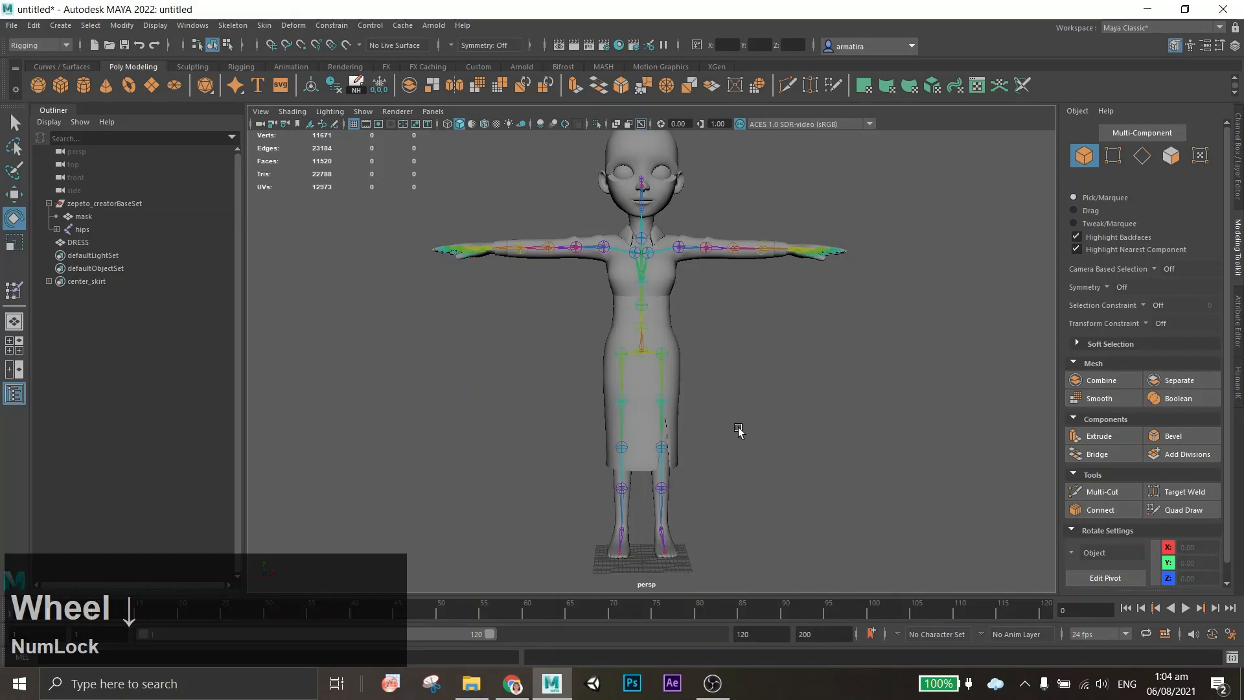